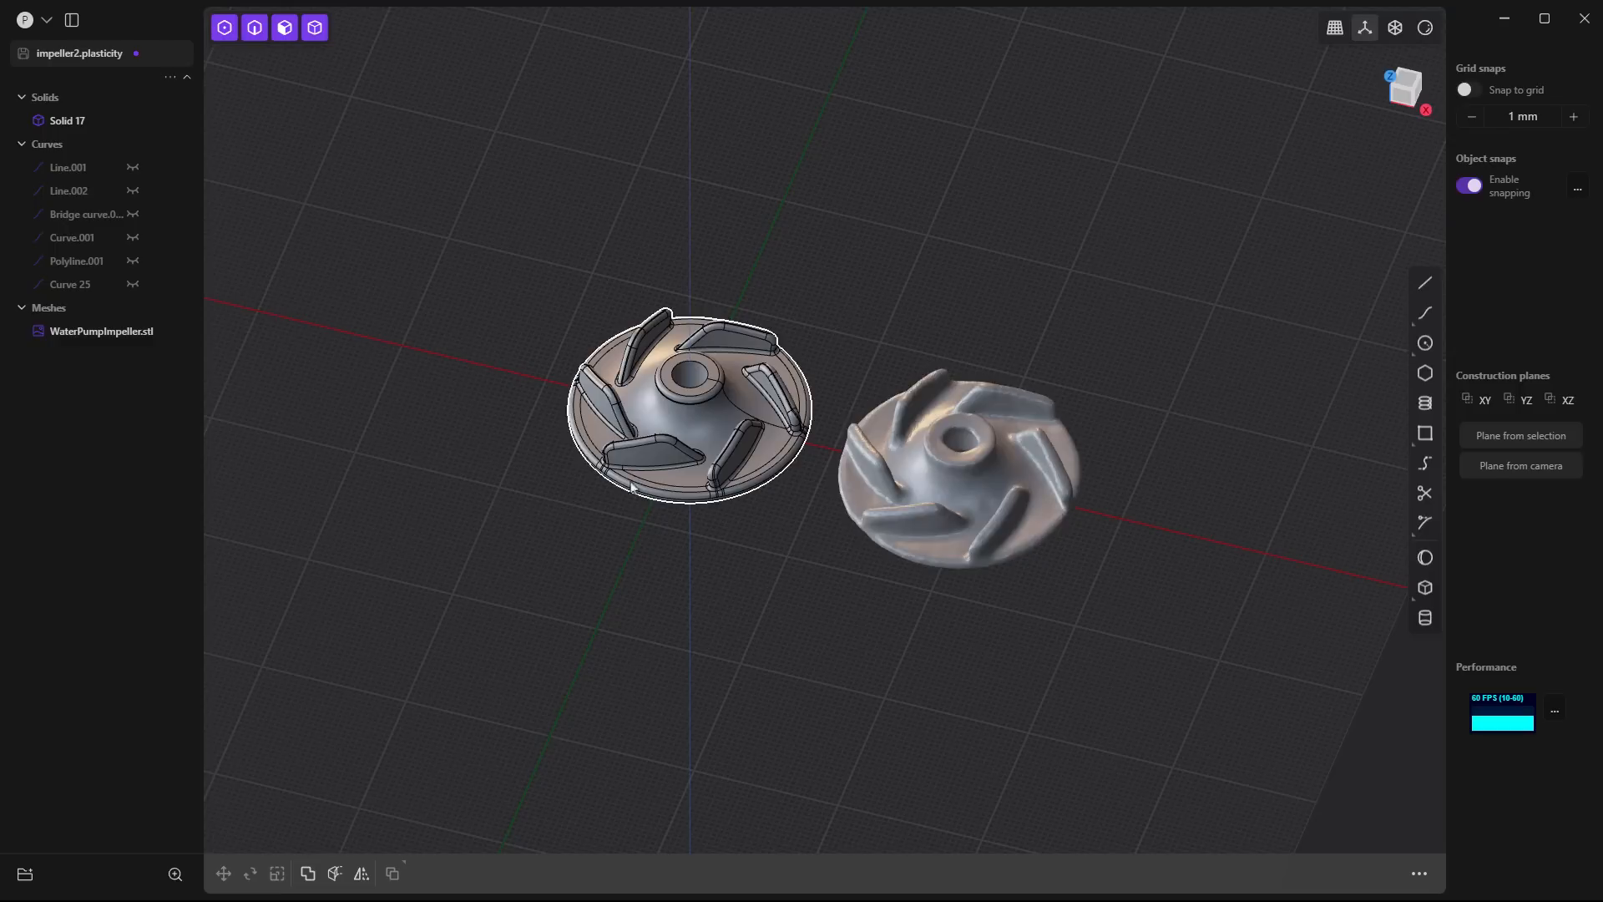
click(52, 28)
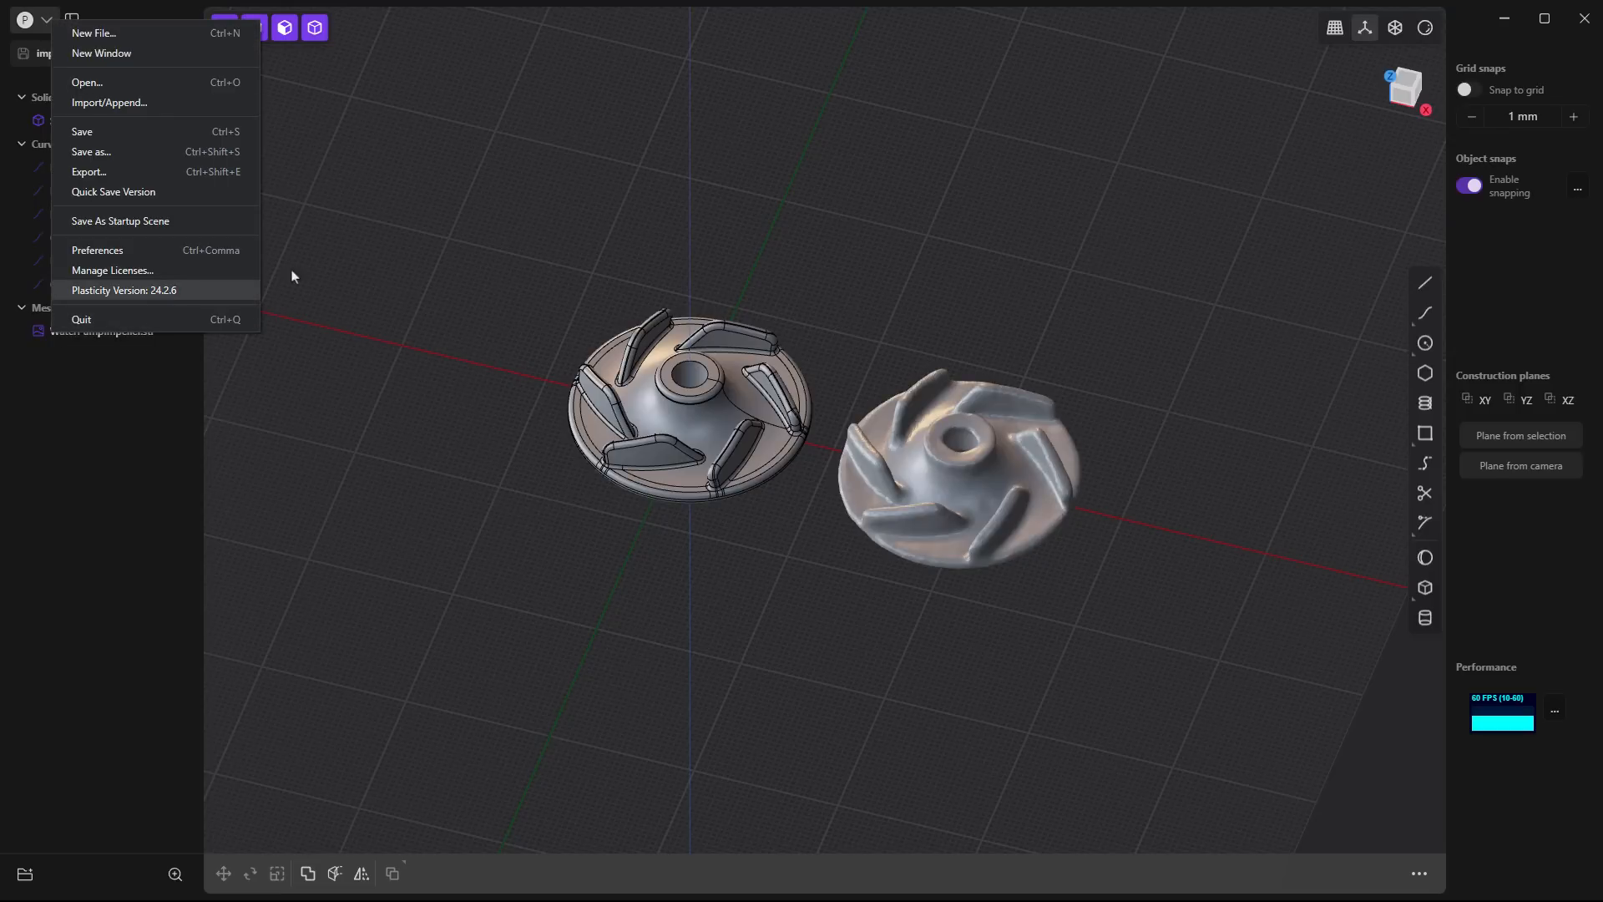
click(411, 248)
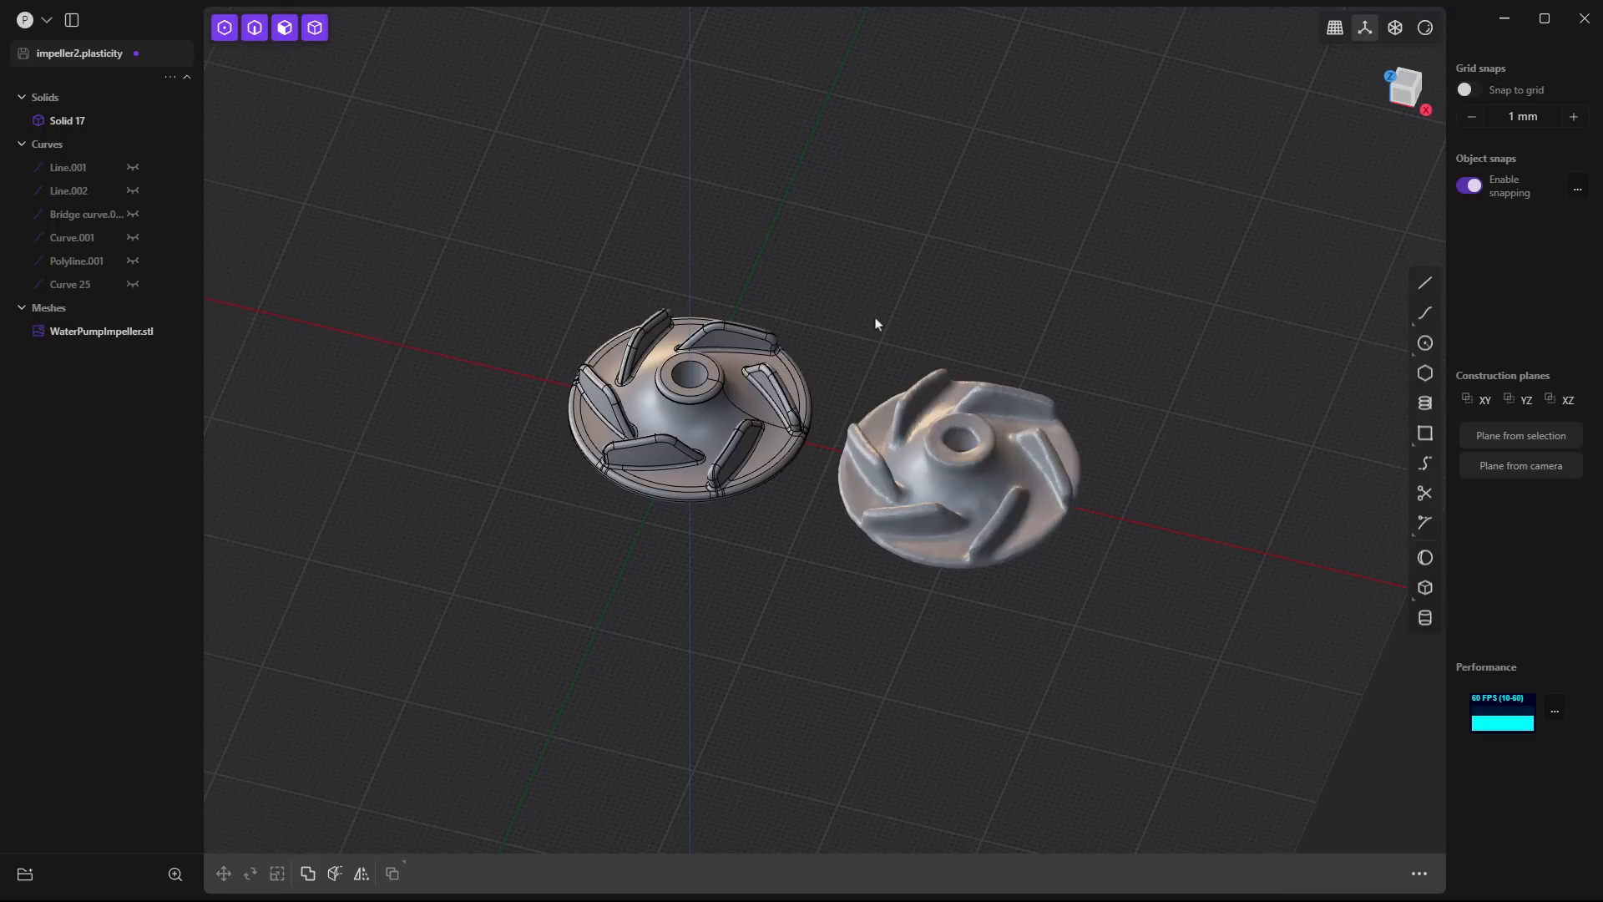
middle_drag(850, 326, 853, 349)
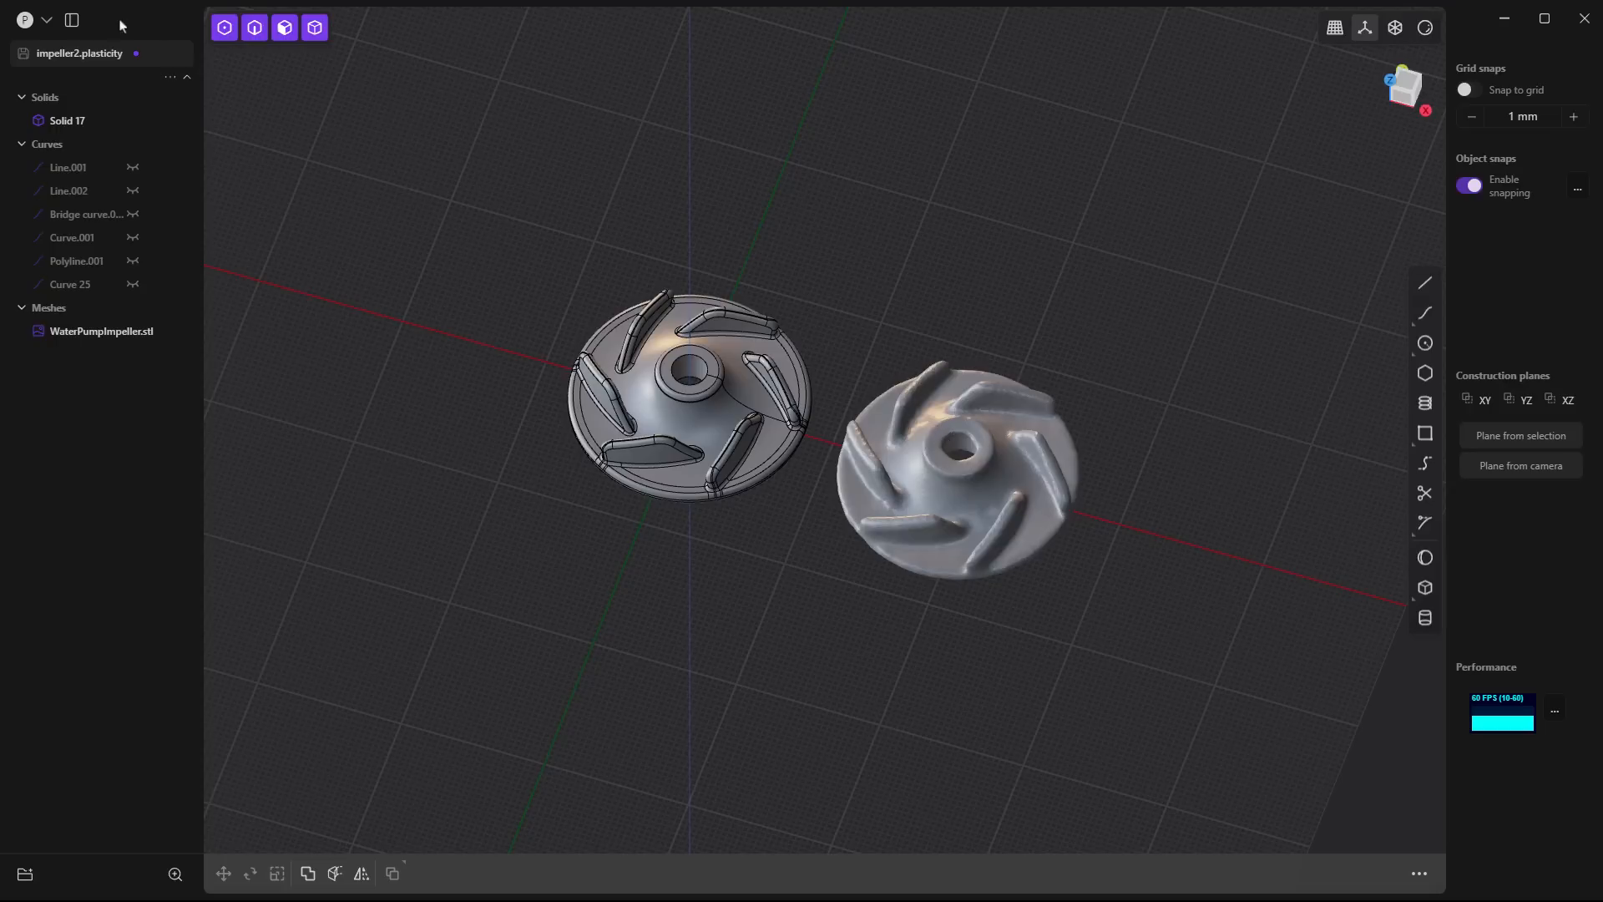
- Start a new file and clear the existing impeller scene
click(47, 20)
click(75, 35)
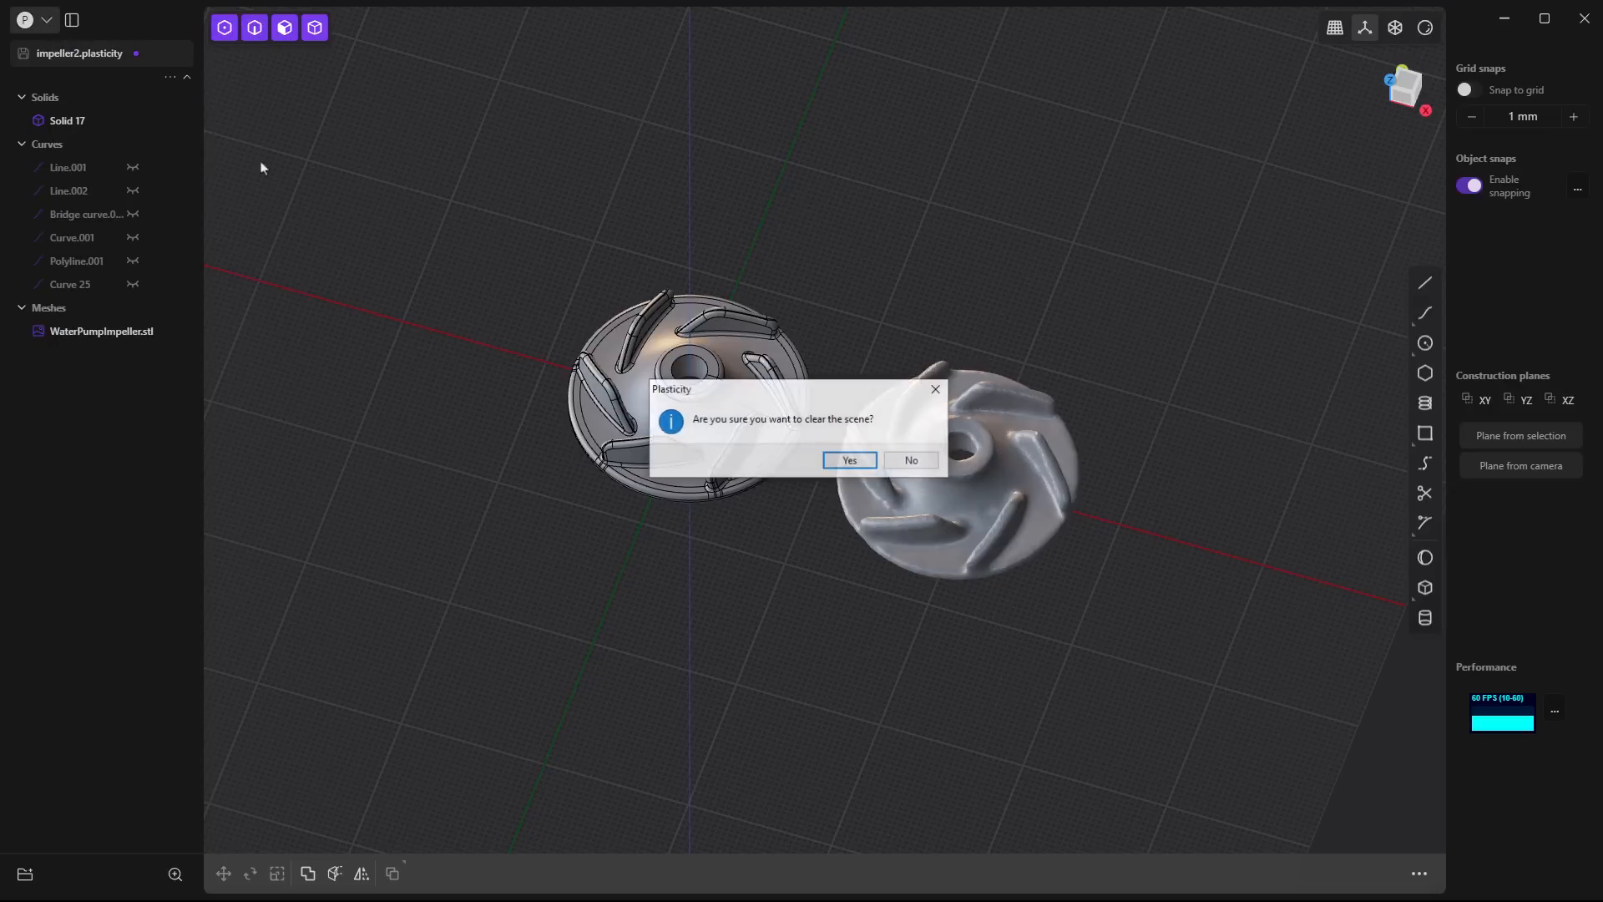
click(840, 460)
- Review the unit and grid size settings in the preferences
click(47, 19)
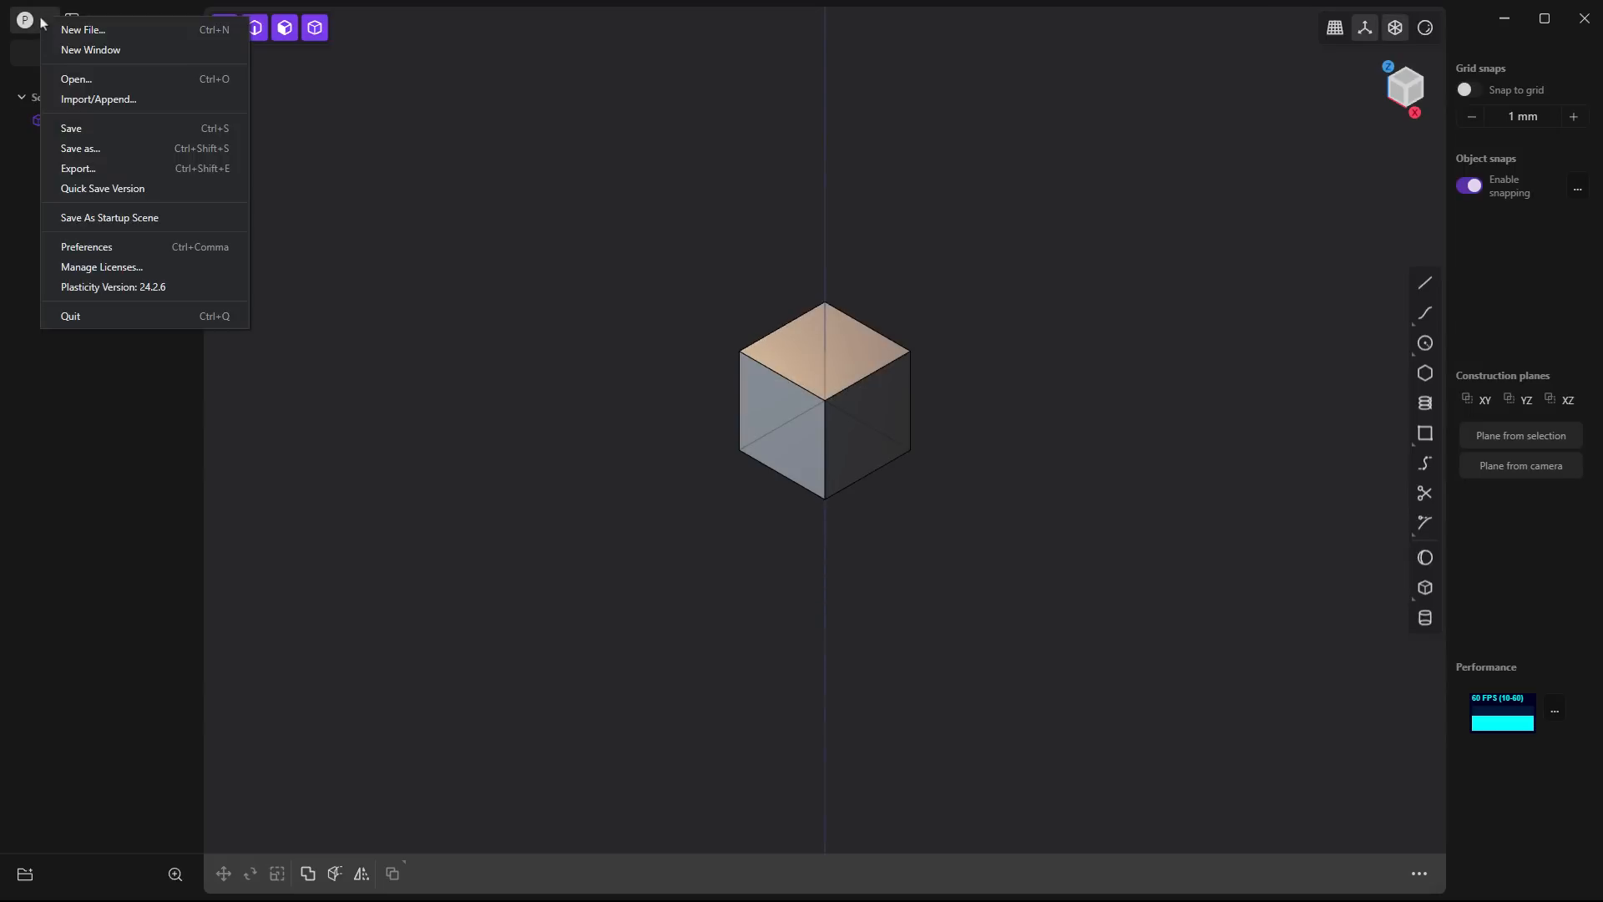
click(117, 248)
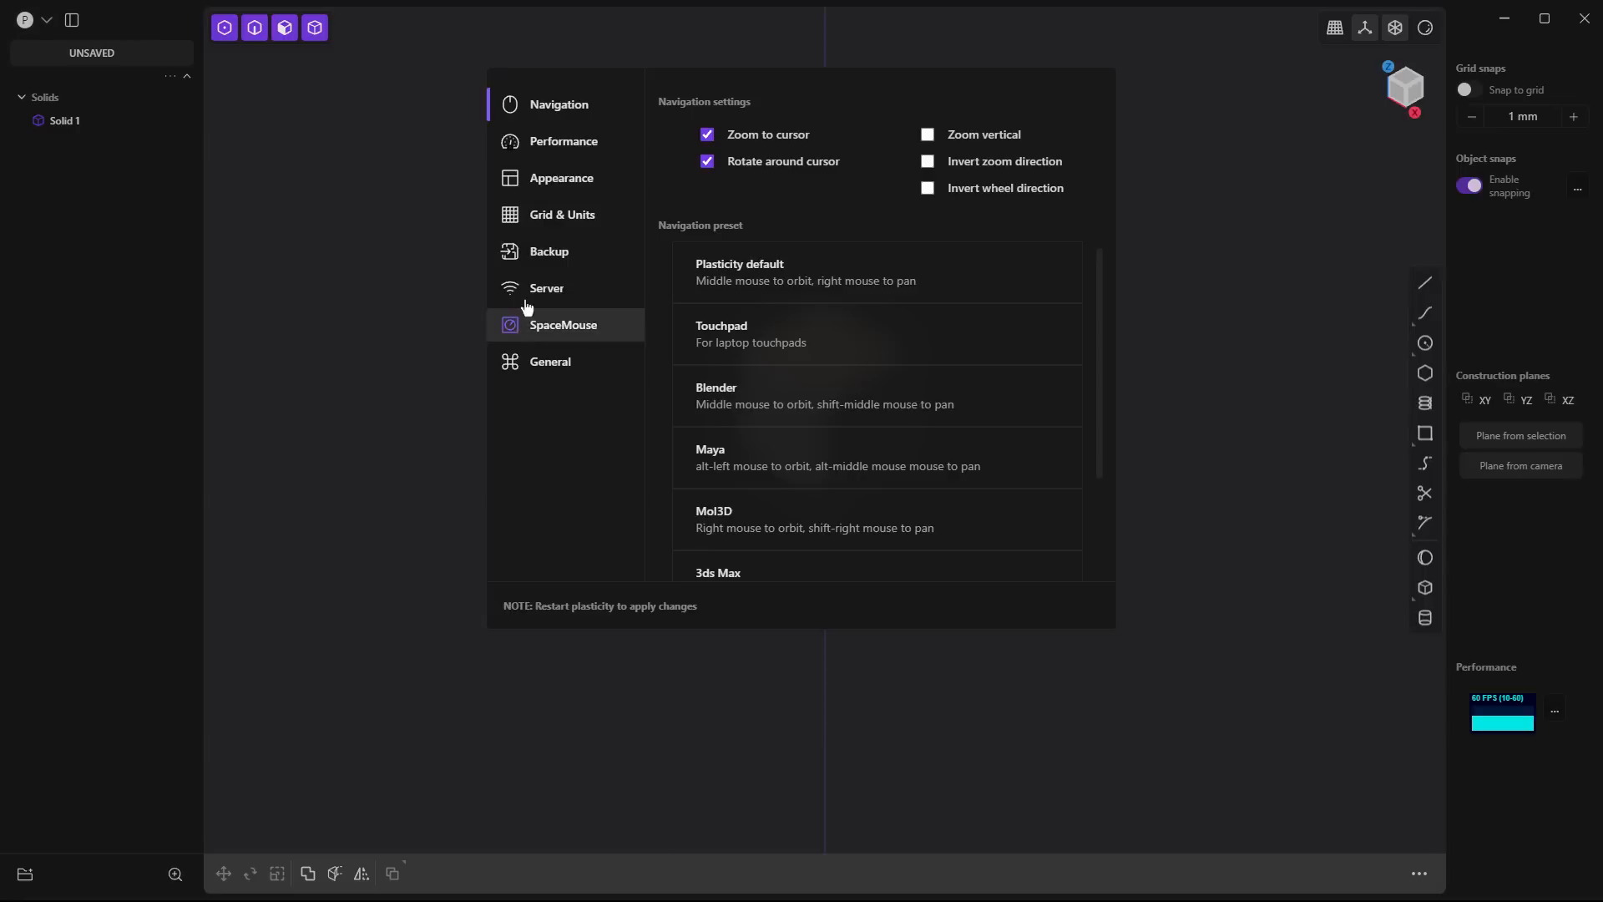
click(562, 222)
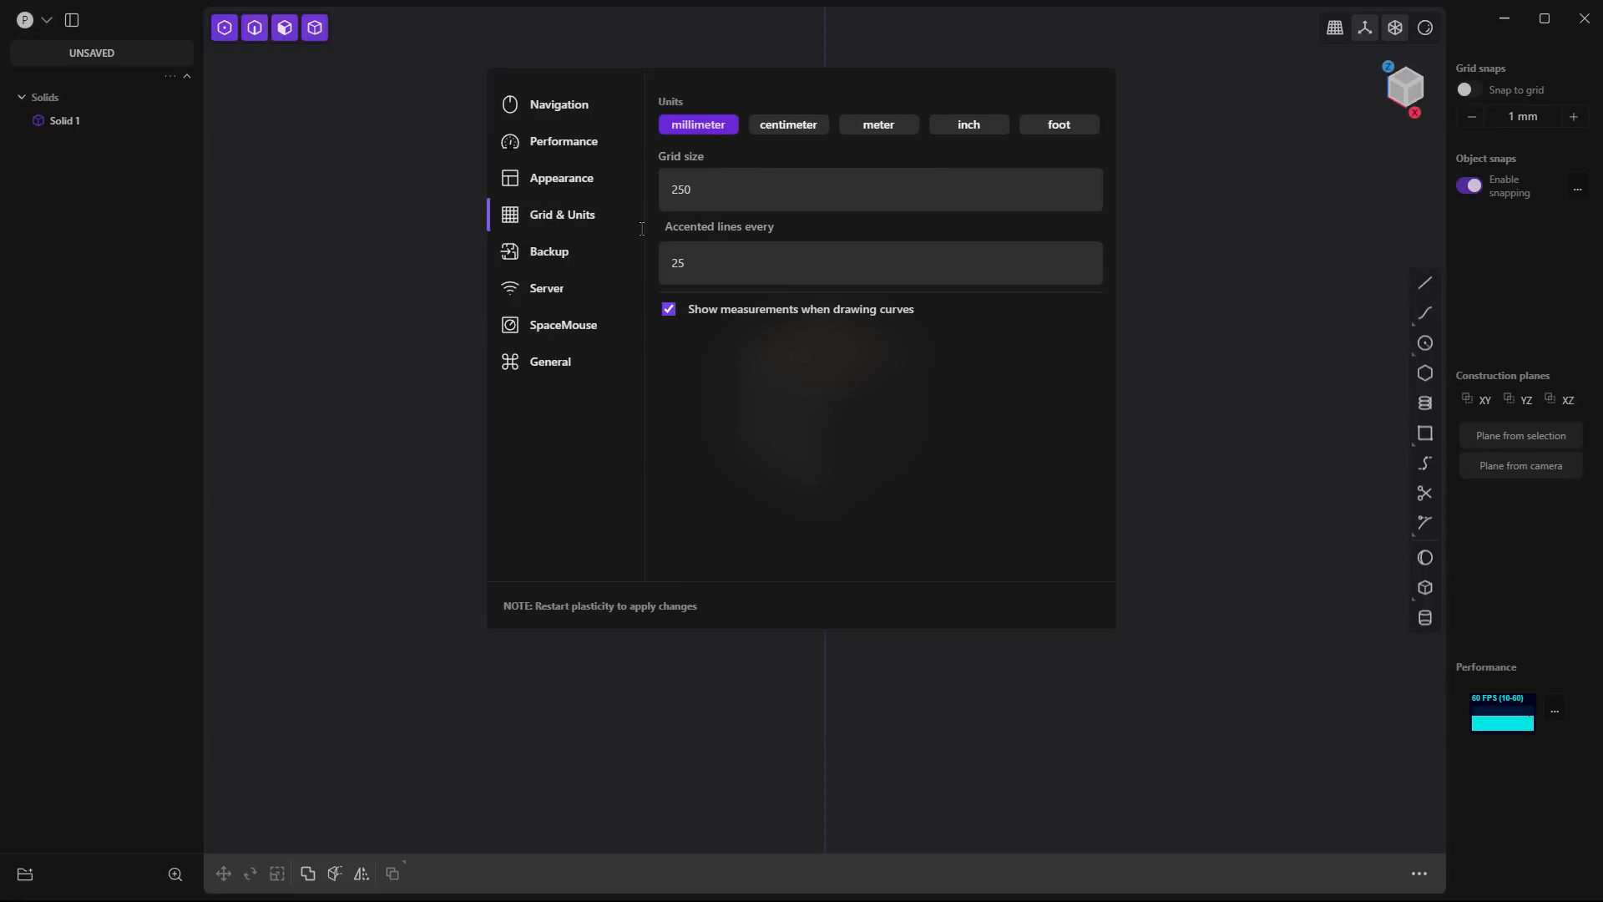
click(398, 408)
- Delete the default cube and import the WaterPumpImpeller mesh with millimetres as the unit
key(Delete)
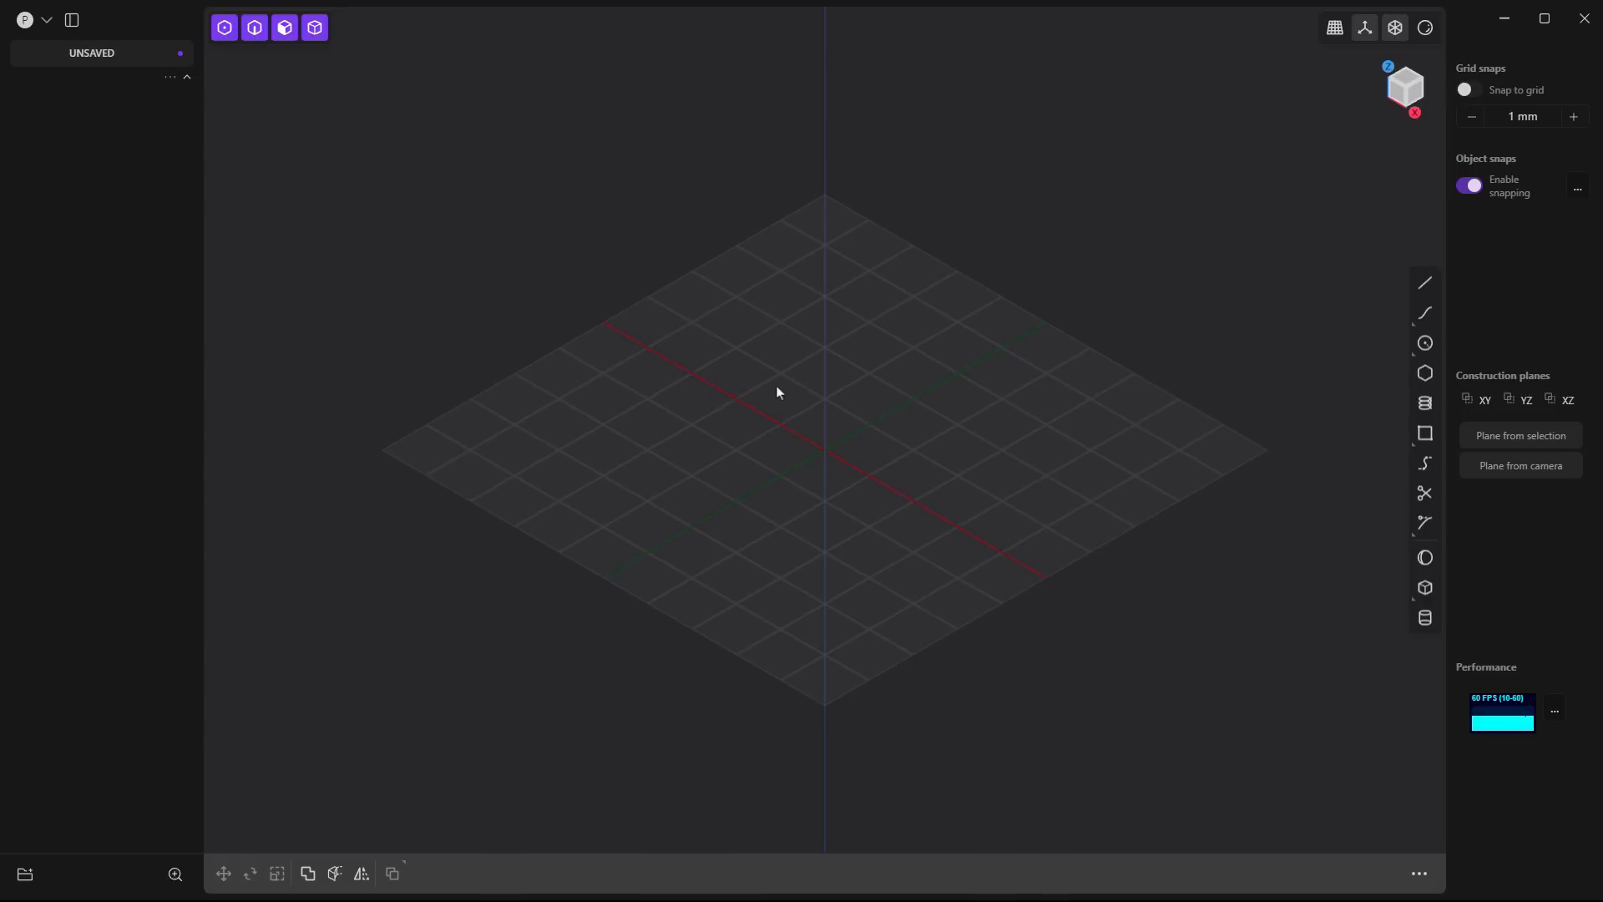
click(52, 25)
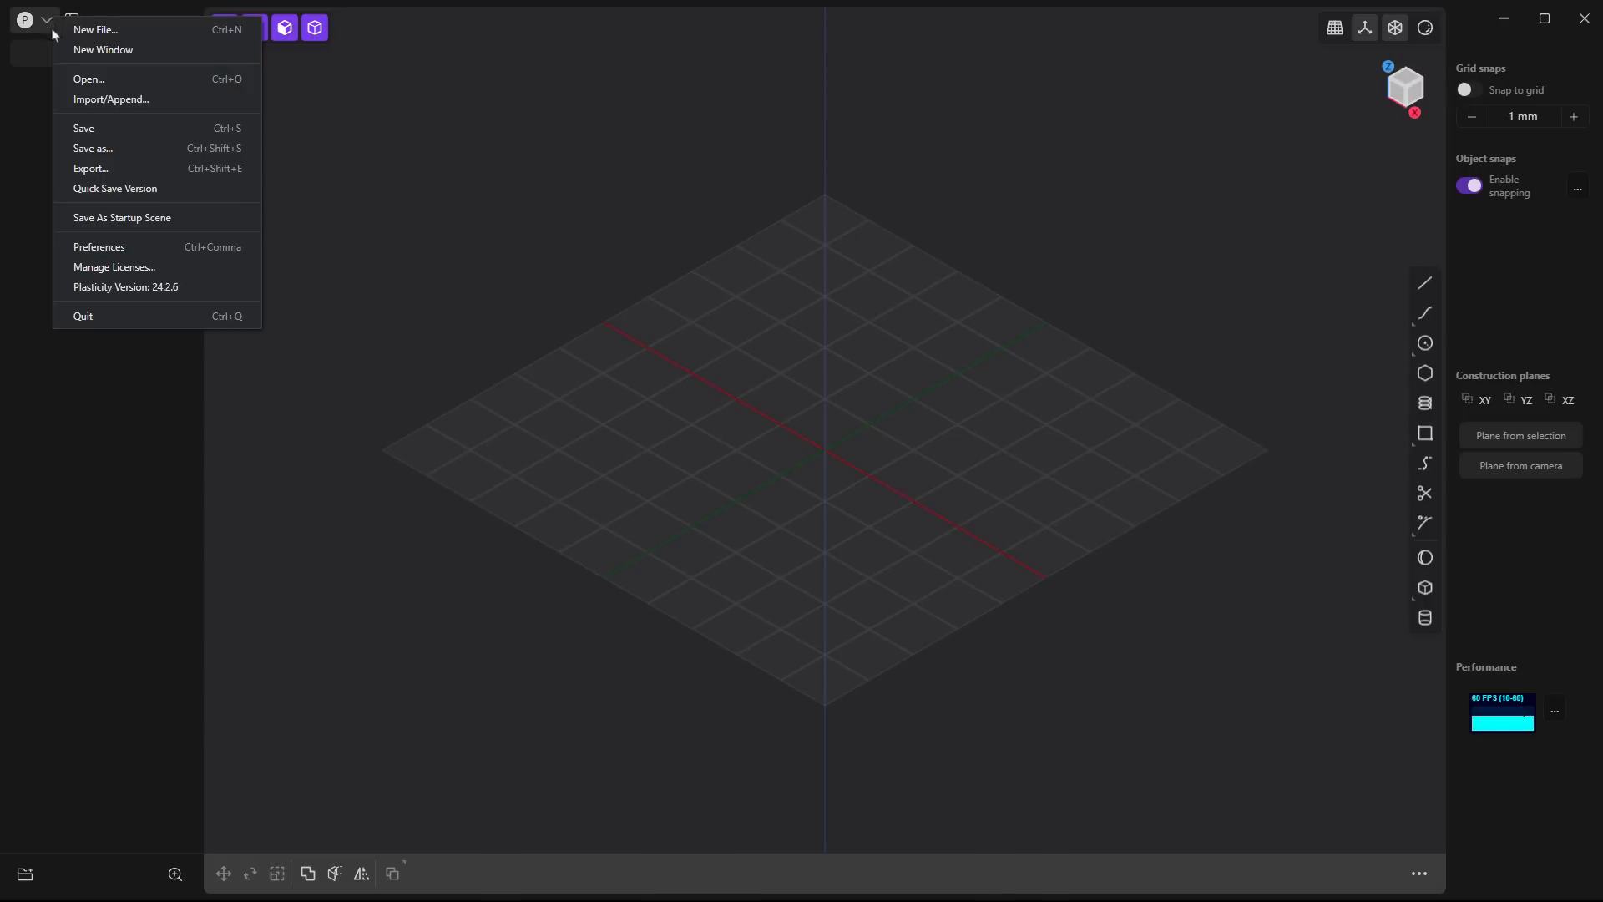
click(92, 107)
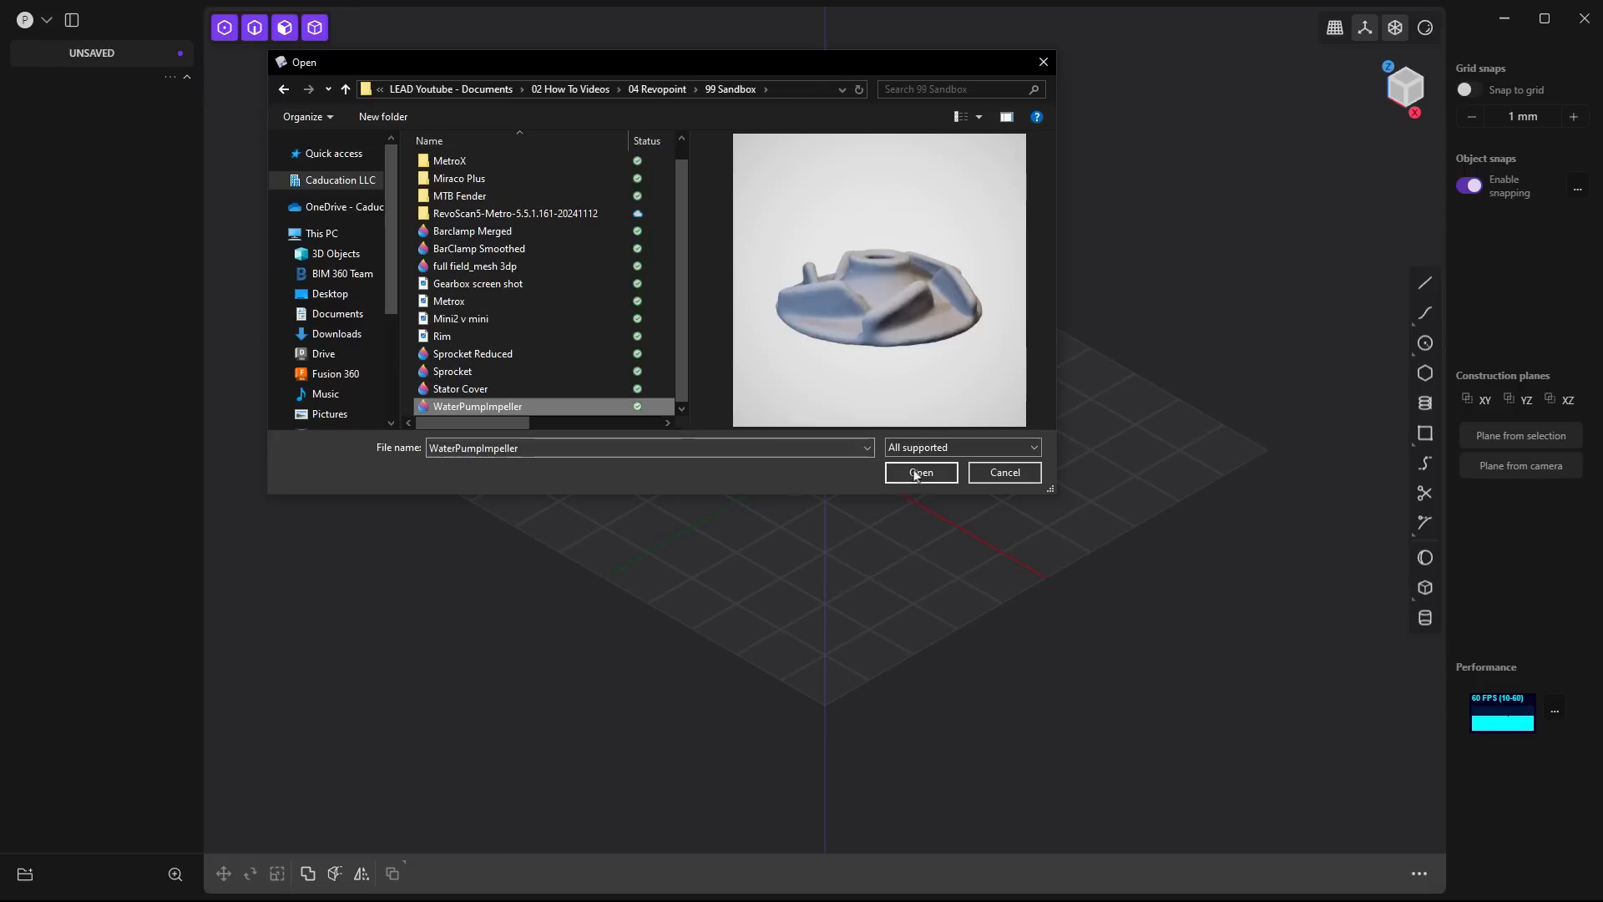
click(922, 473)
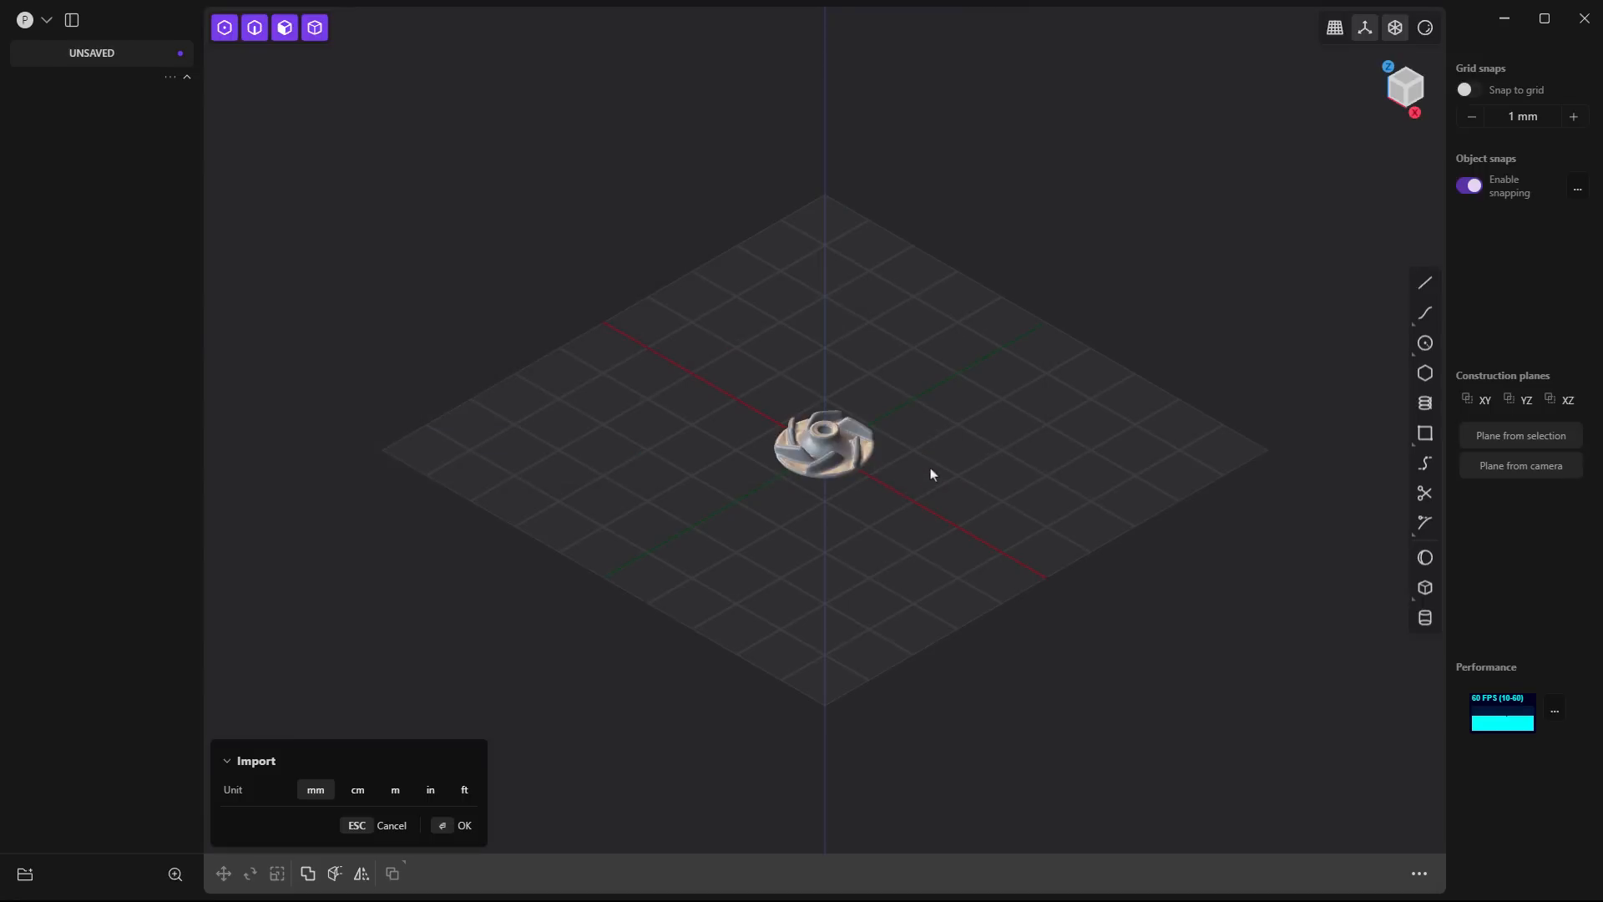
scroll(821, 447, up, 5)
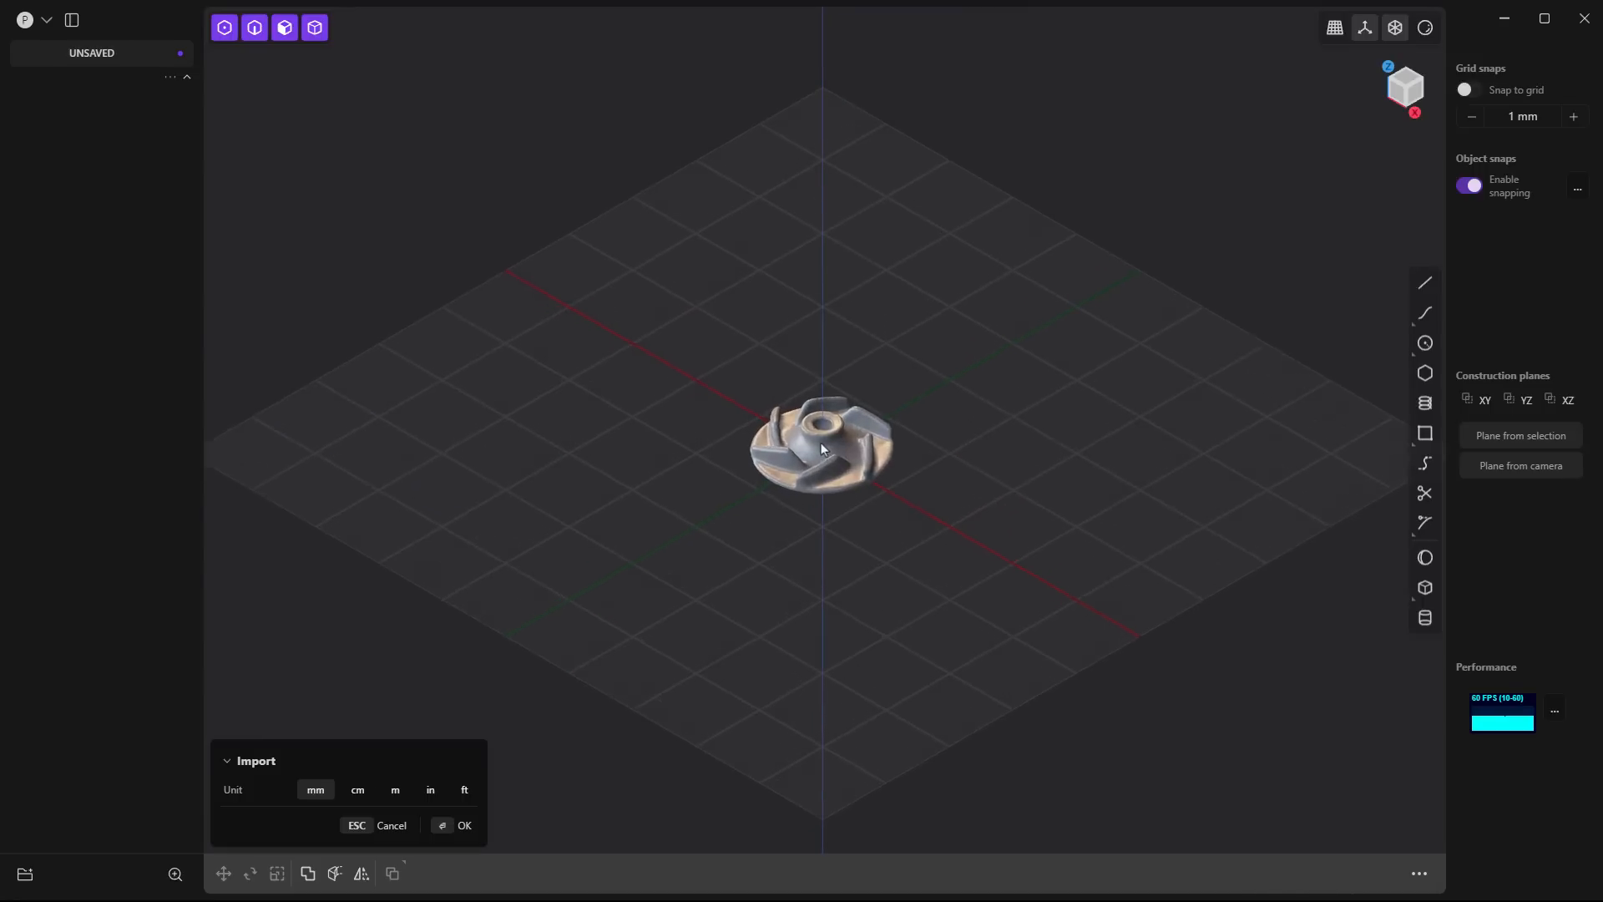
scroll(822, 440, up, 8)
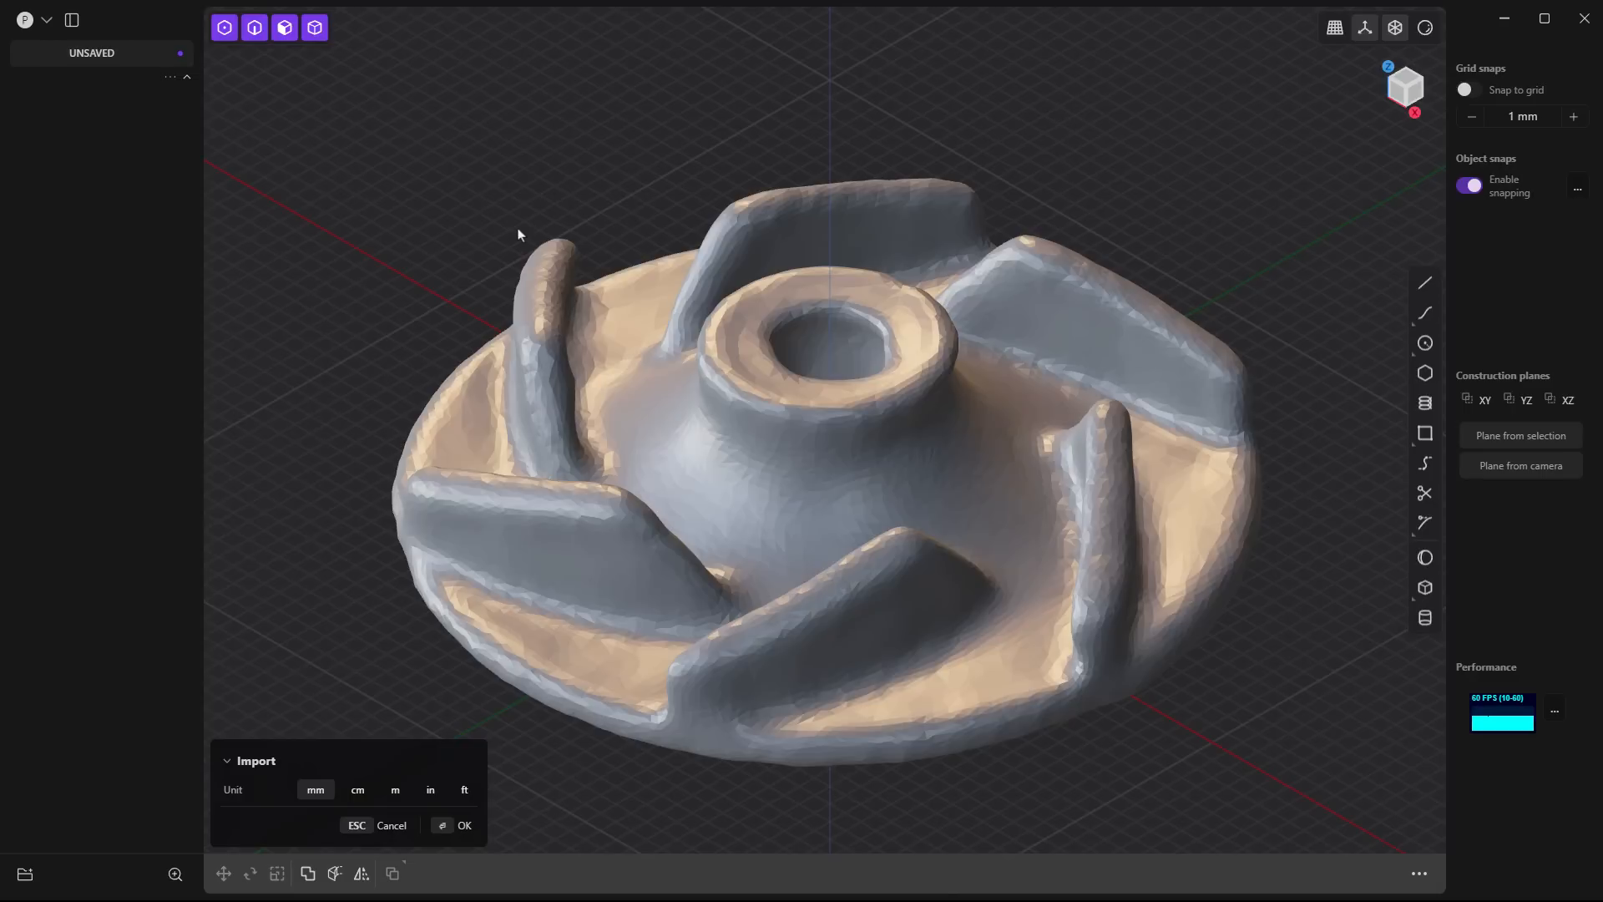
middle_drag(504, 229, 651, 734)
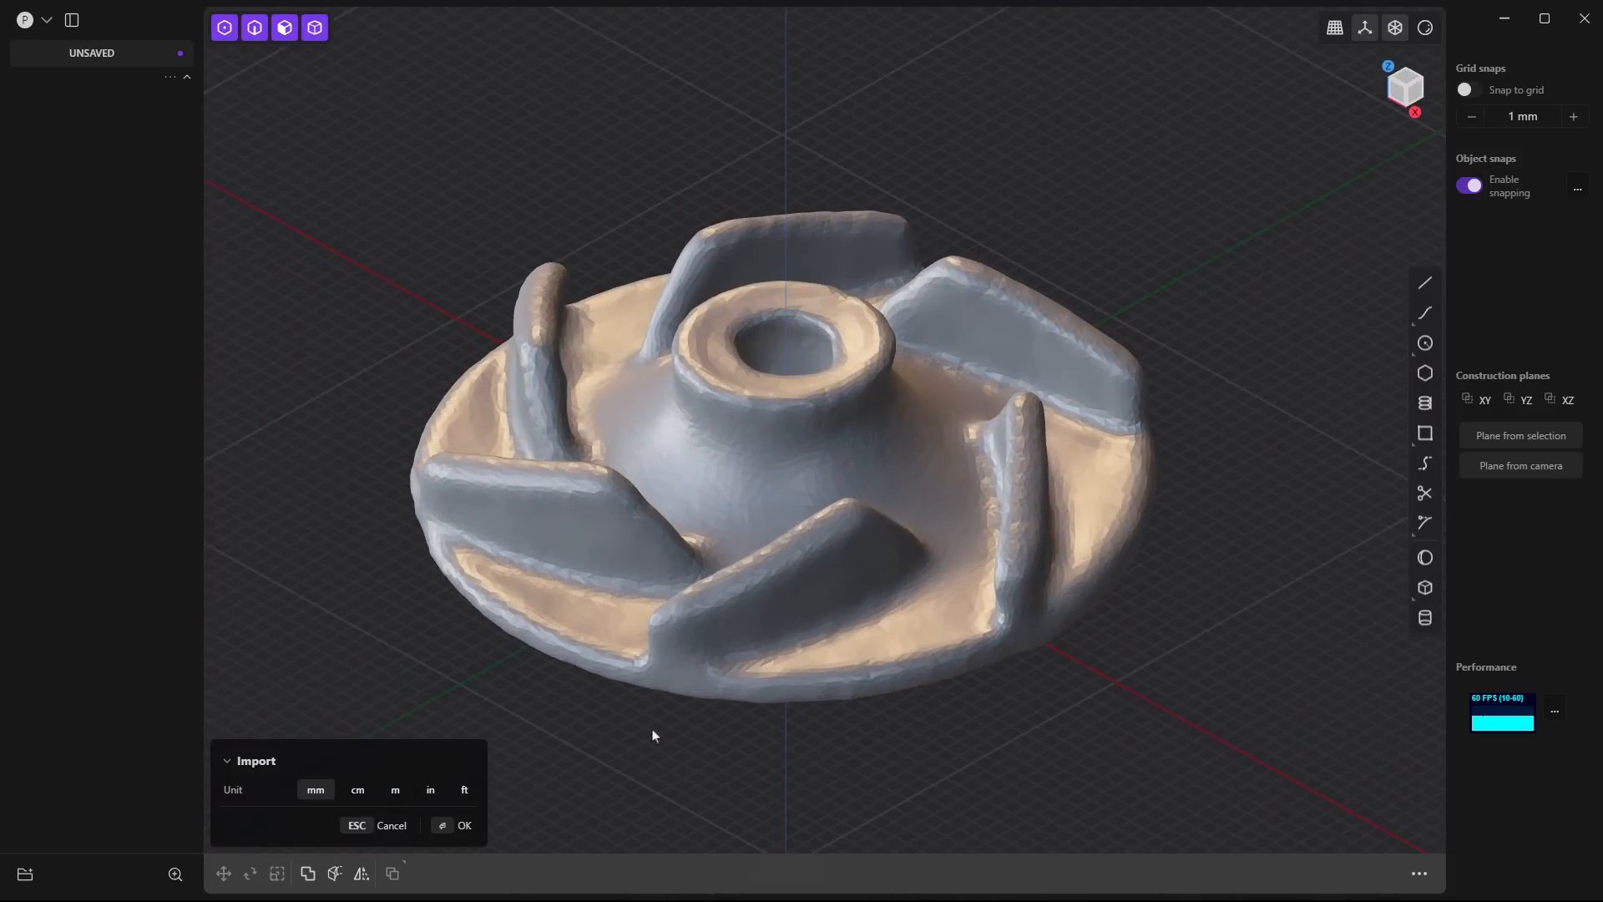
key(Return)
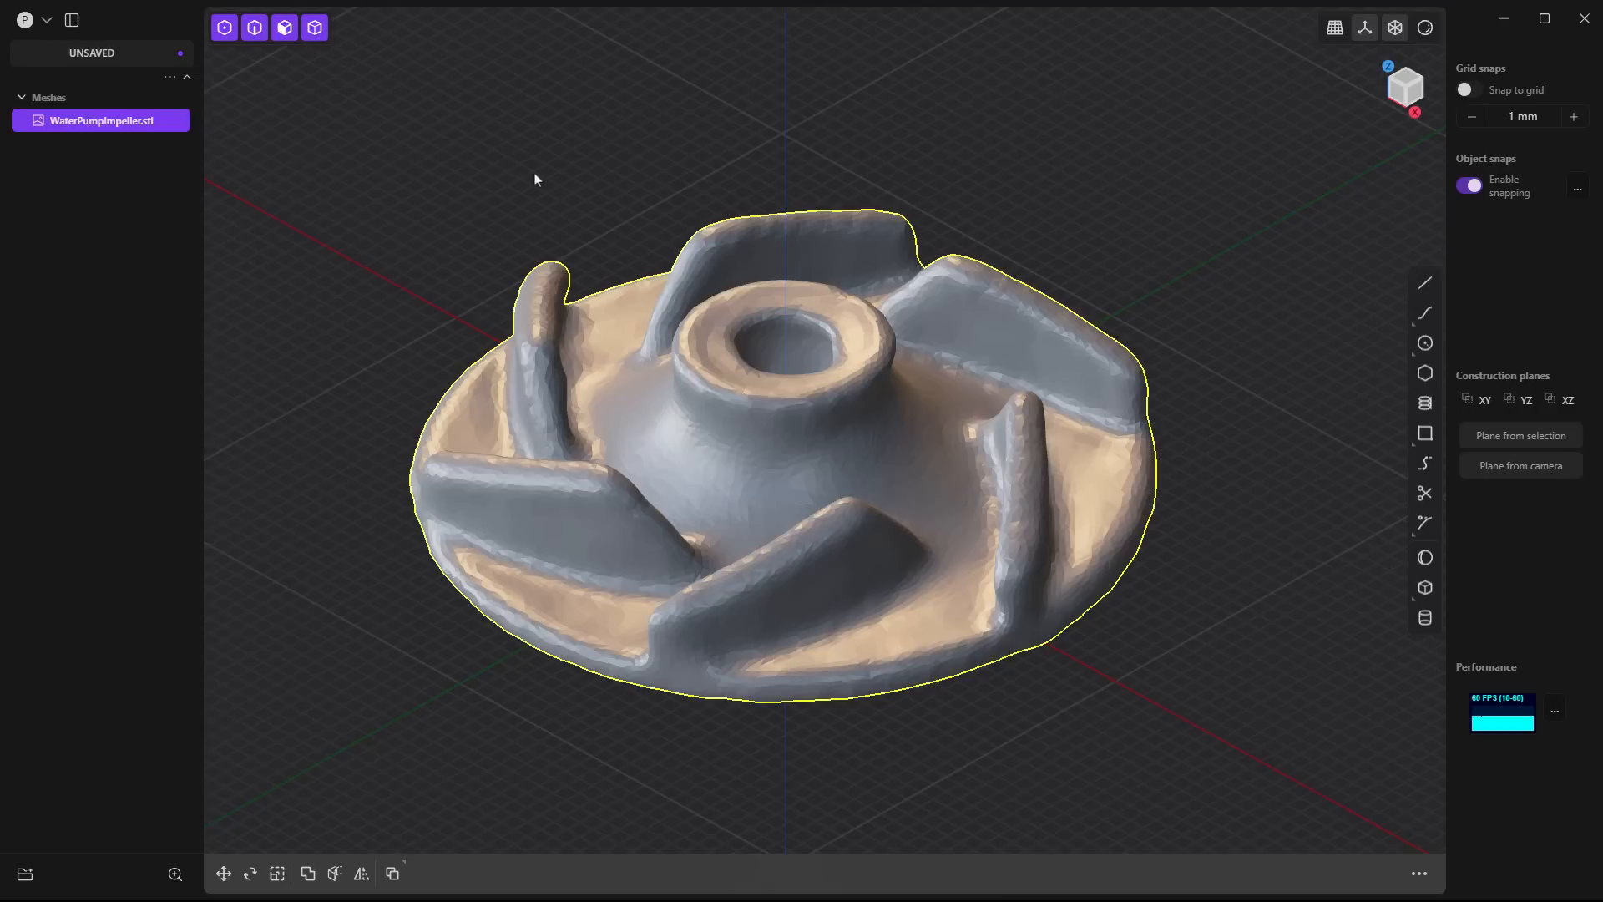
- Set the XZ construction plane and align the camera to it for a side view of the impeller
click(401, 343)
middle_drag(404, 343, 472, 428)
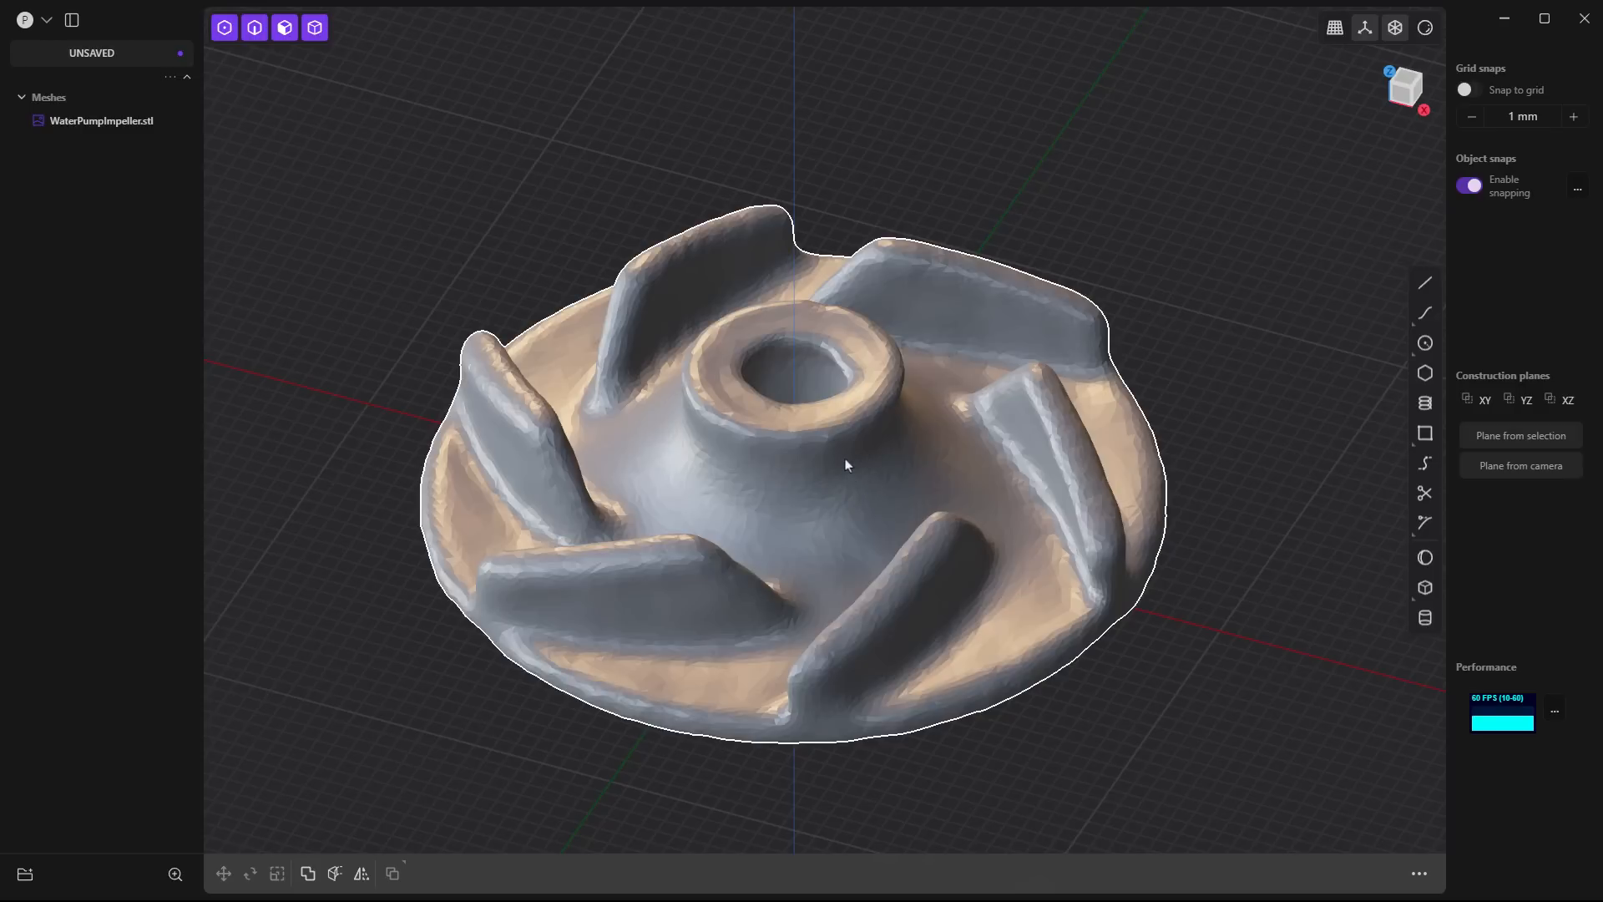
middle_drag(845, 458, 843, 373)
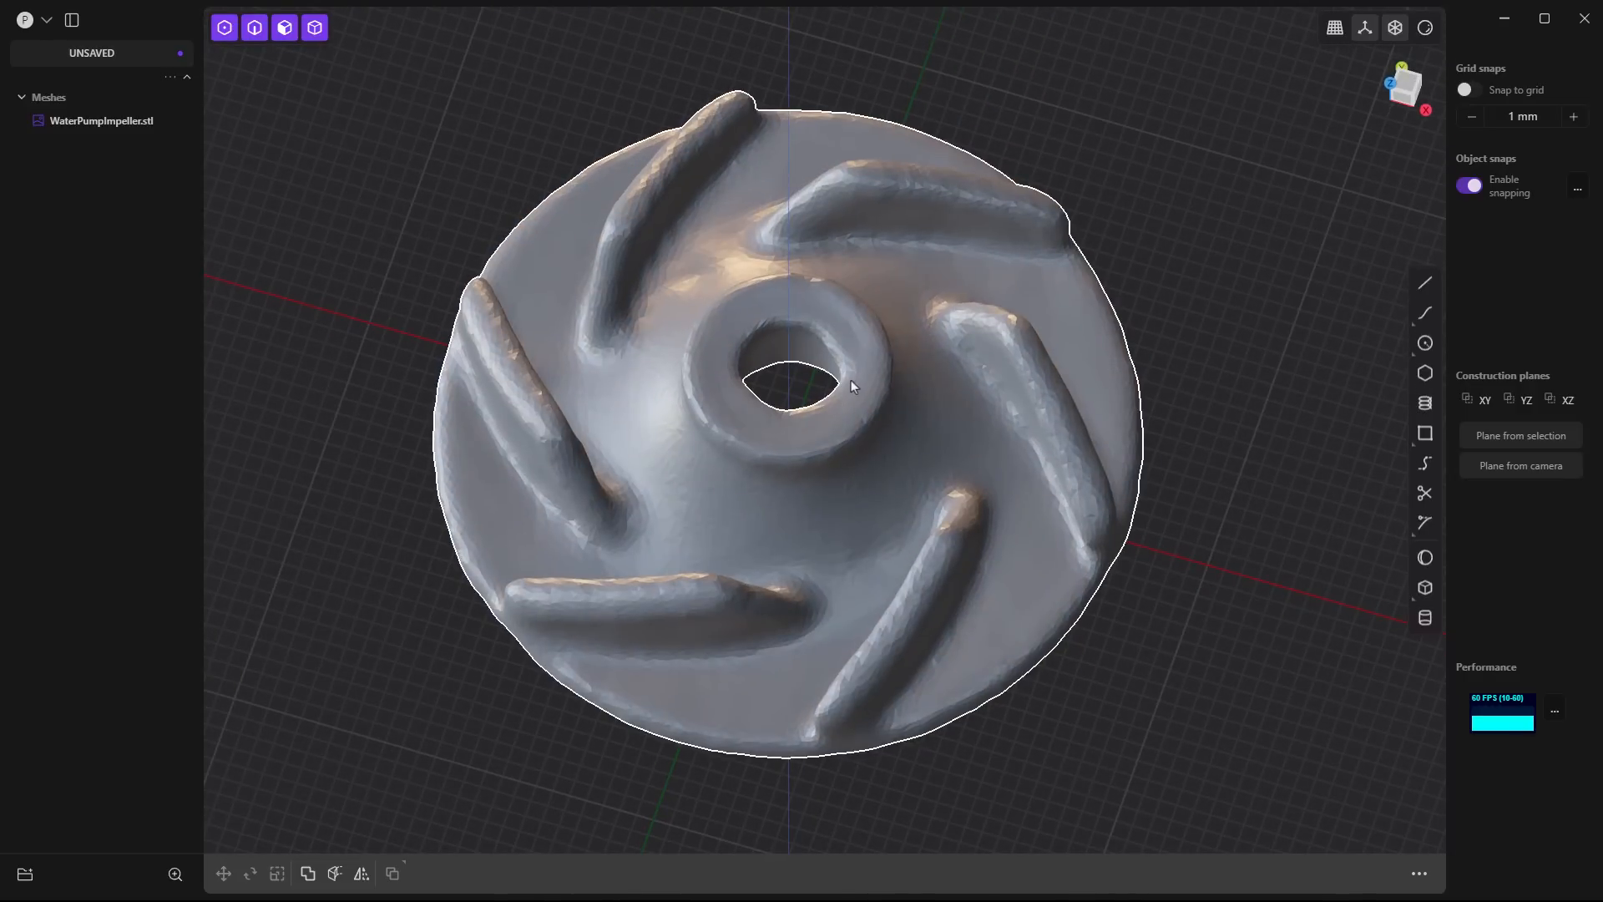
mouse_move(850, 383)
middle_down()
mouse_move(835, 397)
mouse_move(855, 393)
middle_up()
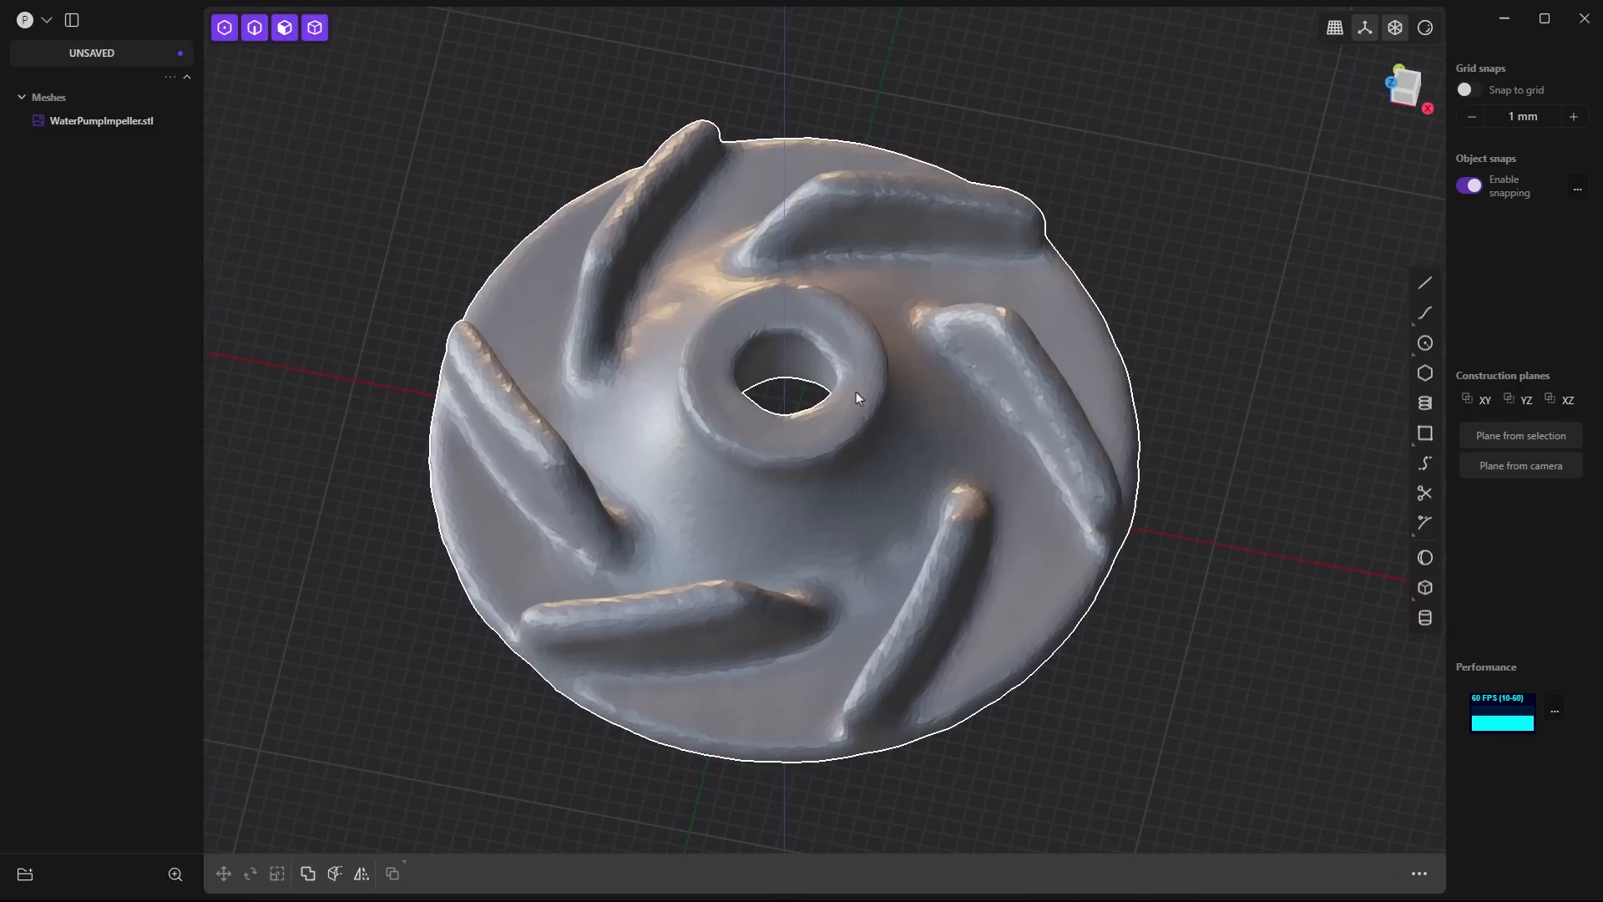
double_click(1566, 403)
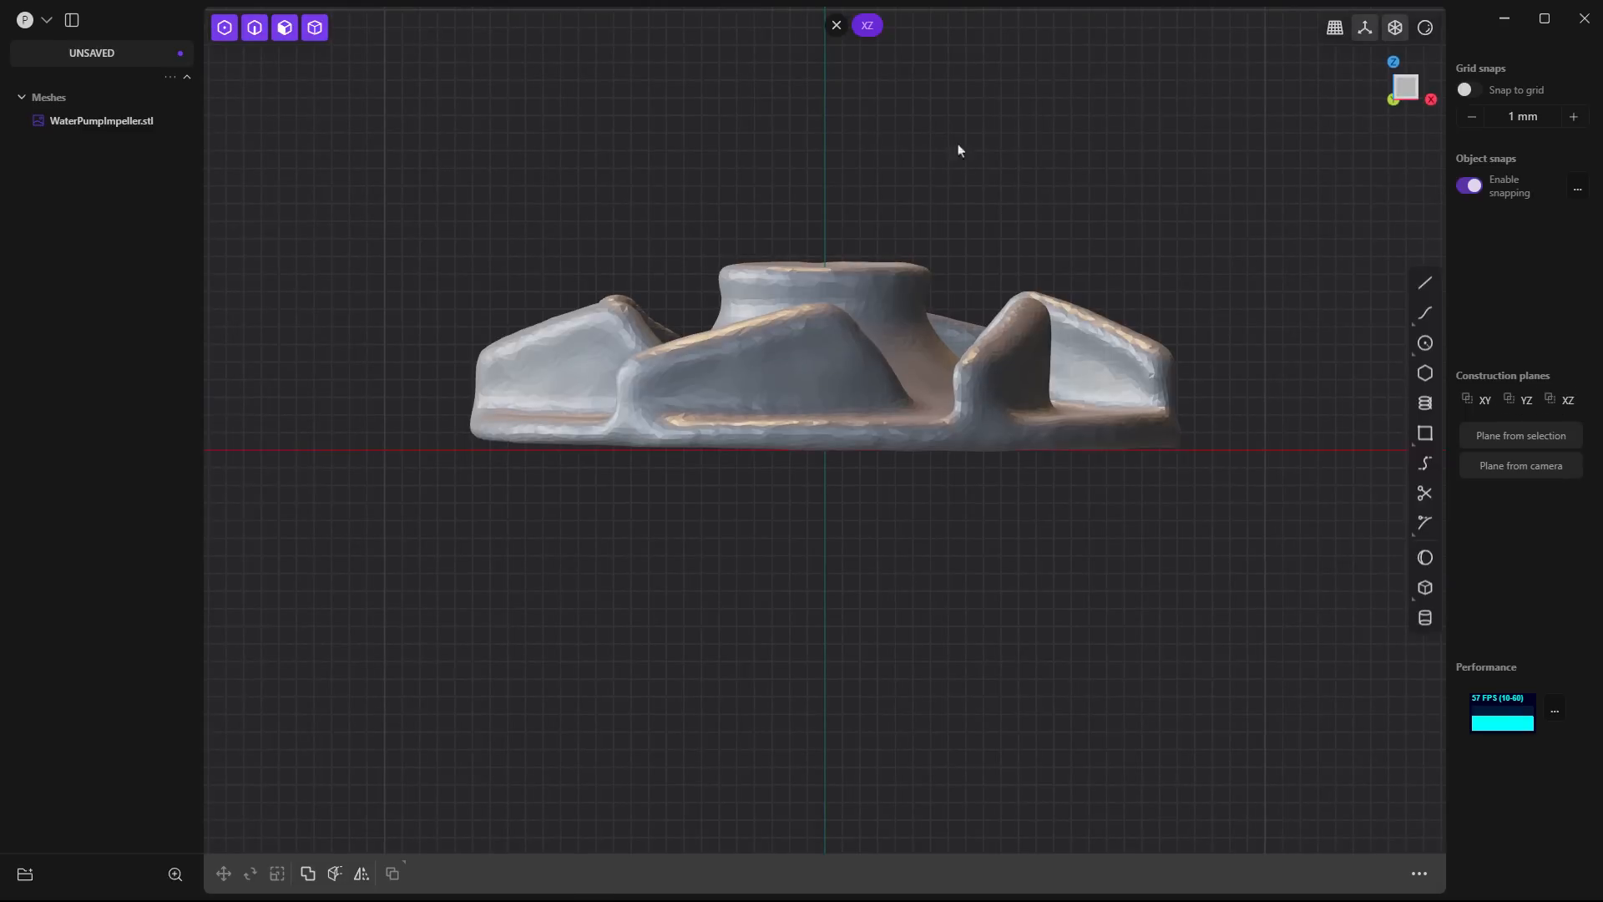
middle_drag(974, 108, 1012, 208)
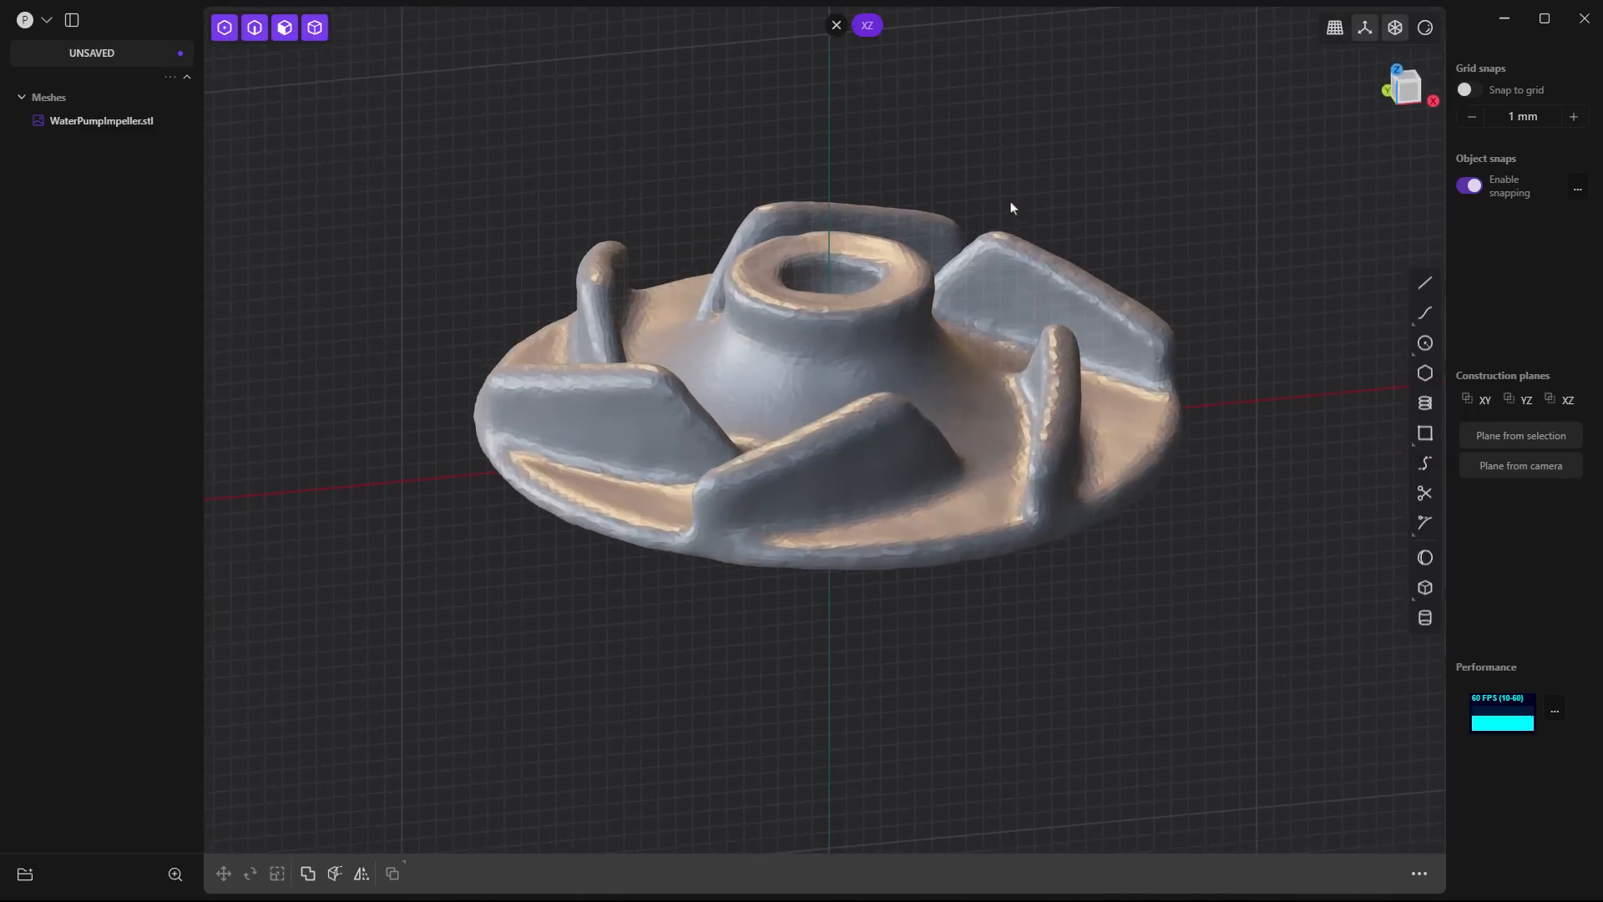
double_click(1568, 401)
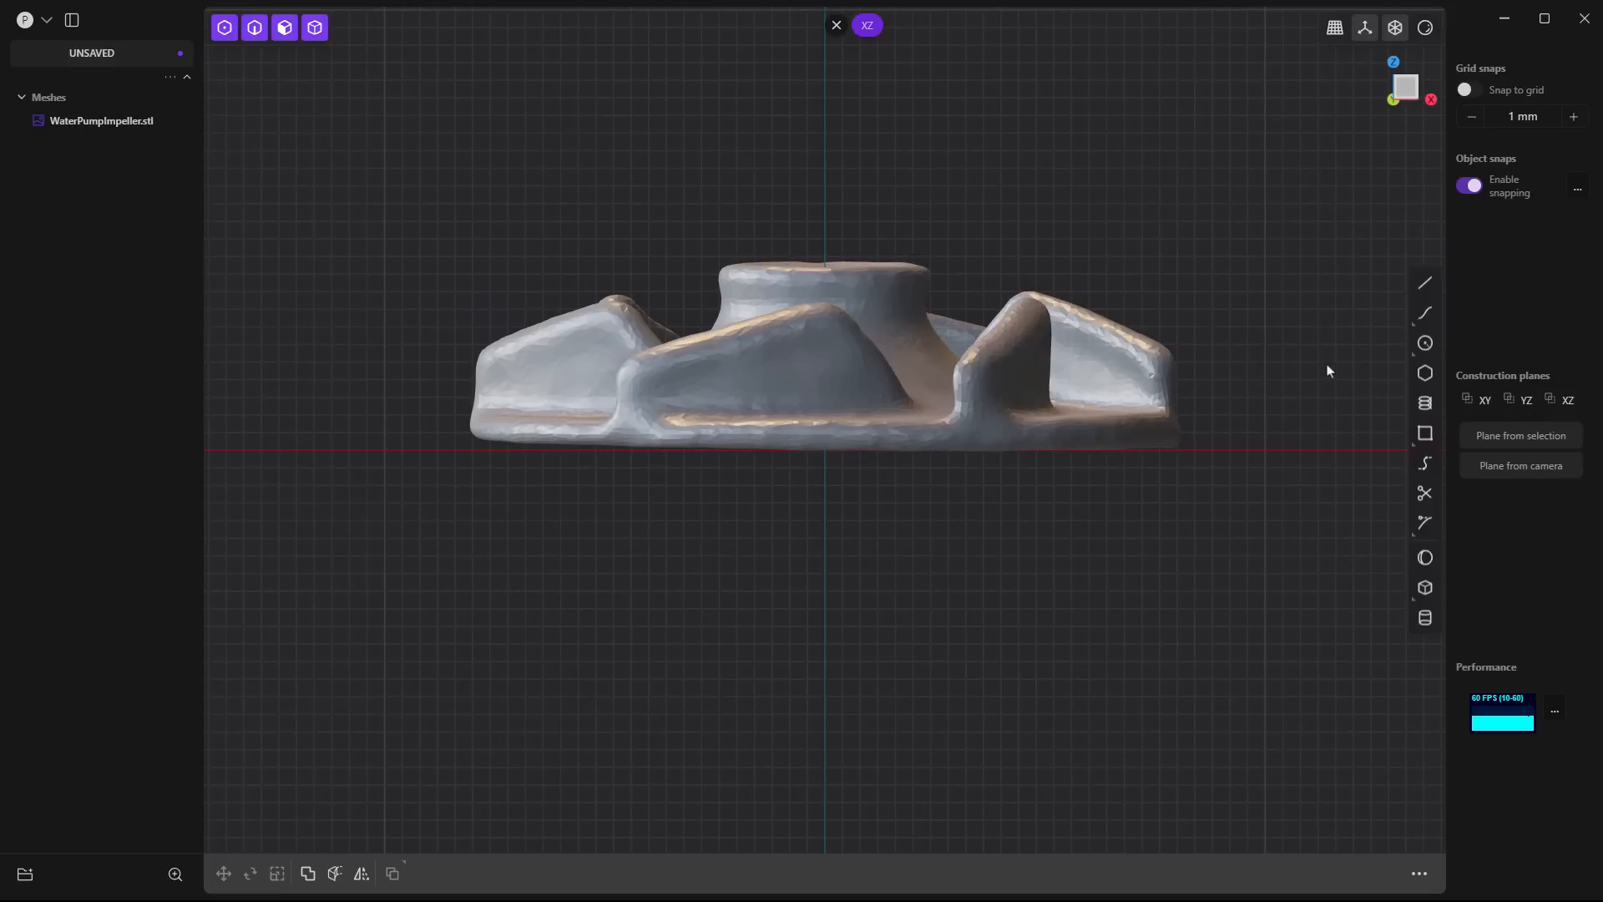
- Draw a vertical line about 10.6 mm long from the origin up to the top of the impeller's hub
click(1425, 284)
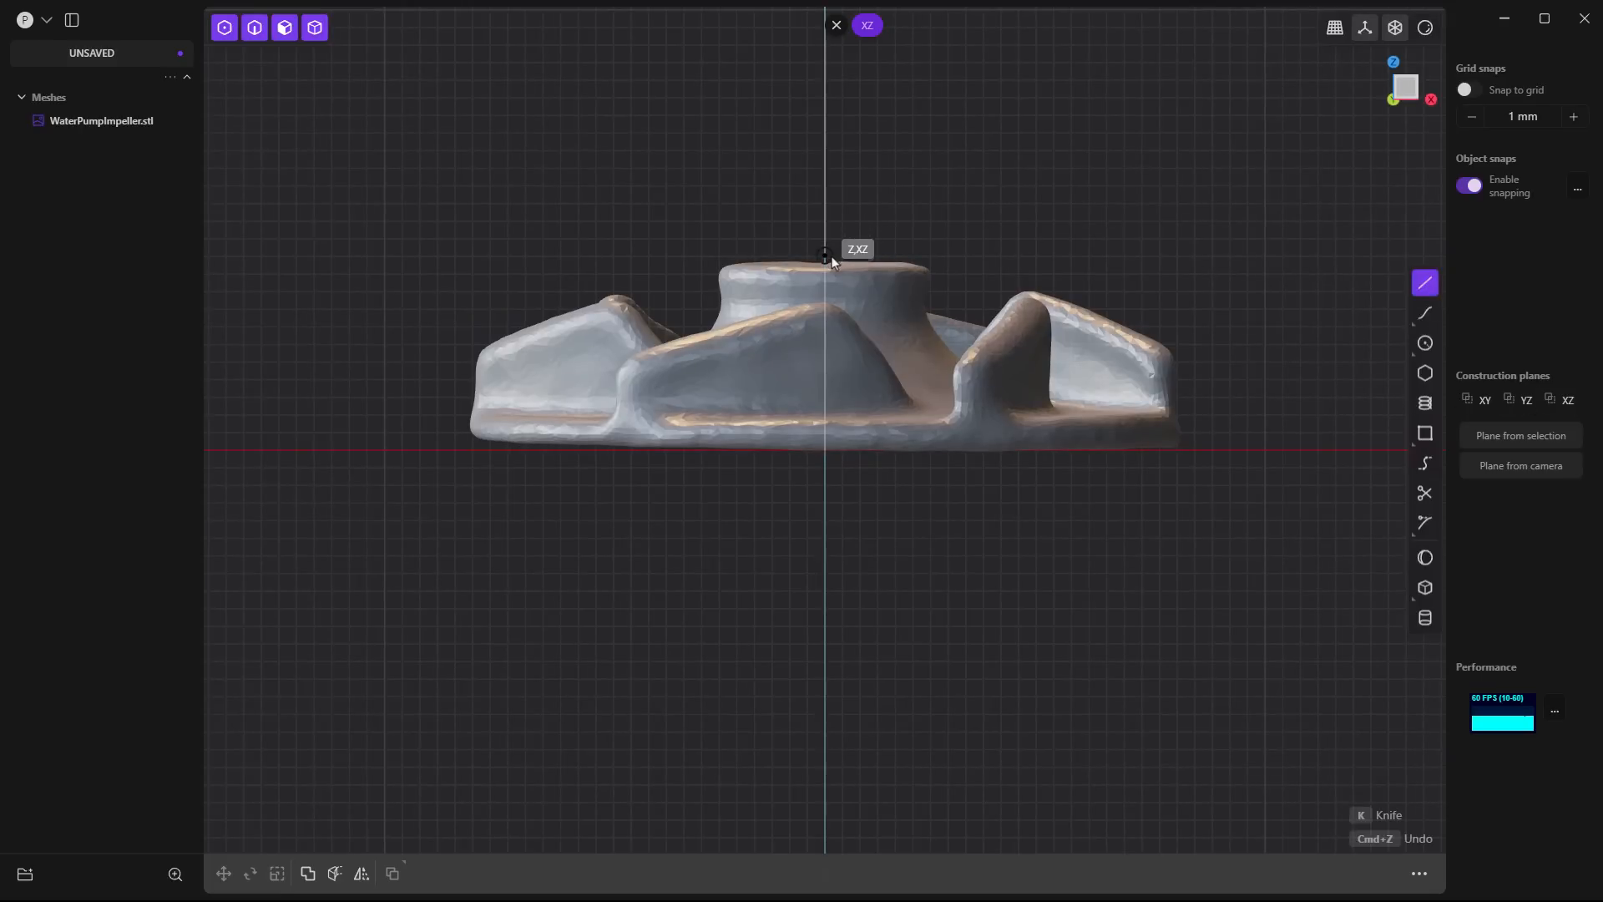
click(831, 458)
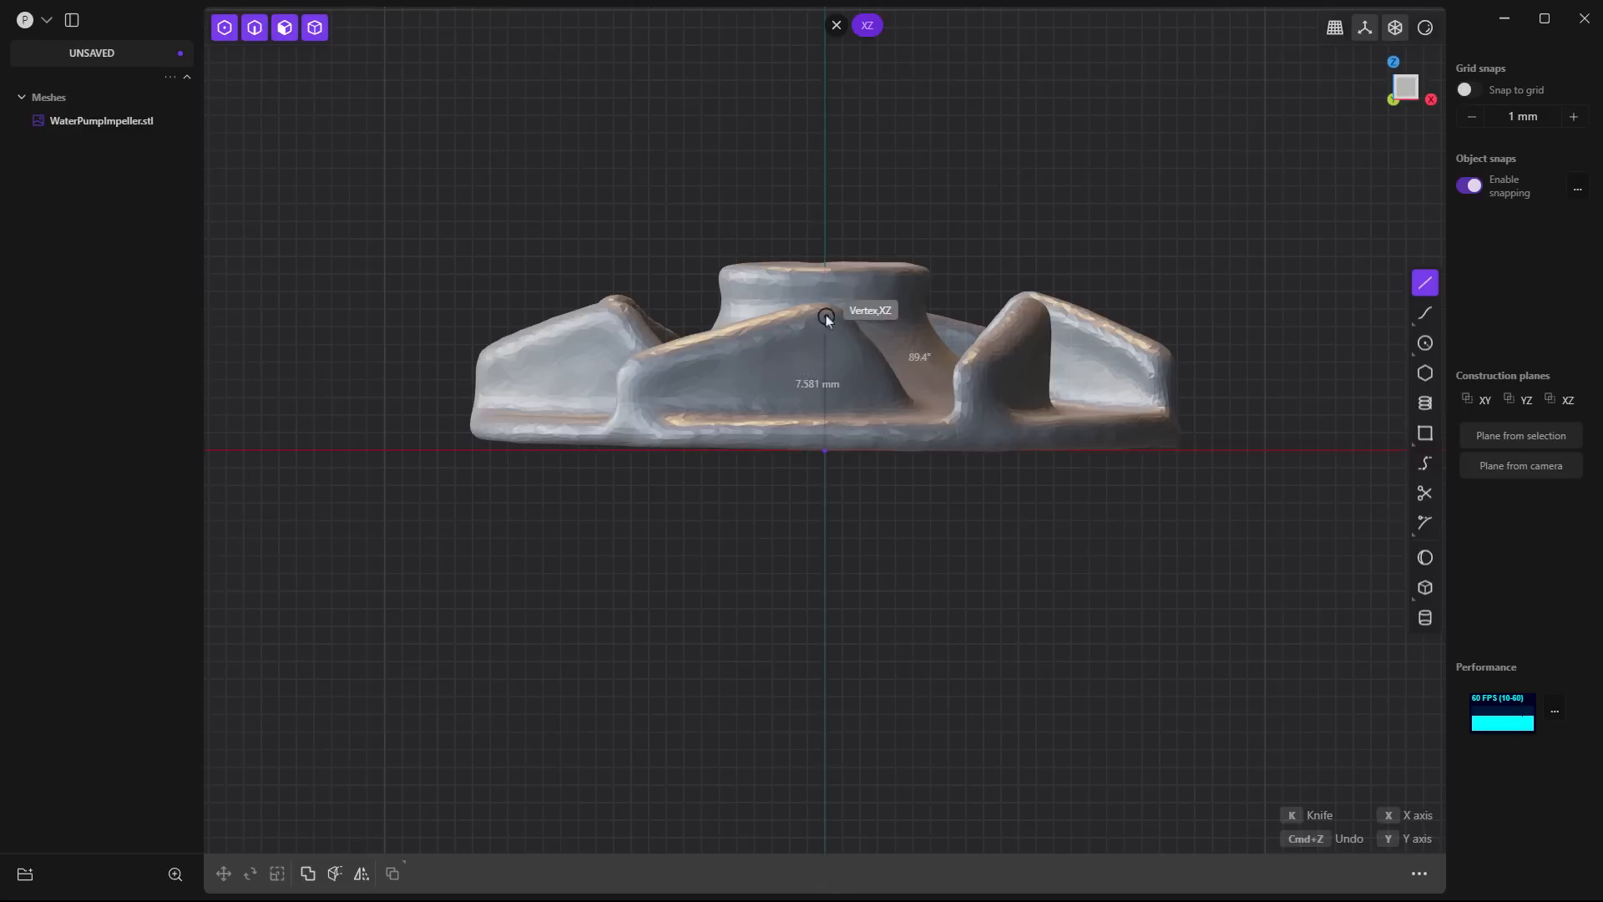
click(824, 264)
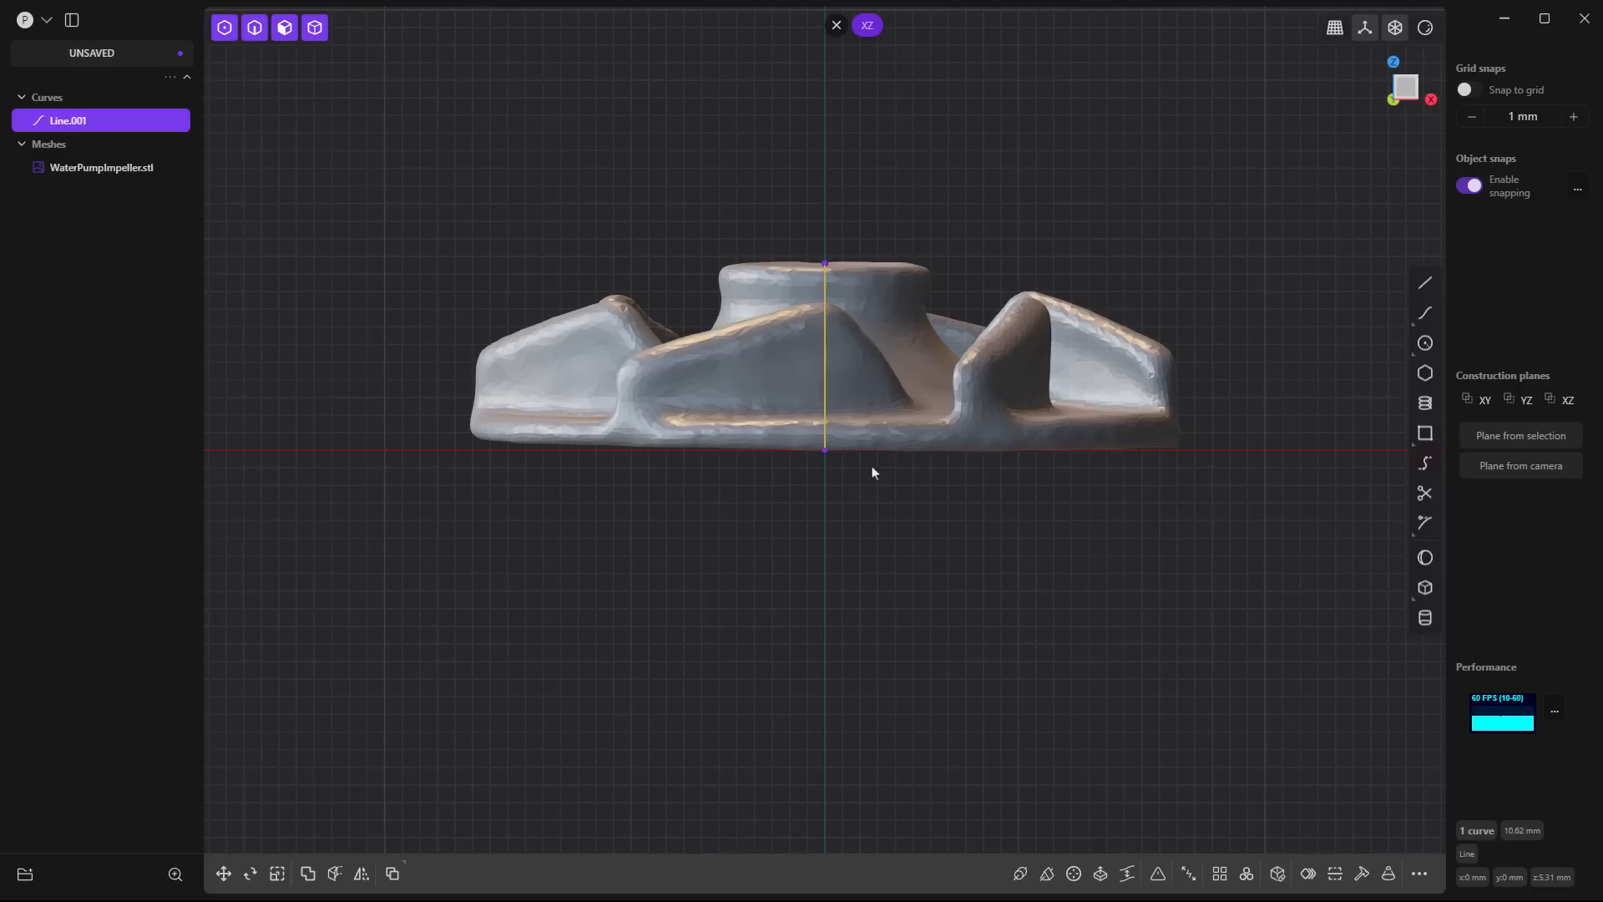
click(848, 214)
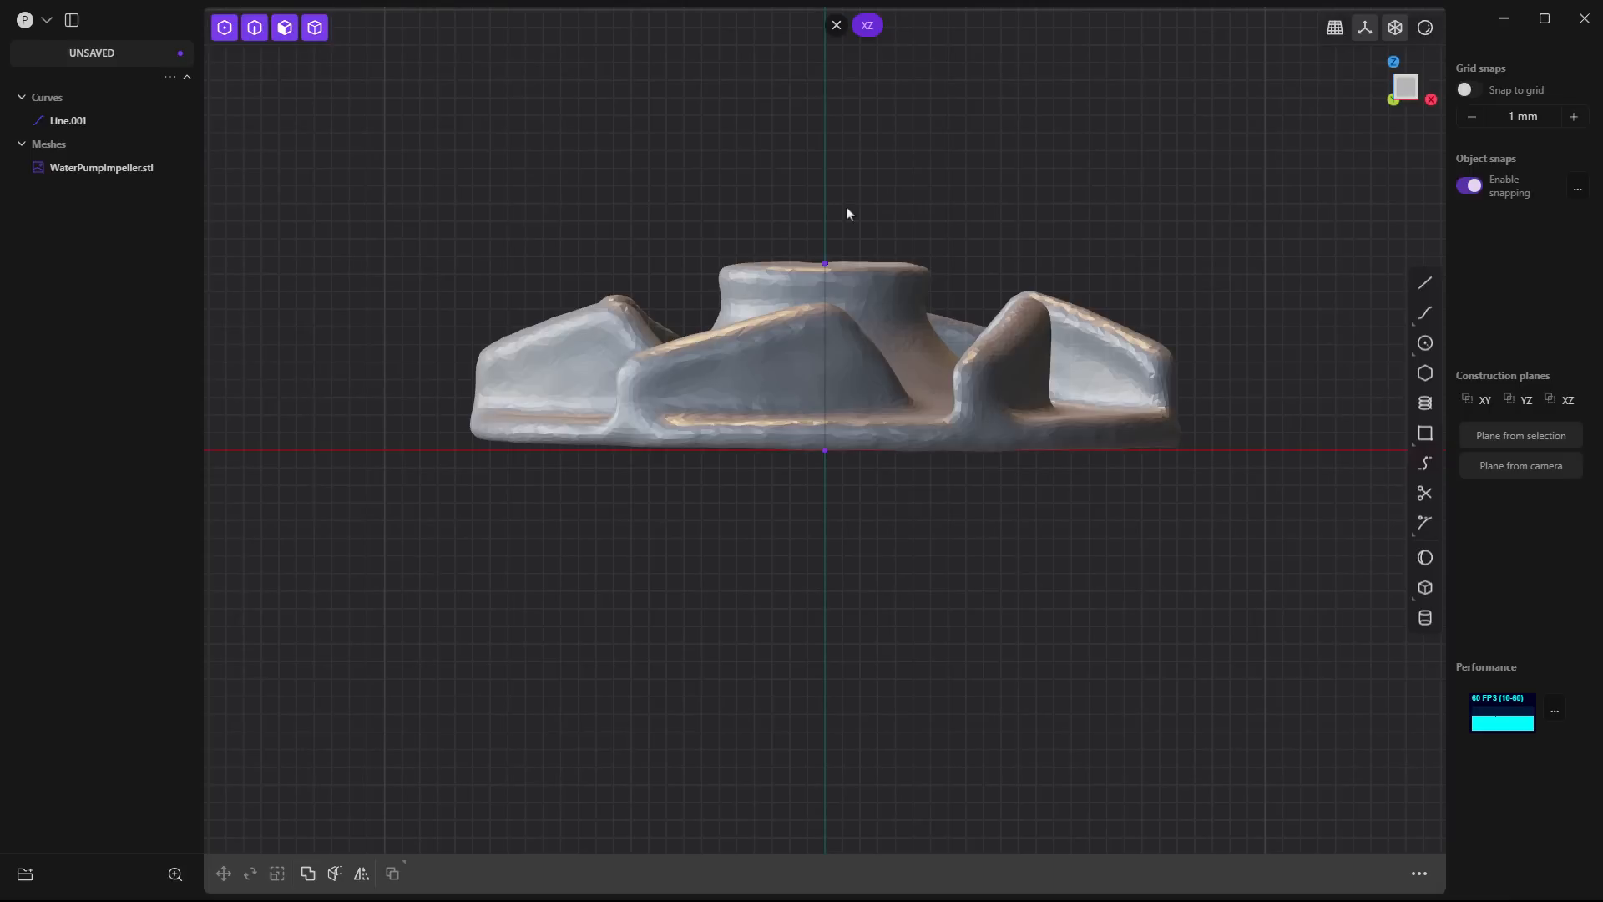
- Add a Measure dimension between the vertical line's upper and lower endpoints, placed beside the impeller
text(fmea)
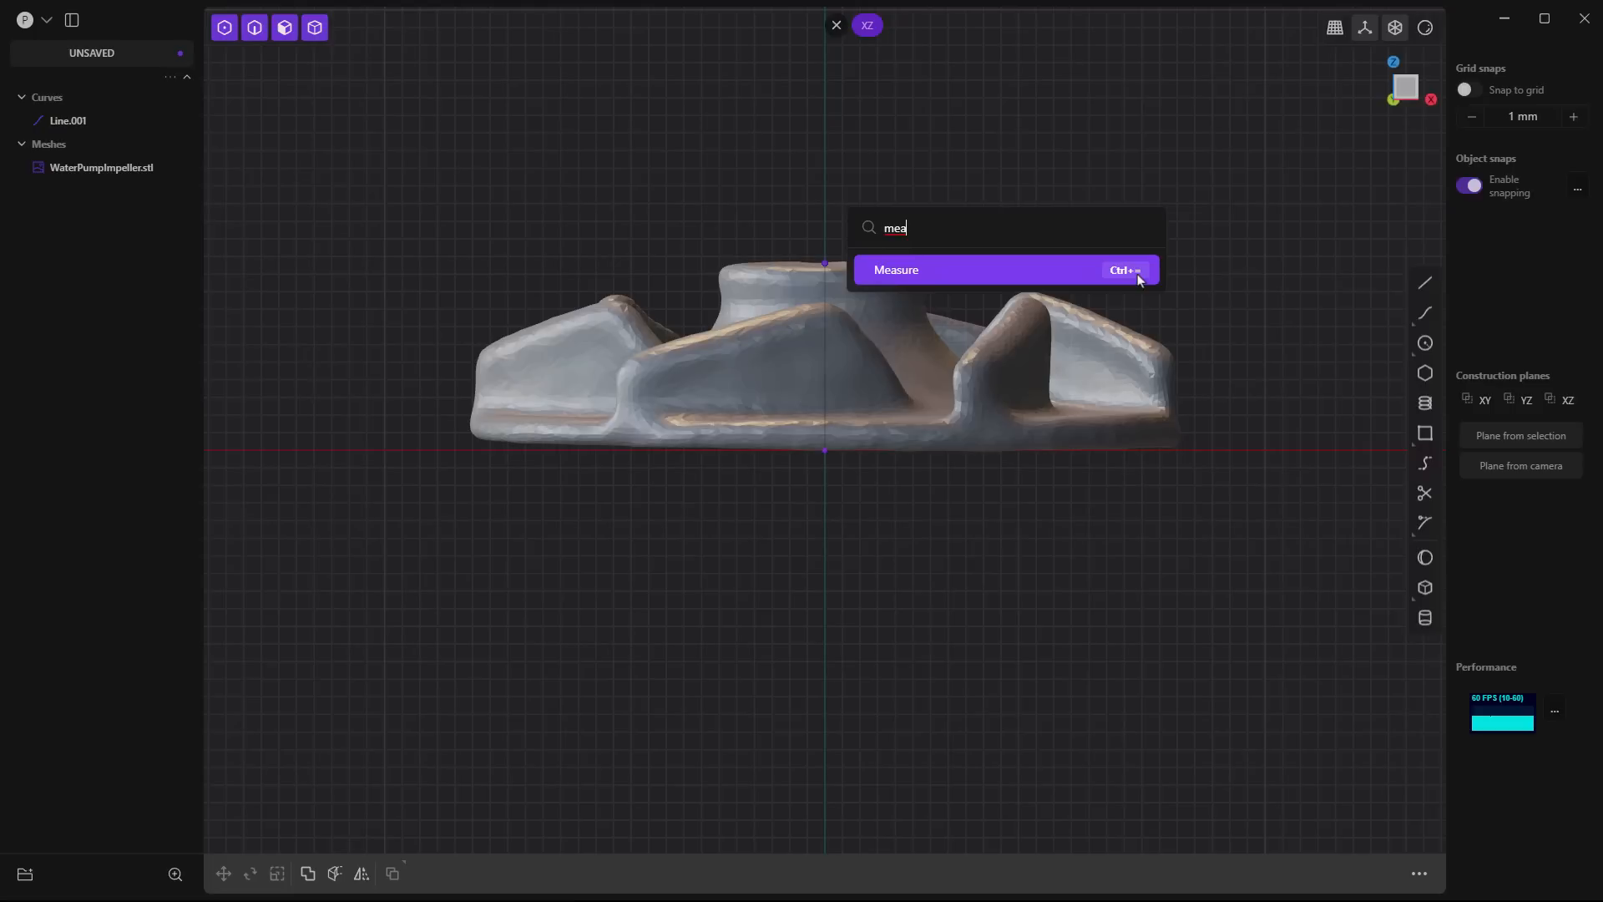
click(933, 275)
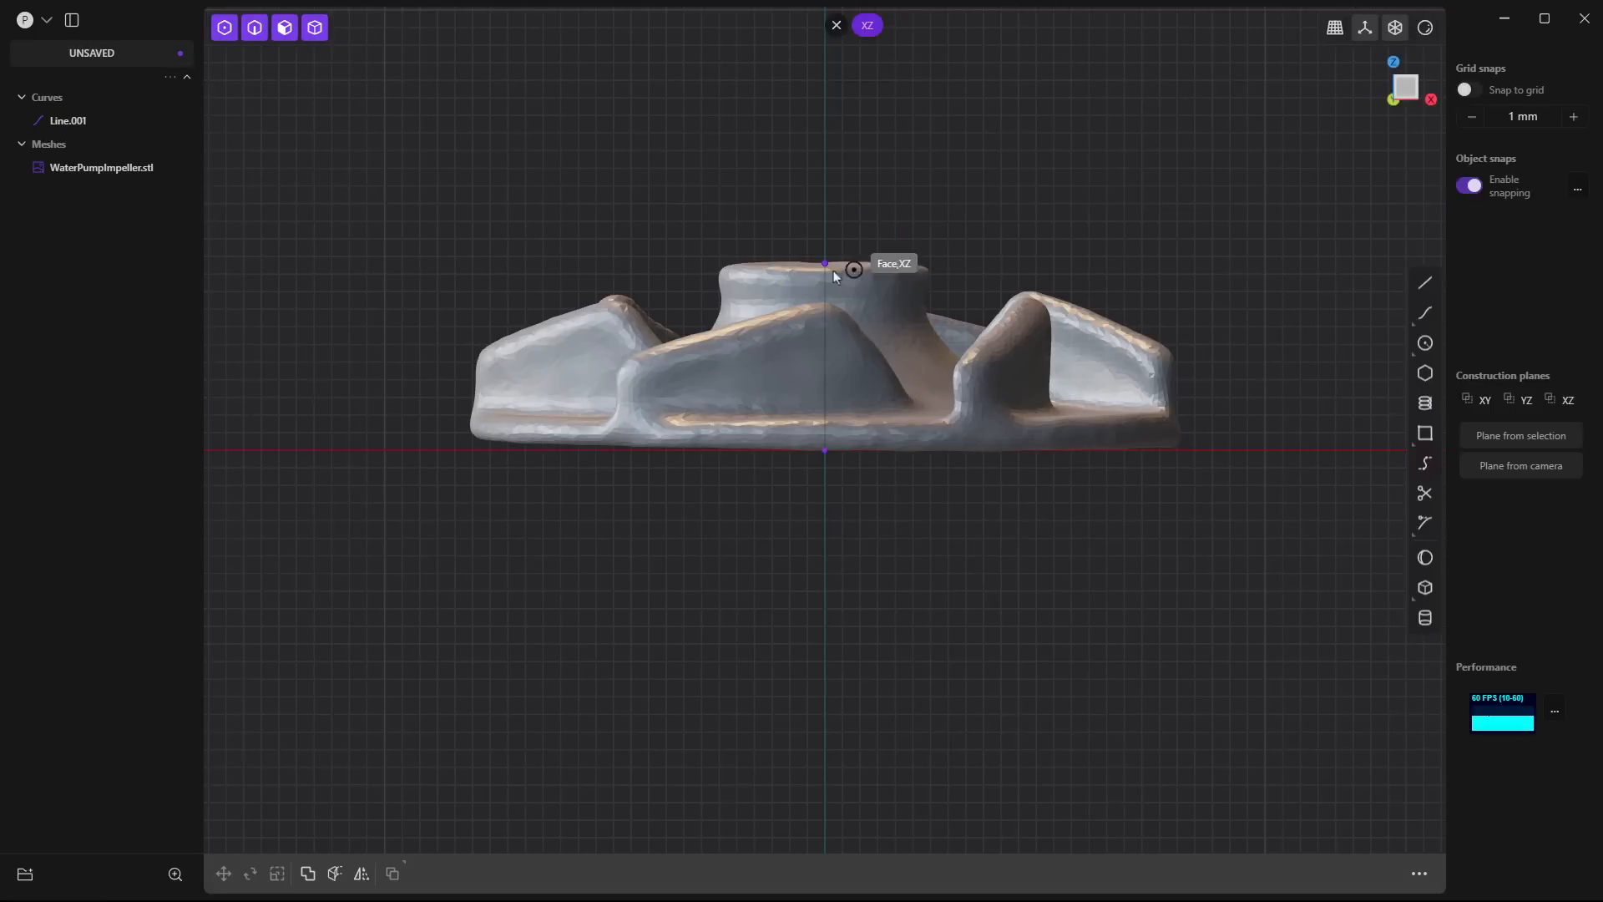
click(825, 263)
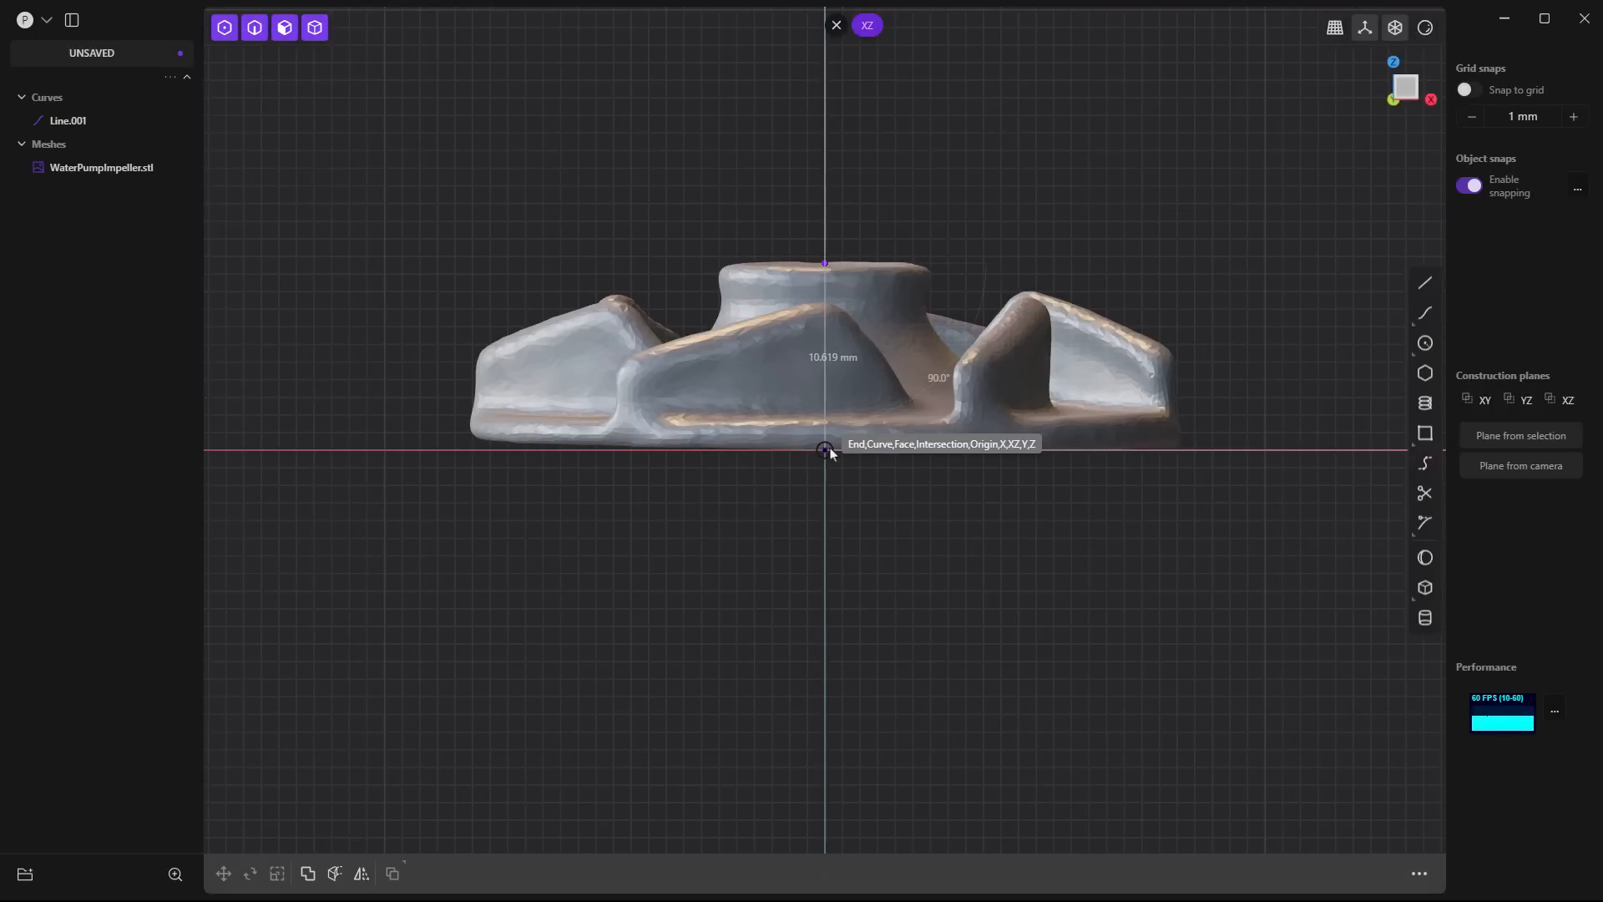
click(827, 451)
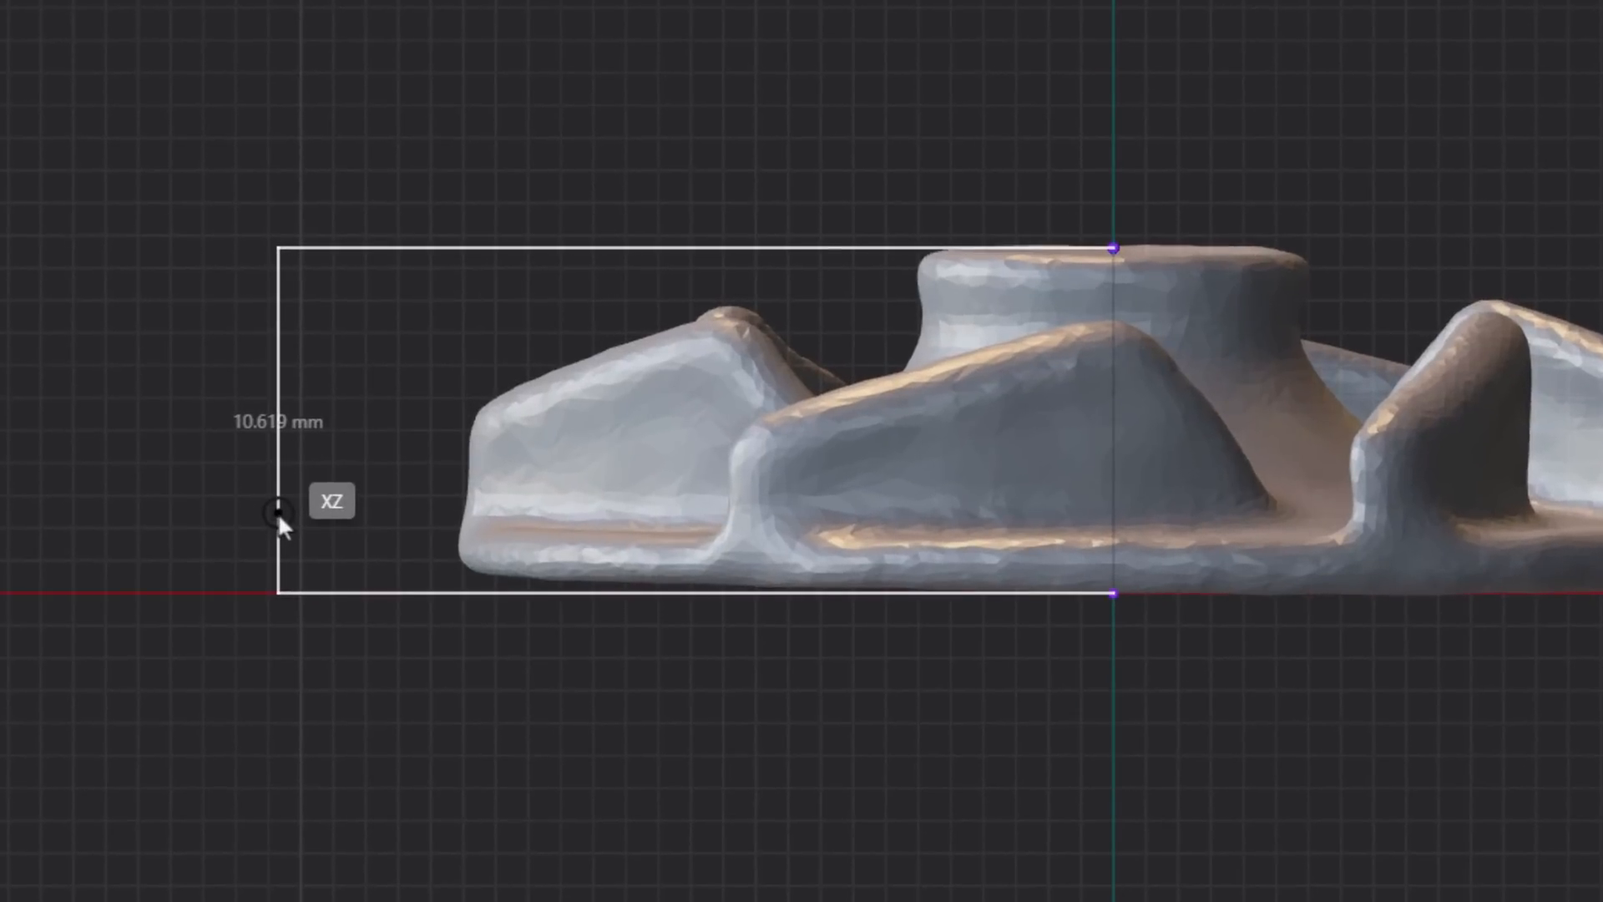
click(278, 513)
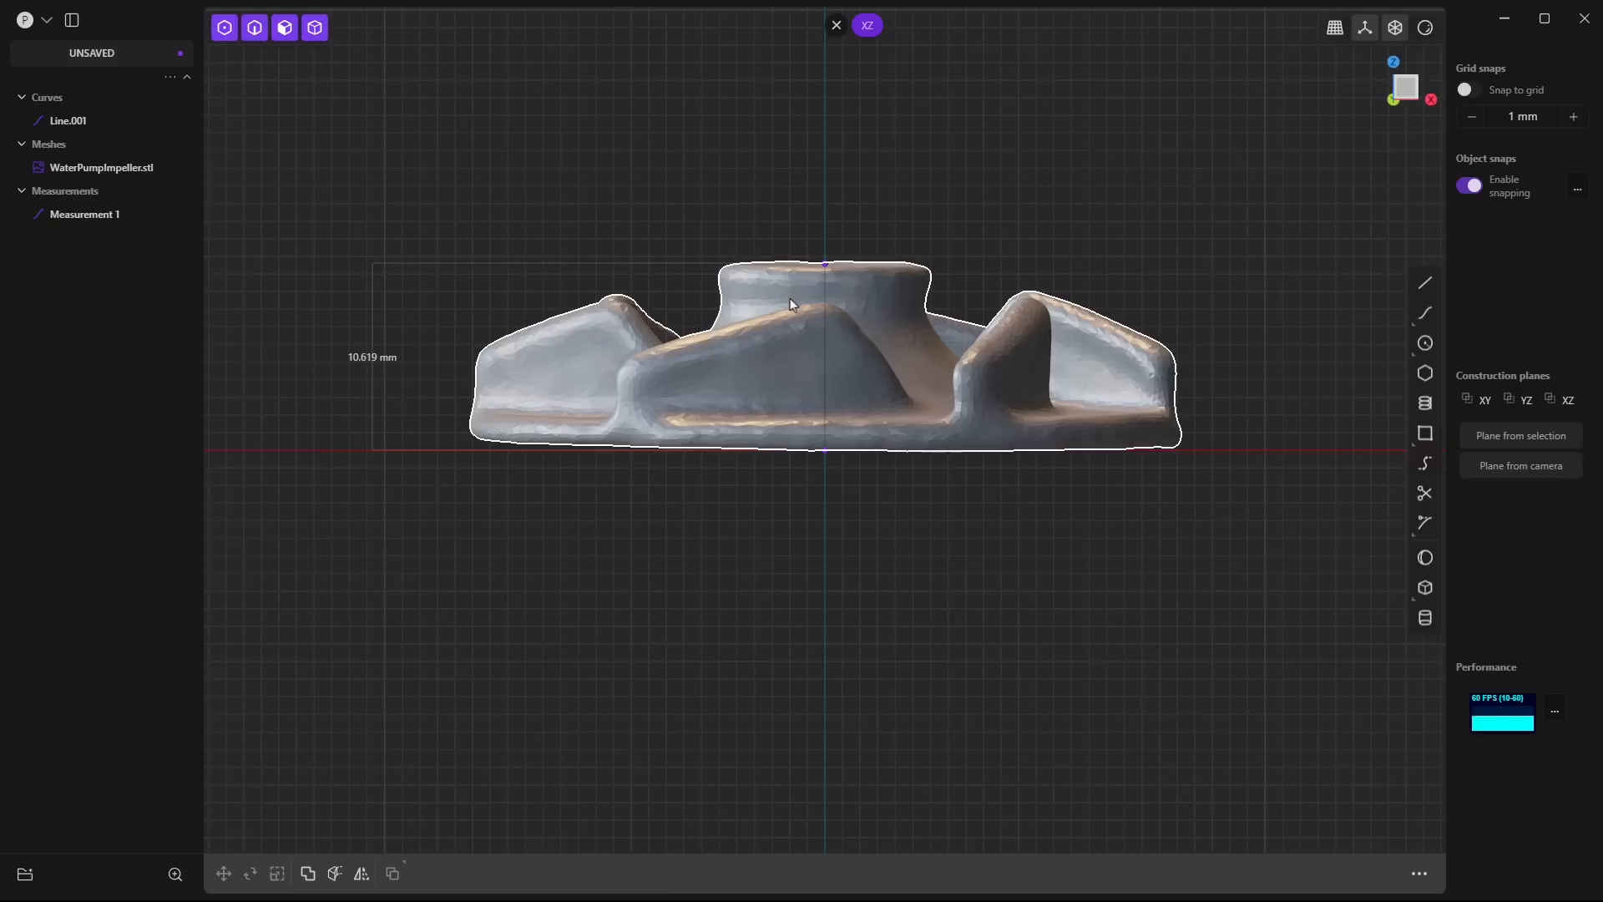
- Move the vertical line's upper endpoint up by about 2.04 mm along the Z axis
click(828, 265)
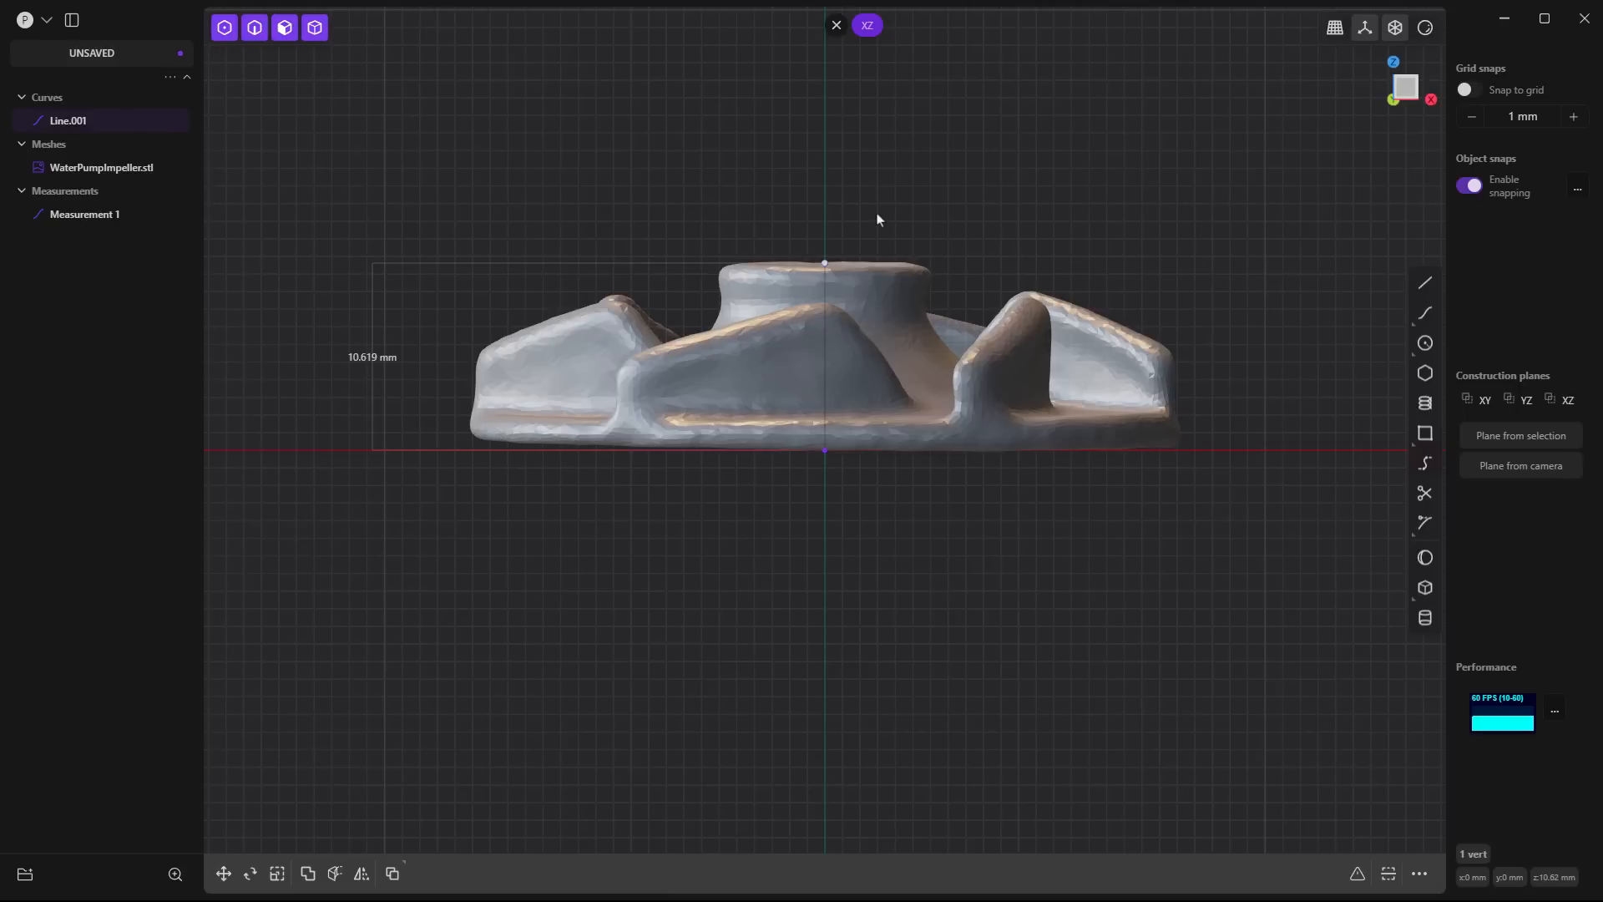
key(g)
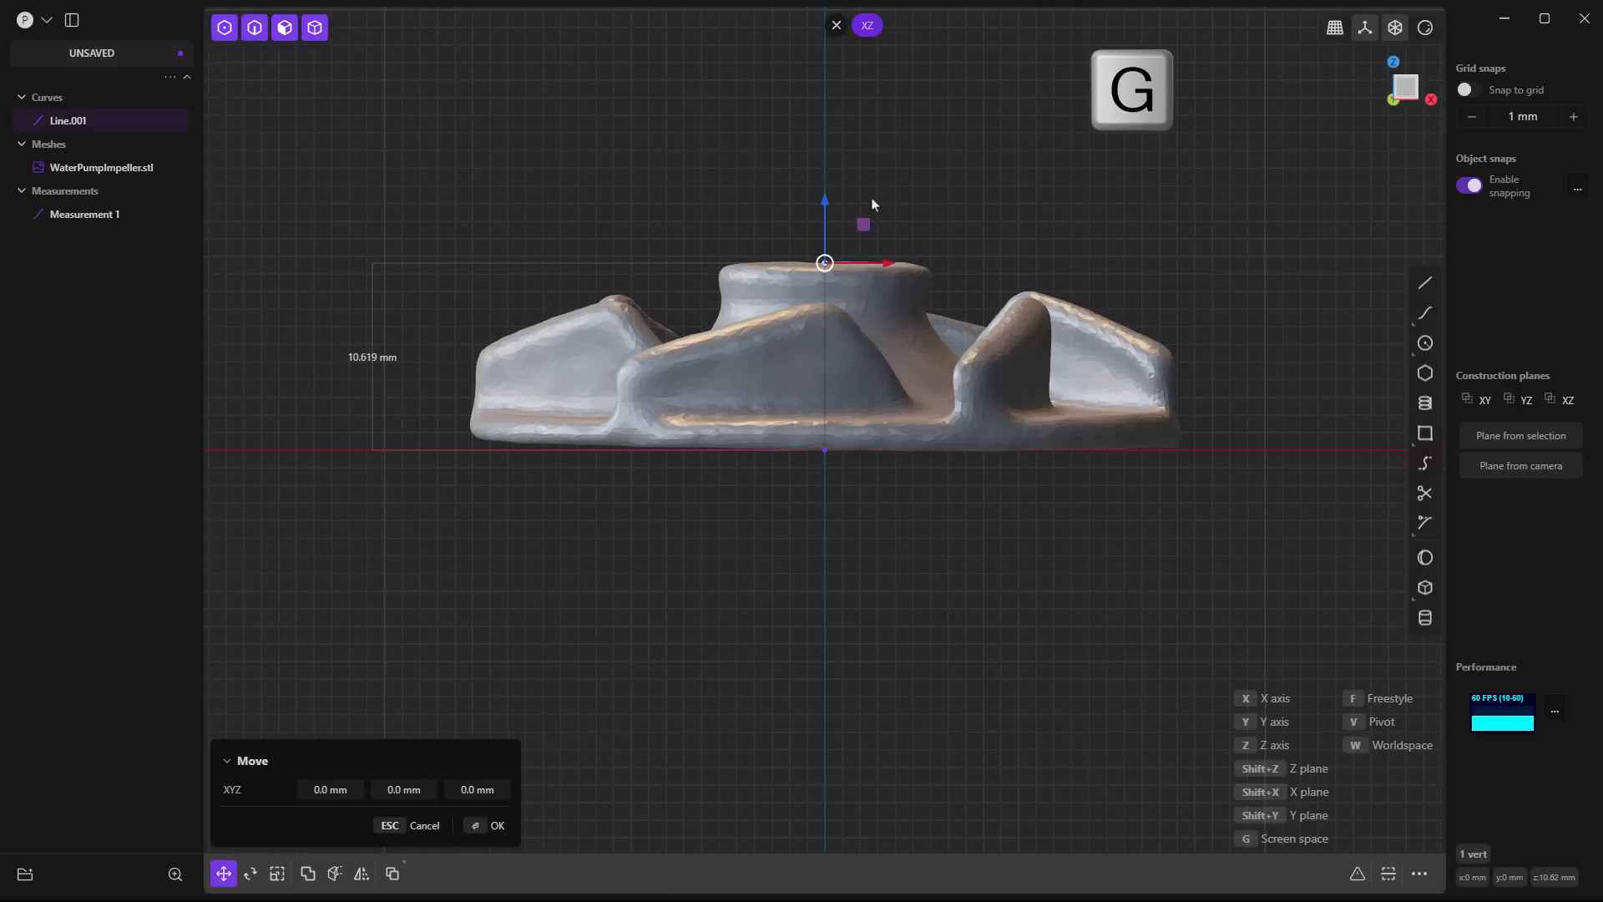
click(905, 169)
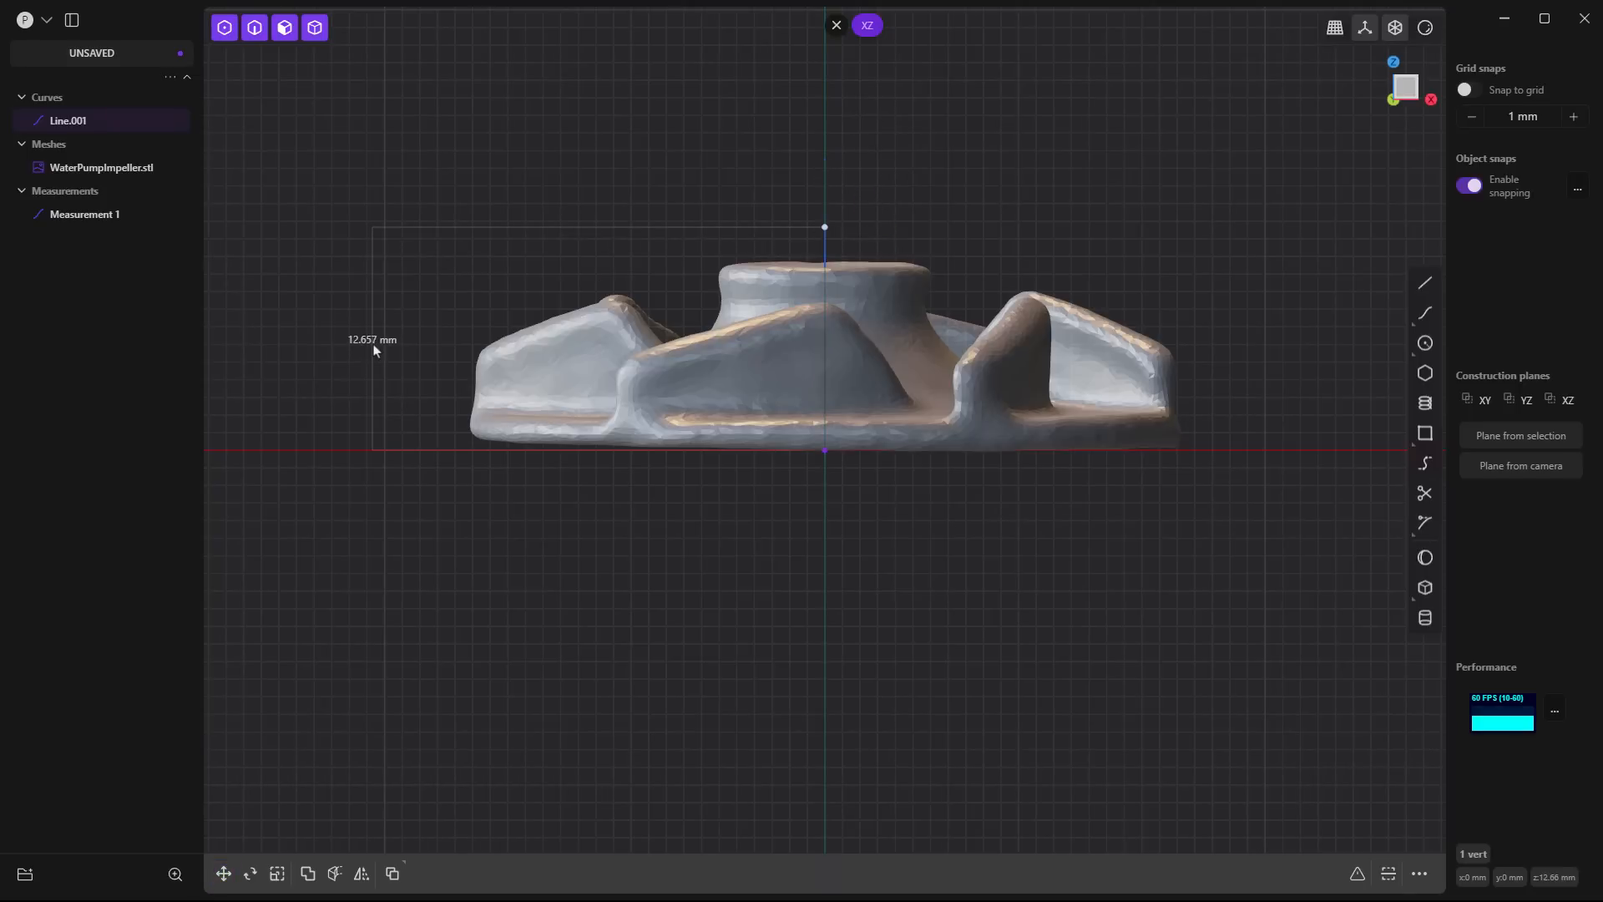
scroll(835, 458, down, 1)
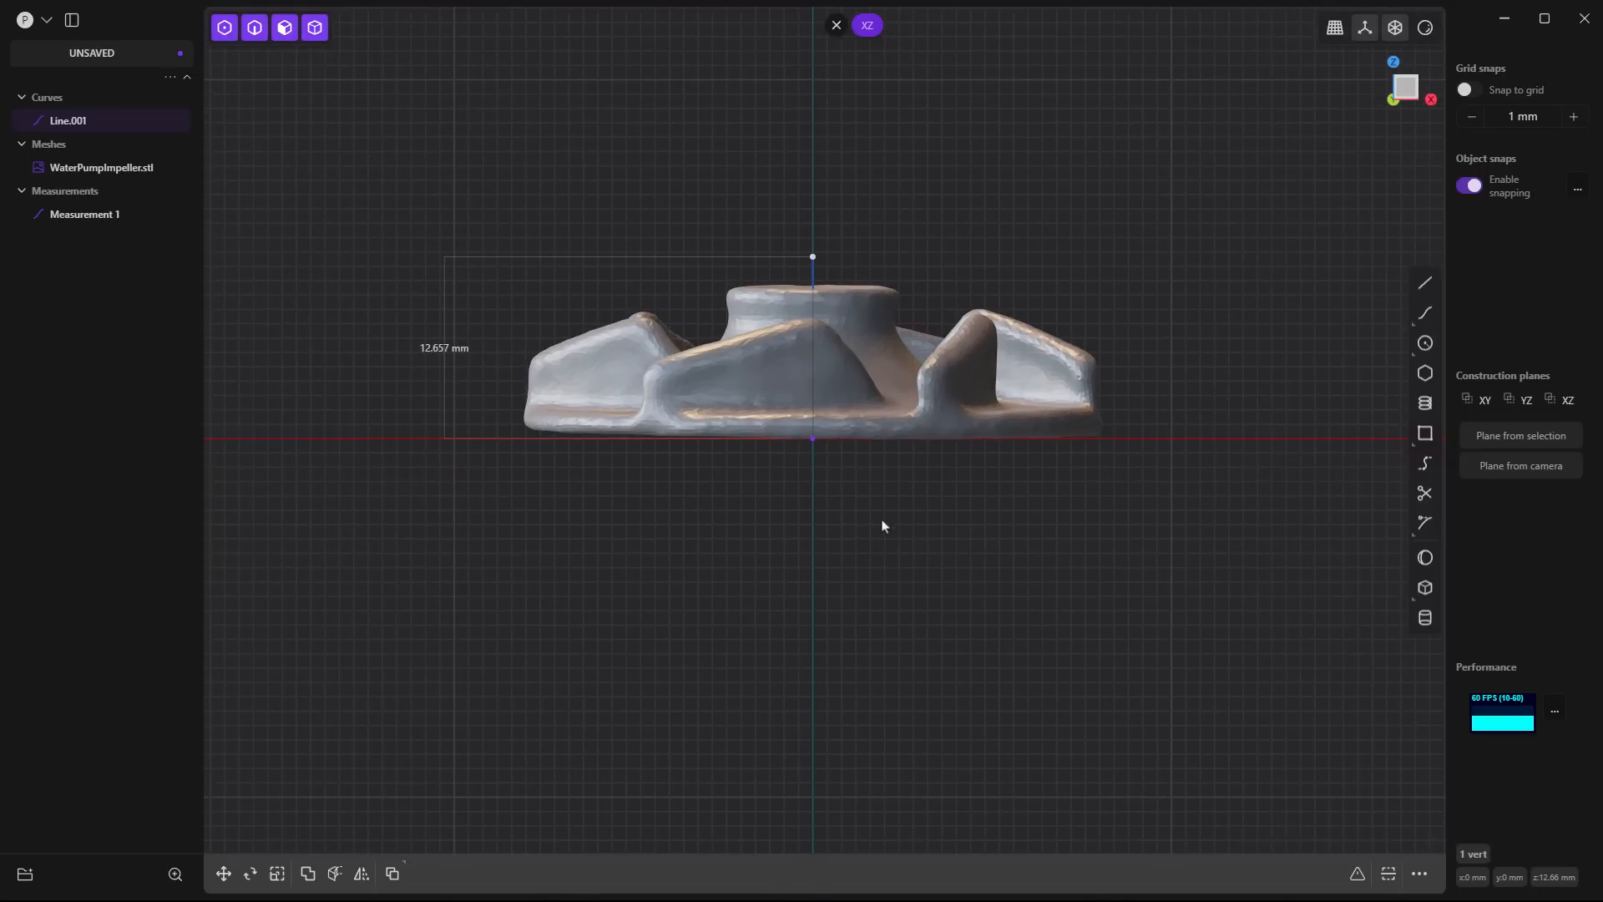
- Create a box below the impeller, about 10.86 mm wide, 4.44 mm long and 15 mm high
mouse_move(883, 525)
middle_down()
mouse_move(866, 533)
mouse_move(891, 553)
middle_up()
click(923, 552)
click(1426, 587)
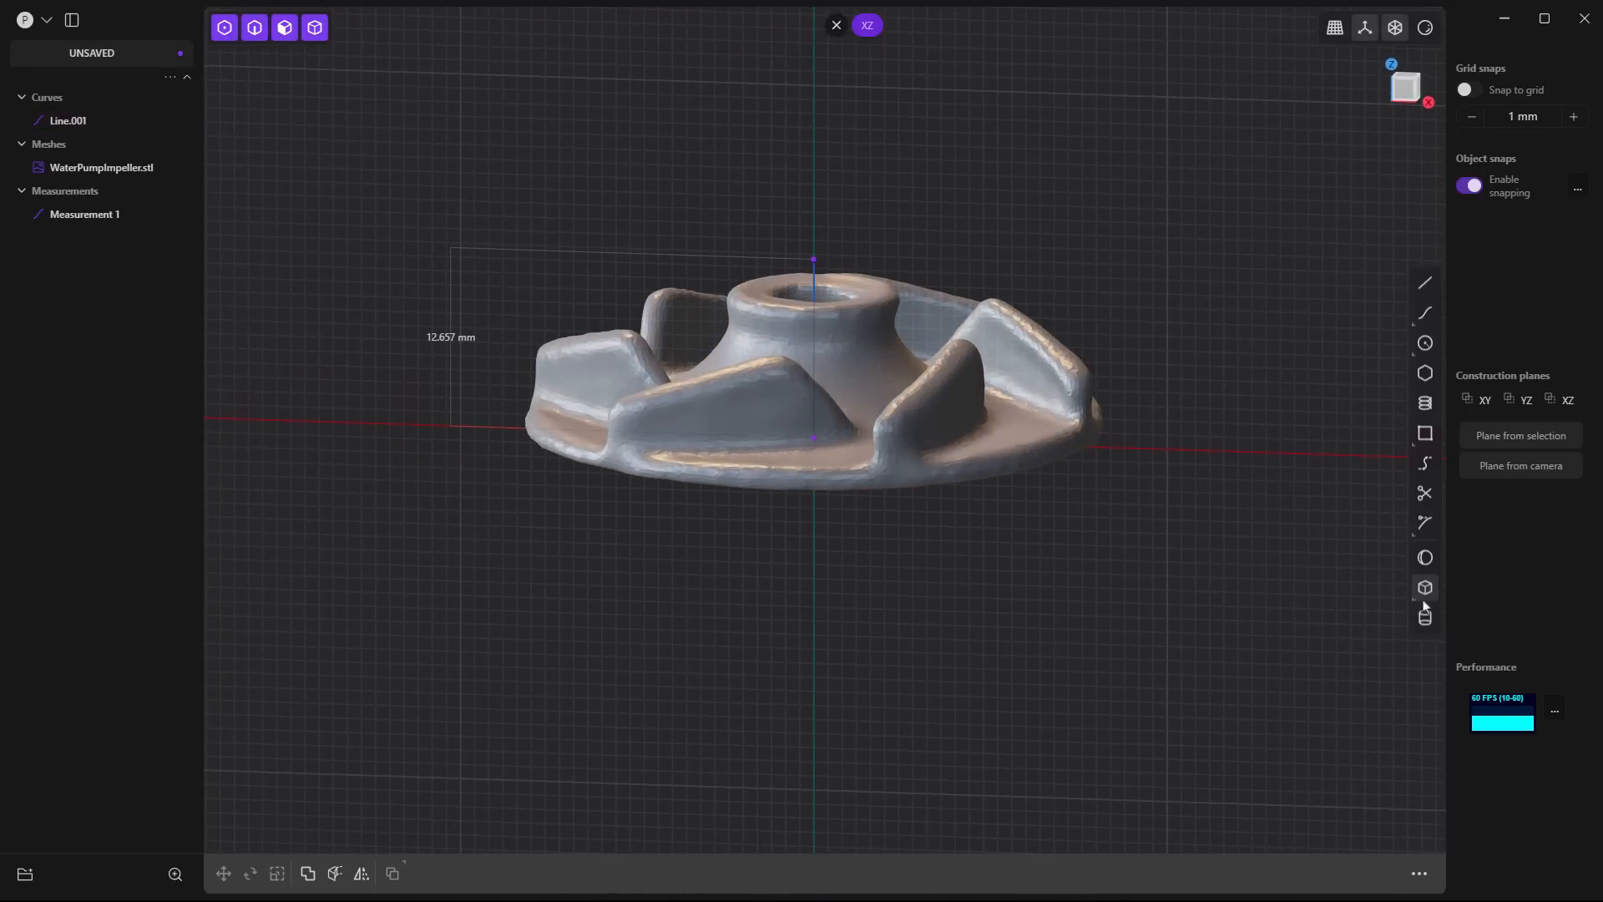
click(814, 615)
click(661, 676)
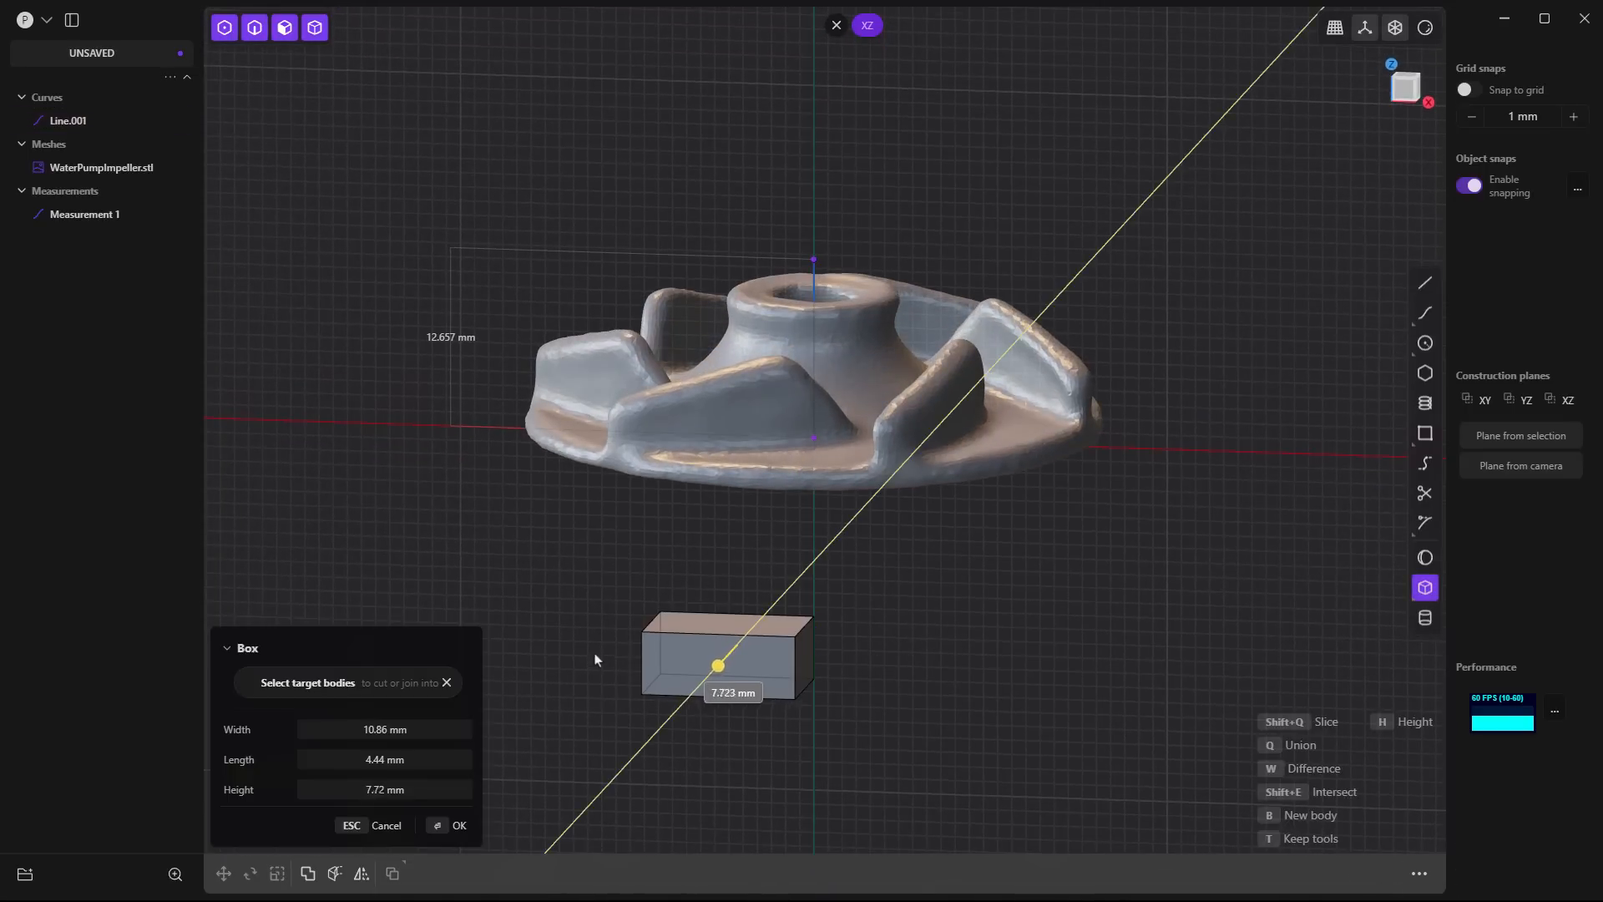
click(579, 666)
middle_drag(580, 666, 742, 717)
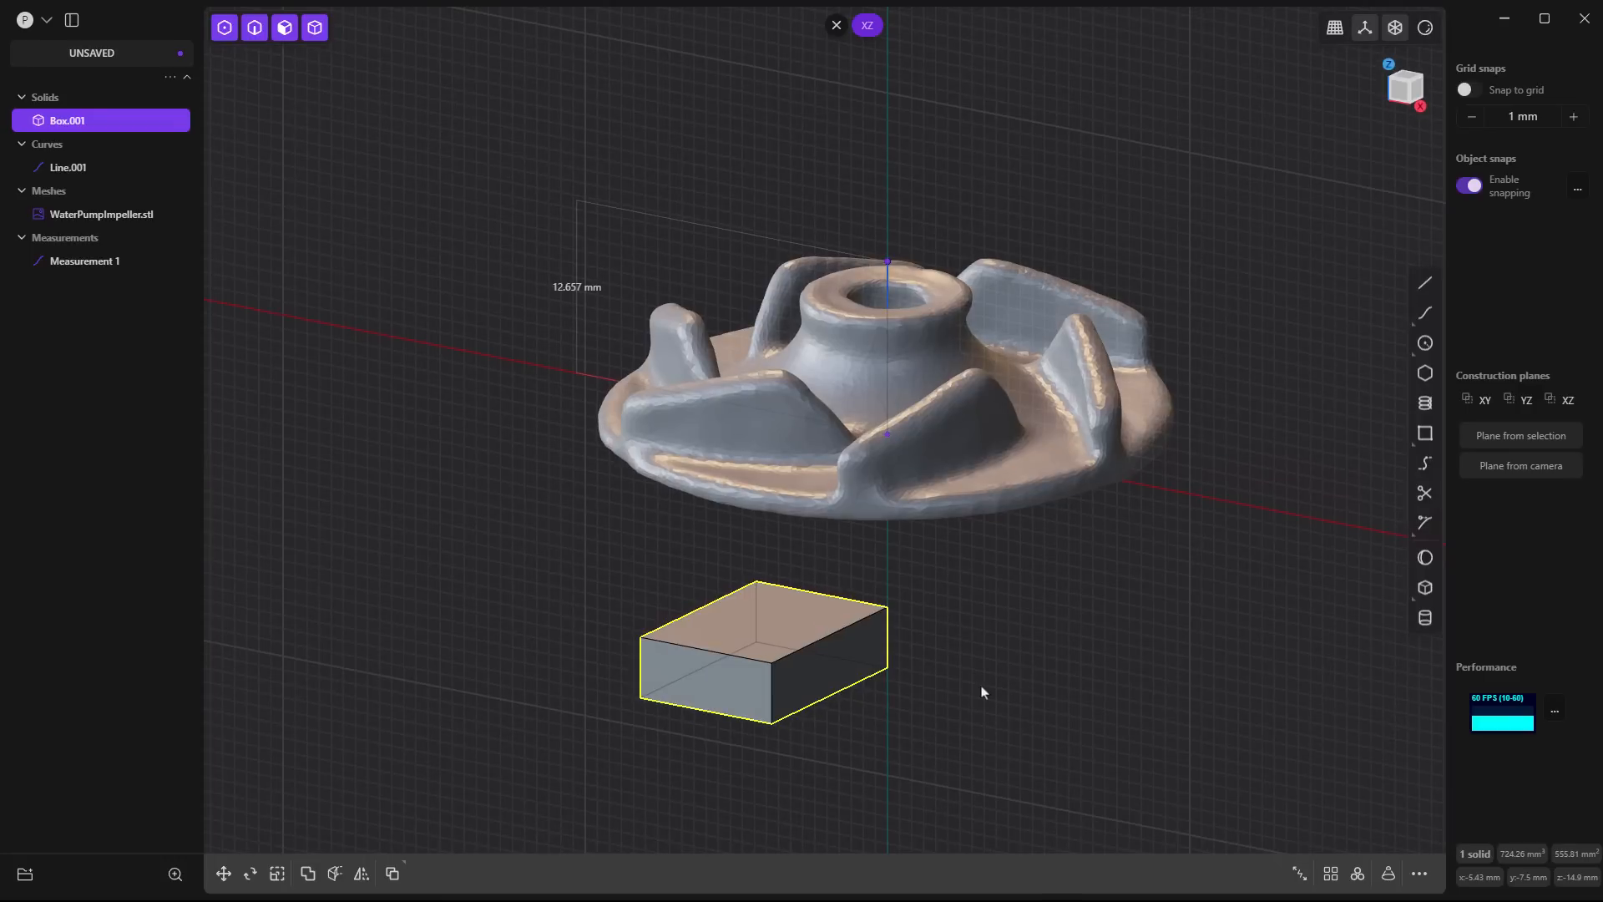
- Add a Measure dimension along the box's lower depth edge and set it to 15 mm by moving the front face
click(860, 683)
click(929, 706)
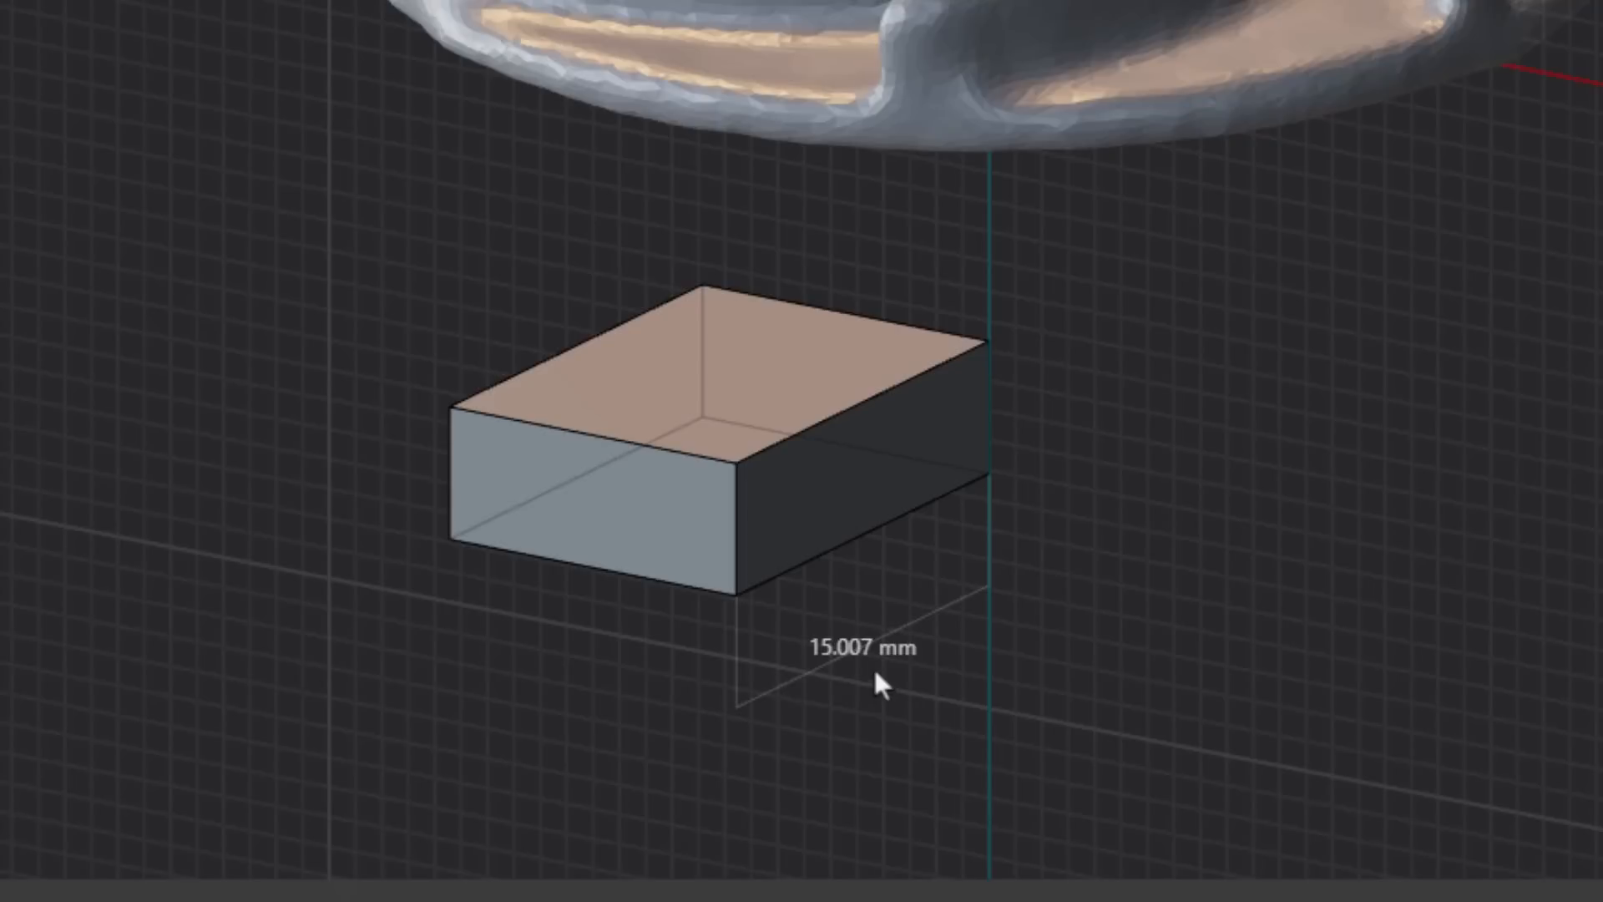
click(633, 509)
click(634, 504)
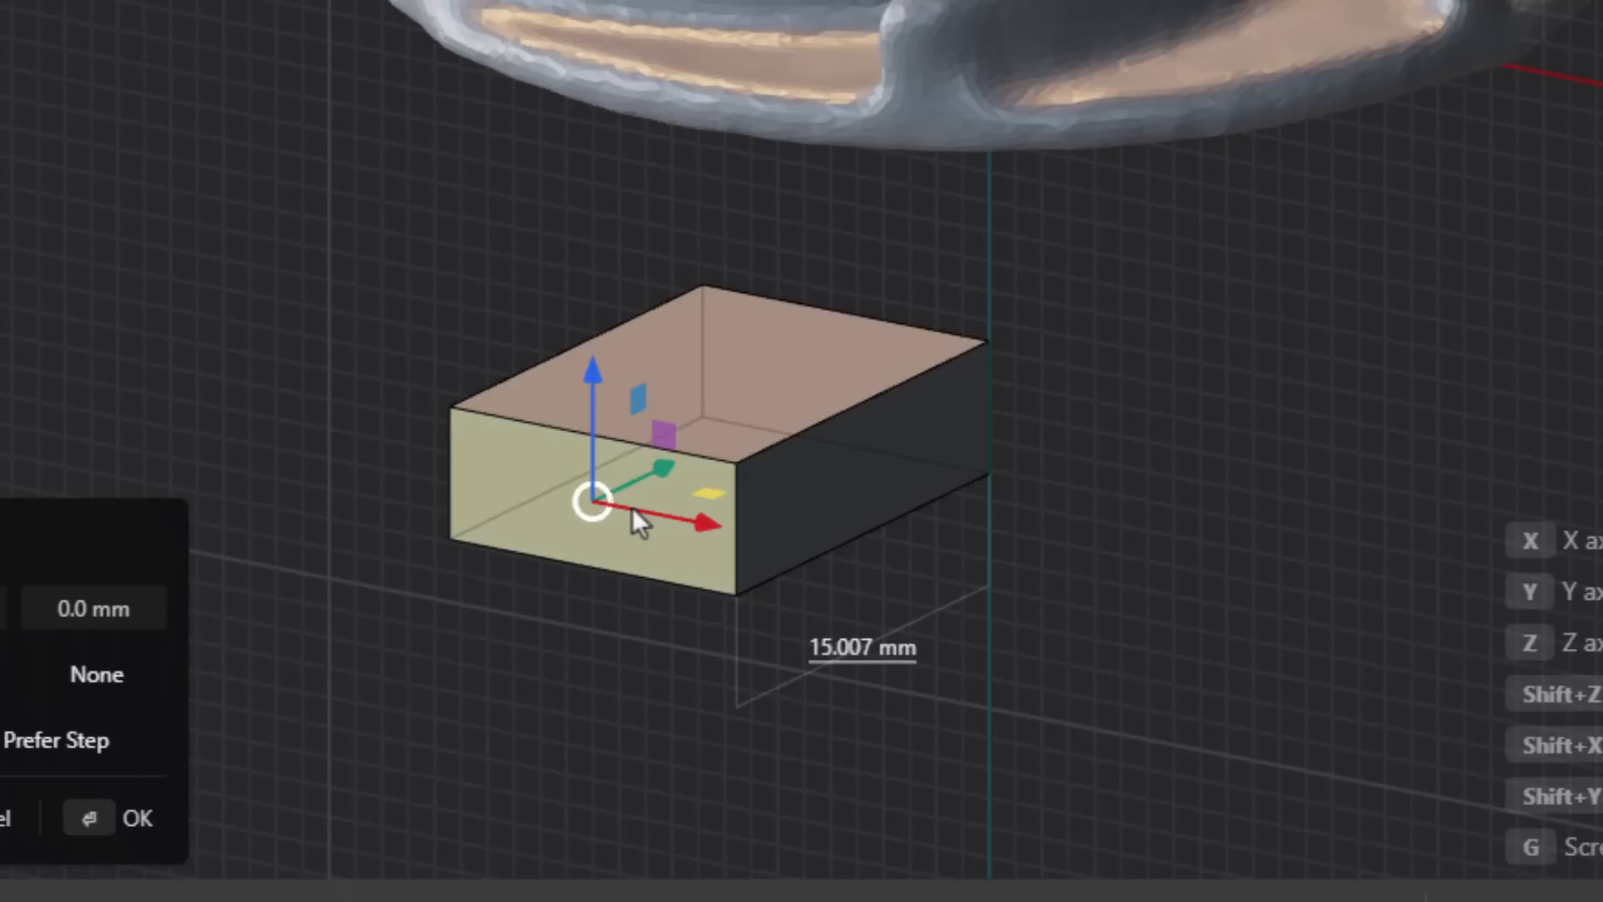
click(845, 651)
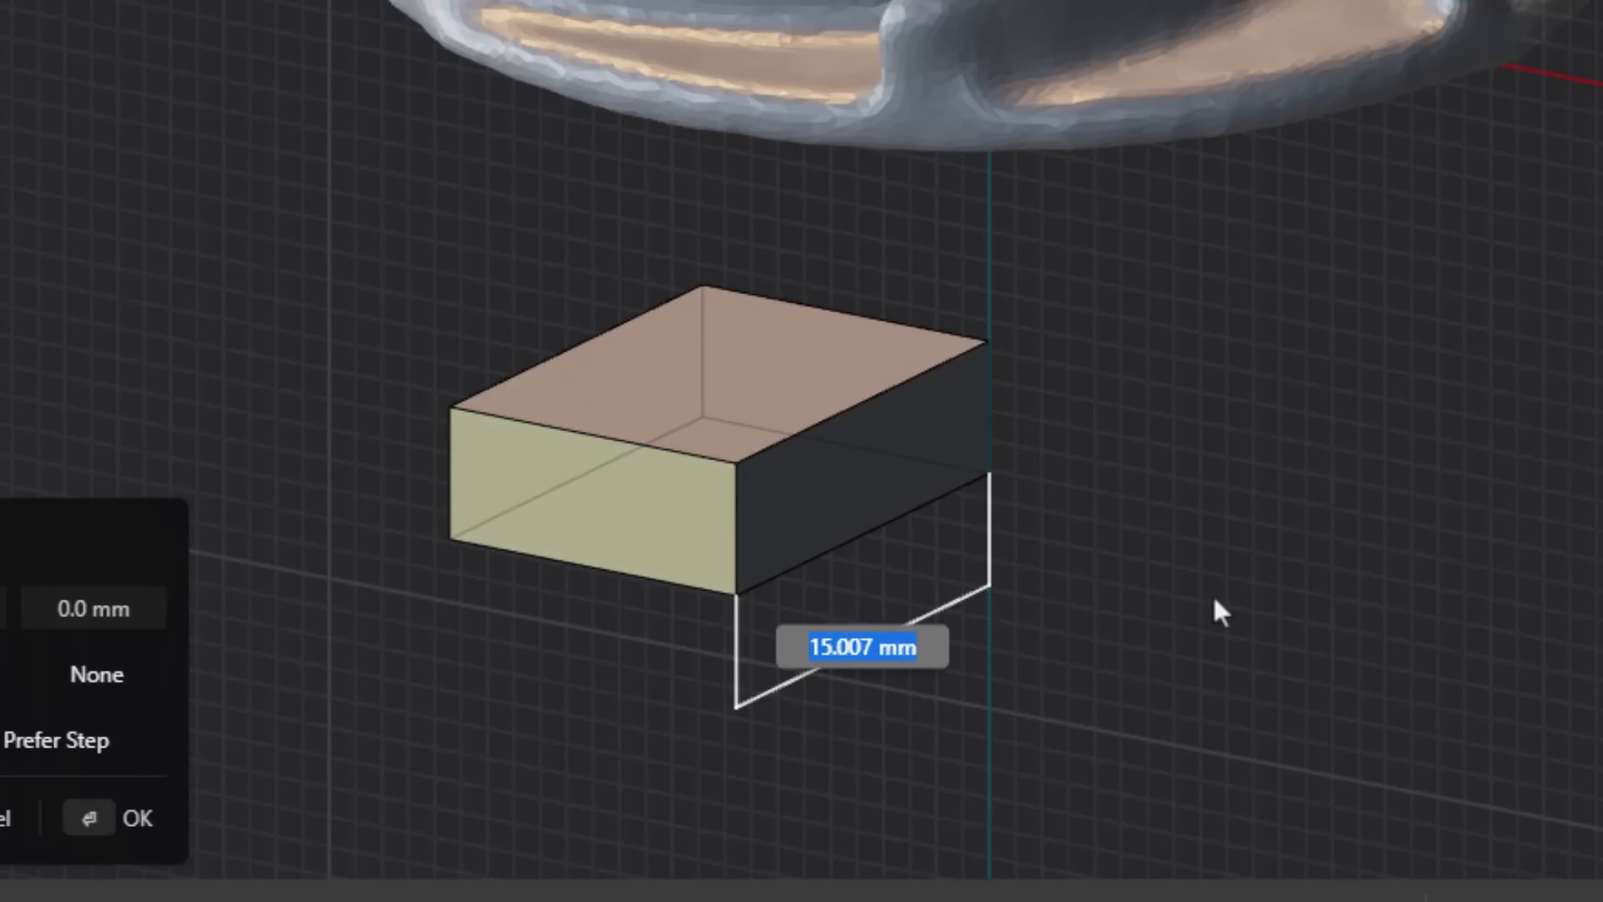
text(15)
key(Return)
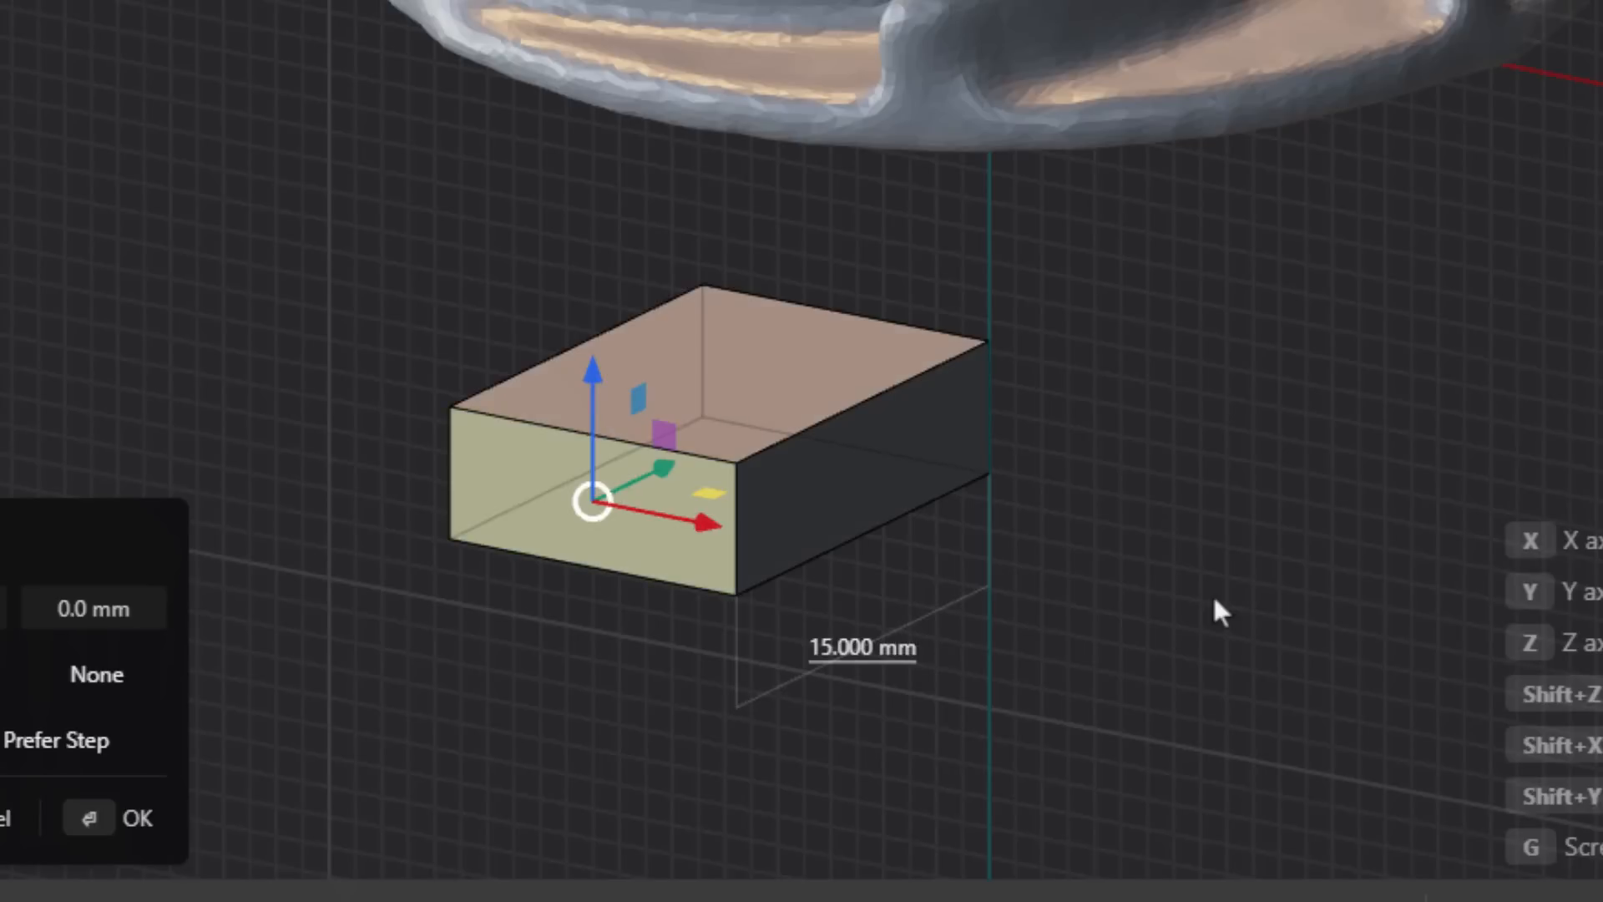
key(Return)
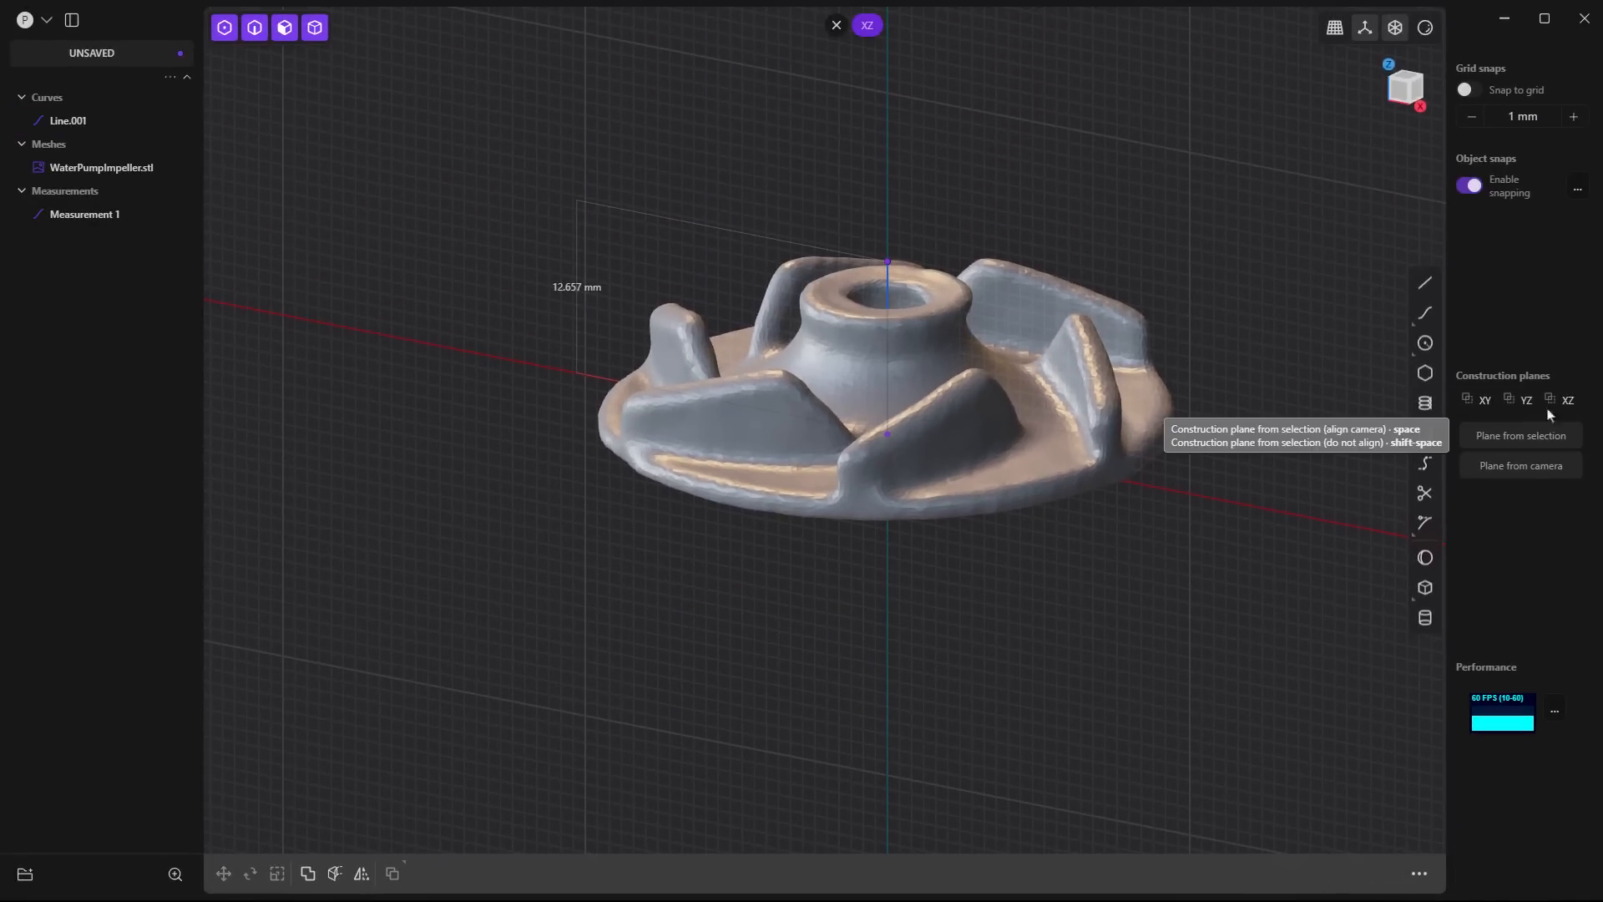
- Realign the camera to the XZ plane and move the vertical line's upper endpoint by -0.657 mm along the Z axis
double_click(1564, 401)
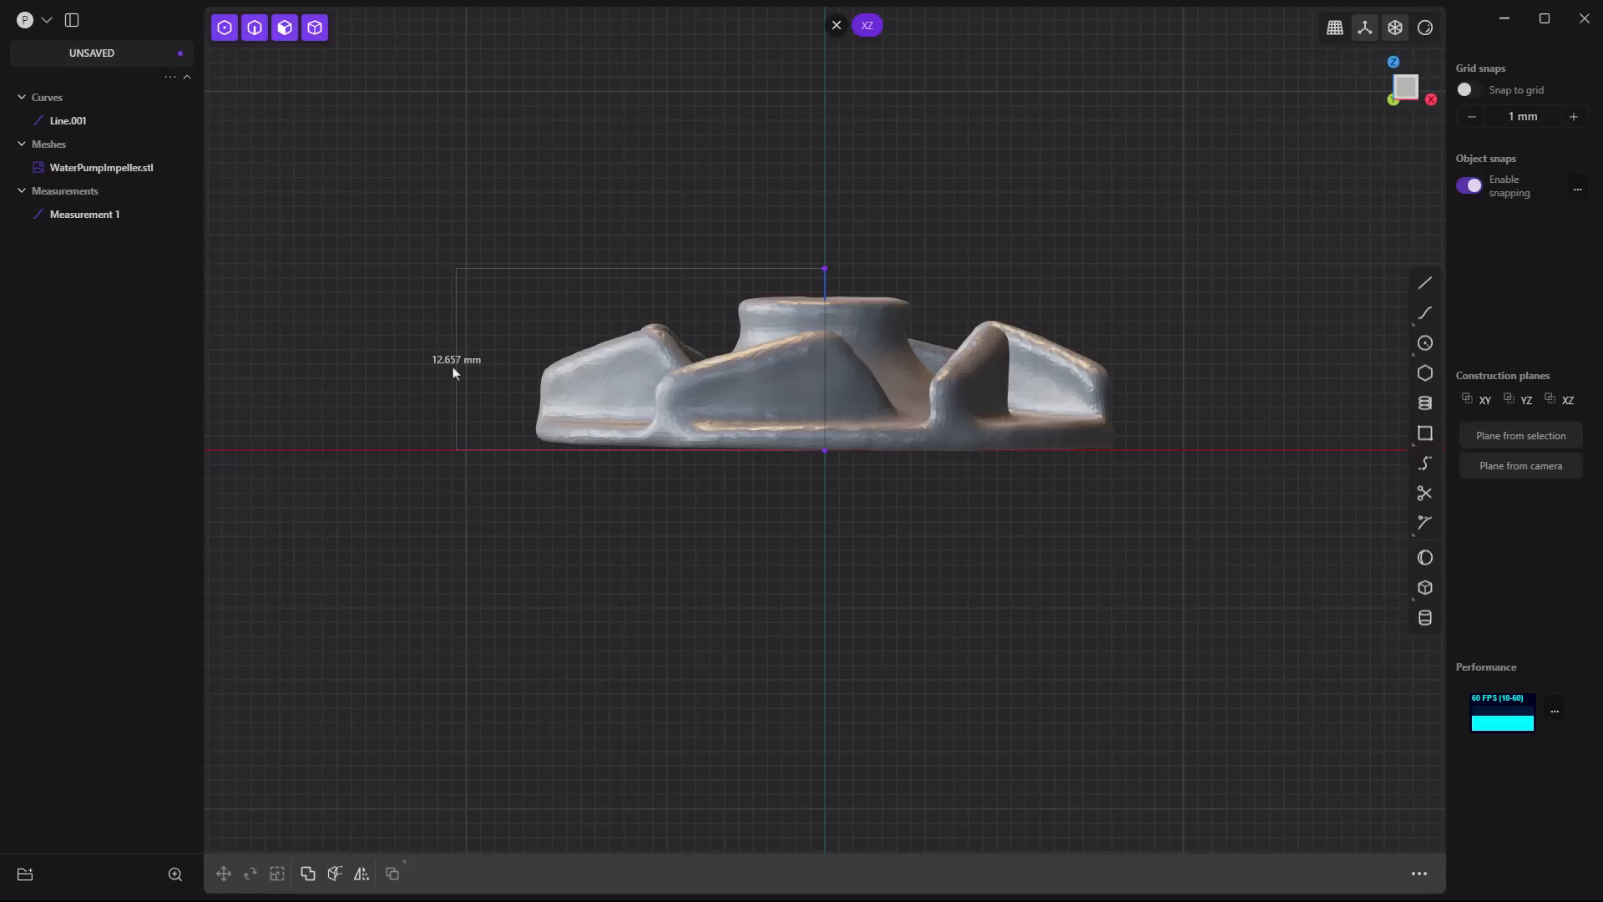
click(825, 269)
key(g)
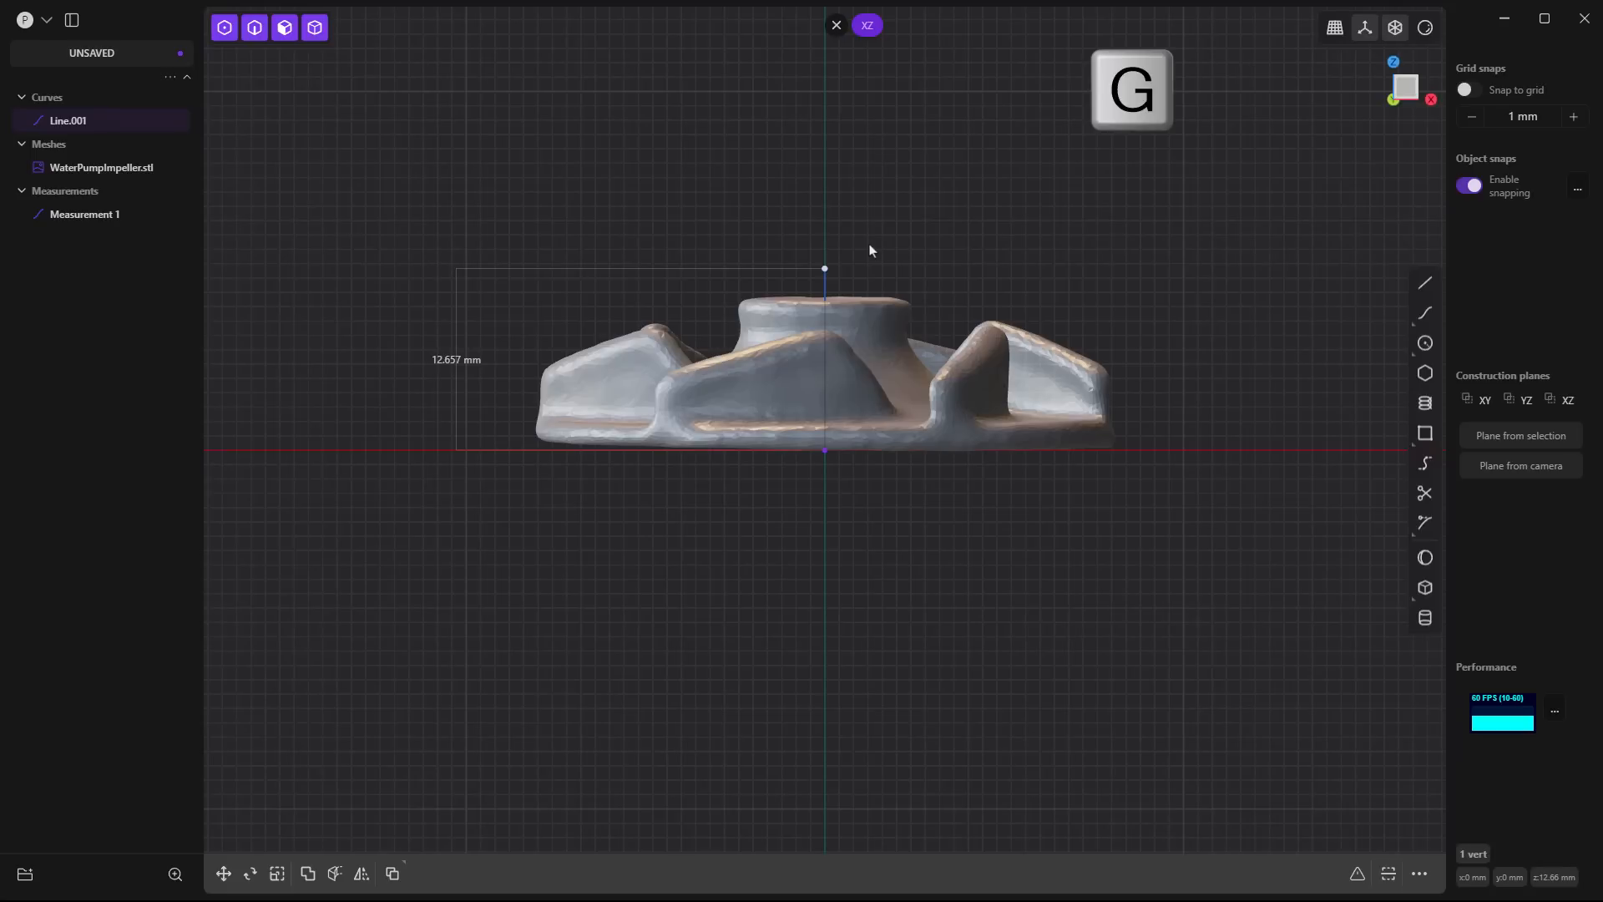
key(z)
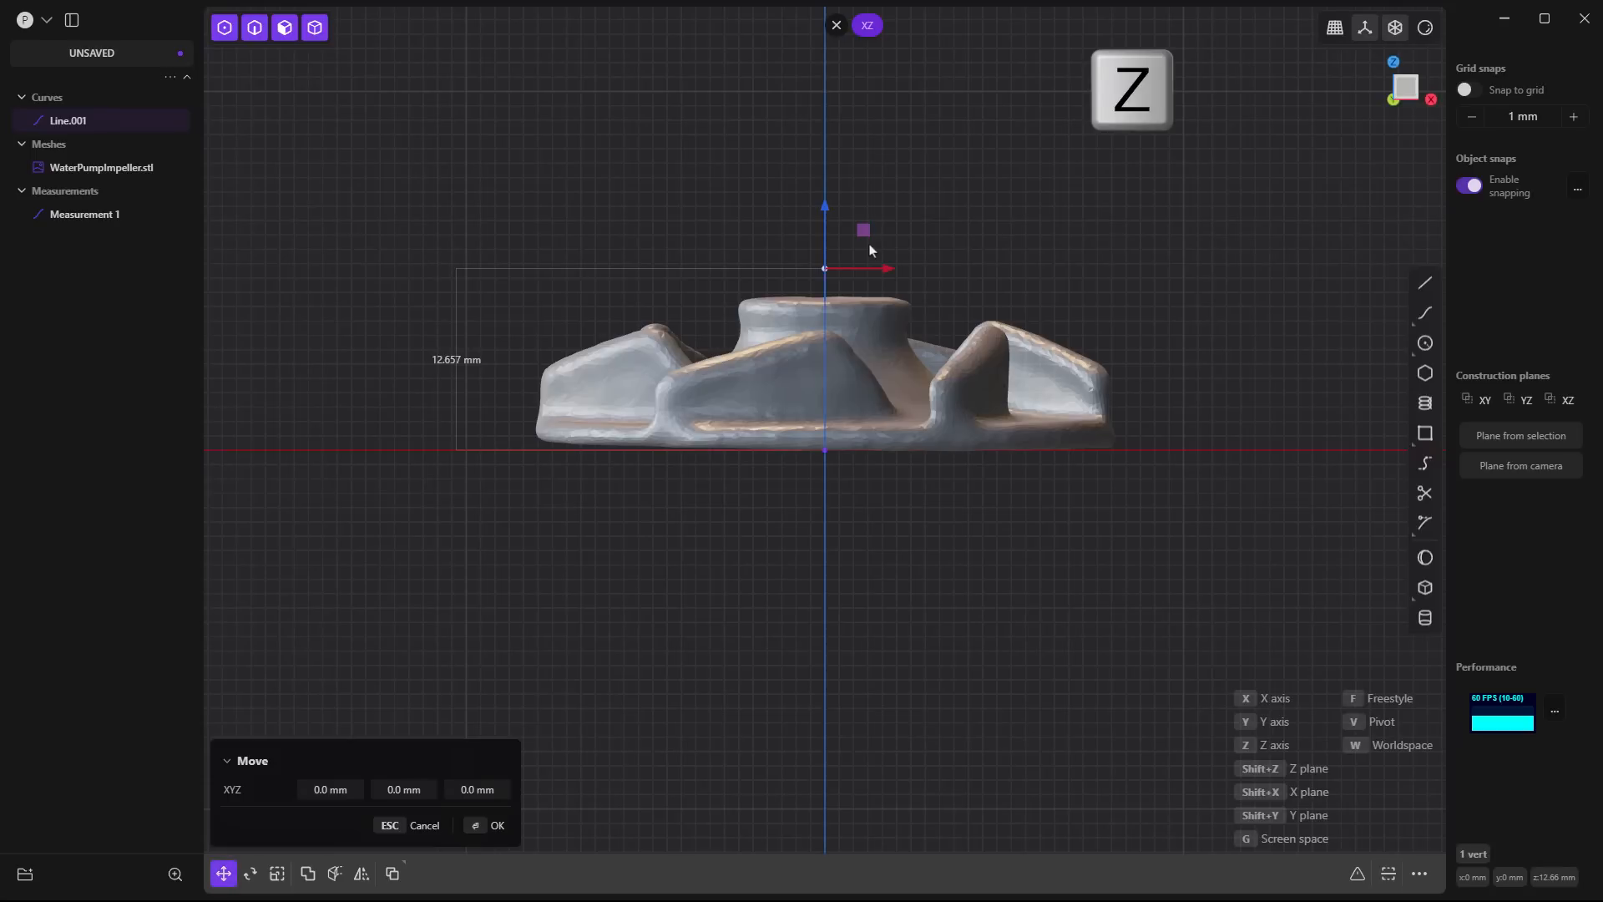
text(-.657)
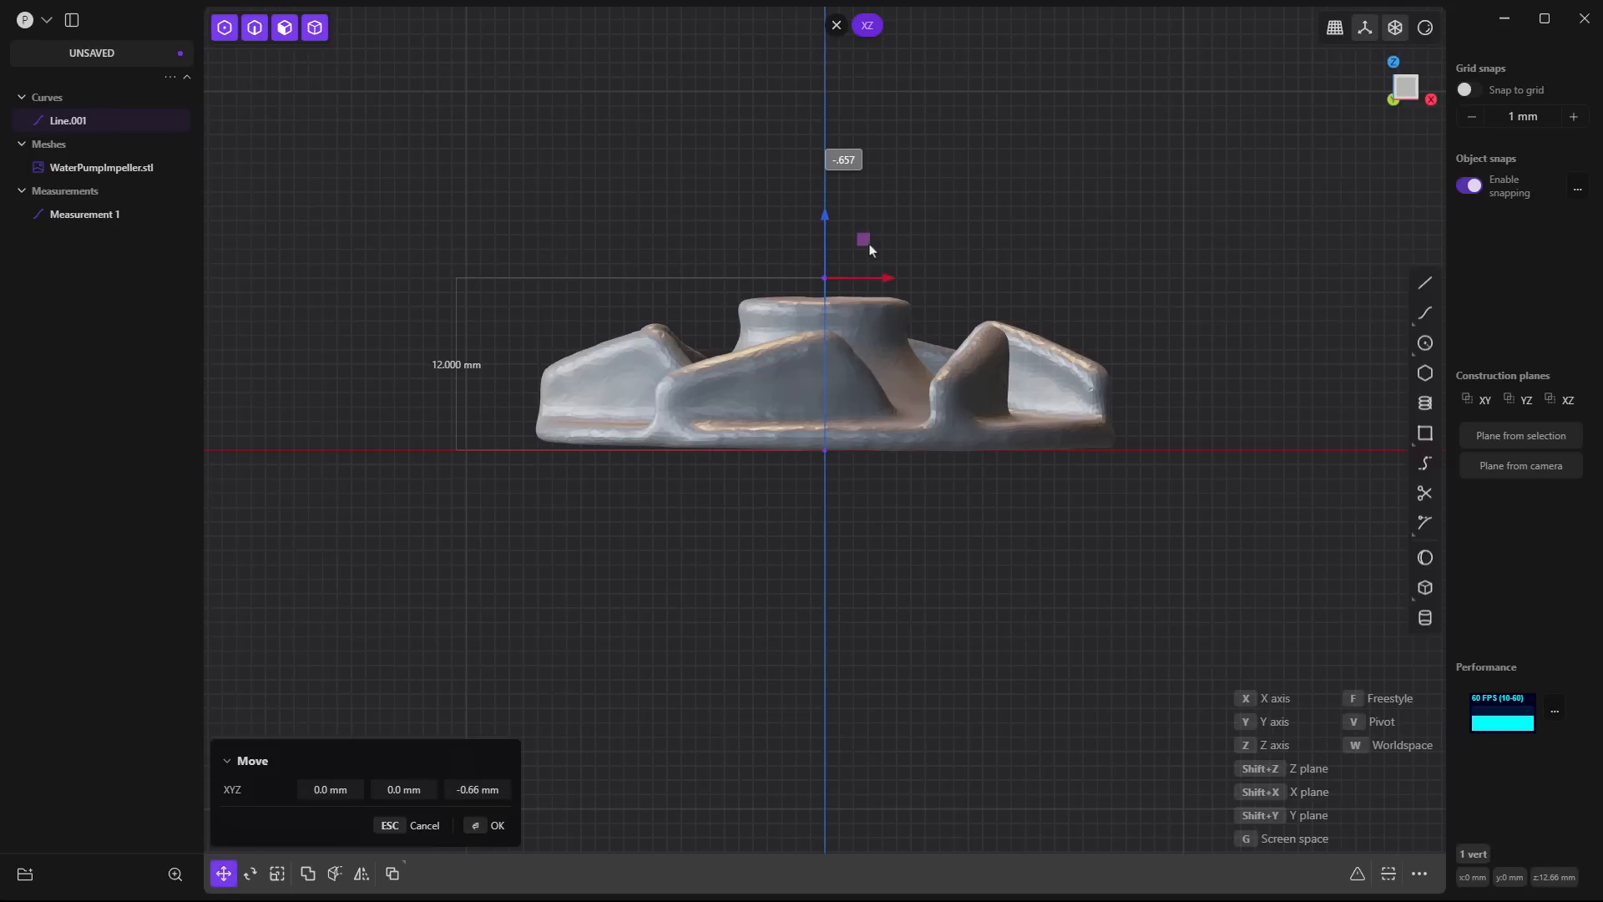
key(Return)
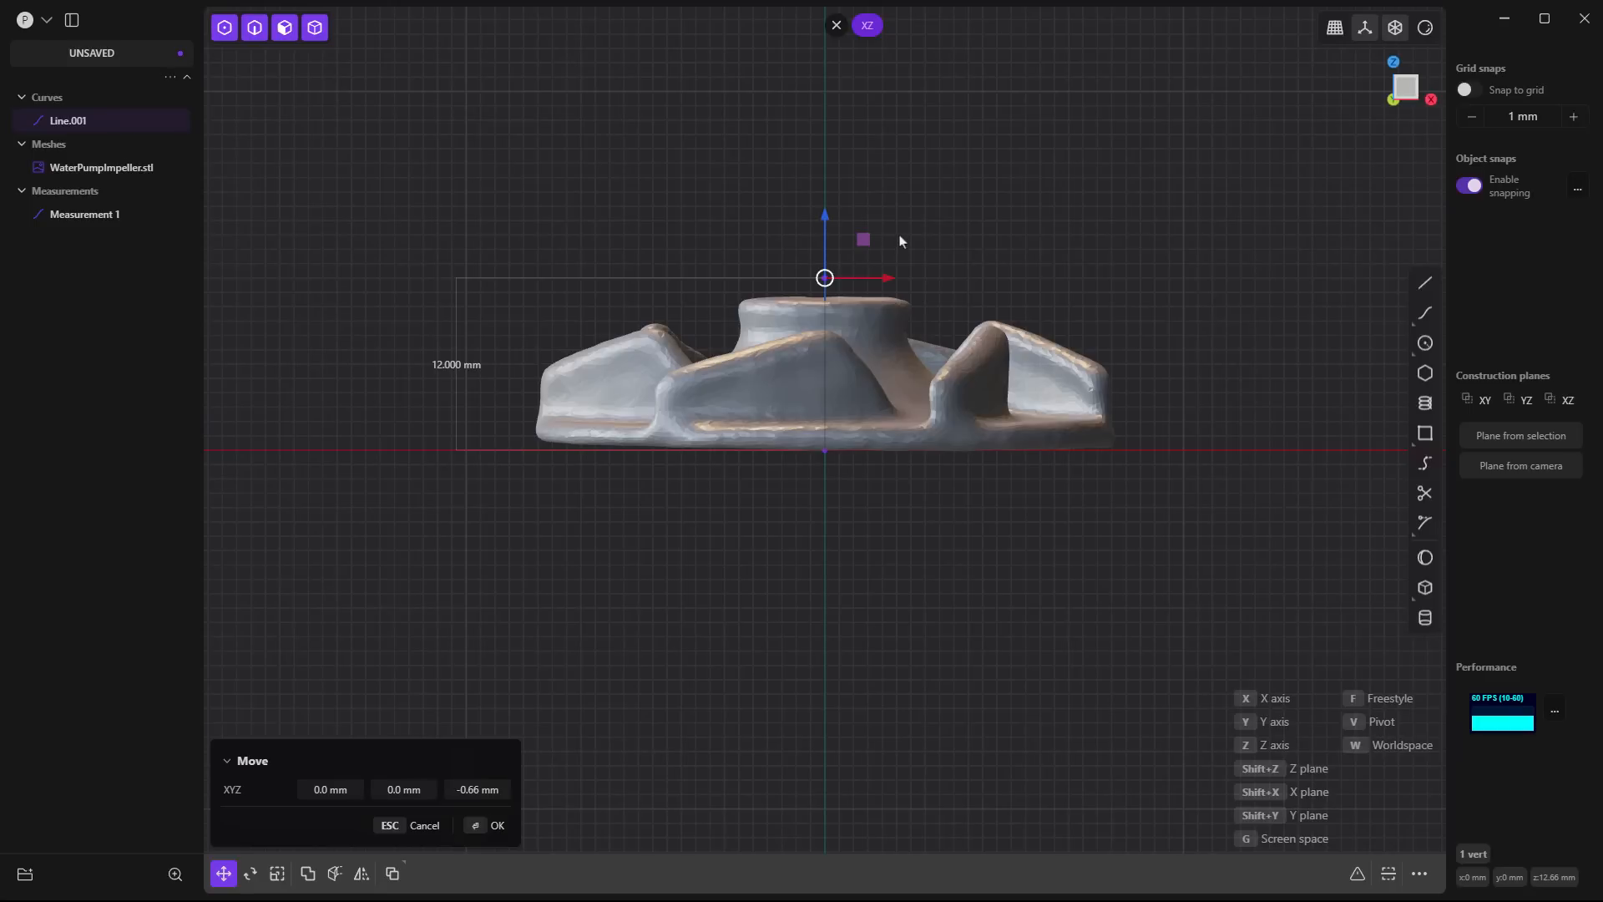
key(Return)
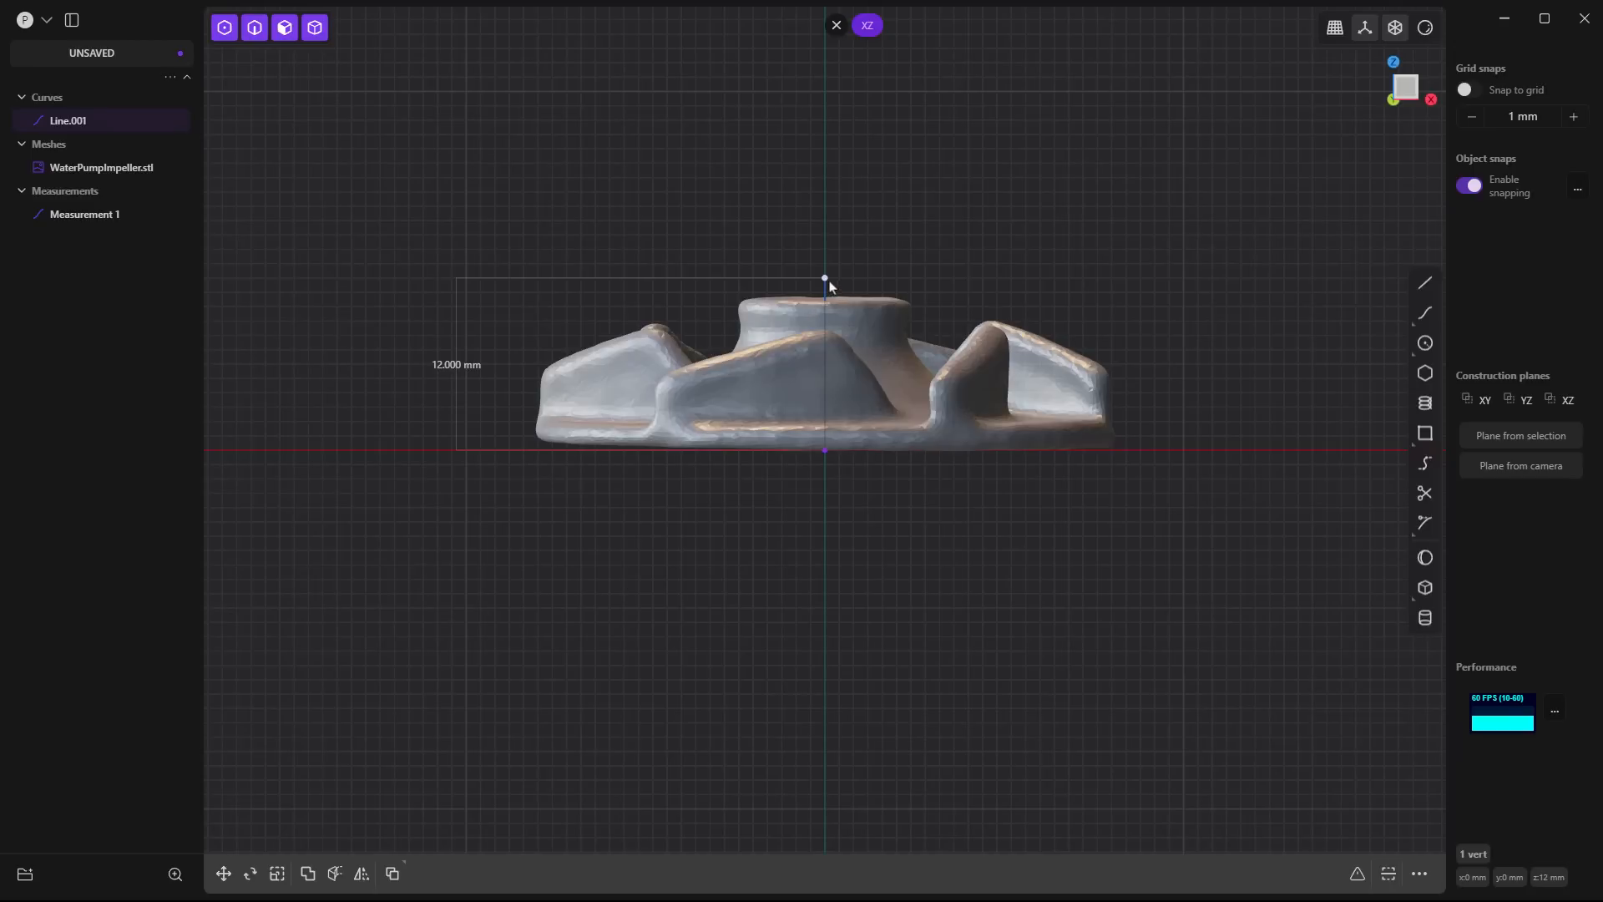
- Try the Z offset 12-10.5 on the vertical line's upper endpoint, clear it and lower the endpoint to a height of about 10.49 mm
key(g)
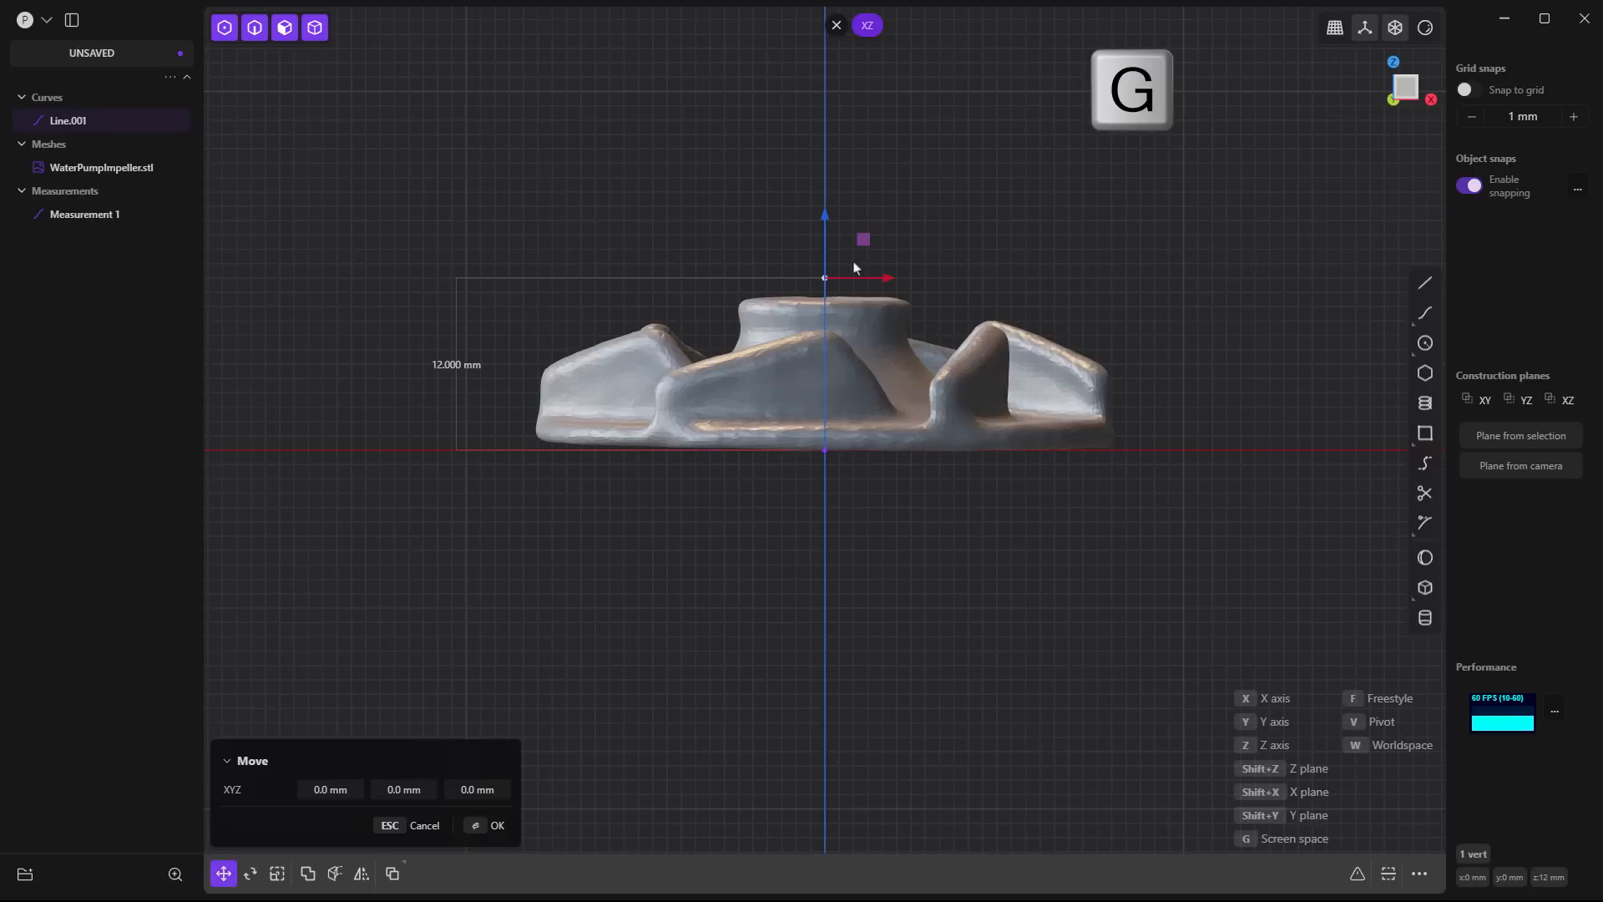
text(z12)
text(-10.5)
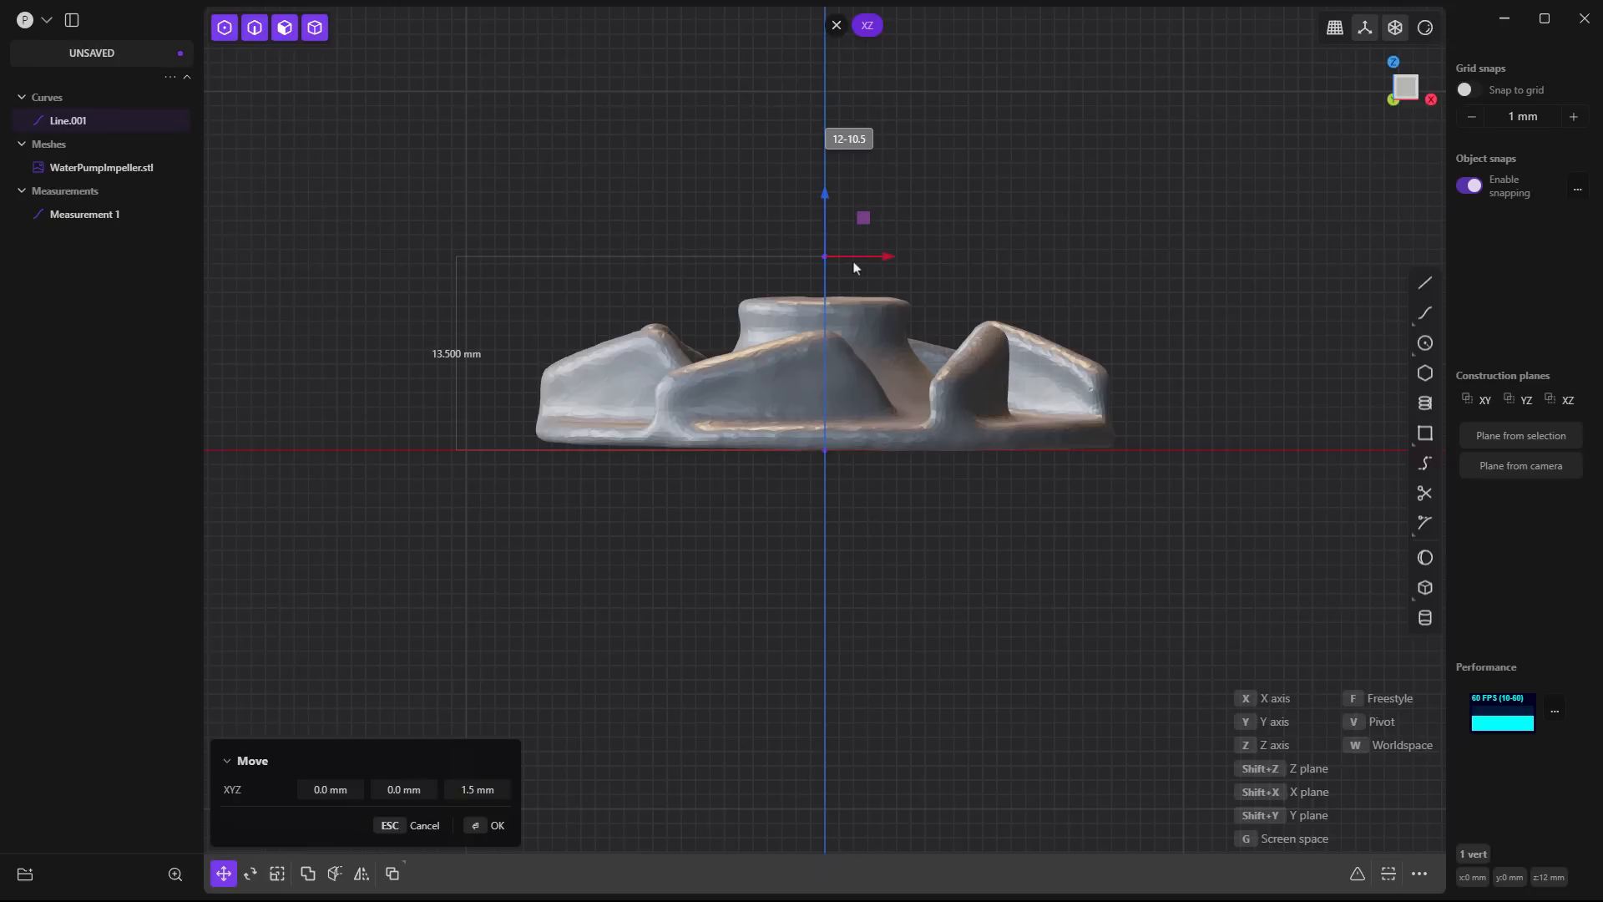
key(BackSpace)
key(BackSpace)
key(BackSpace)
key(BackSpace)
key(BackSpace)
key(BackSpace)
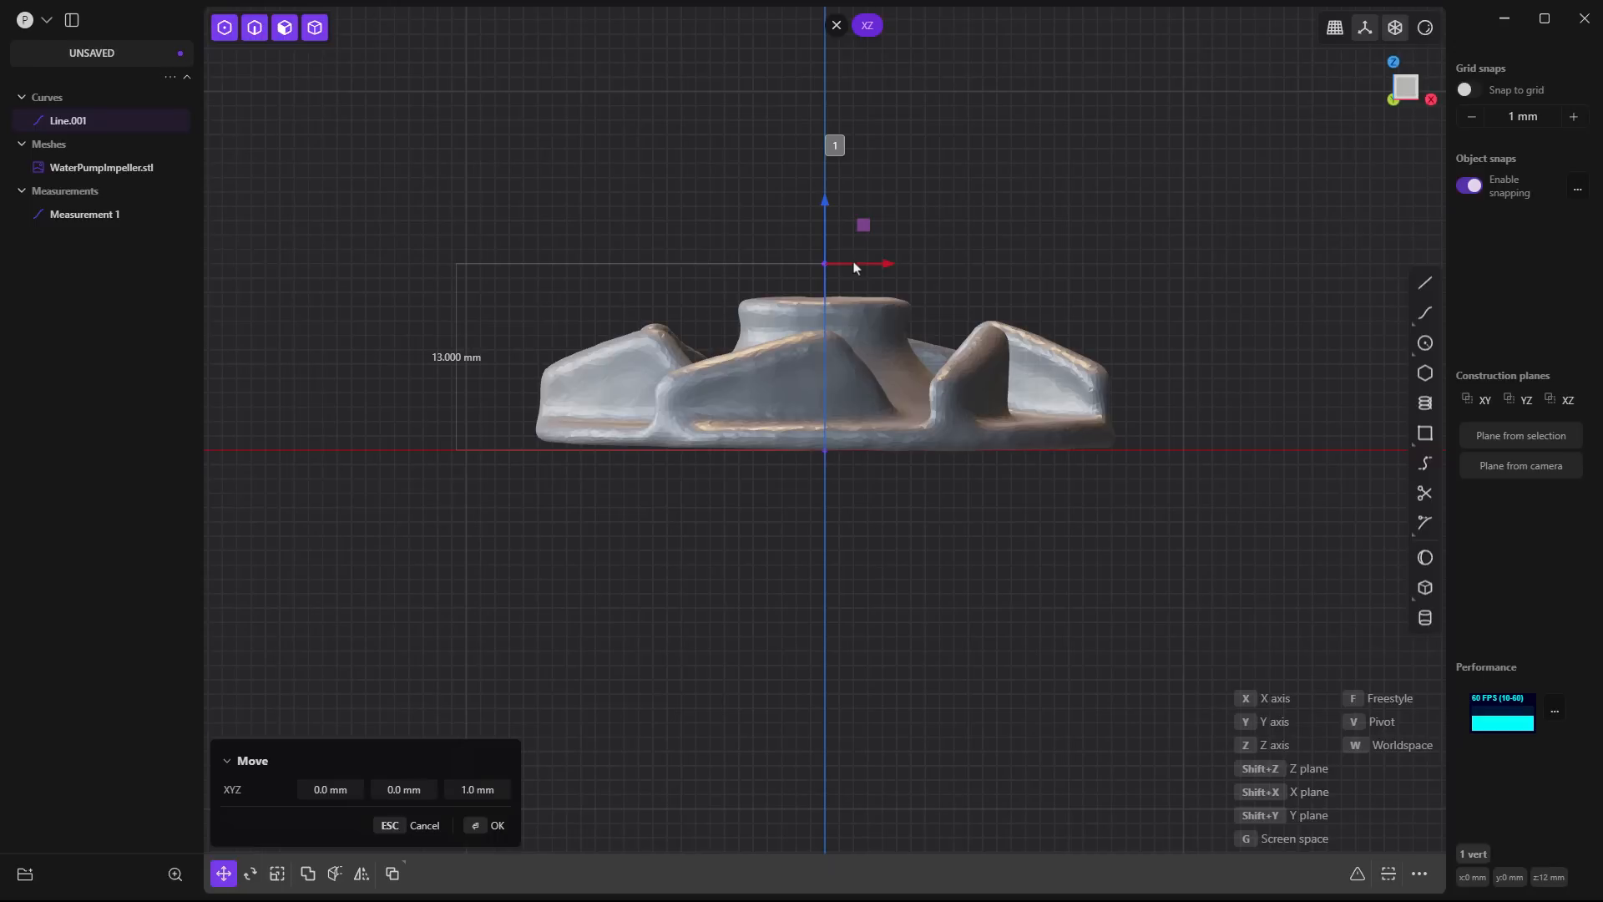
key(BackSpace)
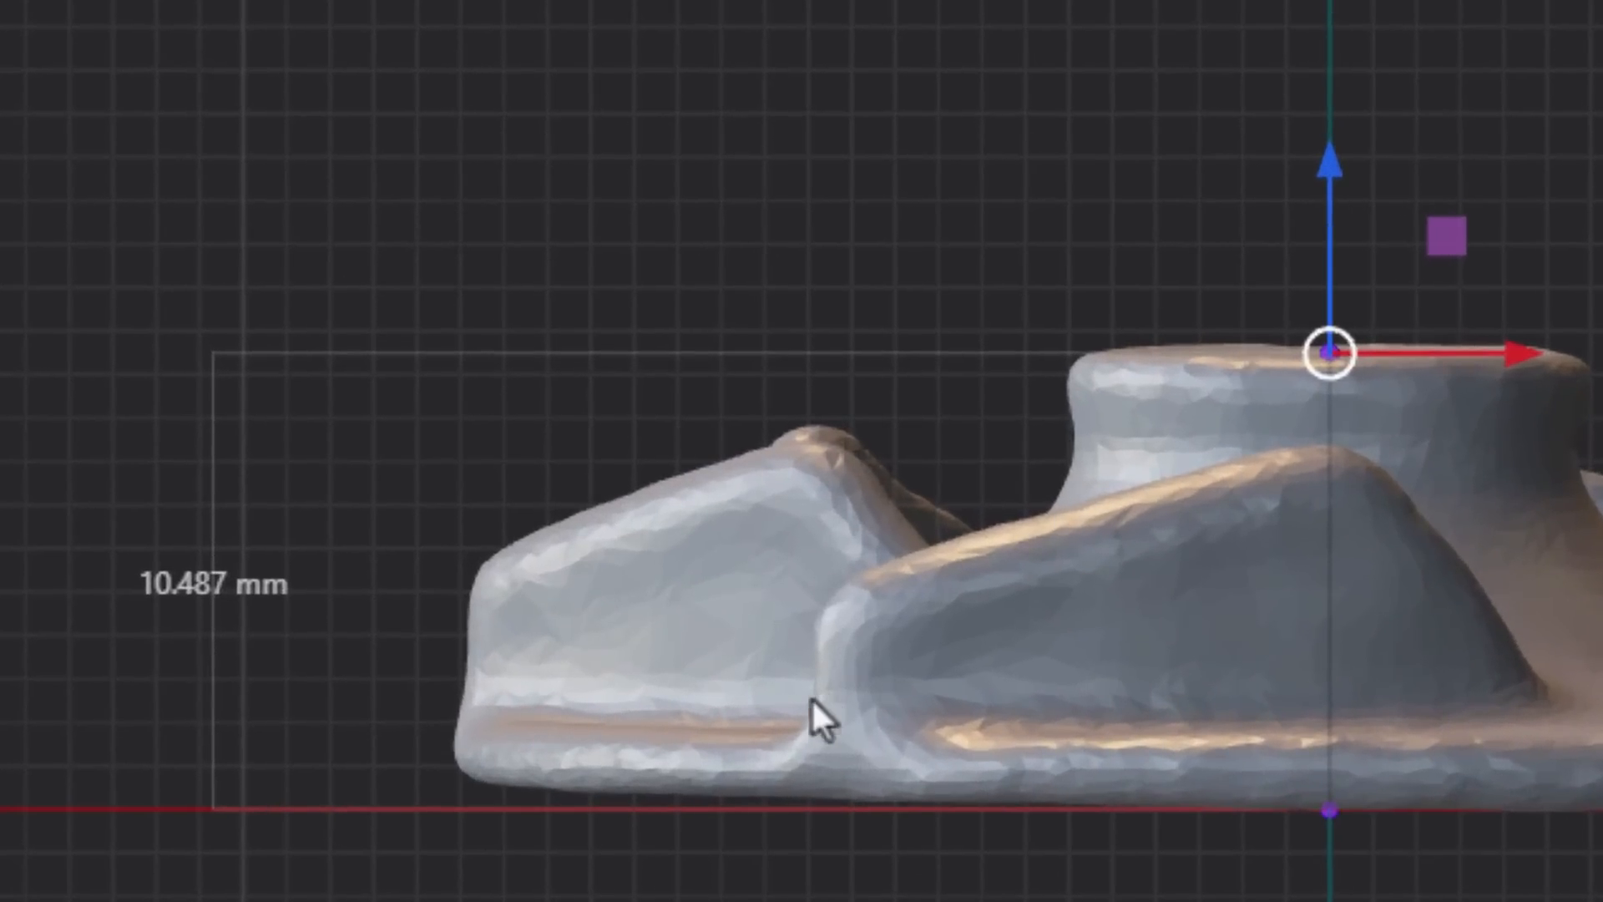
- Move the vertical line's upper endpoint up by 0.013 mm along the Z axis
click(309, 900)
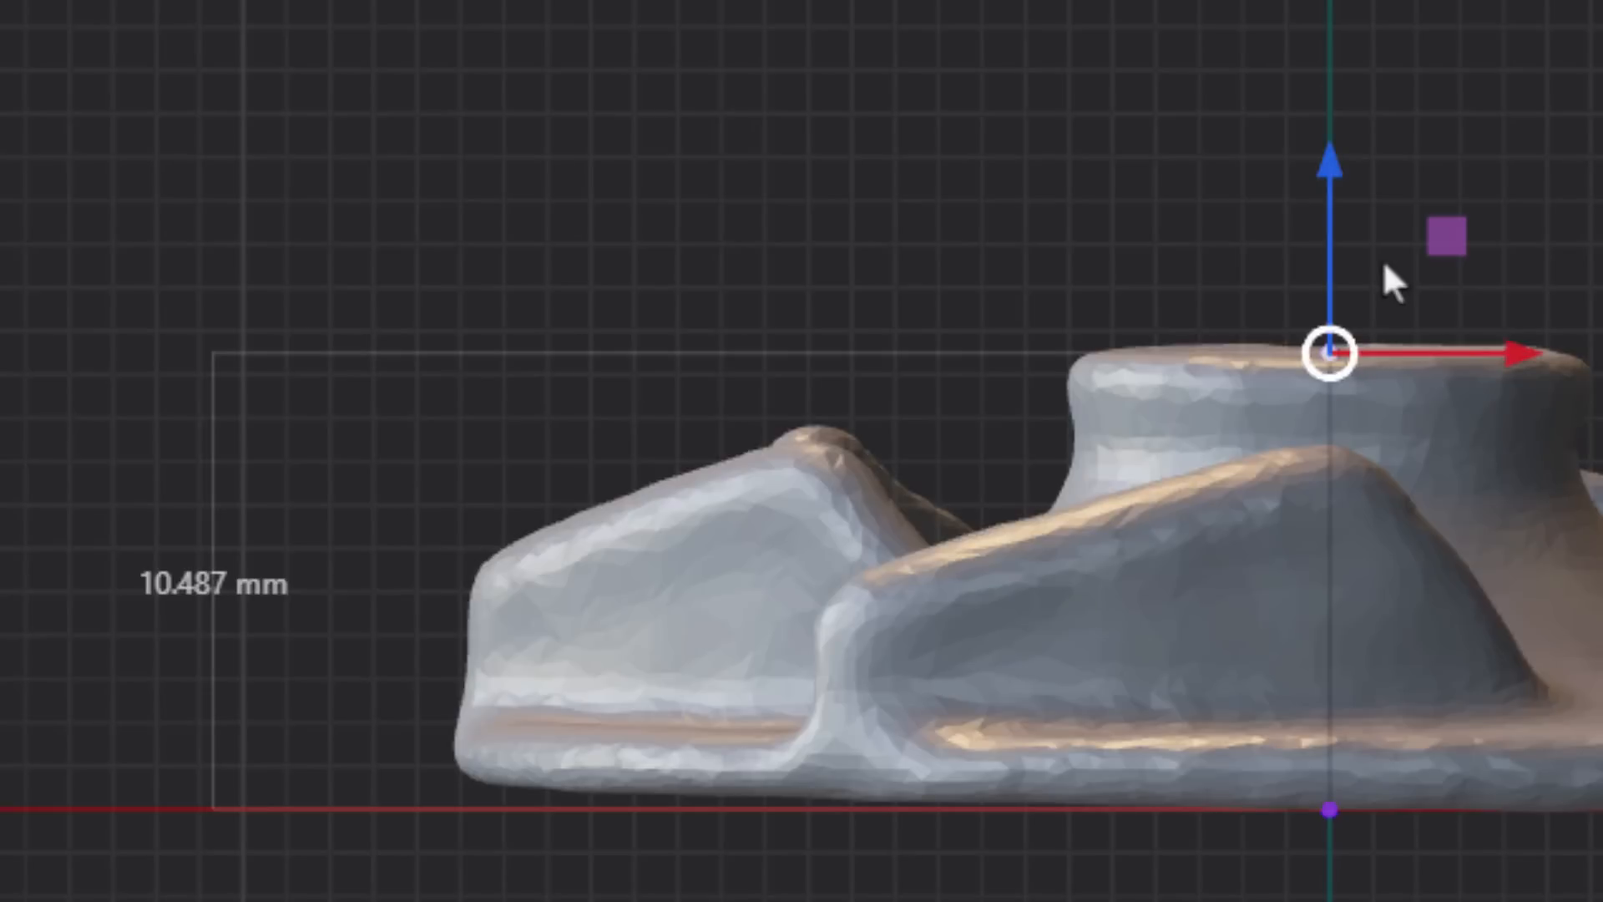
key(g)
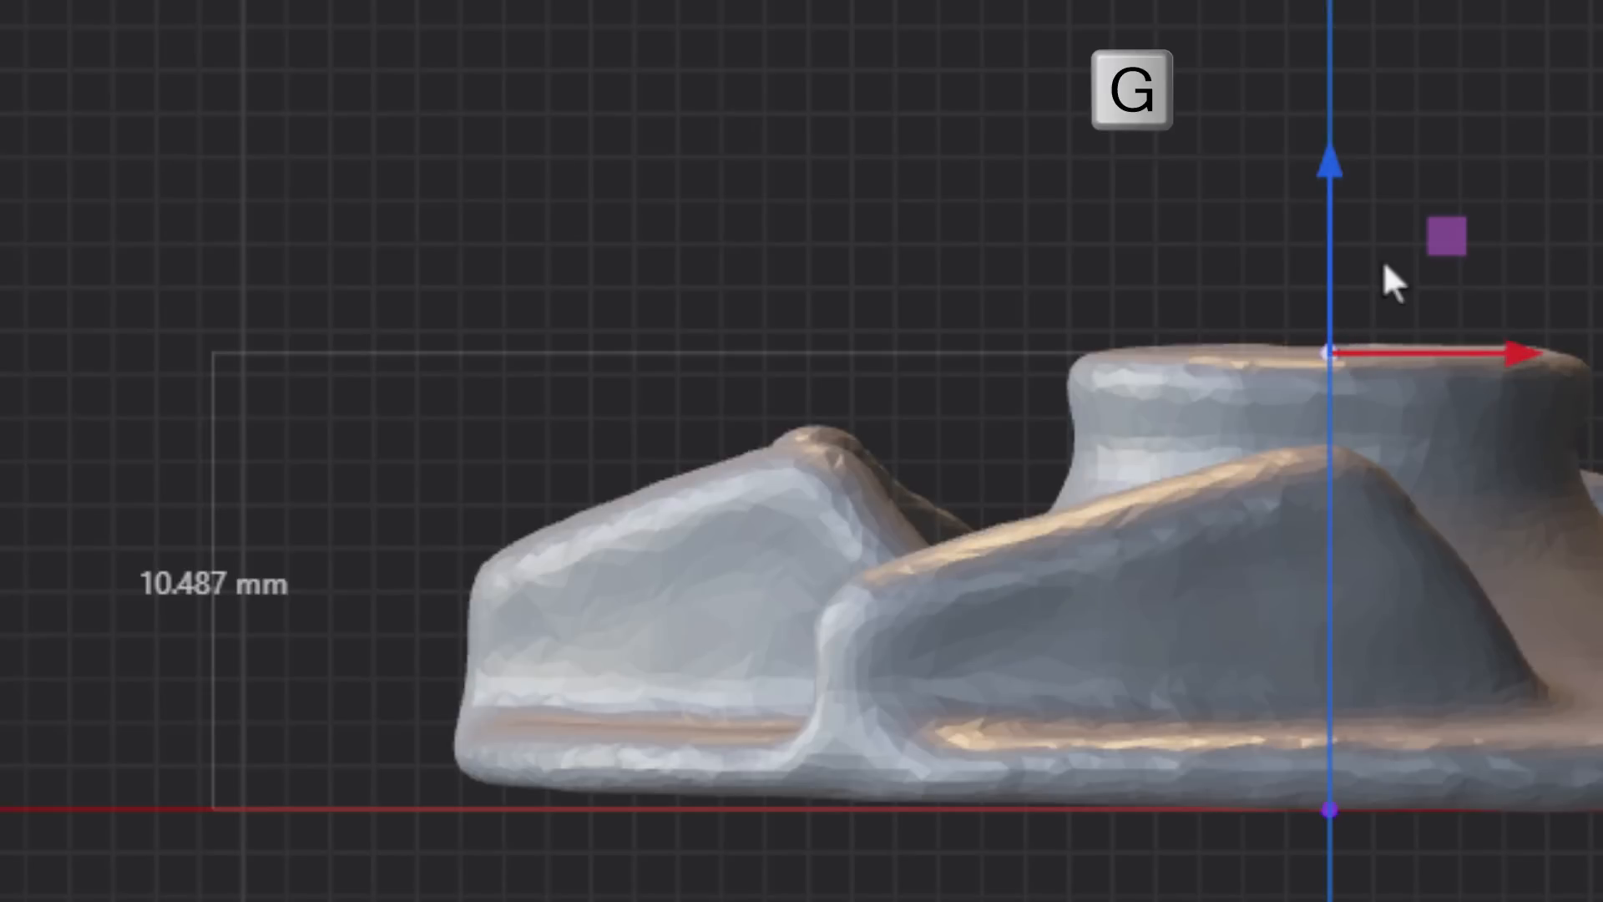
text(z.013)
key(Return)
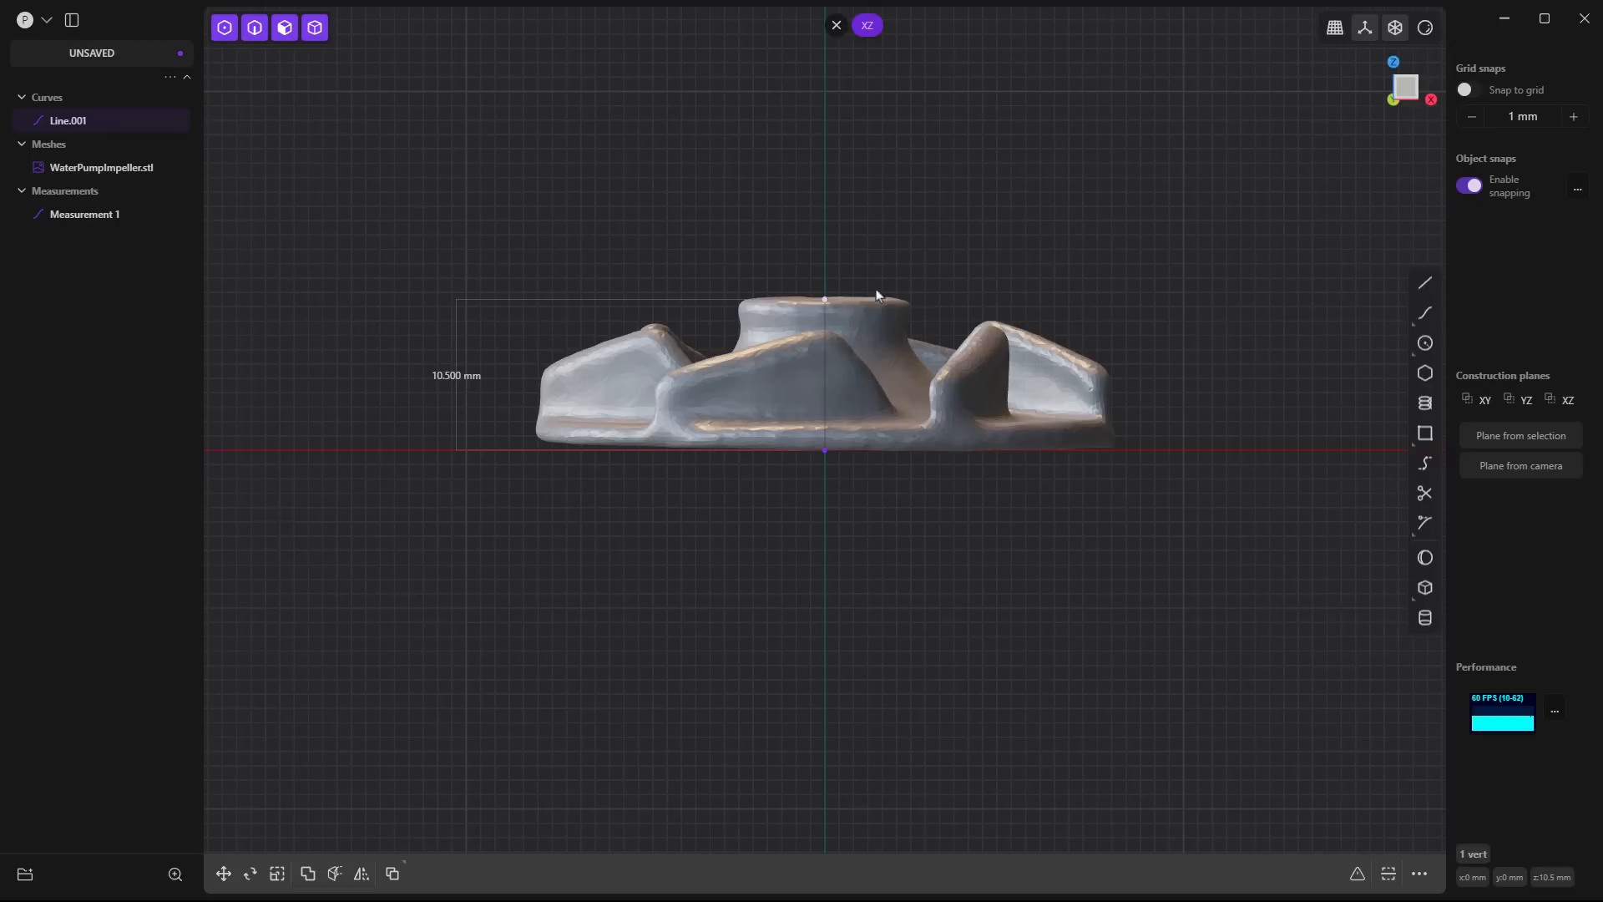
- Draw a 5.5 mm horizontal line in the XZ view from the vertical line's upper endpoint along the hub's top toward its outer rim
middle_drag(966, 580, 968, 501)
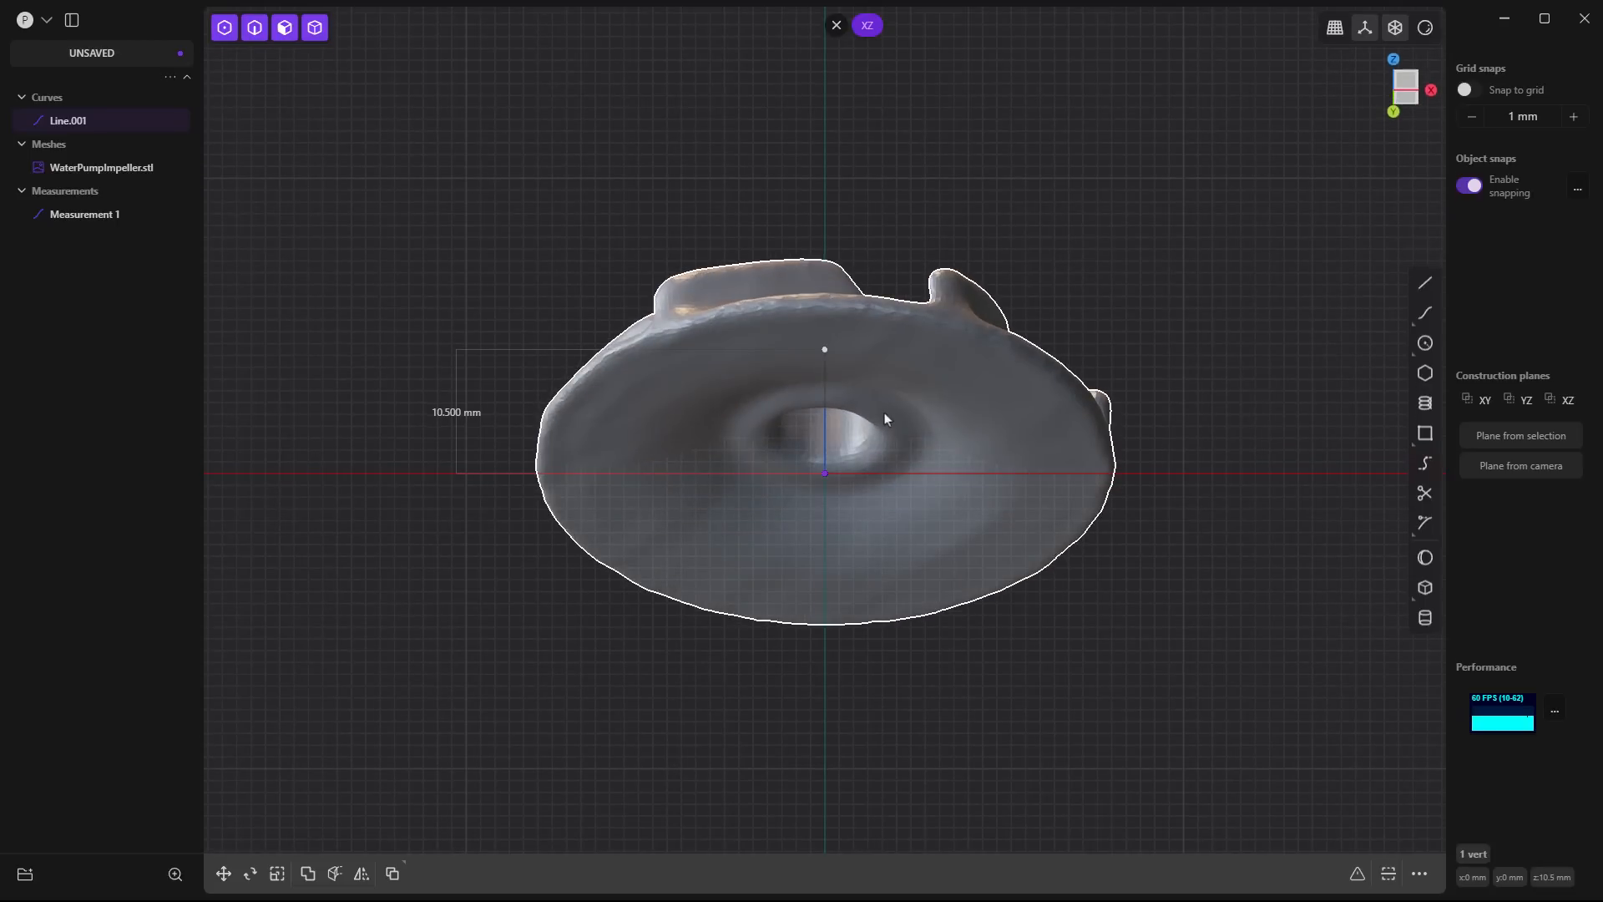
middle_drag(884, 415, 856, 294)
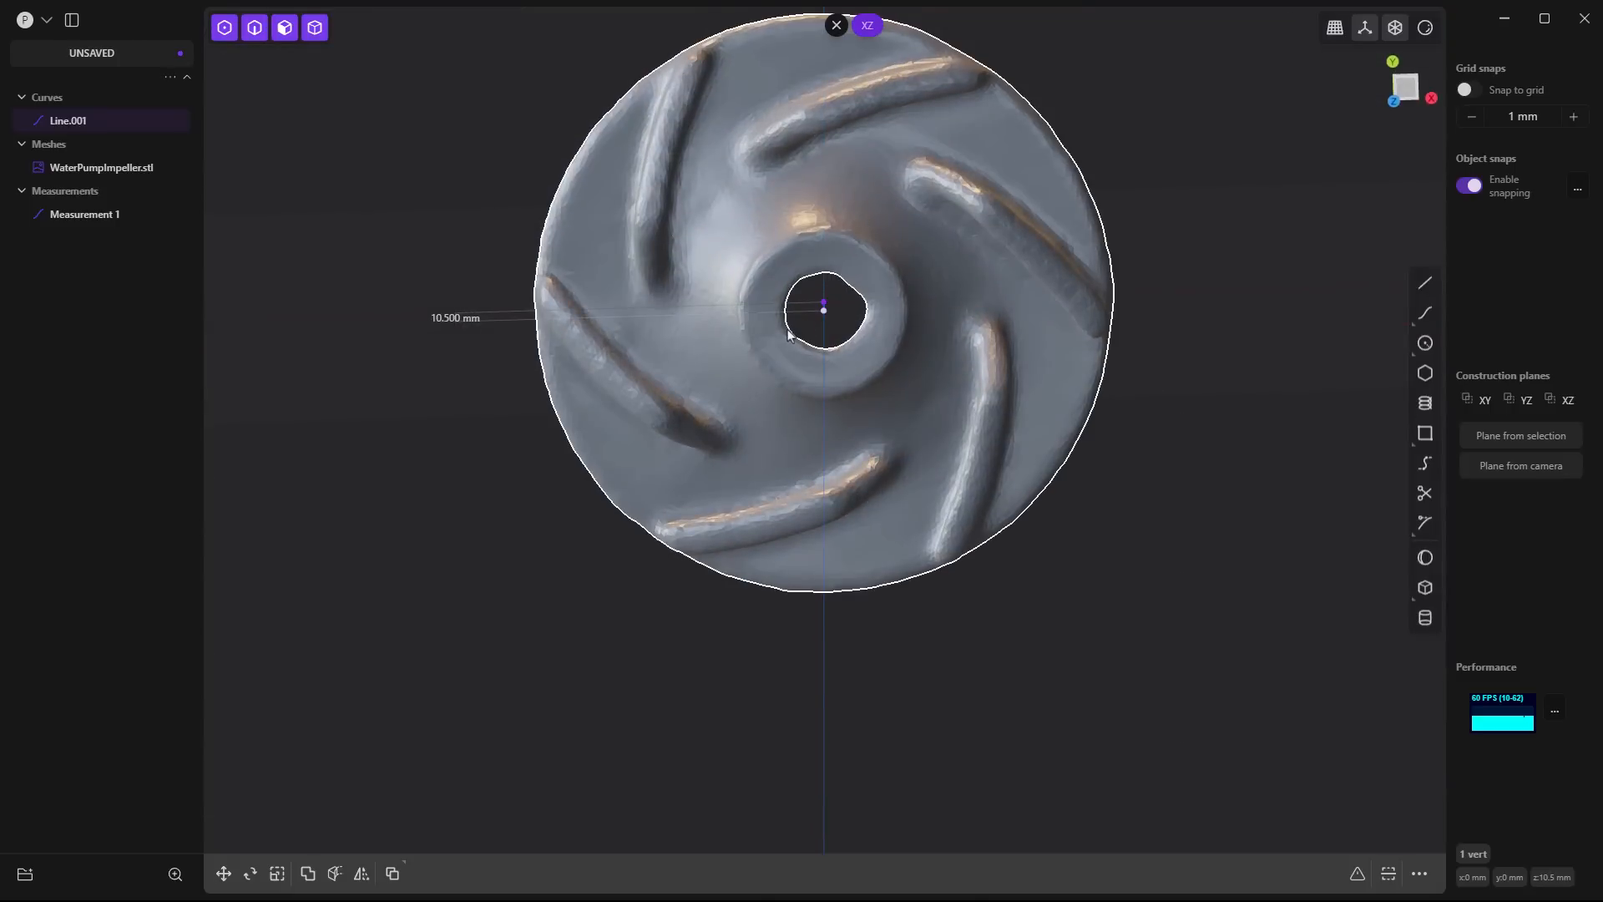
middle_drag(974, 626, 840, 433)
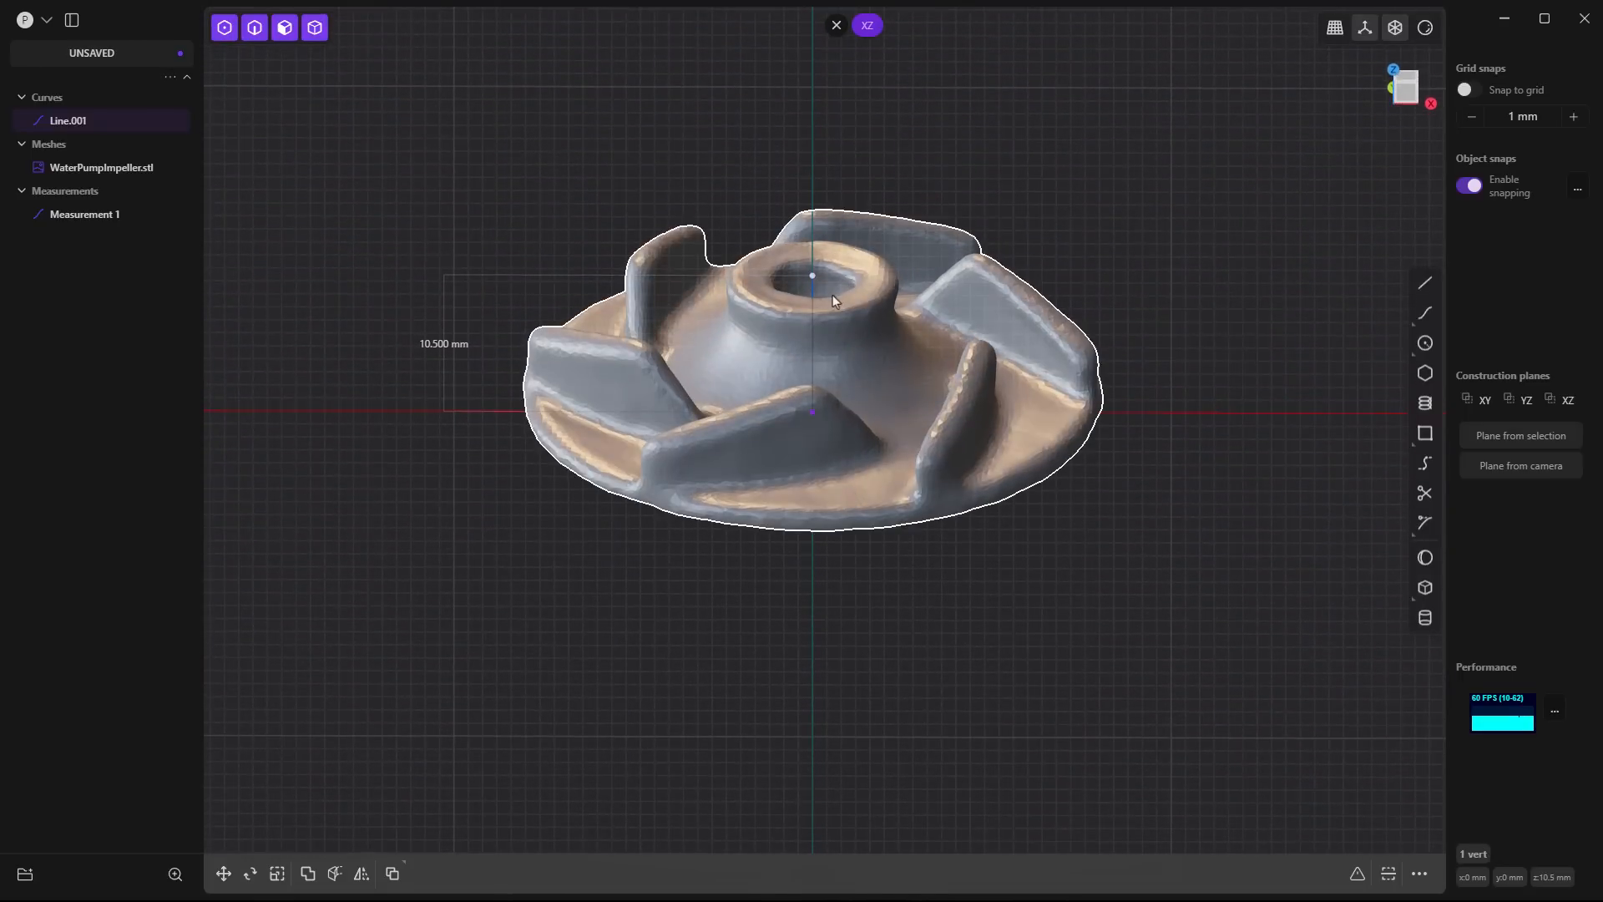
double_click(1567, 401)
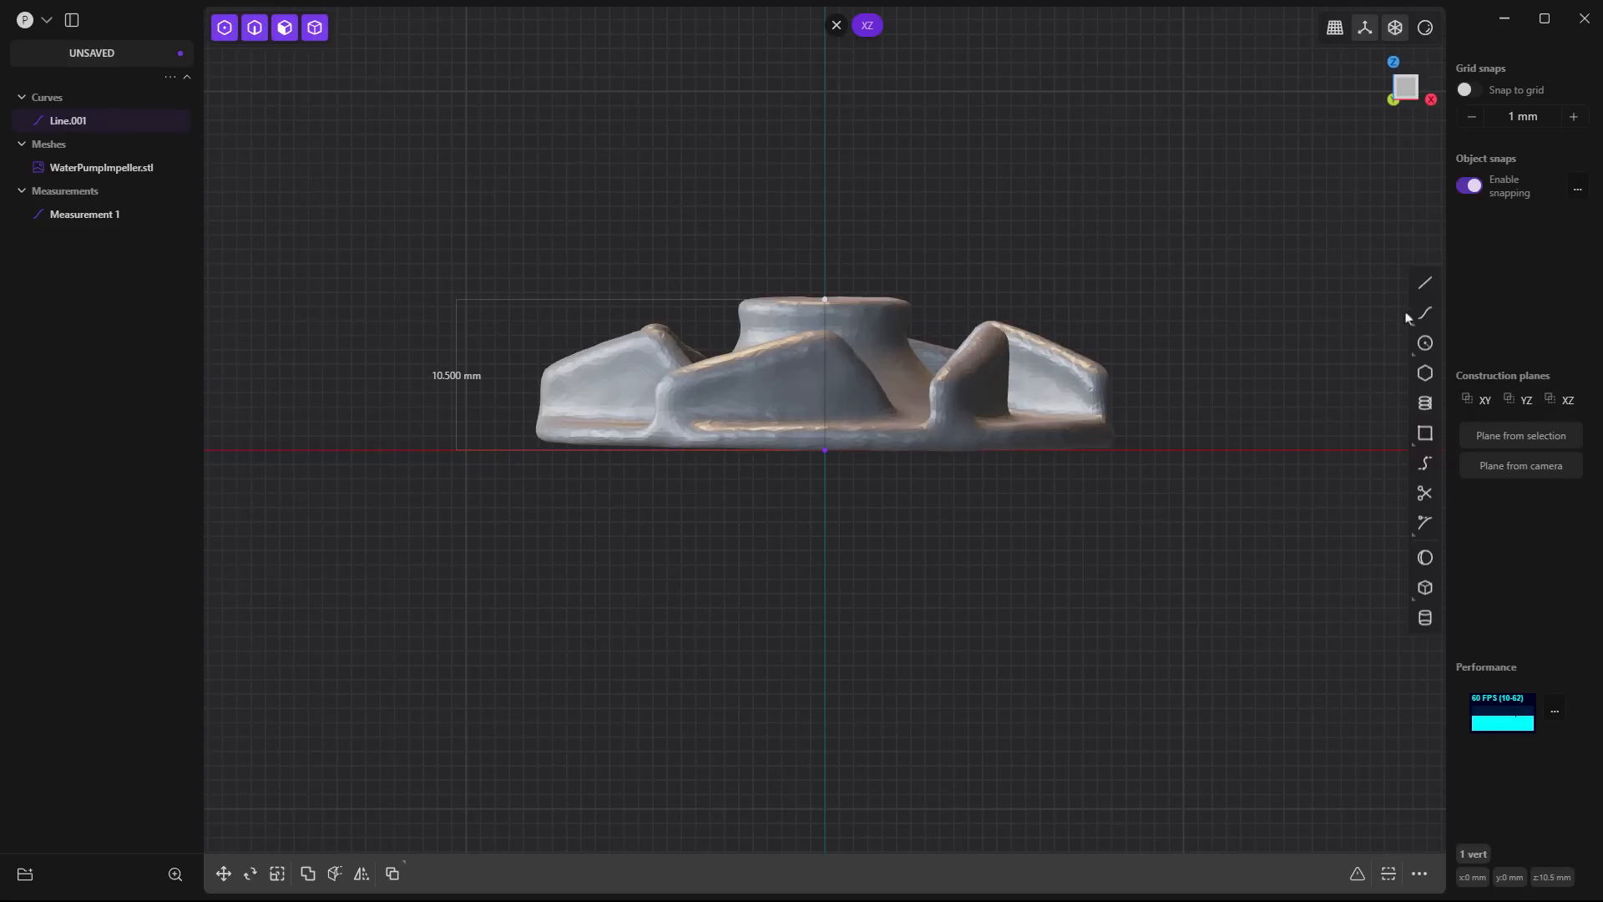
click(1426, 283)
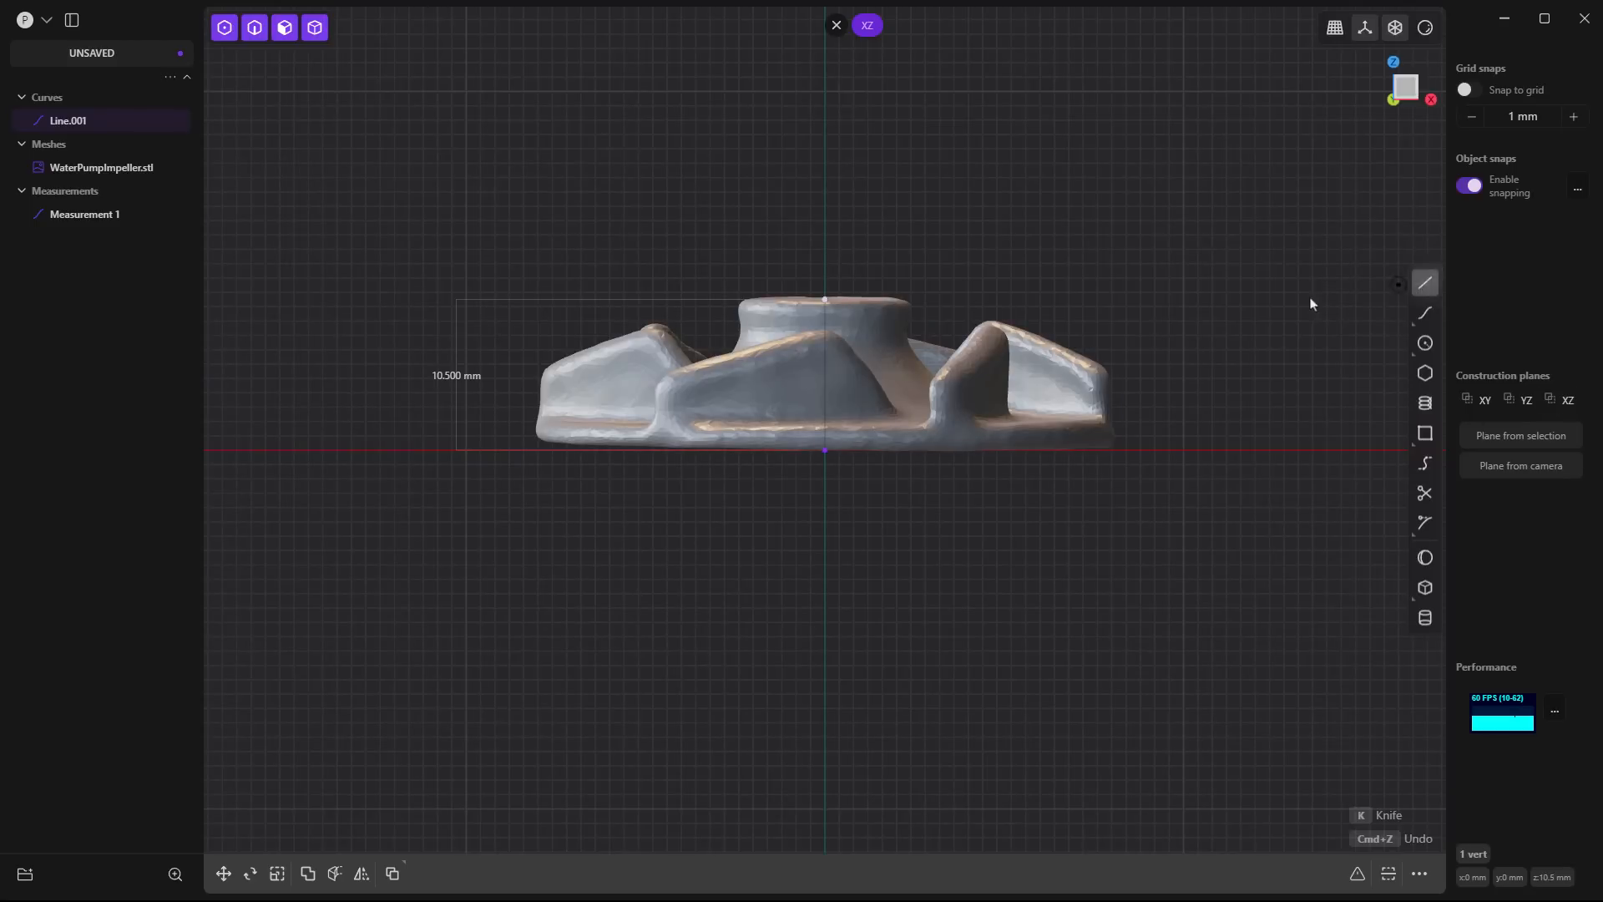
click(827, 298)
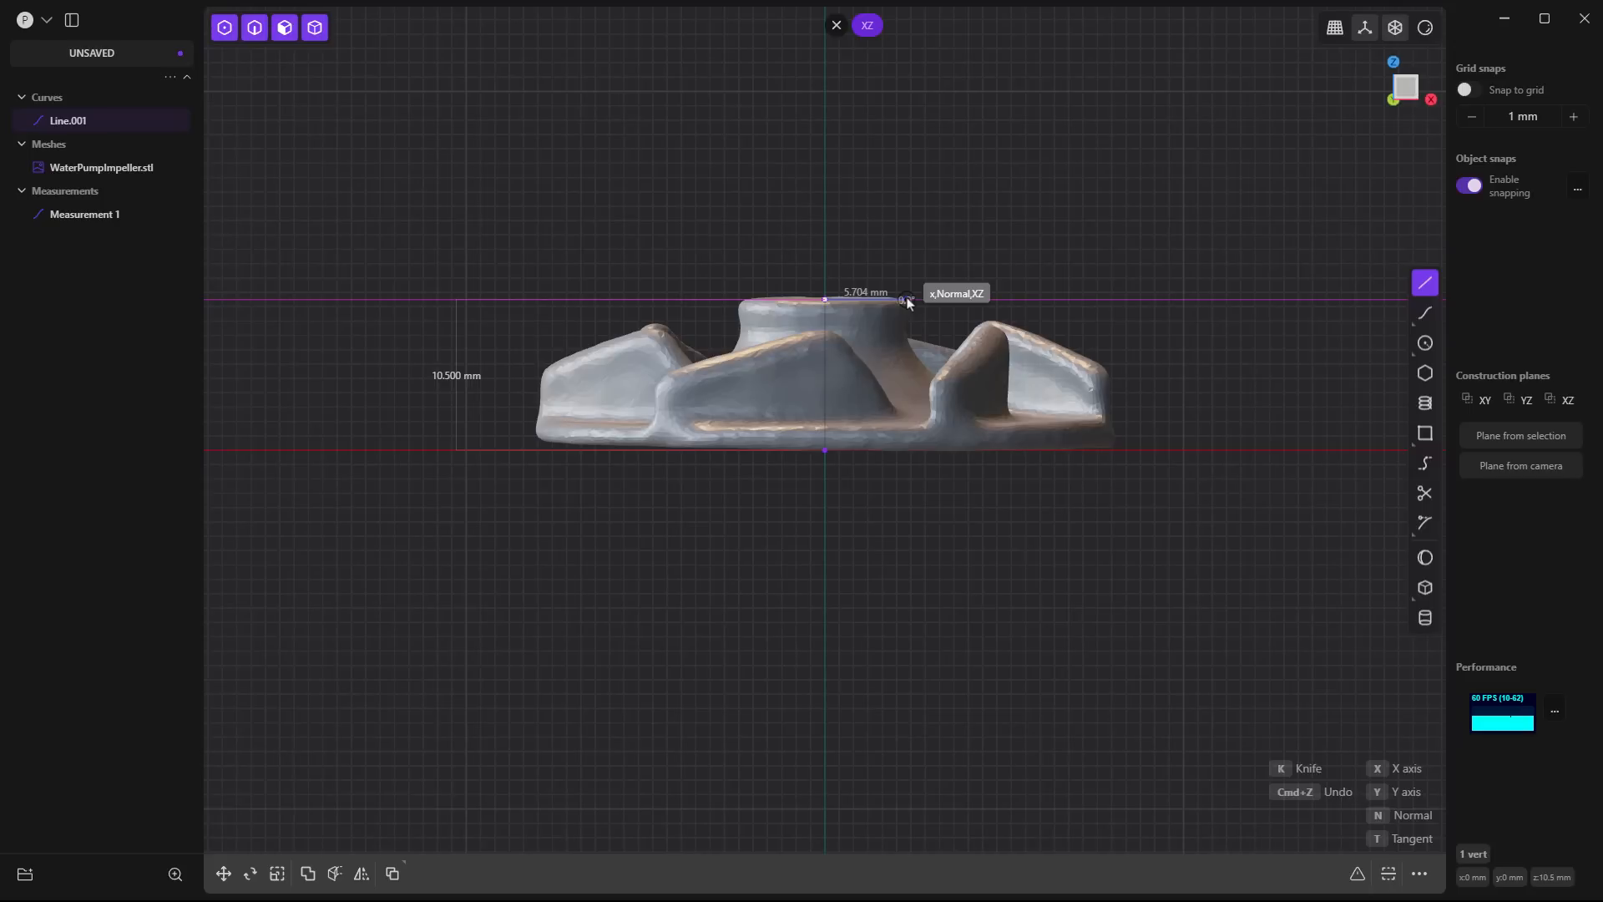
scroll(909, 302, up, 6)
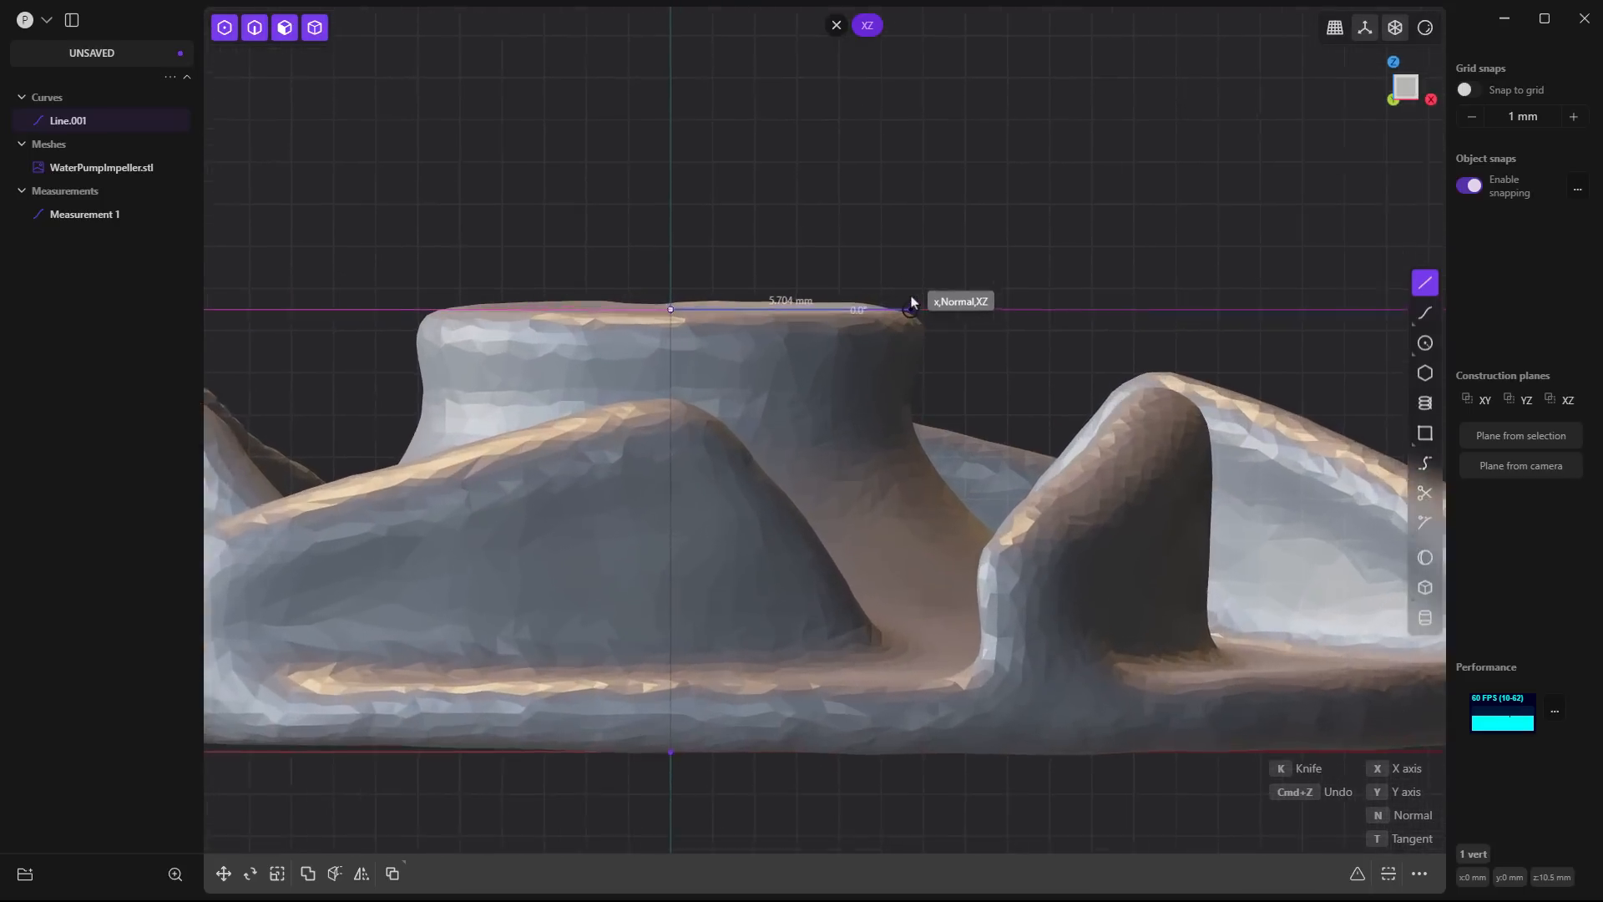
scroll(912, 298, up, 3)
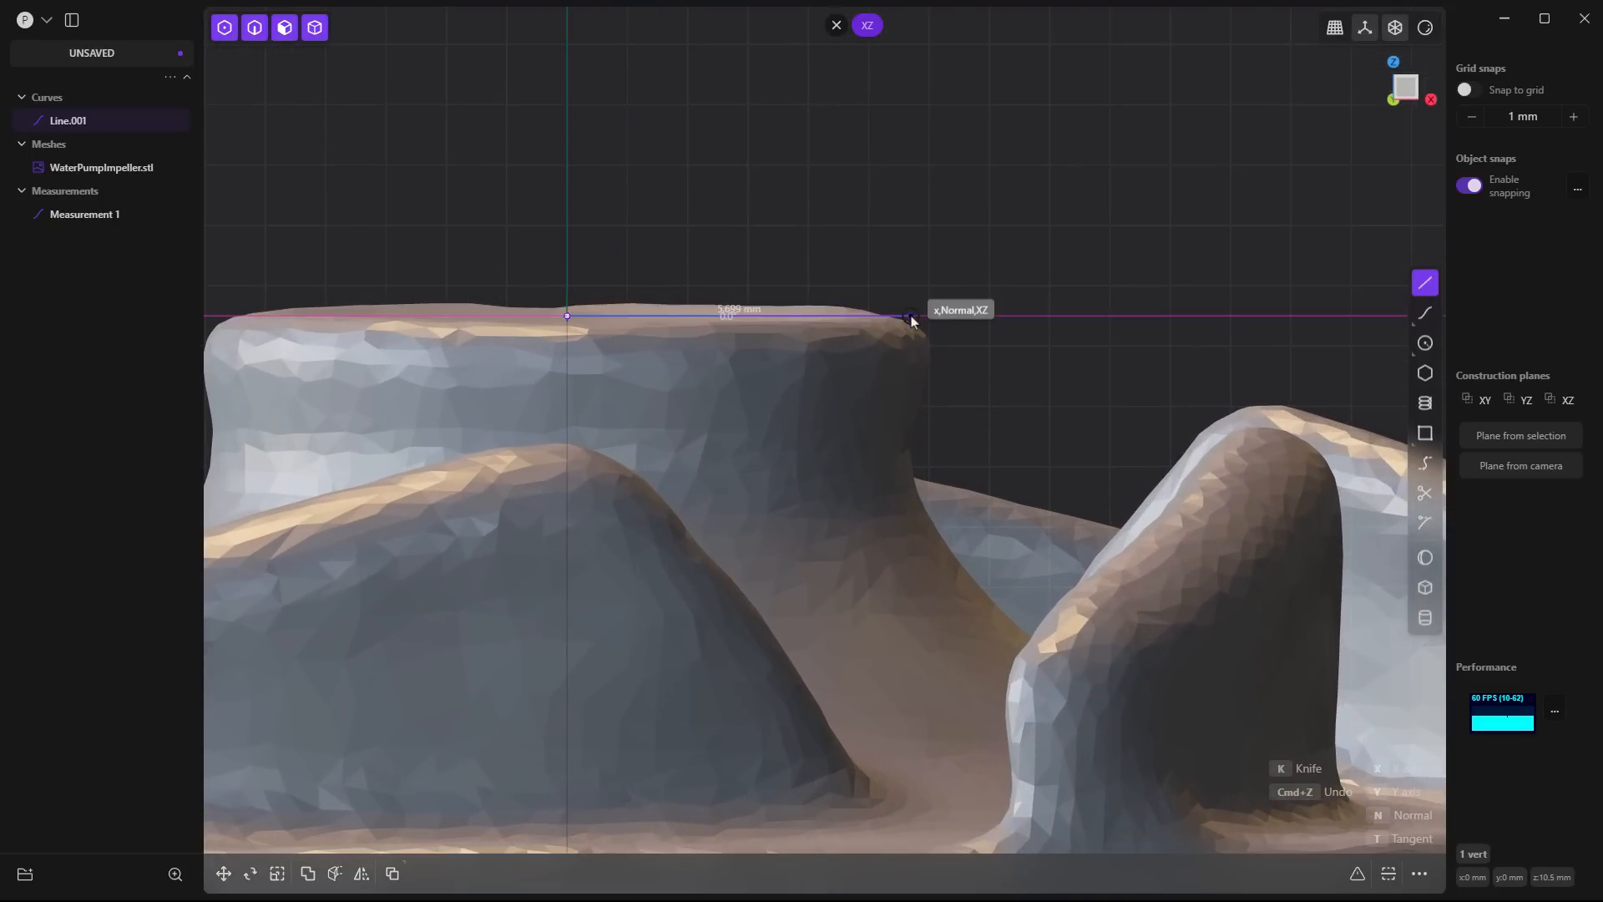
key(Tab)
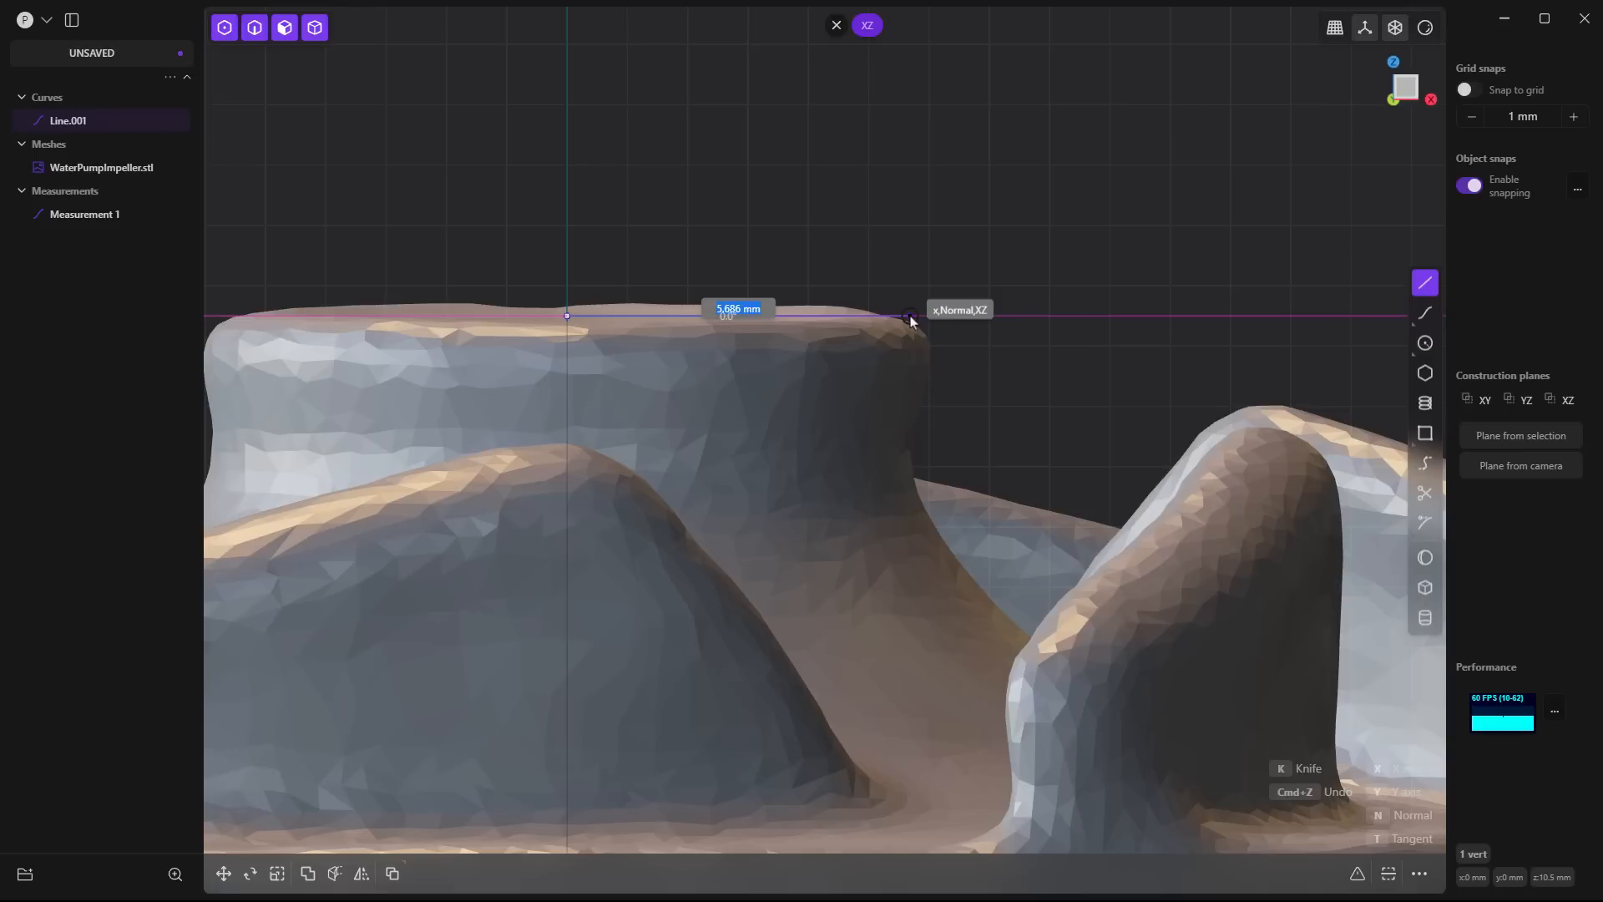
text(5.5)
key(Return)
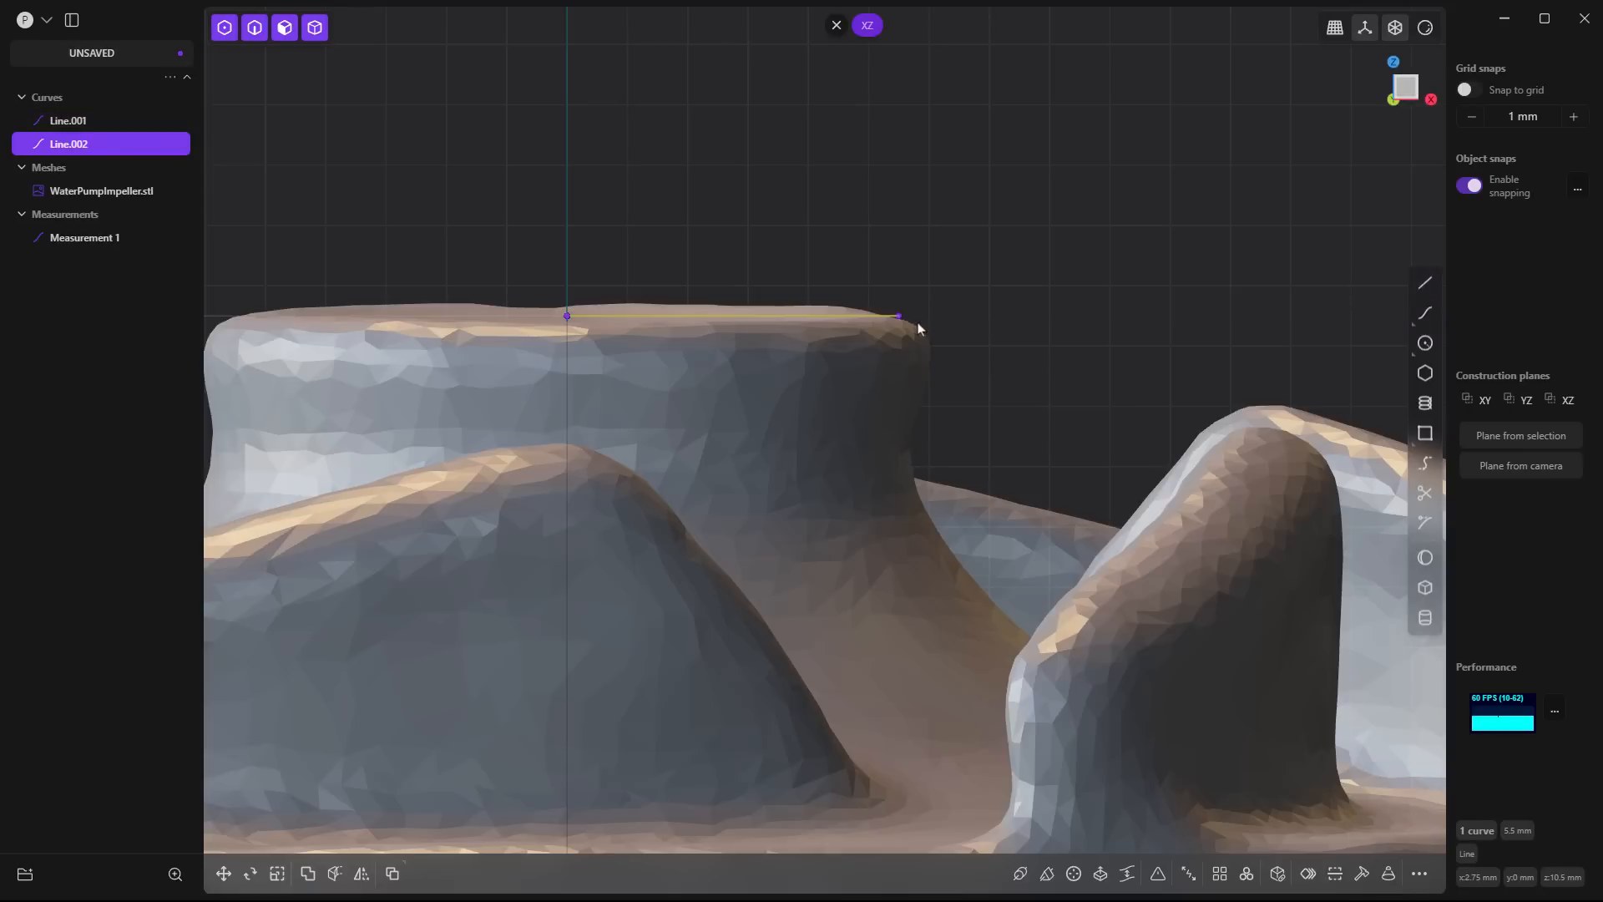
- Add a Measure dimension between the horizontal line's two endpoints and place it above the impeller's hub
key(ctrl+equal)
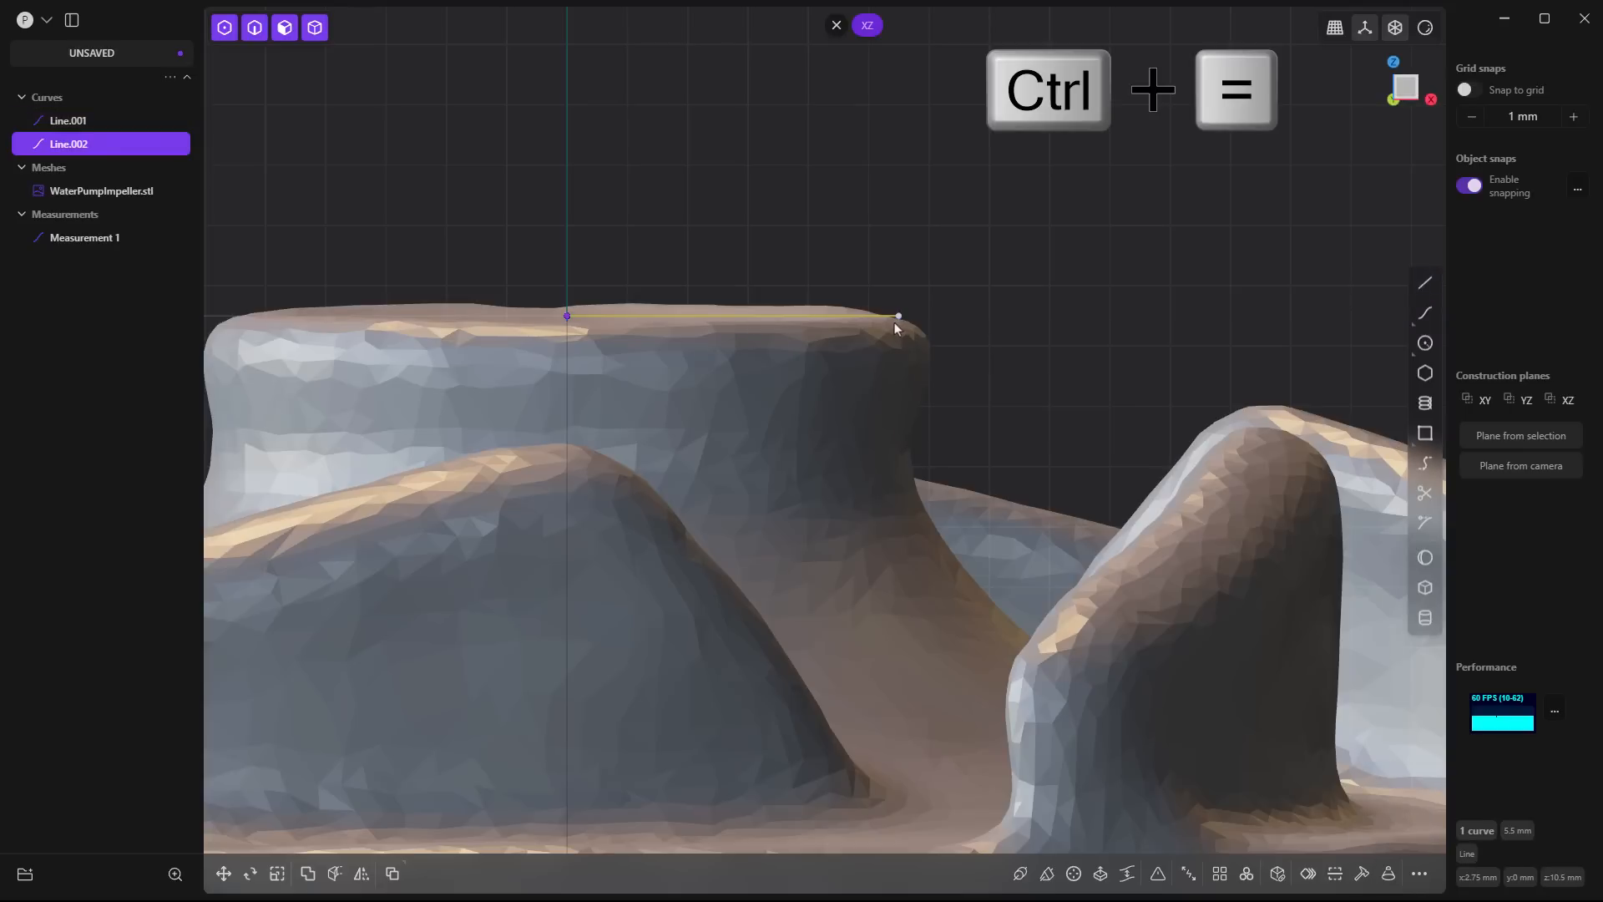
click(899, 317)
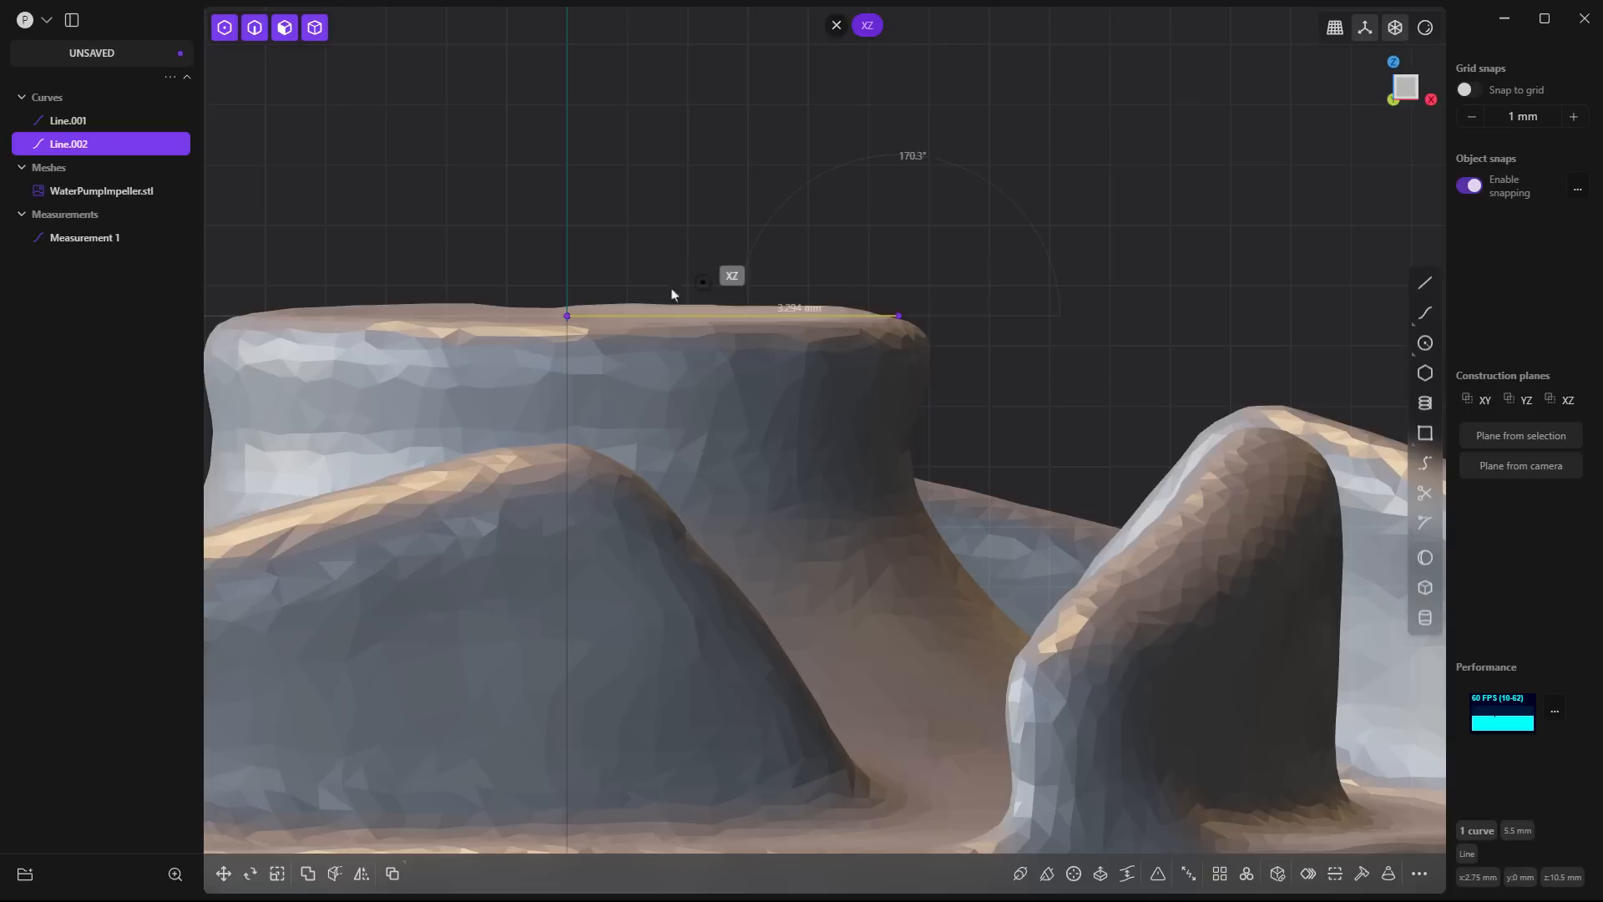
click(567, 317)
click(642, 163)
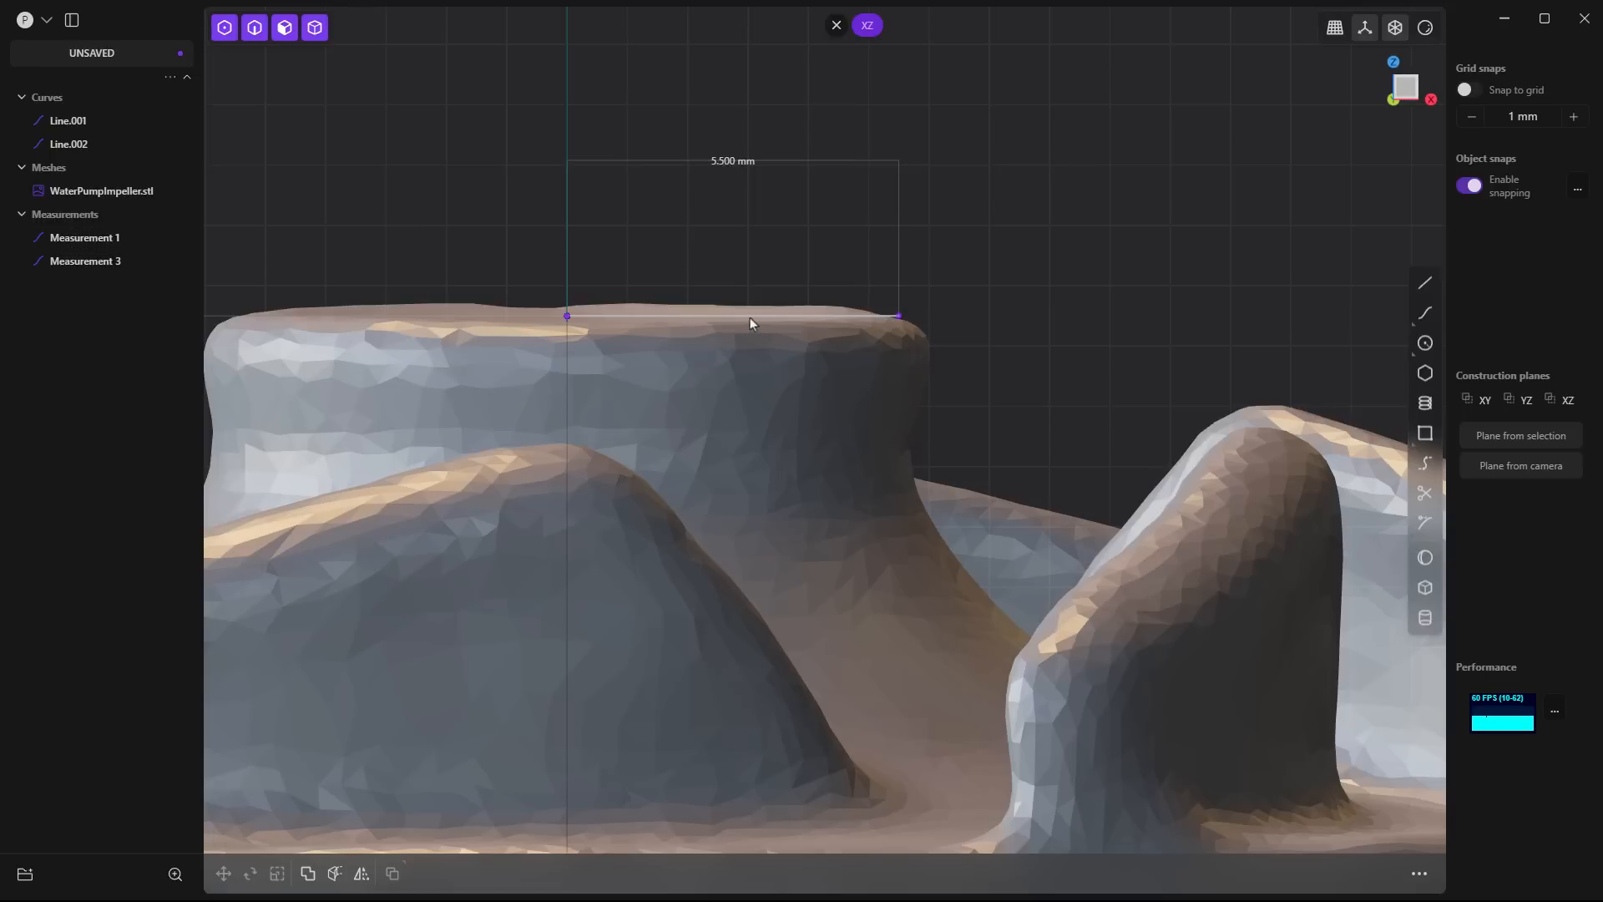
scroll(694, 222, down, 3)
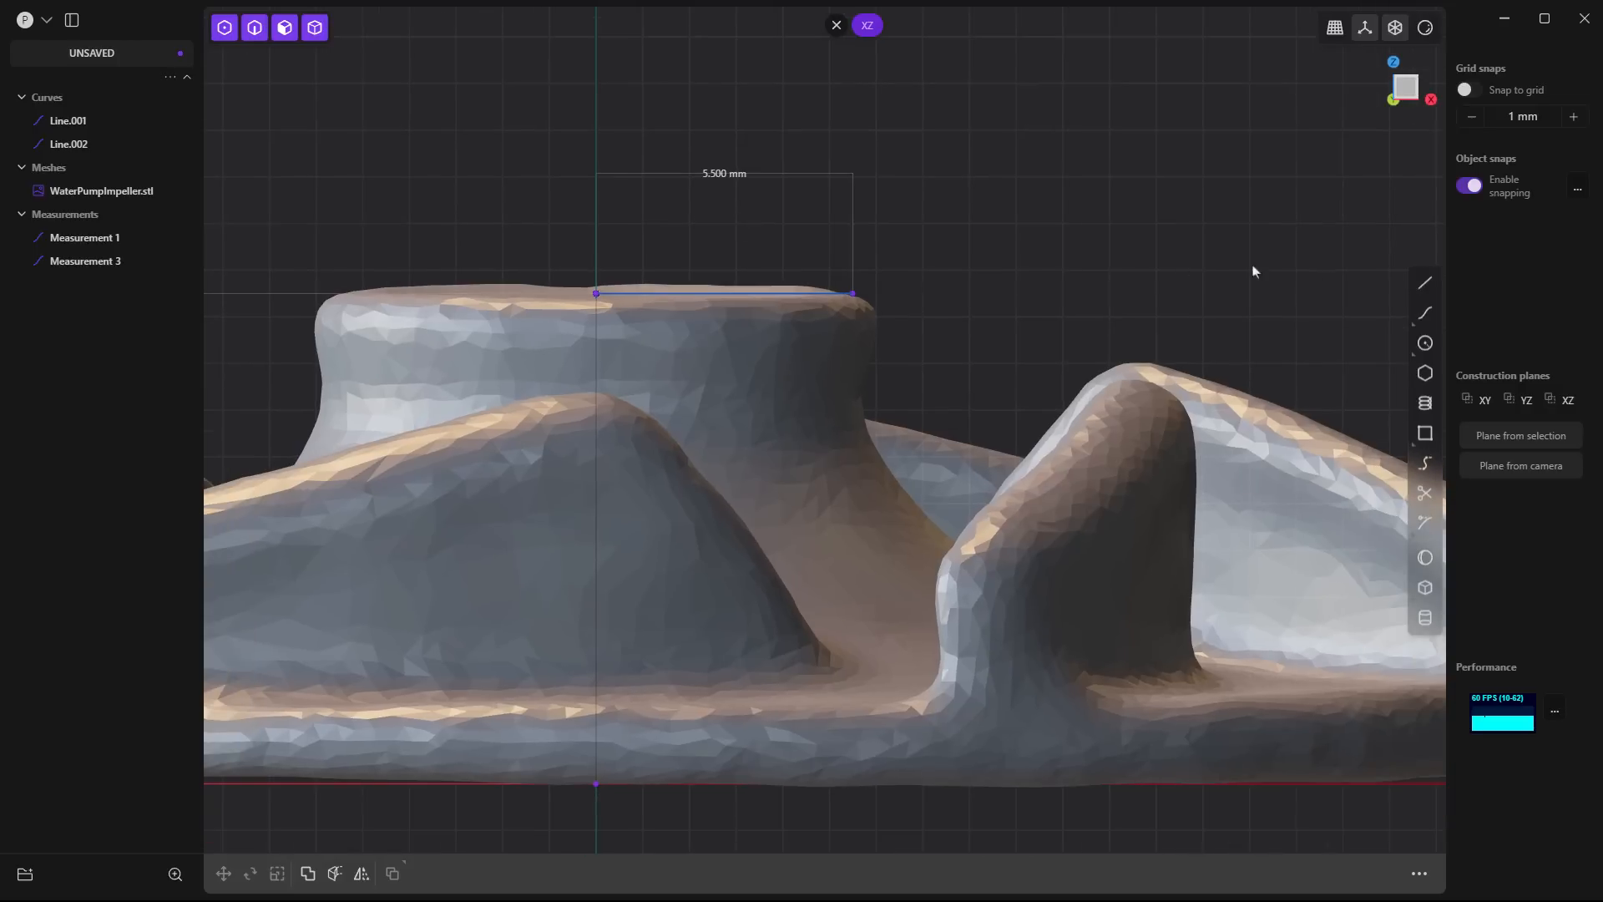
- Draw a 2 mm vertical line down the hub's side from the outer endpoint of the hub's top line
click(1426, 283)
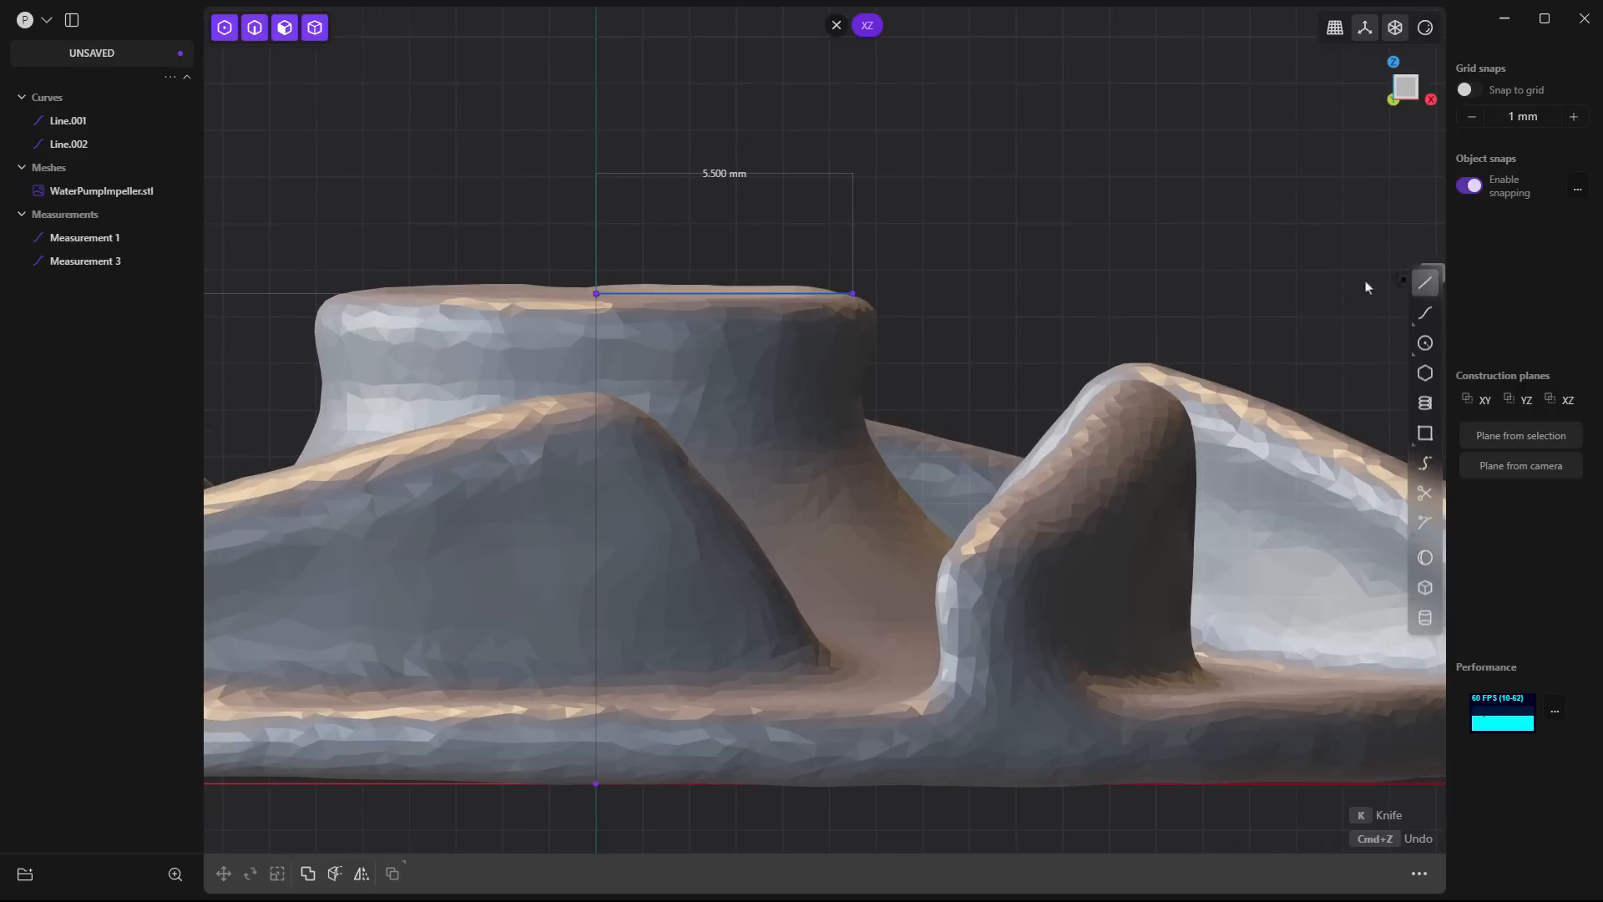
click(855, 297)
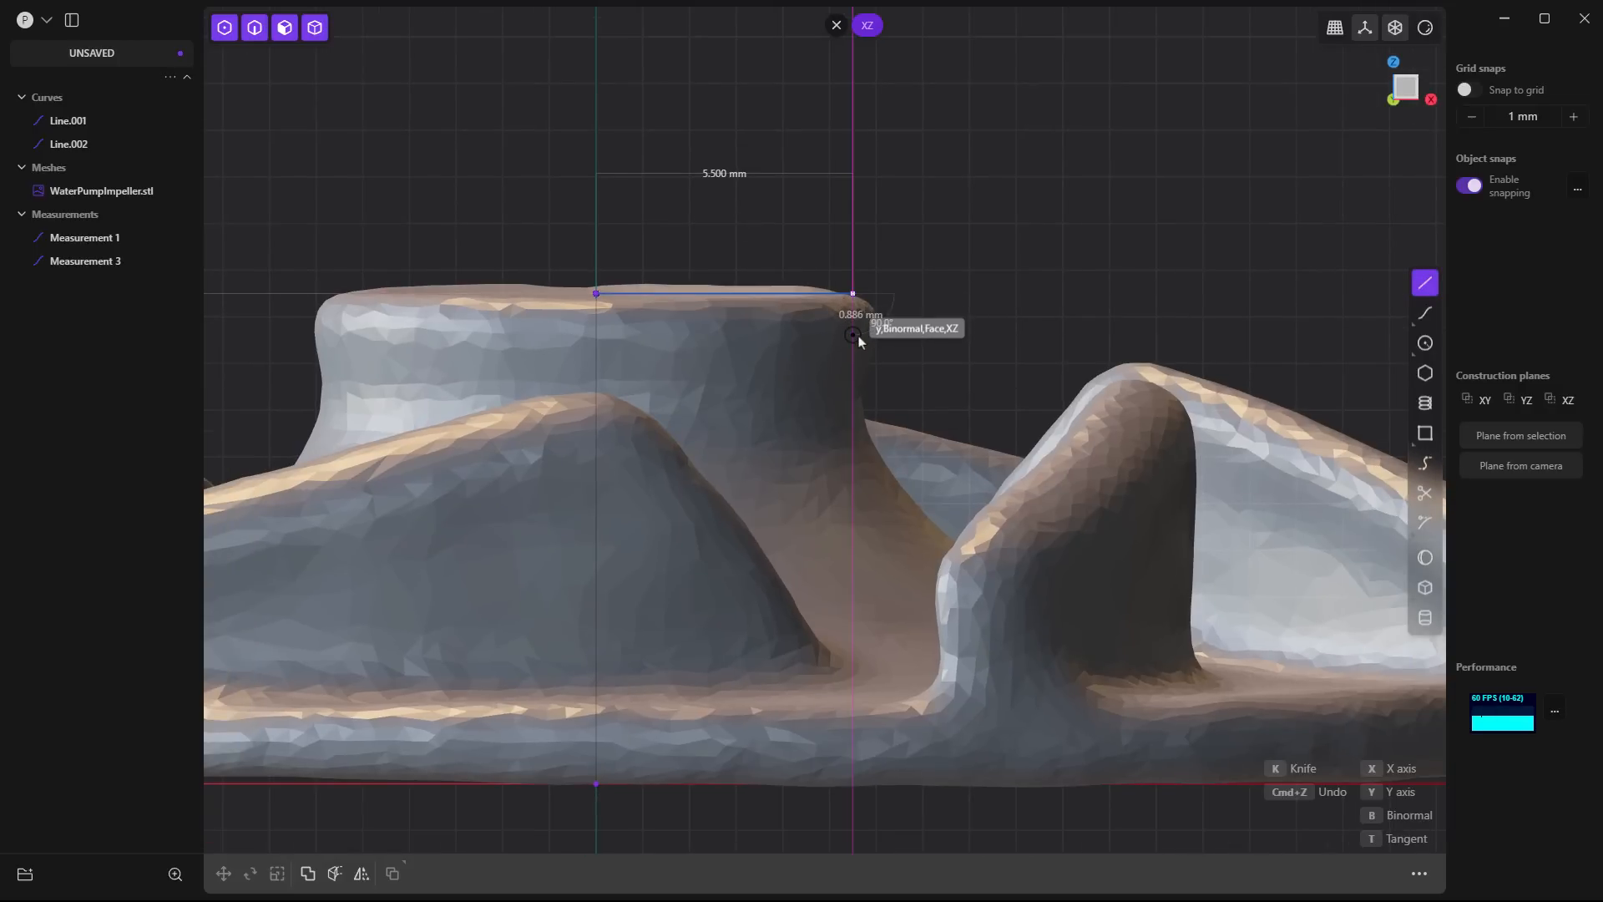
click(852, 389)
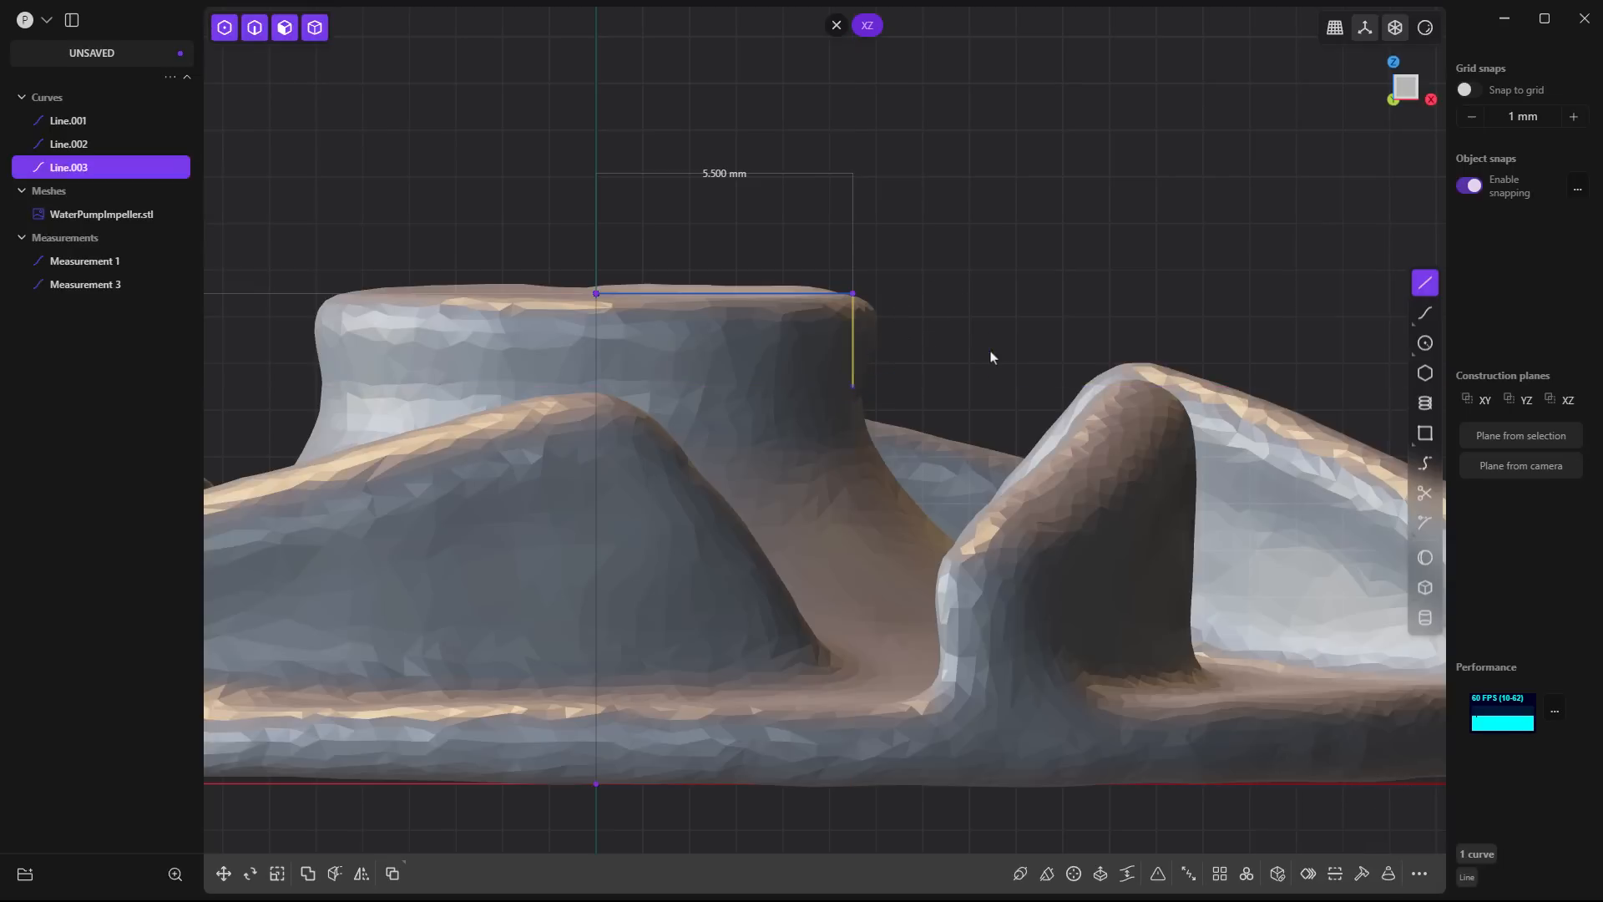
key(Escape)
- Draw a 20 mm horizontal line from the origin along the X axis to the impeller's outer rim
scroll(740, 293, down, 3)
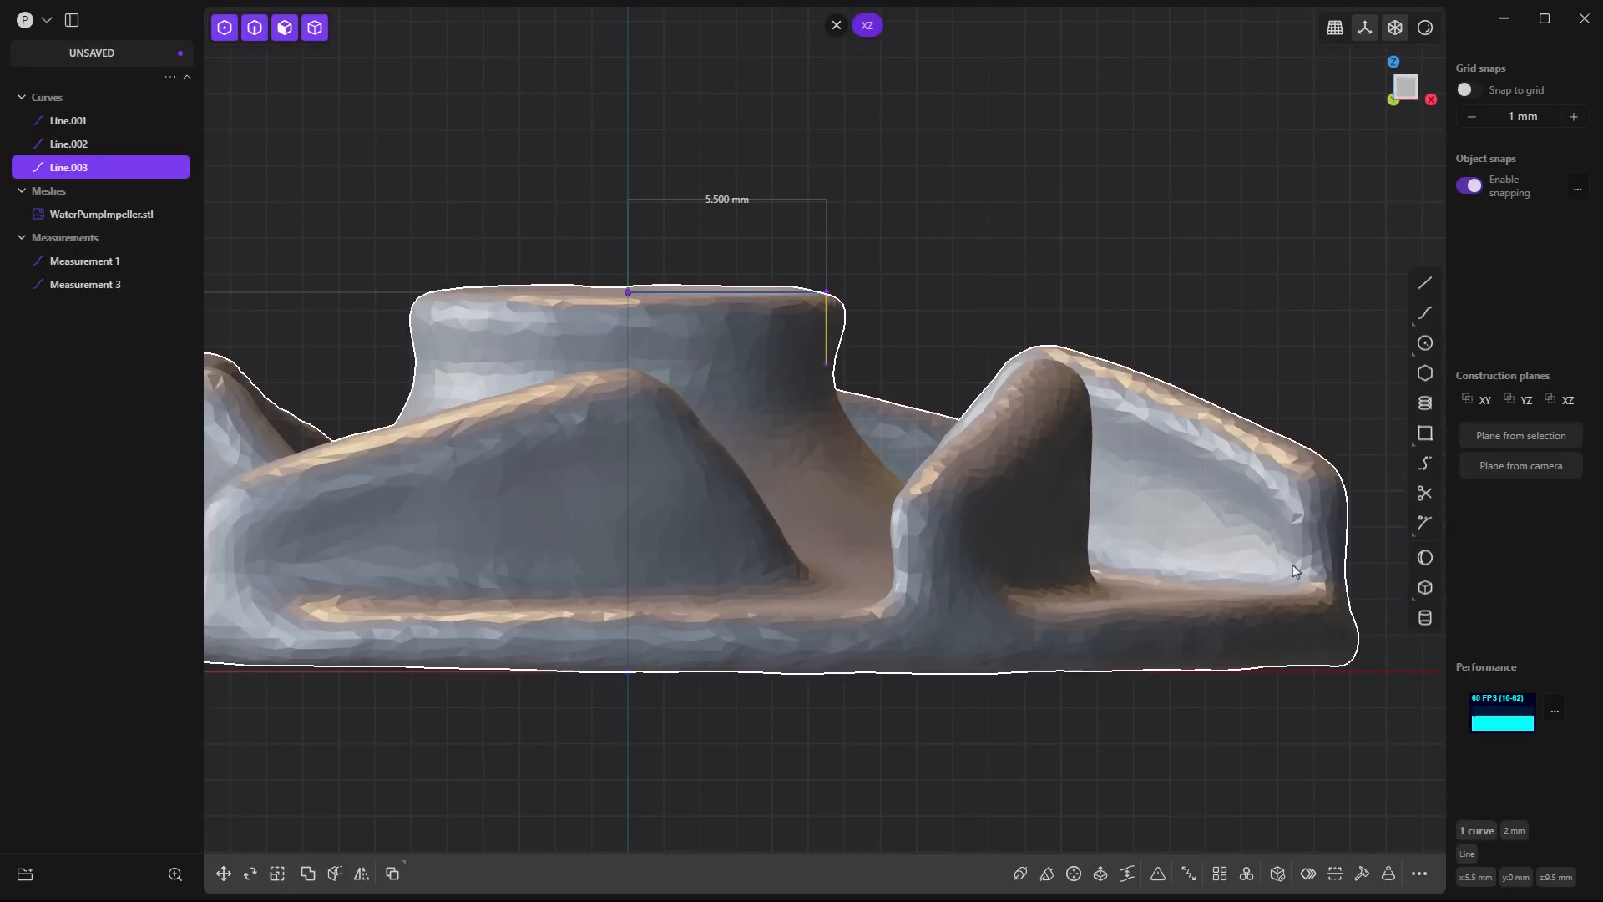
click(1425, 283)
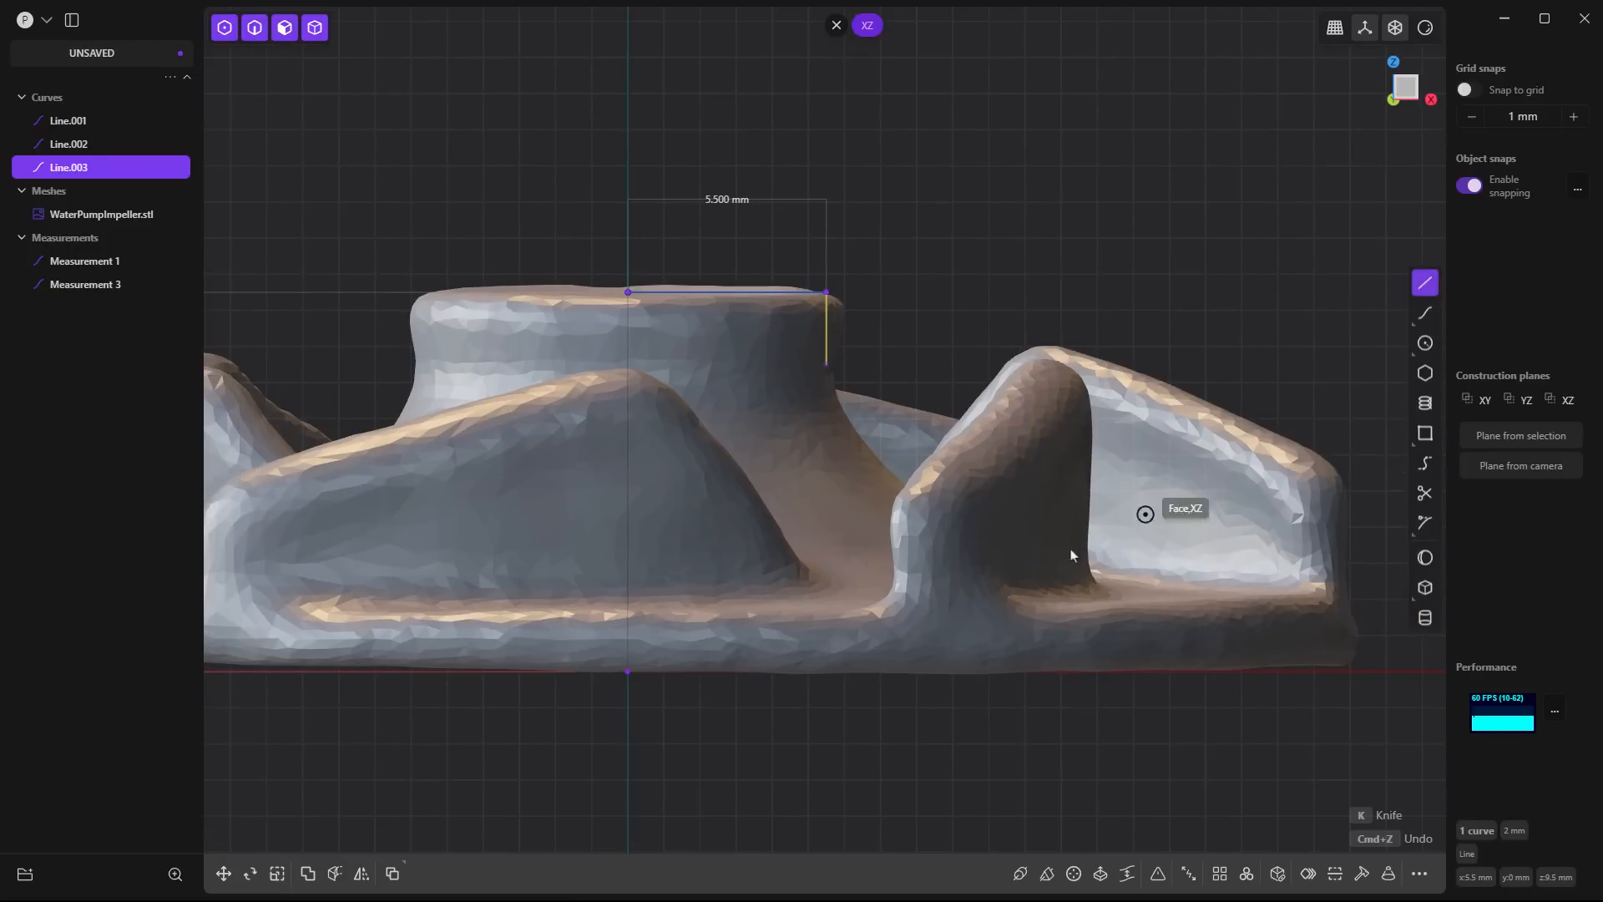
click(622, 678)
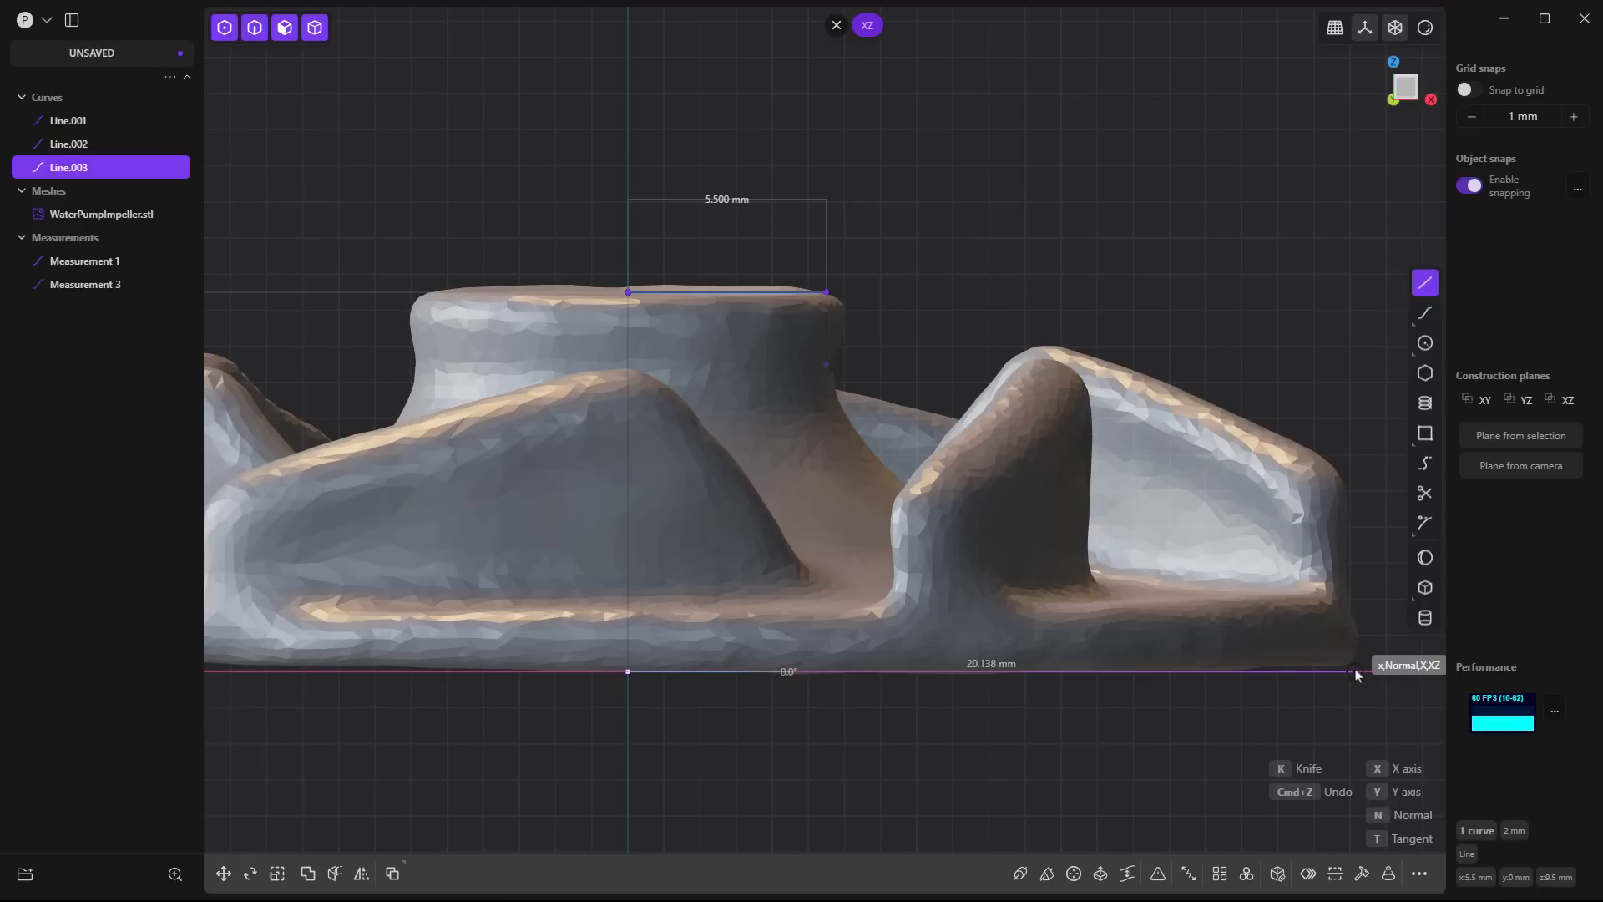
key(Tab)
text(20)
key(Return)
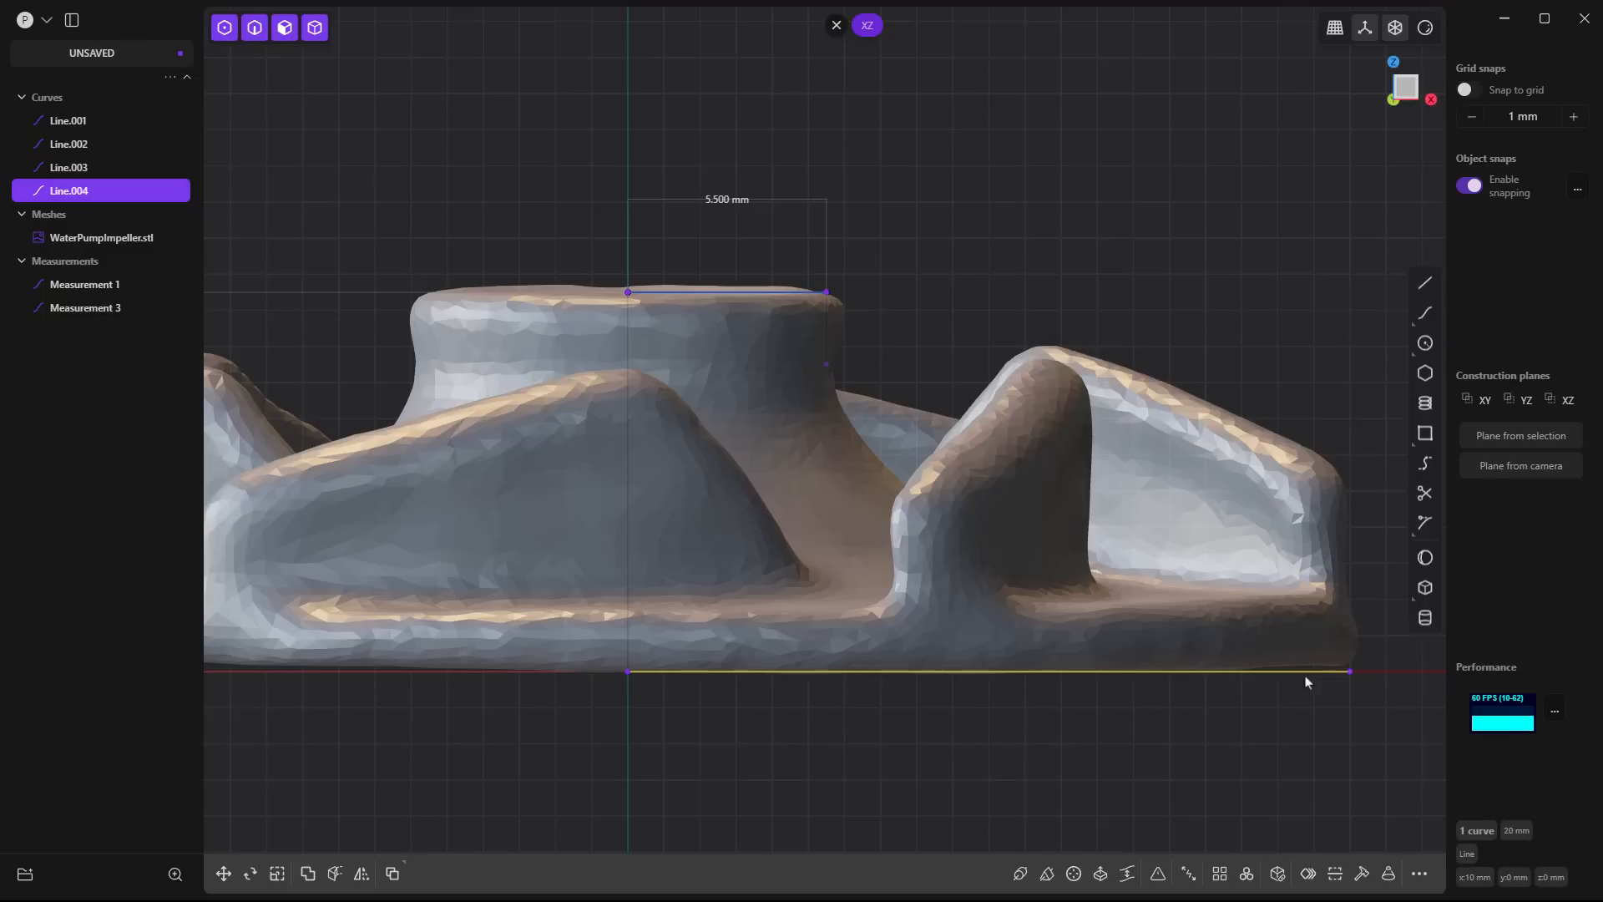
click(1237, 704)
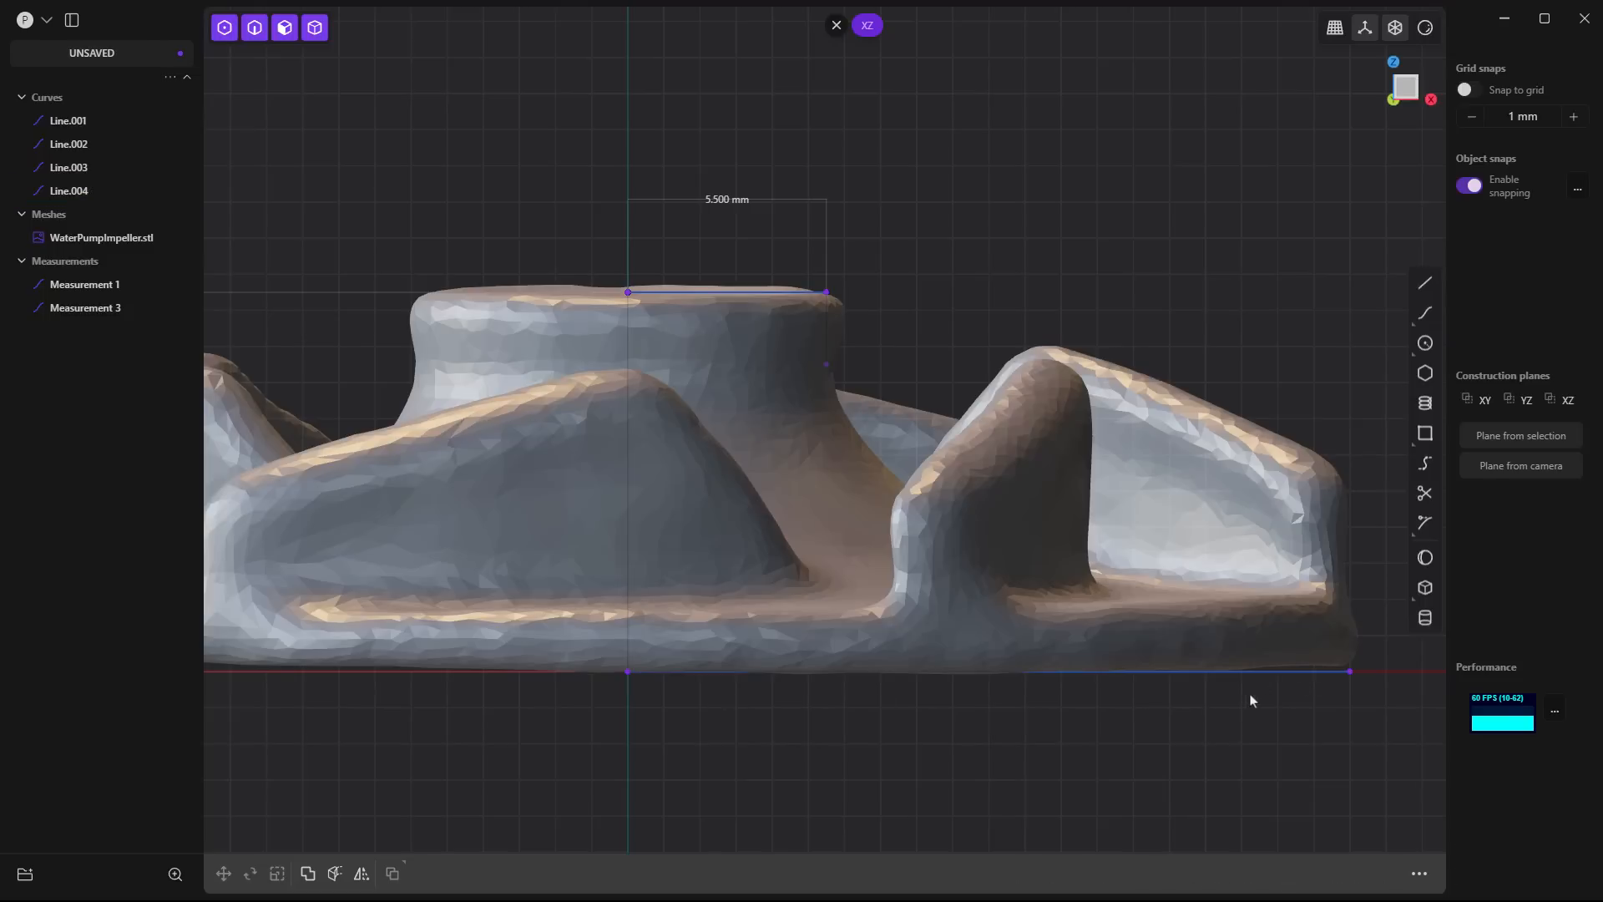
- Draw a 2 mm vertical line upward from the base line's outer endpoint at the impeller's rim
click(1427, 284)
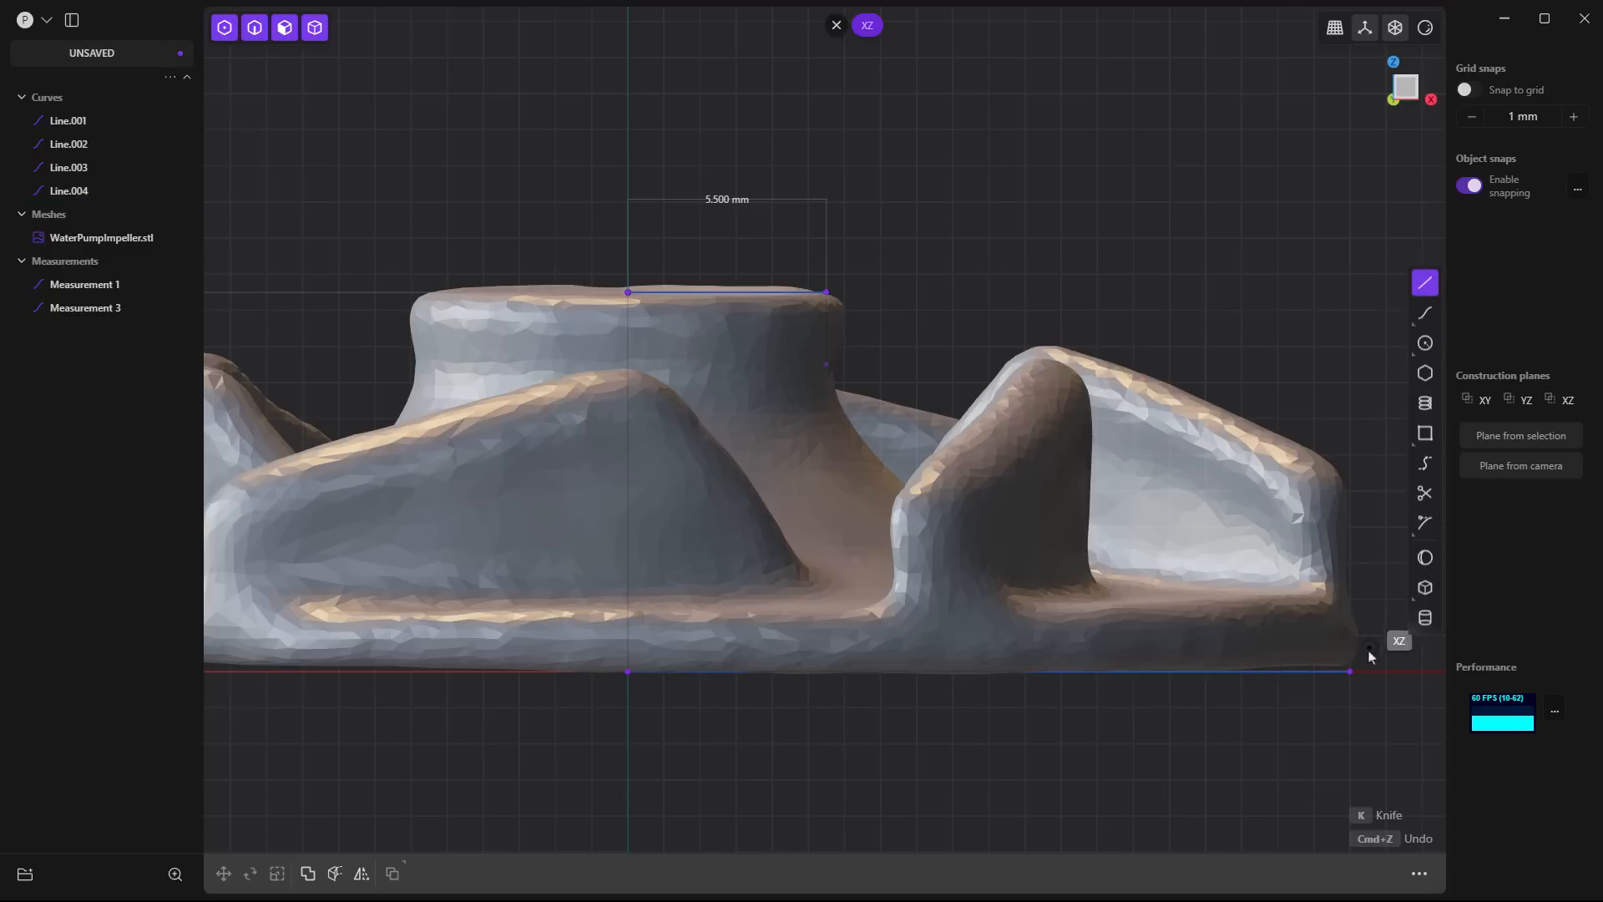
click(1351, 671)
key(Tab)
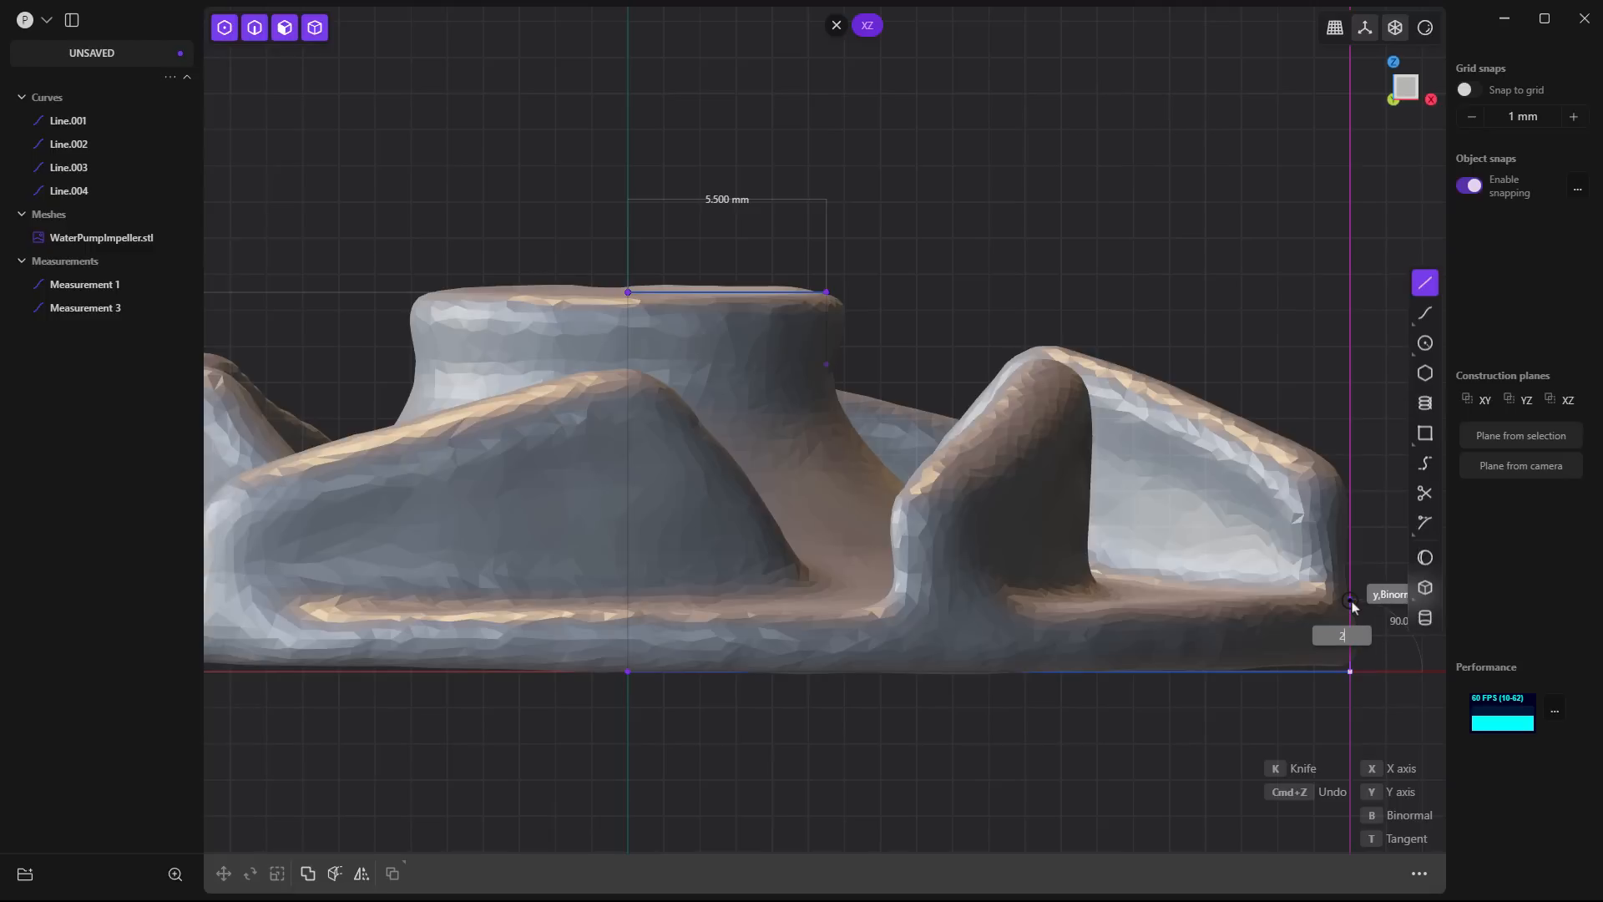
click(1354, 607)
- Delete the 20 mm base line along the X axis
shift+middle_drag(1348, 762, 948, 701)
click(914, 622)
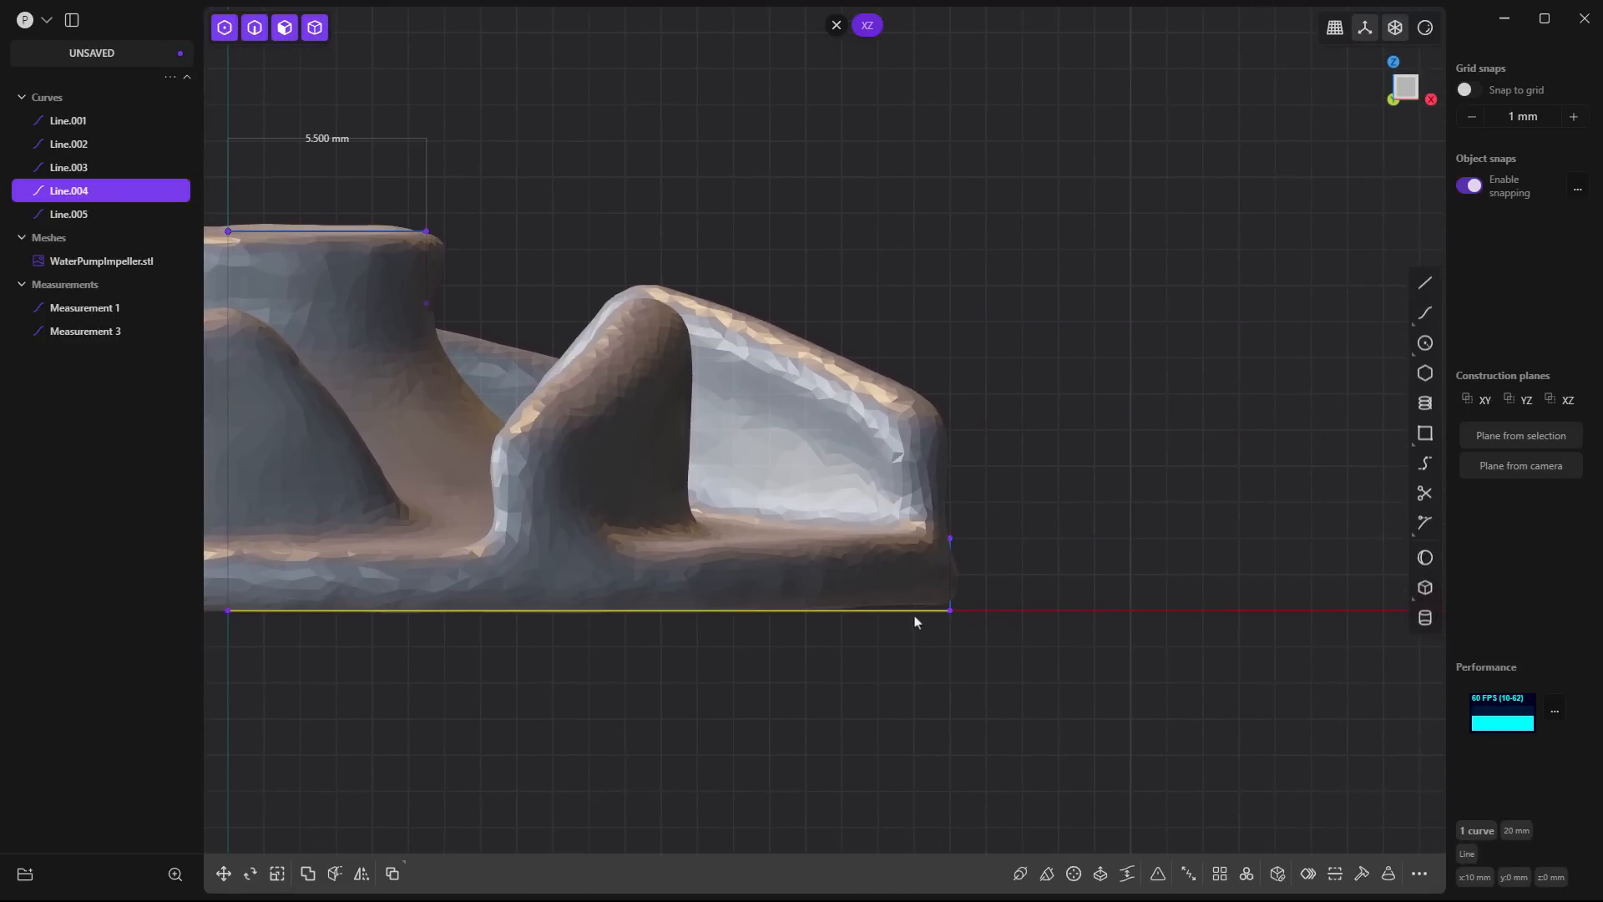
key(Delete)
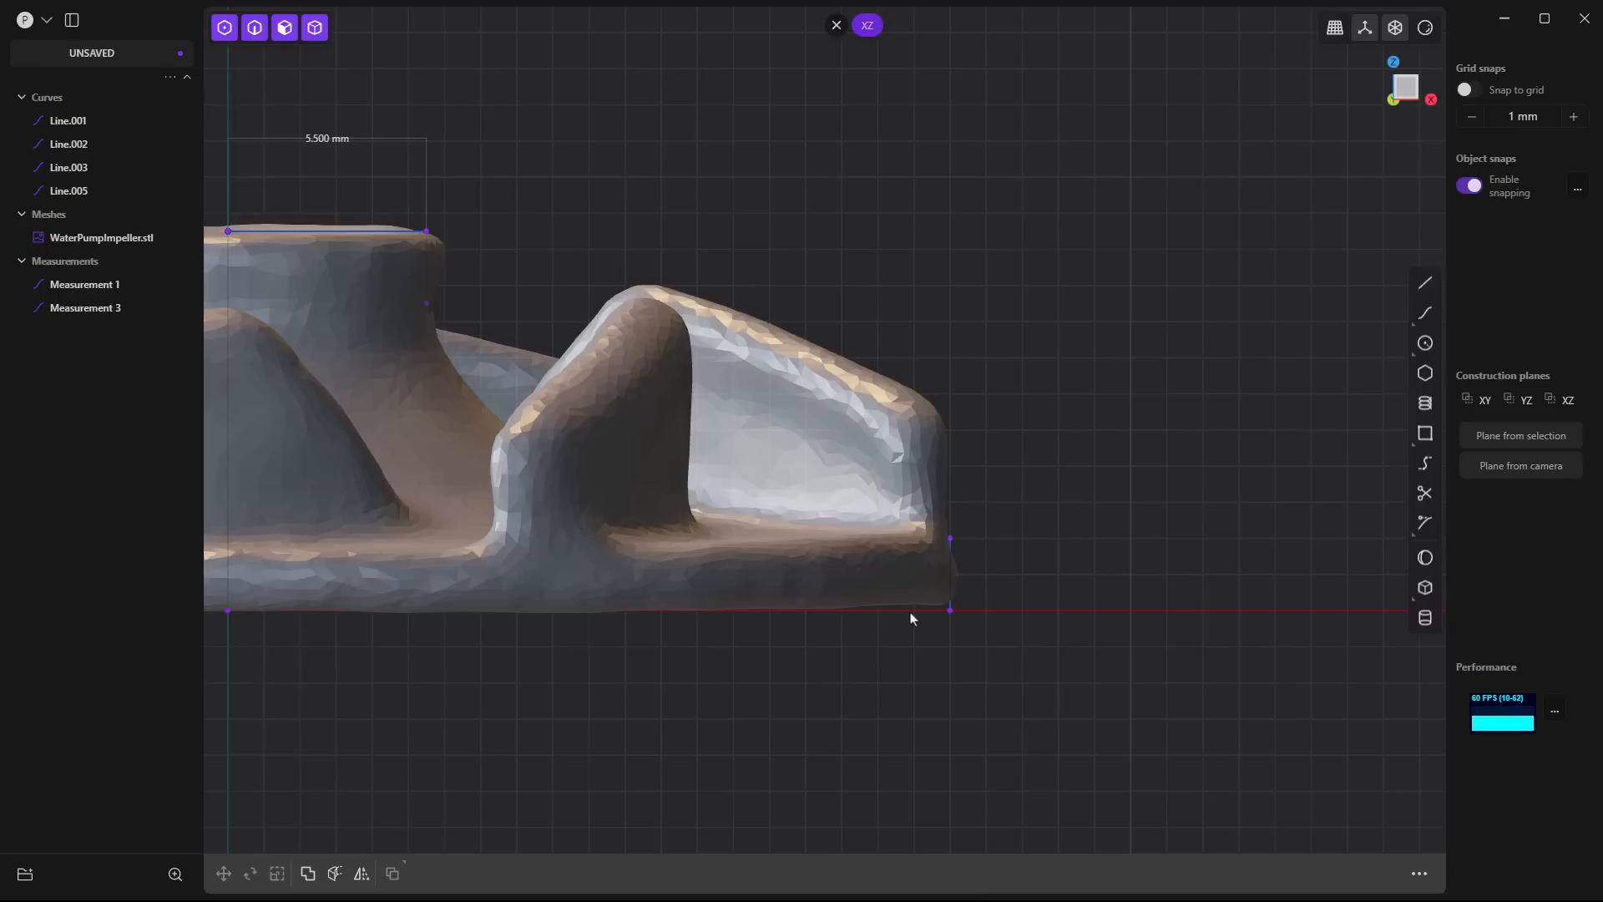
- Add a Measure dimension between the rim line's two endpoints and place it outside the impeller's rim
right_click(965, 559)
click(955, 542)
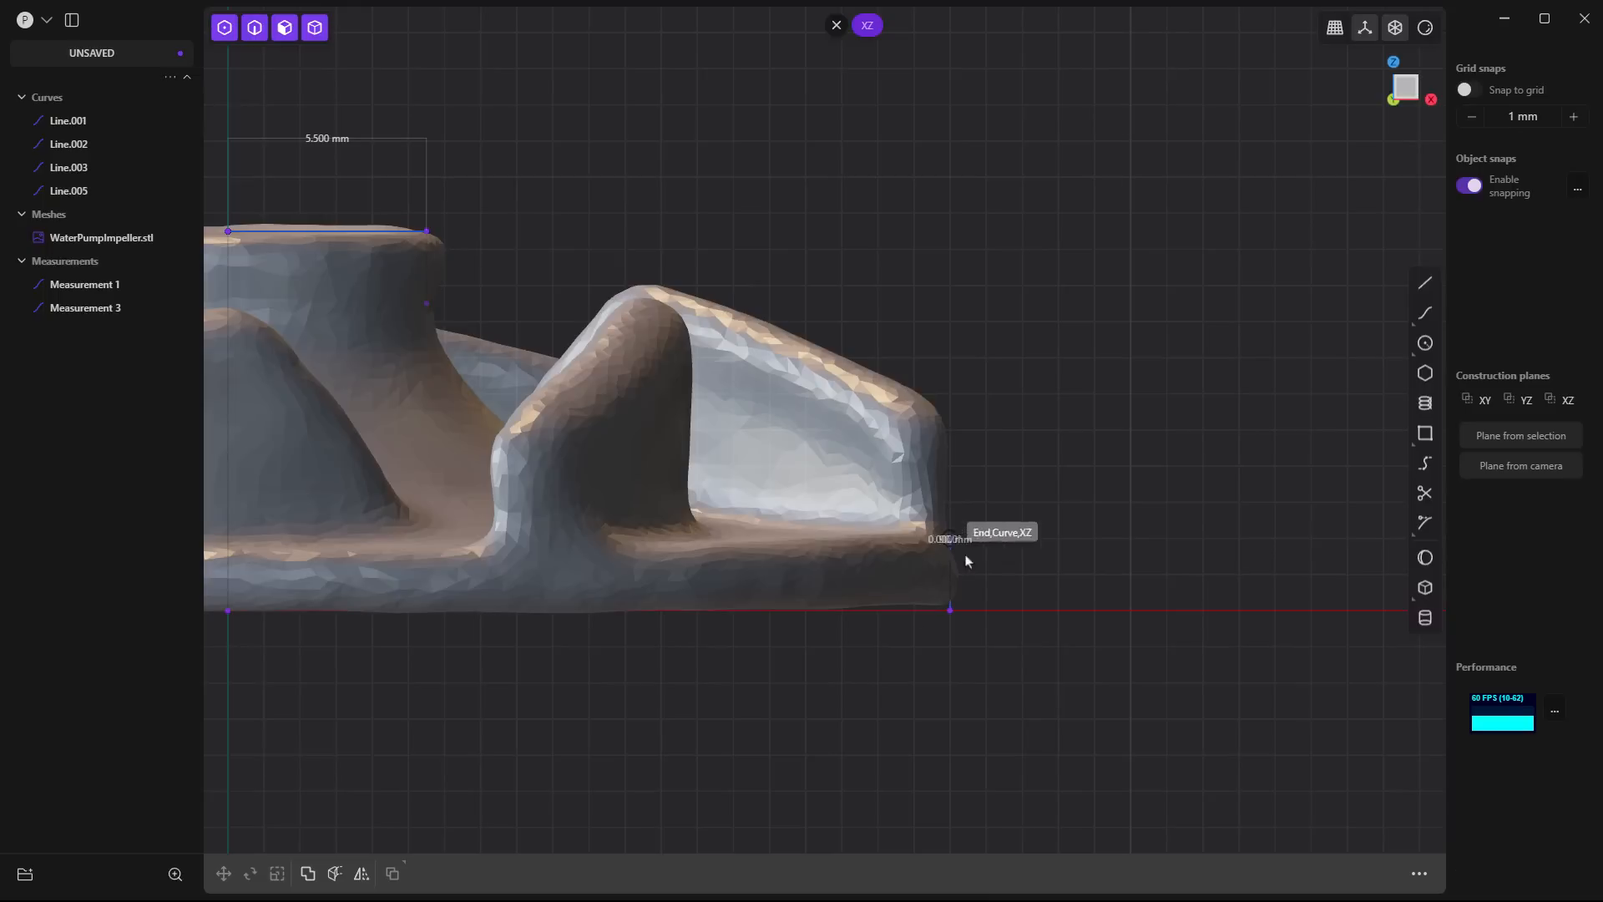
click(950, 610)
click(1044, 584)
scroll(1195, 650, down, 2)
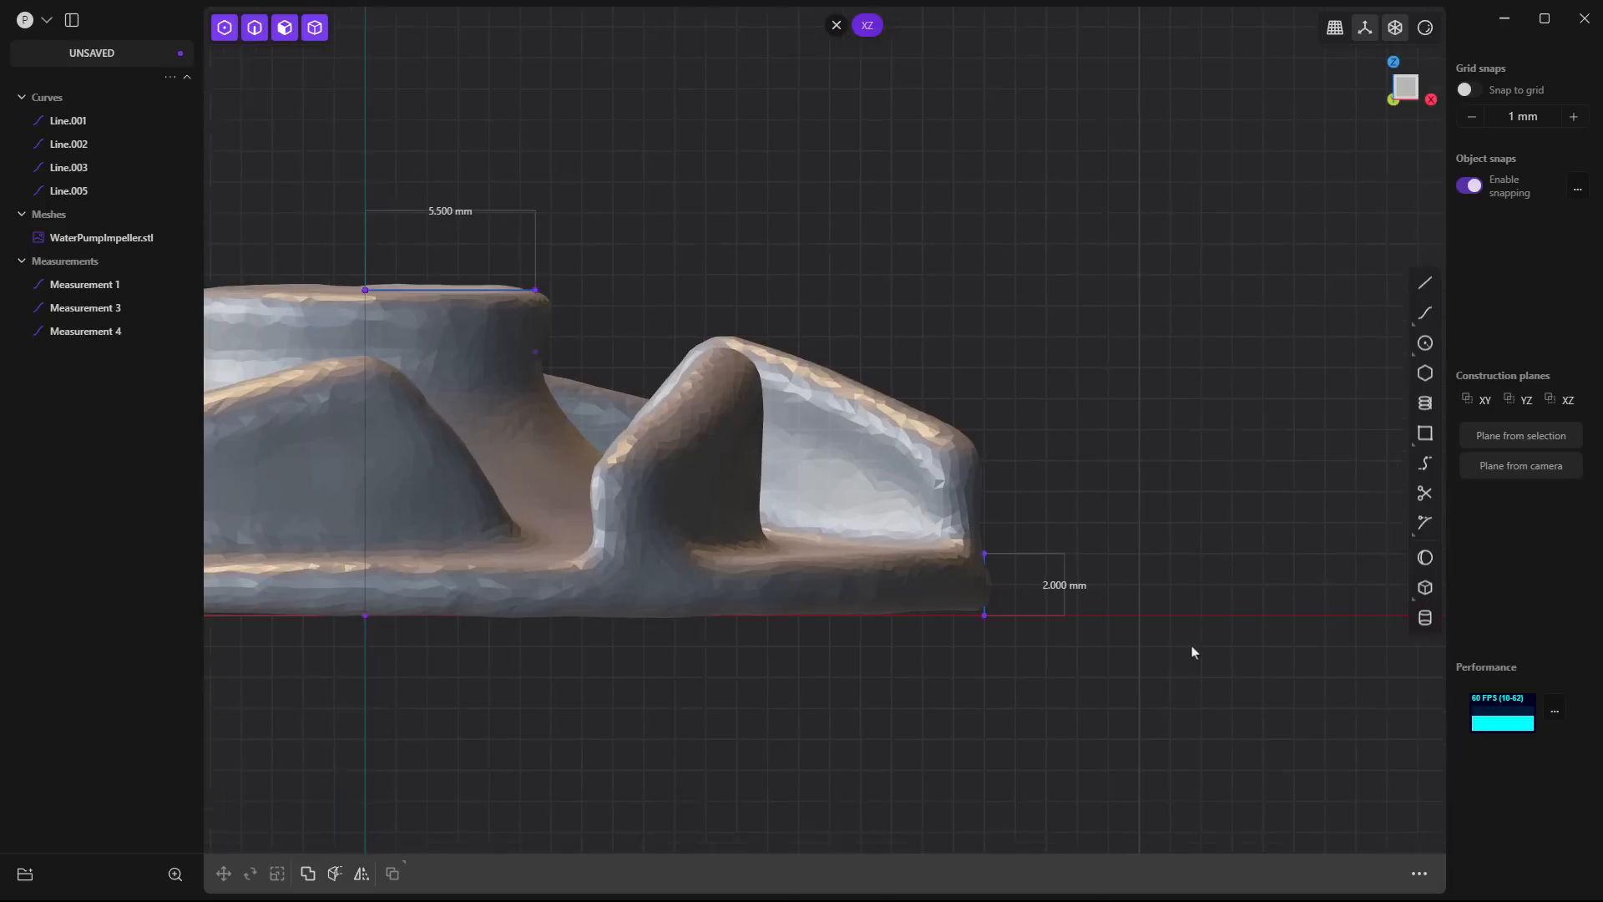
- Draw a horizontal line about 2.02 mm long inward from the rim line's upper endpoint along the base plate's top
scroll(1198, 651, down, 2)
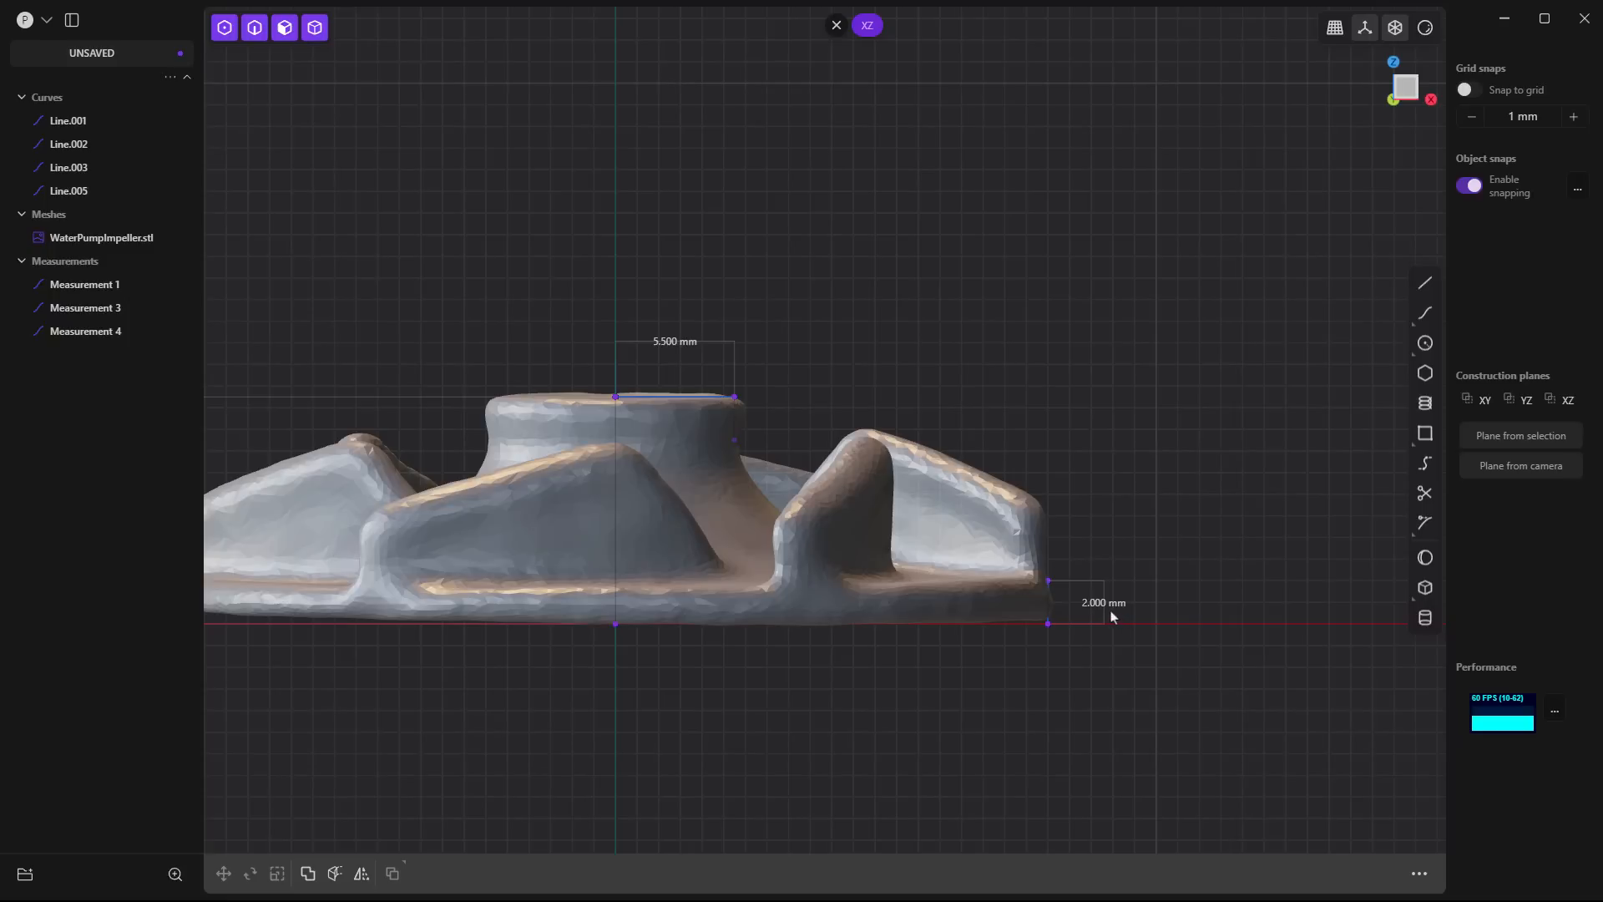
click(1426, 284)
scroll(1022, 572, up, 1)
click(1058, 584)
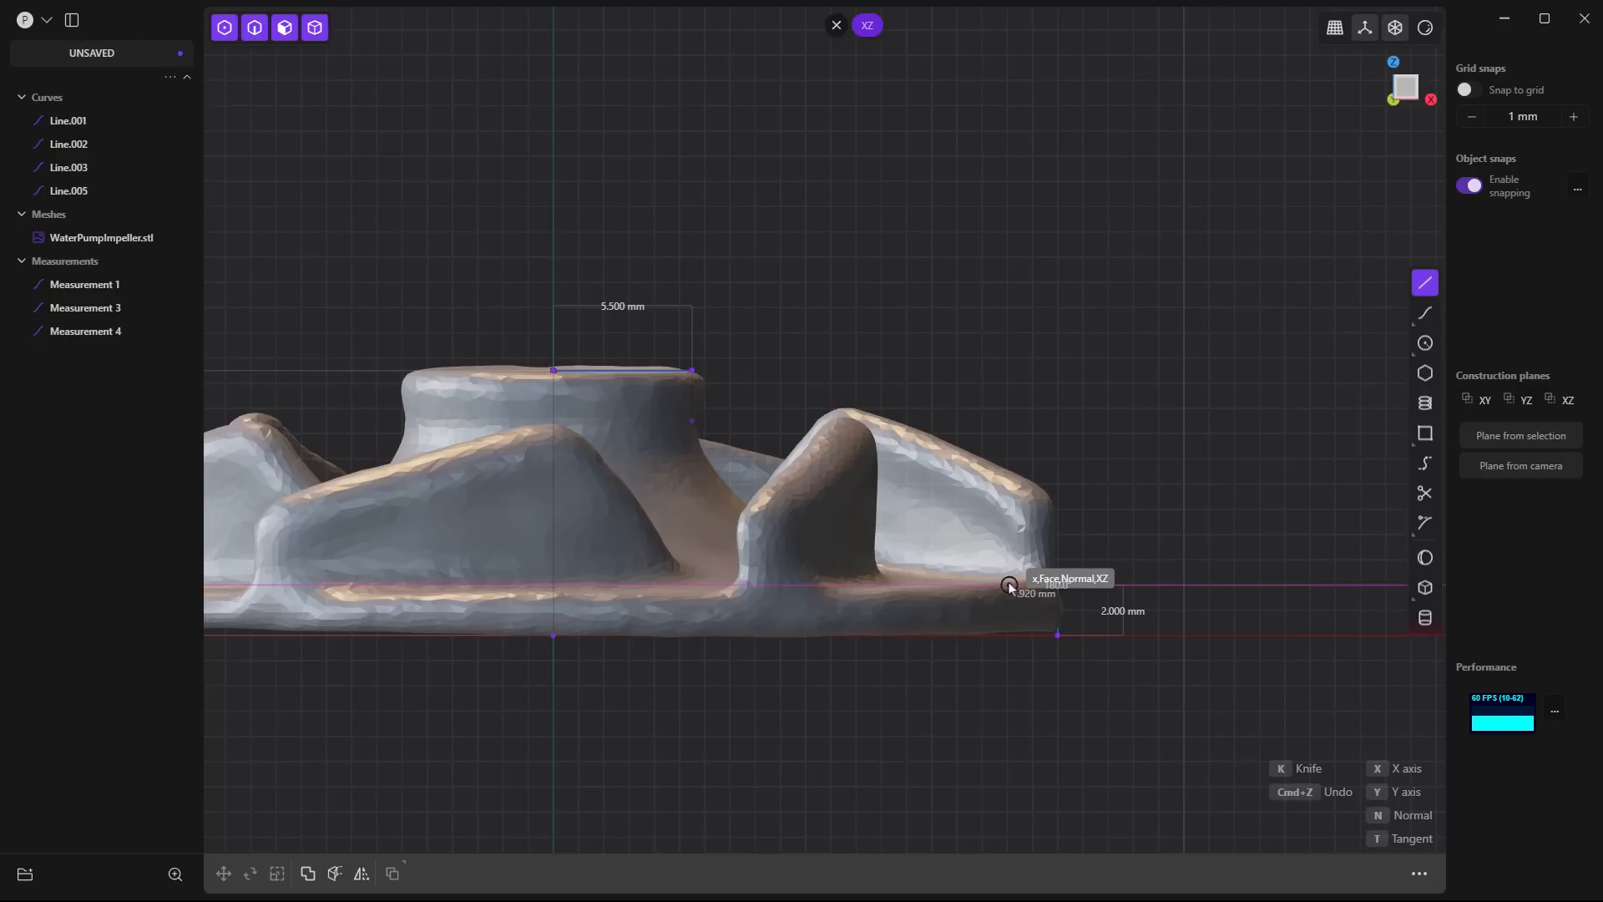
click(1007, 585)
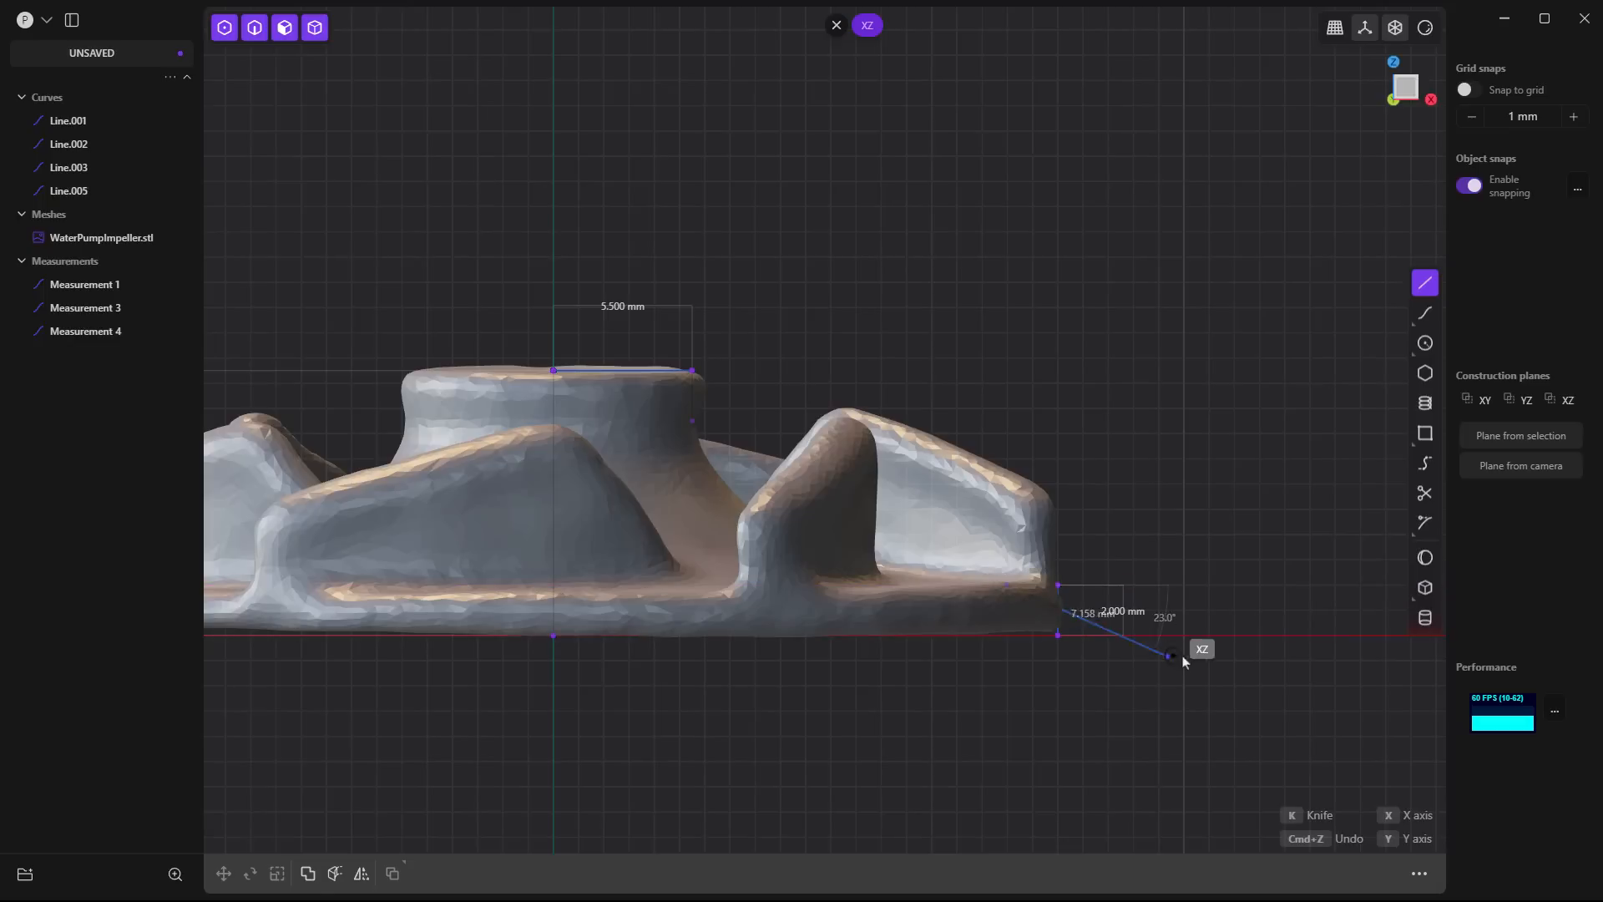
key(Escape)
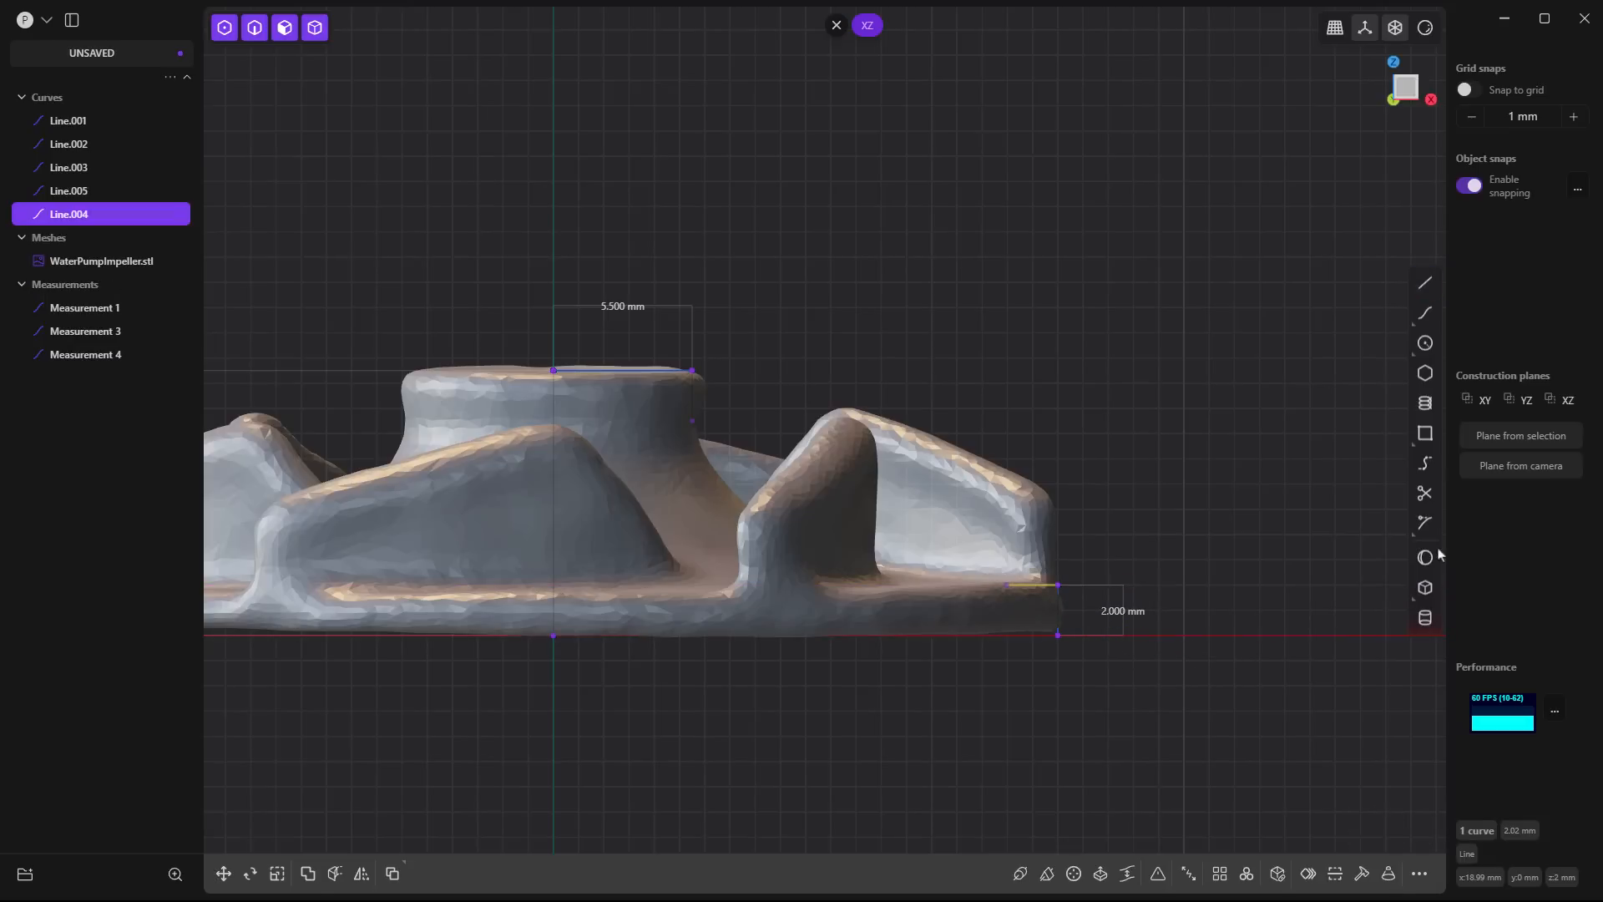
click(1426, 463)
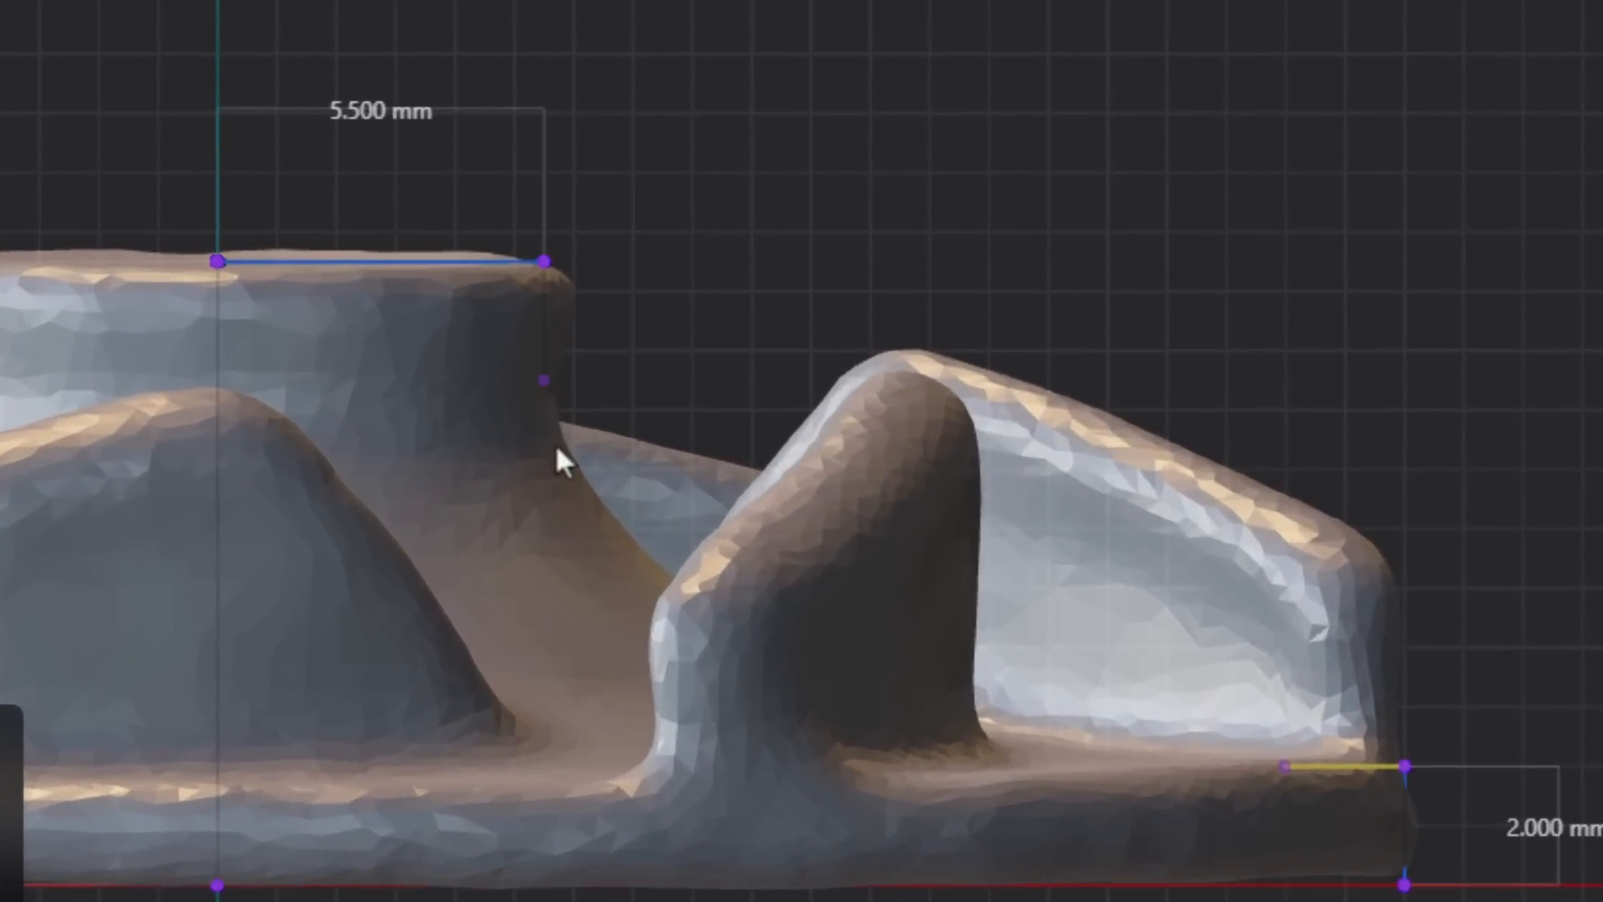
click(599, 395)
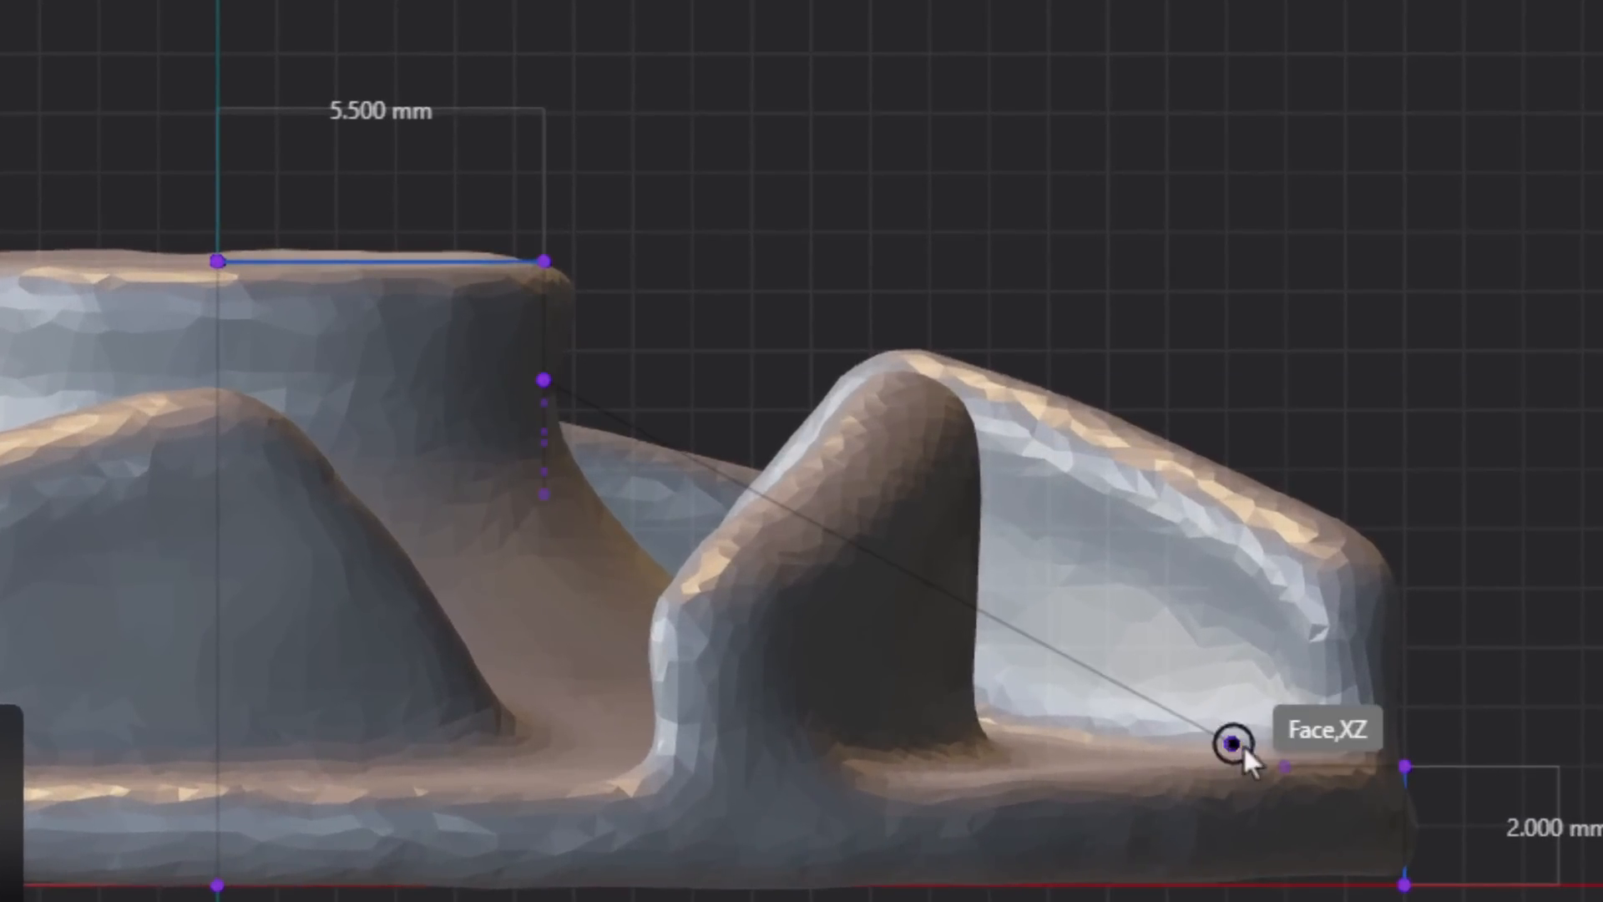
click(1180, 698)
scroll(616, 541, up, 1)
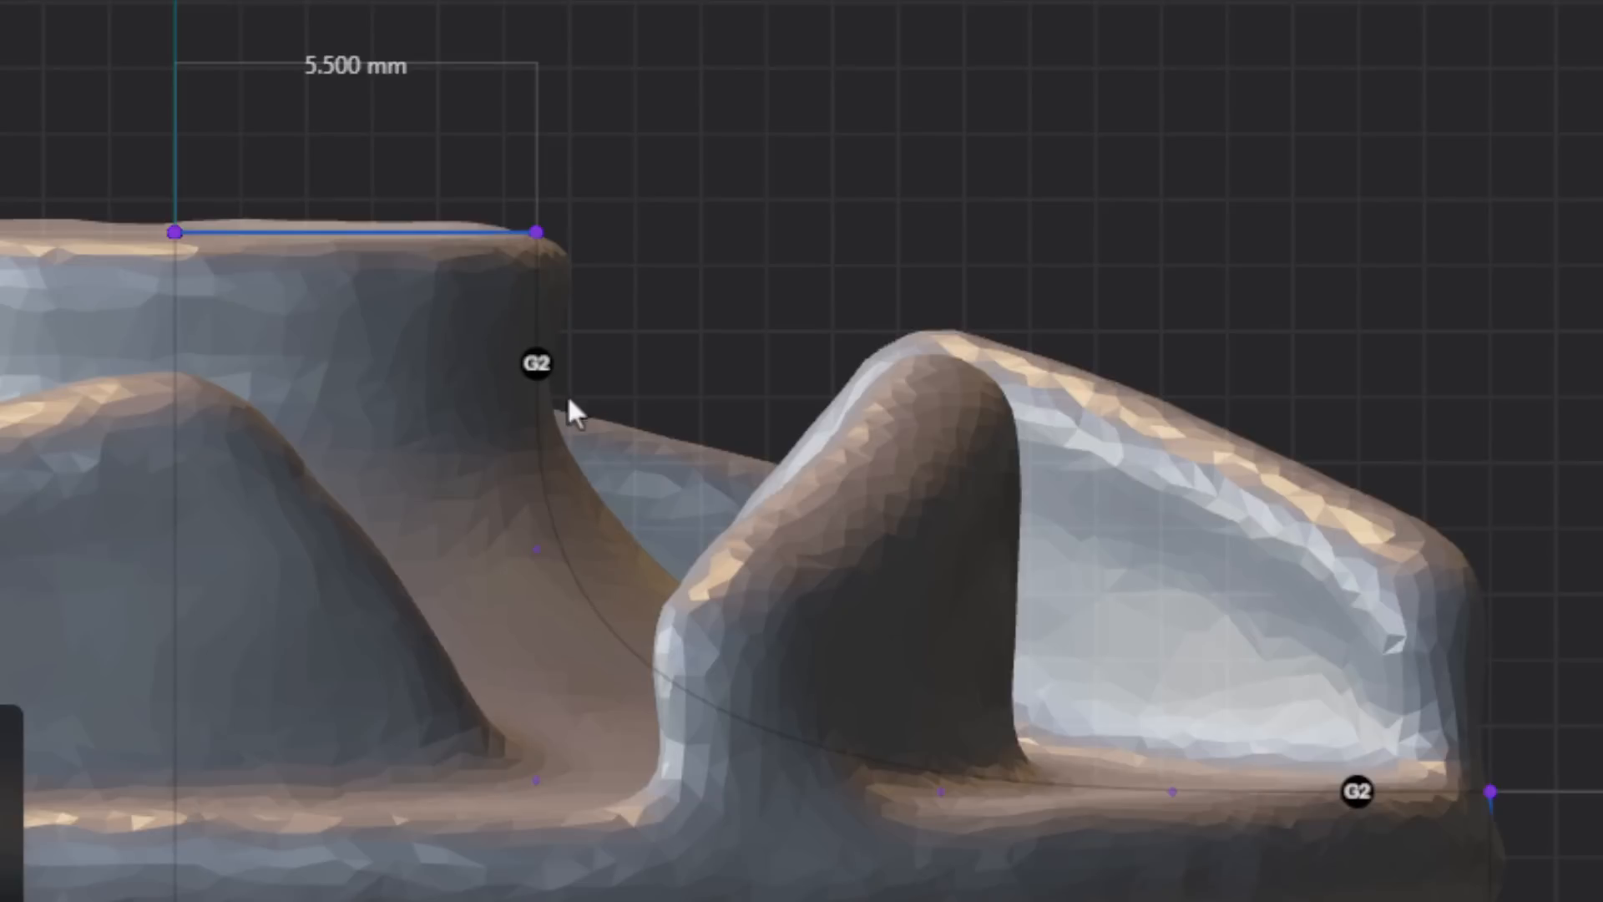
click(540, 369)
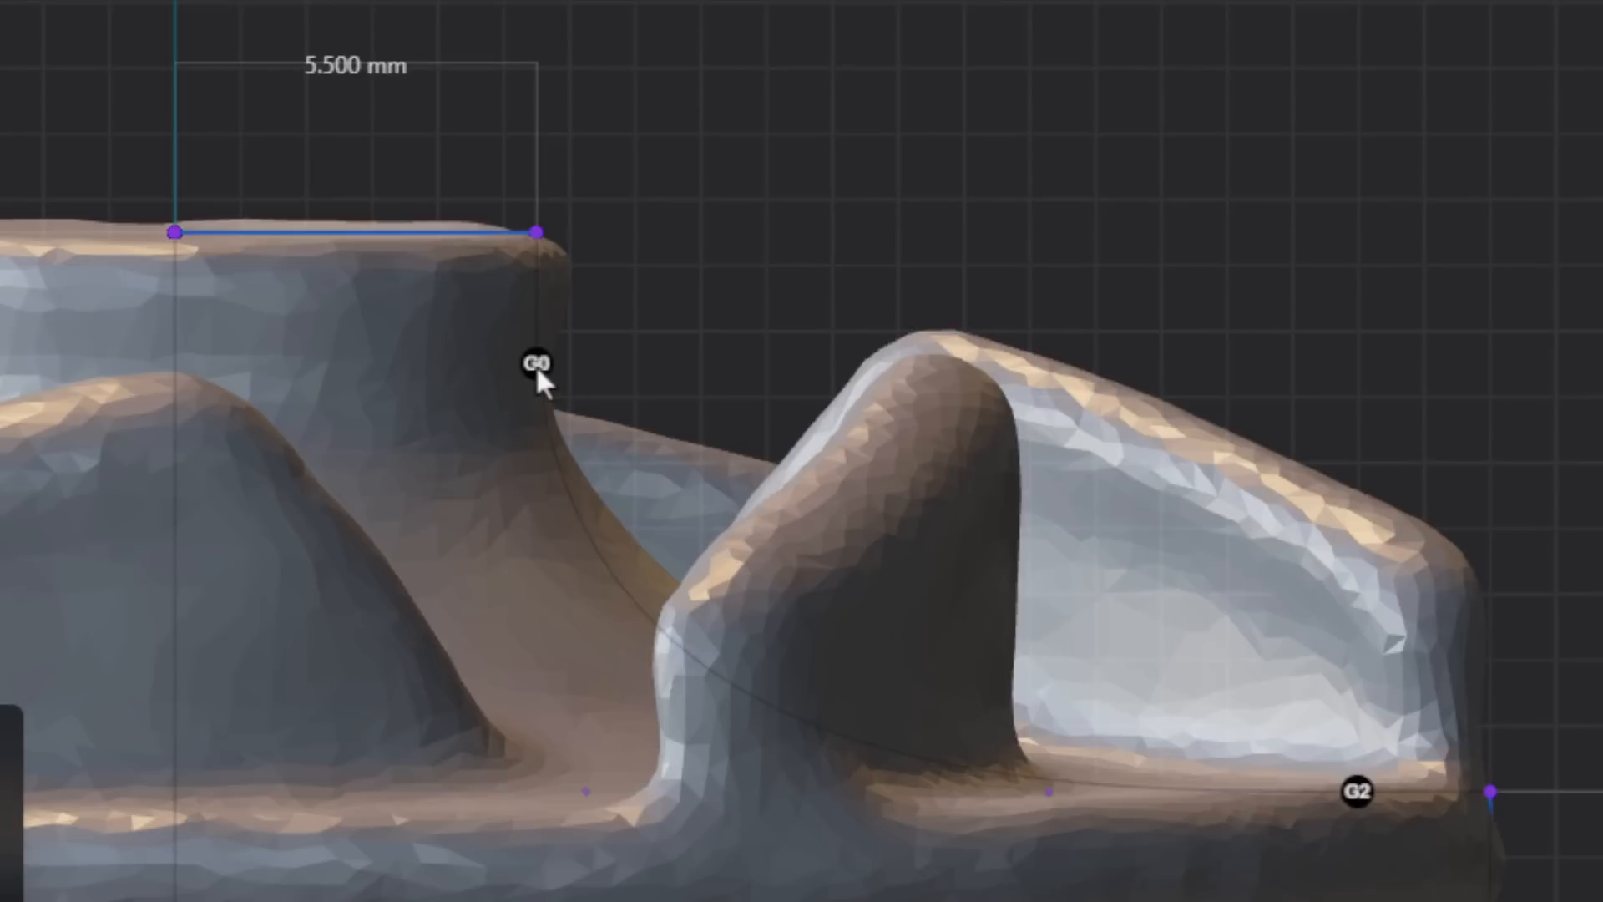
click(537, 367)
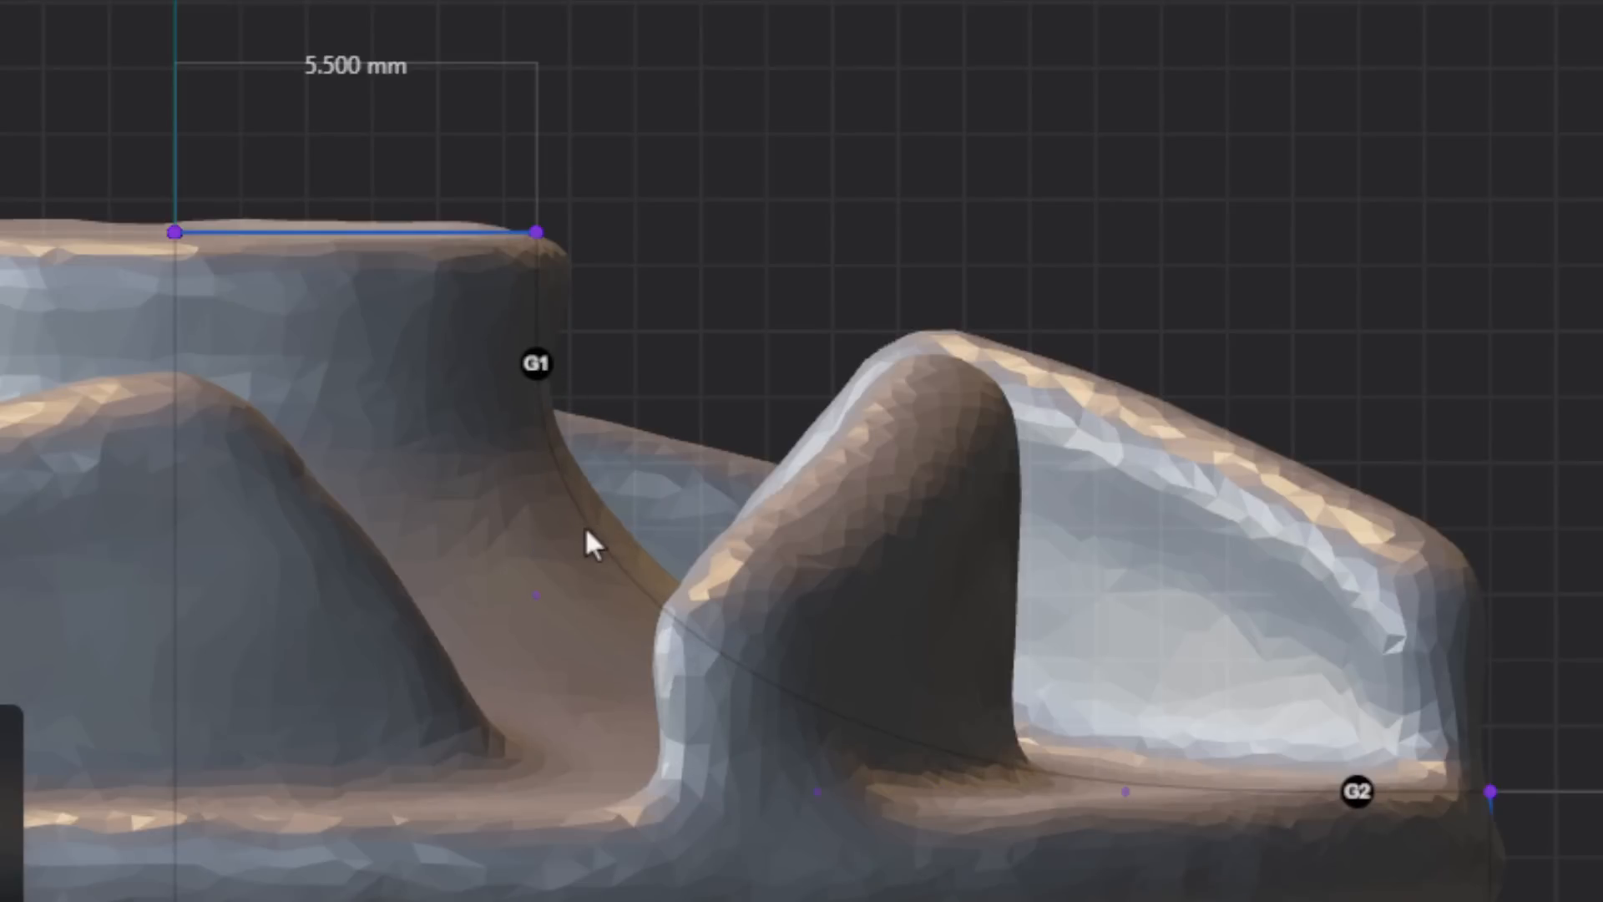
scroll(586, 531, up, 5)
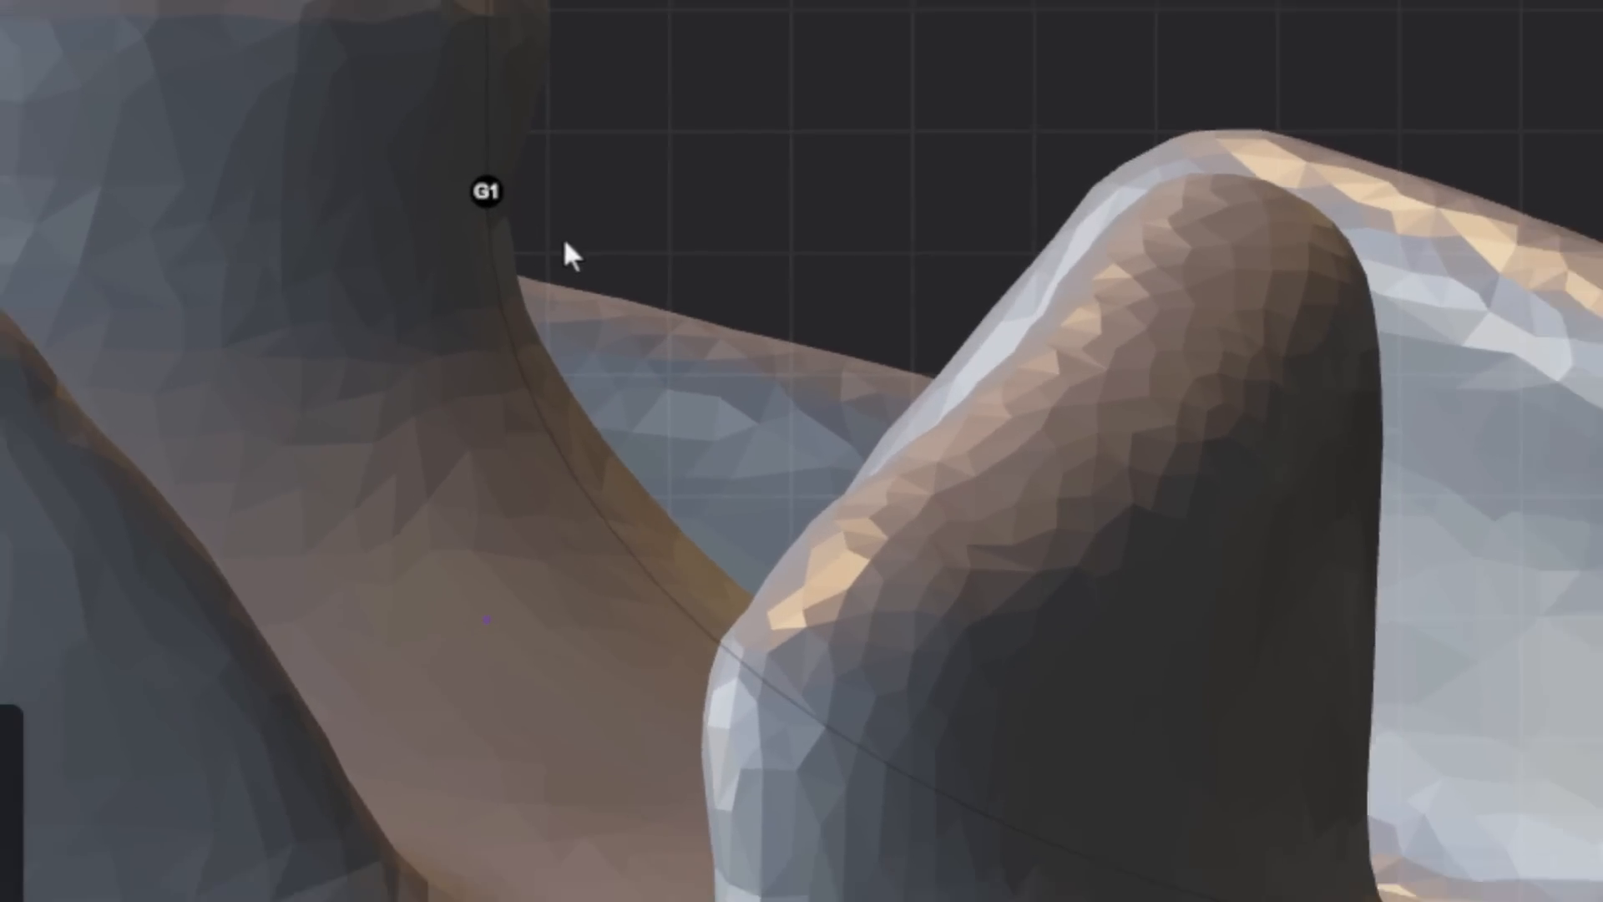
scroll(635, 292, down, 3)
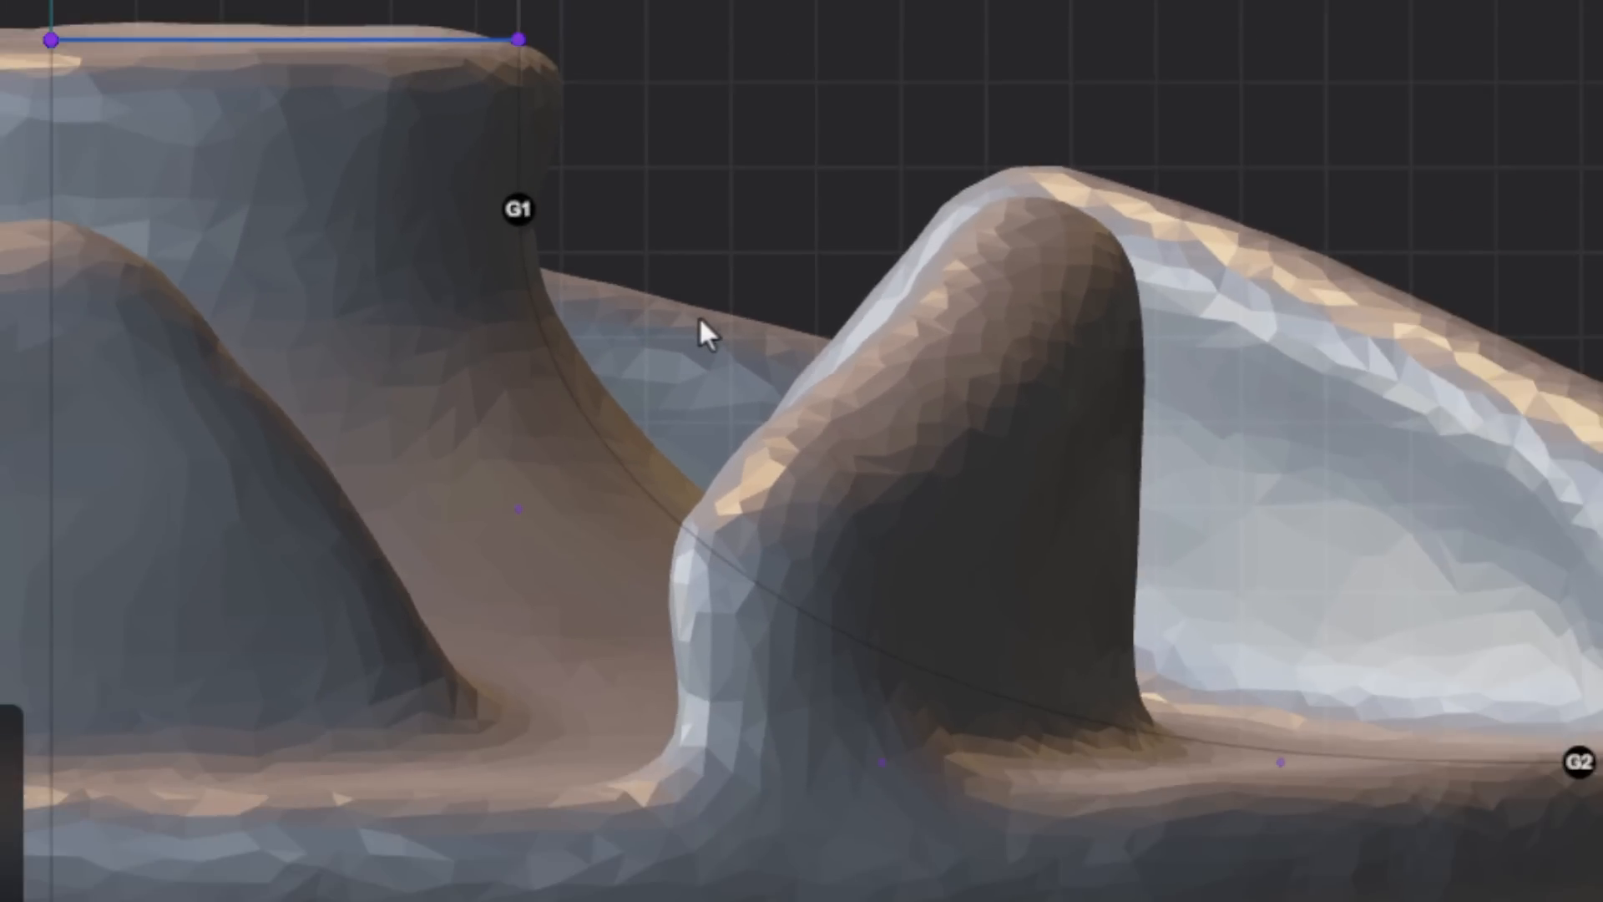
key(Escape)
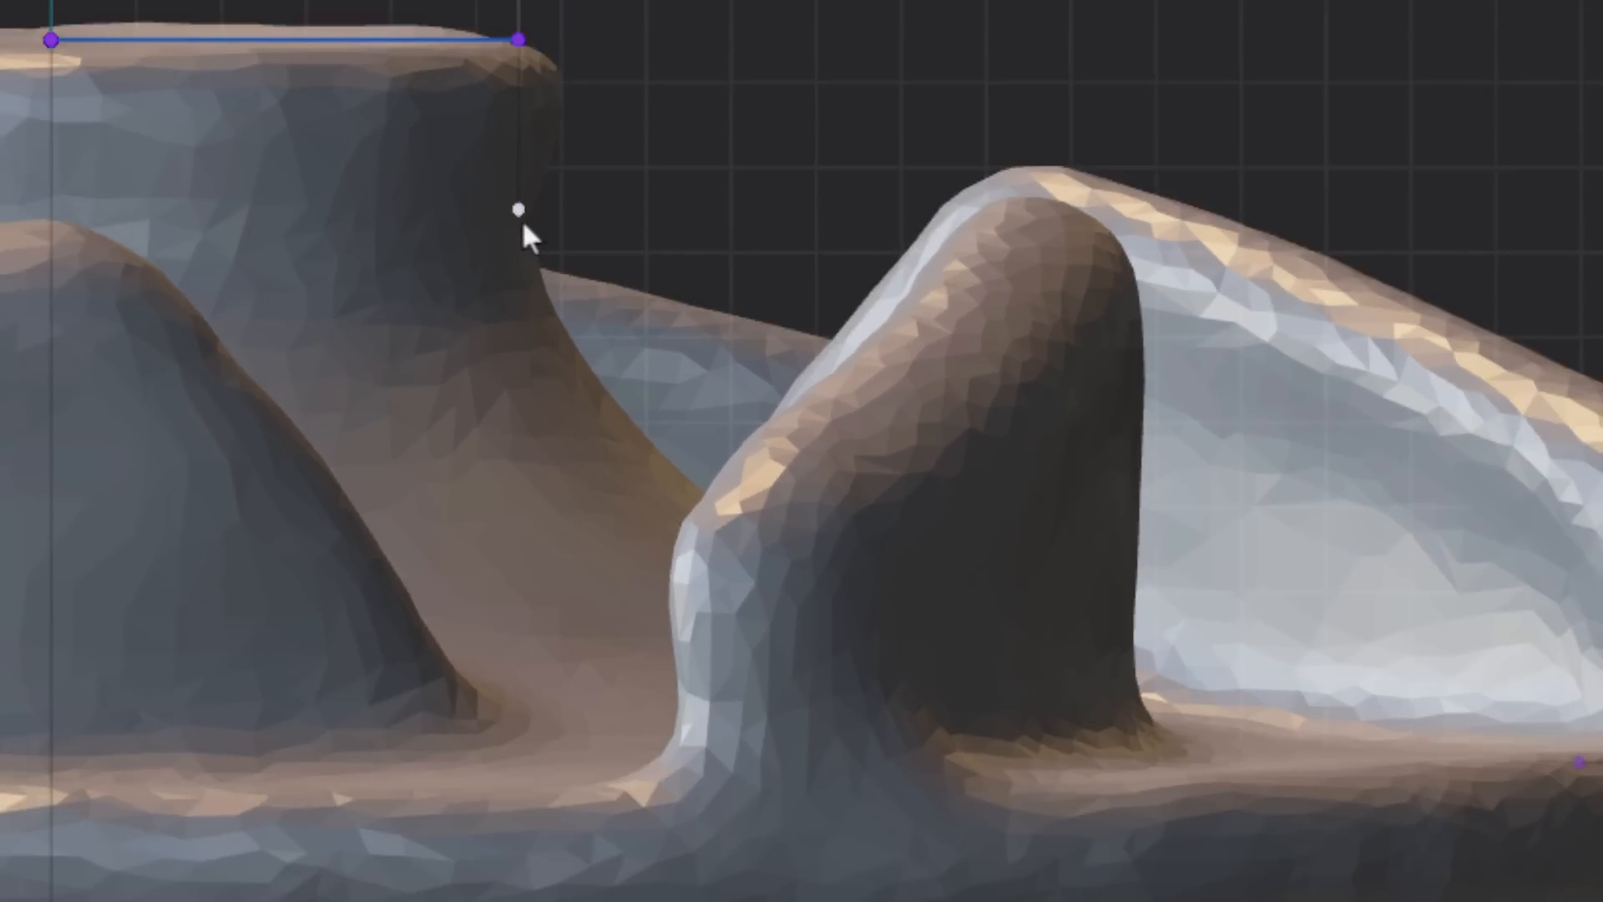
- Shorten the hub's vertical side line by moving its lower endpoint up along the Z axis
click(523, 219)
key(g)
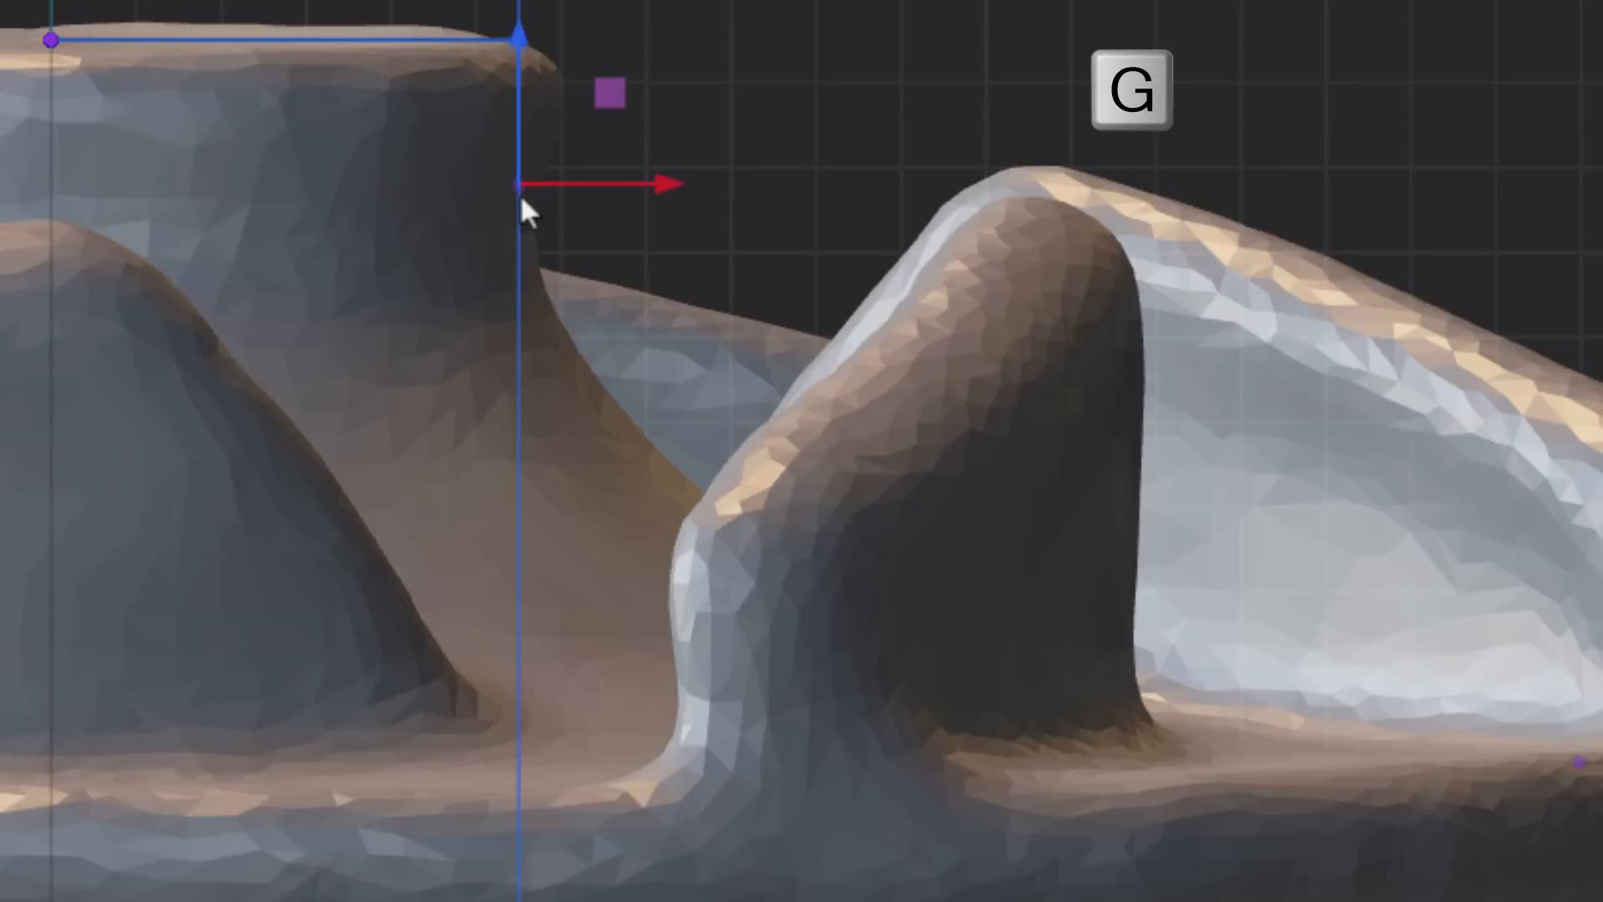
click(521, 180)
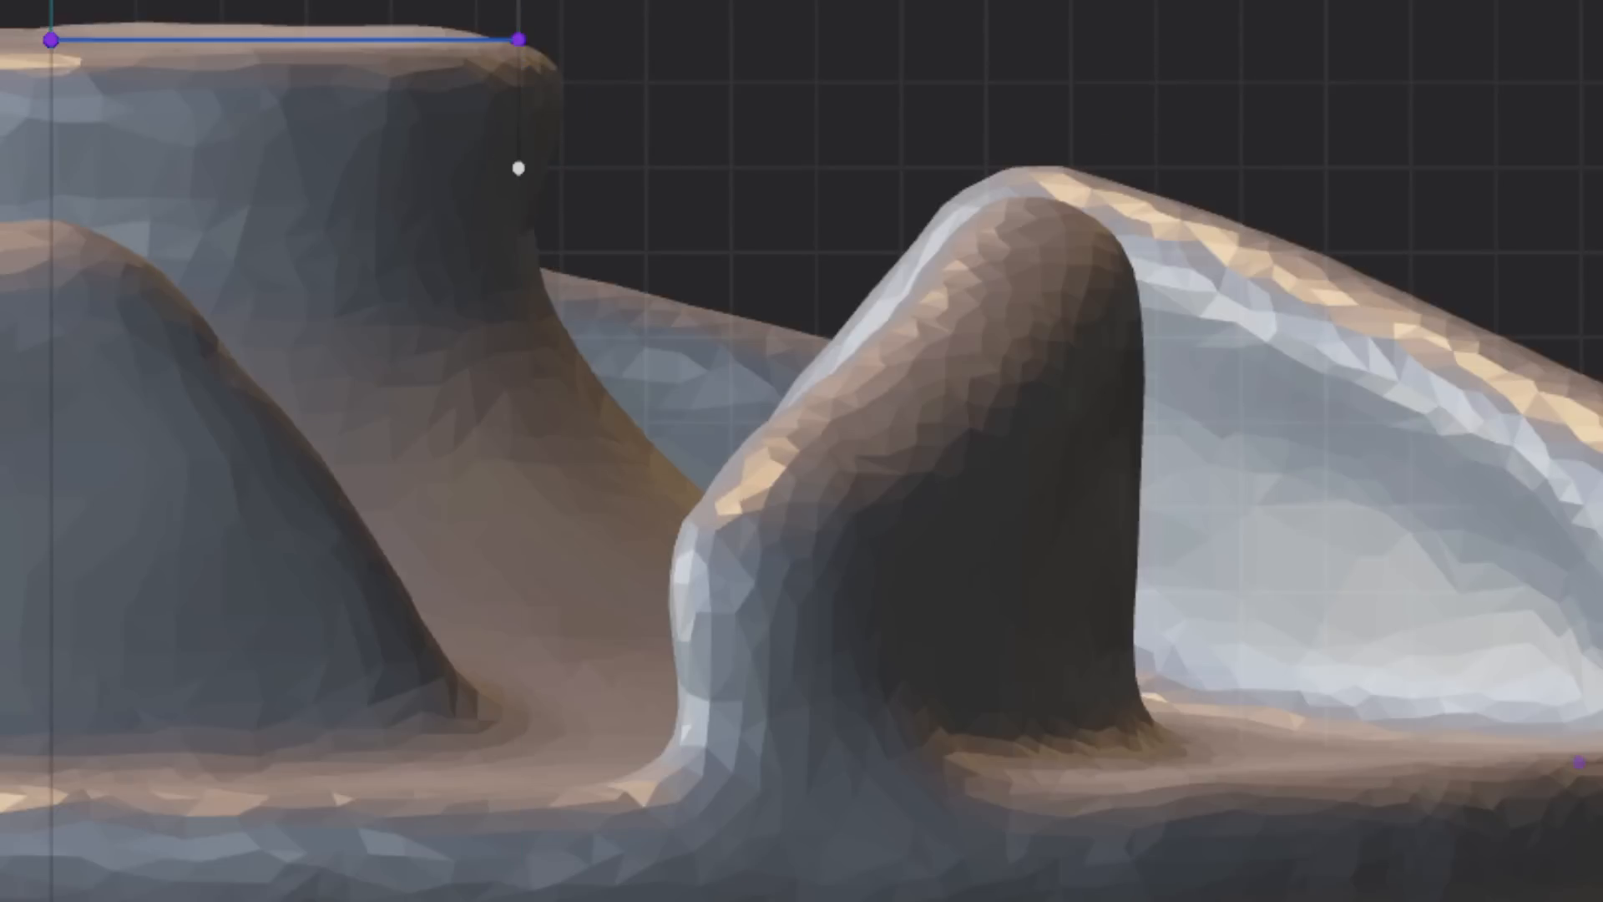
- Create a bridge curve between the hub side line's lower endpoint and the short rim line's inner endpoint, with G1 continuity at both ends
key(shift+a)
click(1579, 763)
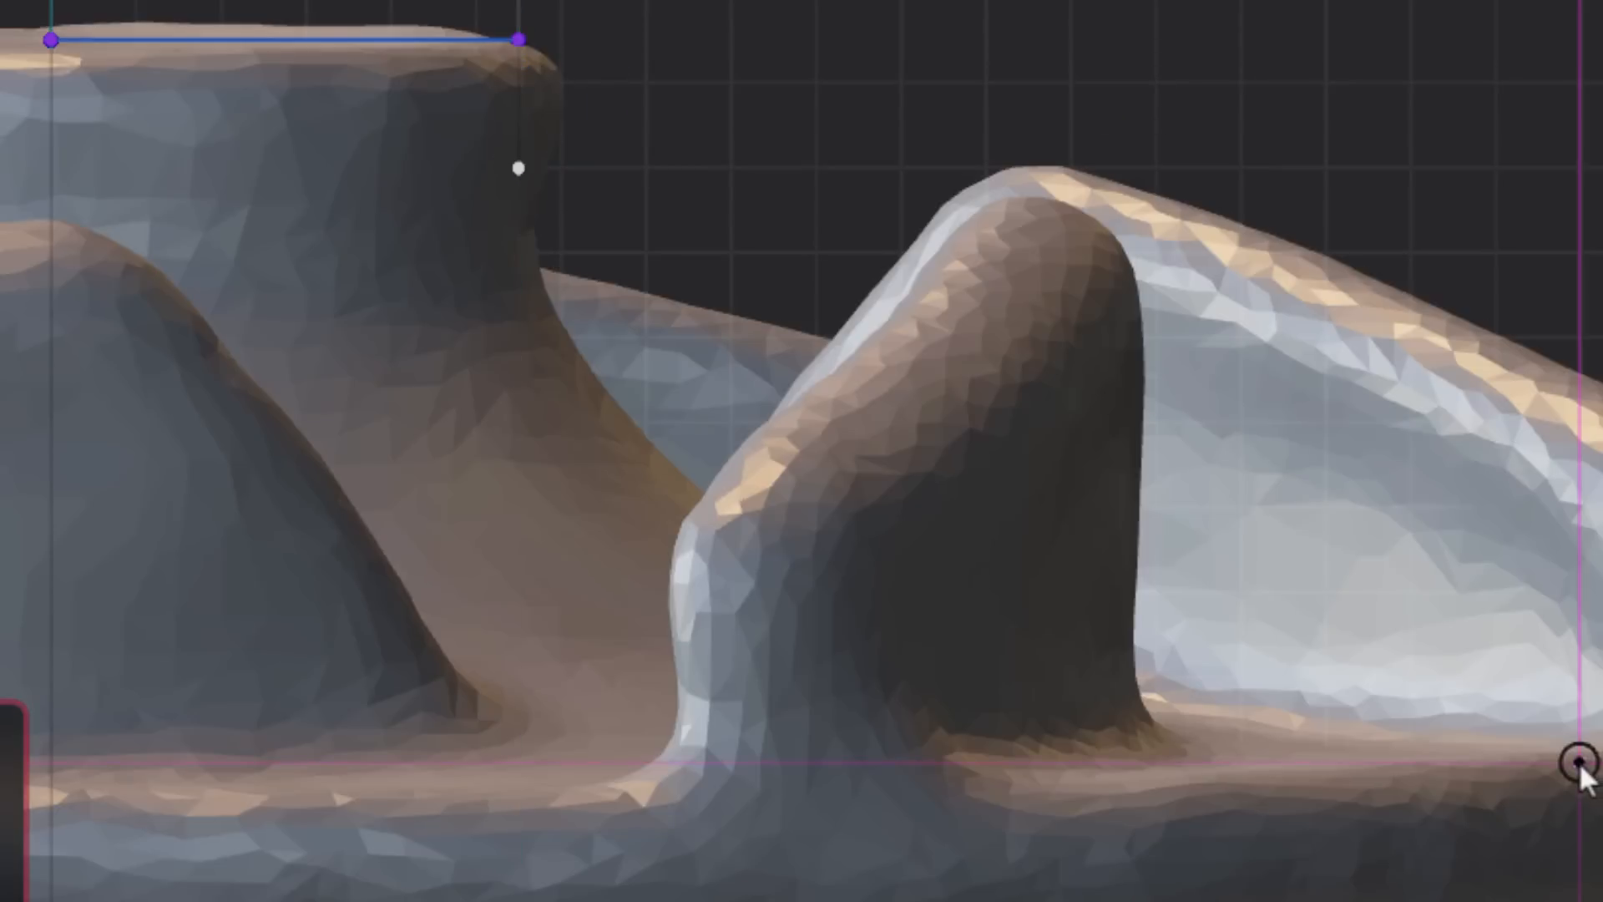
click(526, 194)
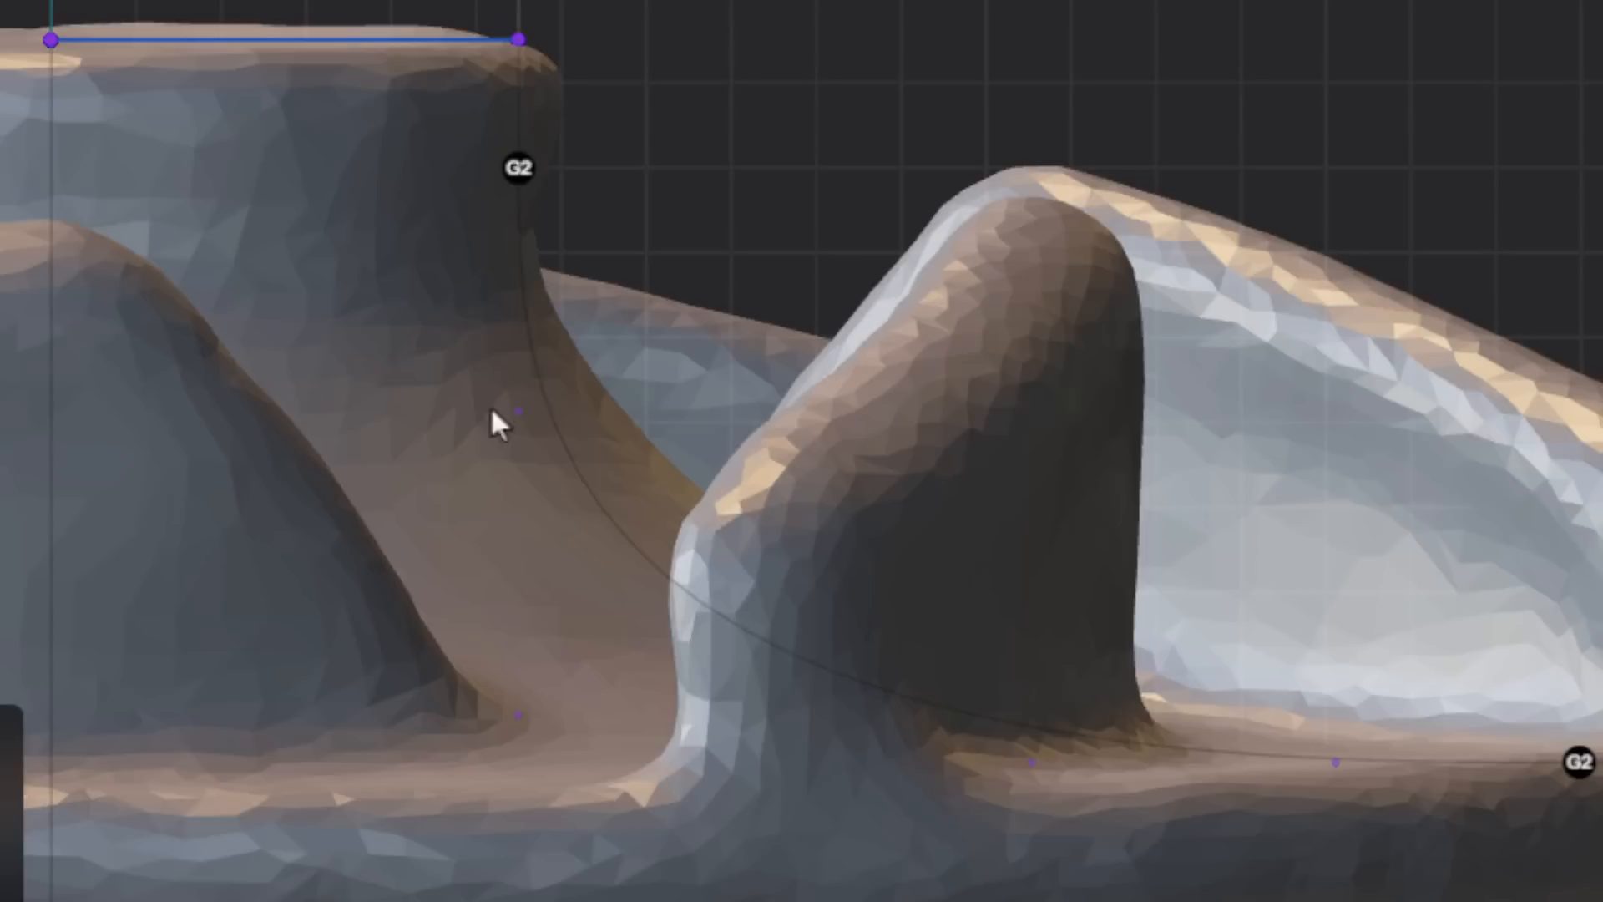
click(510, 166)
click(516, 169)
click(1577, 765)
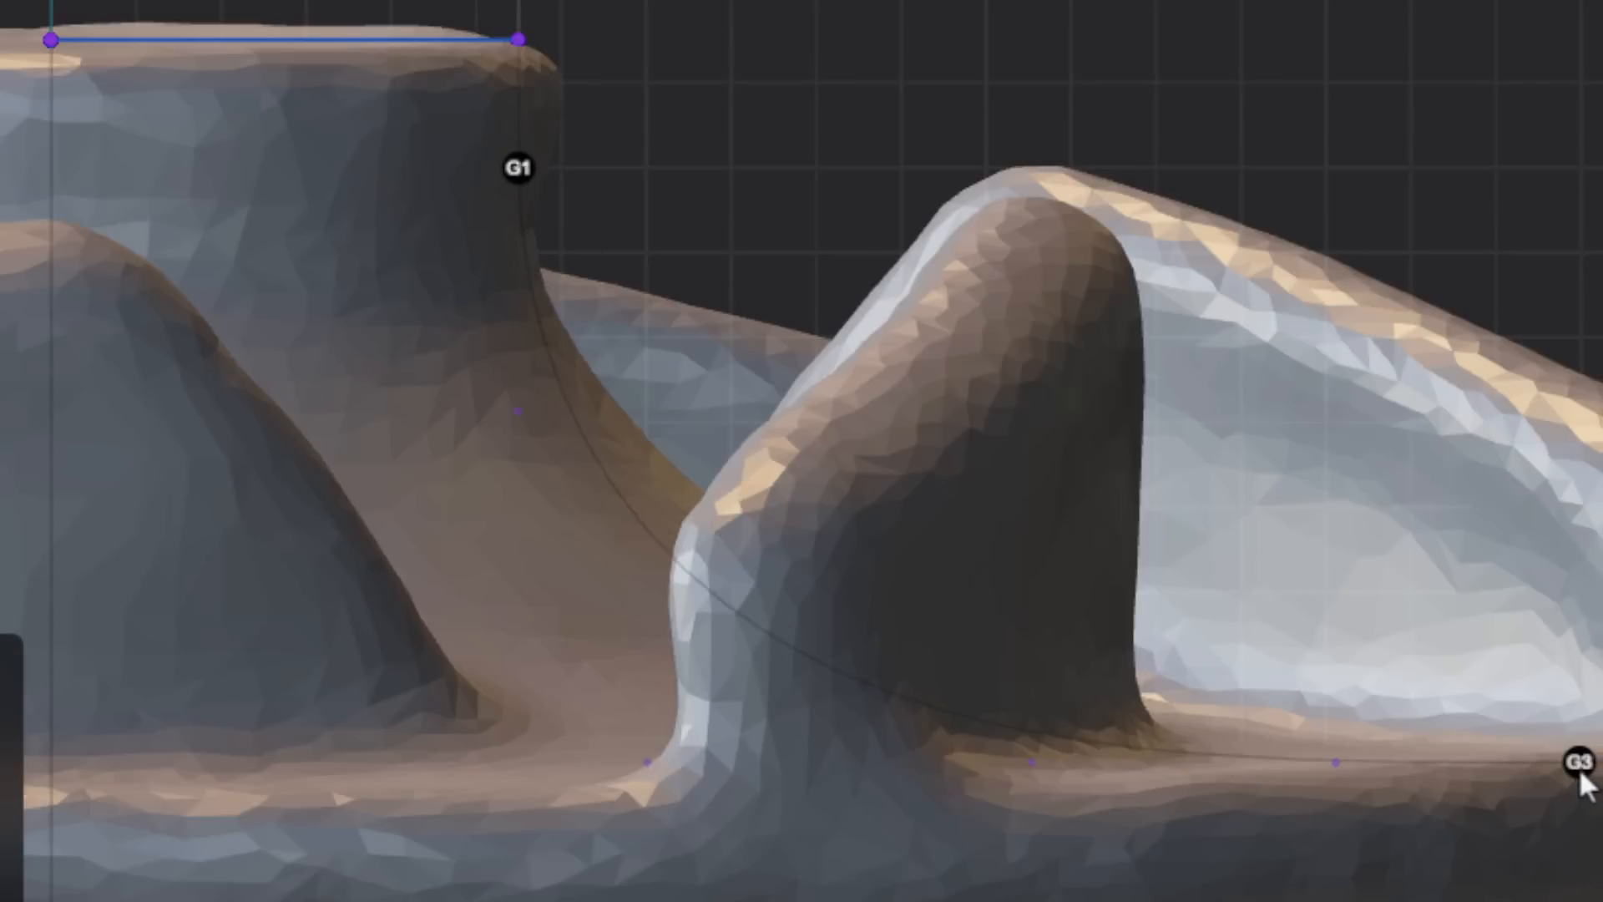
click(1577, 765)
click(1578, 763)
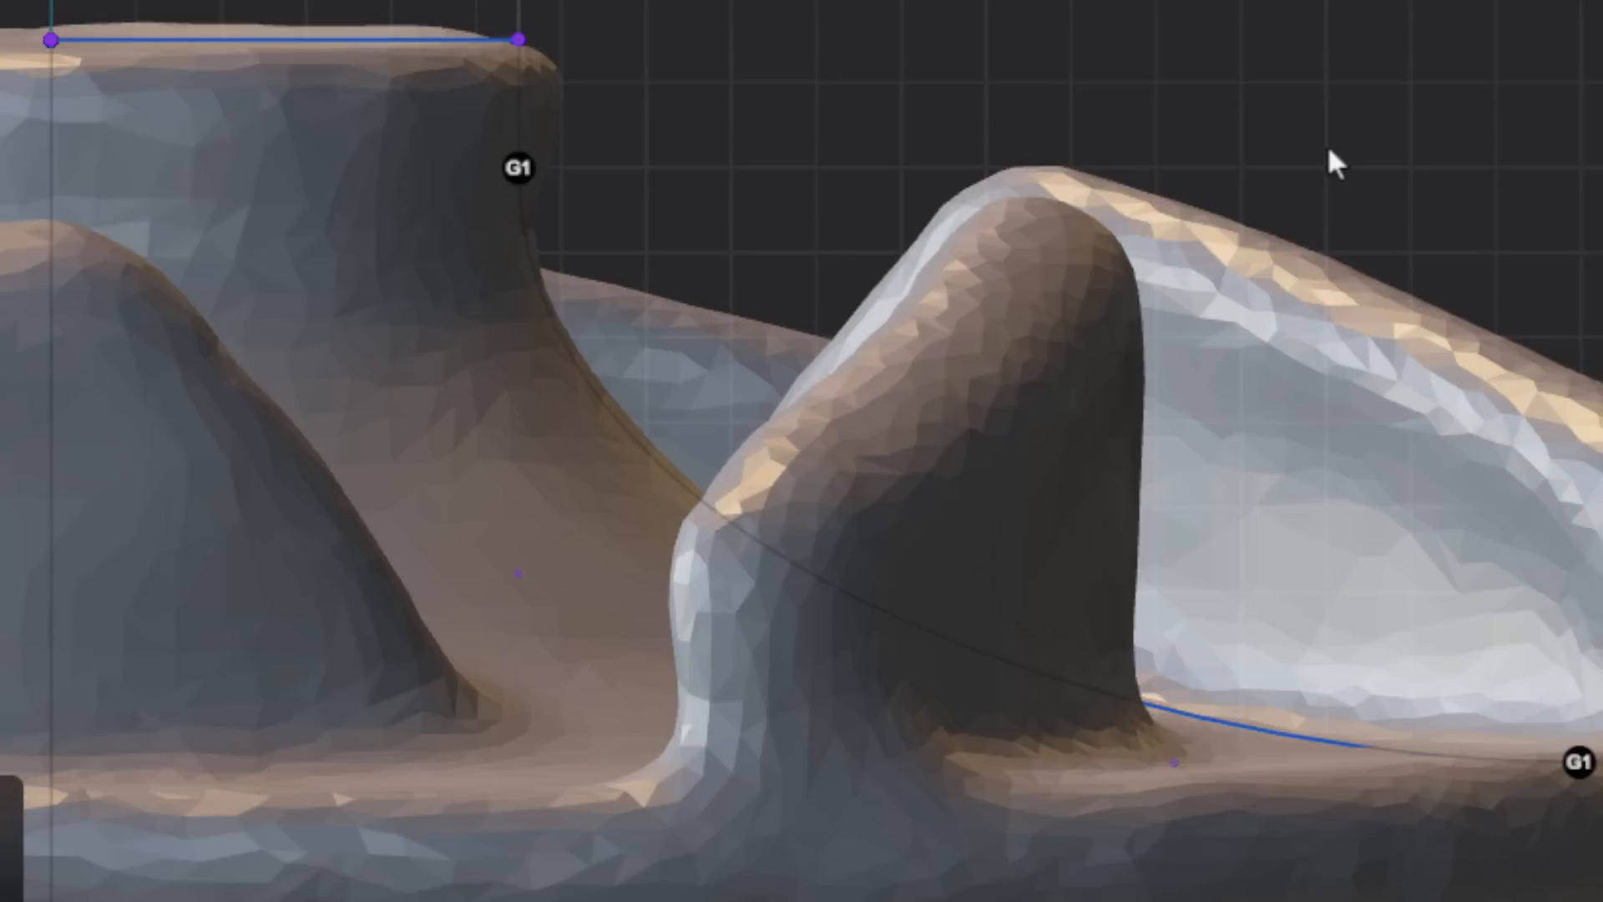
right_click(749, 2)
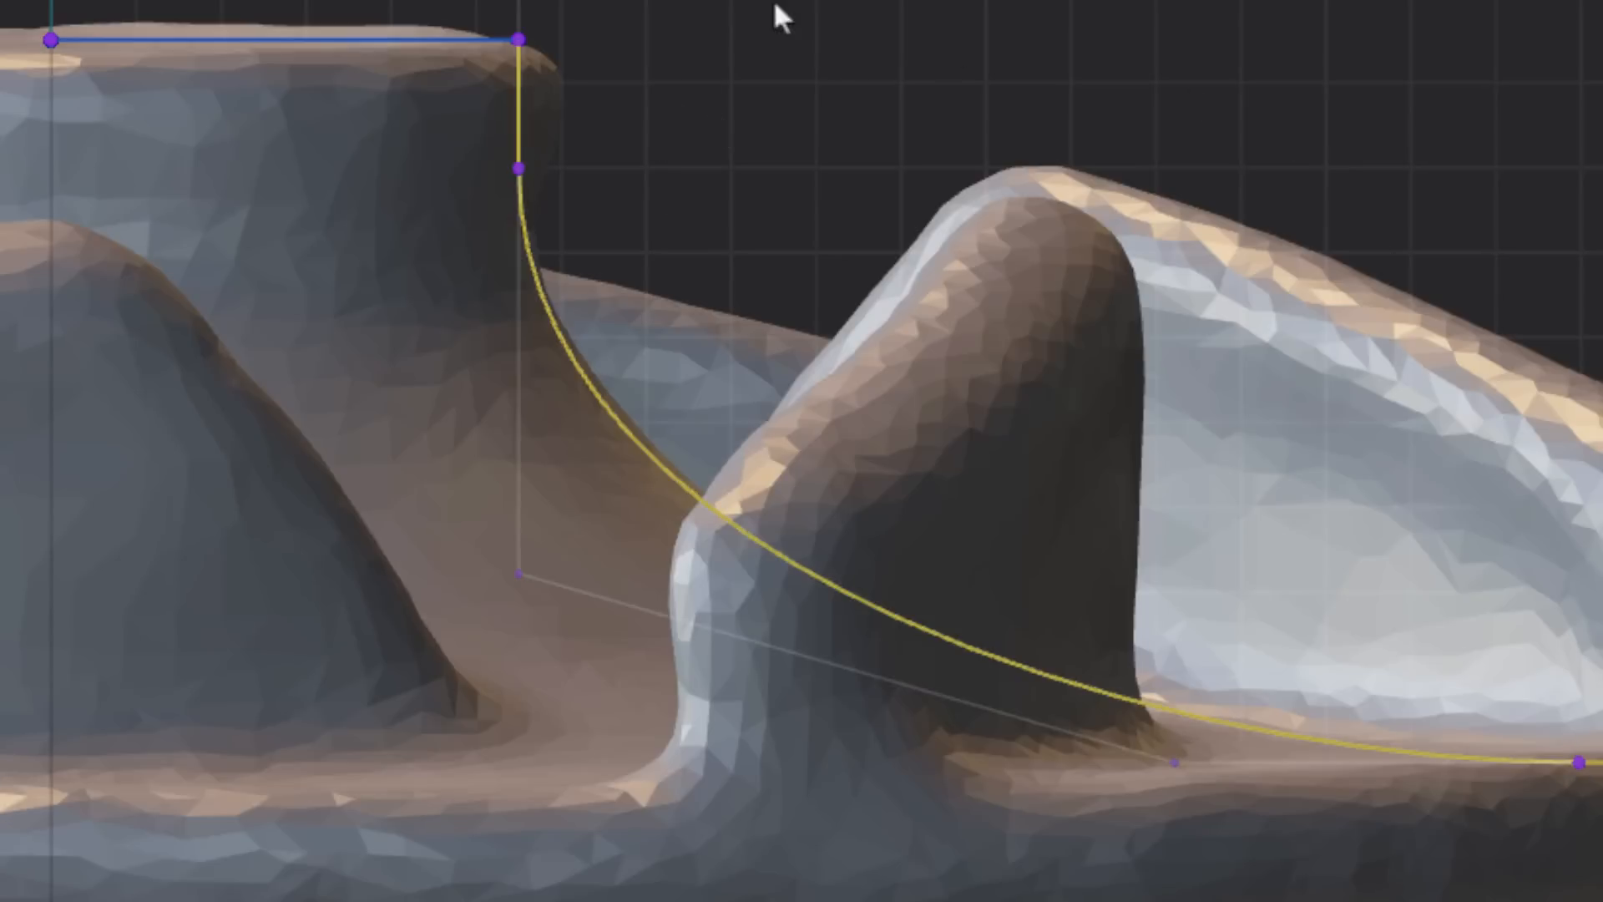
key(Escape)
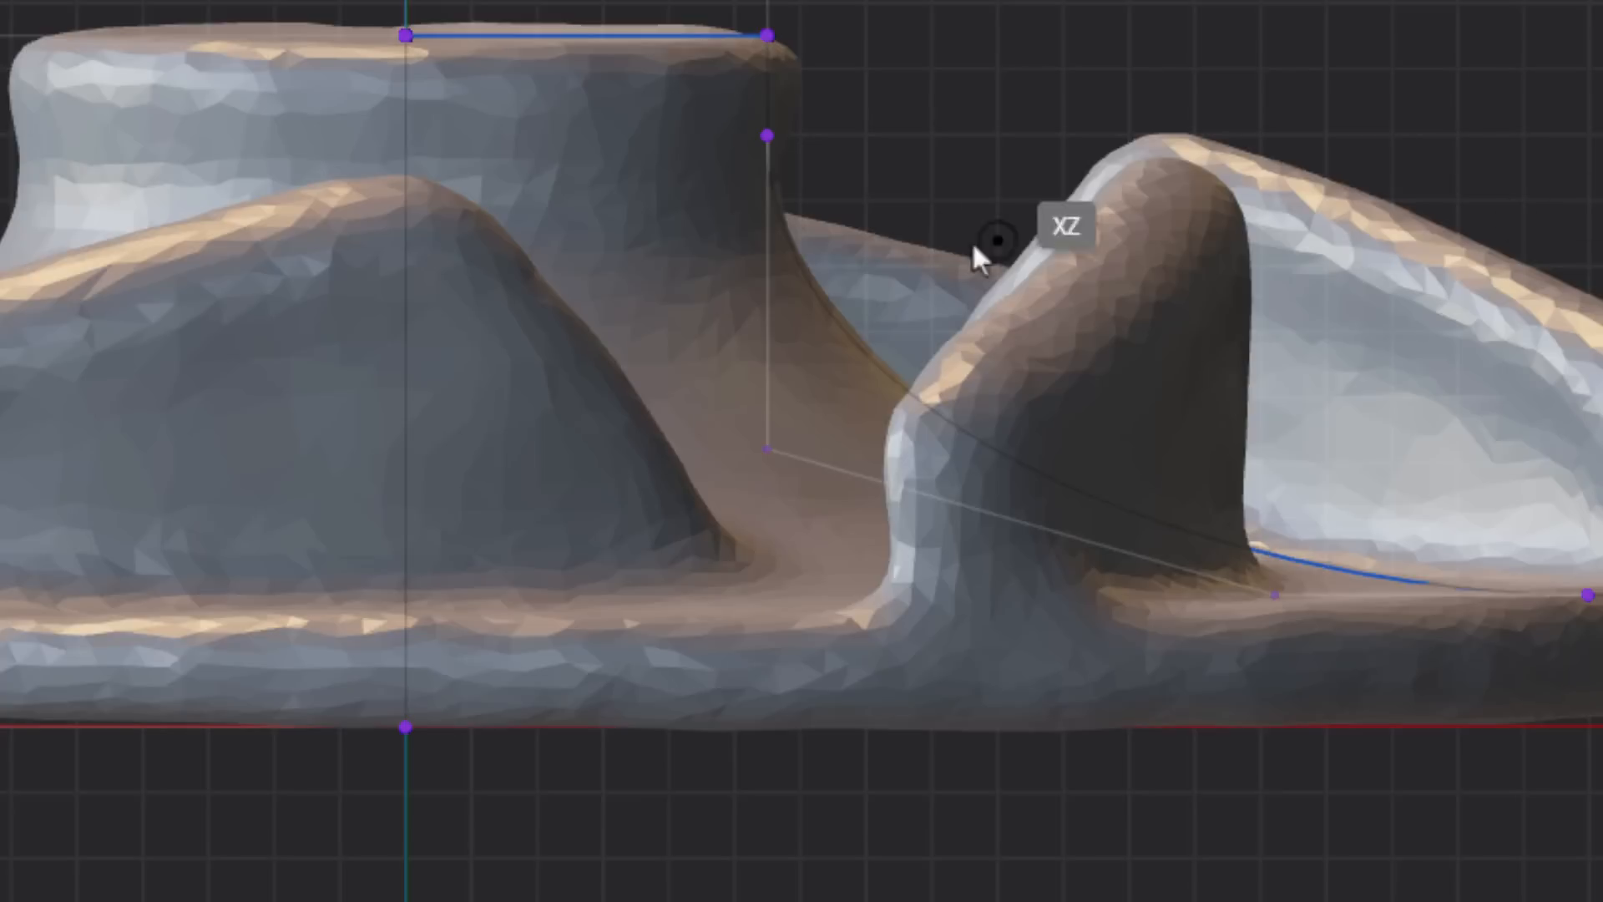
scroll(725, 186, up, 2)
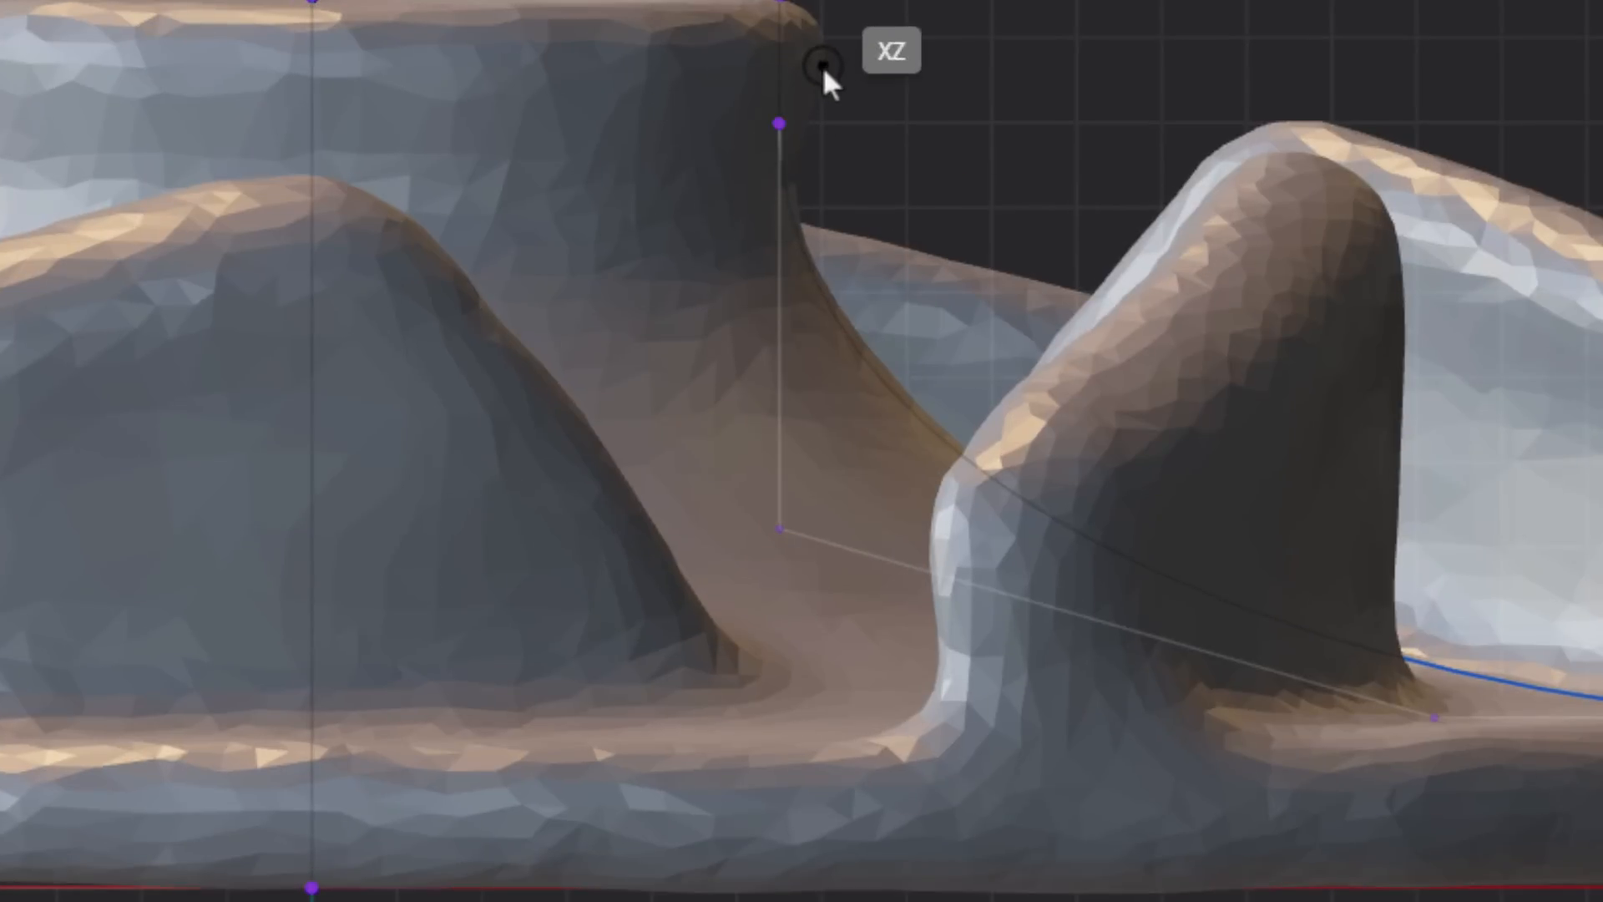
scroll(852, 117, up, 2)
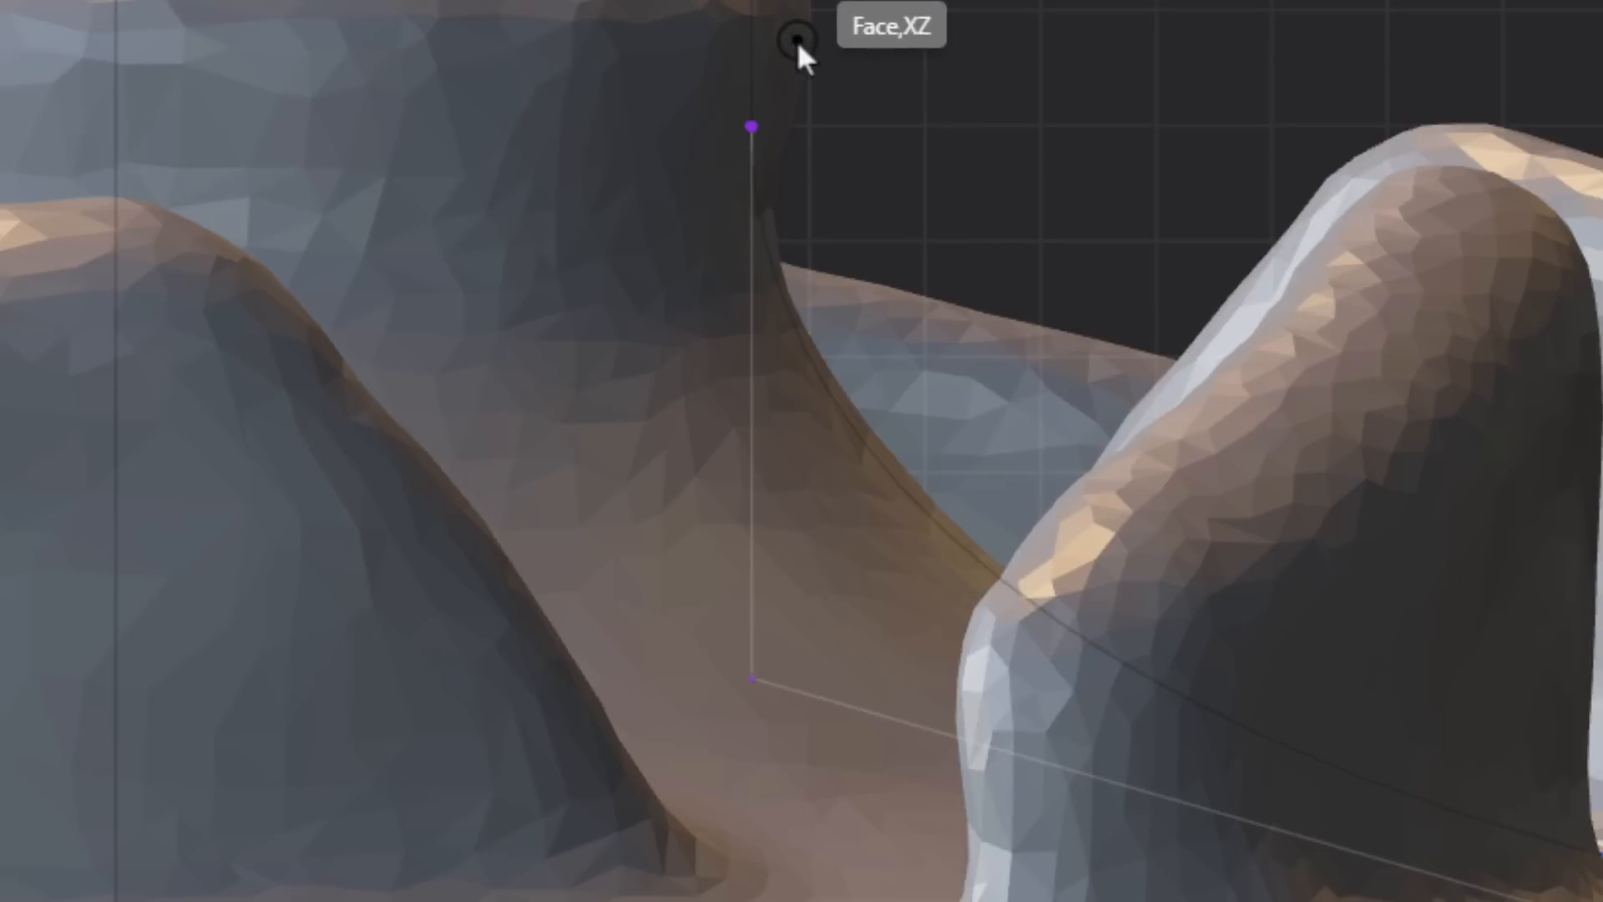
- Try tracing the contour from the hub's upper edge down to the base plate with a five-point spline, and delete it
click(798, 42)
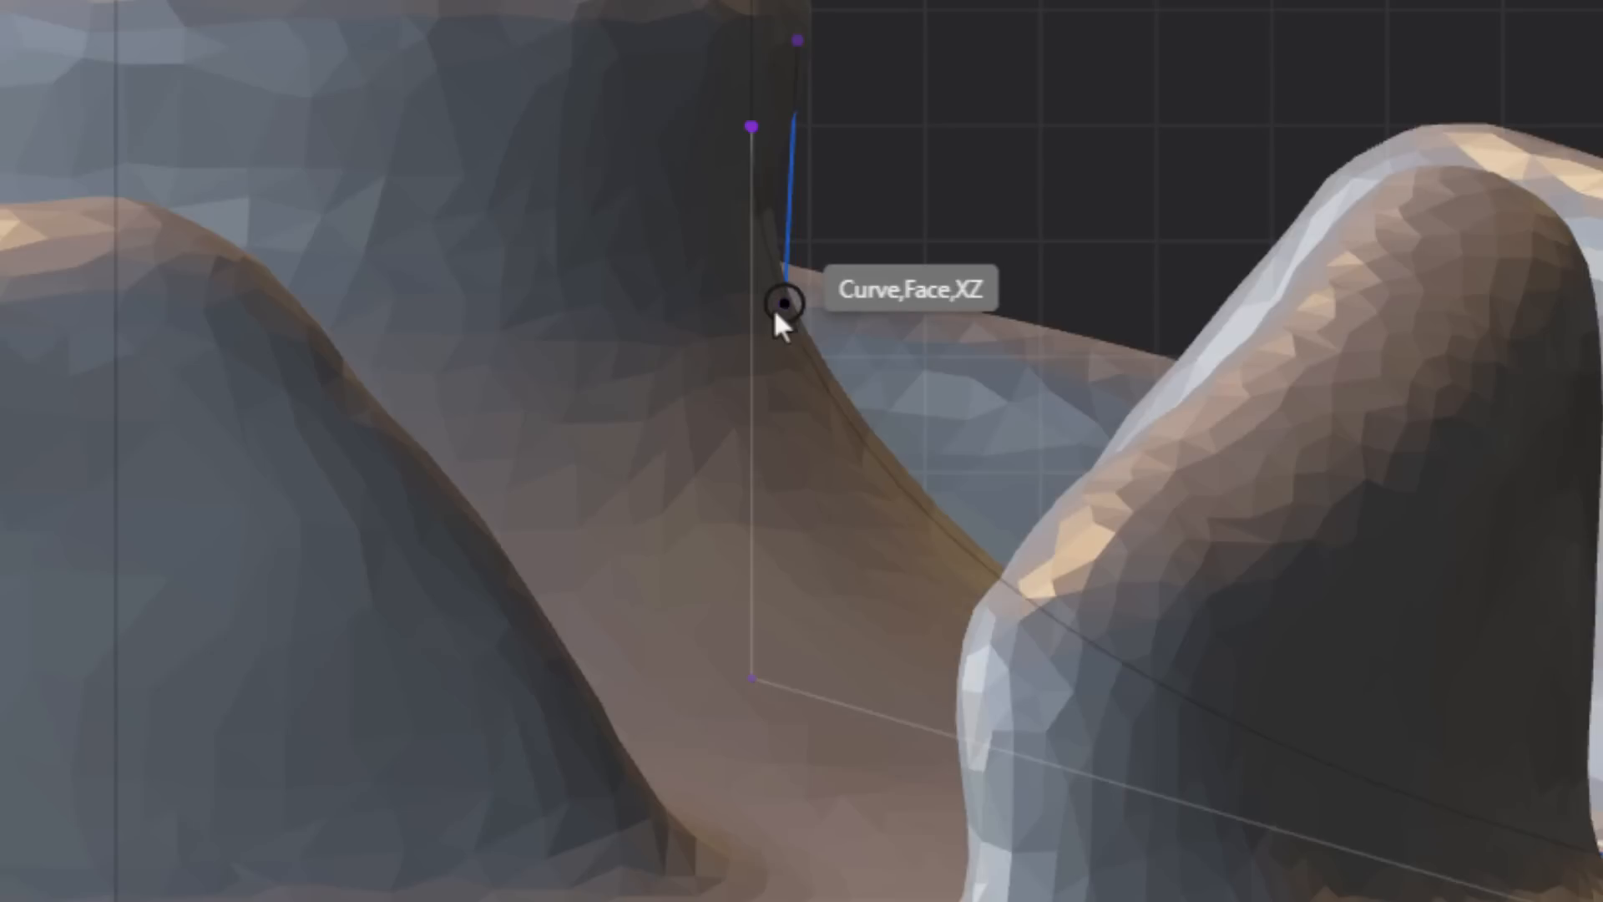
click(798, 384)
click(935, 589)
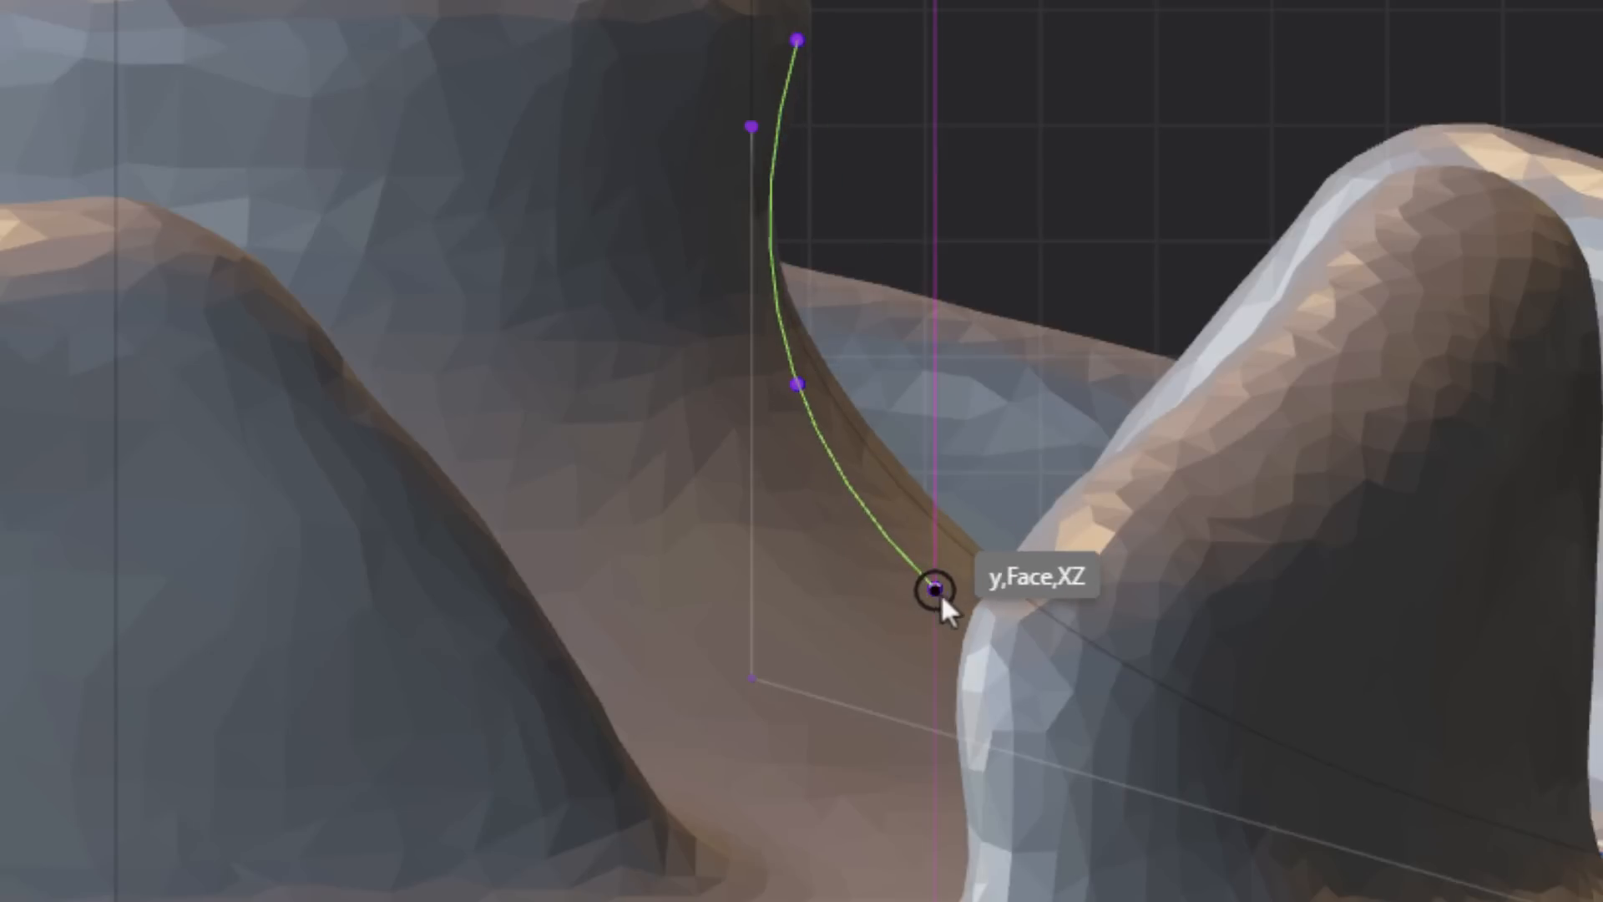
click(1286, 702)
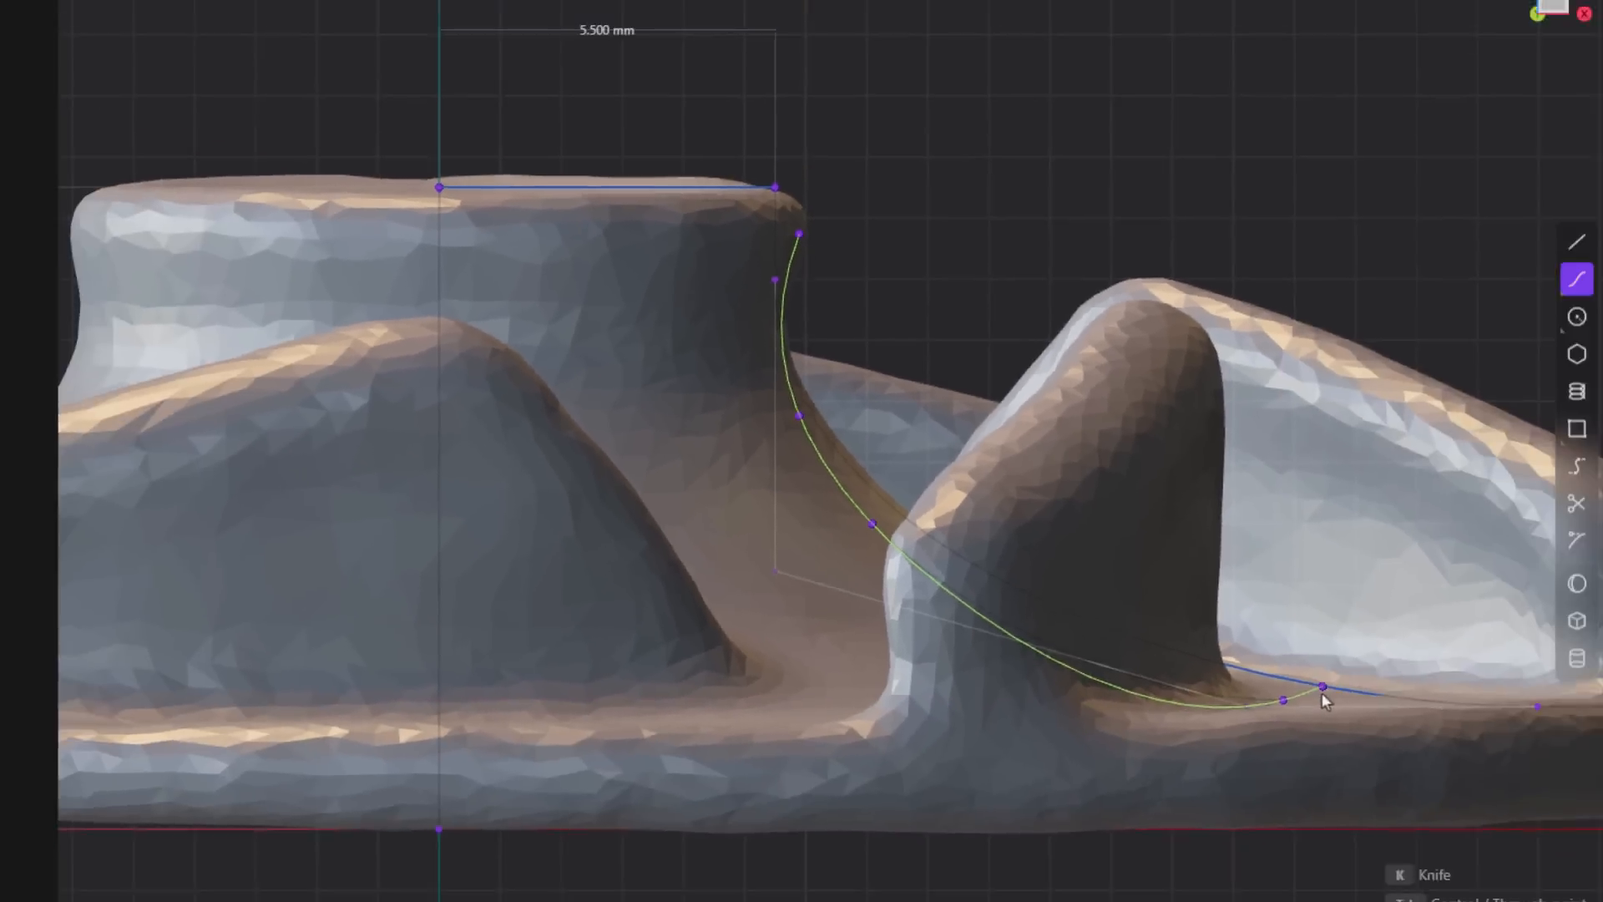
right_click(1322, 693)
scroll(1342, 335, down, 5)
middle_drag(976, 414, 798, 444)
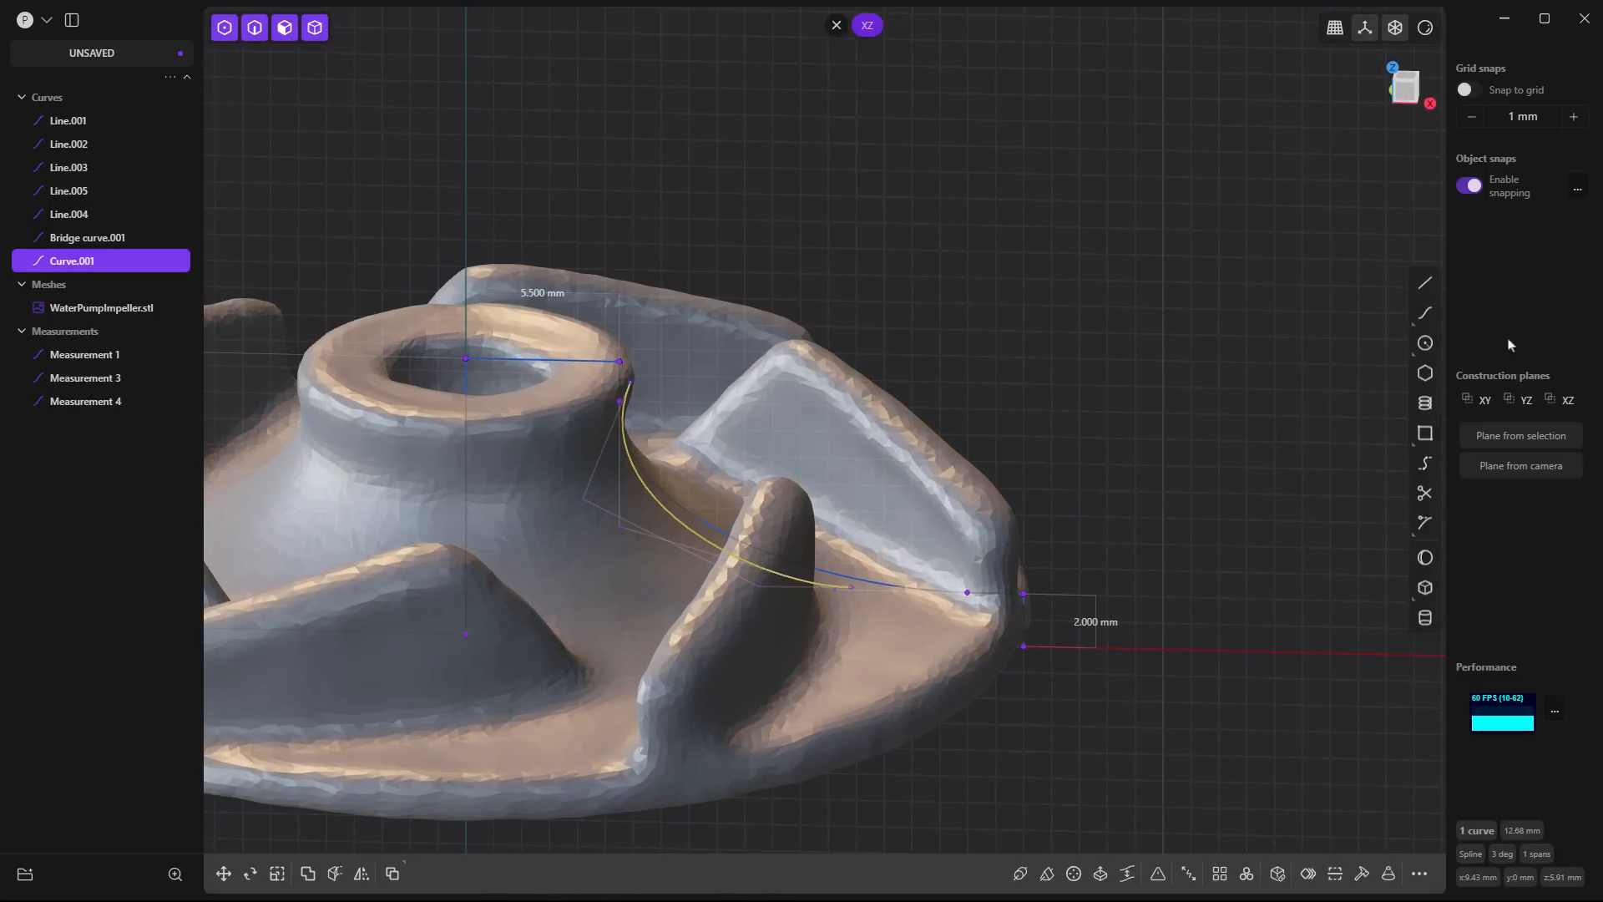
key(Delete)
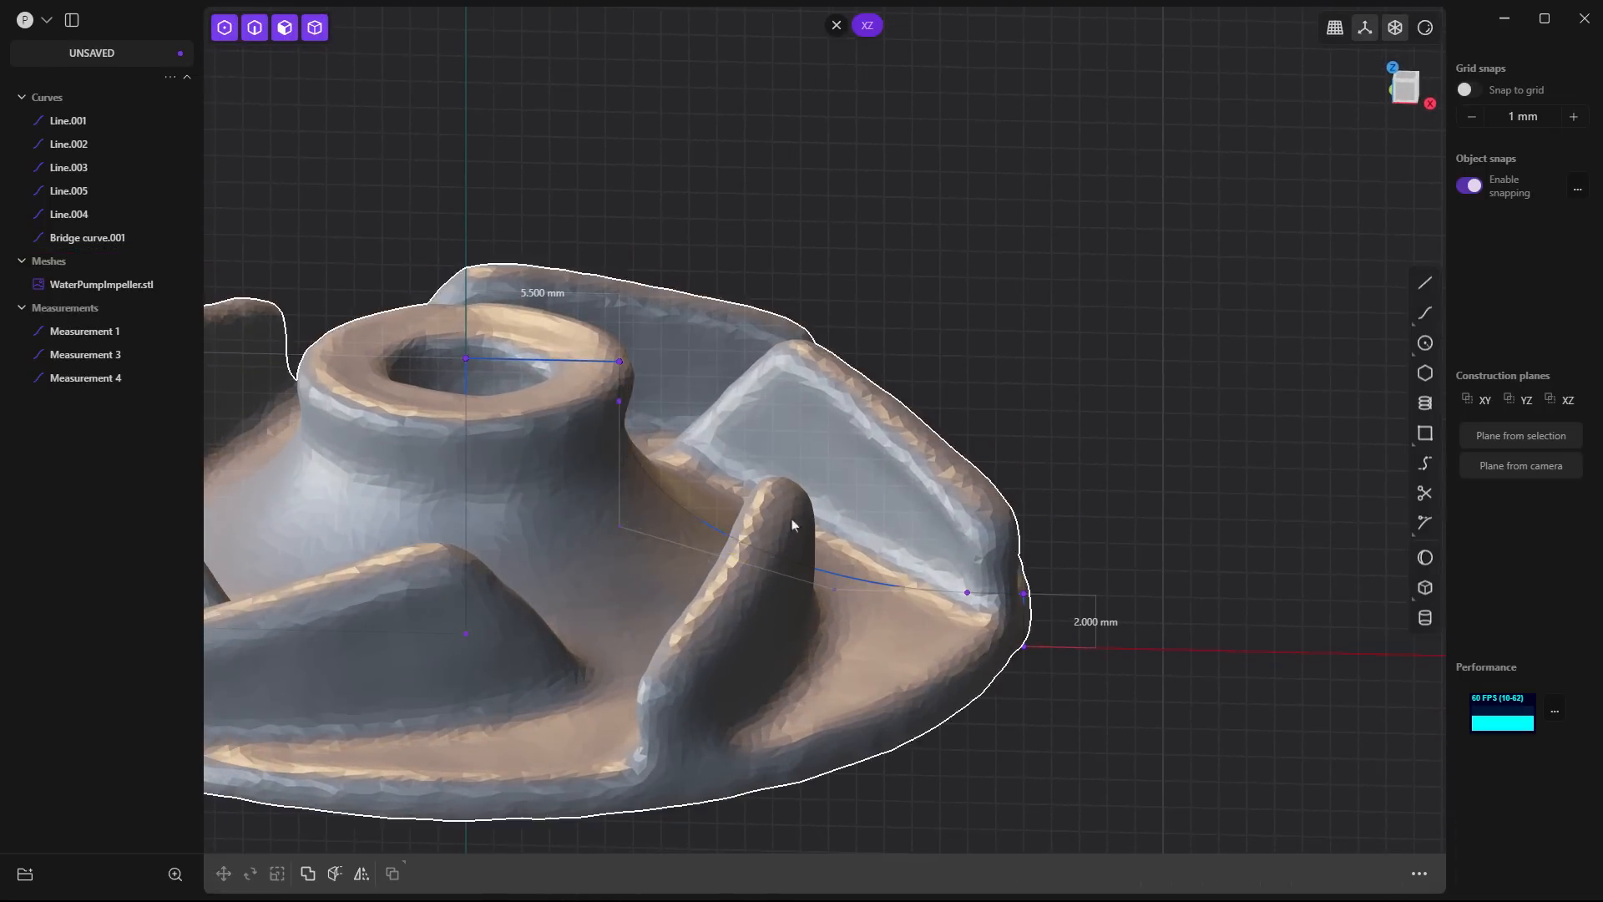
- Examine the bridge curve against the impeller scan from the front and from below
click(1567, 400)
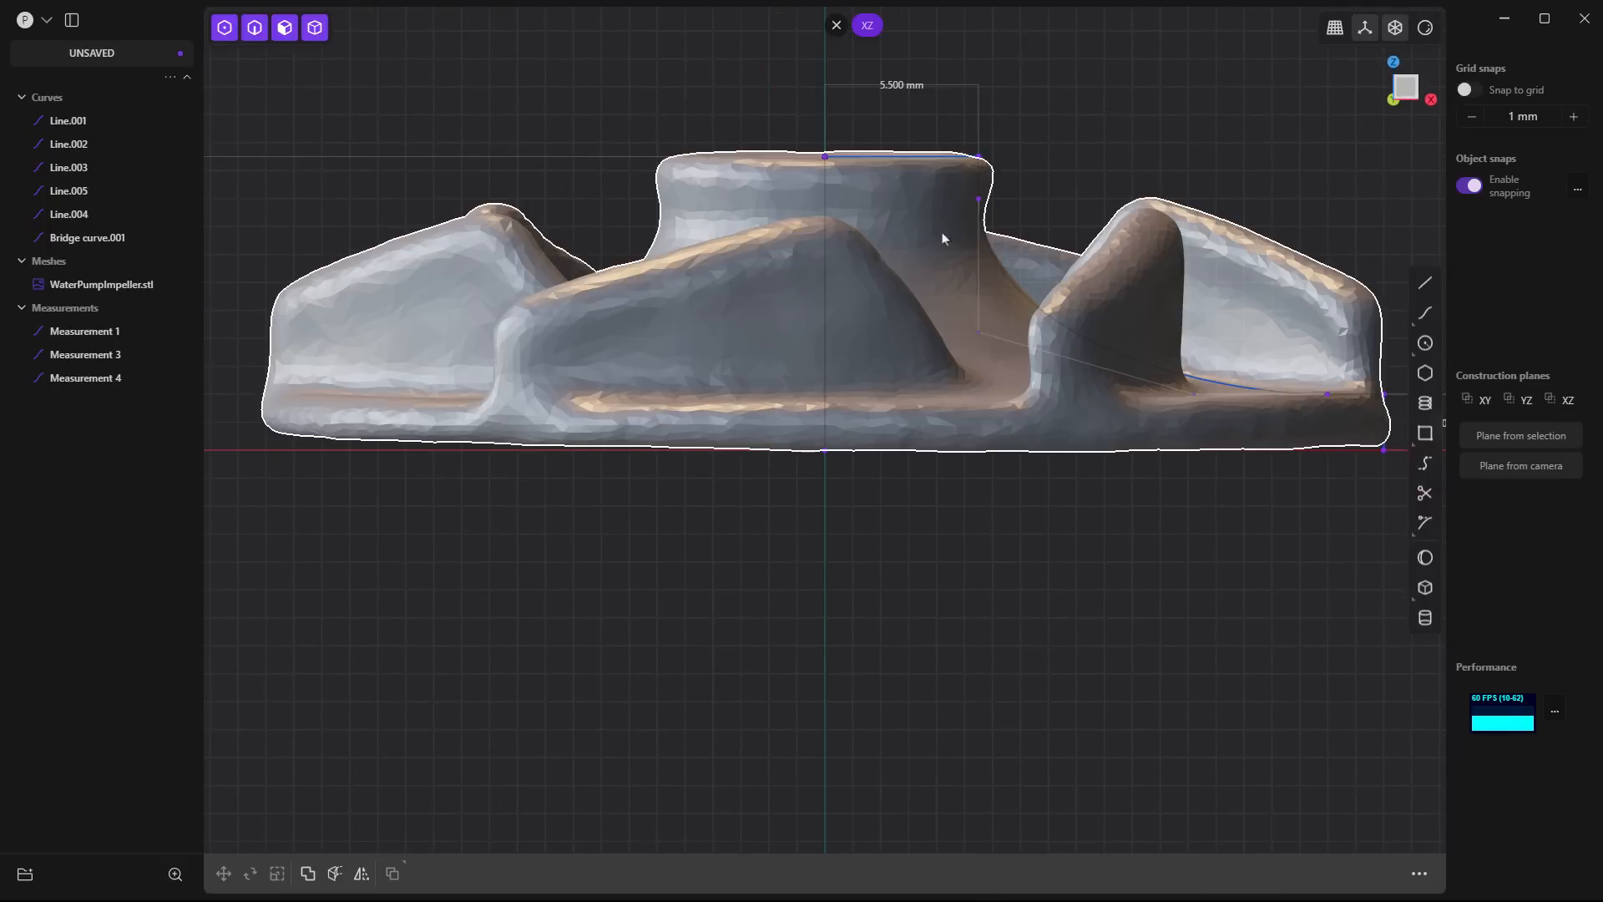
shift+middle_drag(1238, 547, 952, 635)
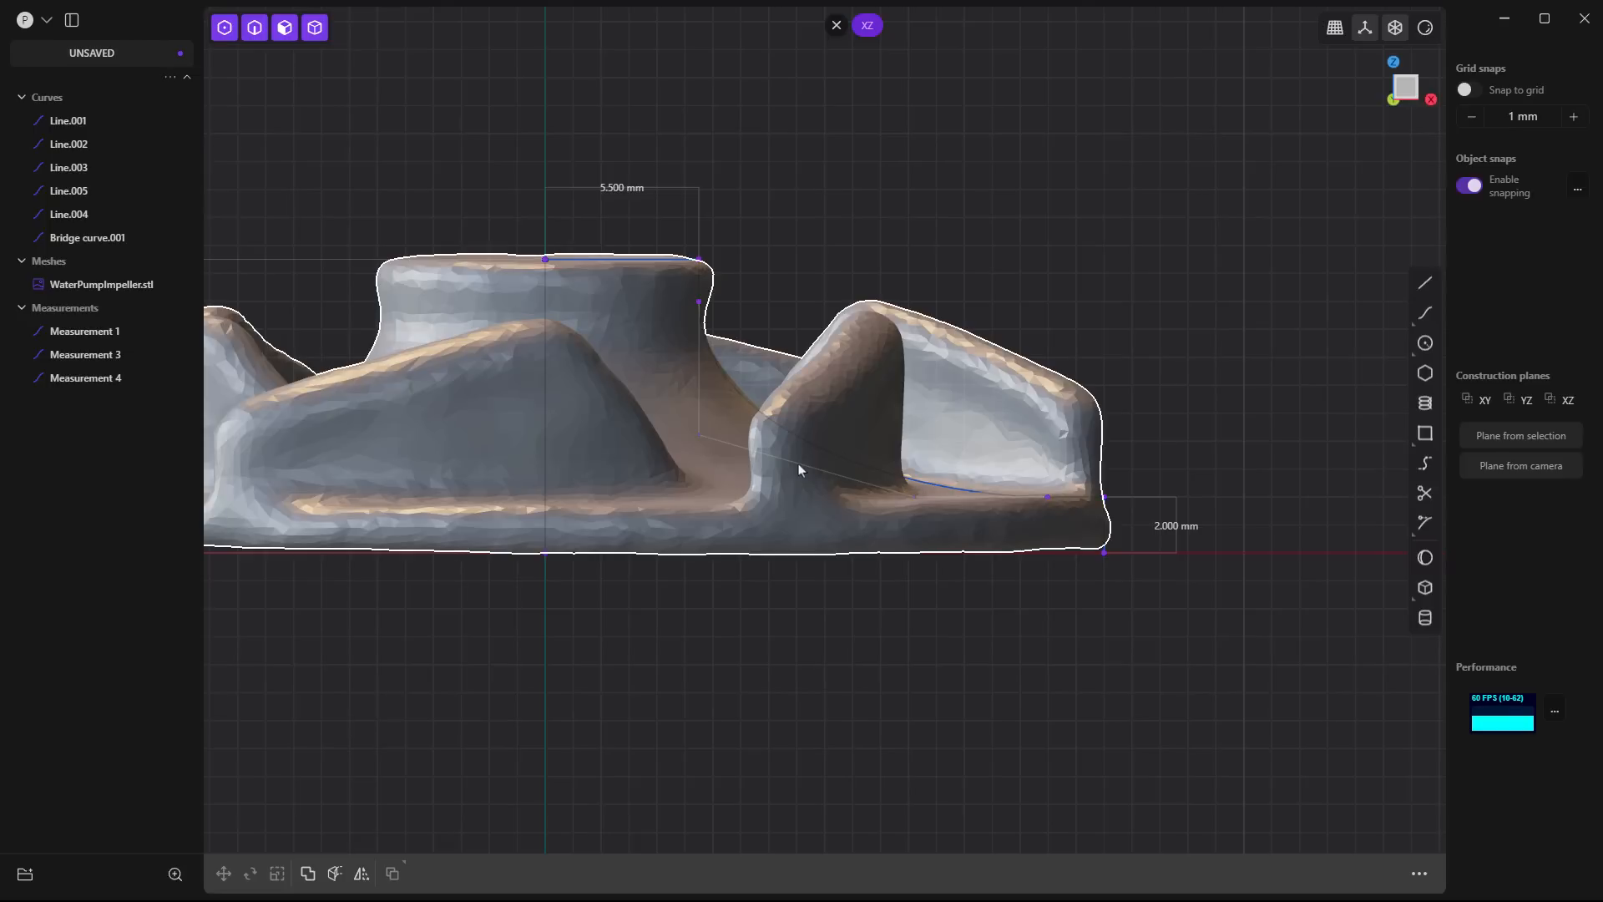
middle_drag(862, 593, 910, 525)
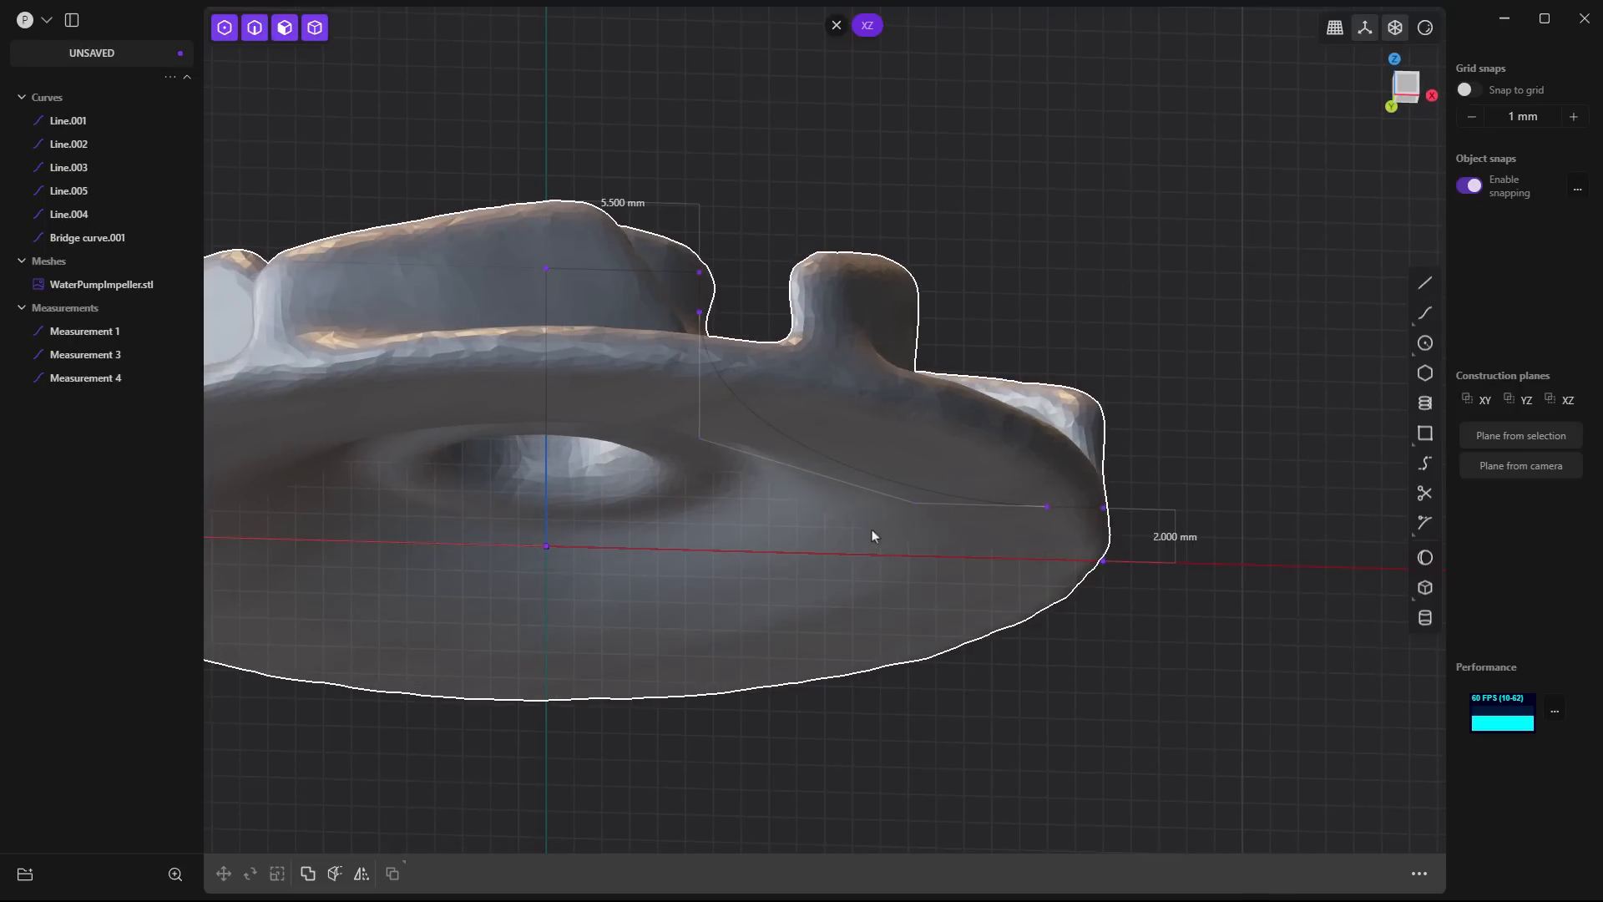
click(757, 421)
mouse_move(752, 434)
middle_down()
mouse_move(744, 479)
mouse_move(748, 440)
mouse_move(763, 449)
middle_up()
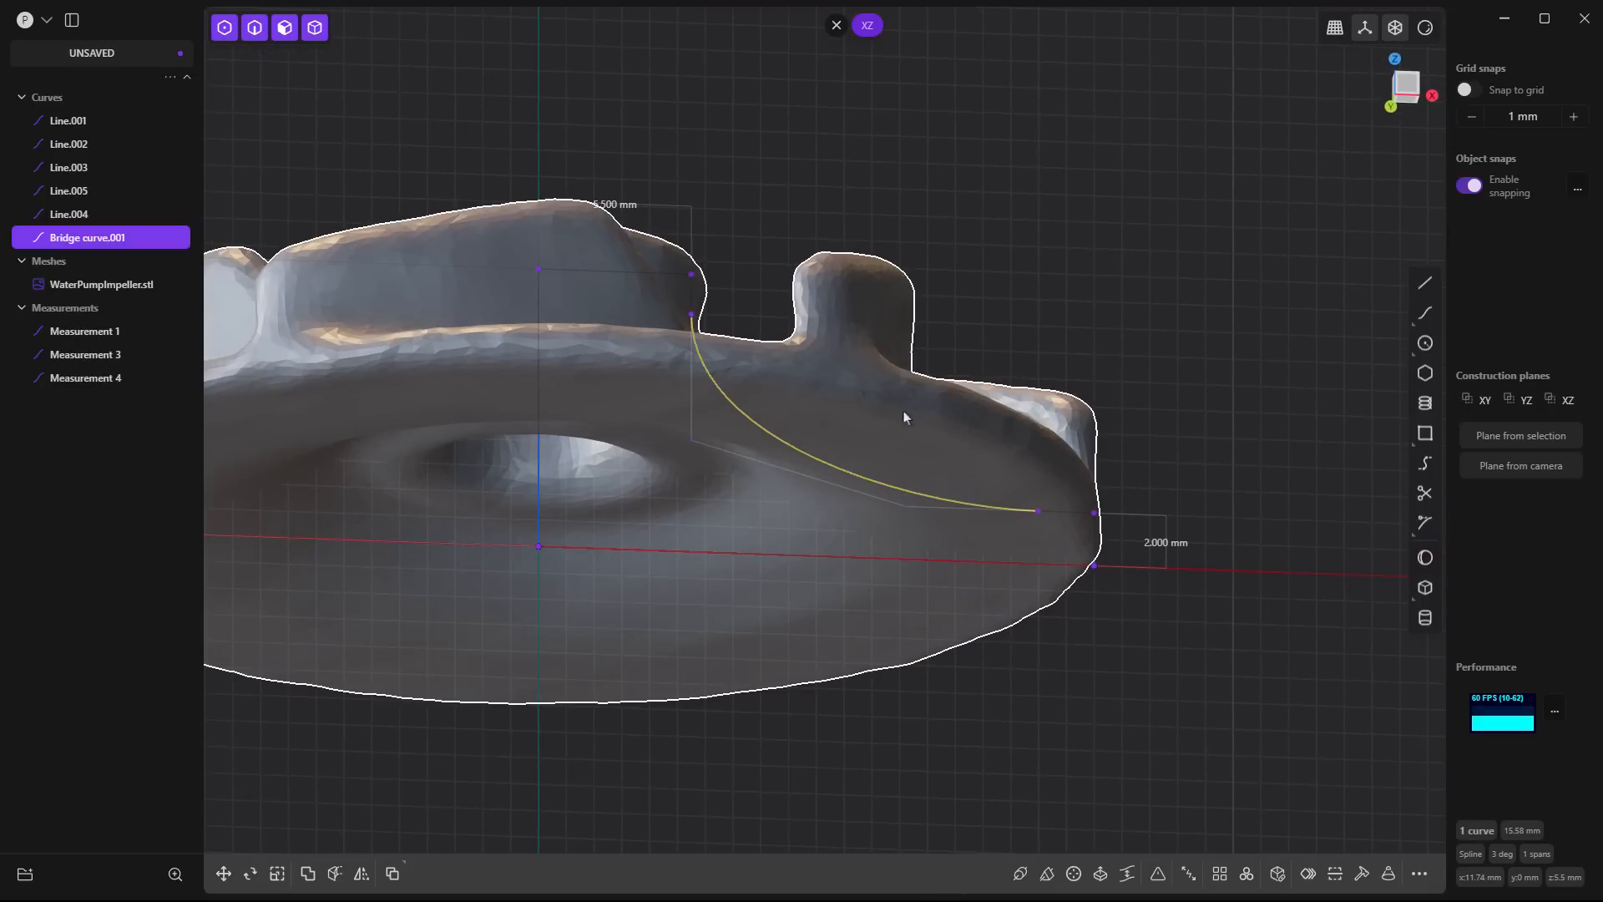
click(1300, 304)
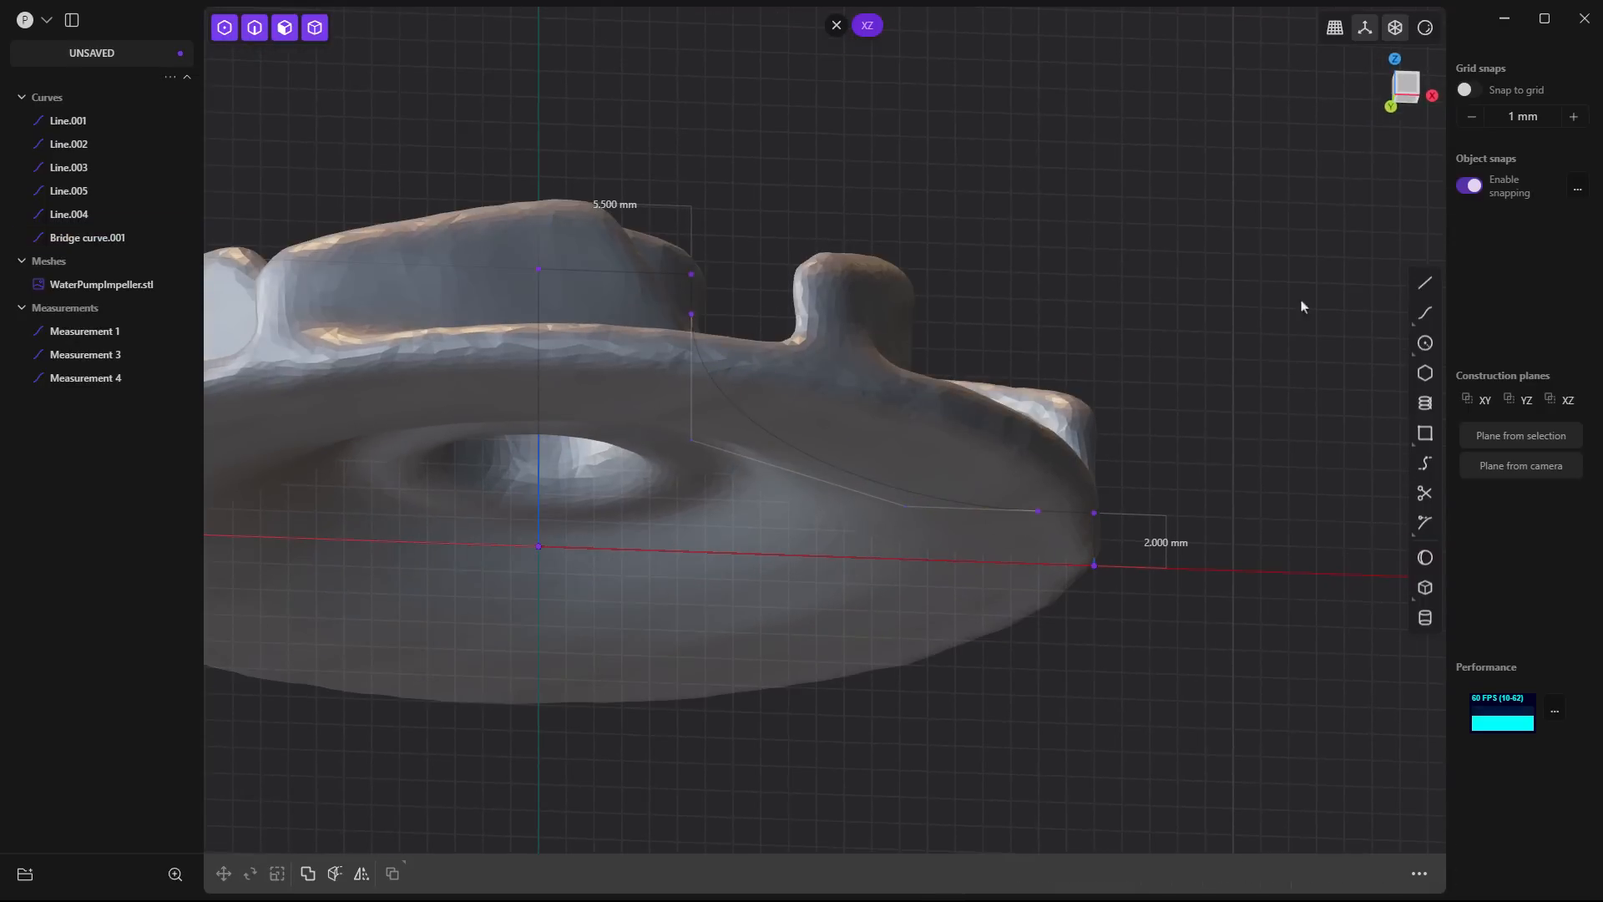
- Offset the bridge curve by -2.0 mm in the XZ plane to form the profile's lower contour
click(1568, 401)
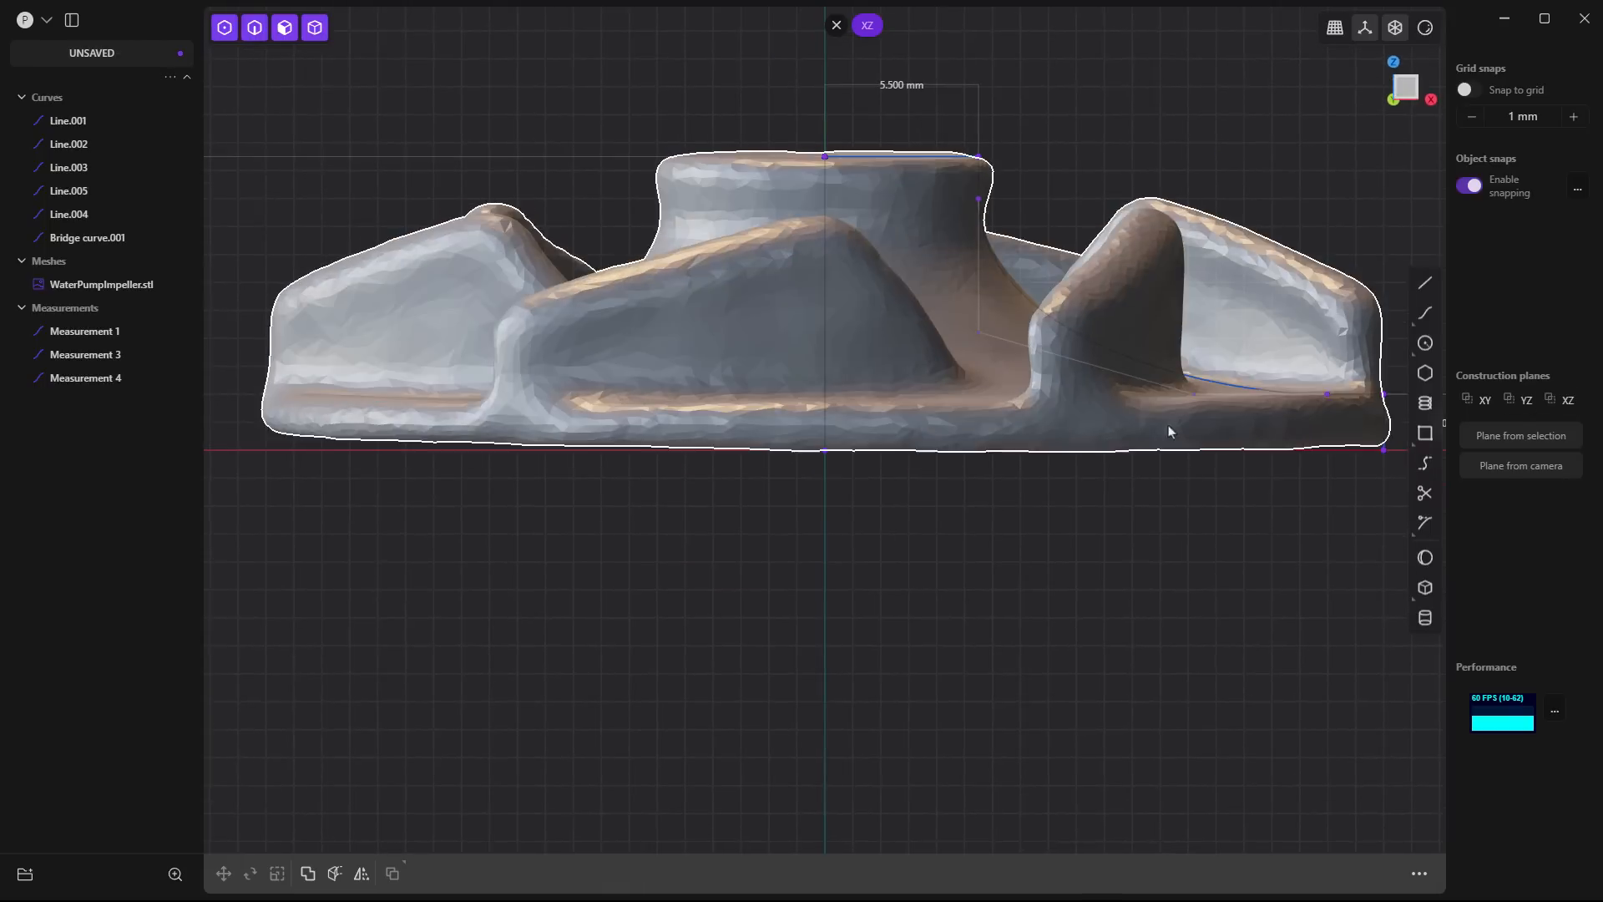
scroll(1024, 533, up, 3)
click(844, 499)
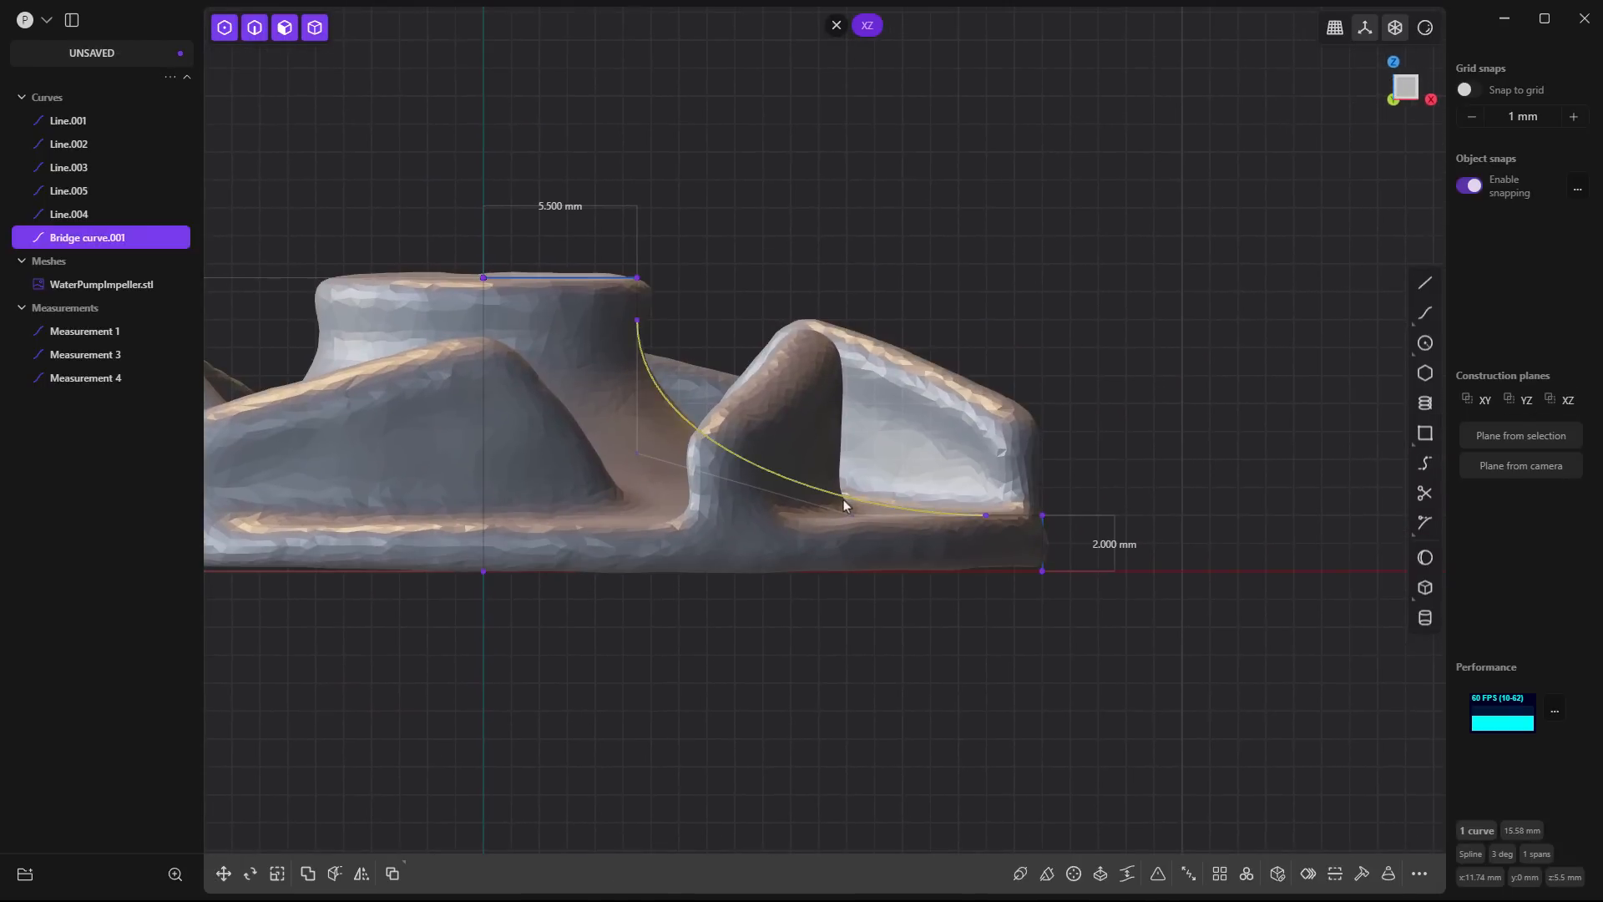
key(o)
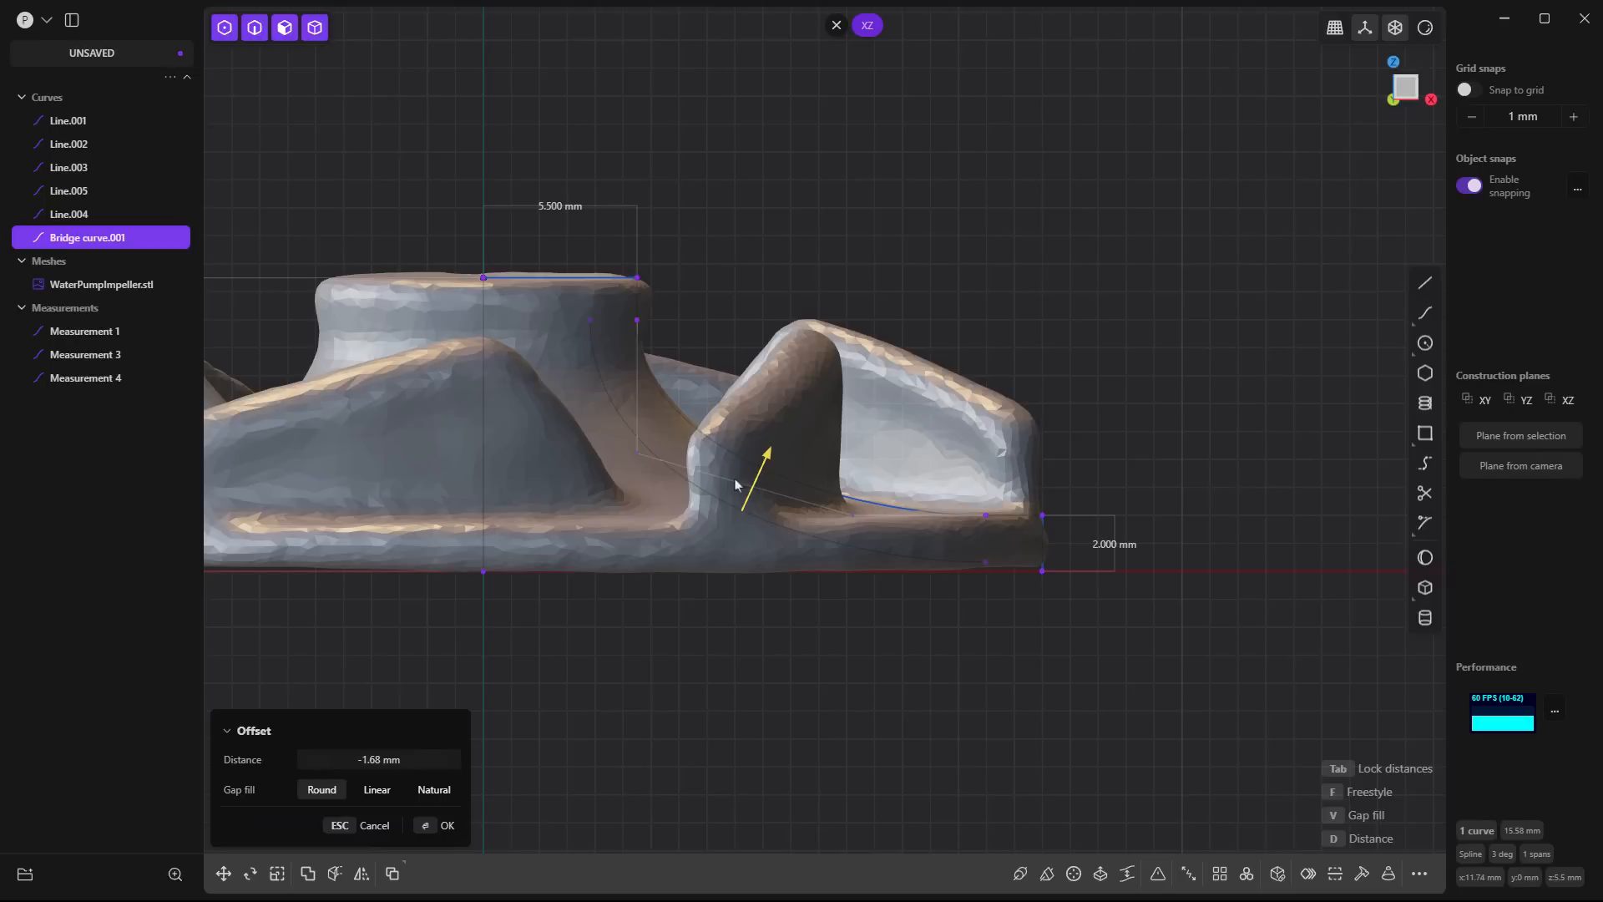
text(d-2)
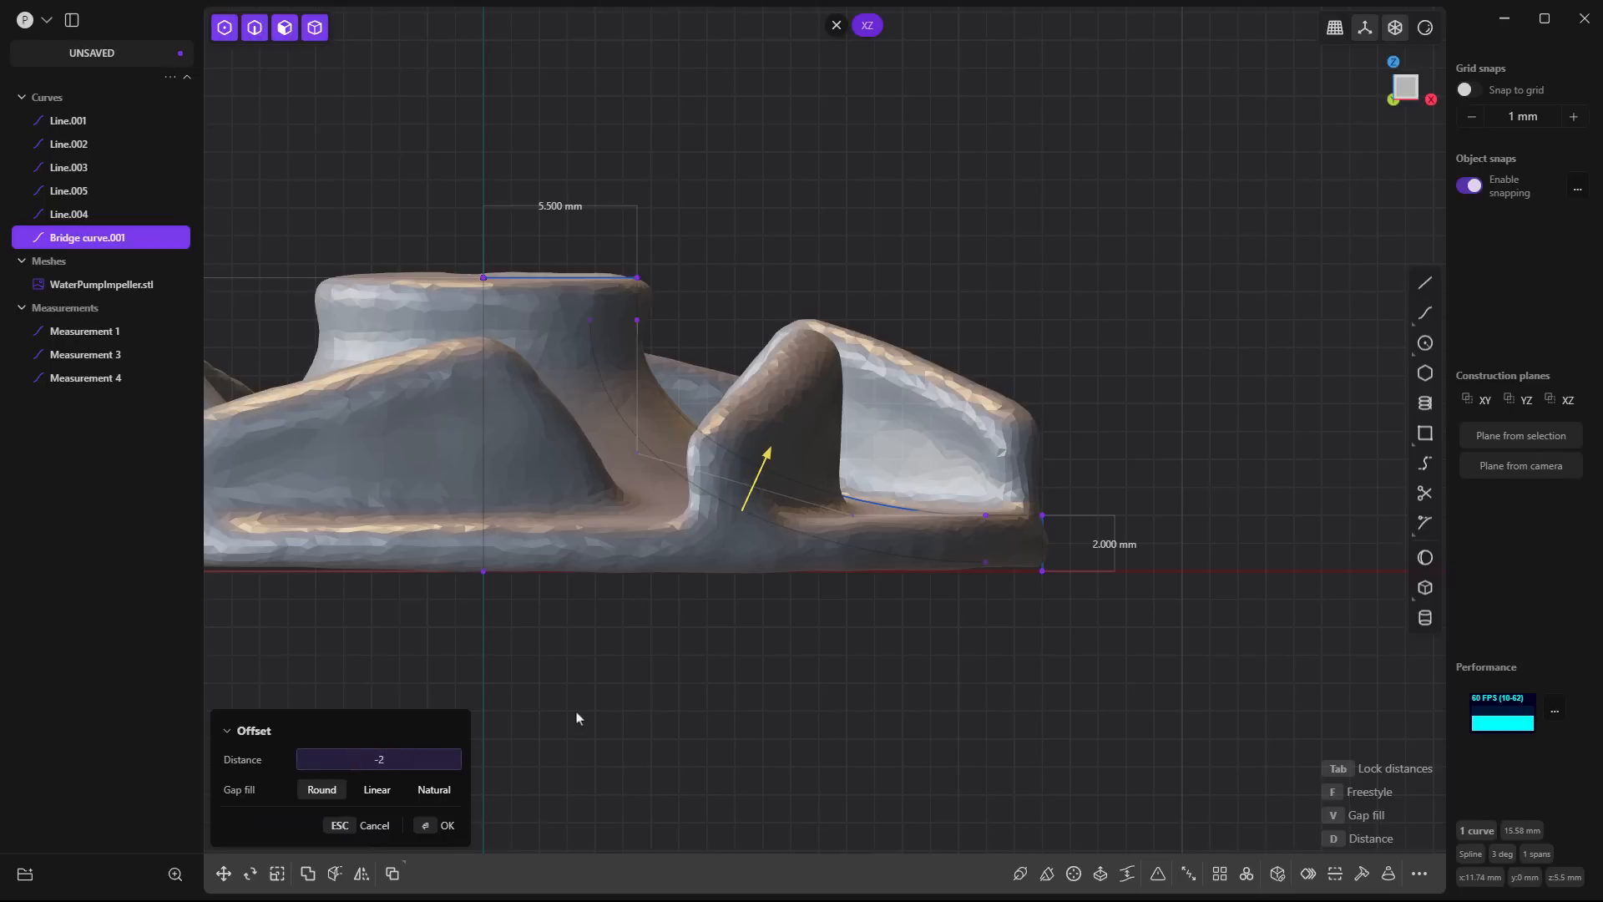
key(Return)
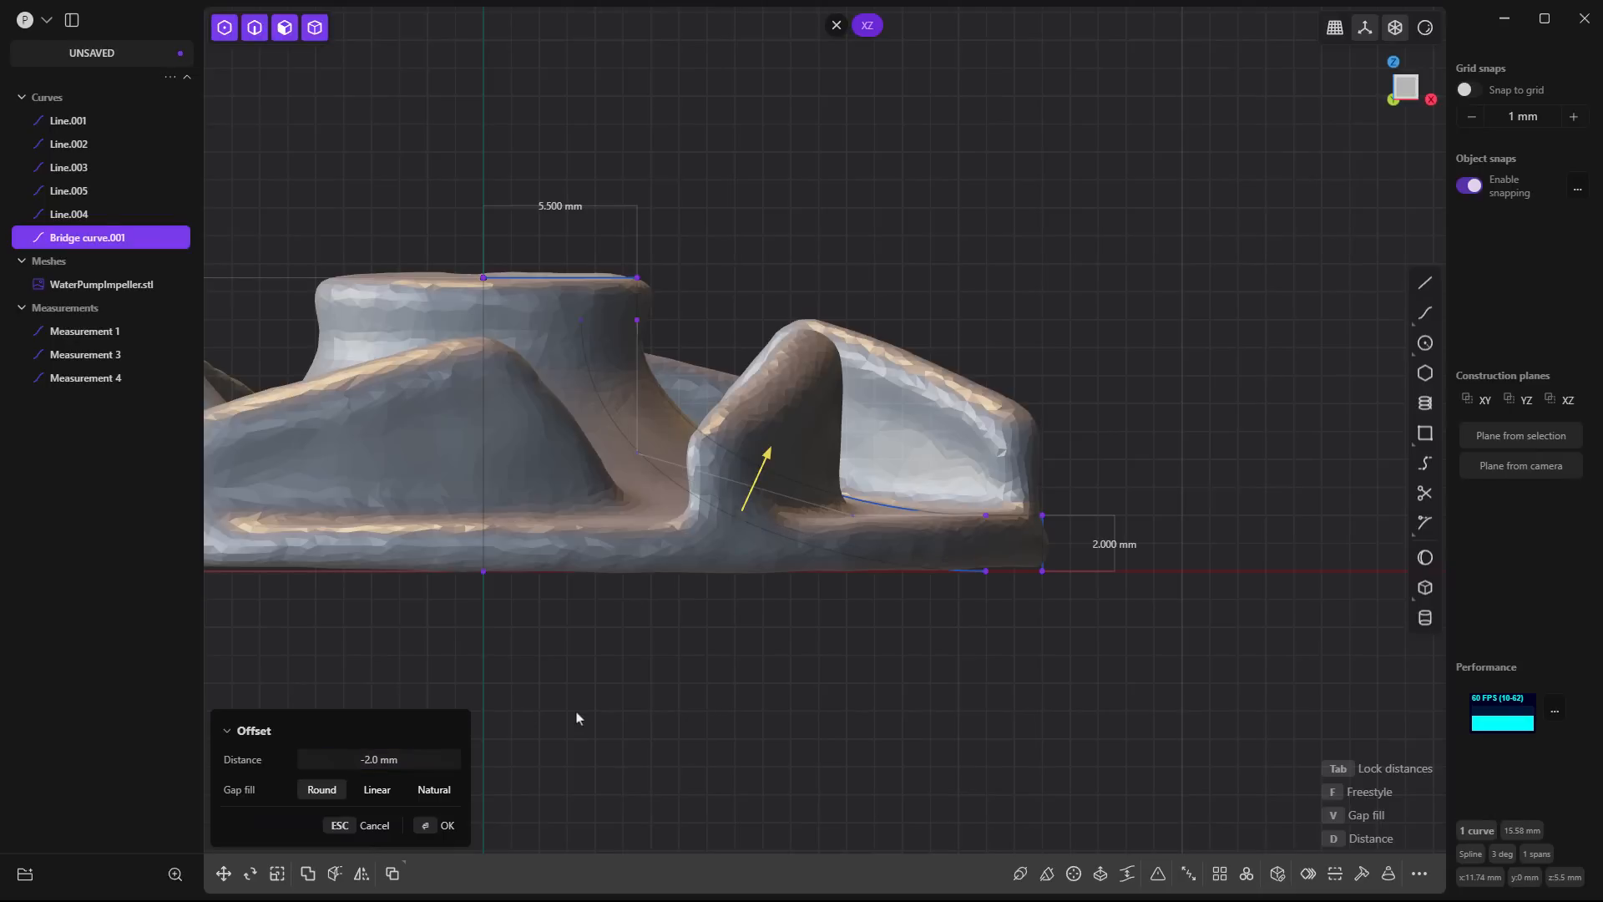
key(Return)
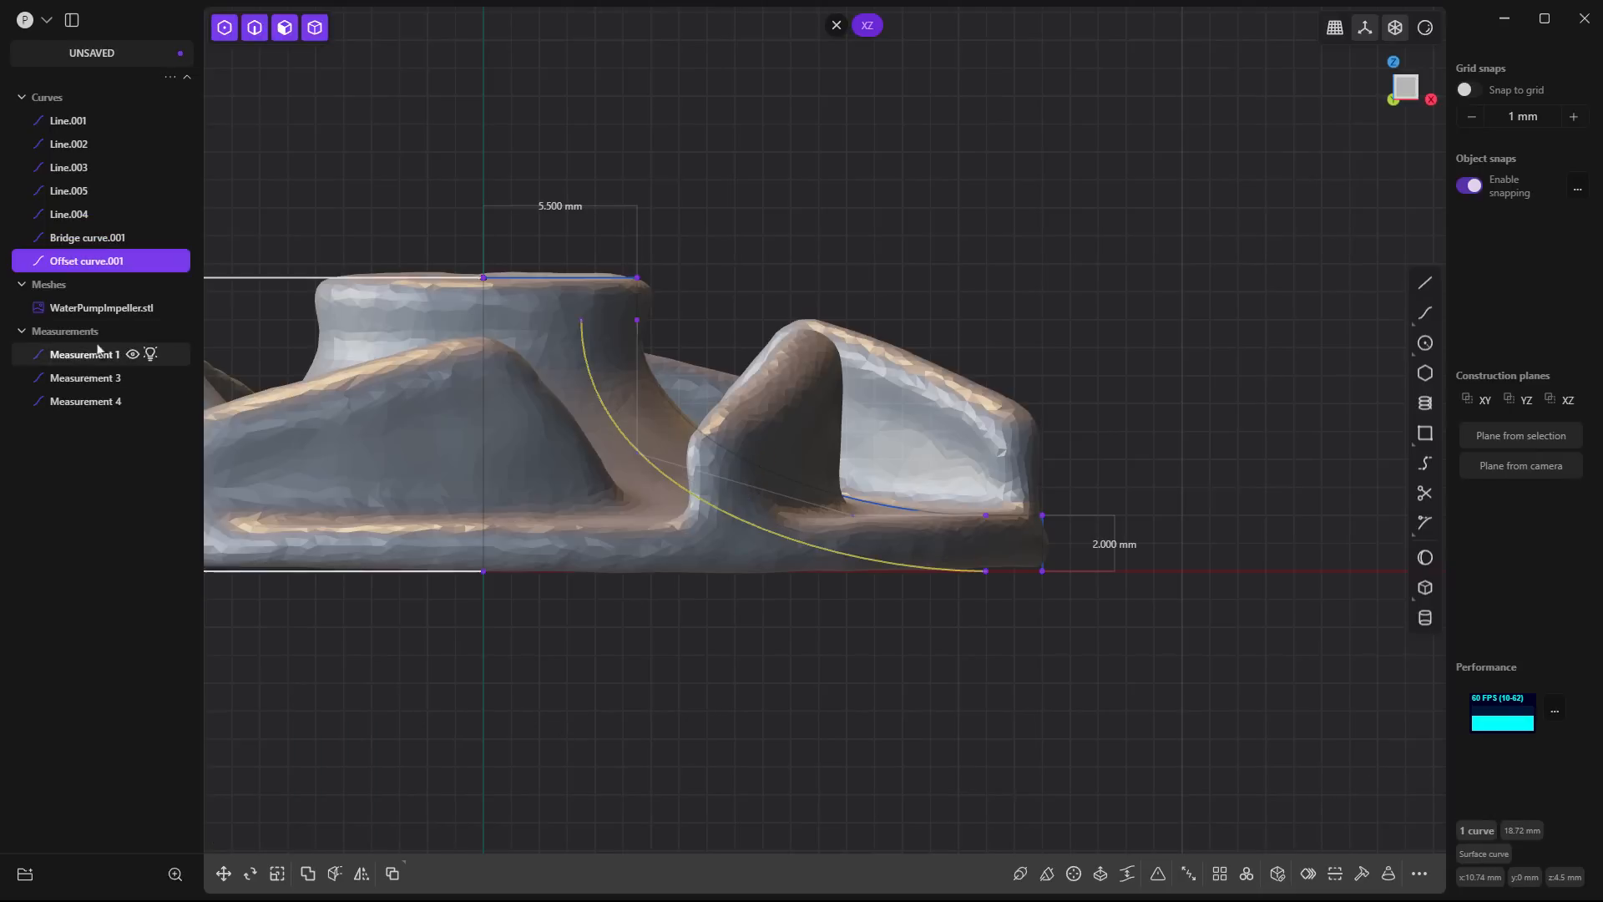
- Hide the scan mesh and draw a line about 2.02 mm long from the offset curve's lower endpoint to the rim line's lower endpoint
click(133, 307)
click(783, 704)
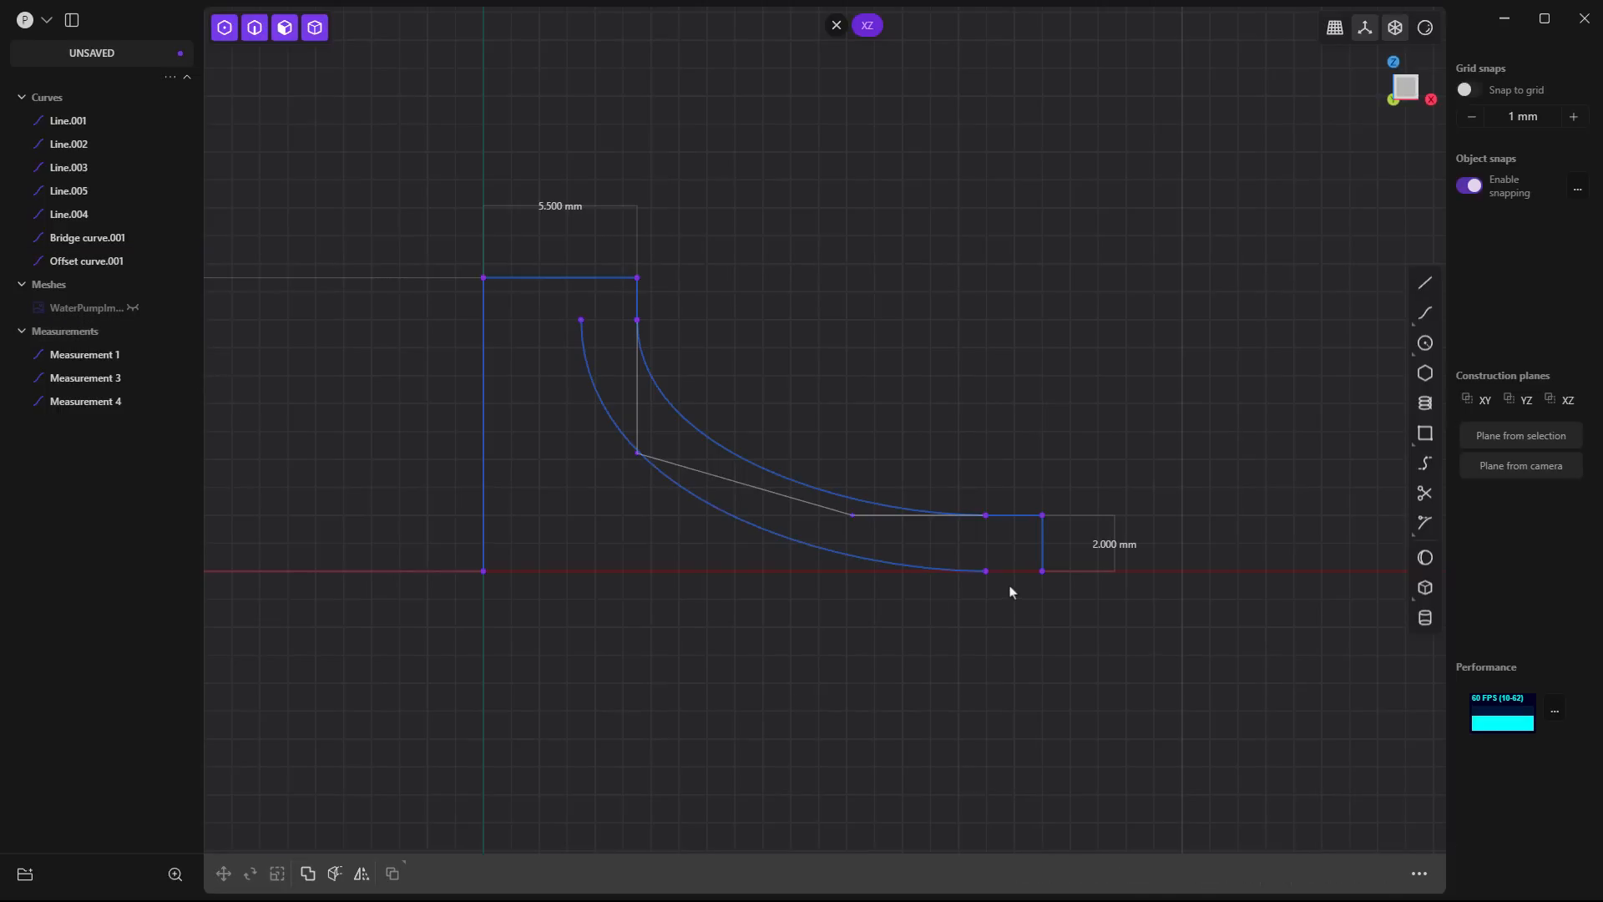
scroll(1015, 575, up, 5)
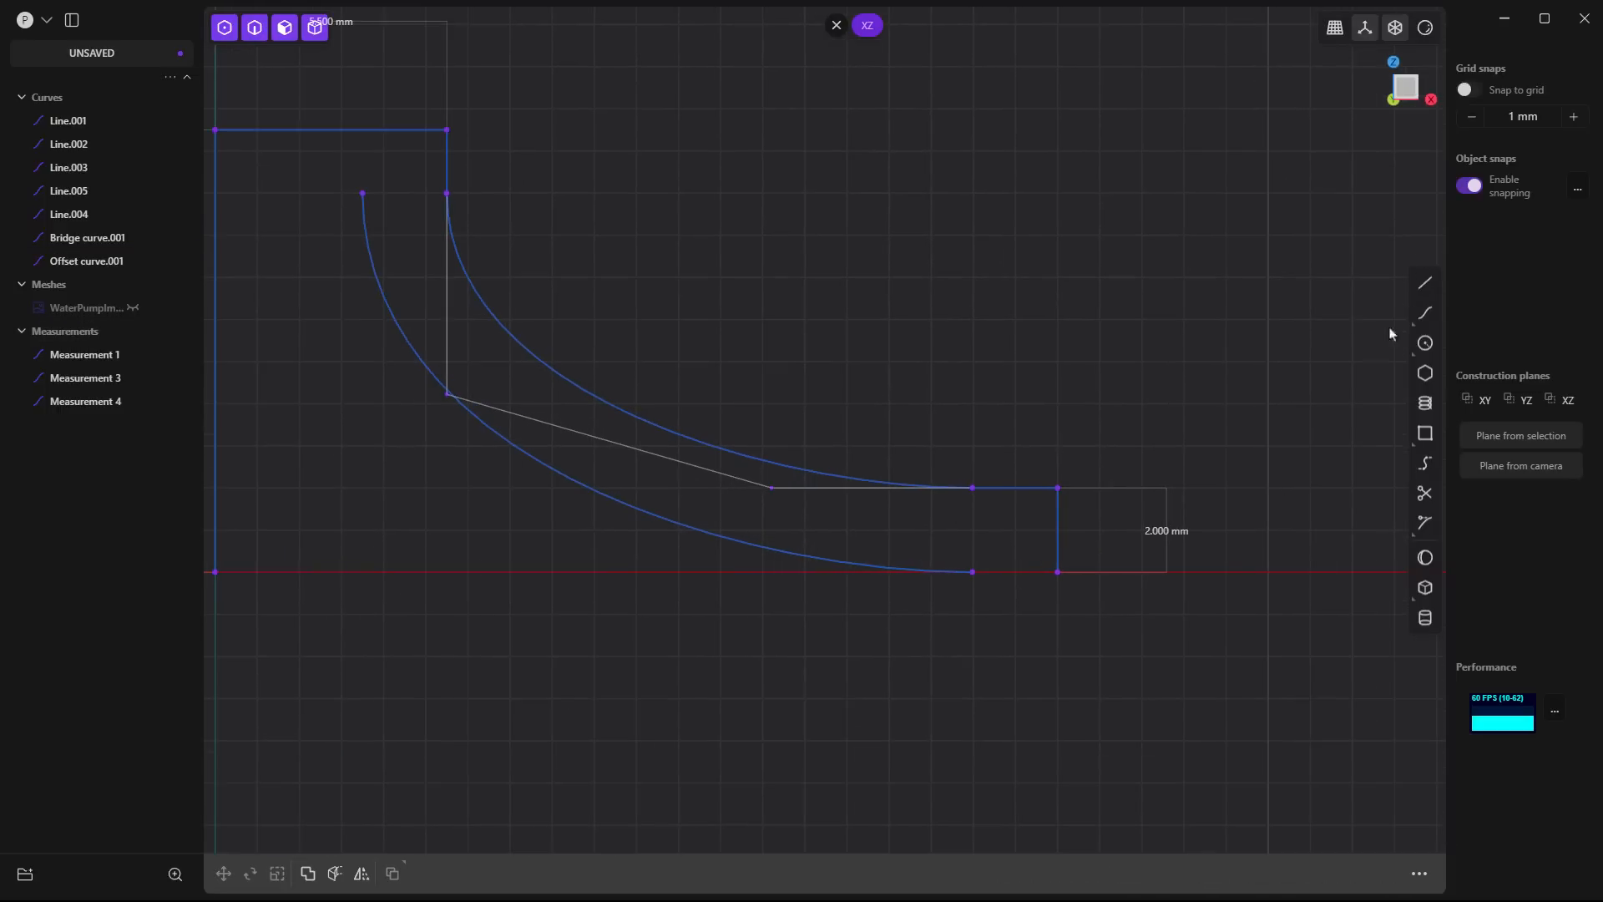
click(1426, 283)
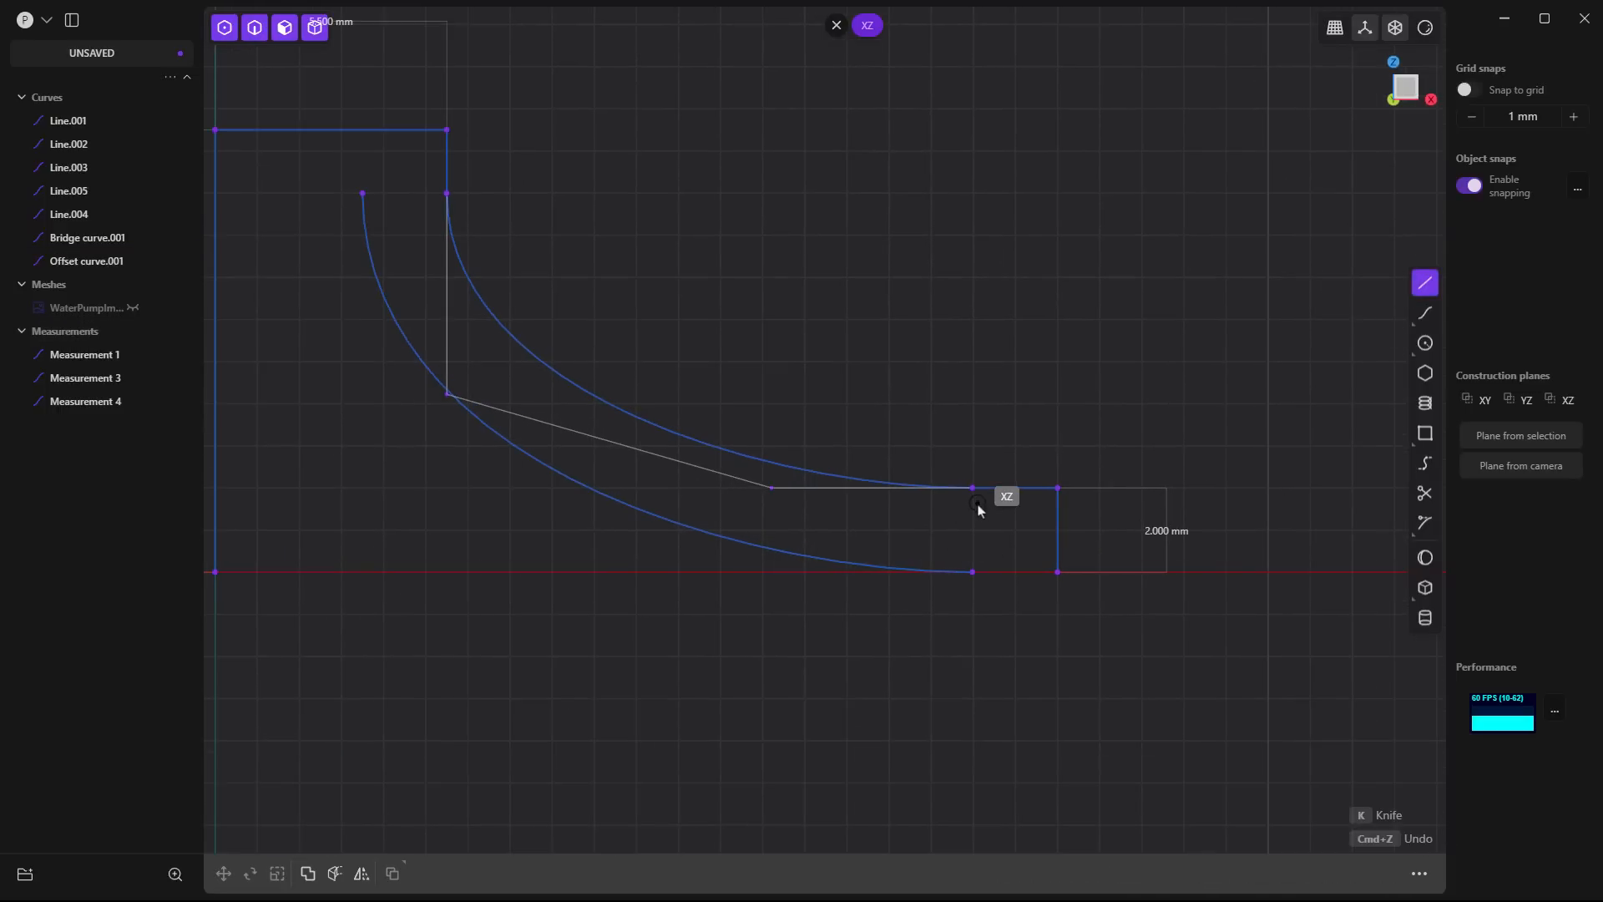
click(976, 573)
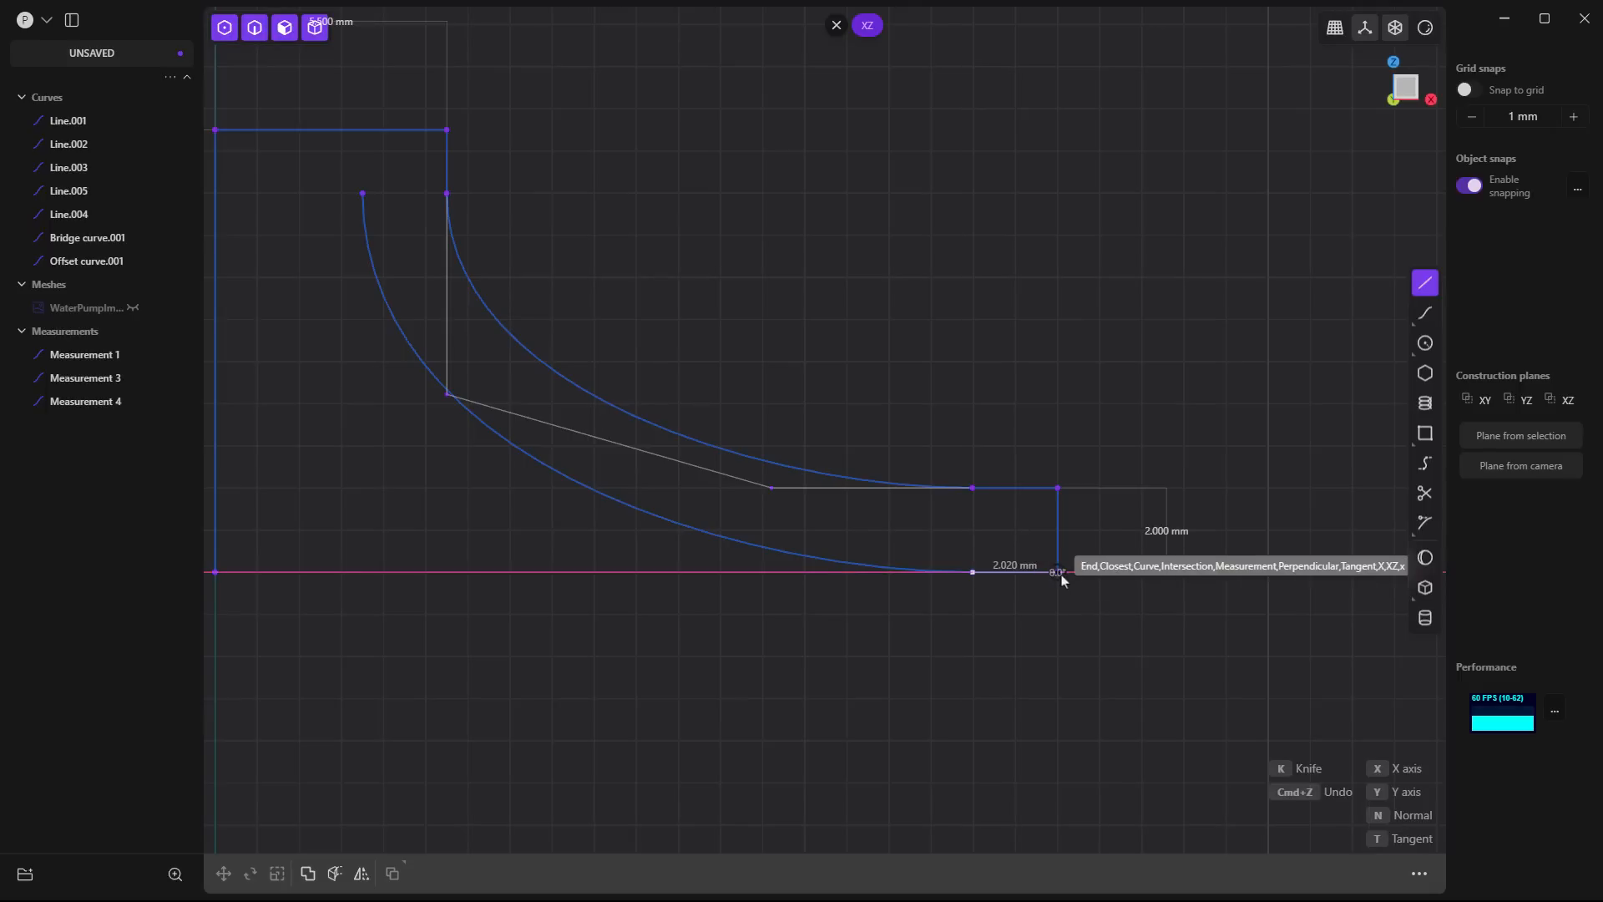
click(1059, 573)
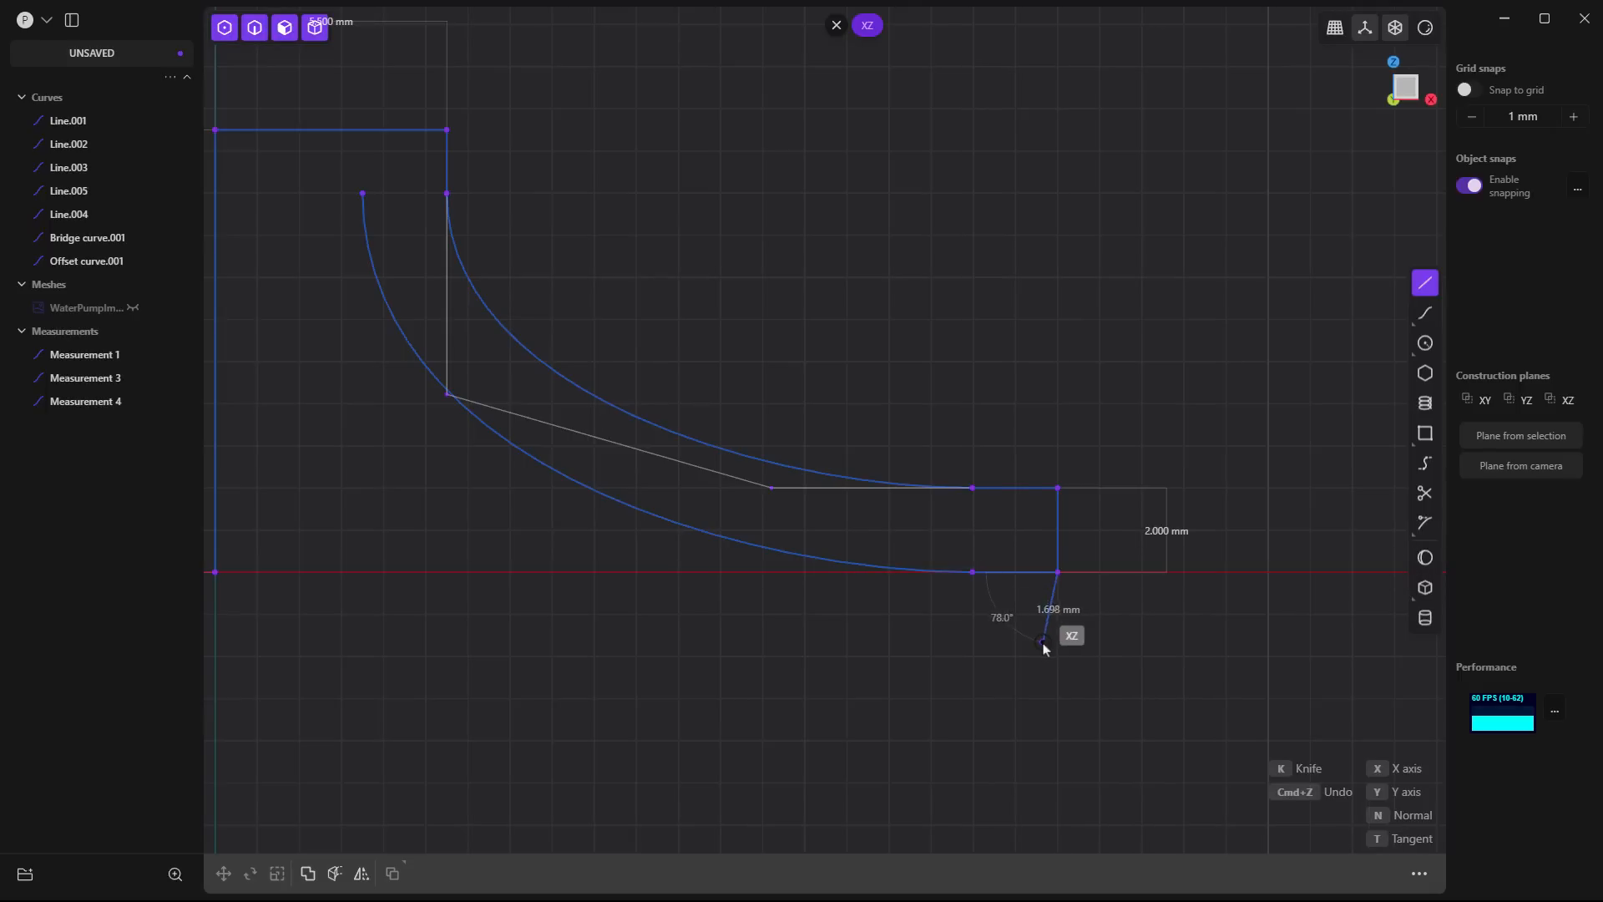
right_click(1078, 636)
scroll(1129, 639, down, 3)
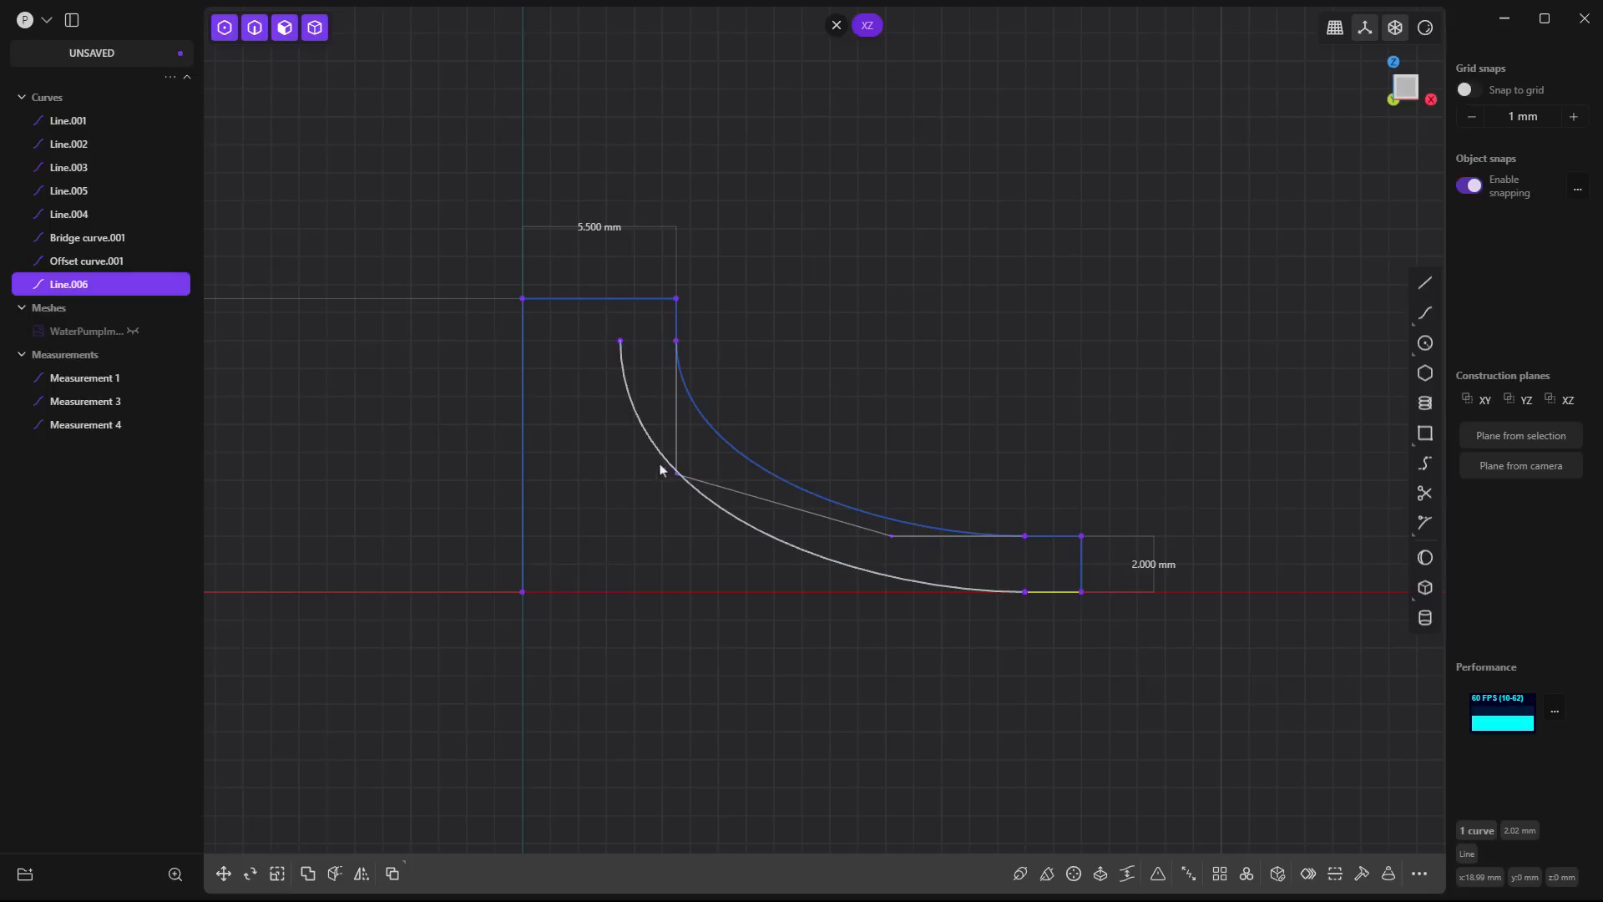
- Show the impeller scan mesh again and examine the recess around the bore on its underside
click(132, 330)
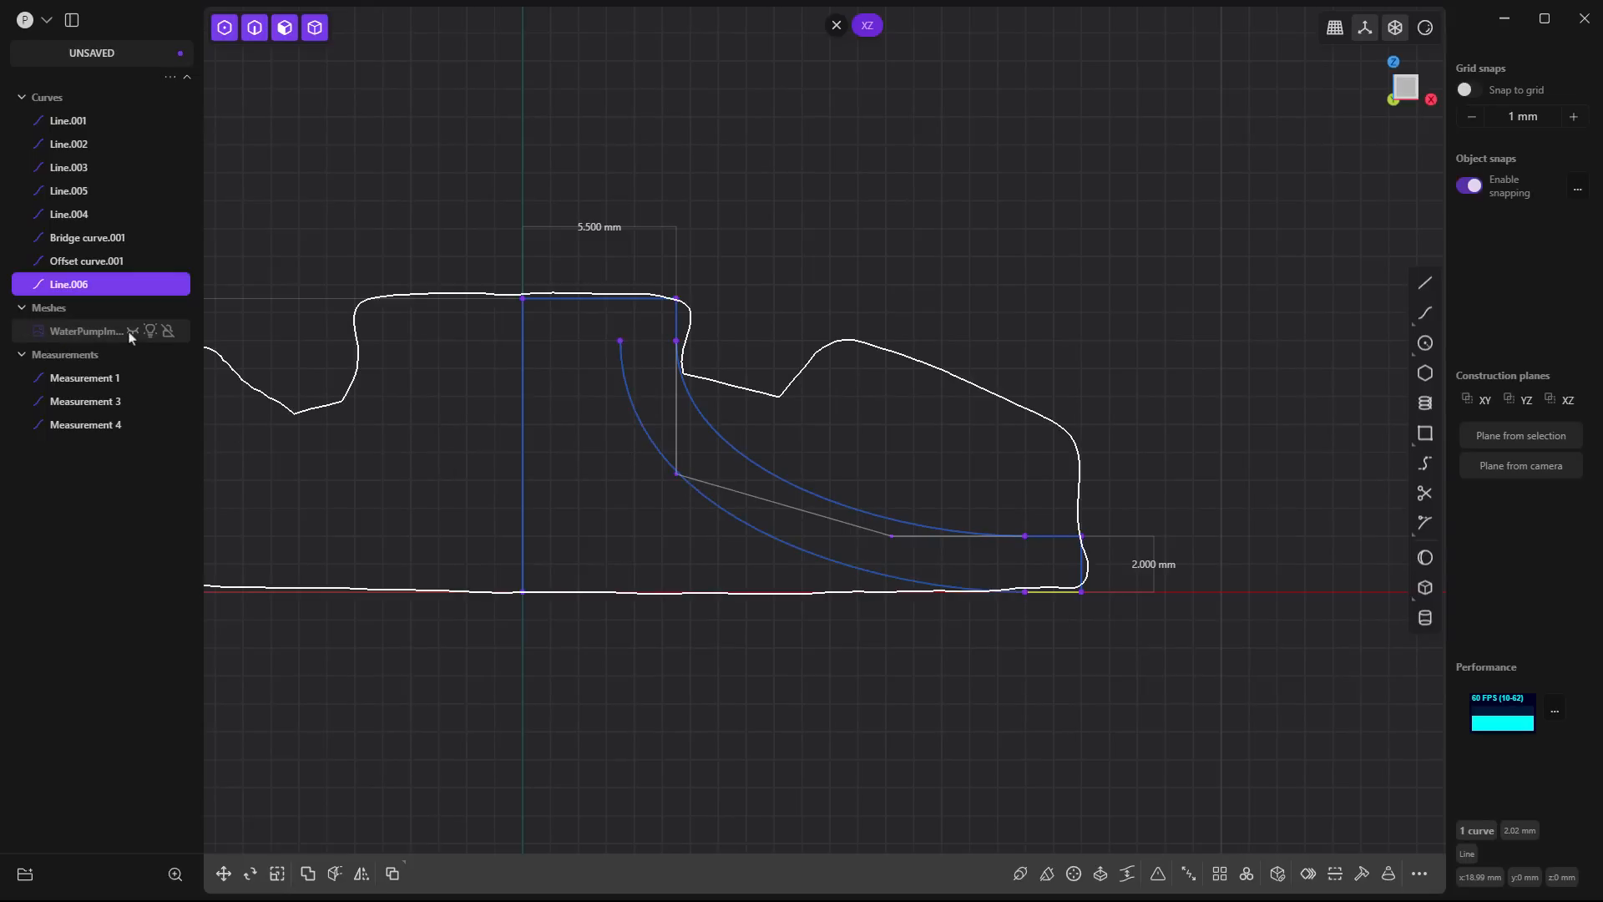
middle_drag(785, 746, 814, 568)
scroll(844, 589, up, 3)
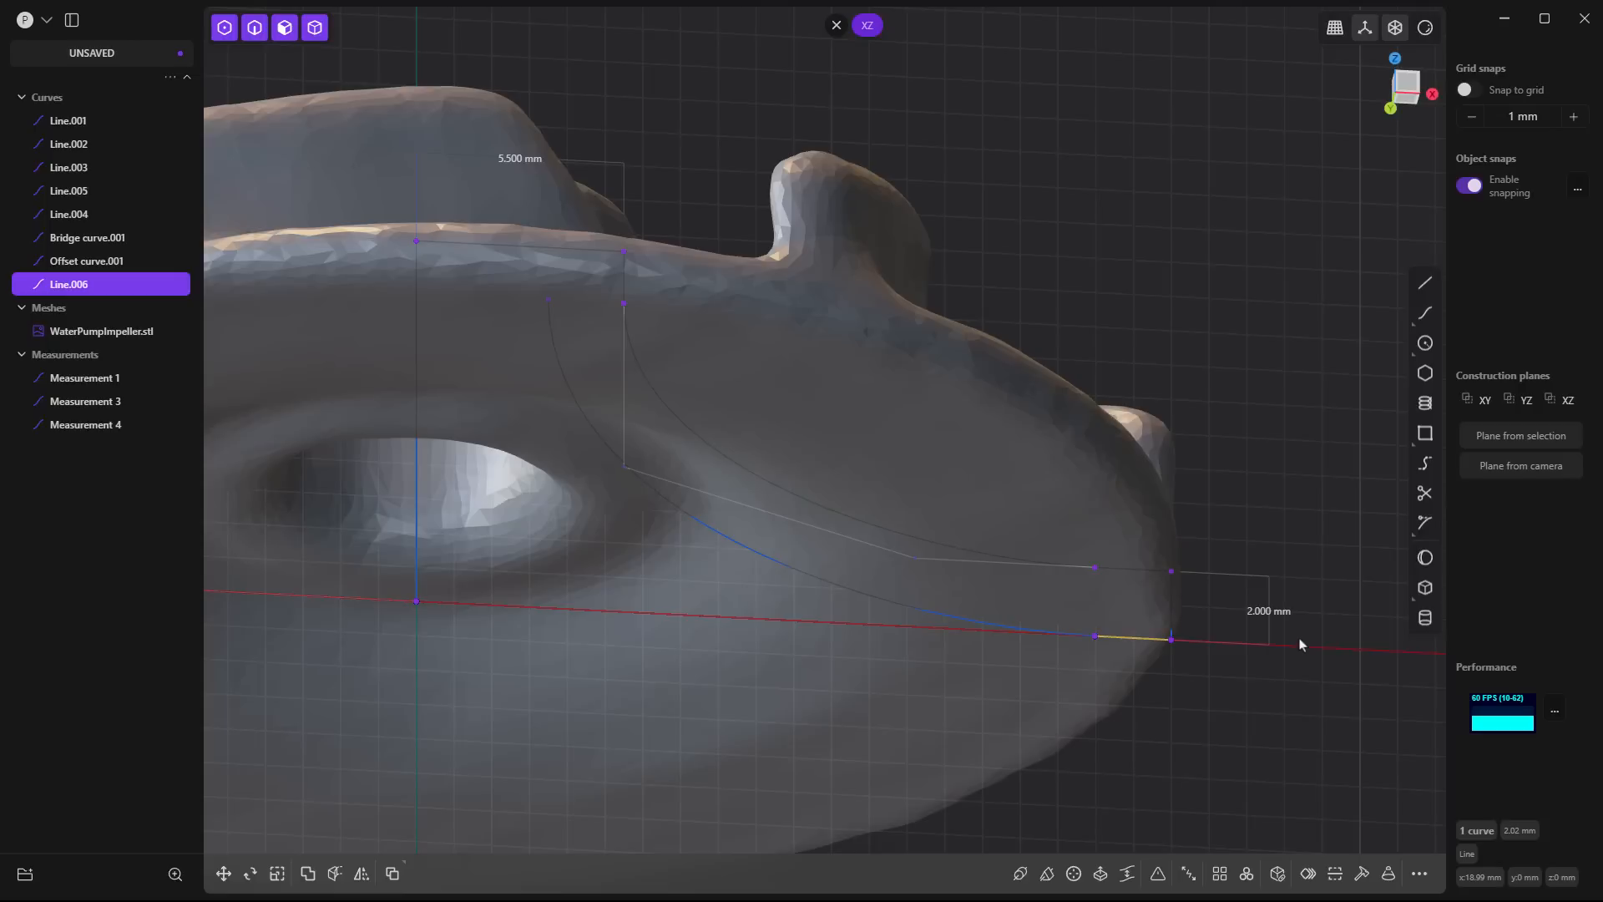
click(1323, 535)
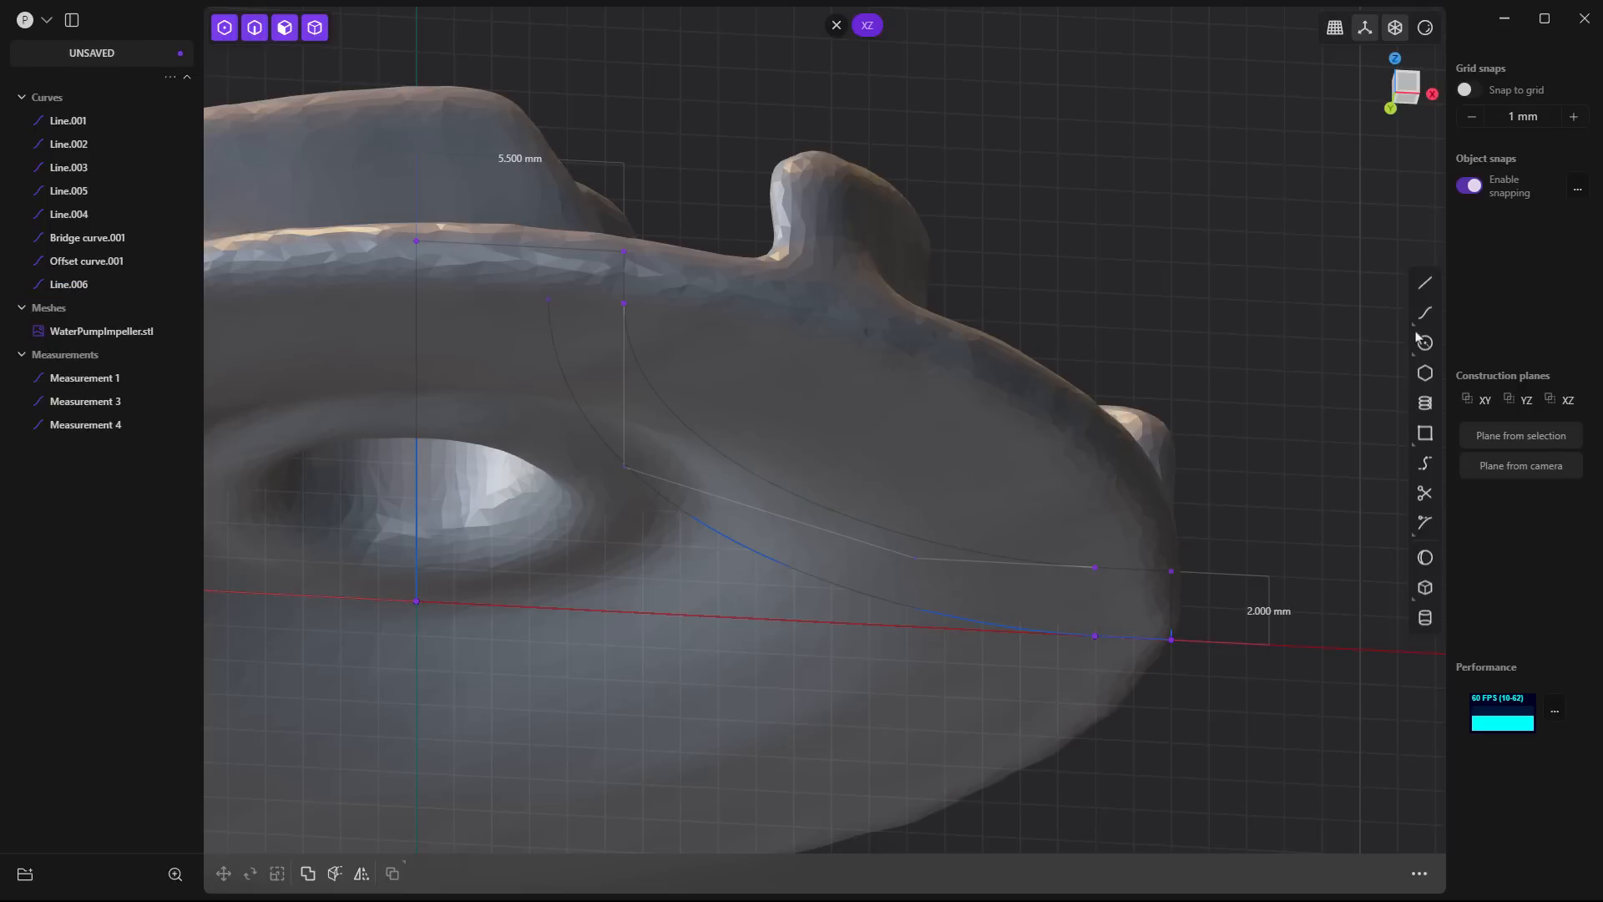
click(1425, 282)
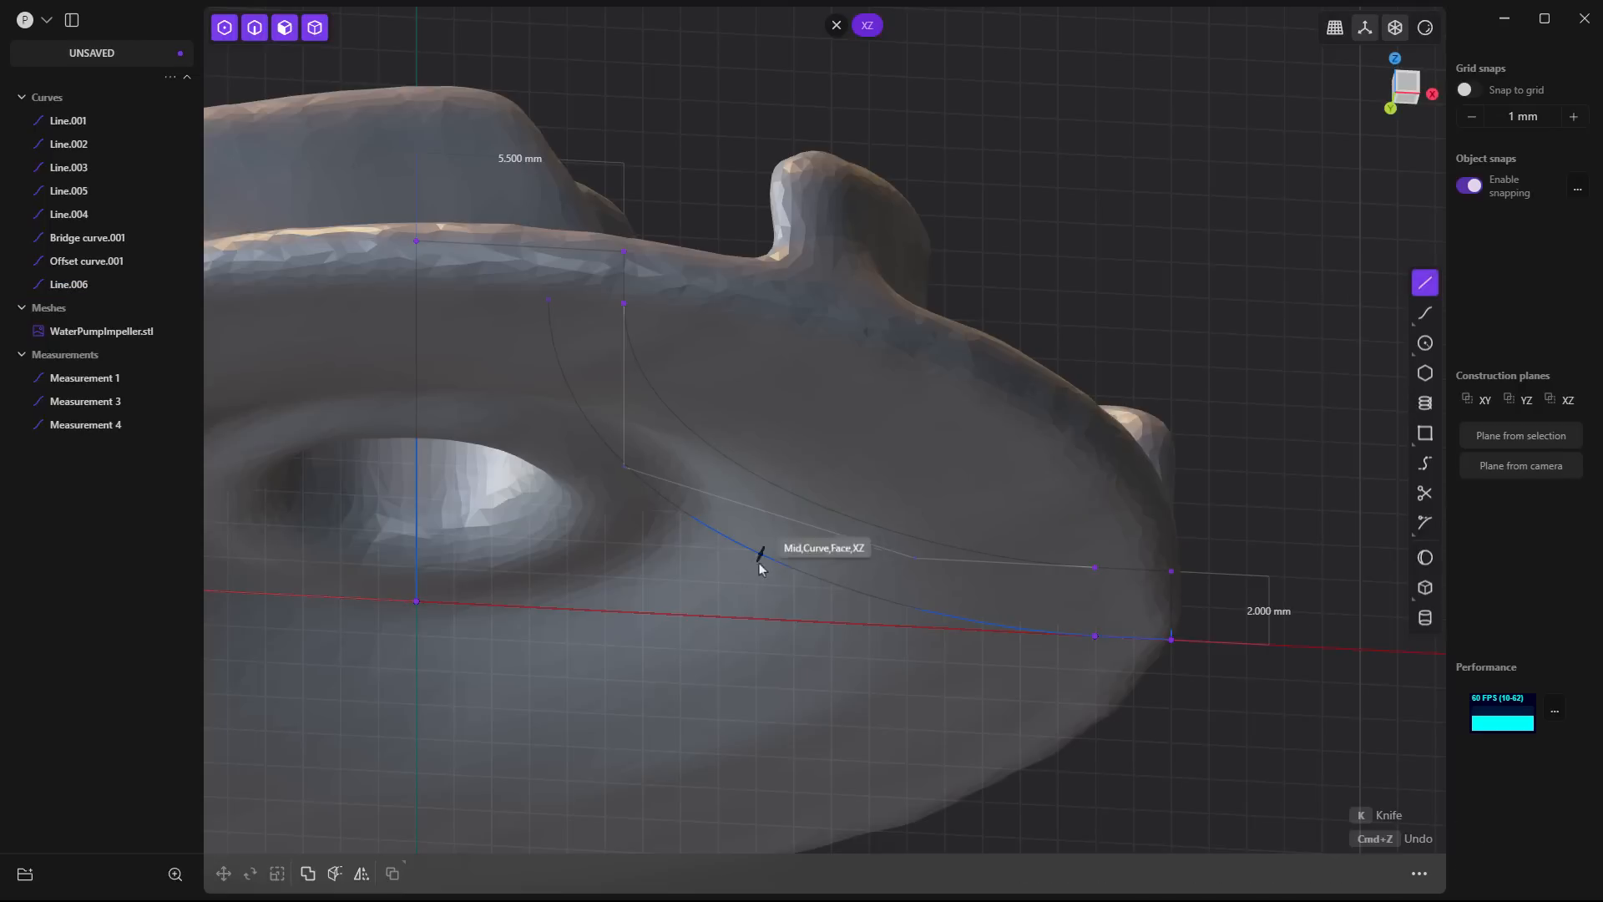
click(681, 510)
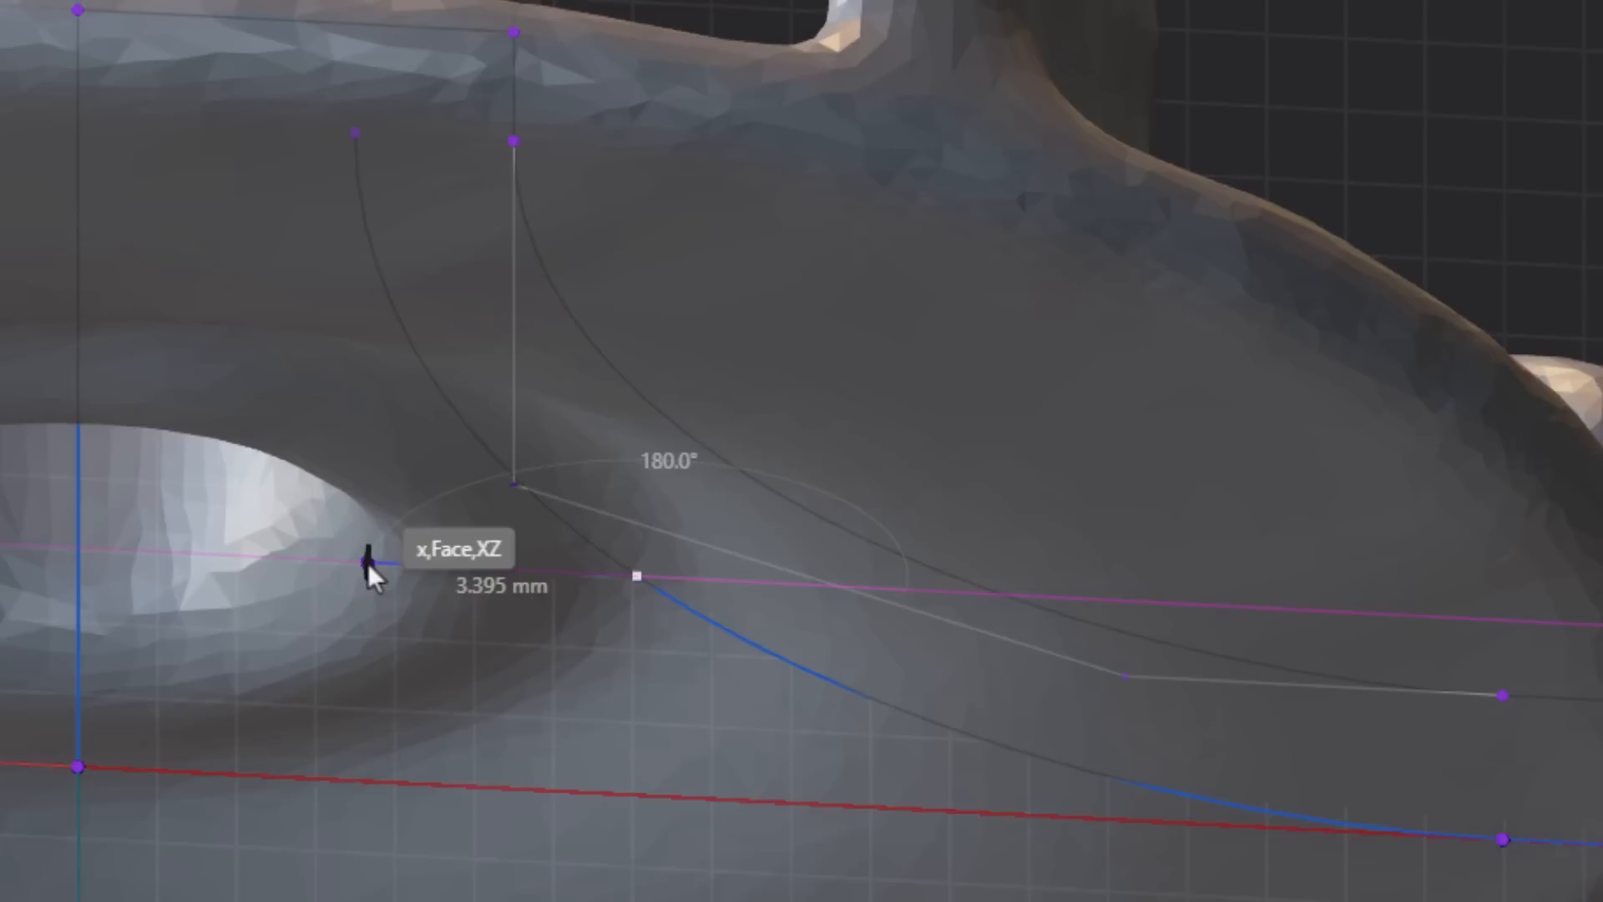
click(367, 563)
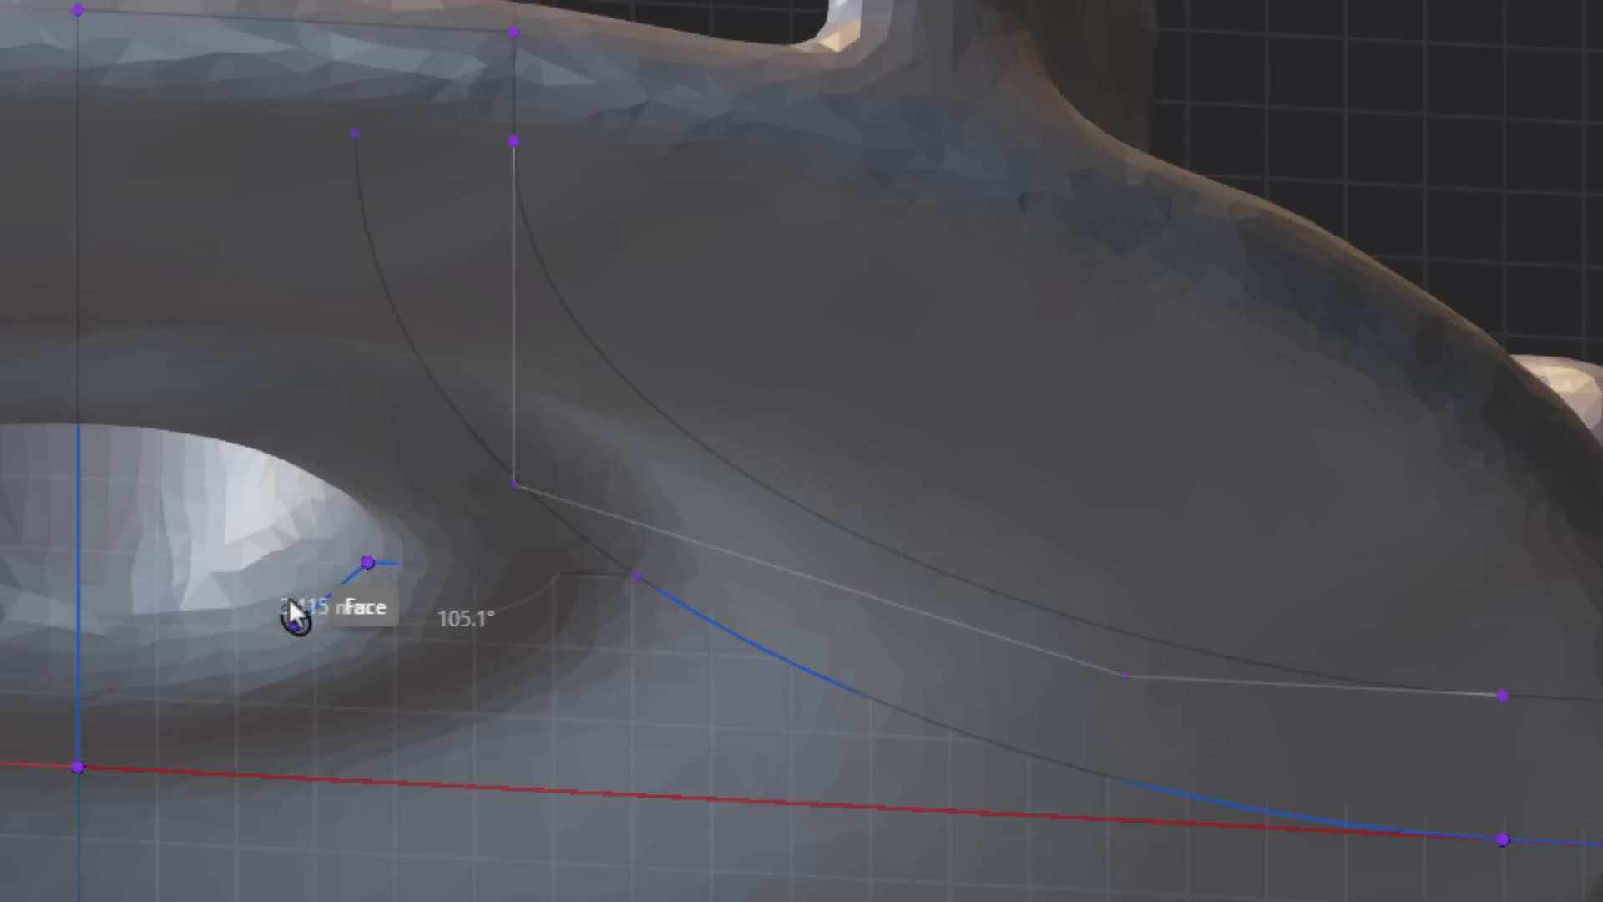
key(Escape)
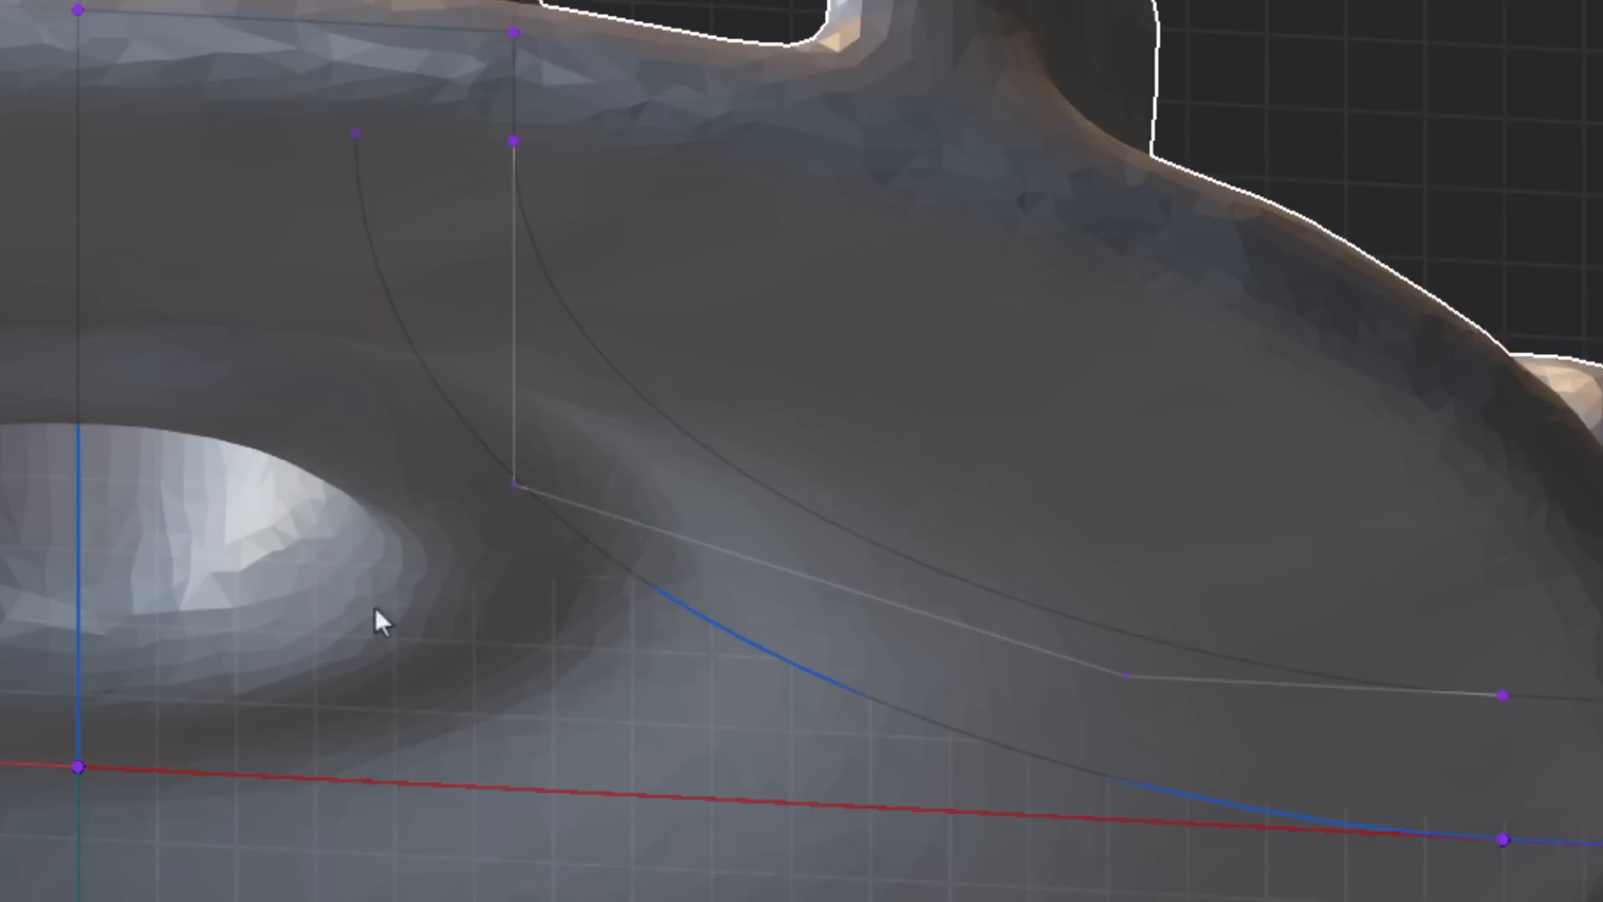
- Draw a horizontal line about 7.19 mm long from the offset curve to the vertical axis line, and hide the scan mesh
click(647, 585)
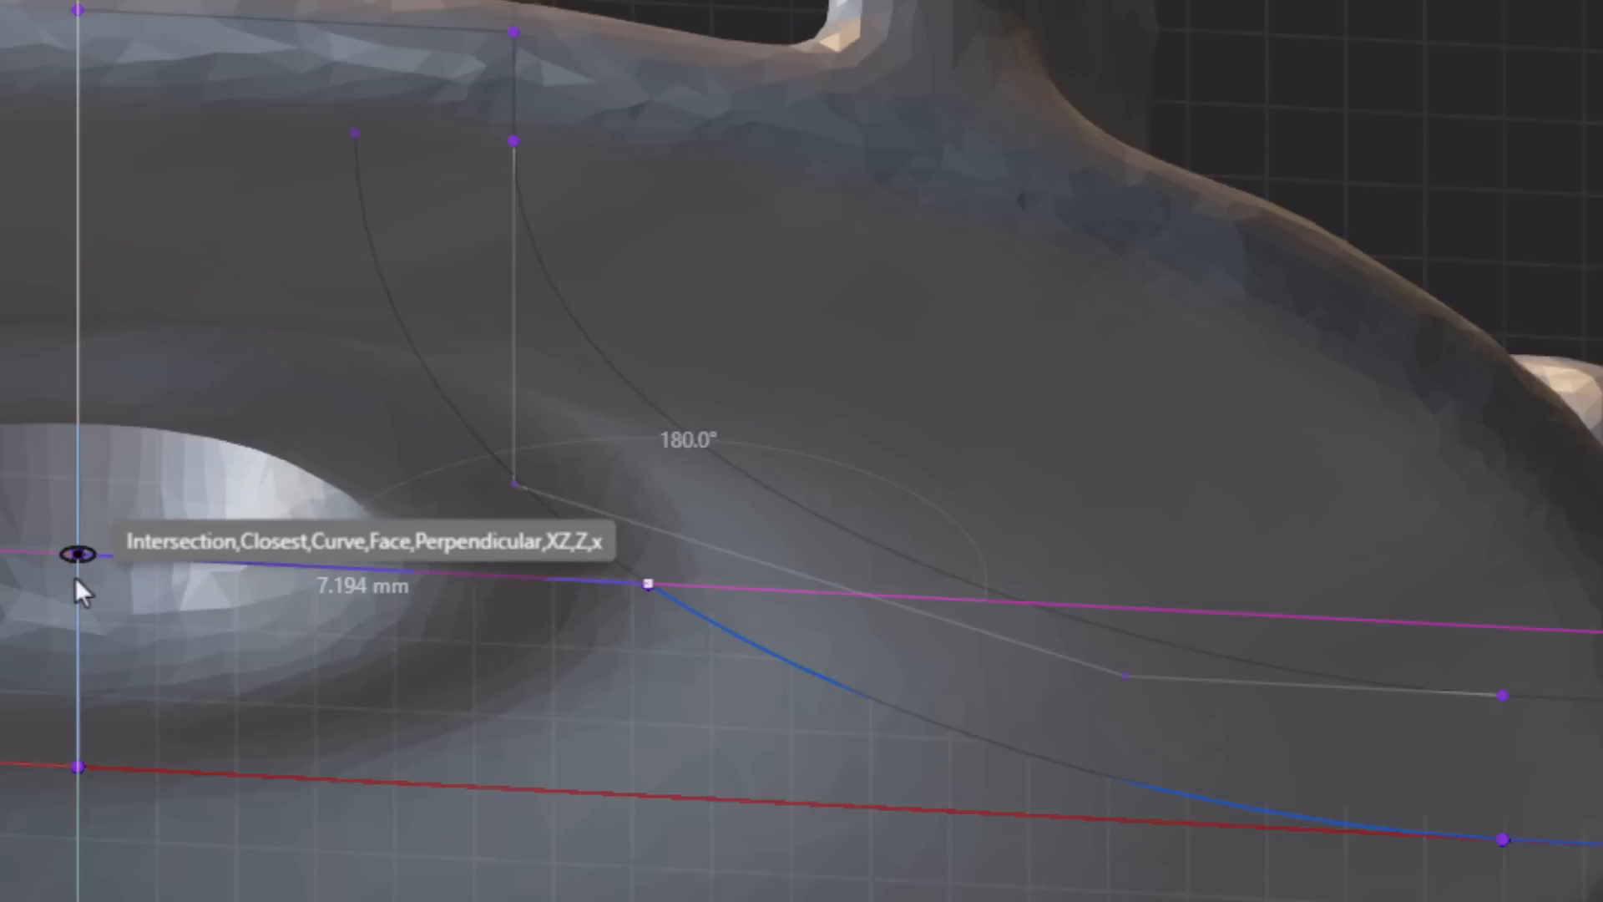
scroll(77, 568, up, 1)
scroll(80, 568, up, 1)
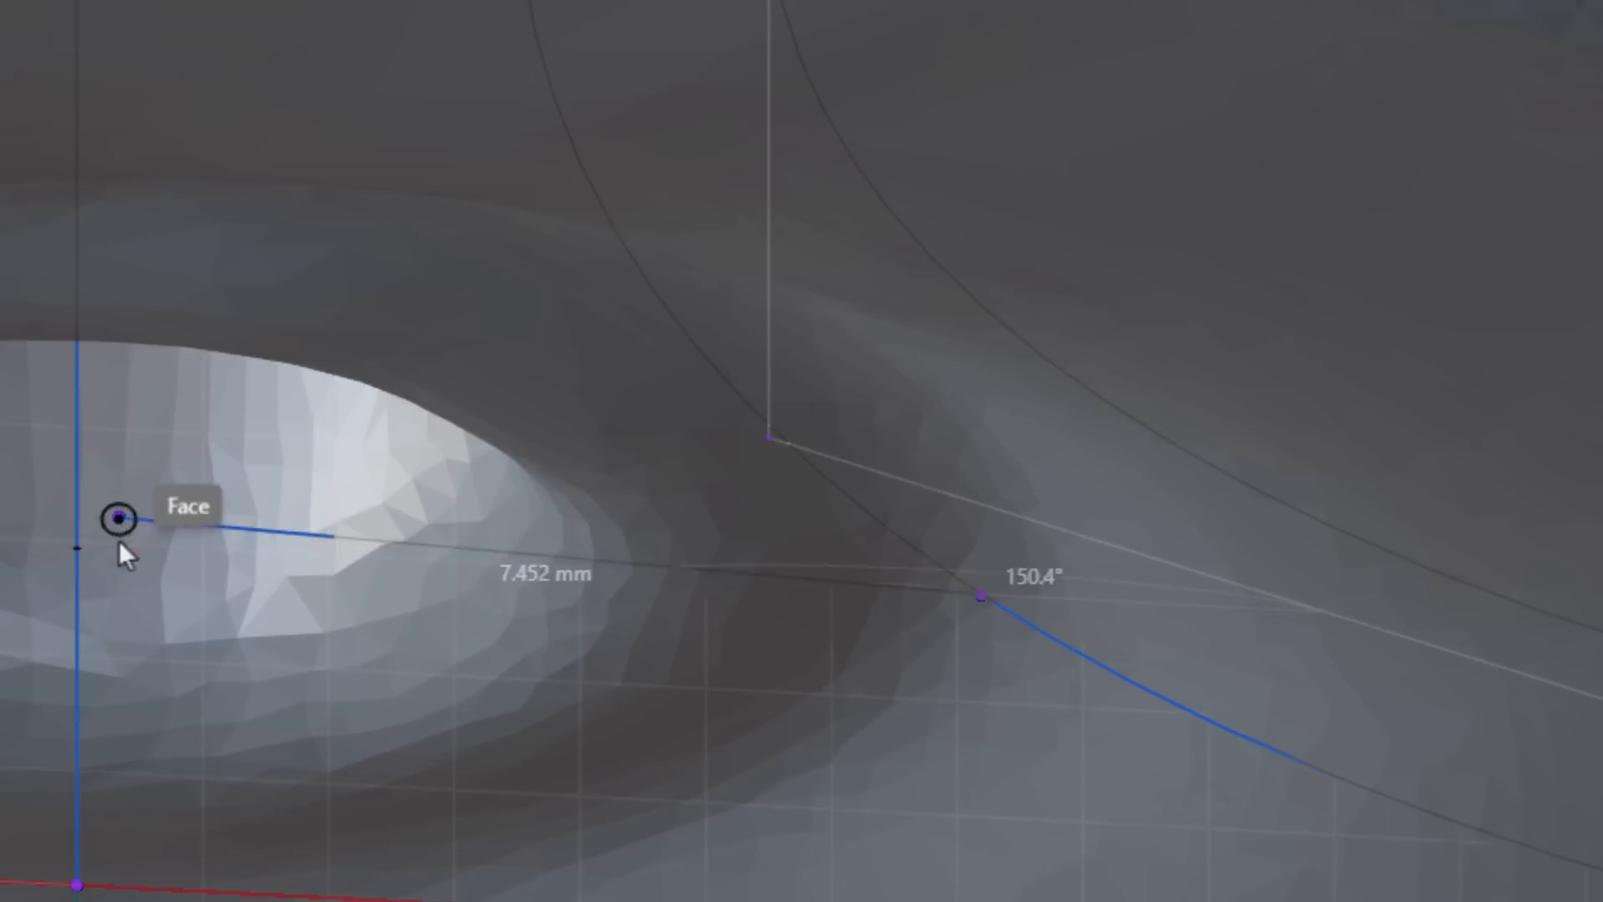
click(78, 551)
key(Escape)
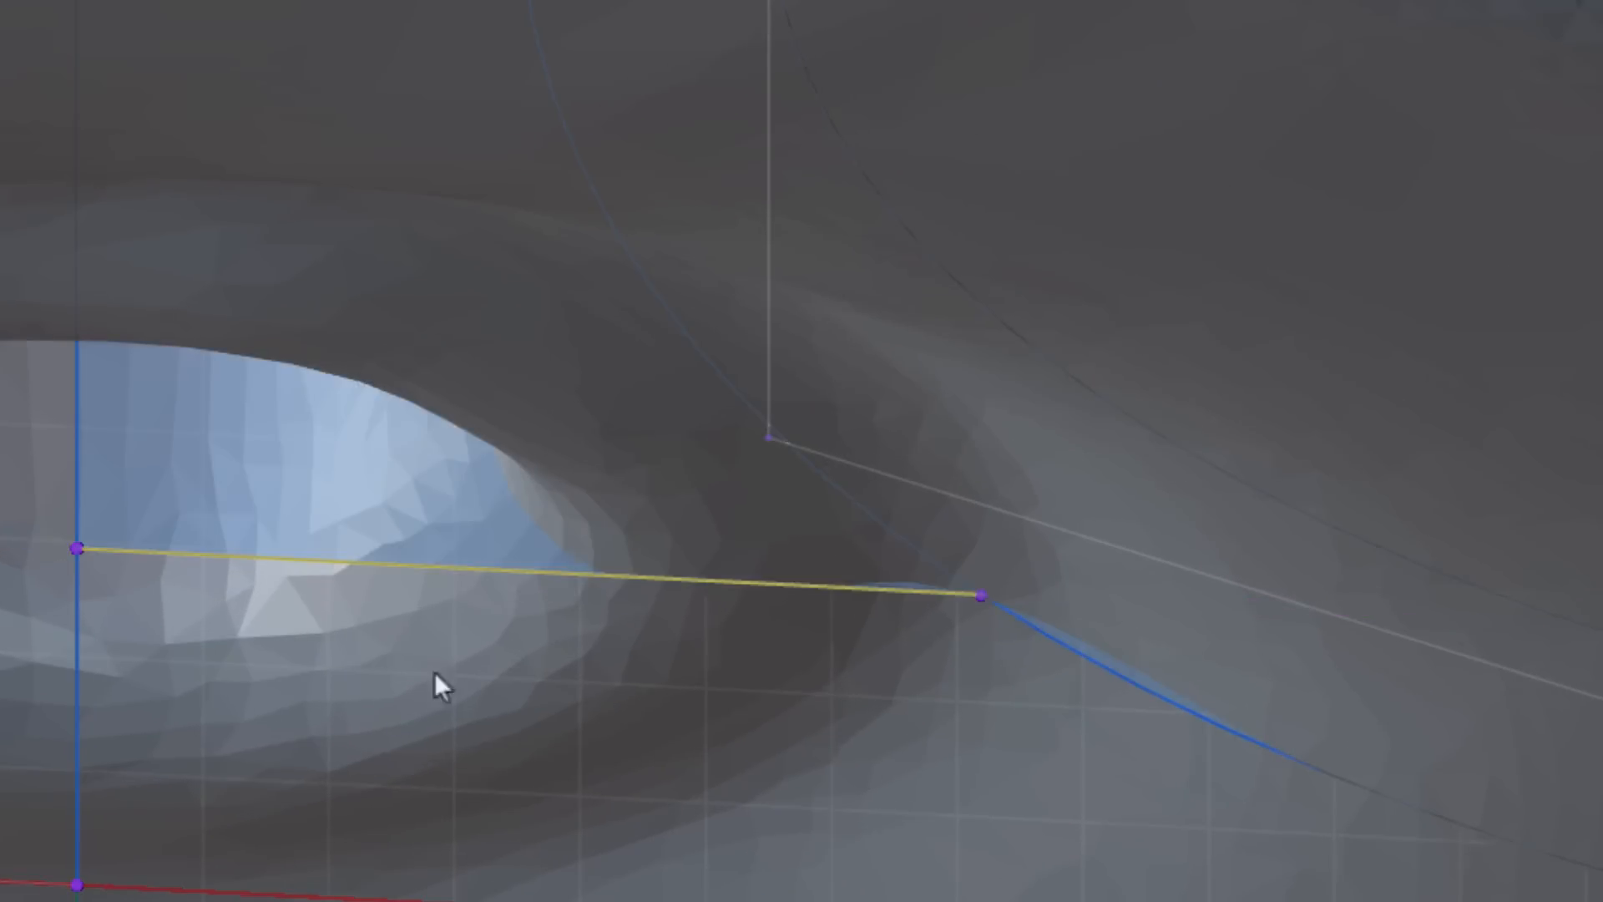
scroll(816, 655, down, 4)
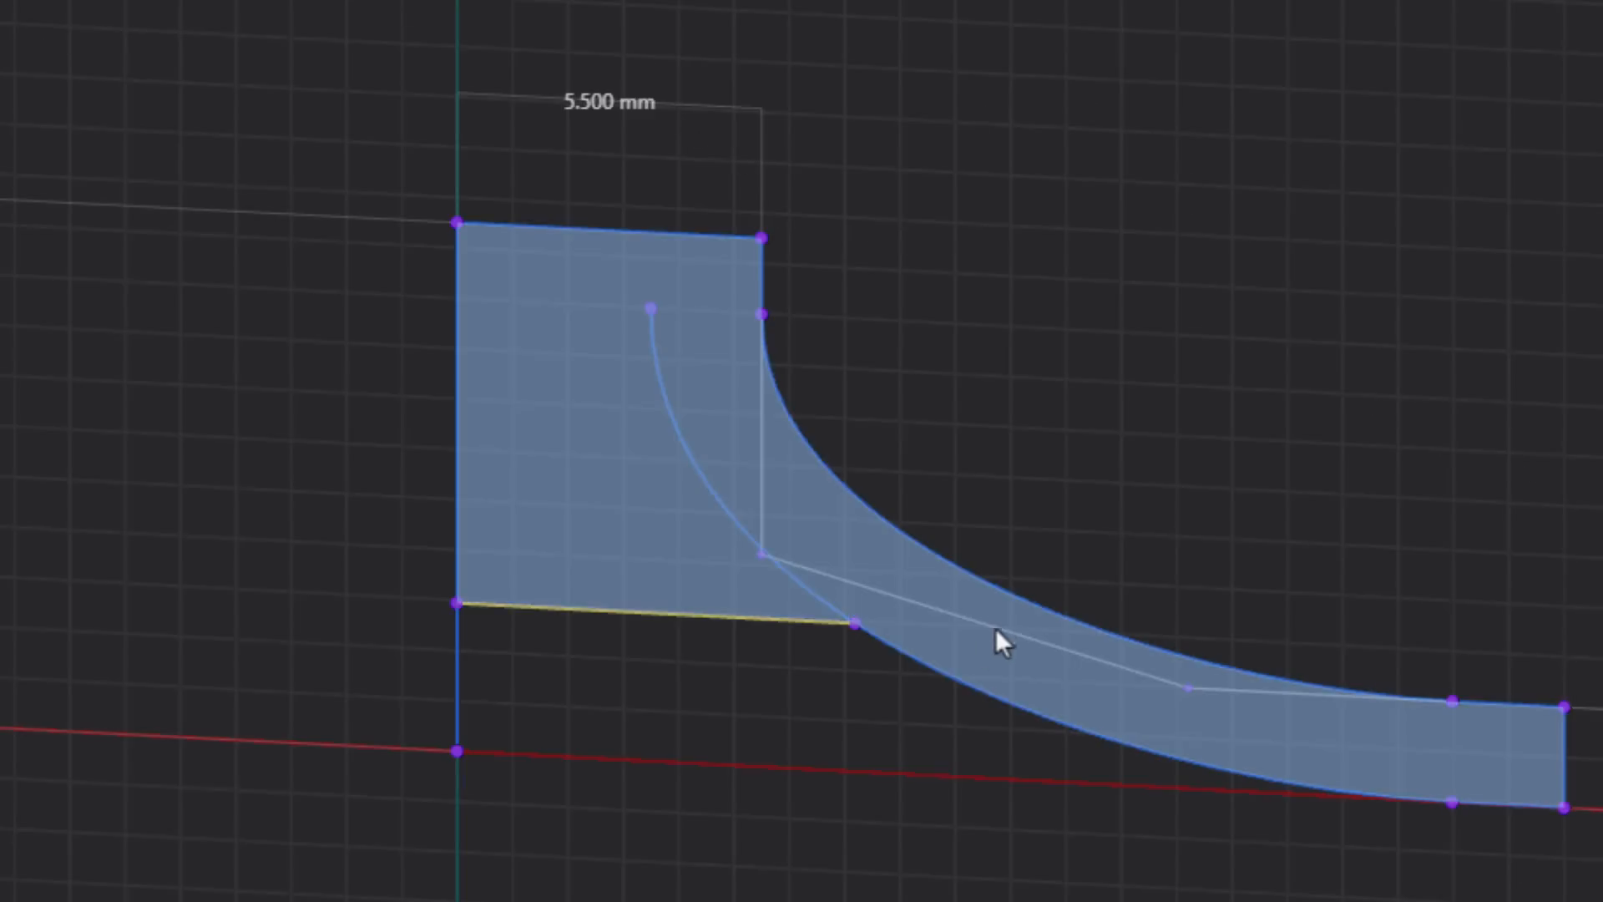
mouse_move(812, 764)
middle_down()
mouse_move(805, 799)
mouse_move(798, 778)
middle_up()
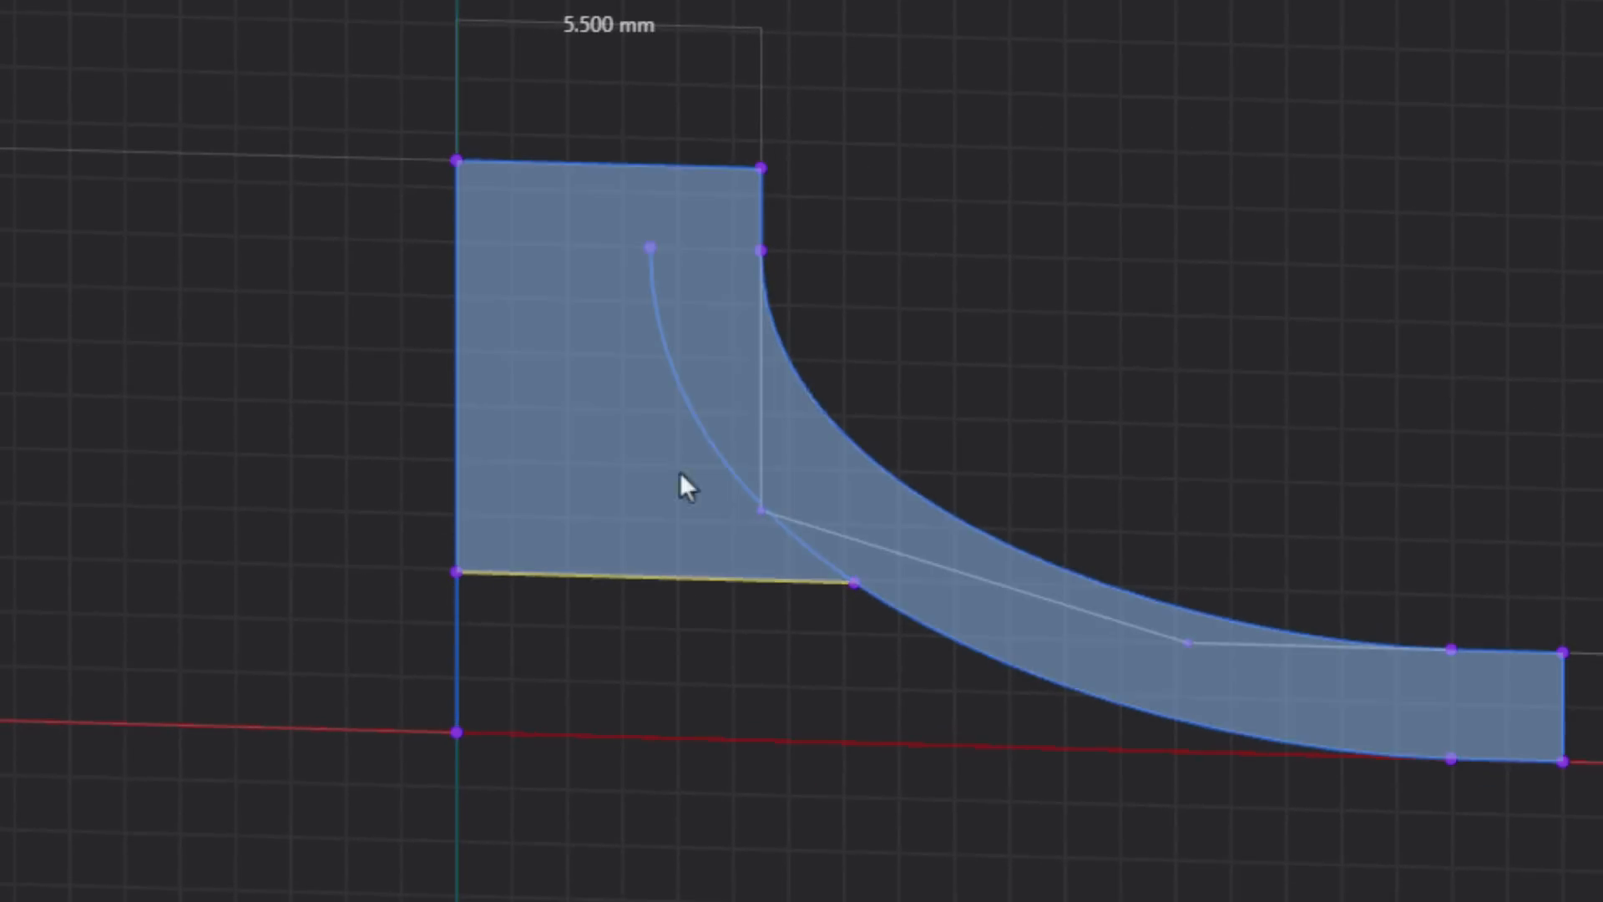
click(1487, 45)
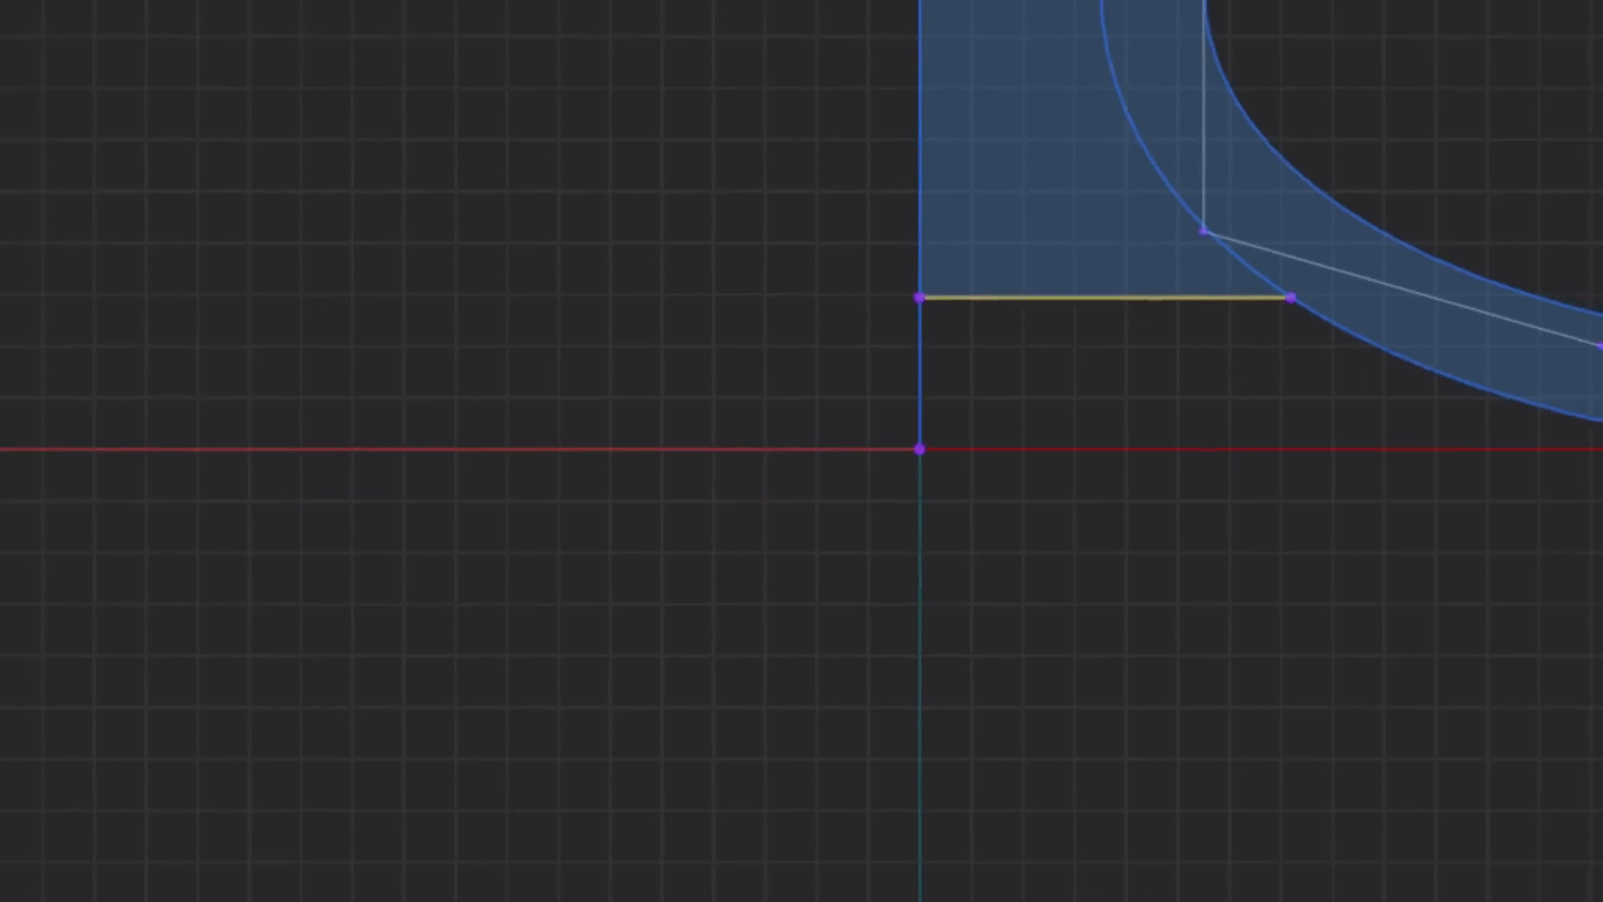
- Trim away the offset curve's segment inside the hub and the vertical axis line's segment below the recess line
shift+middle_drag(1144, 541, 678, 739)
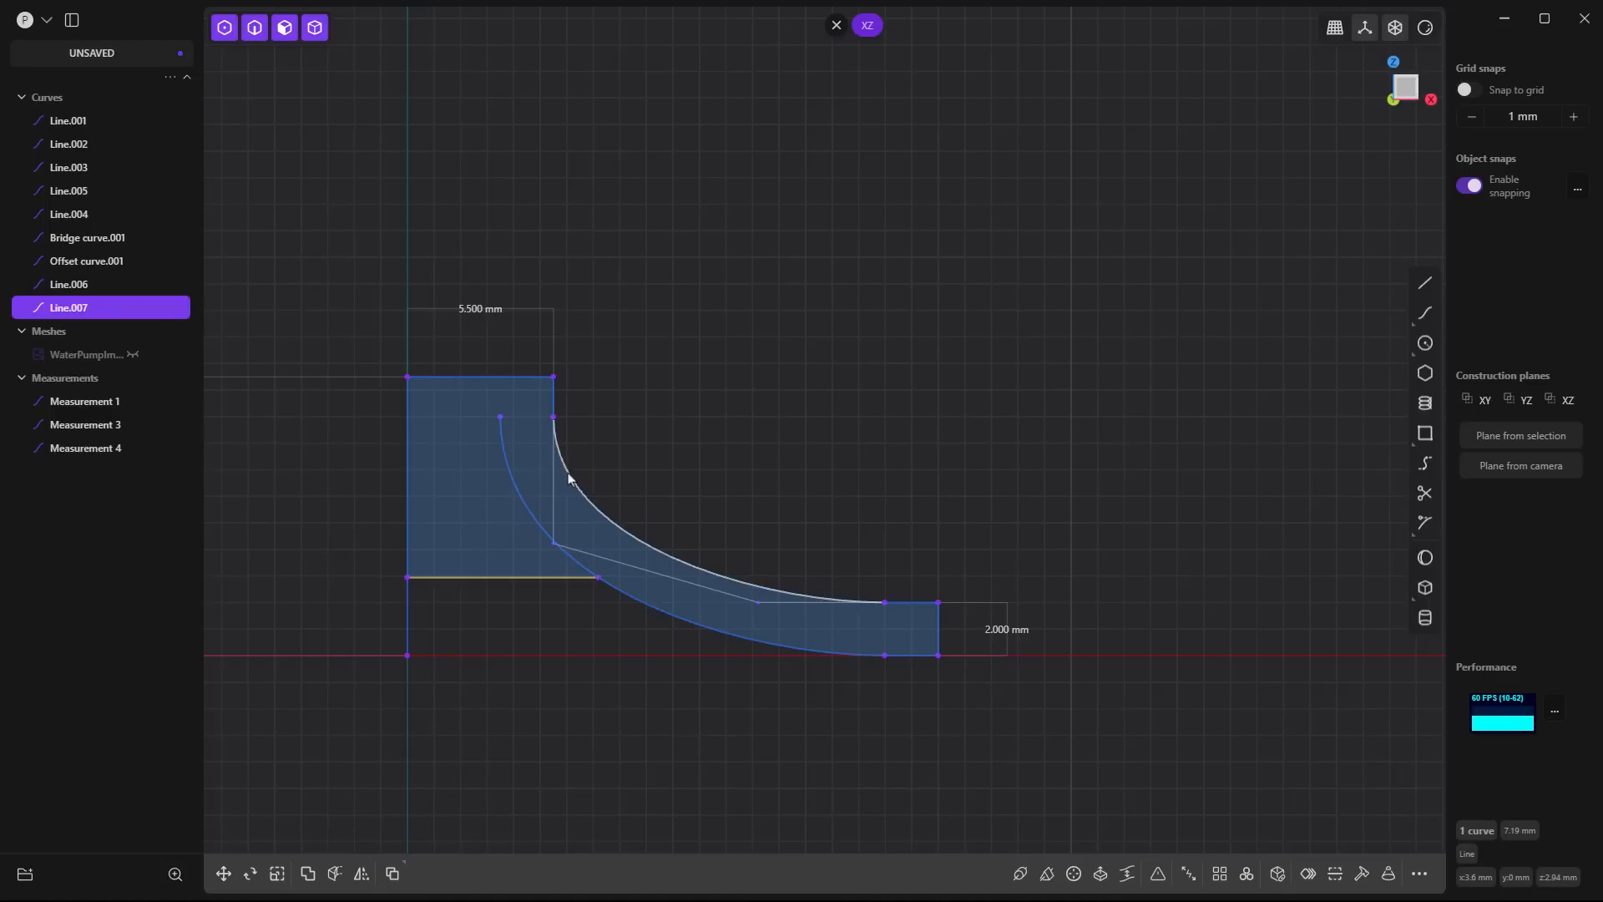
click(638, 456)
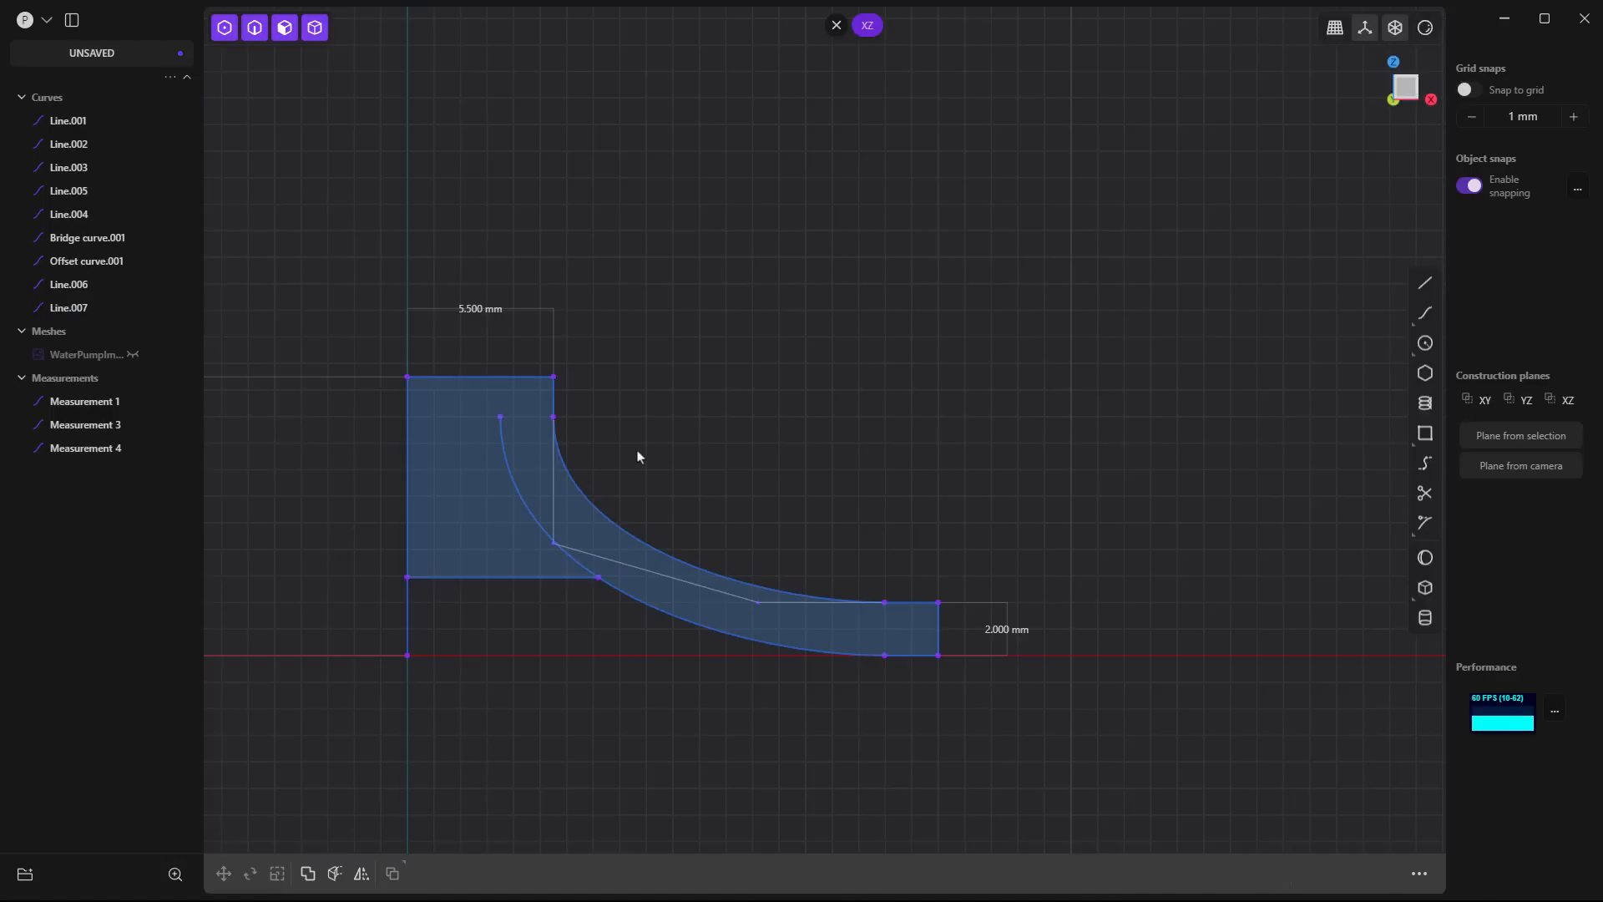
key(t)
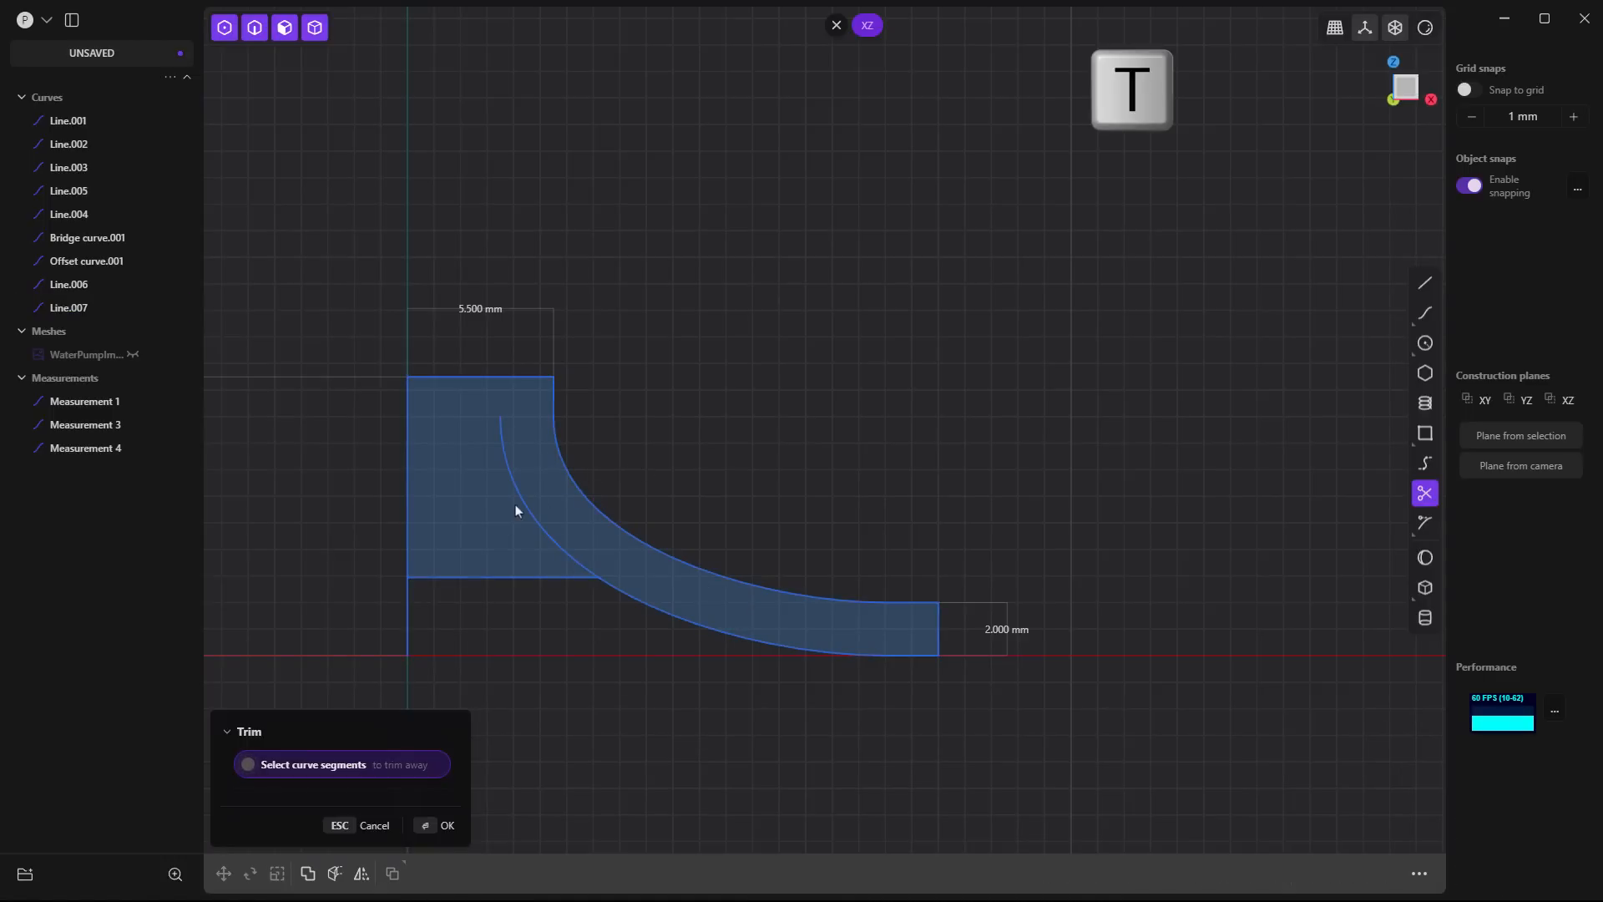
click(415, 616)
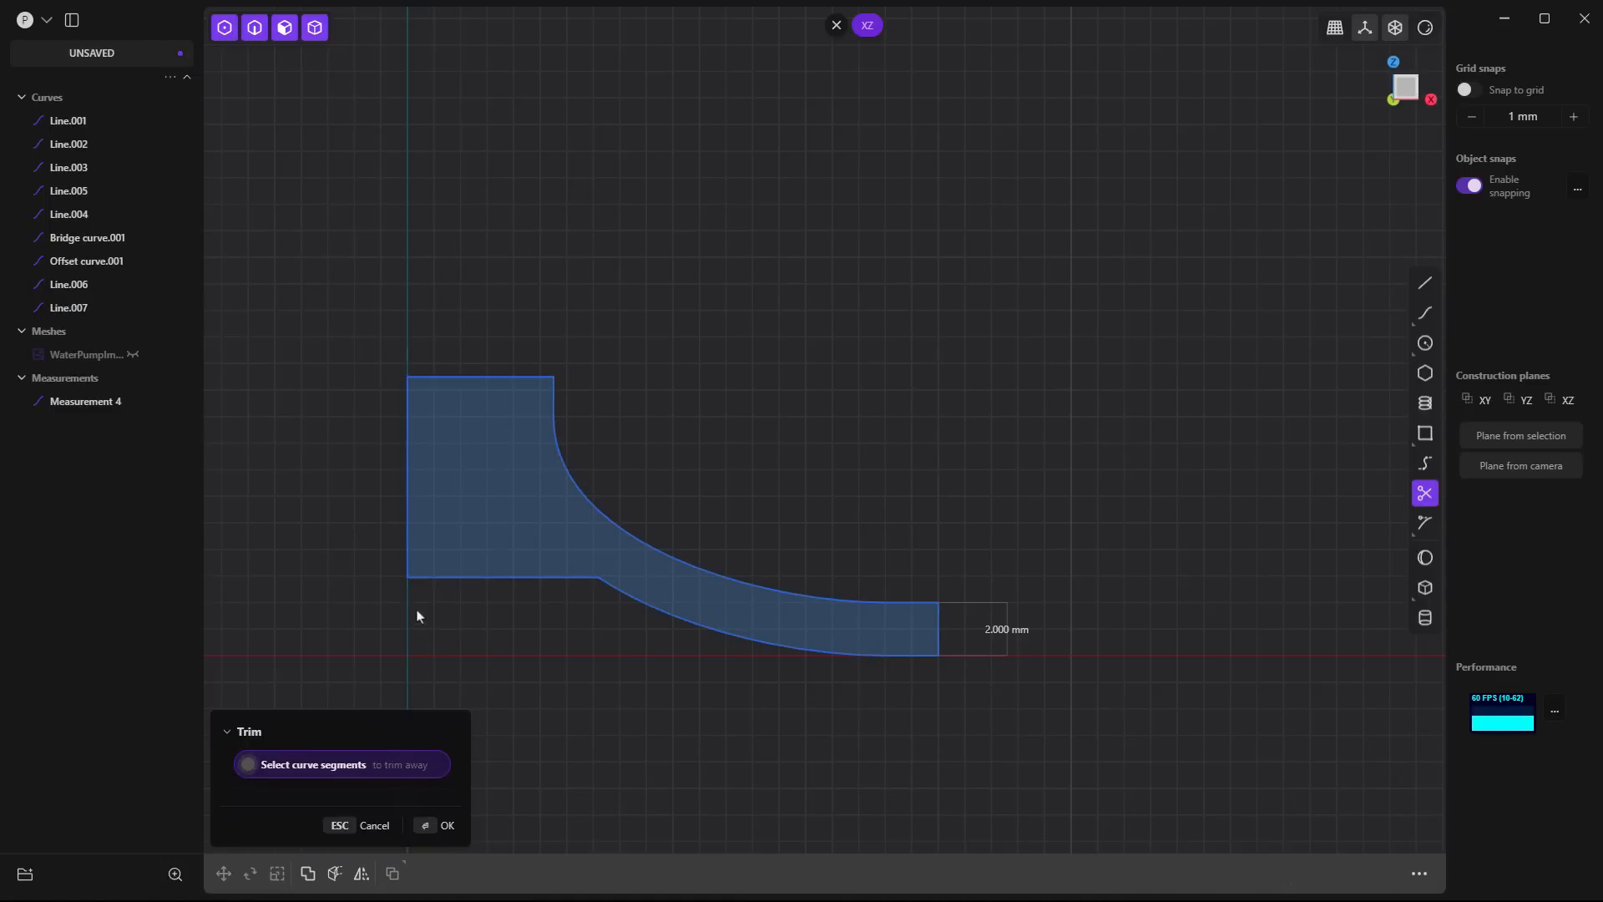
key(Return)
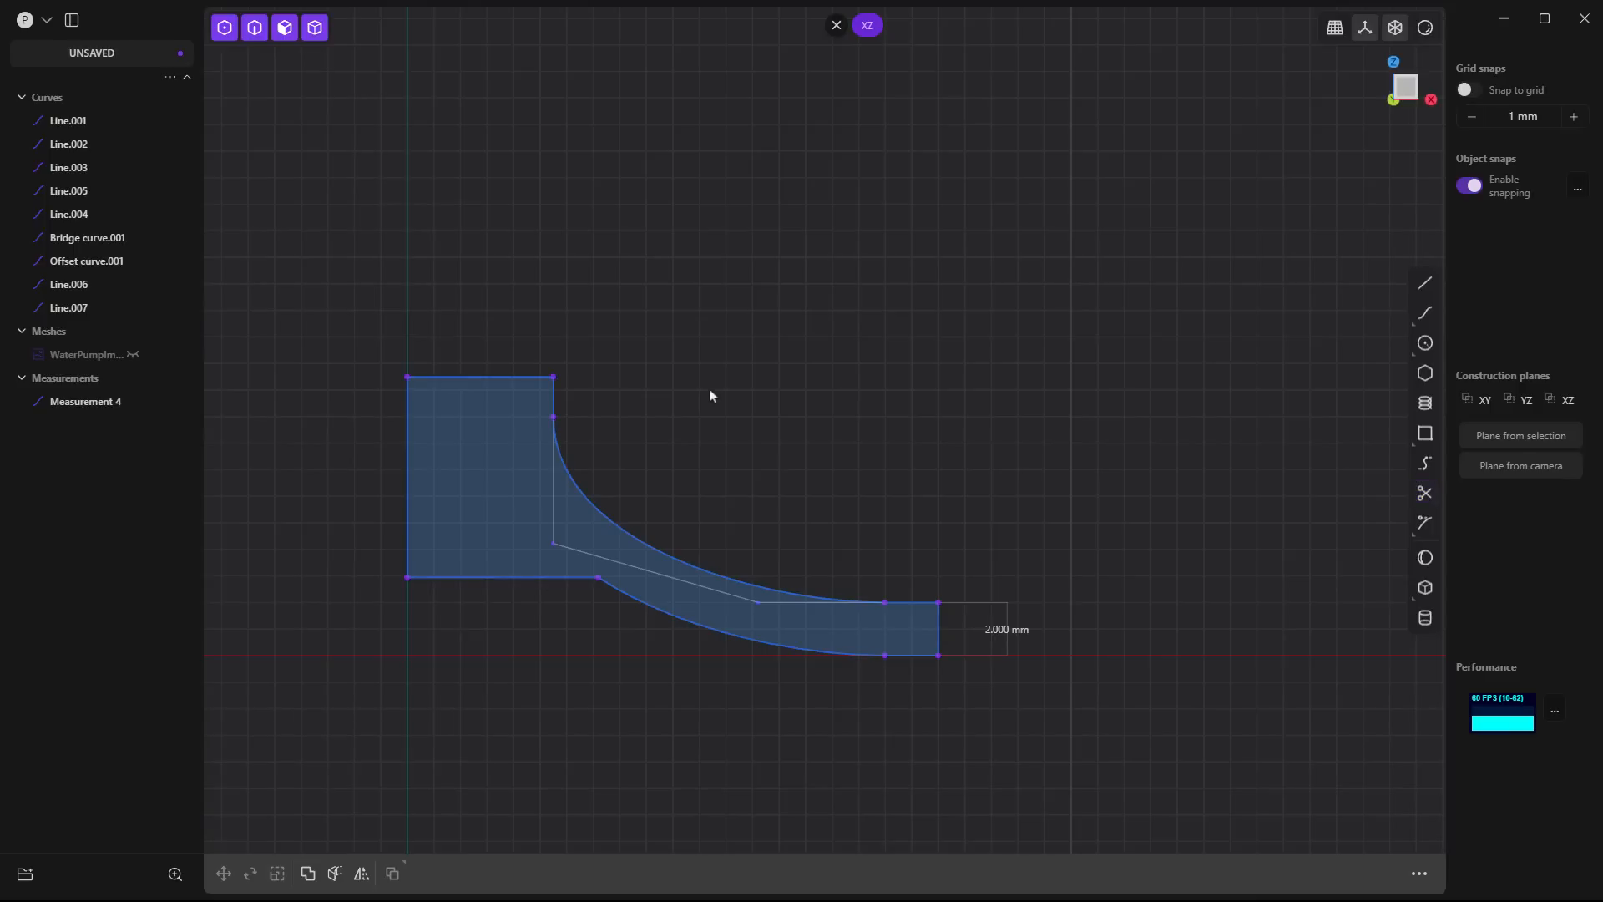
- Select all nine curves of the hub and base profile and join them into one closed curve
click(584, 491)
click(901, 604)
click(940, 634)
key(Caps_Lock)
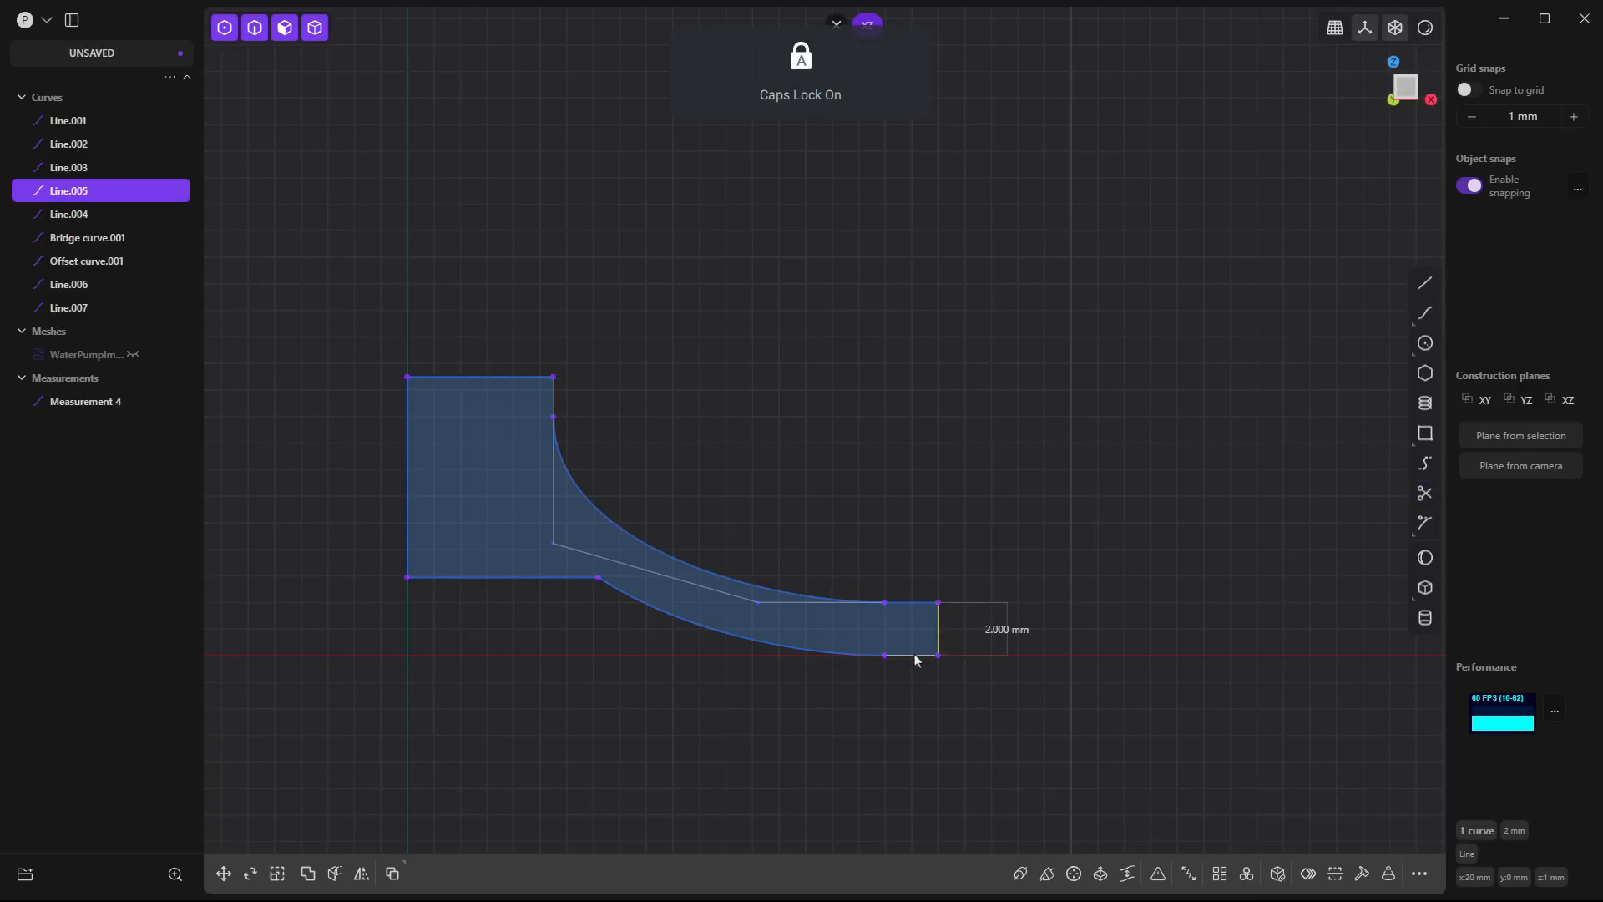
click(919, 655)
key(Caps_Lock)
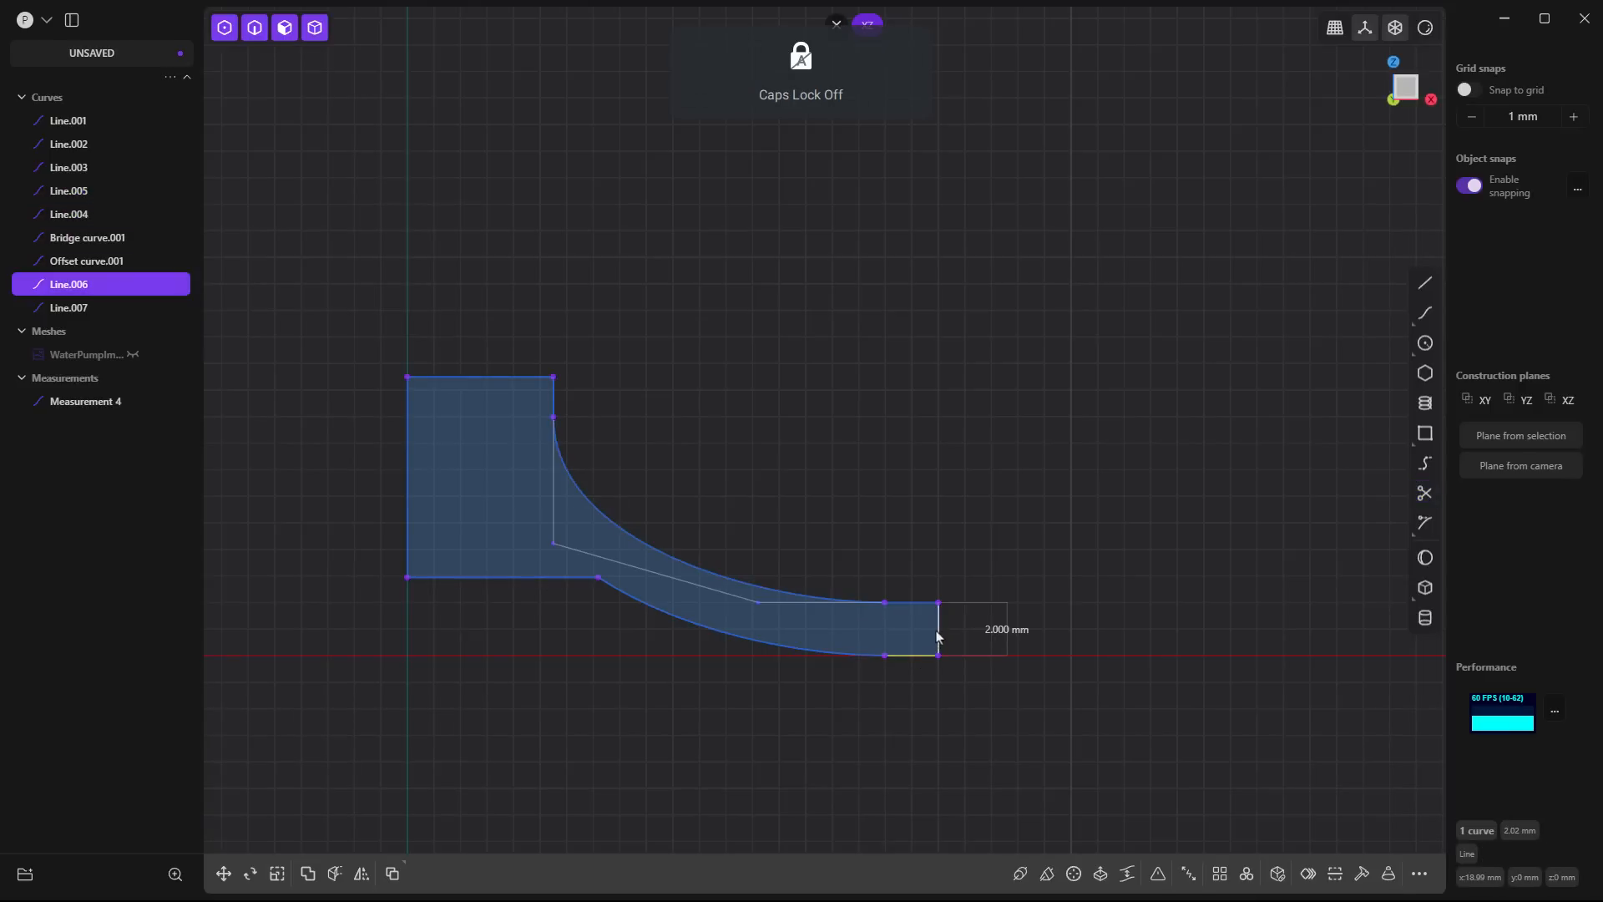
shift+click(938, 626)
shift+click(912, 603)
shift+click(838, 599)
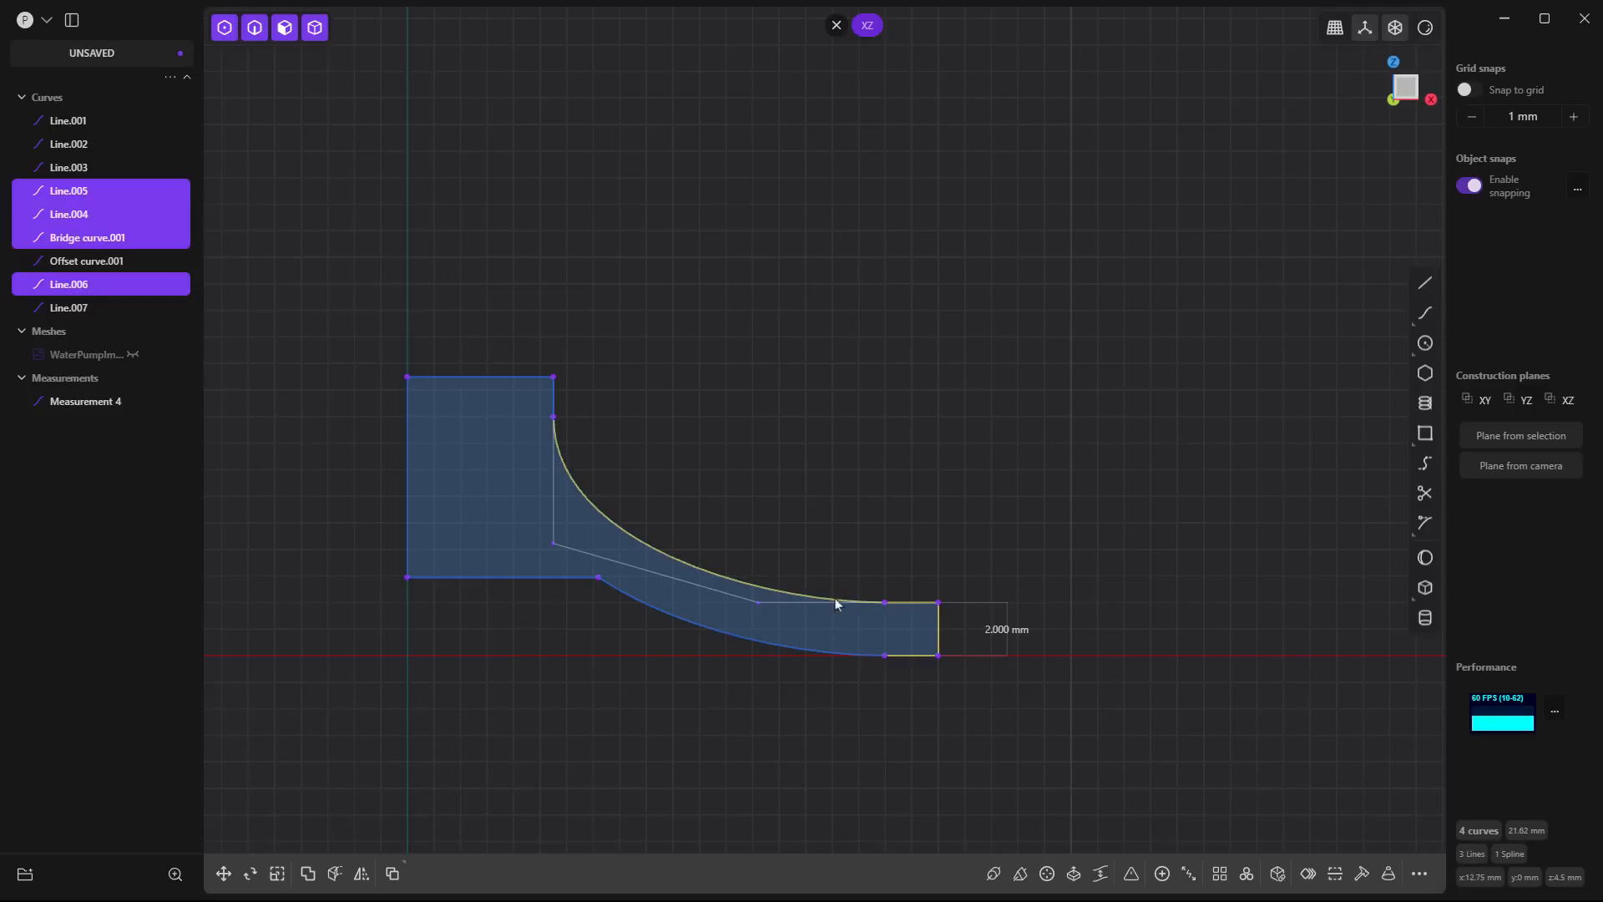
shift+click(555, 404)
shift+click(516, 378)
shift+click(409, 404)
shift+click(537, 585)
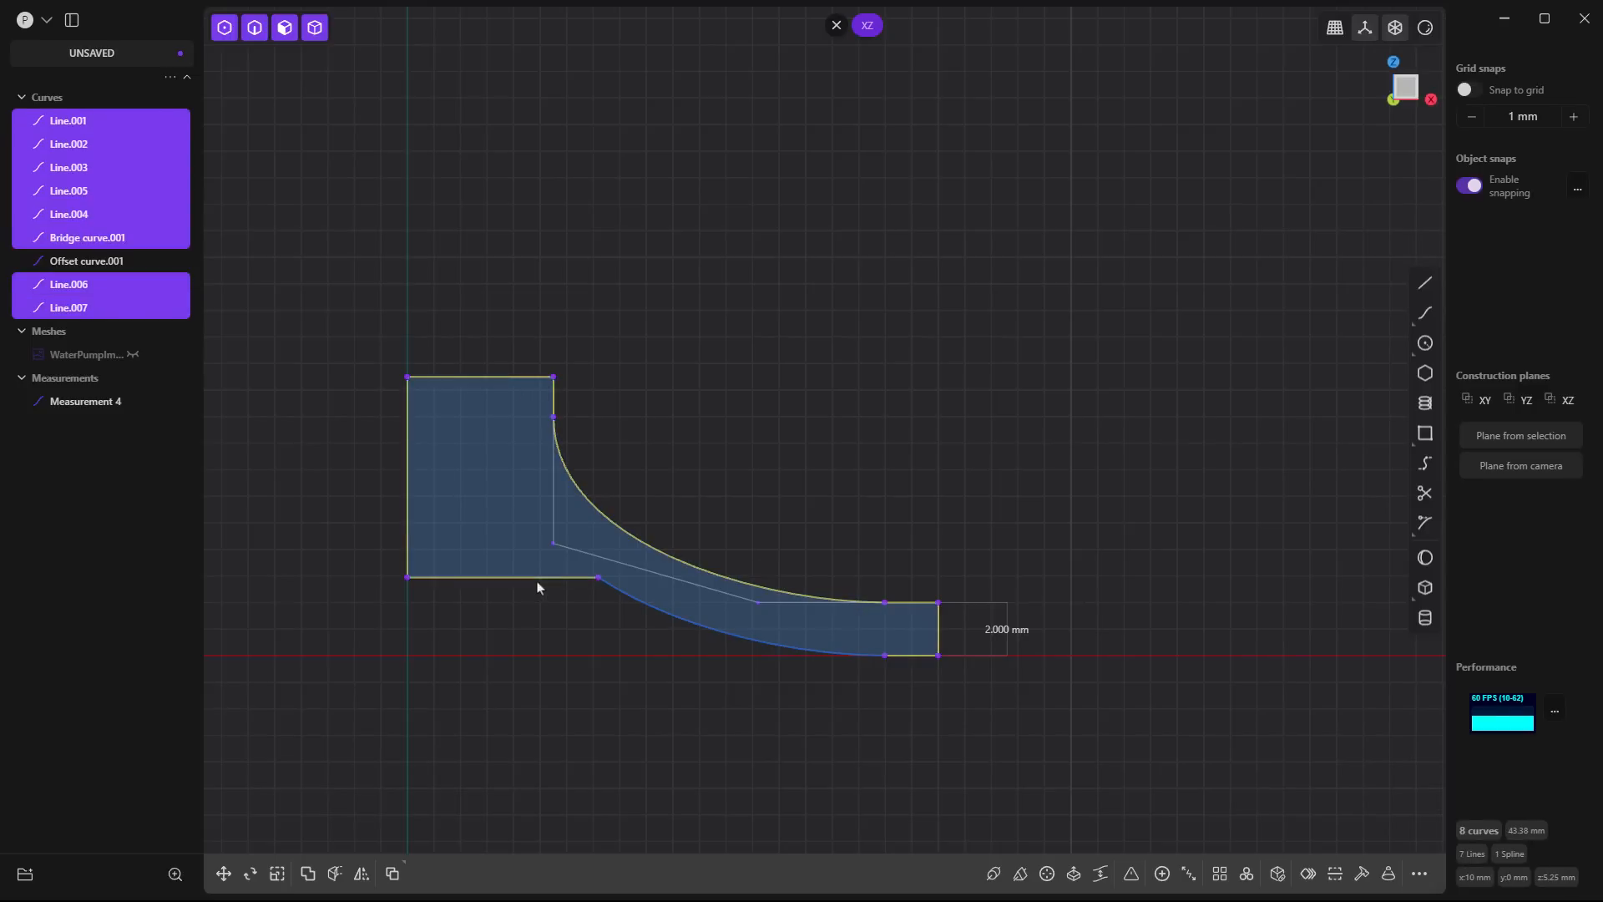
shift+click(624, 595)
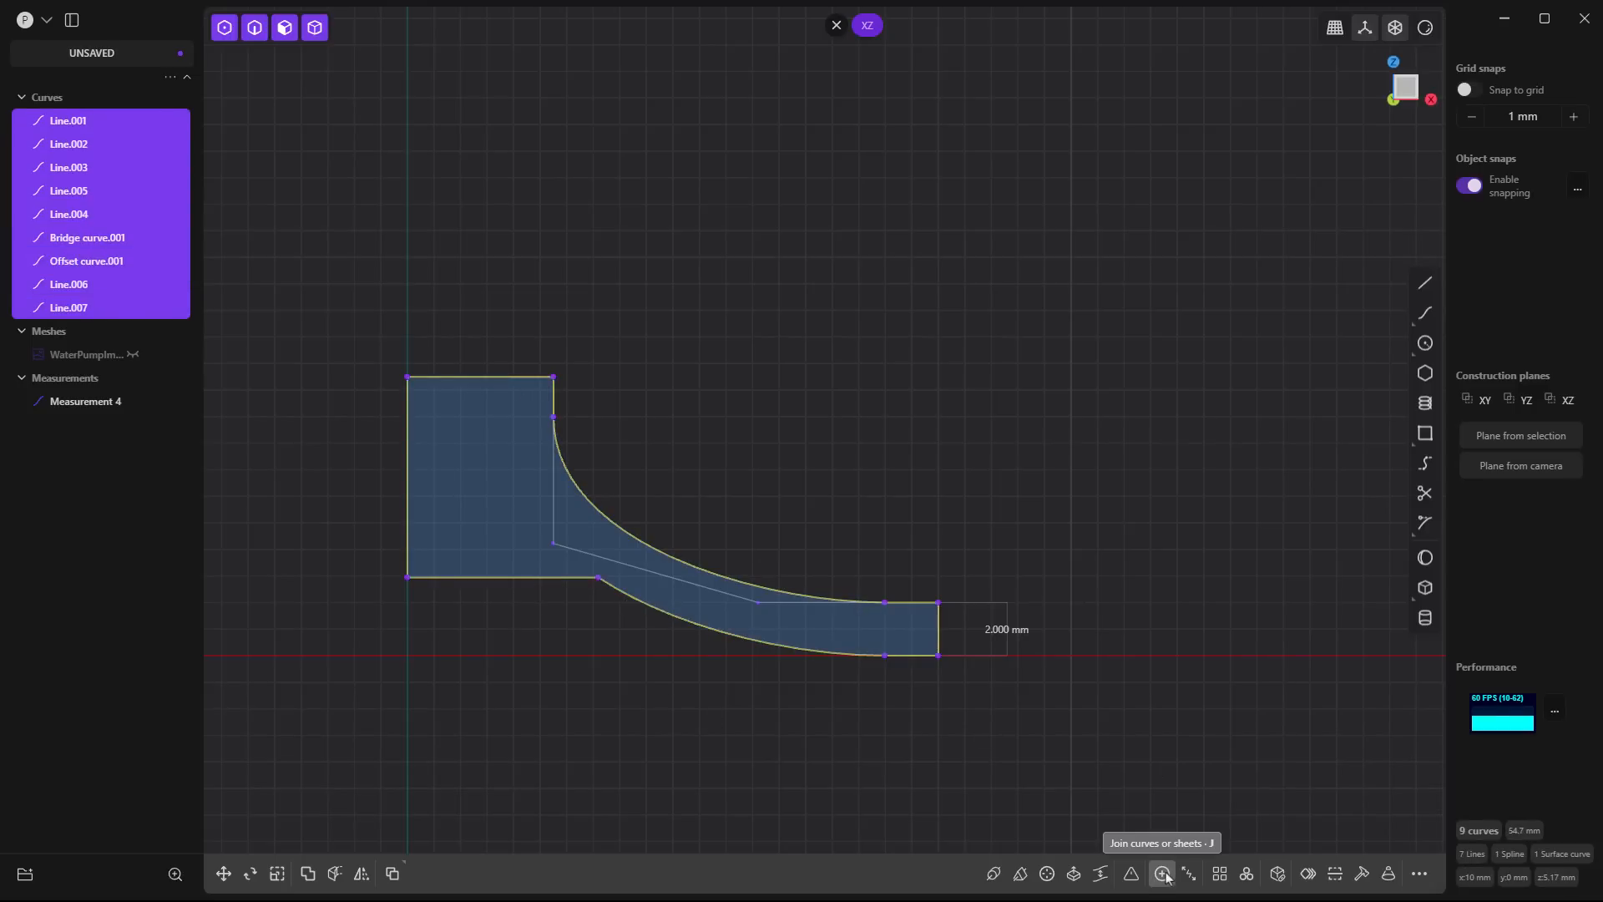
key(j)
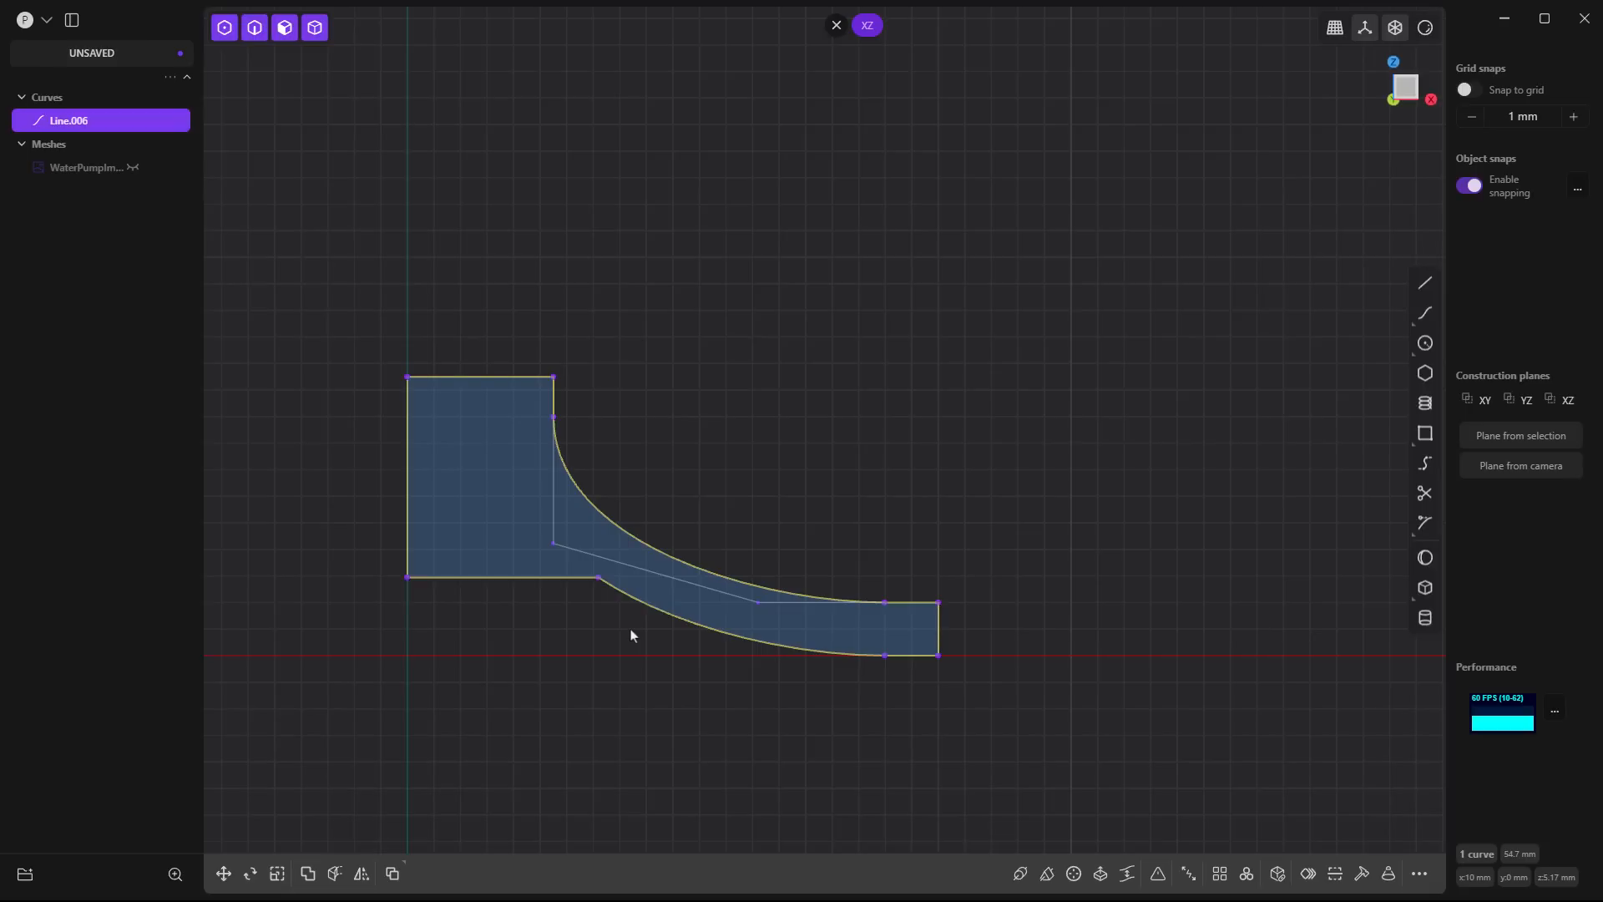
- Revolve the closed profile region 360 degrees about the vertical Z axis through the origin
scroll(1165, 568, down, 1)
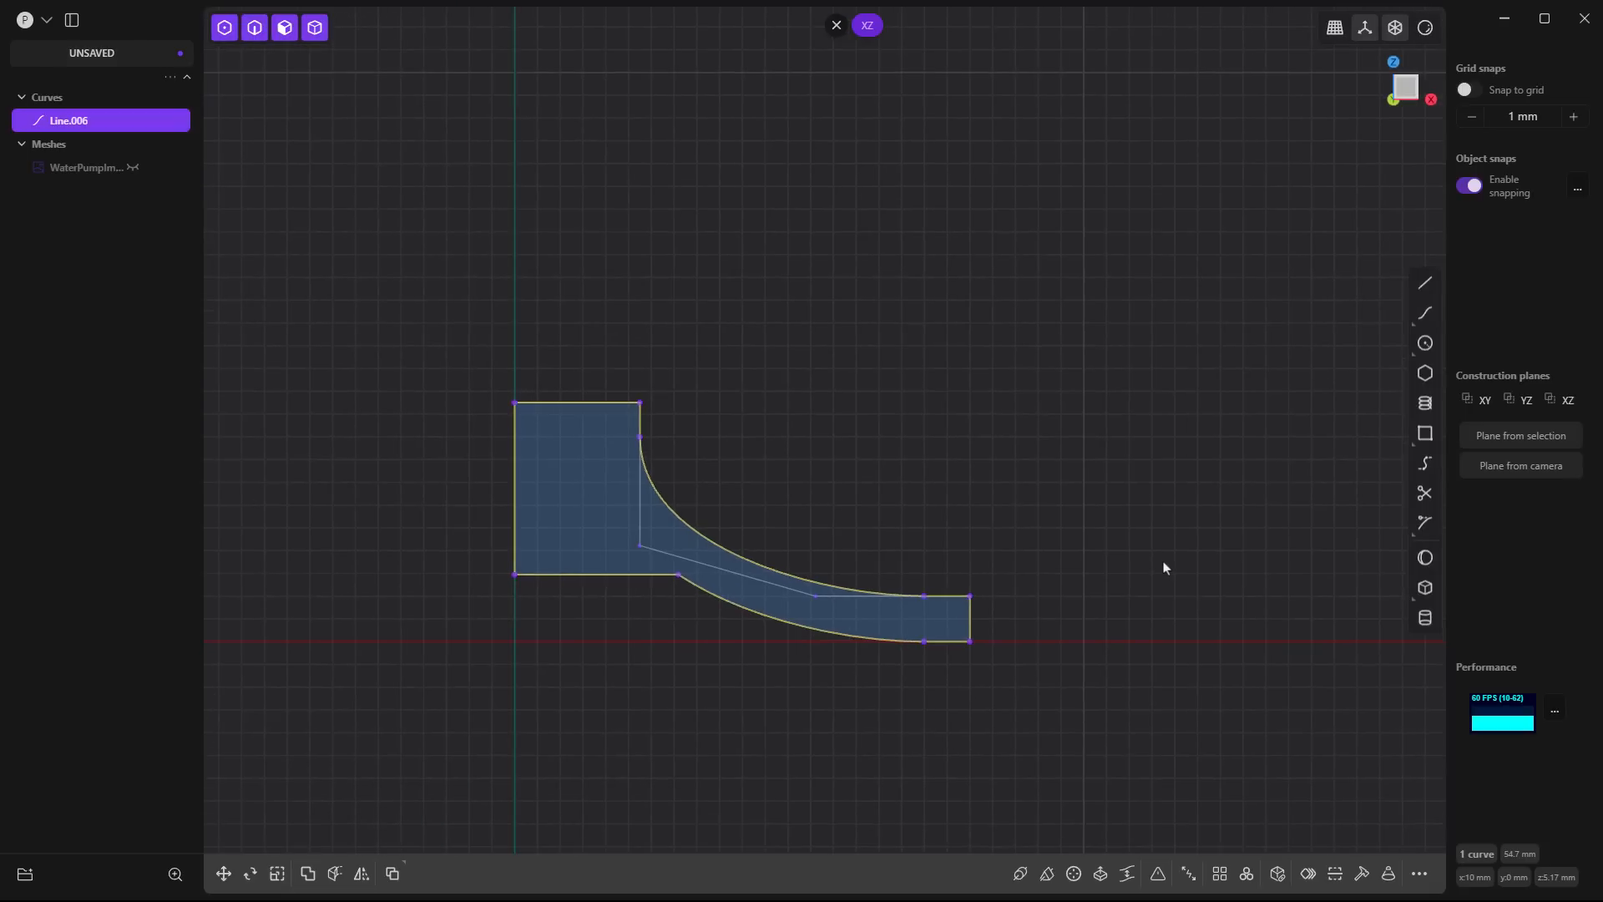
click(633, 479)
key(e)
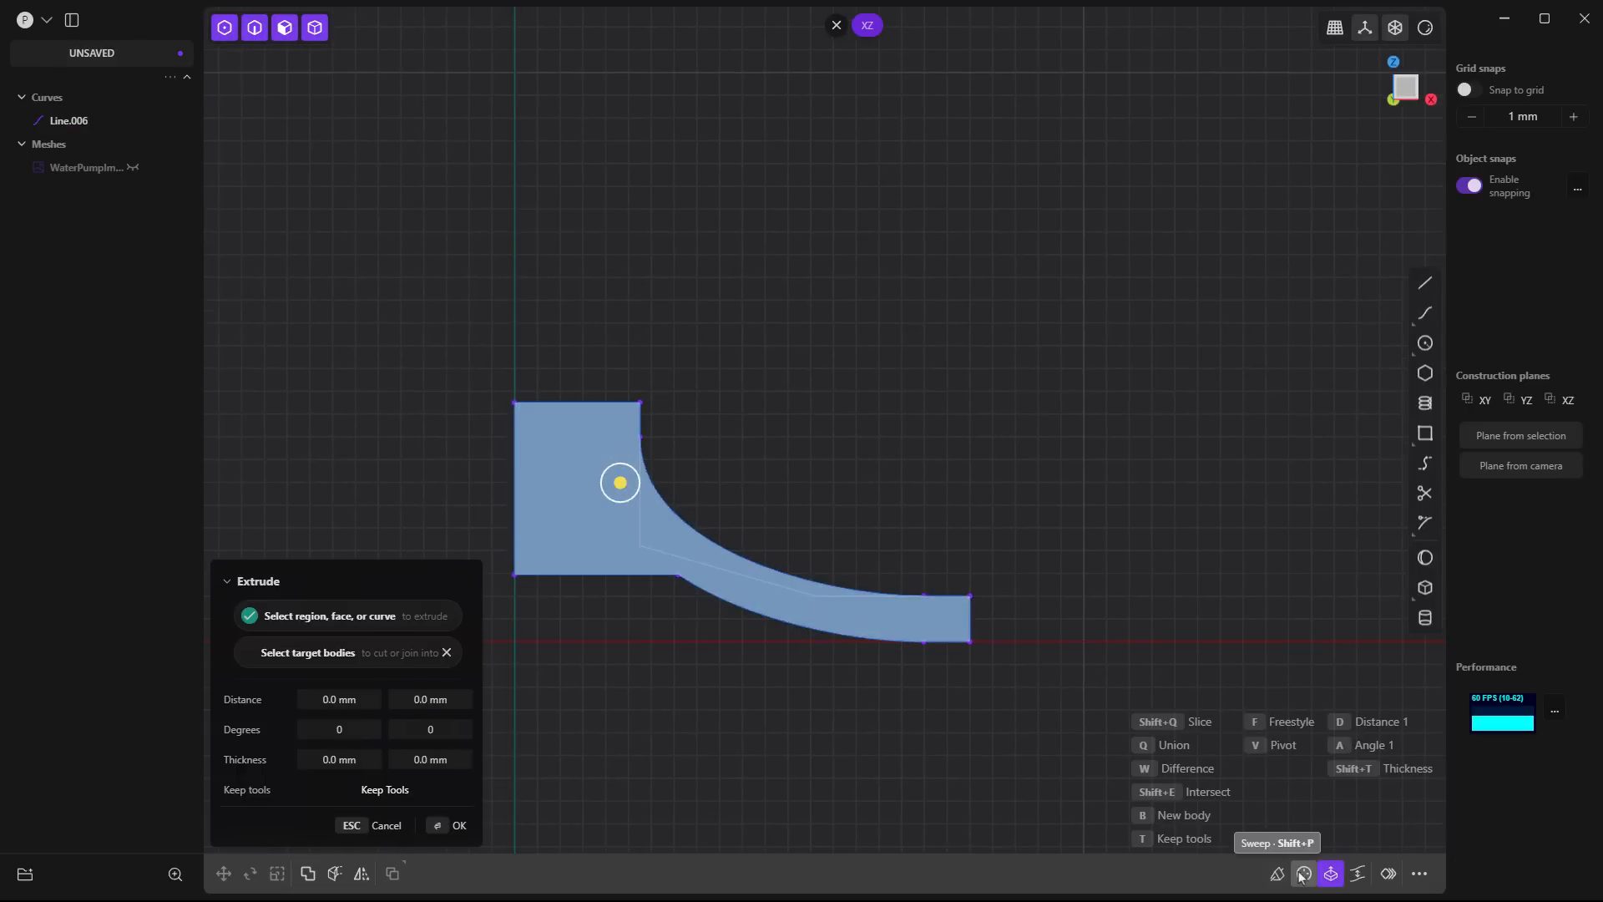
click(1303, 874)
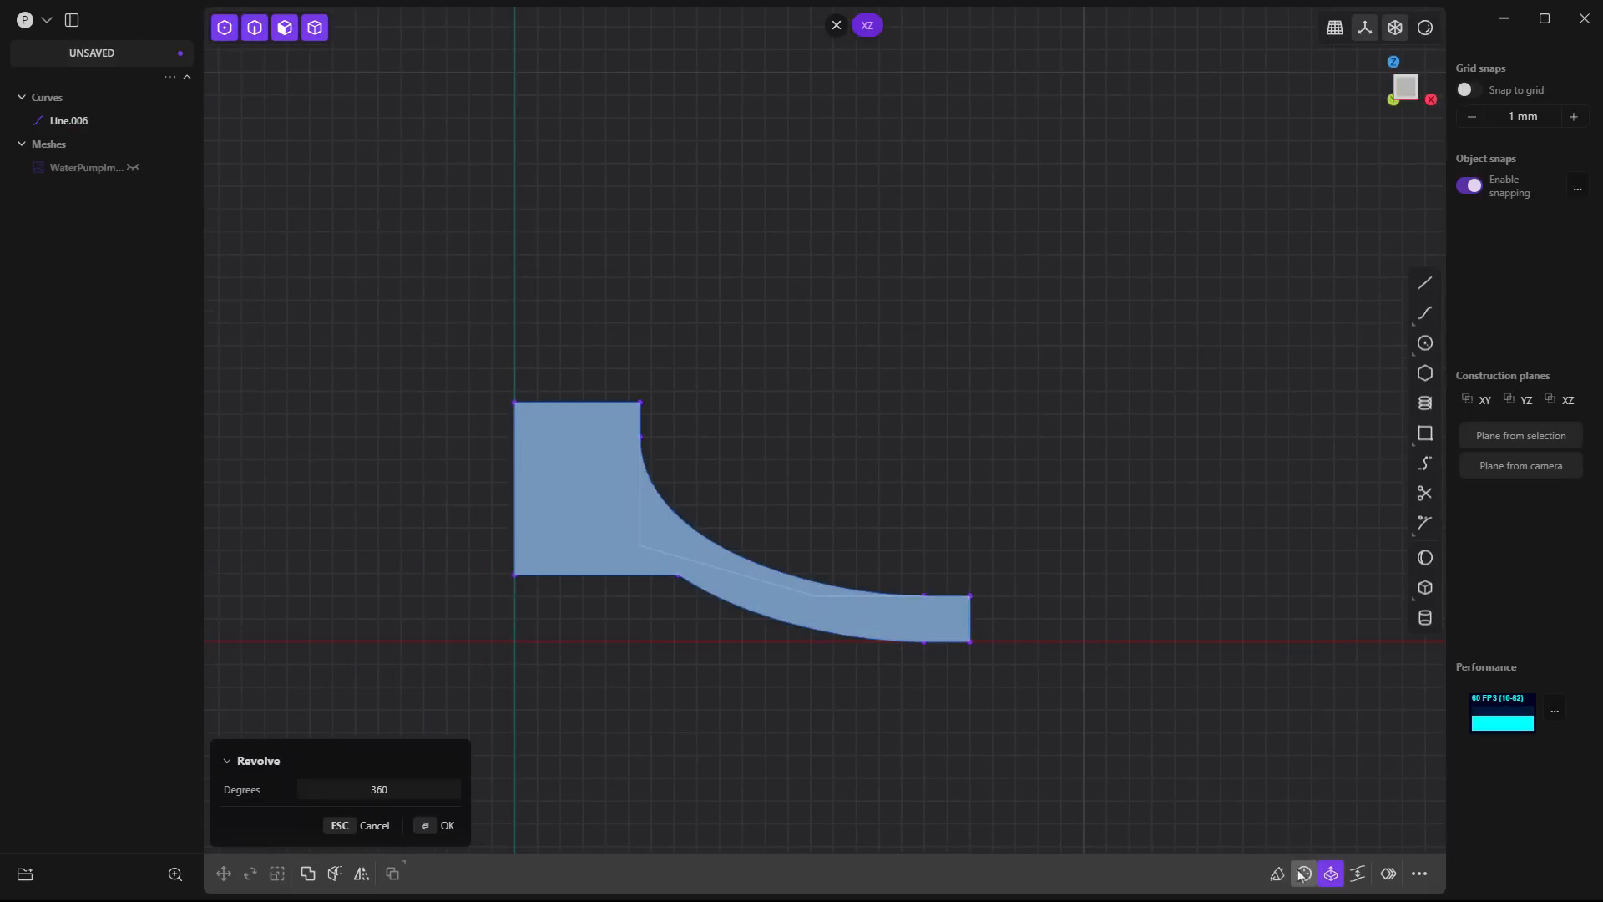
click(516, 642)
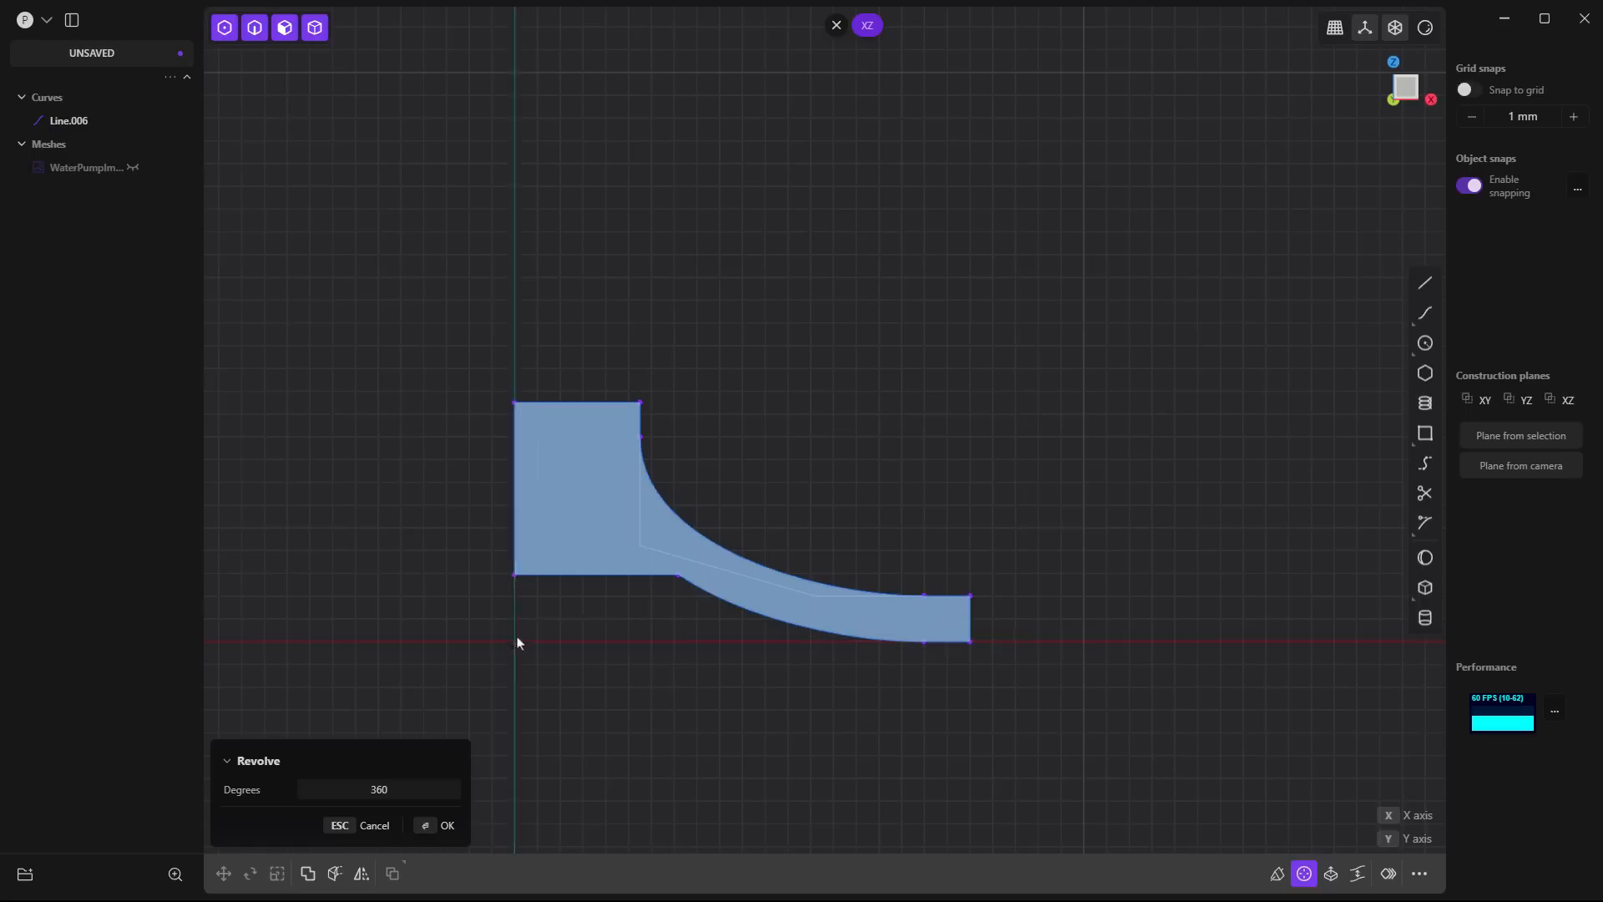
click(517, 351)
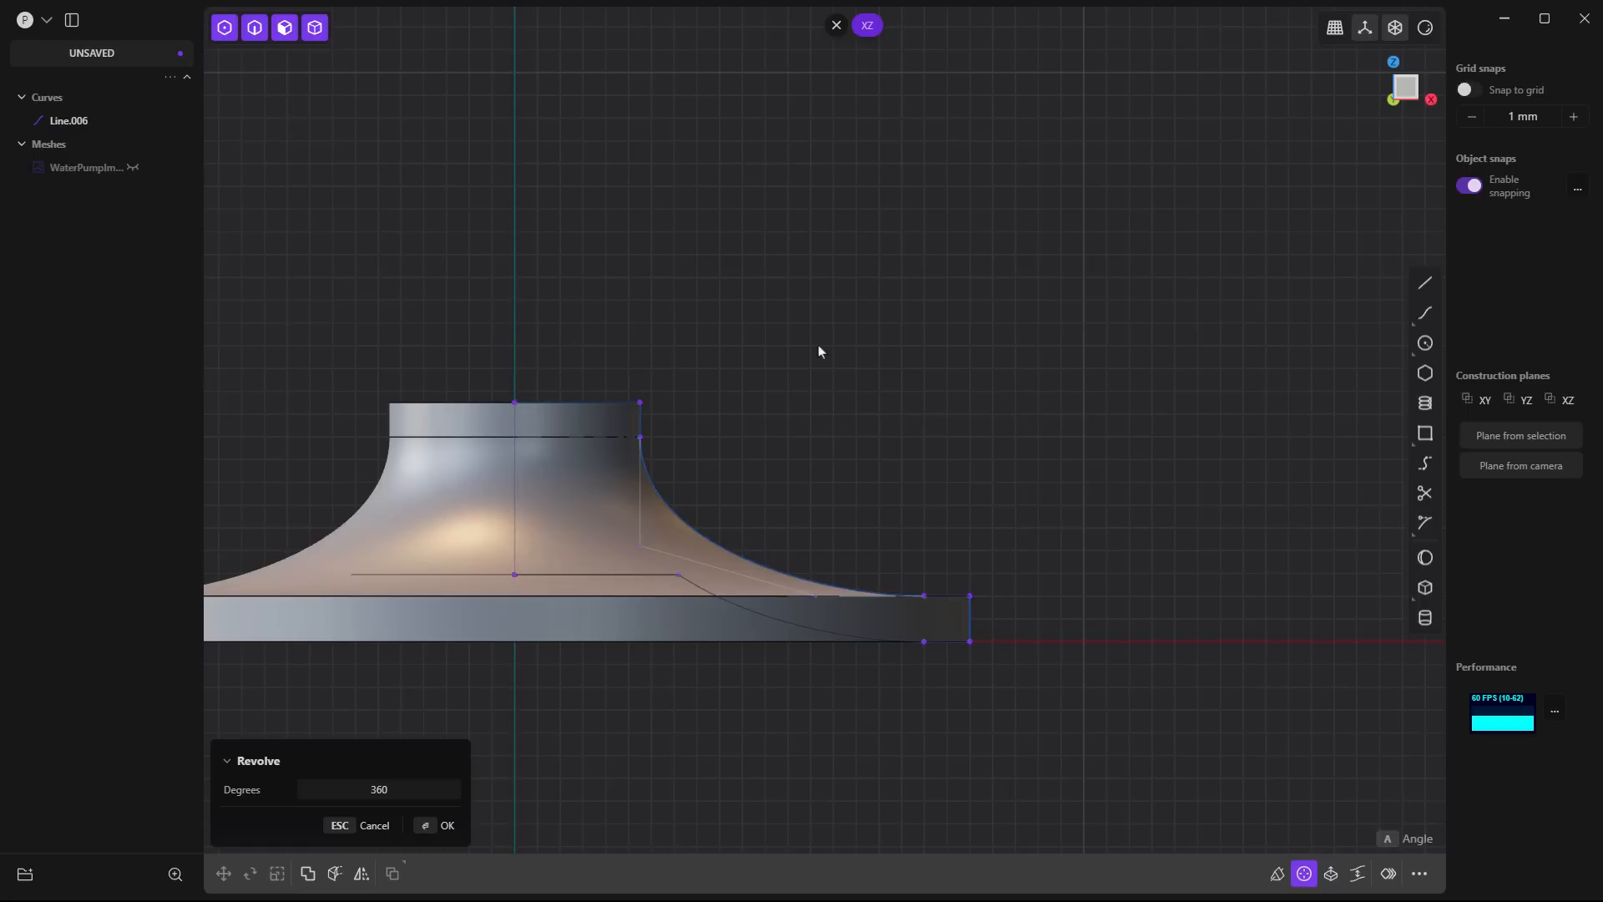
key(Return)
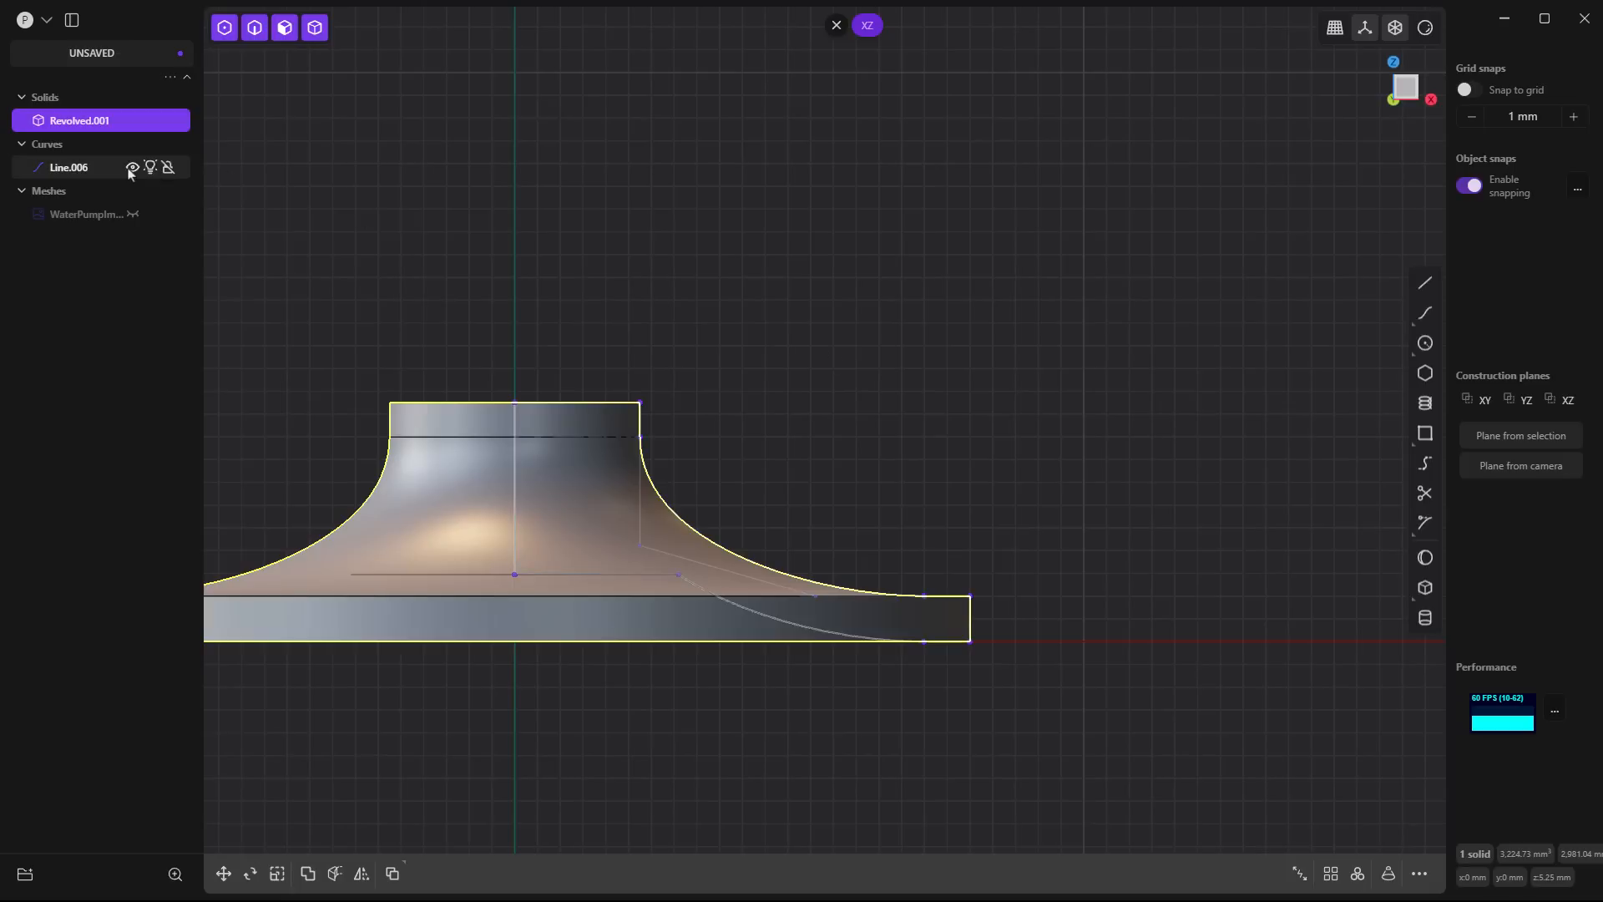
- Hide the profile curve, show the impeller scan mesh, and compare the revolved body with the scanned hub, rim and blades
click(132, 167)
click(833, 437)
middle_drag(833, 437, 816, 473)
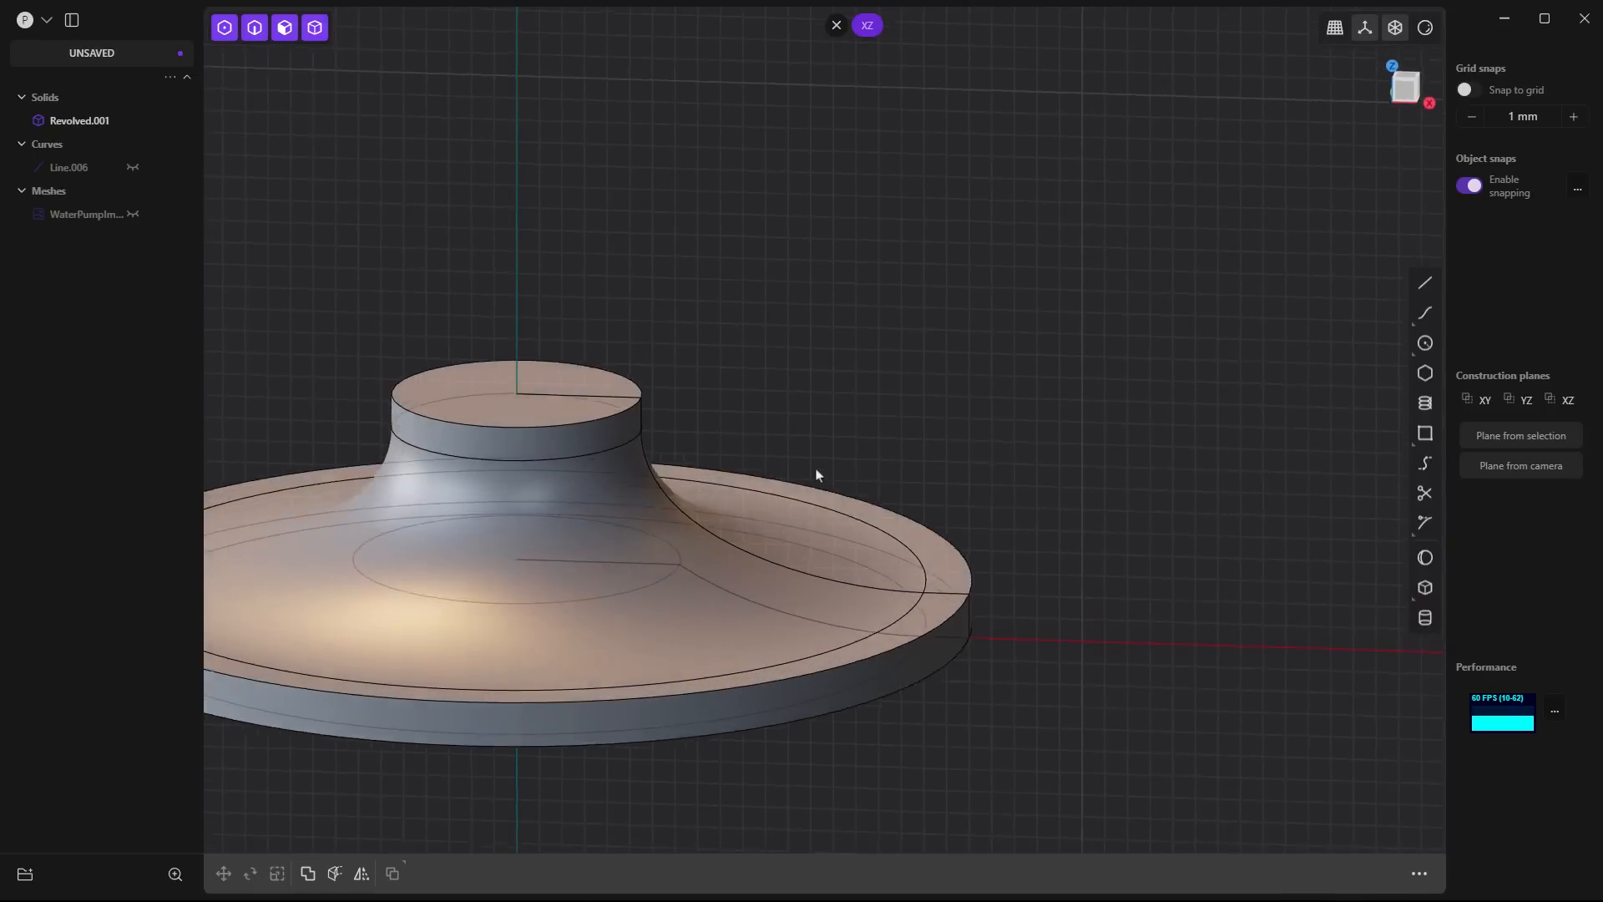
click(131, 213)
middle_drag(680, 357, 827, 484)
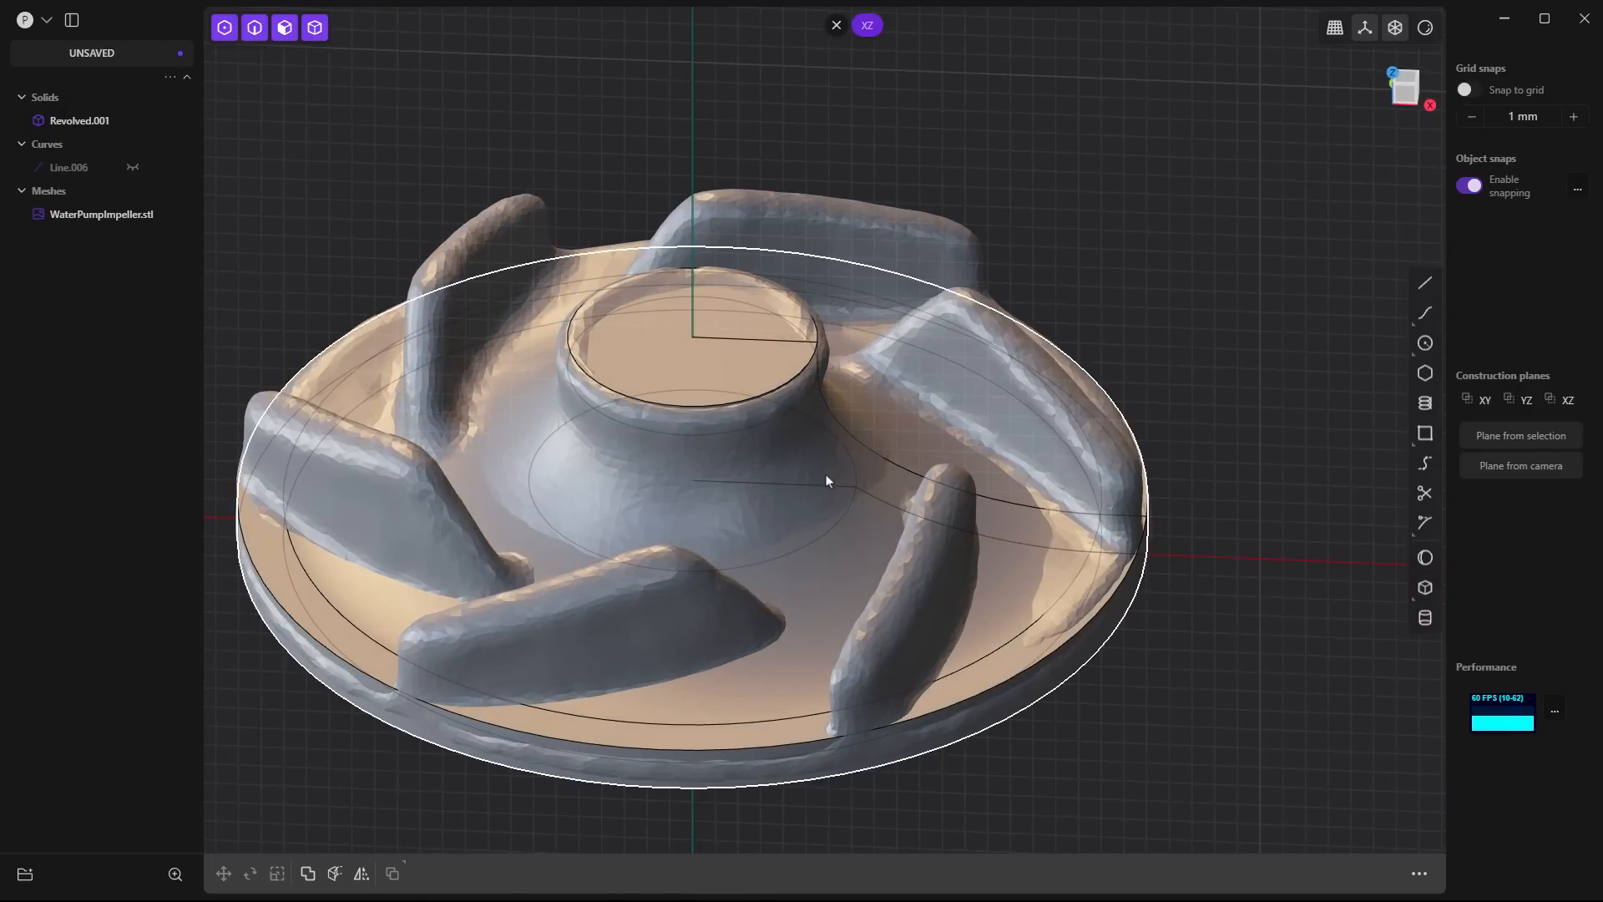
middle_drag(759, 512, 1019, 599)
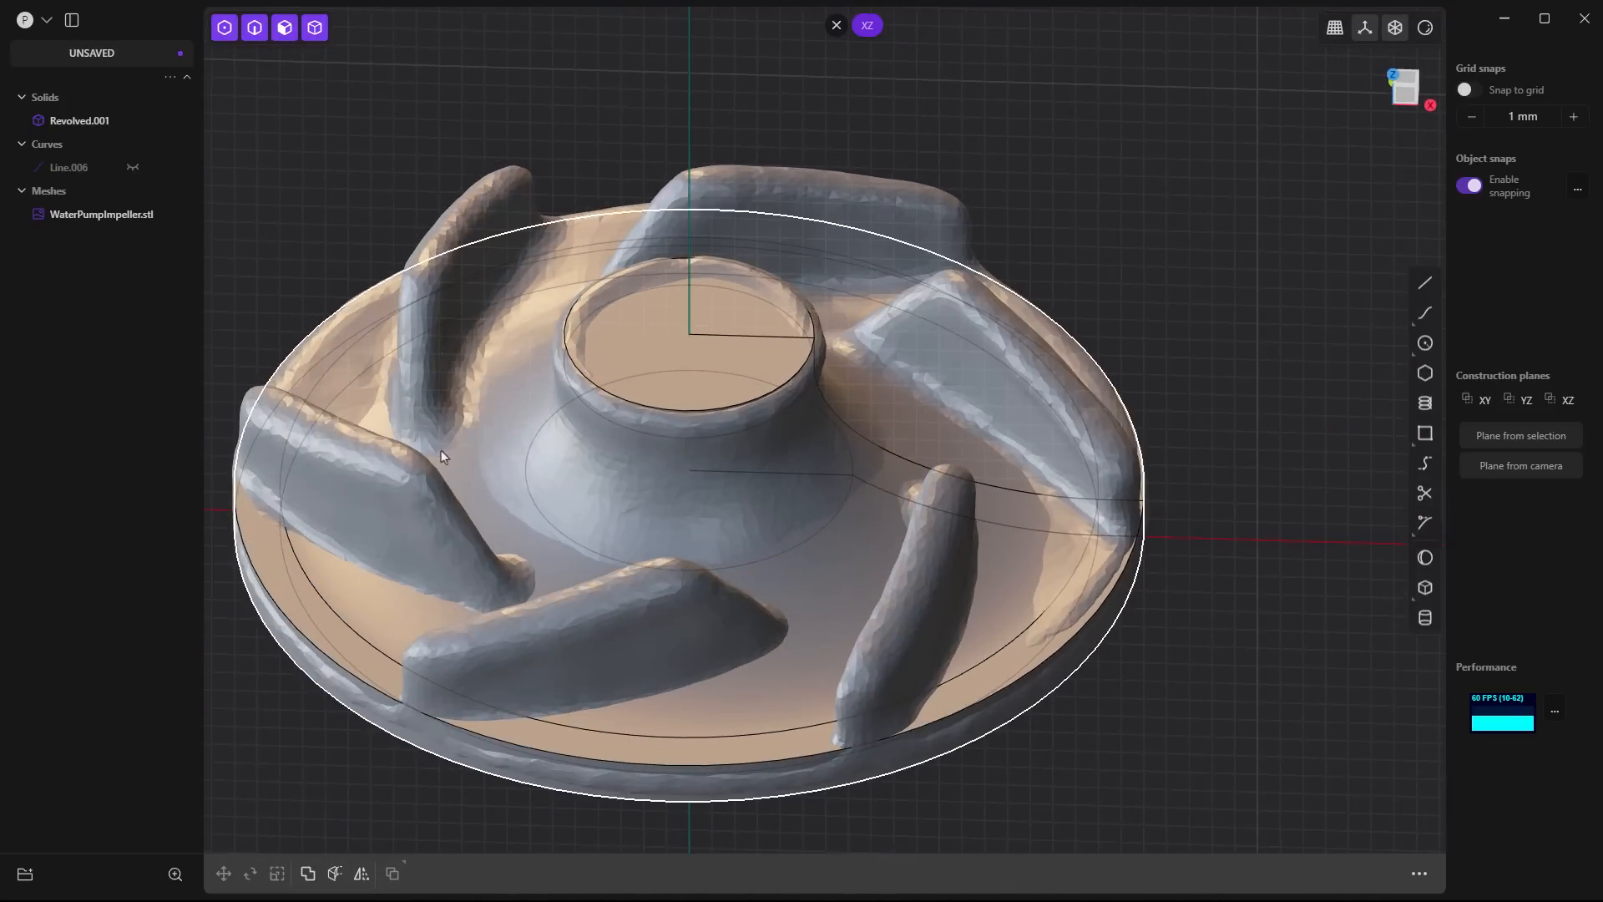
middle_drag(441, 449, 499, 484)
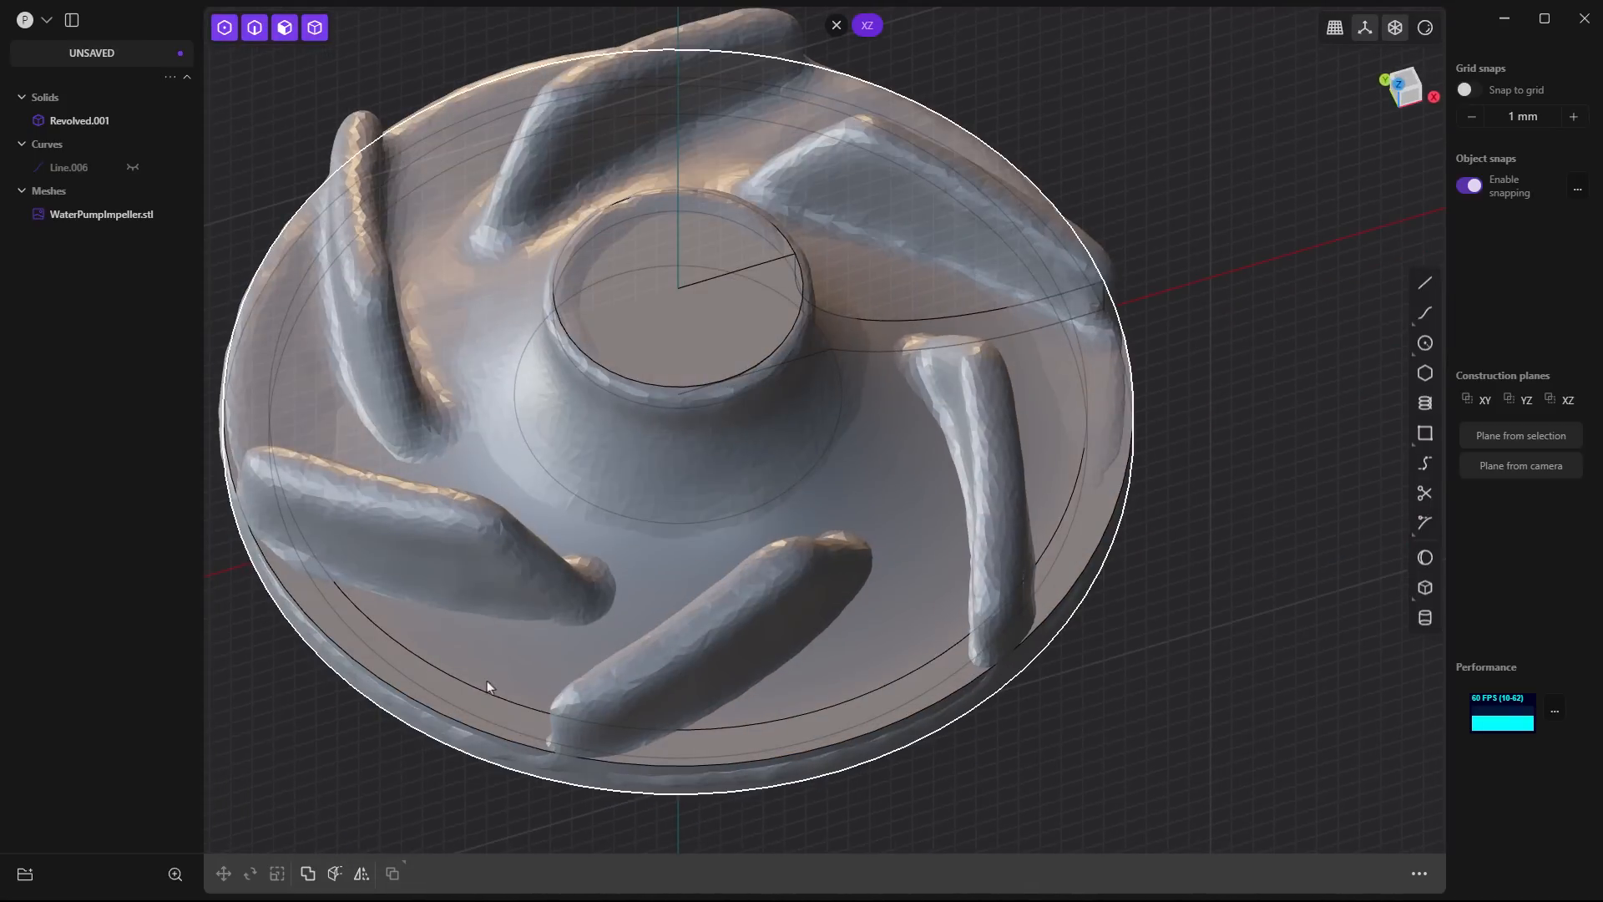
middle_drag(705, 137, 633, 504)
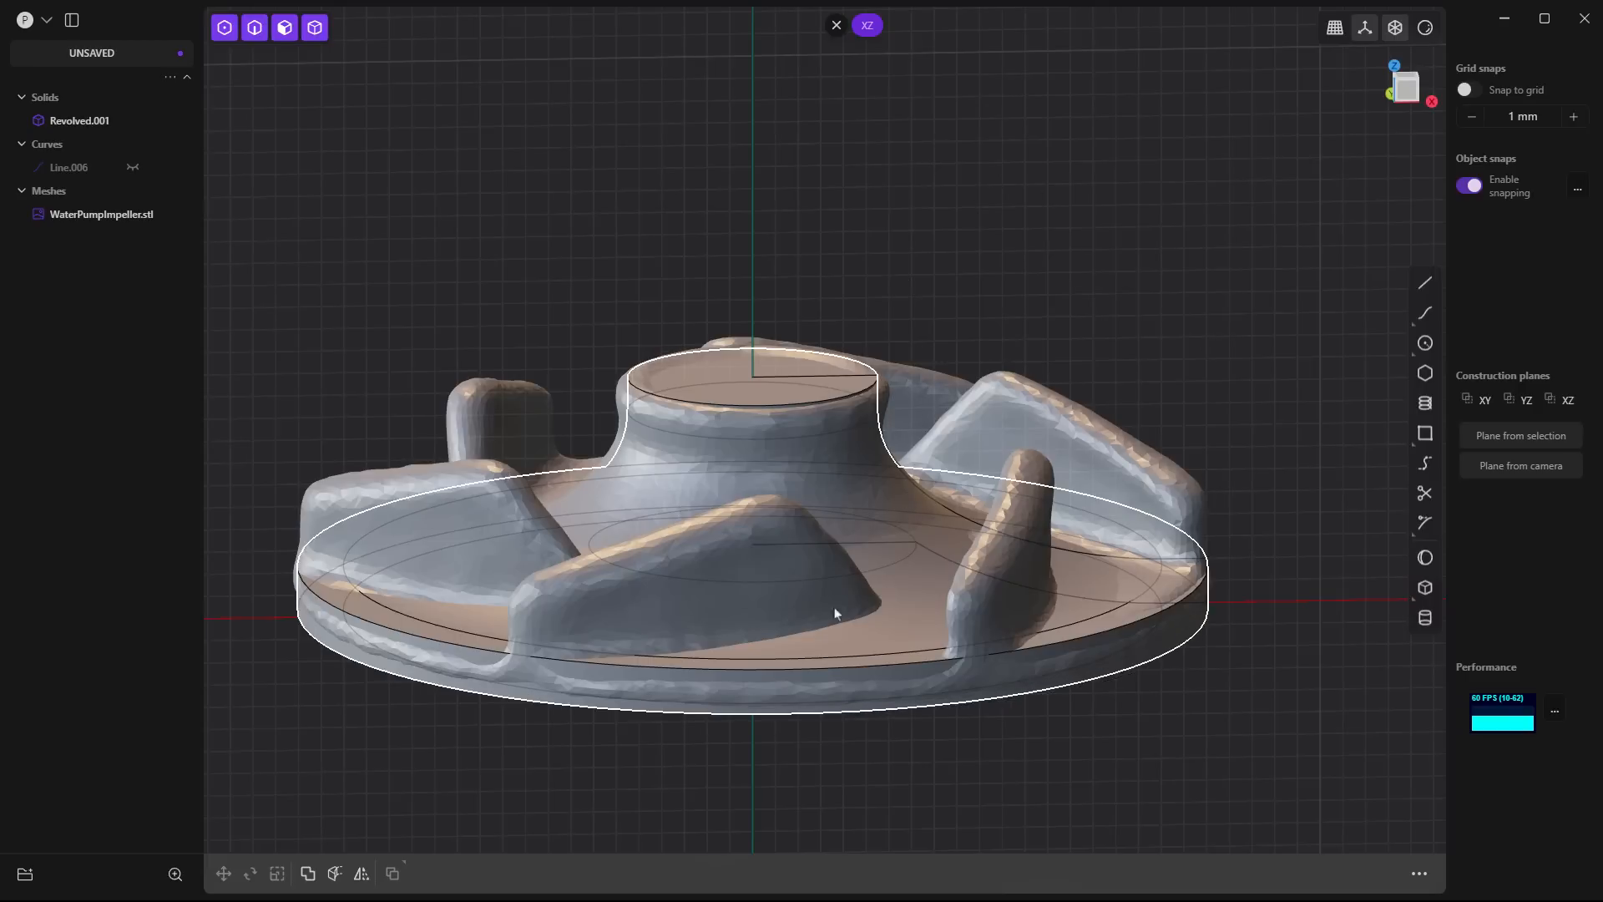
middle_drag(835, 613, 870, 763)
shift+middle_drag(890, 585, 865, 673)
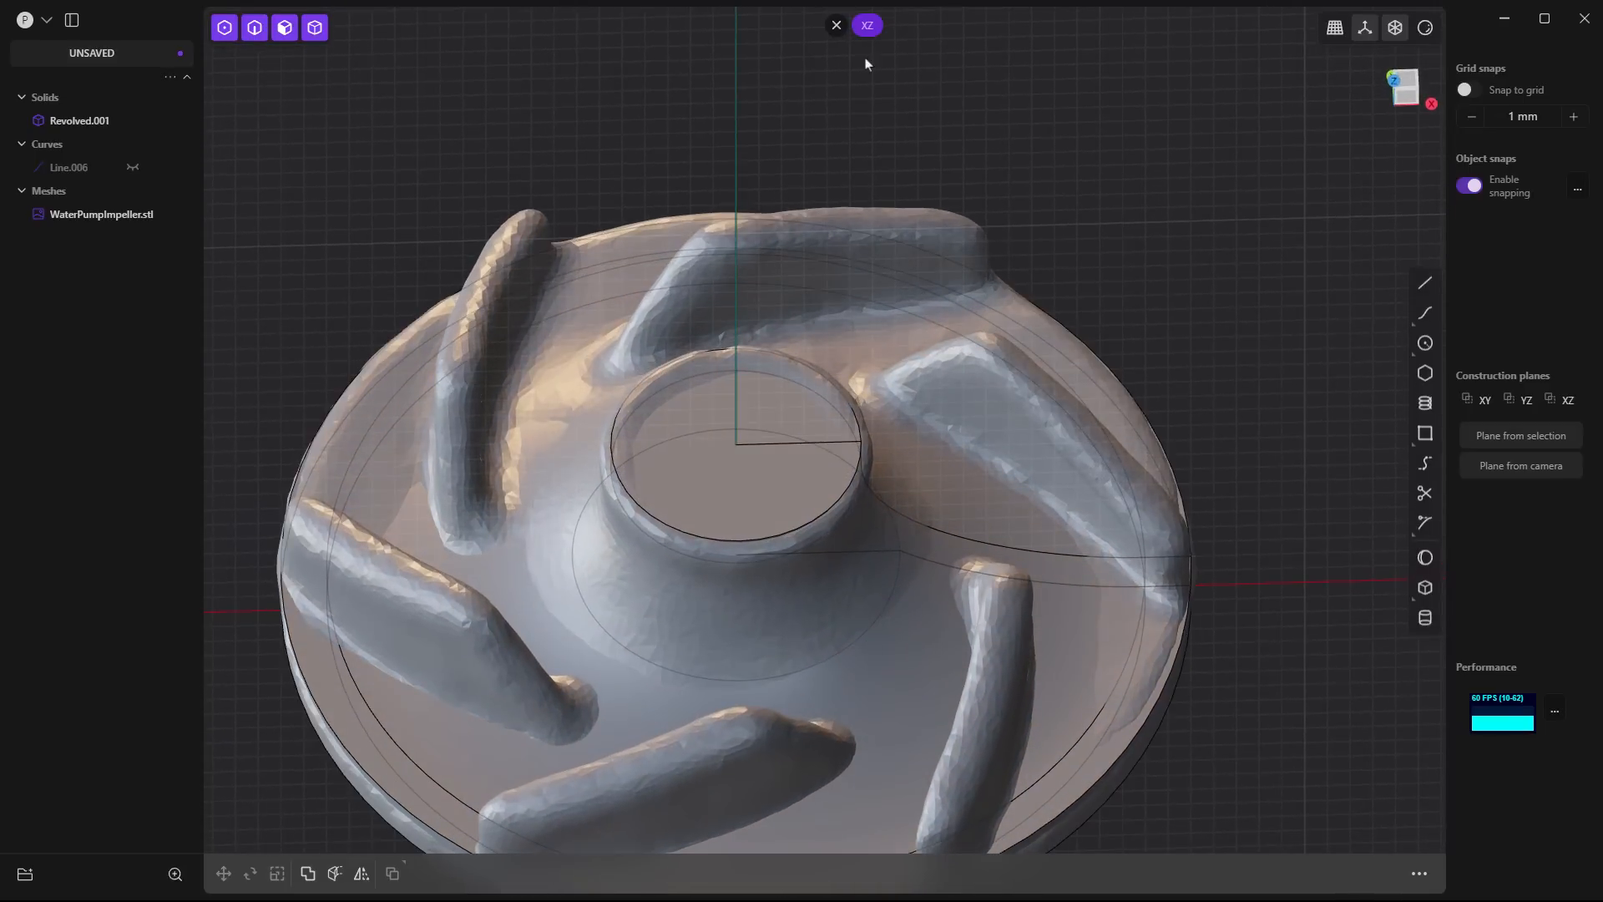
- Switch to the XY construction plane and draw a spline about 24 mm long along one blade, from near the hub to beyond the rim
click(837, 26)
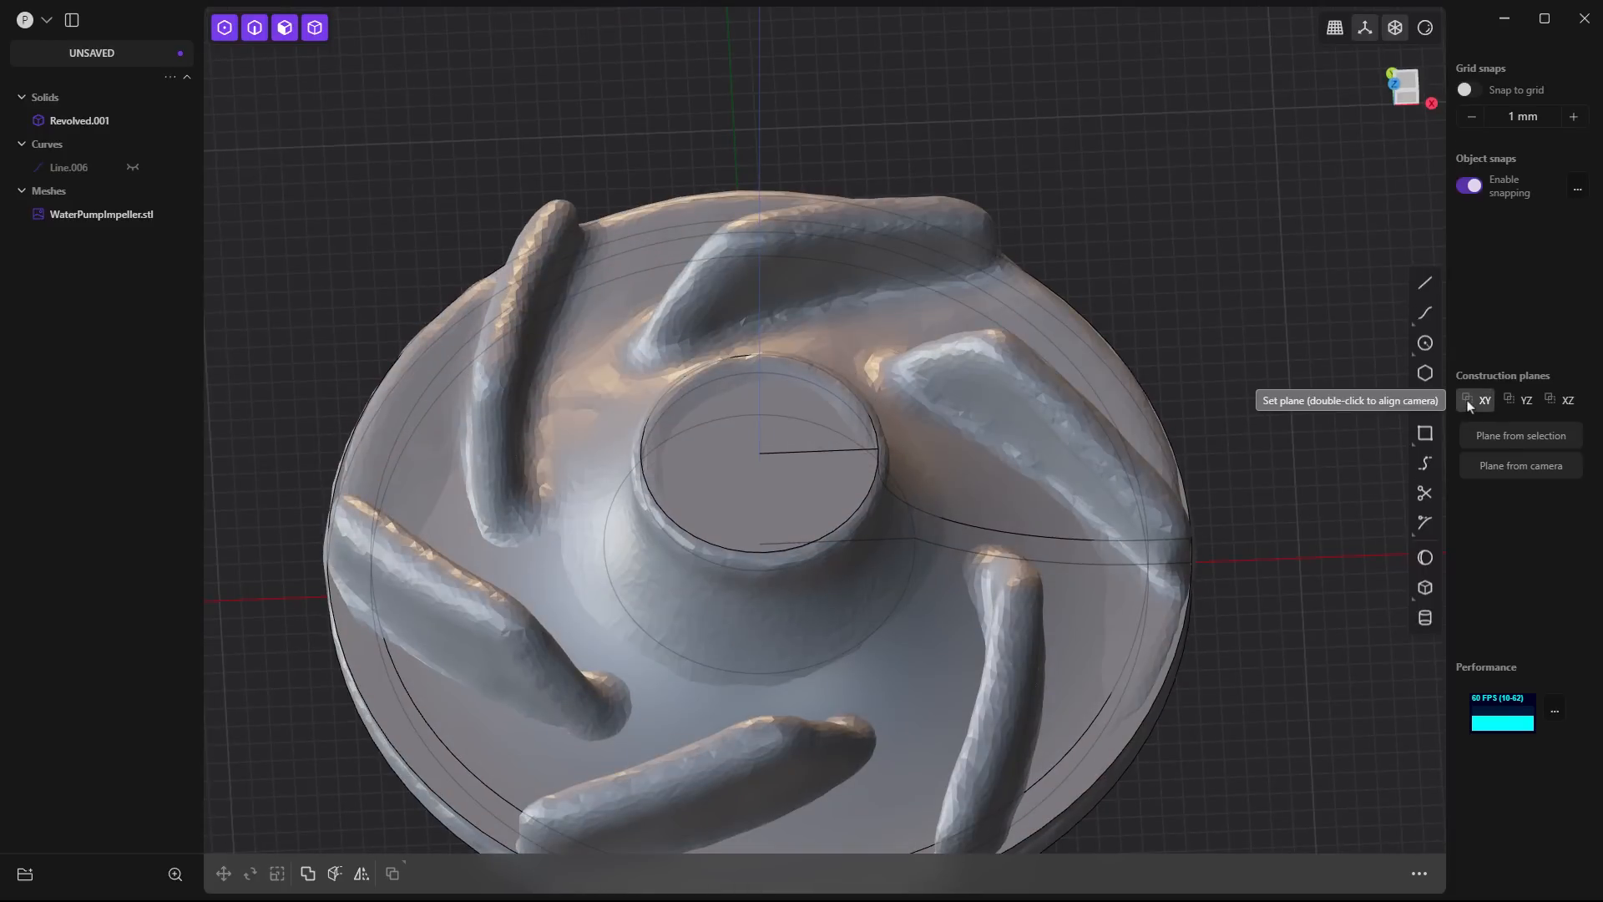
double_click(1470, 402)
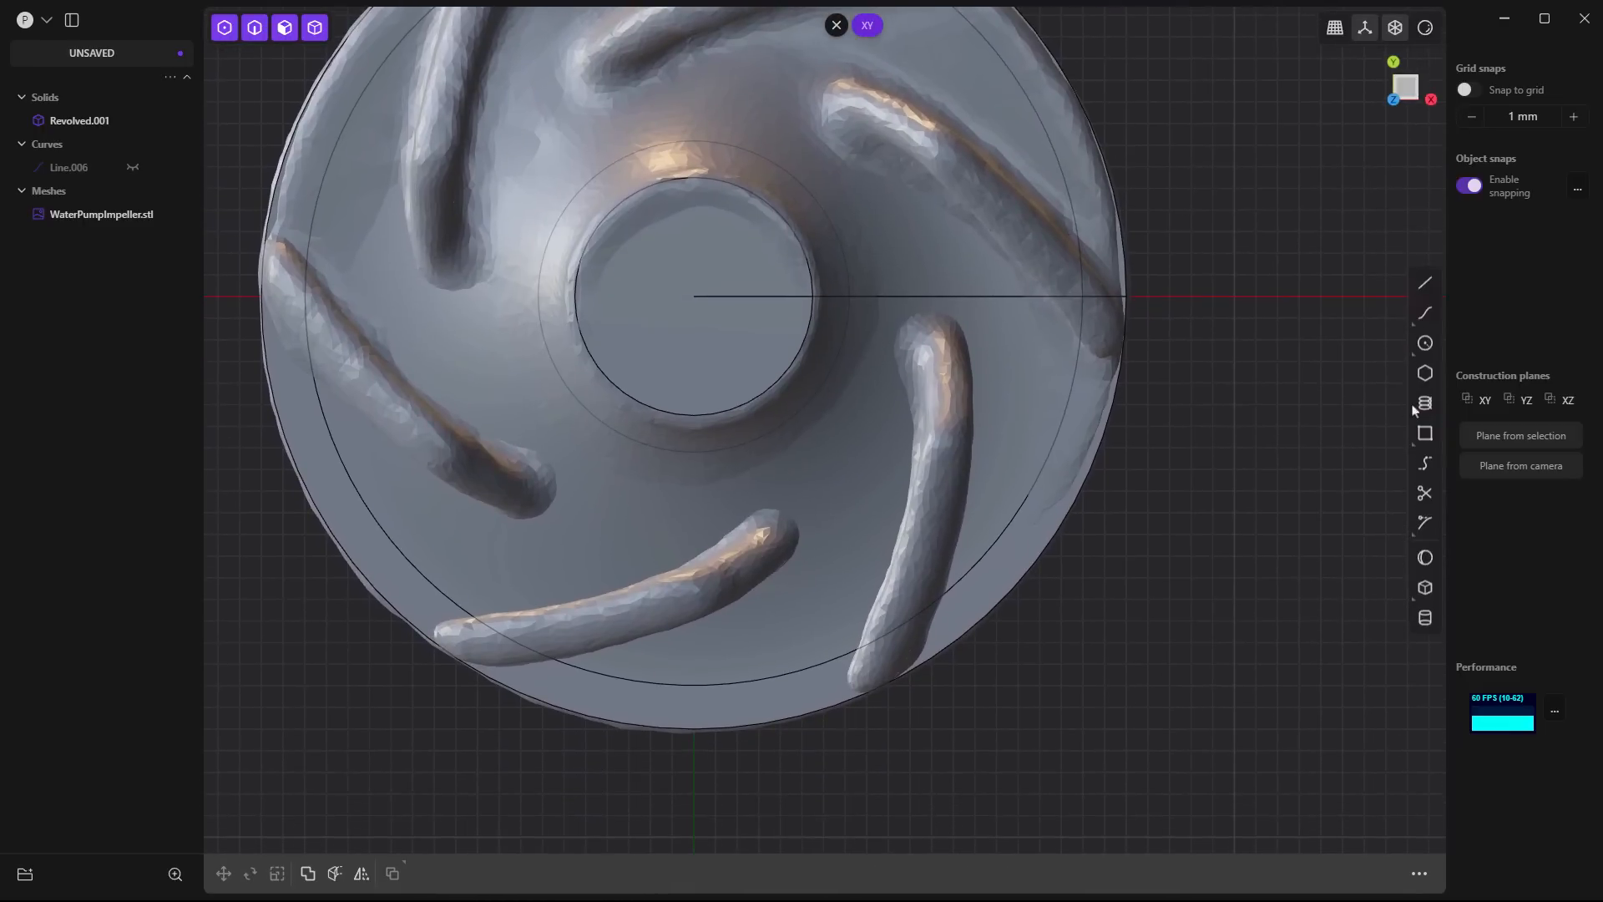
click(1426, 313)
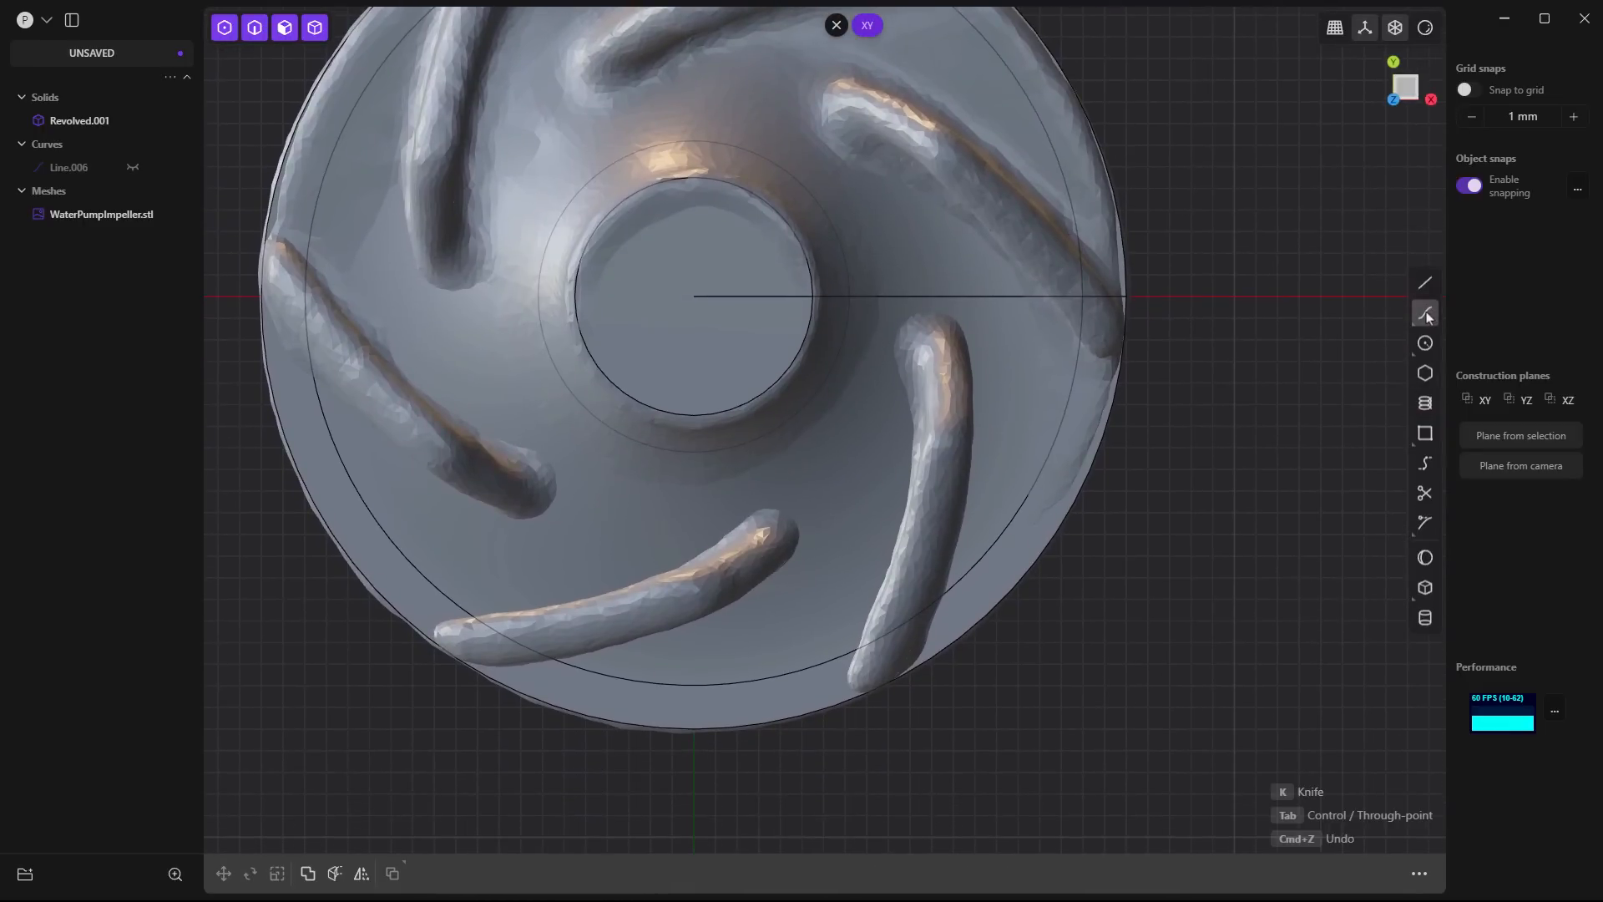
click(908, 277)
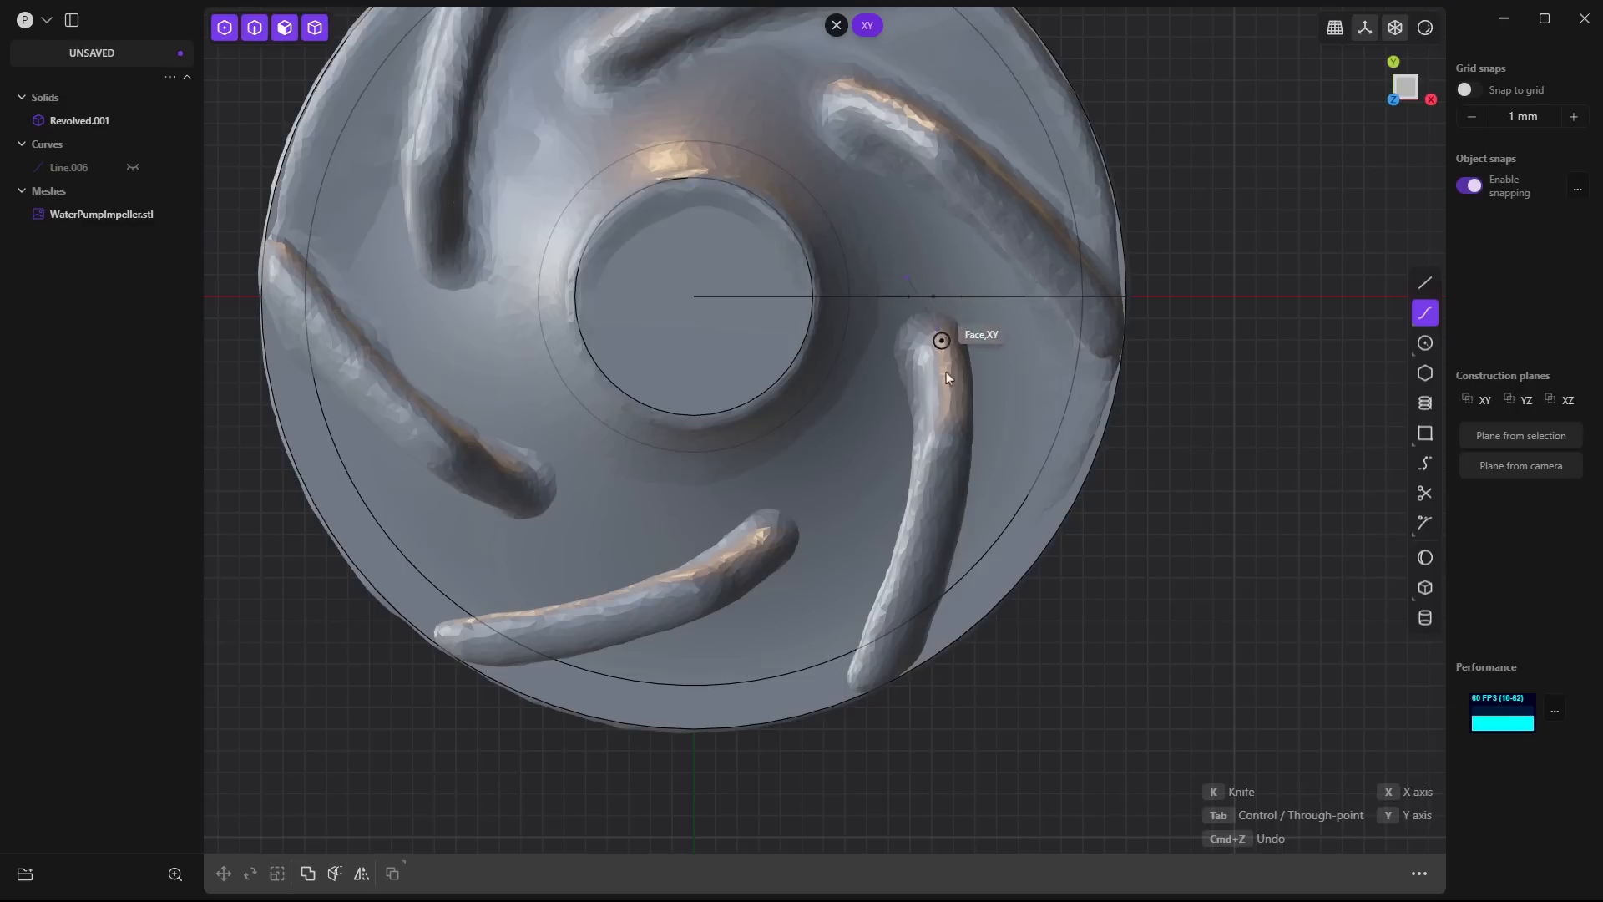
click(941, 512)
click(907, 630)
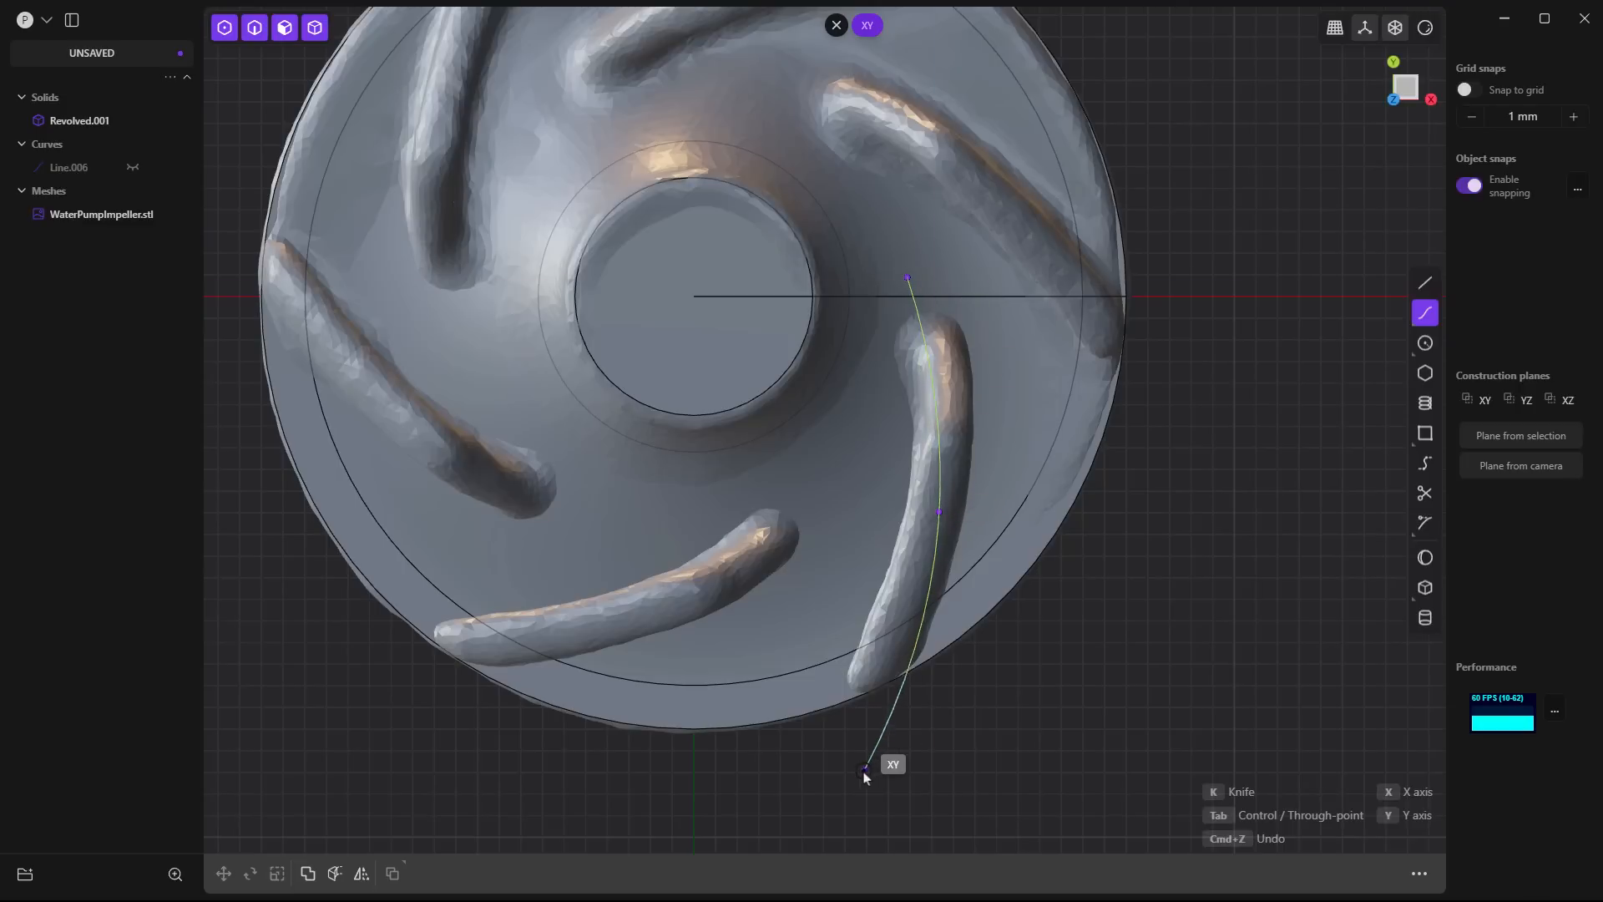
click(842, 777)
right_click(931, 728)
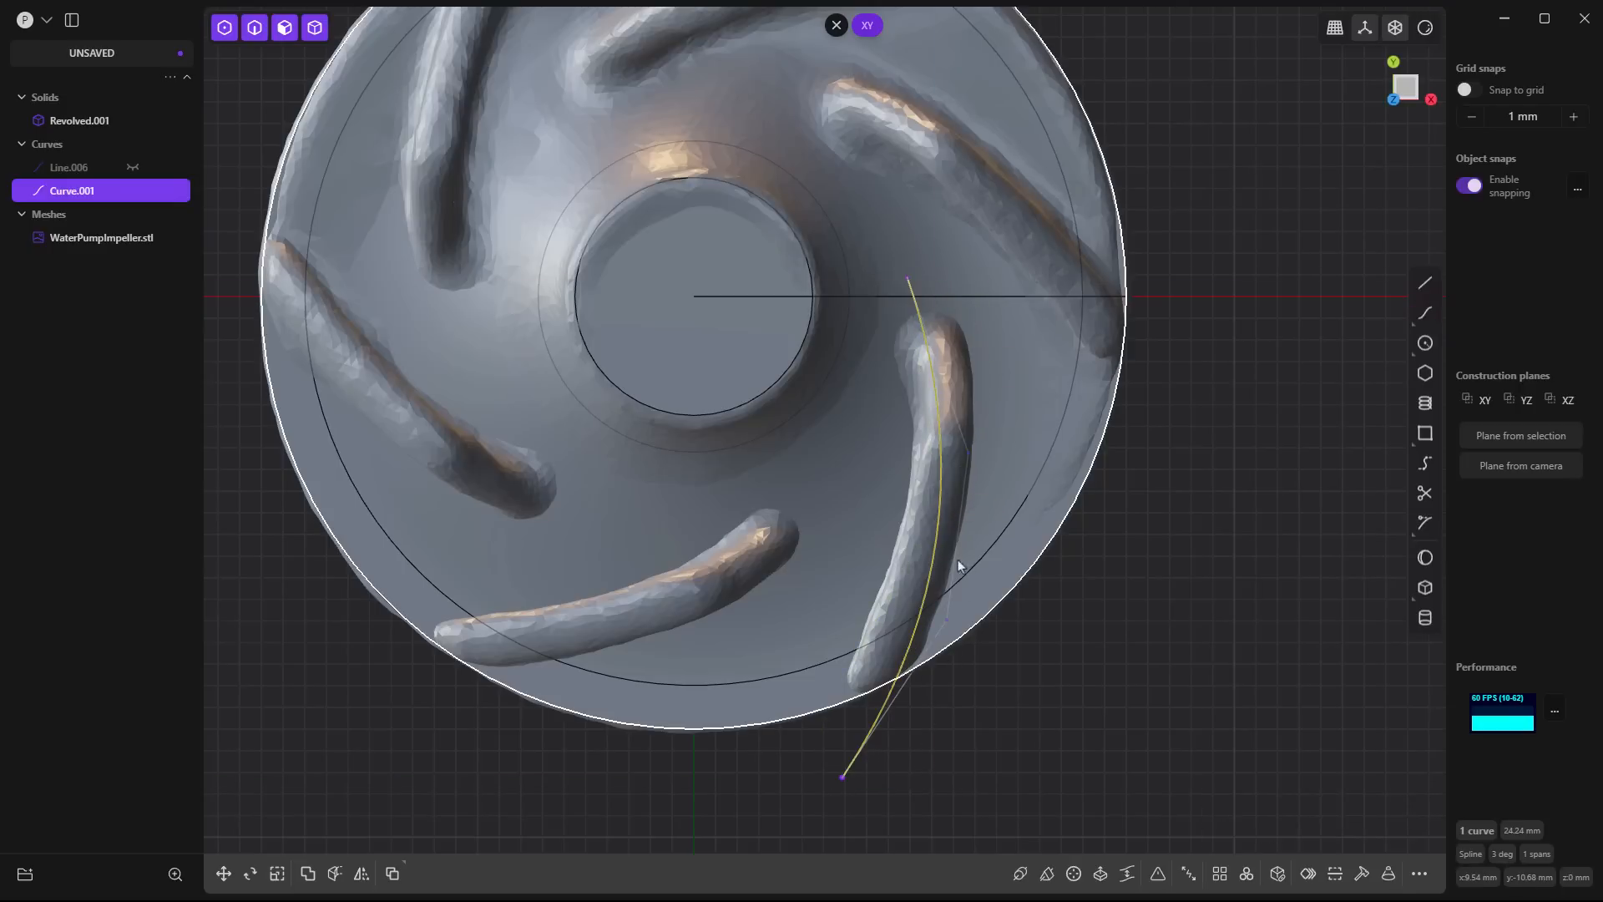
- Move both endpoints of the blade spline to follow the blade's curvature more closely, lengthening it to about 25.5 mm
click(919, 769)
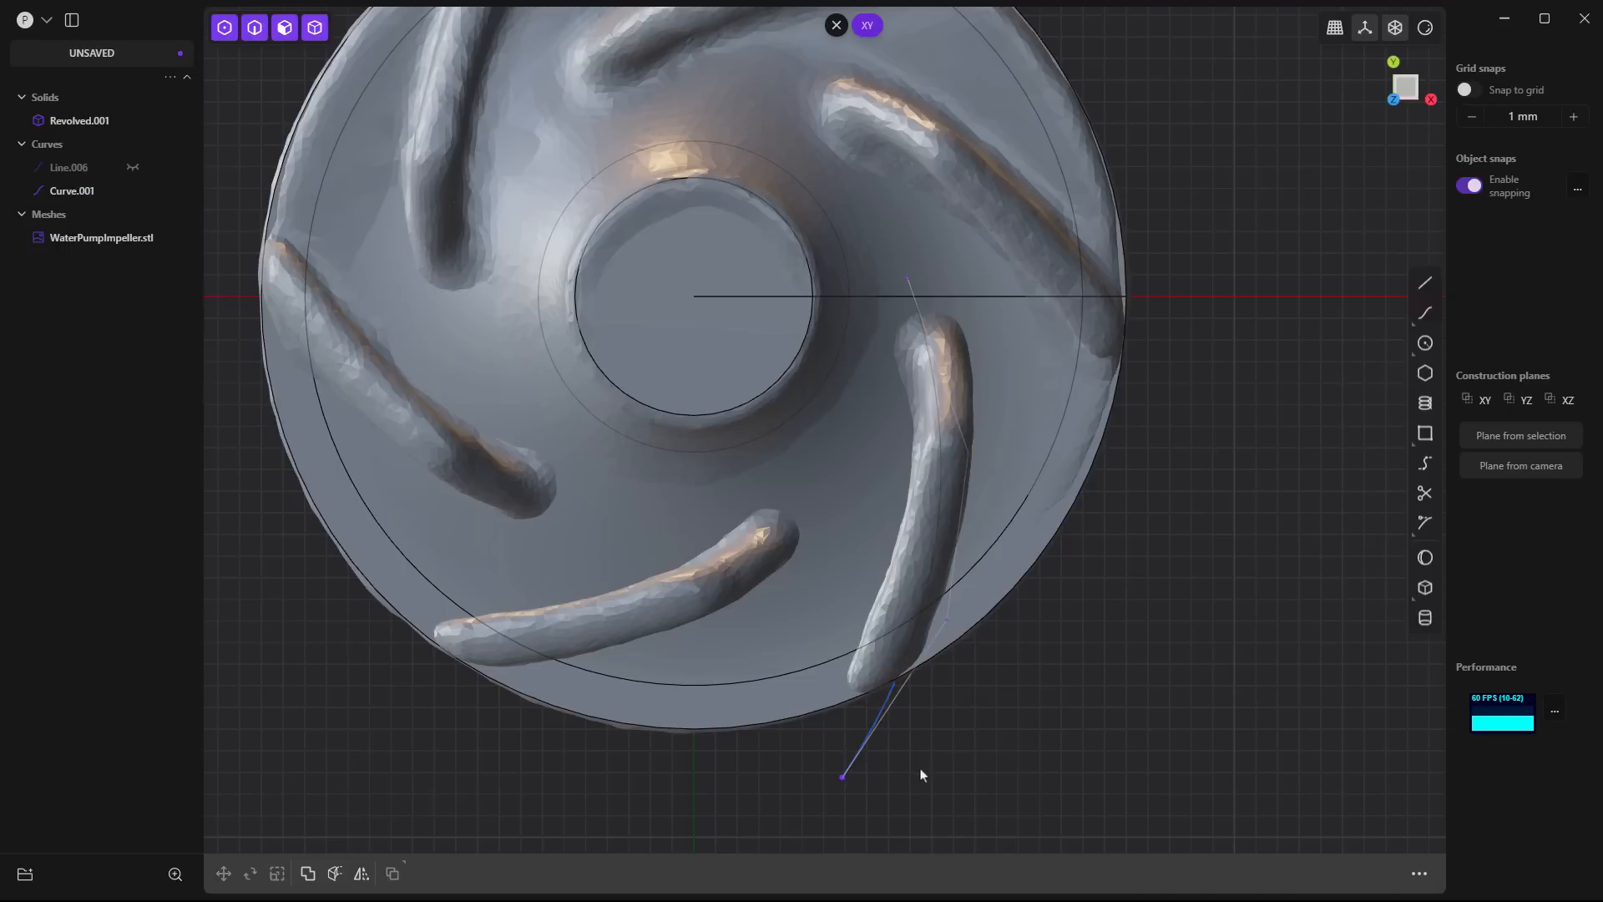
click(844, 779)
key(g)
key(g)
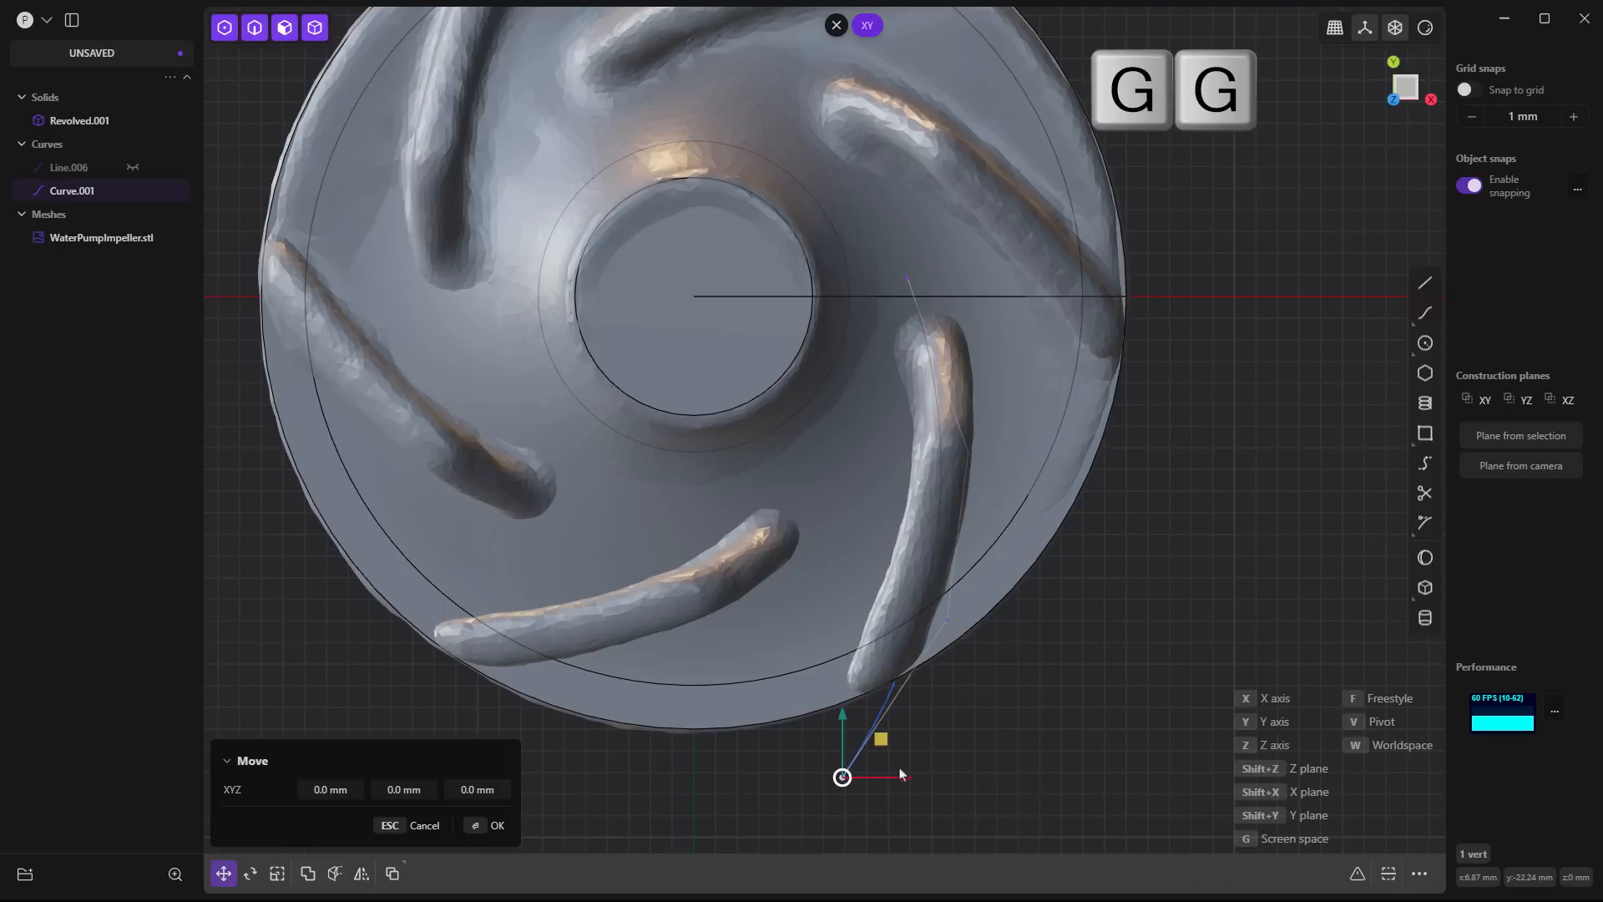
click(972, 790)
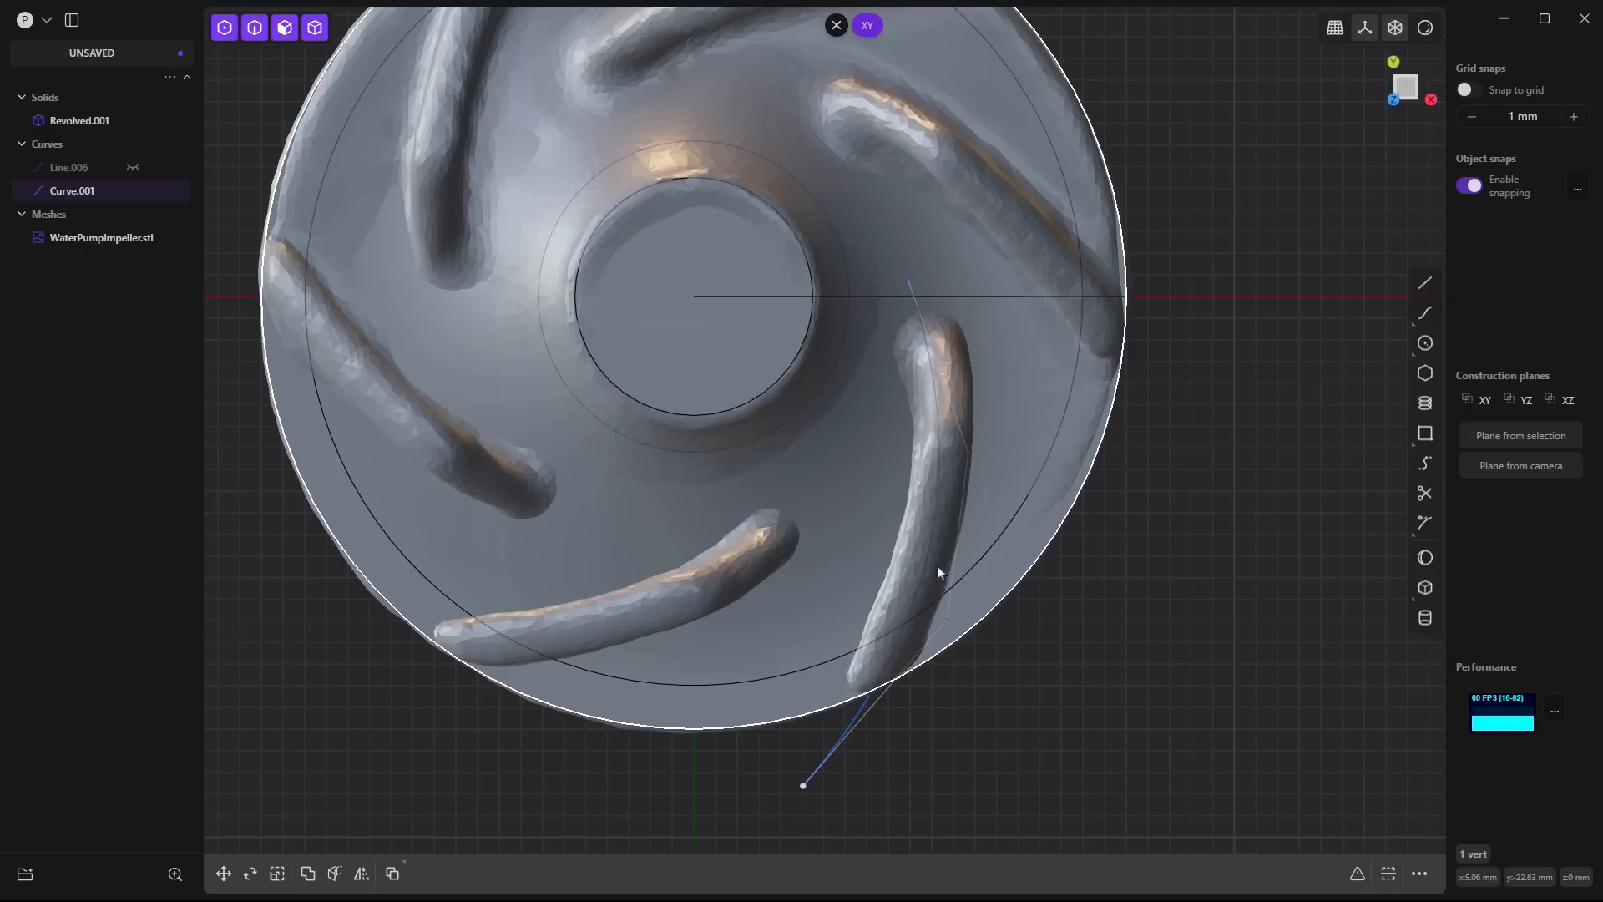
click(860, 714)
click(911, 282)
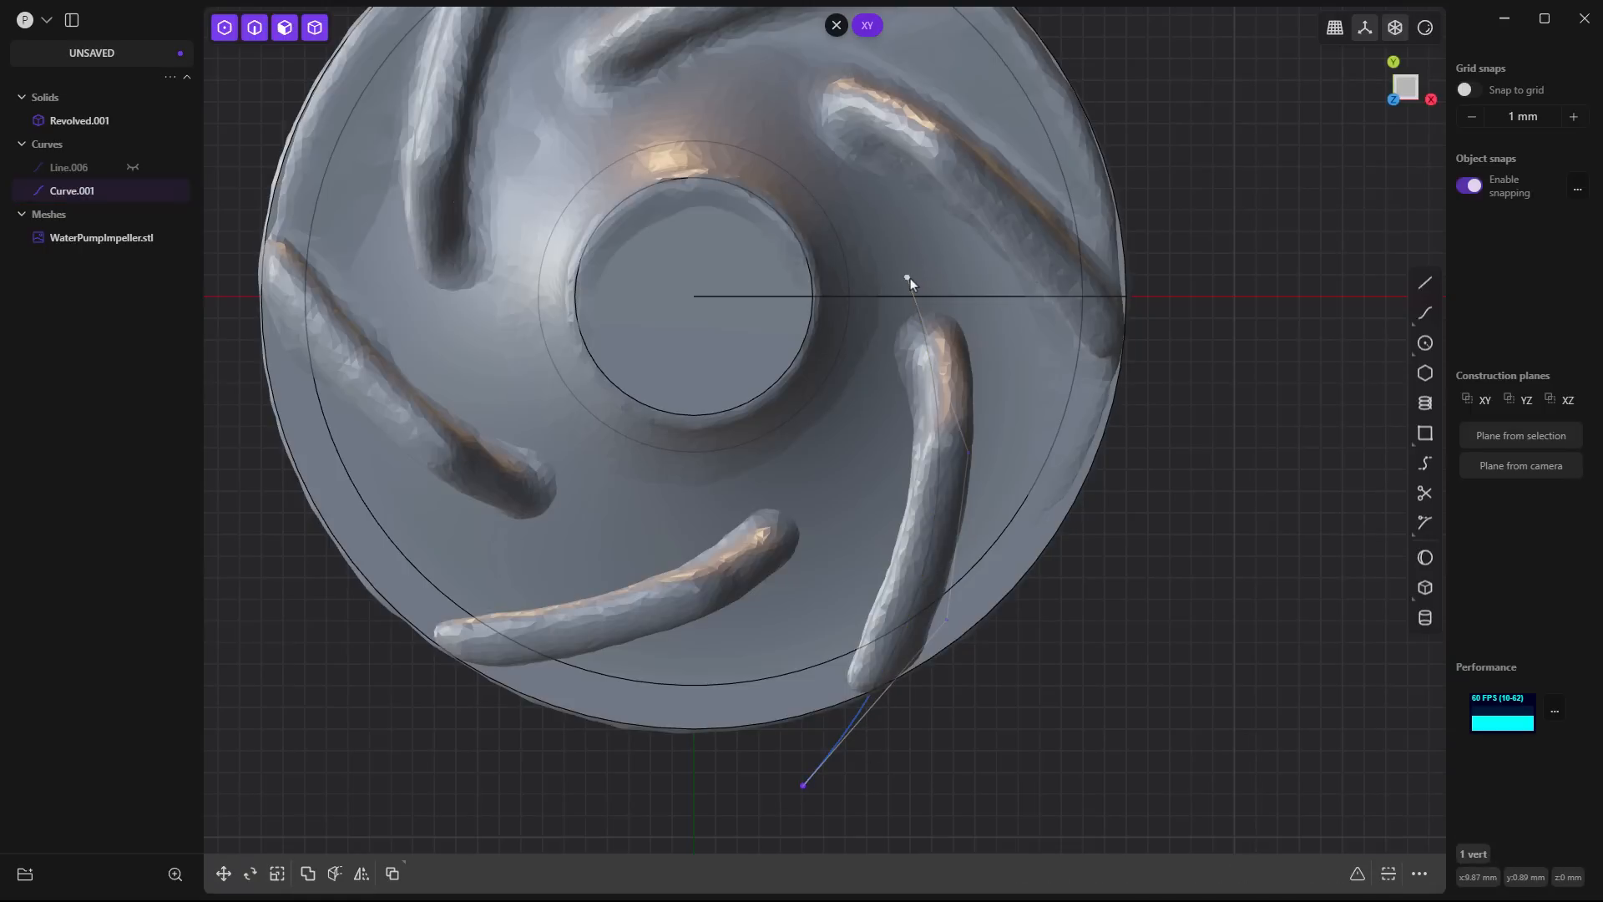
key(g)
click(920, 272)
click(856, 724)
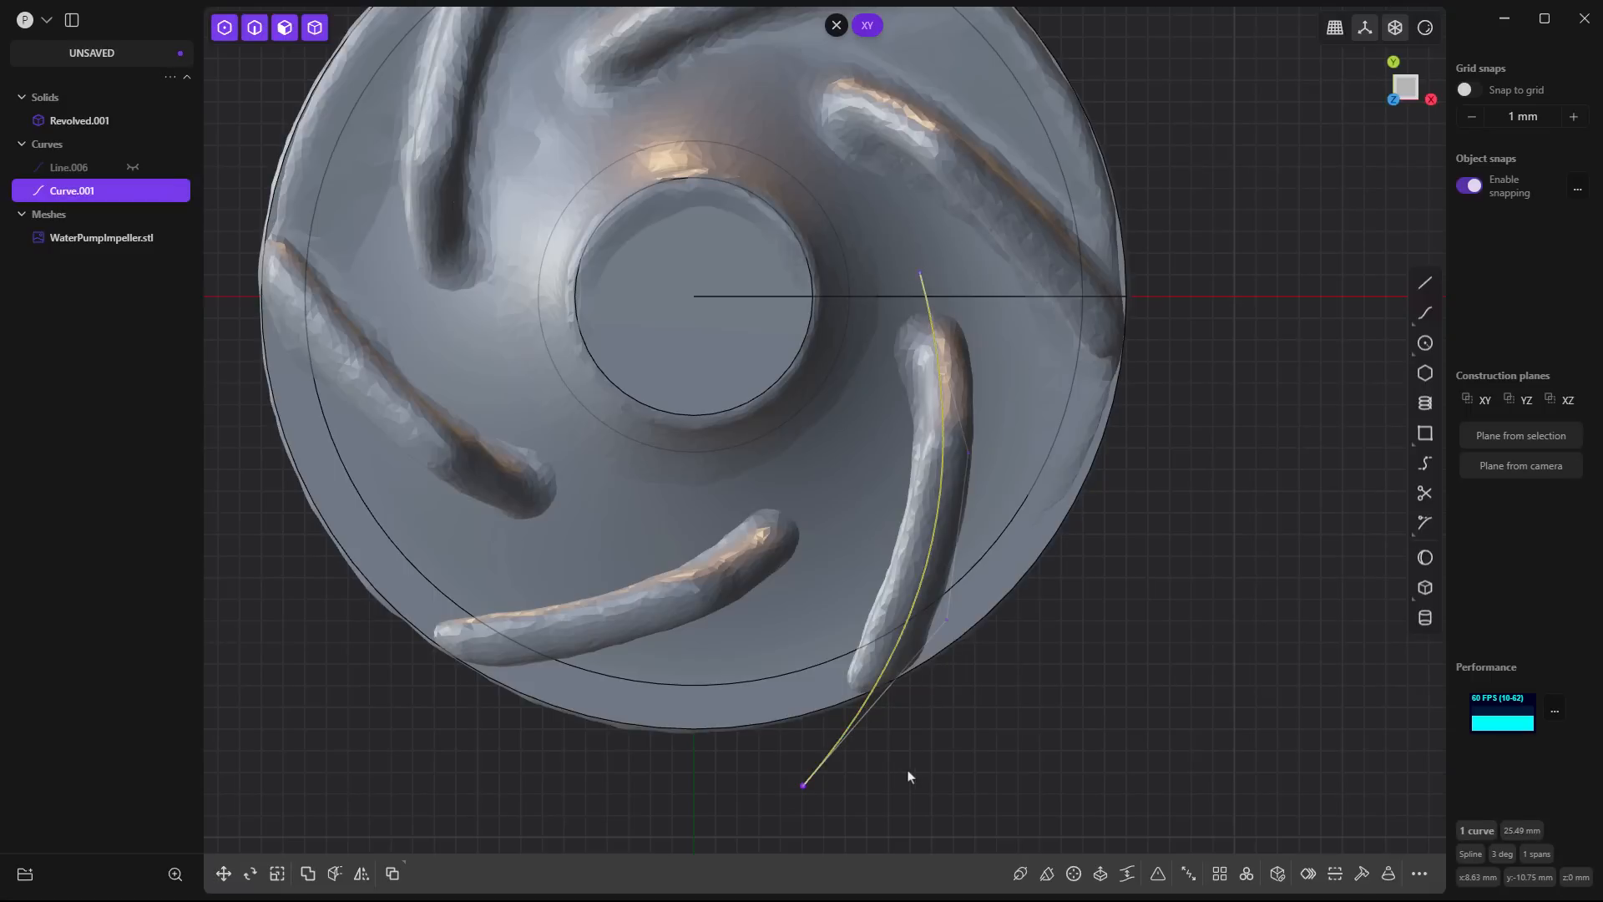
middle_drag(910, 777, 1010, 582)
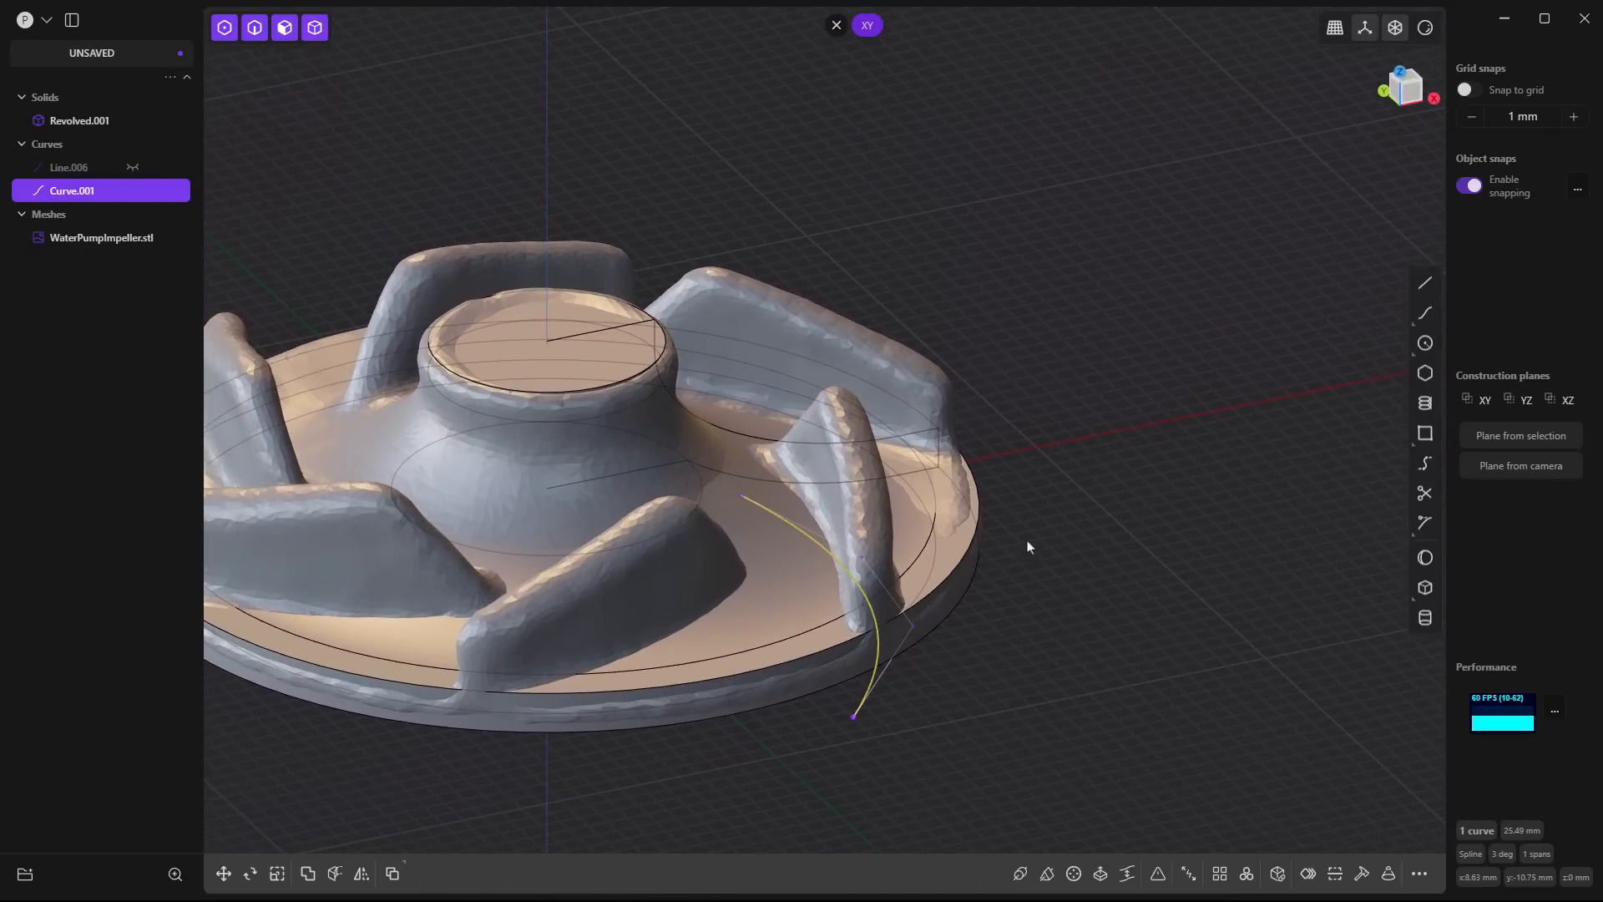
- Extrude the blade spline upward about 11.7 mm into a sheet that rises past the top of the scanned blade
key(e)
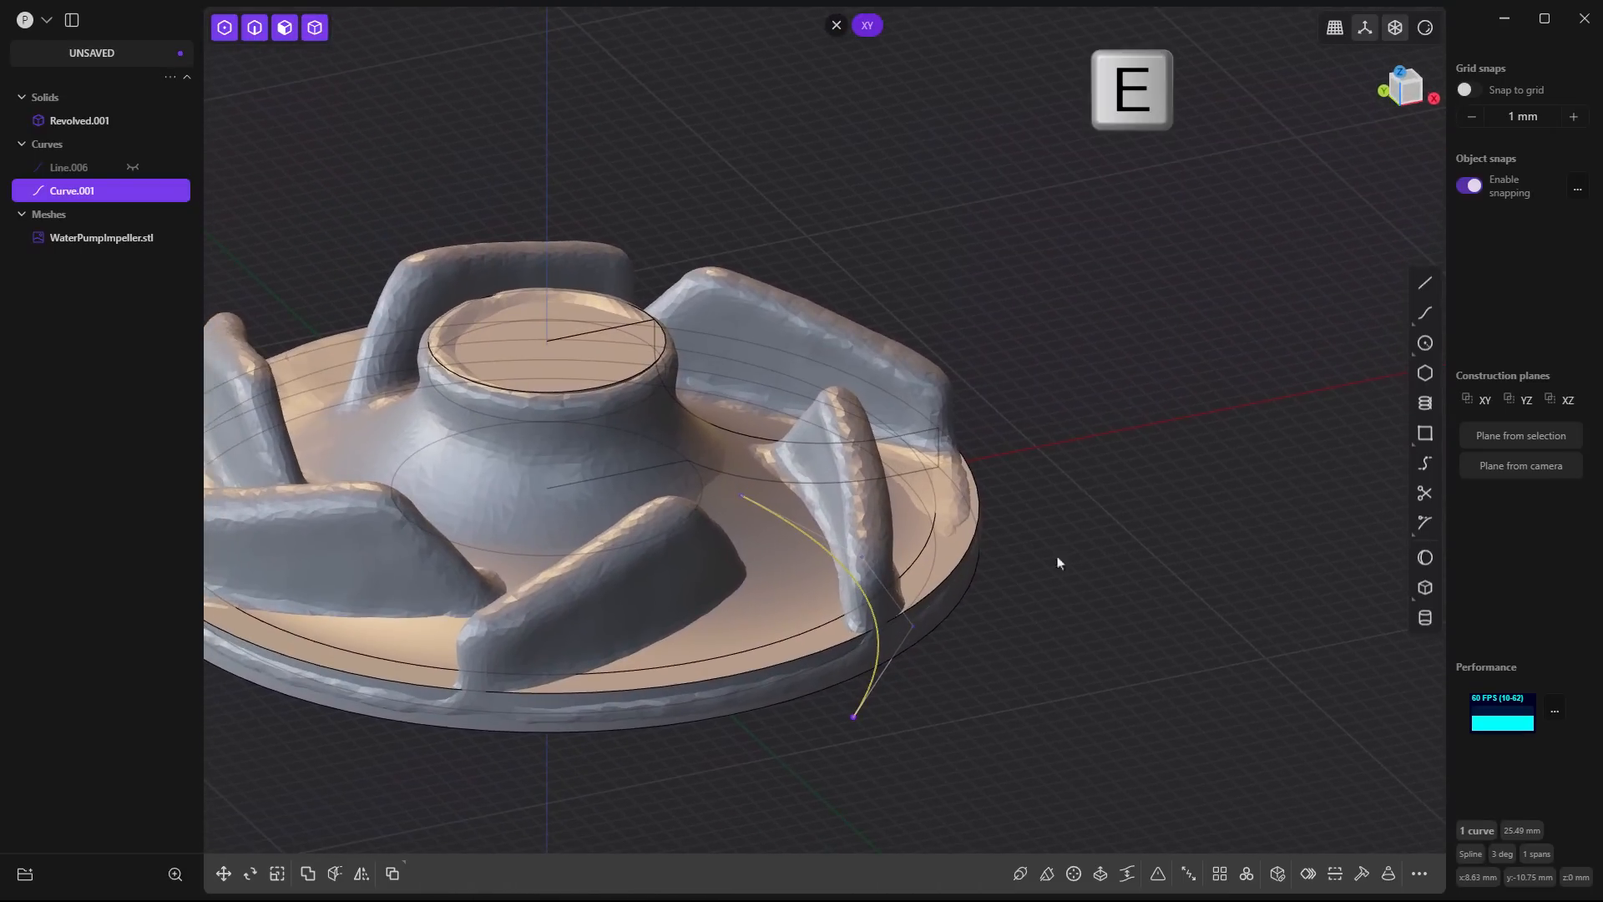
click(1101, 875)
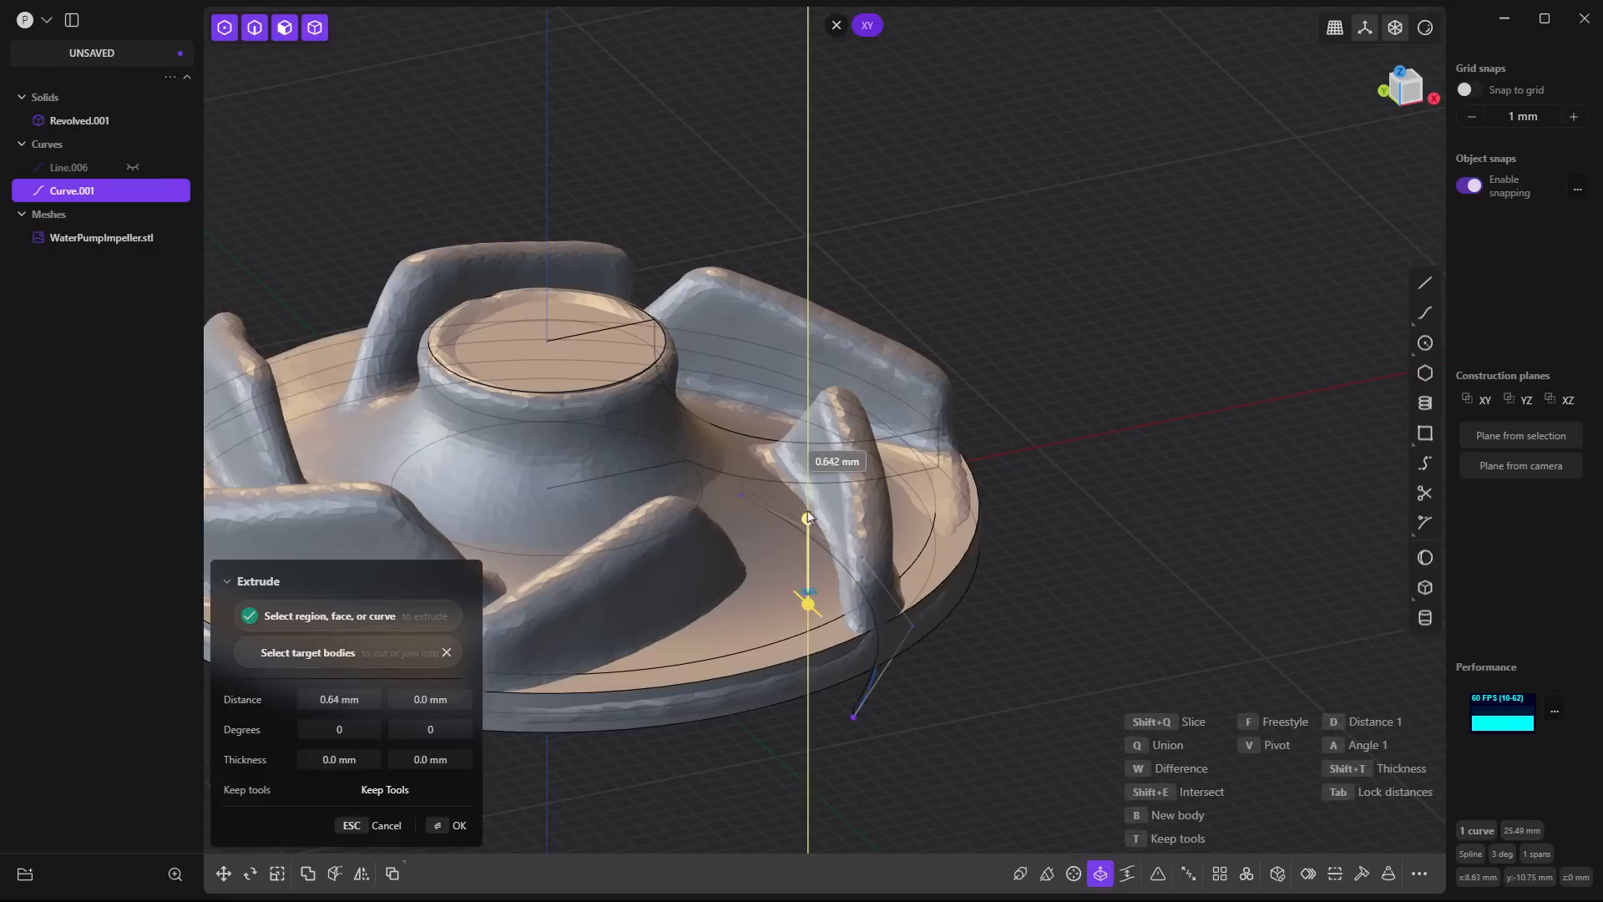
click(808, 301)
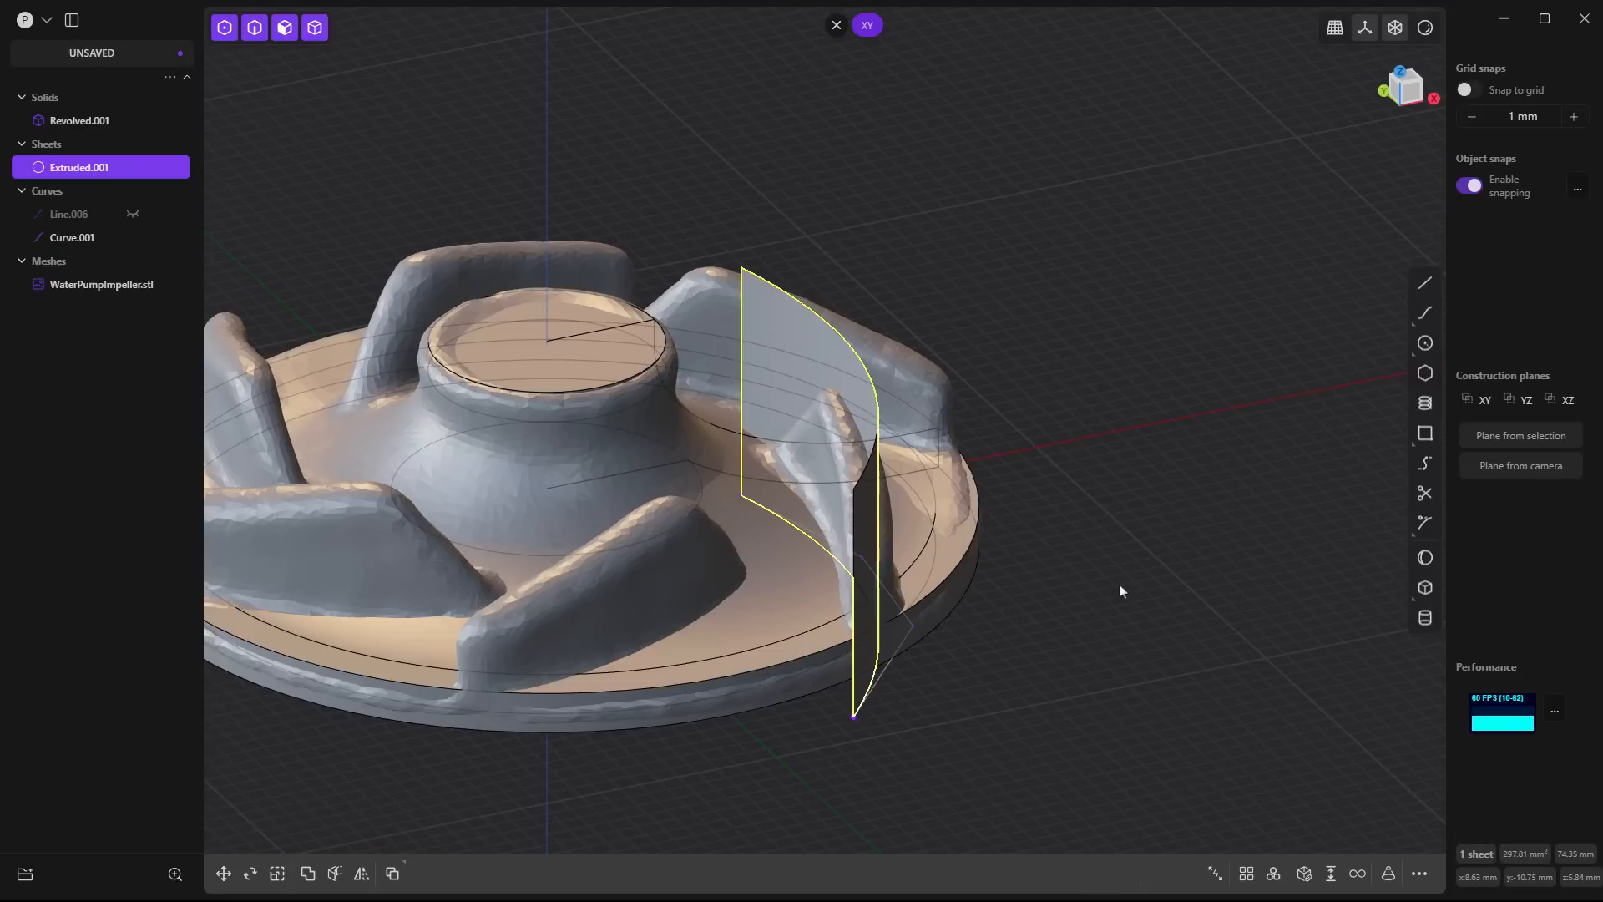
click(988, 706)
middle_drag(988, 706, 1035, 709)
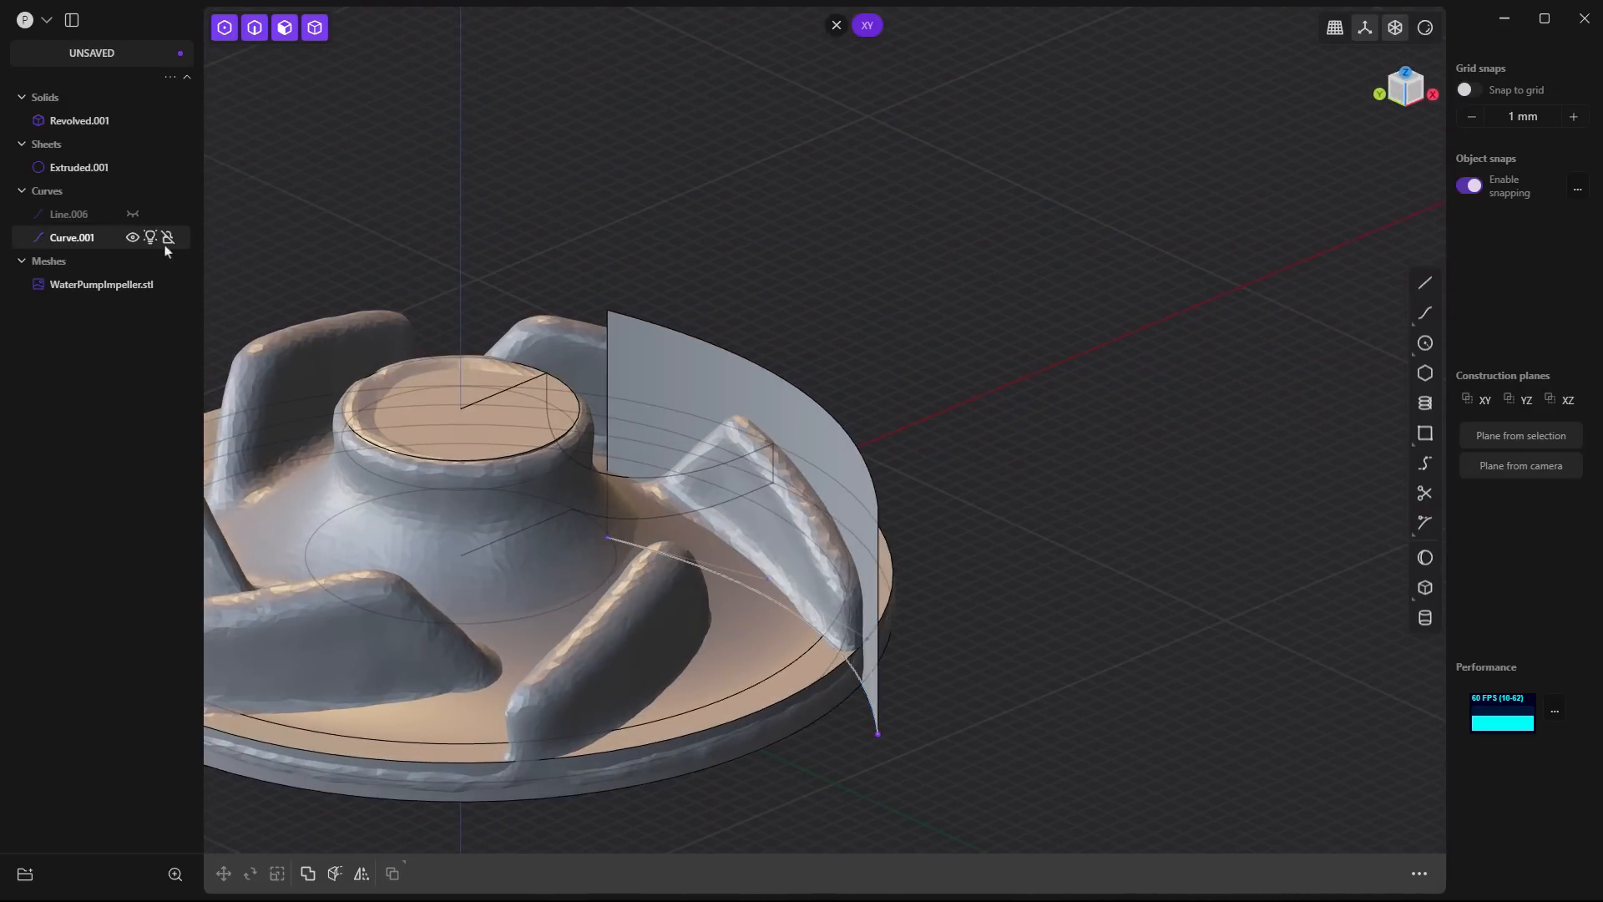
- Hide the blade spline and the revolved solid, and turn off the see-through display of hidden edges, leaving the sheet and scan mesh visible
click(132, 237)
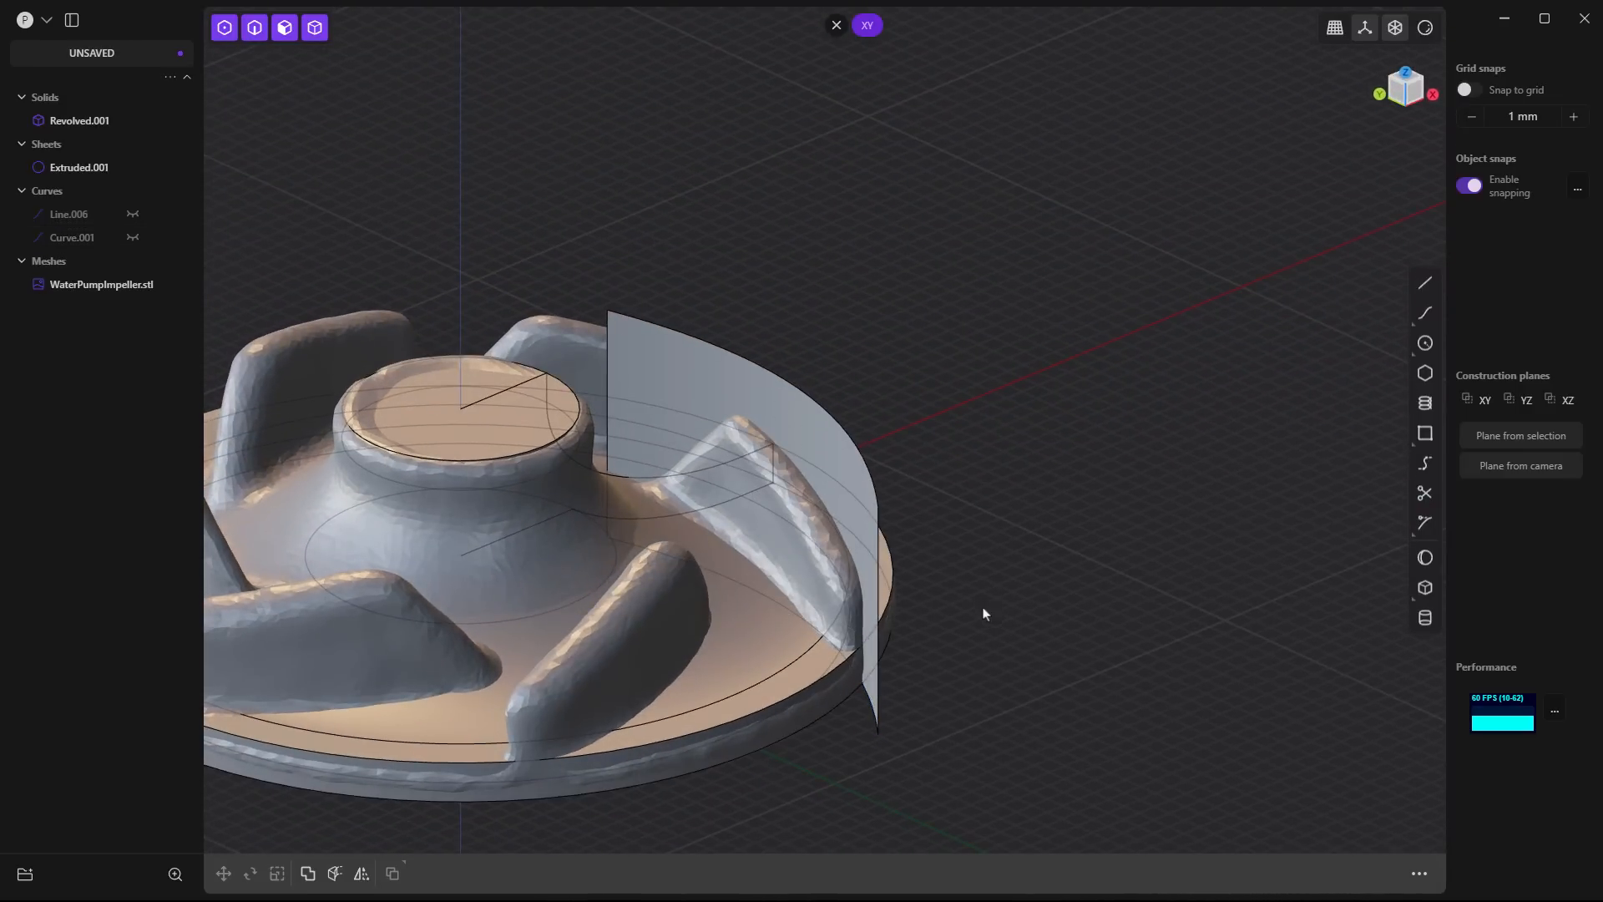
middle_drag(983, 613, 960, 647)
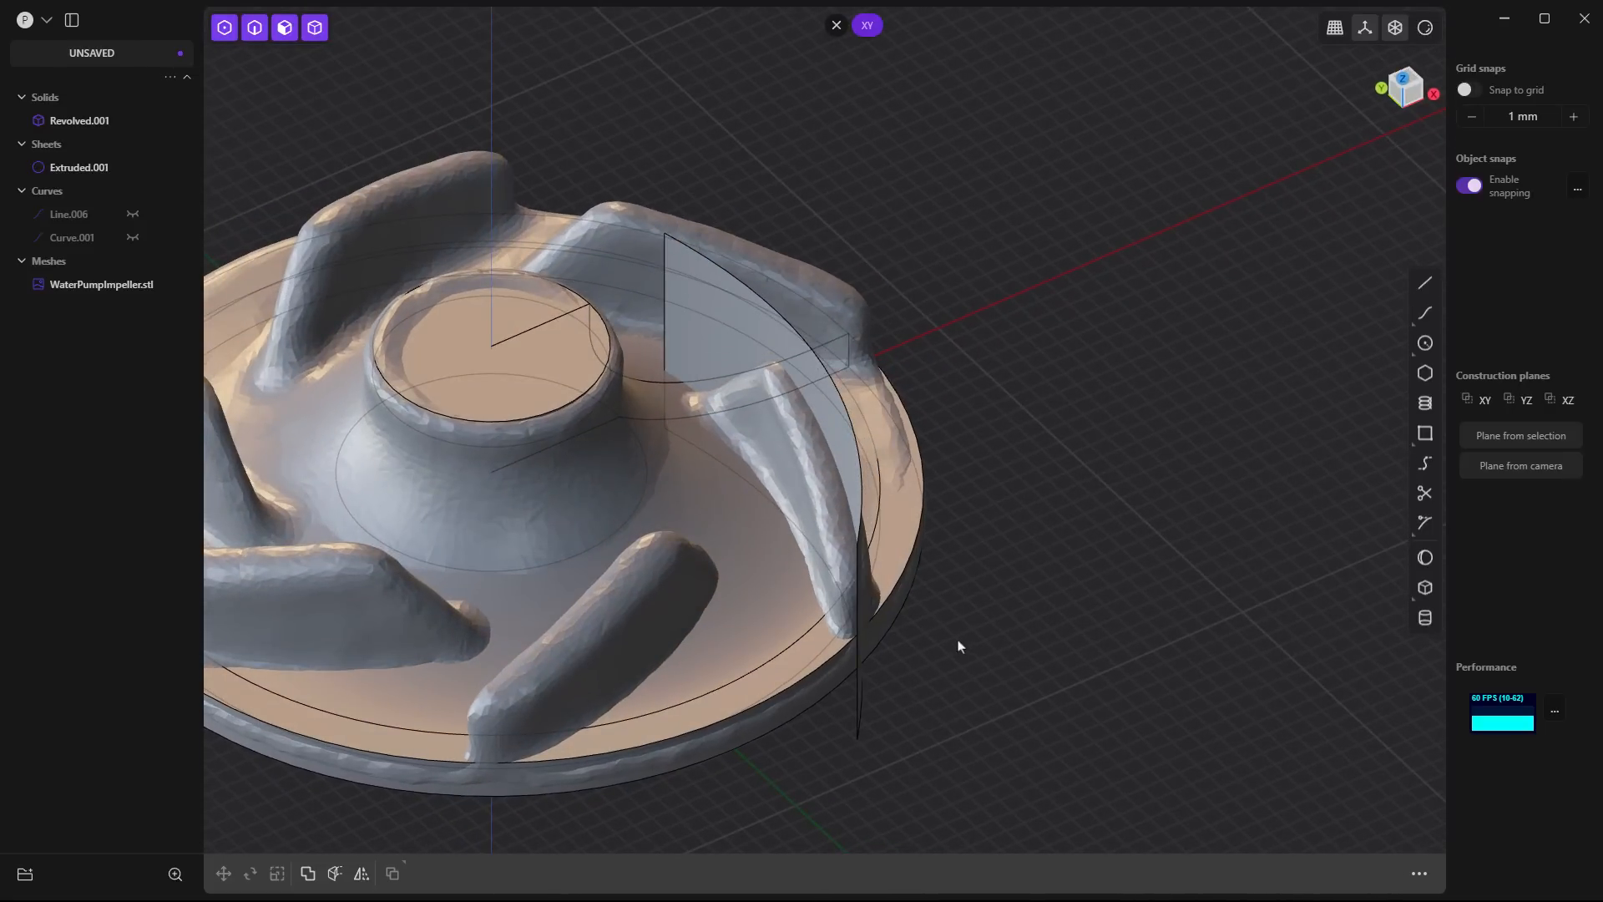
middle_drag(935, 584, 1079, 478)
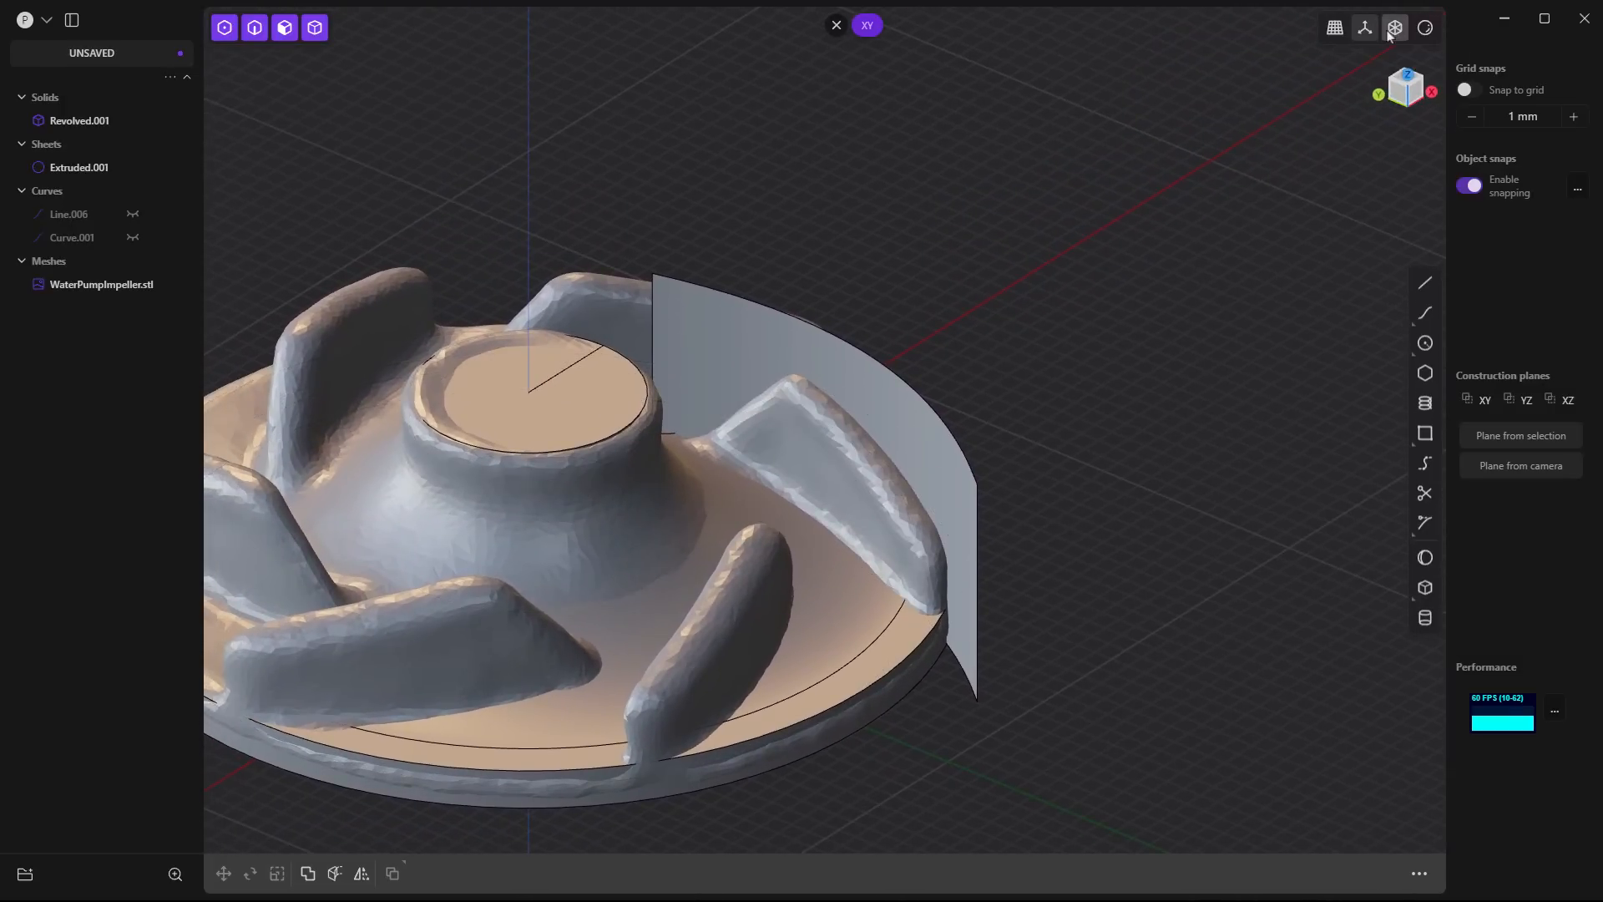
middle_drag(1027, 258, 1112, 263)
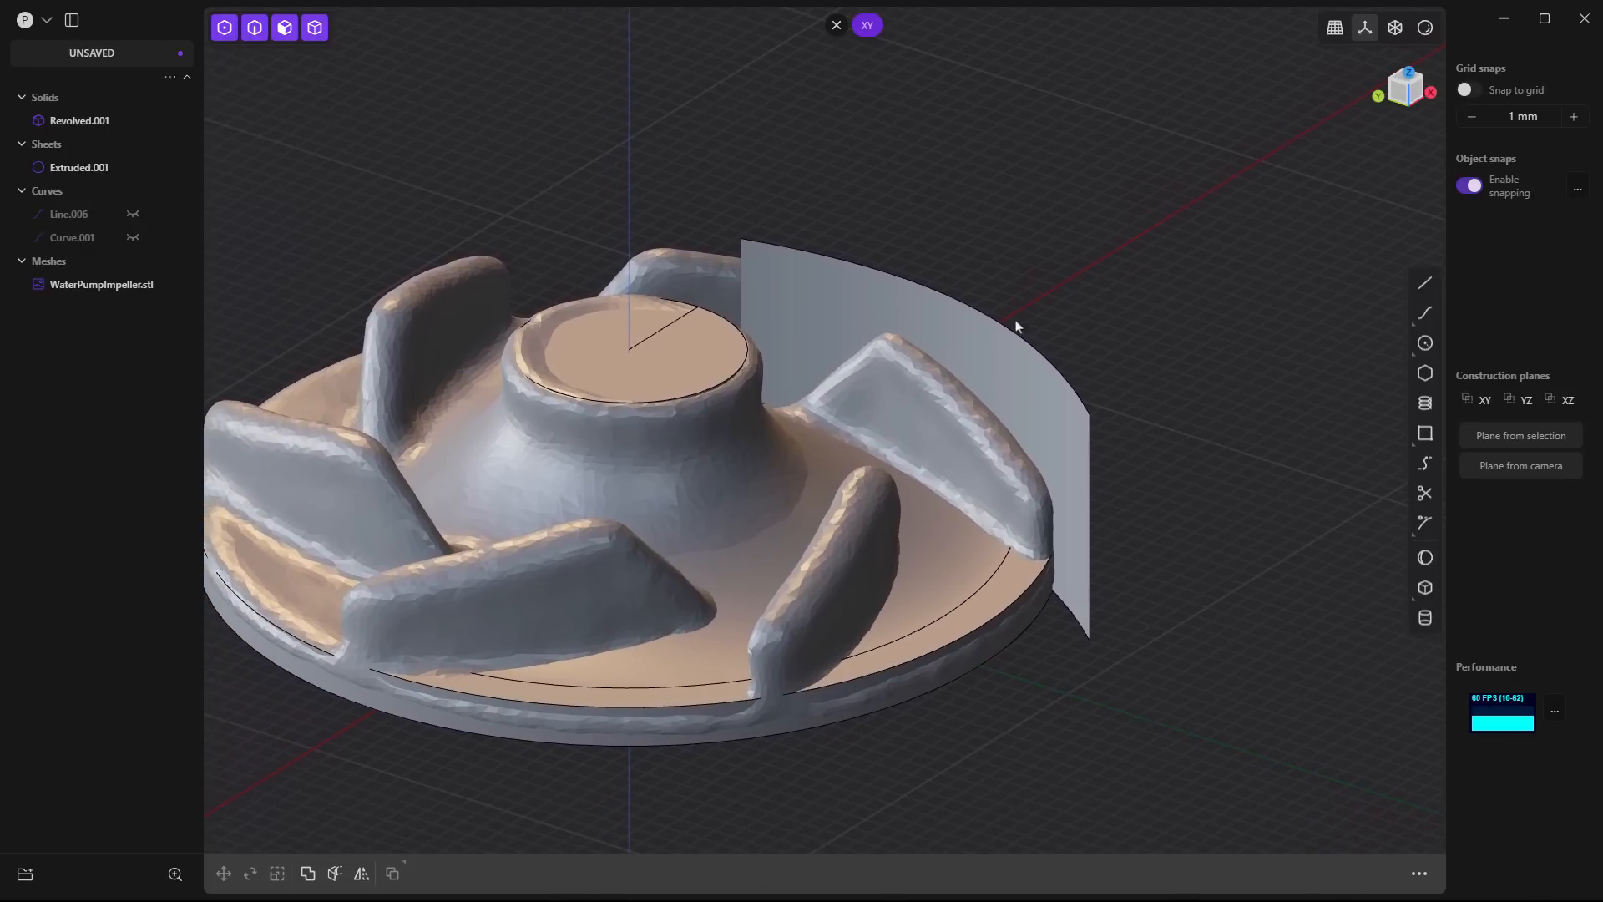
click(132, 121)
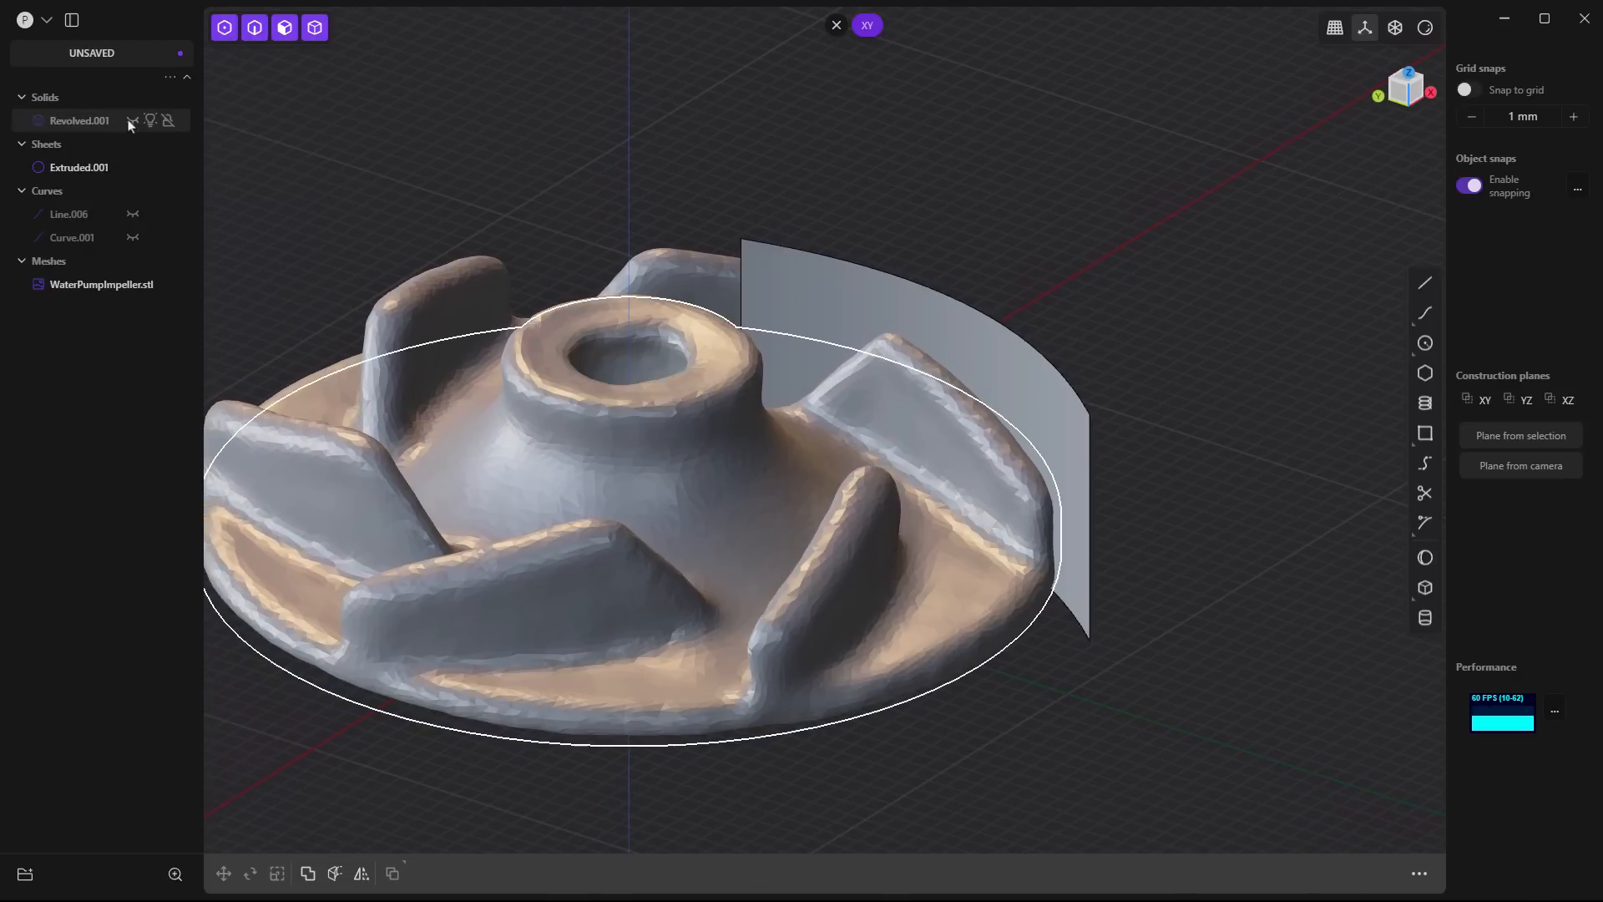
- Raise the degree of the extruded sheet's face so that it gains extra control points along and across the surface
click(965, 353)
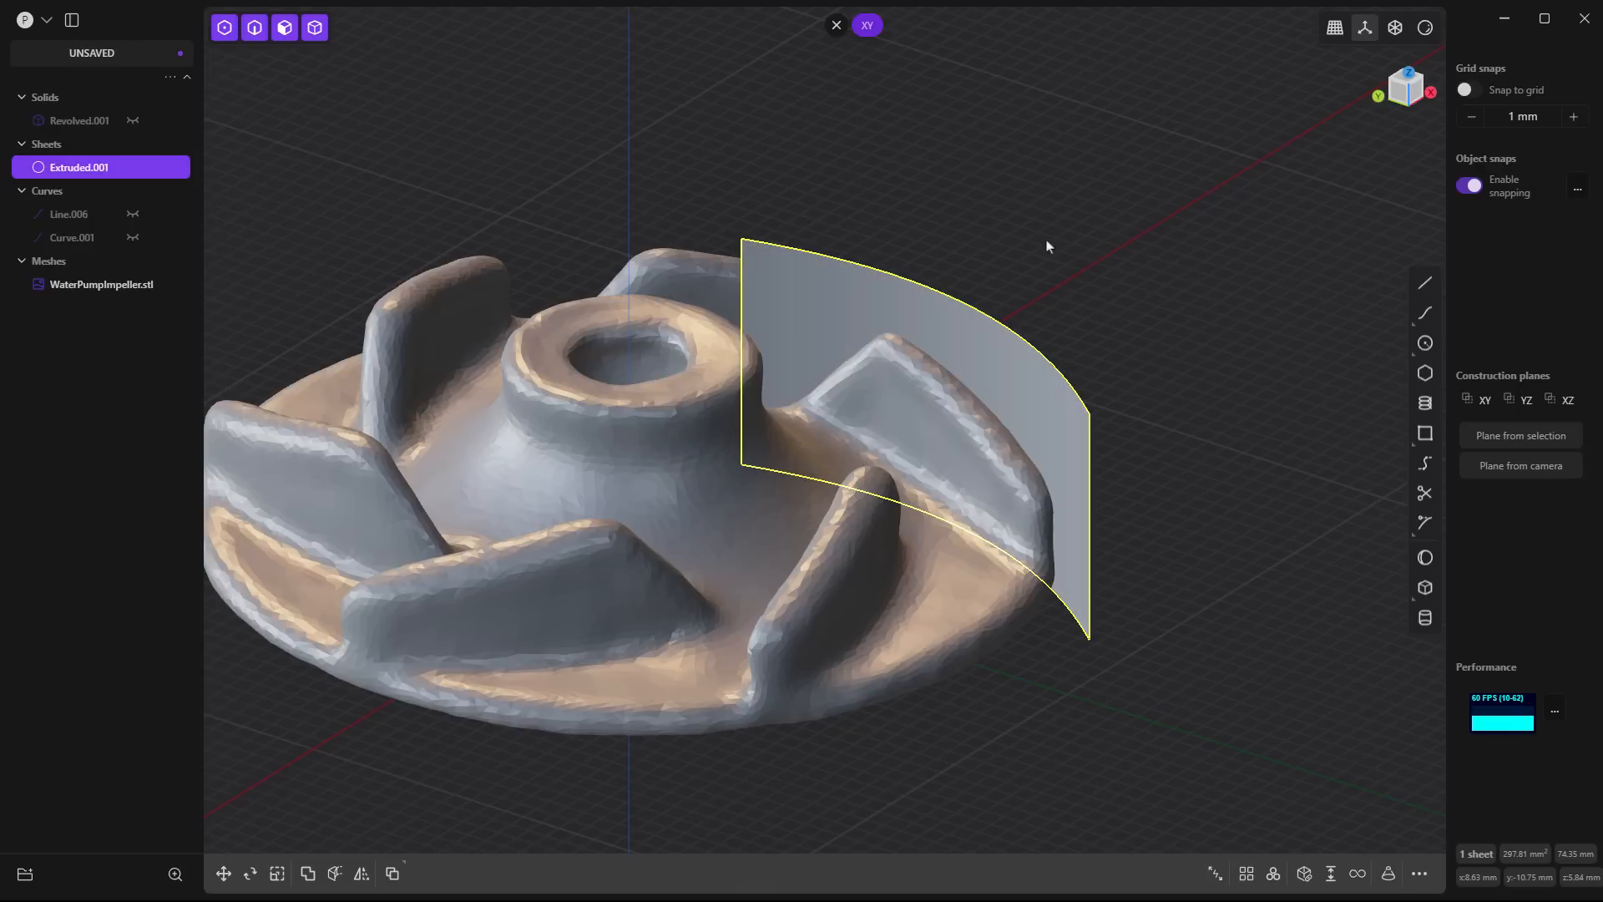
click(968, 344)
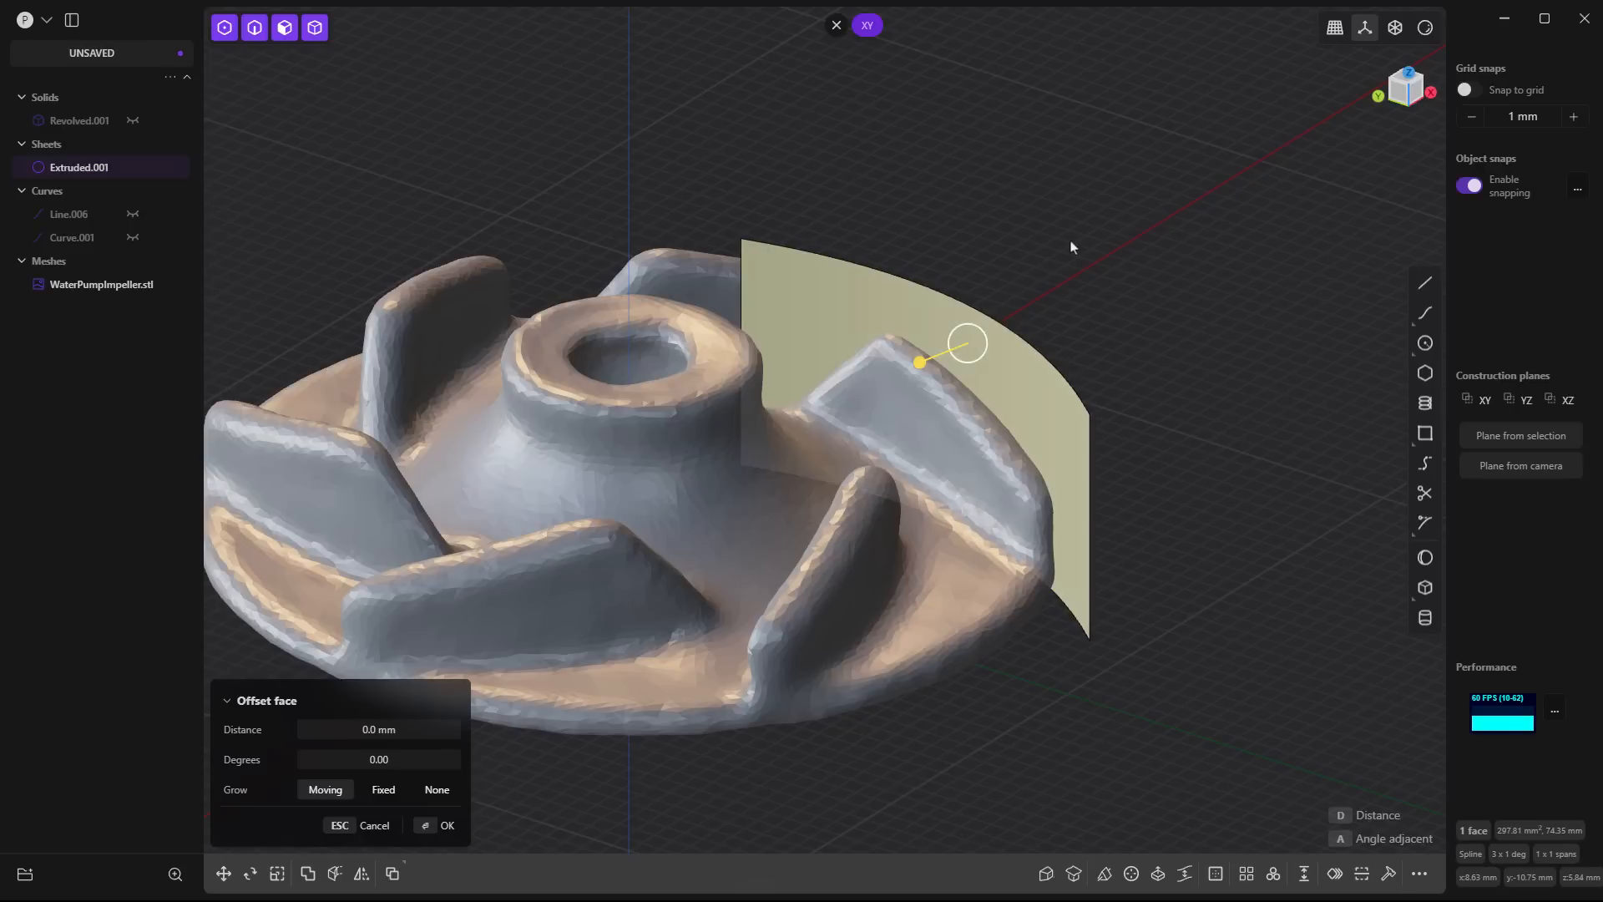
text(f)
text(raise)
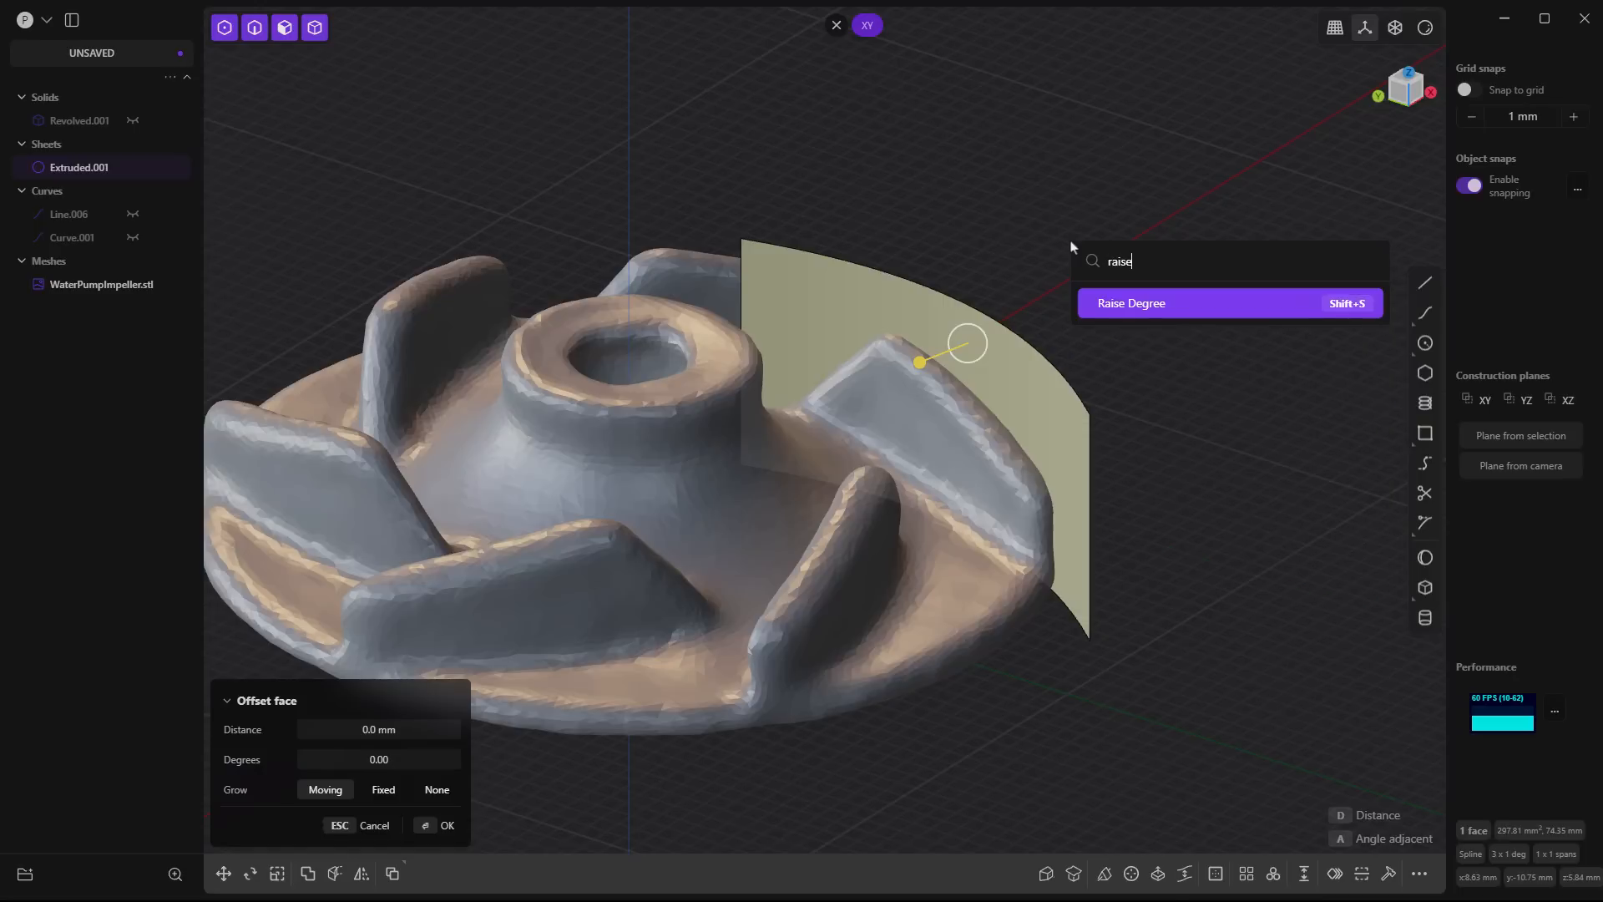
key(shift+s)
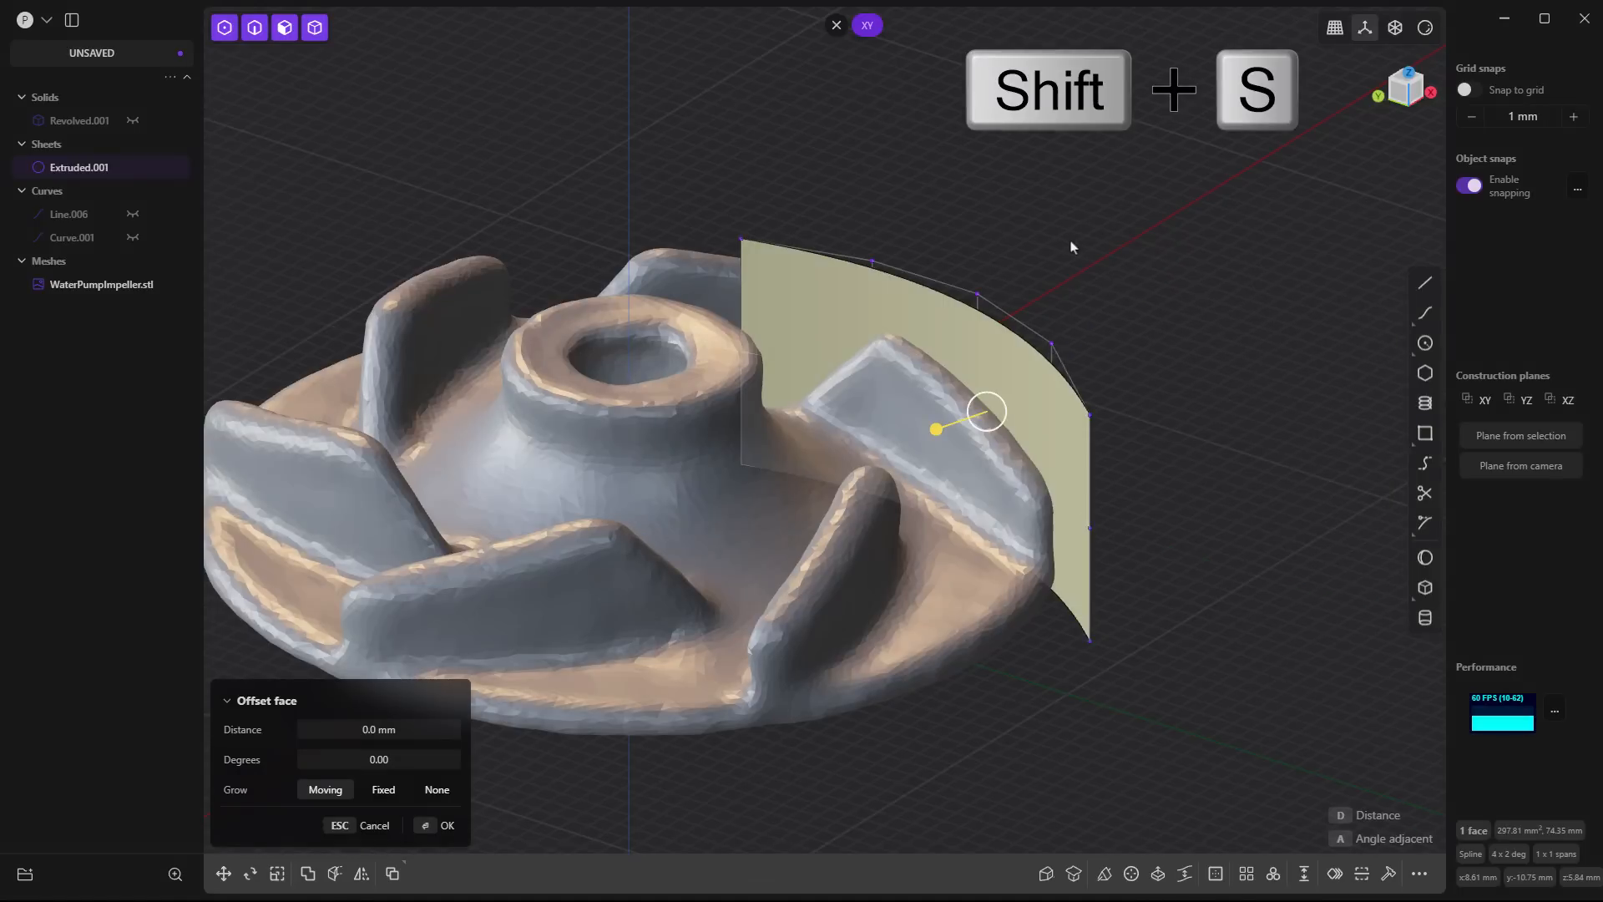
middle_drag(1135, 423, 929, 386)
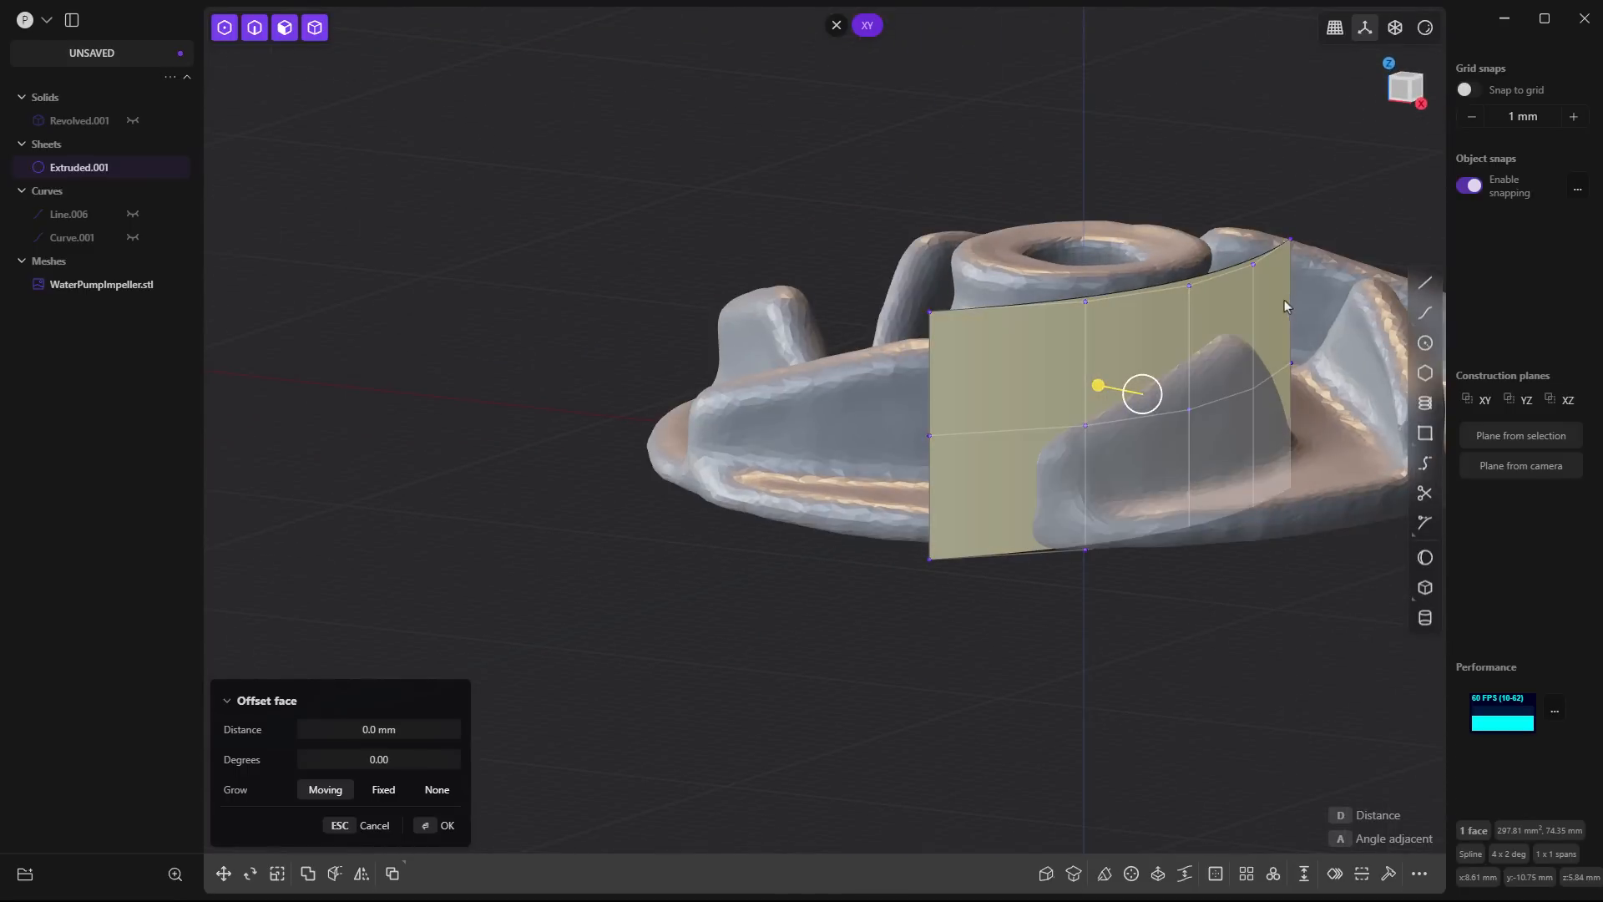
middle_drag(971, 494, 1218, 504)
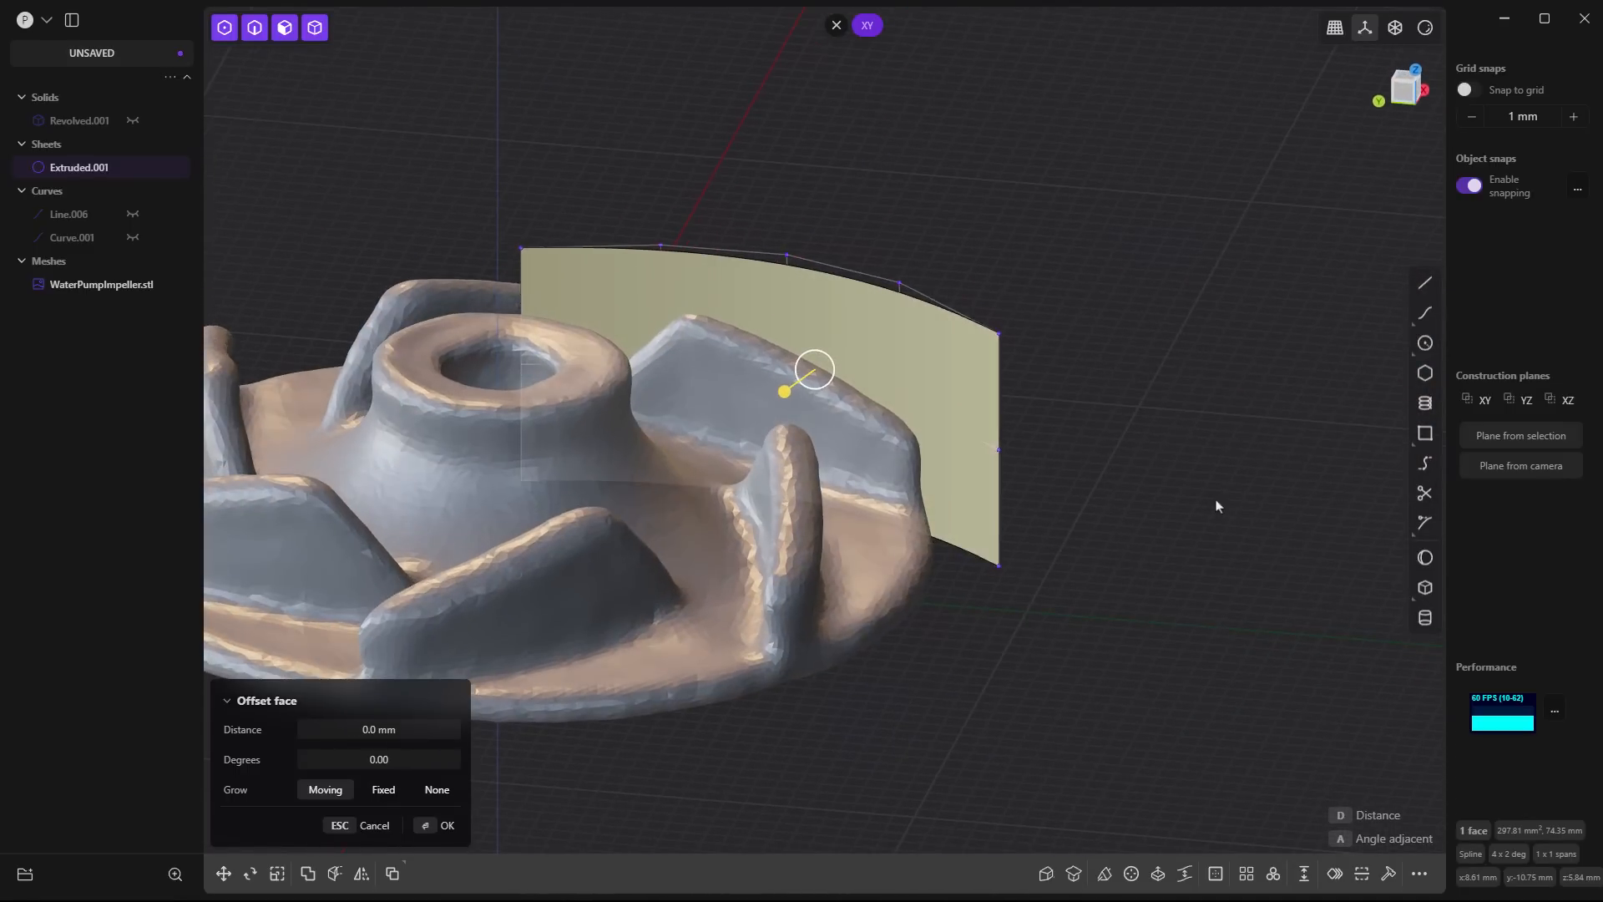
key(Escape)
middle_drag(588, 248, 607, 232)
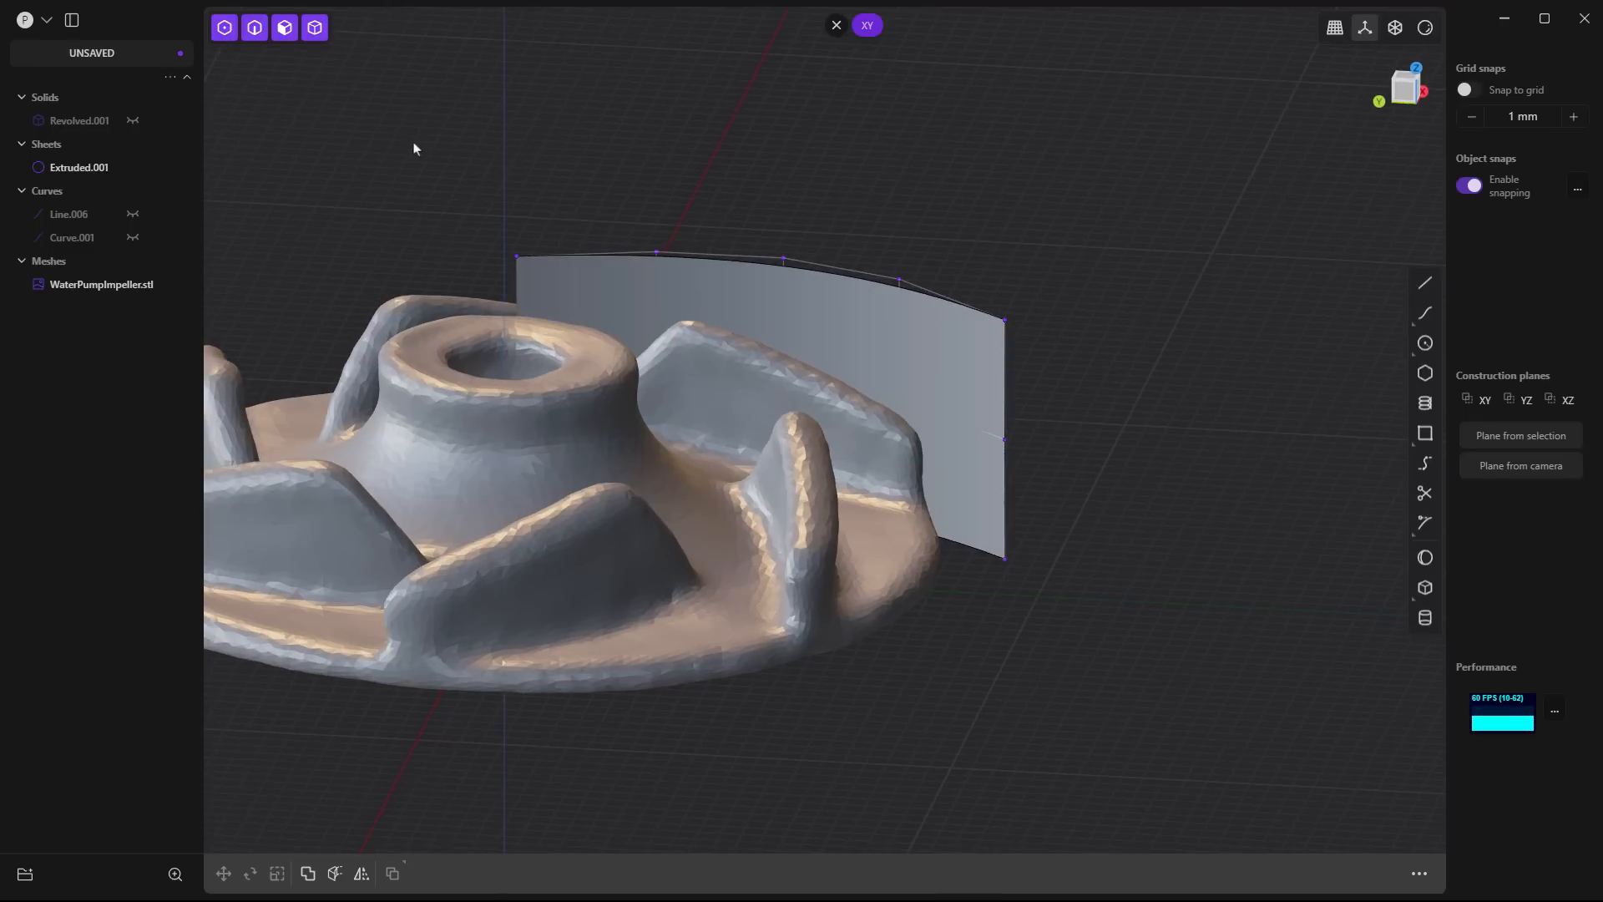
- Rotate the sheet's top row of control points about 4.4 degrees around the vertical axis, pivoting on the top inner corner
drag(414, 148, 1077, 336)
middle_drag(1138, 354, 1119, 414)
middle_drag(641, 157, 822, 207)
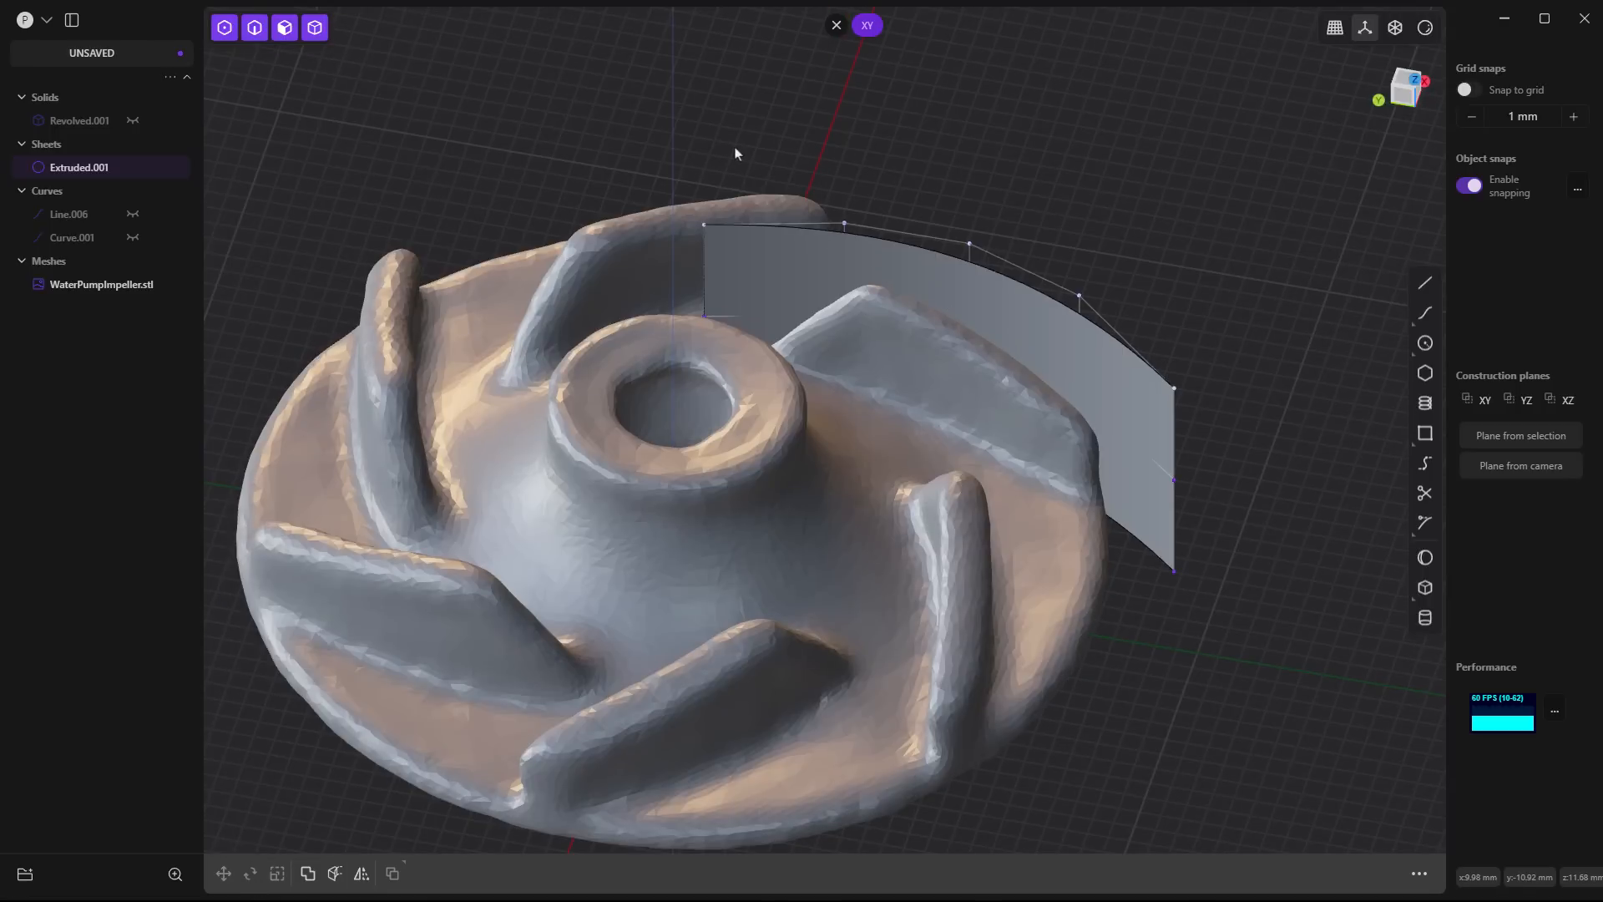
key(r)
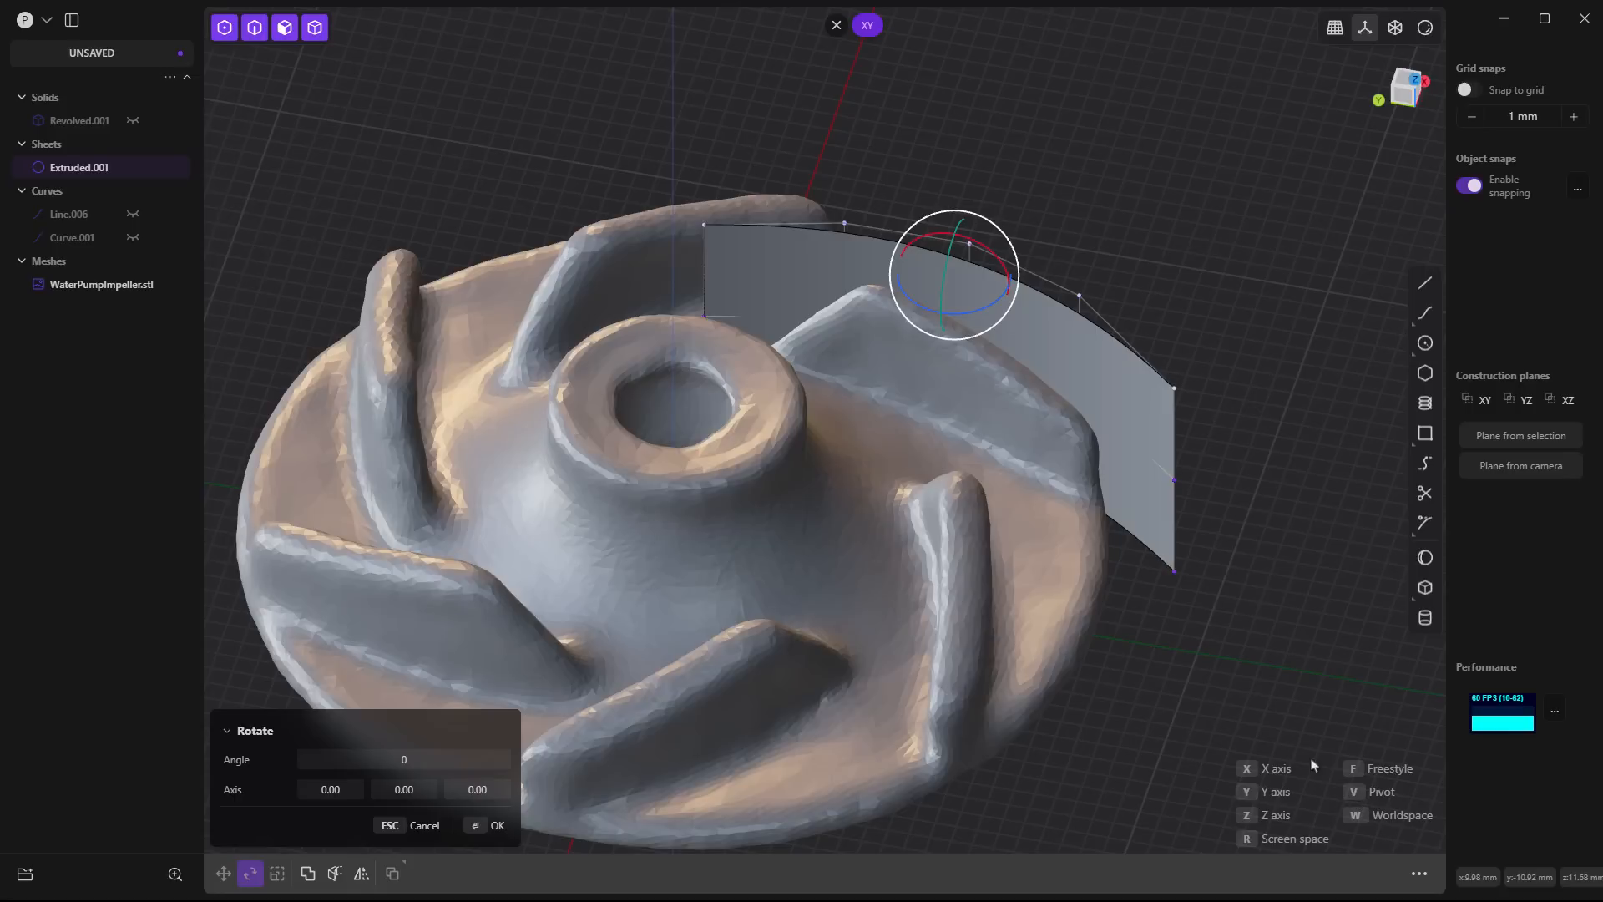
key(v)
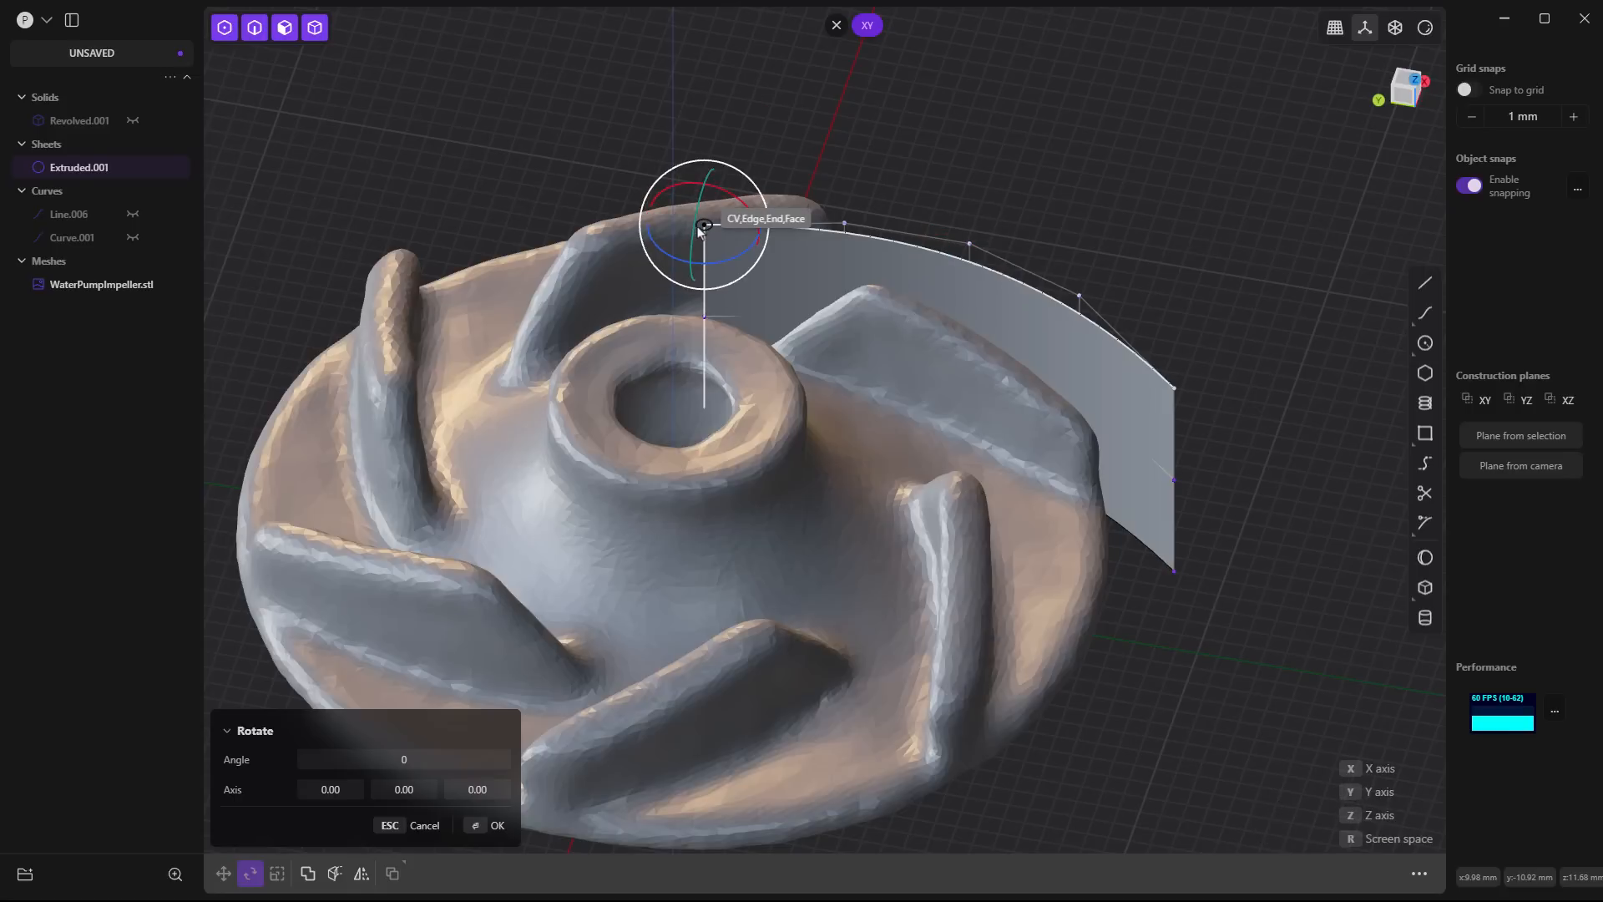
click(699, 229)
middle_drag(769, 240, 783, 341)
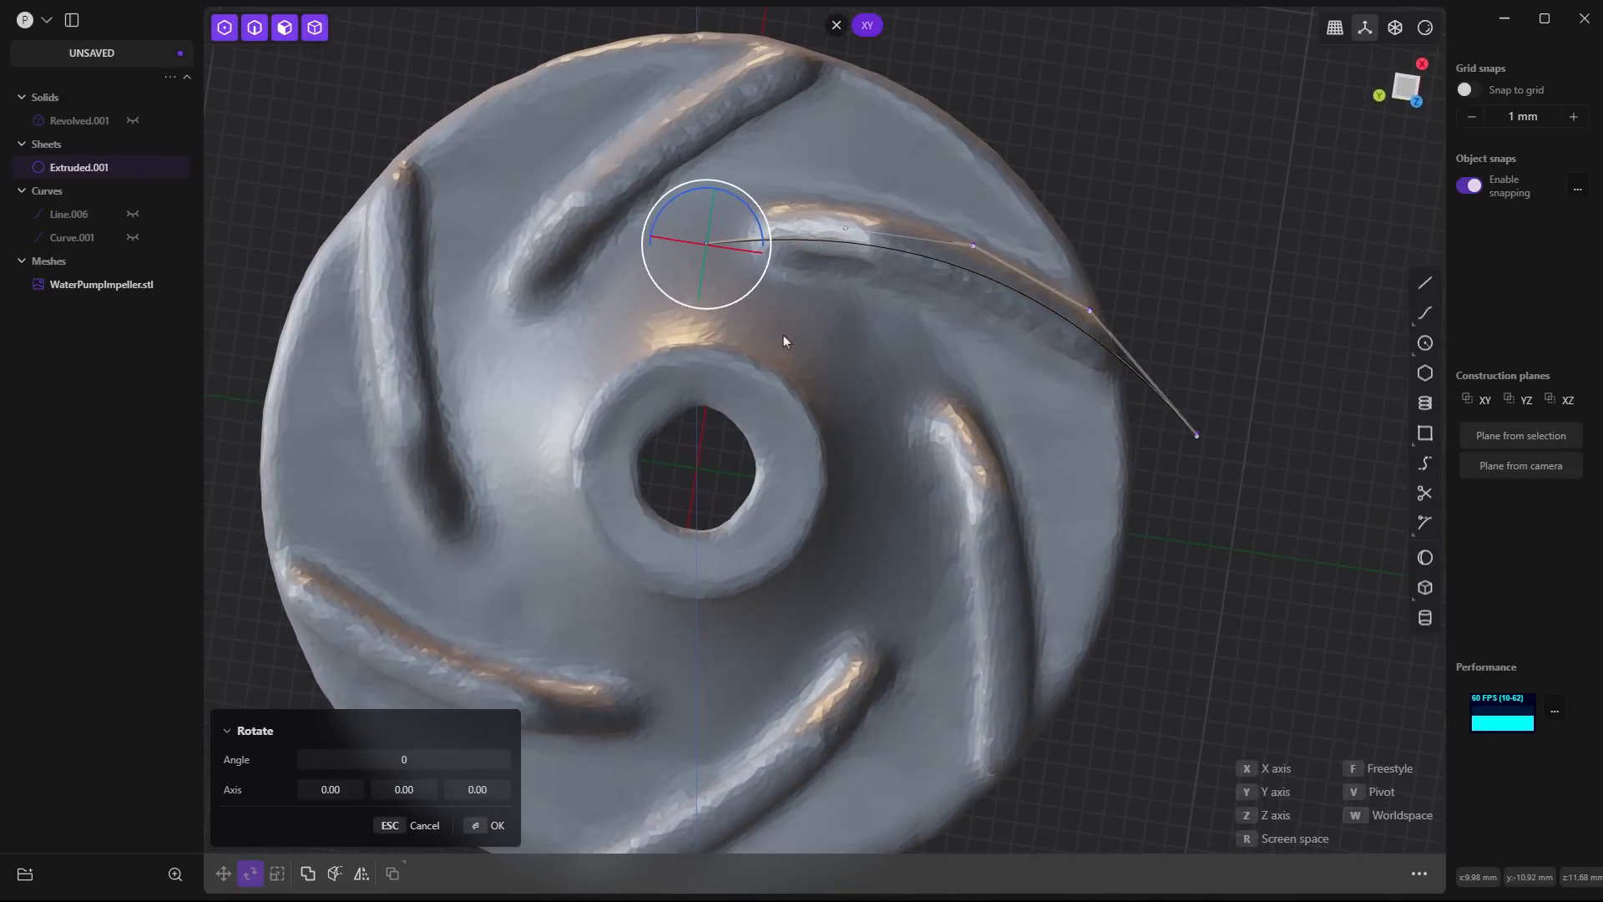
drag(764, 217, 767, 222)
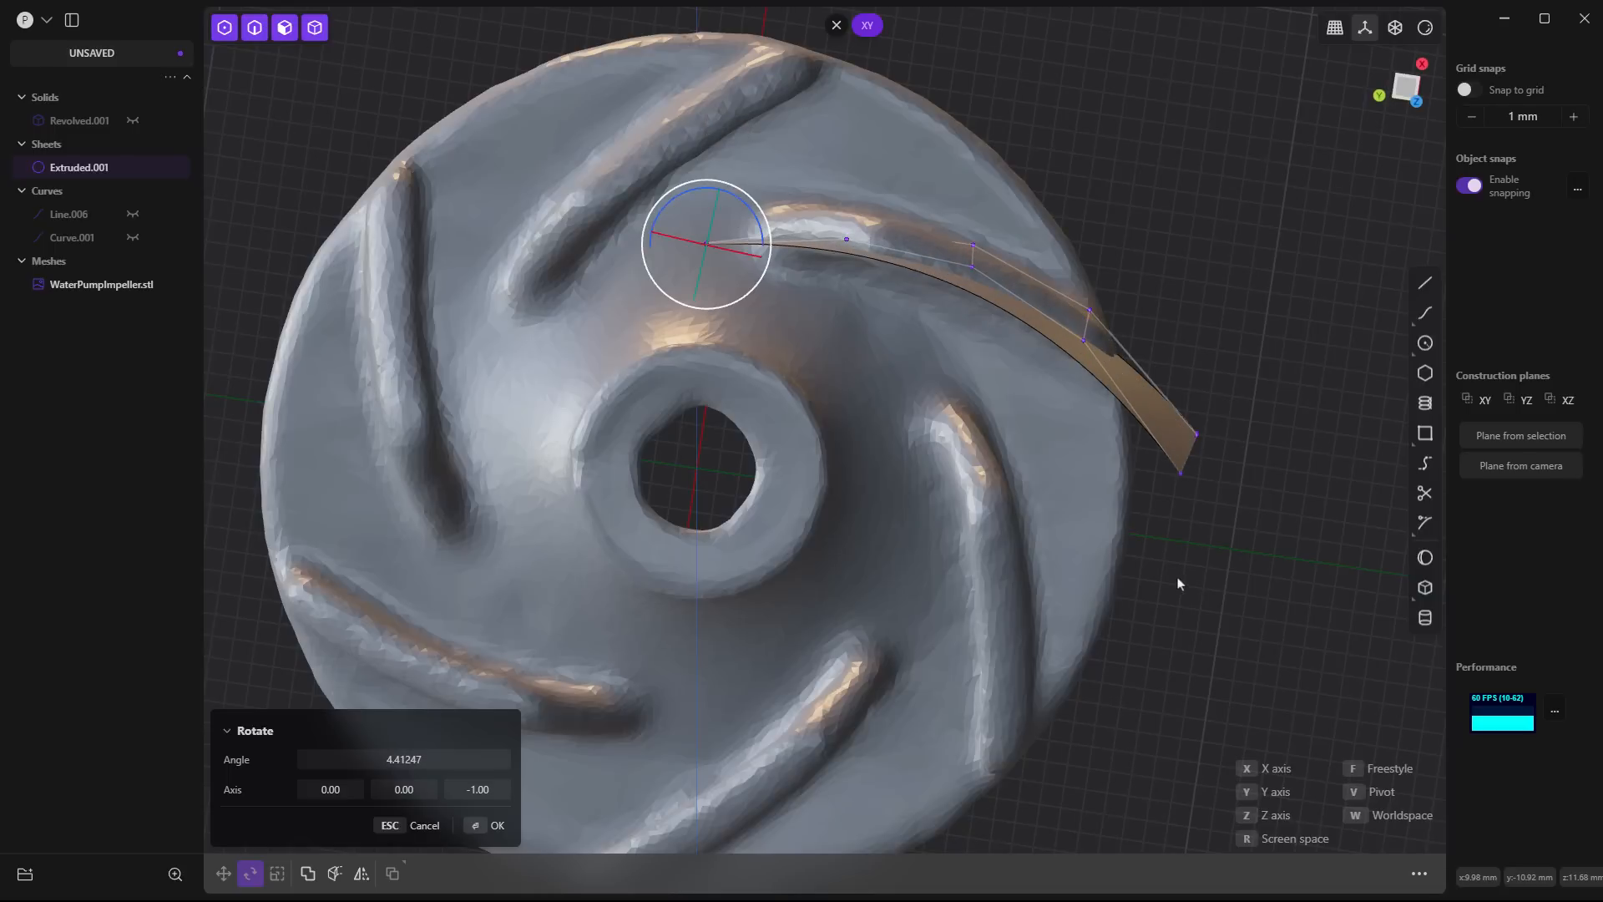
key(Return)
- Move the sheet's whole face freely toward the hub side of the scanned blade, by about 1 mm in both X and Y
middle_drag(1170, 594, 1017, 690)
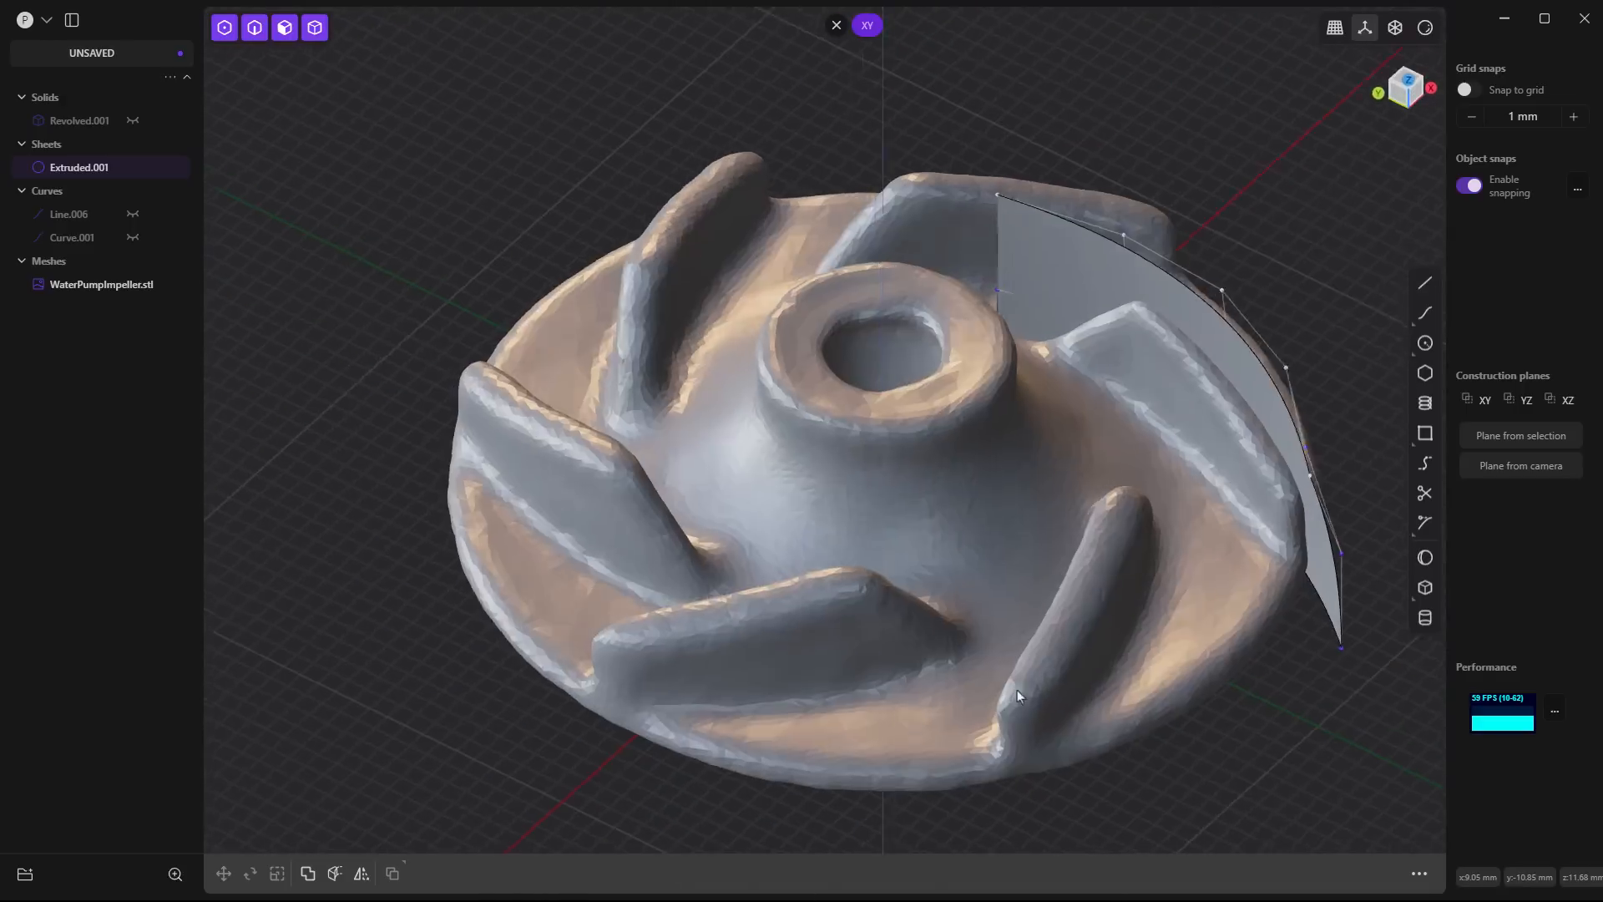
shift+middle_drag(1351, 695, 1196, 668)
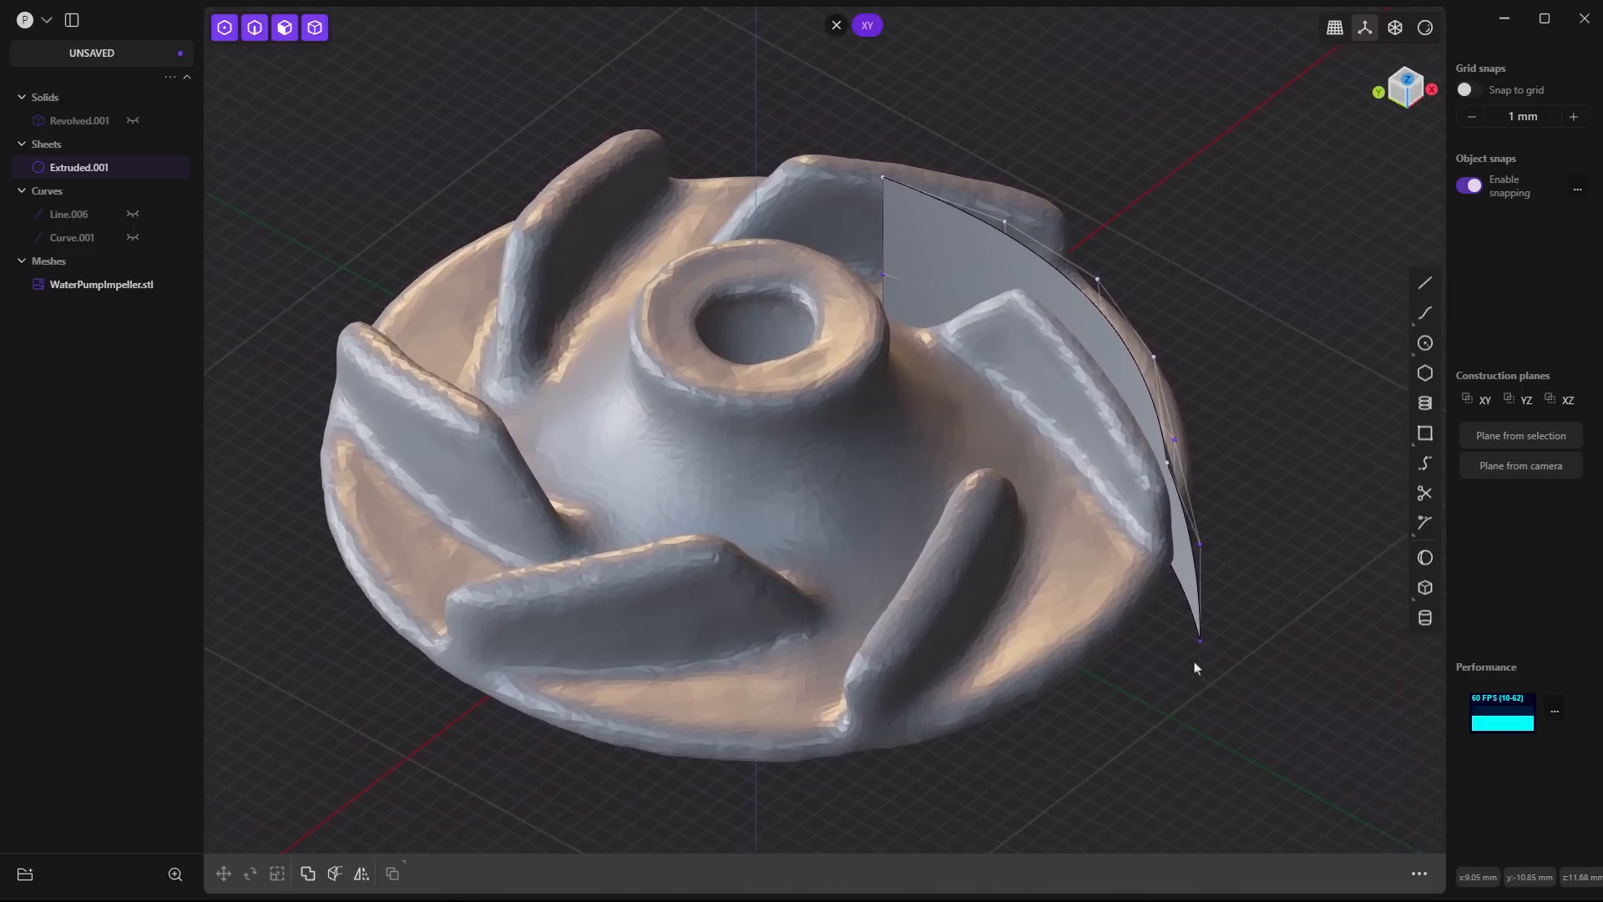
click(1187, 561)
key(g)
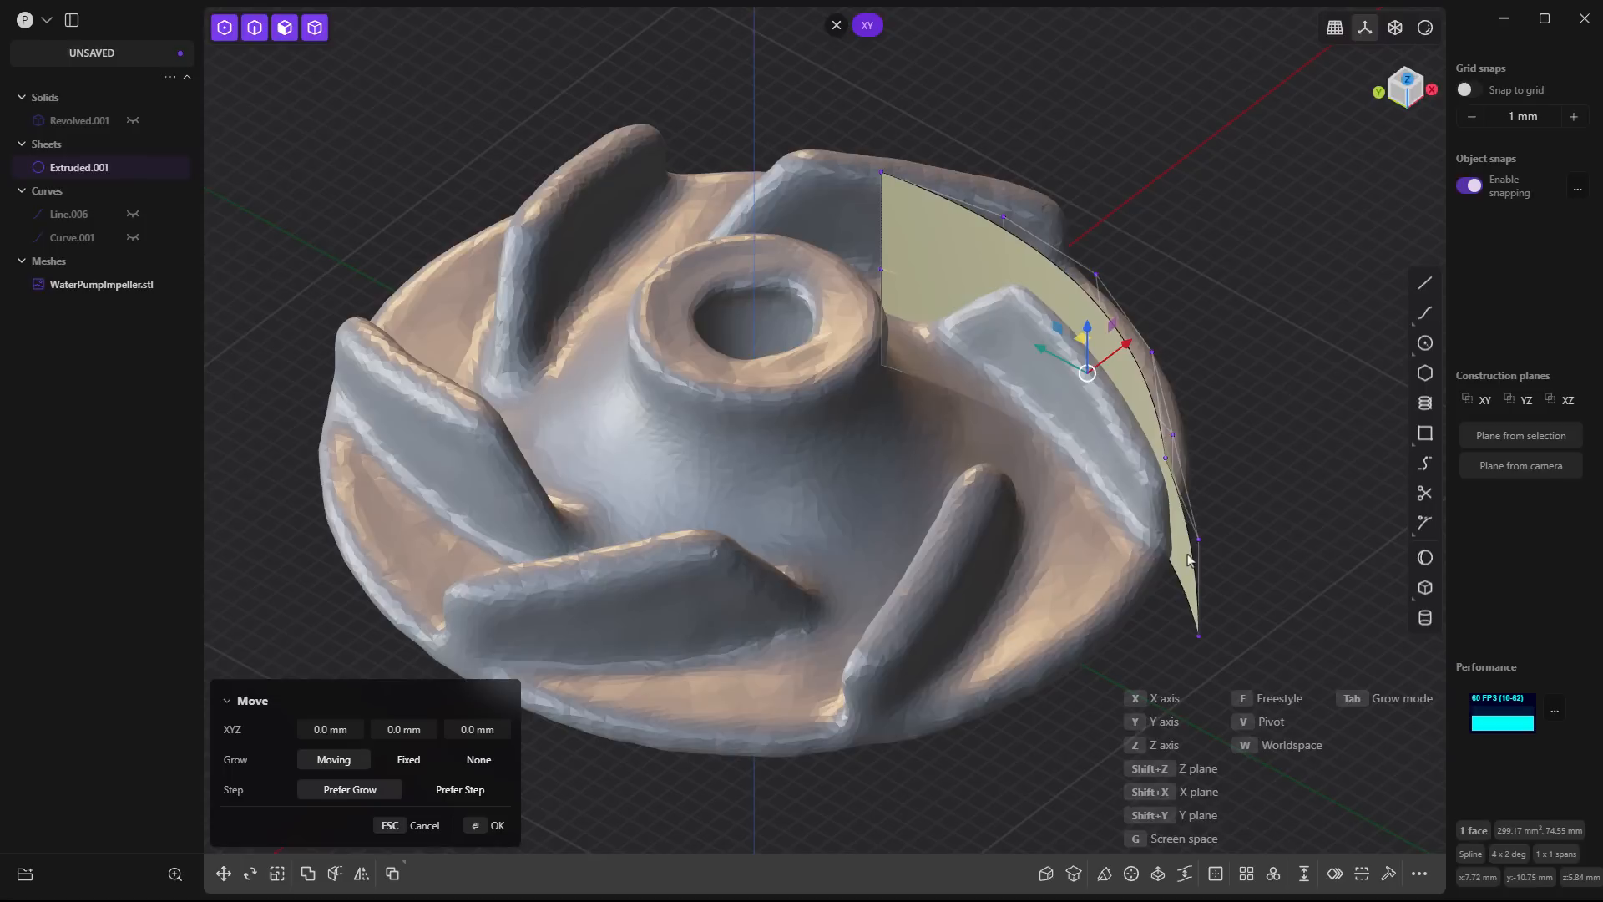
key(g)
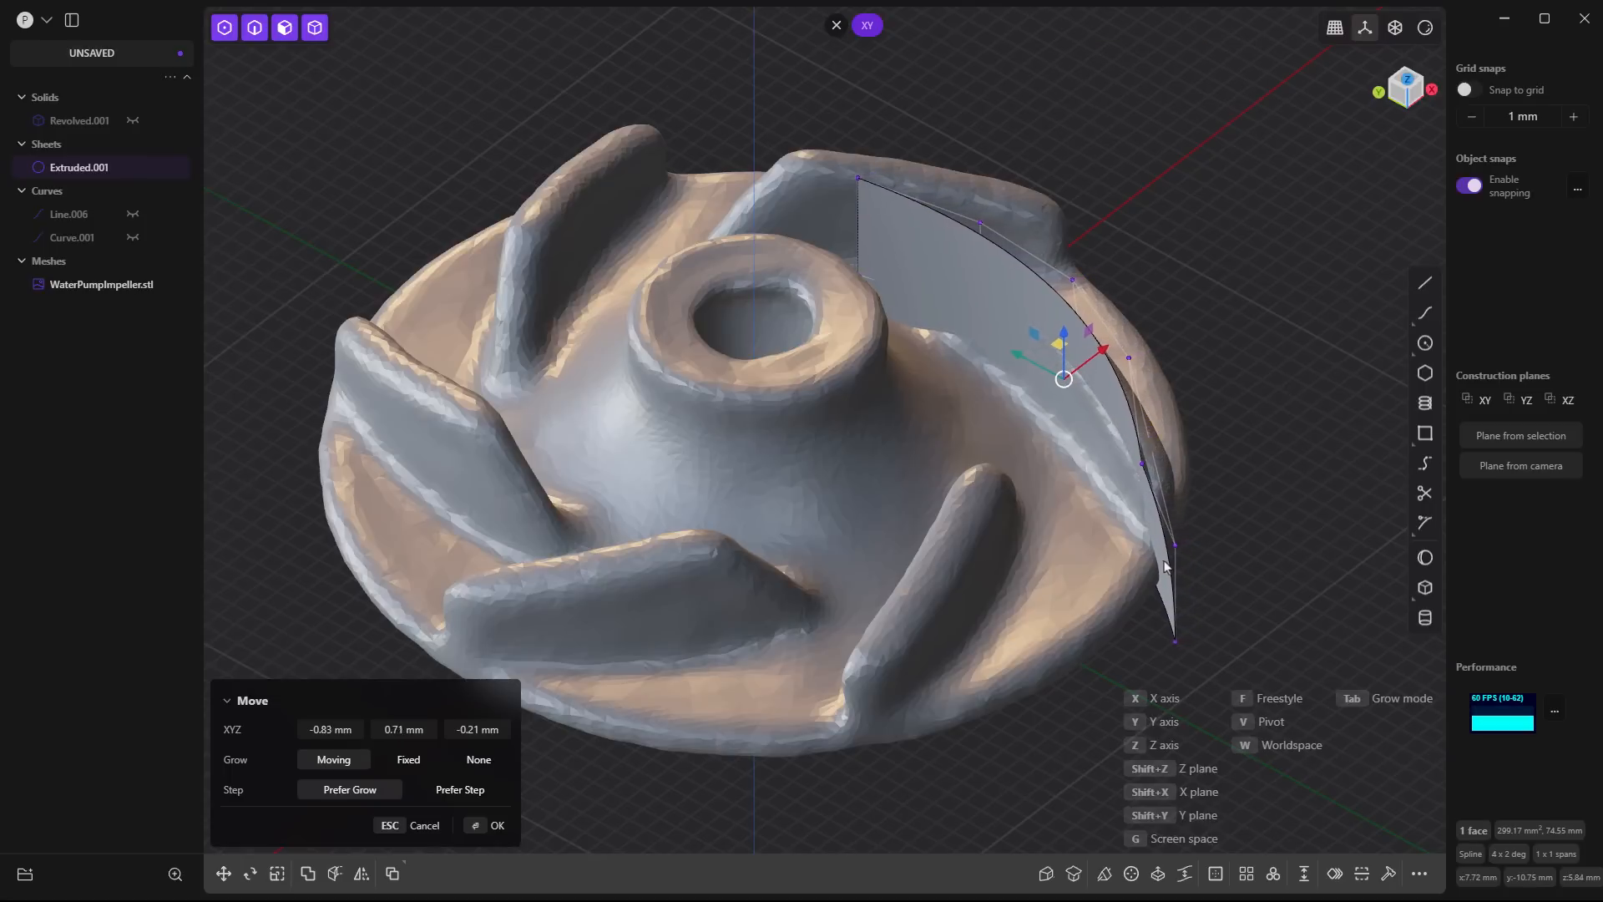
click(1288, 536)
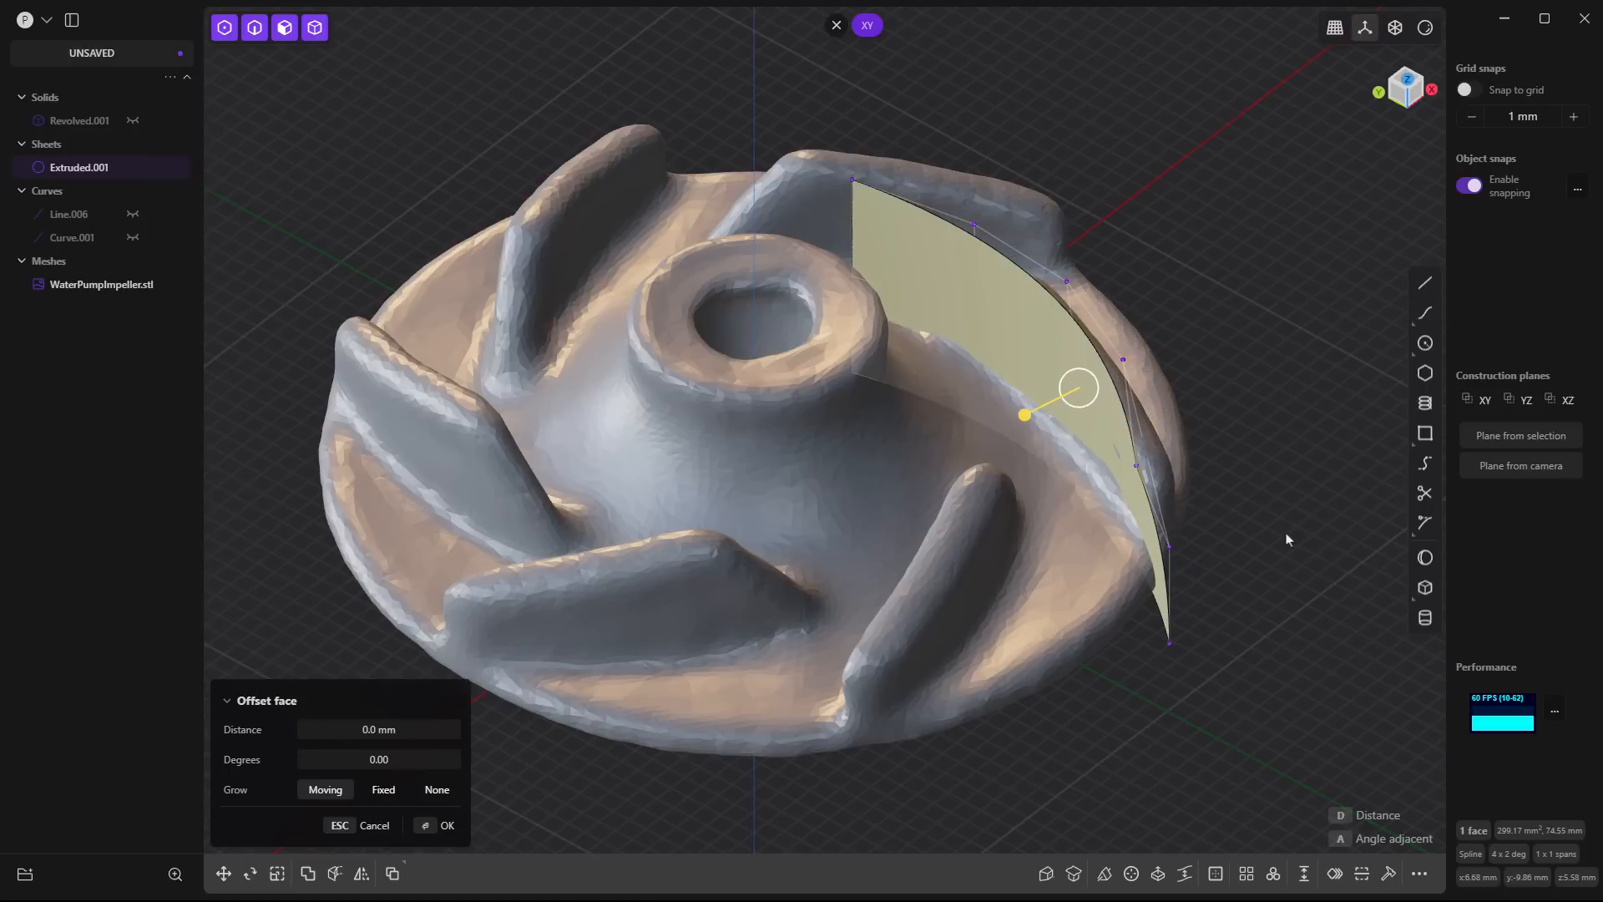
click(1287, 535)
- Move the sheet's top row of control points about 0.8 mm outward along X to match the scanned blade's lean
middle_drag(1232, 547, 1158, 558)
middle_drag(1354, 482, 881, 448)
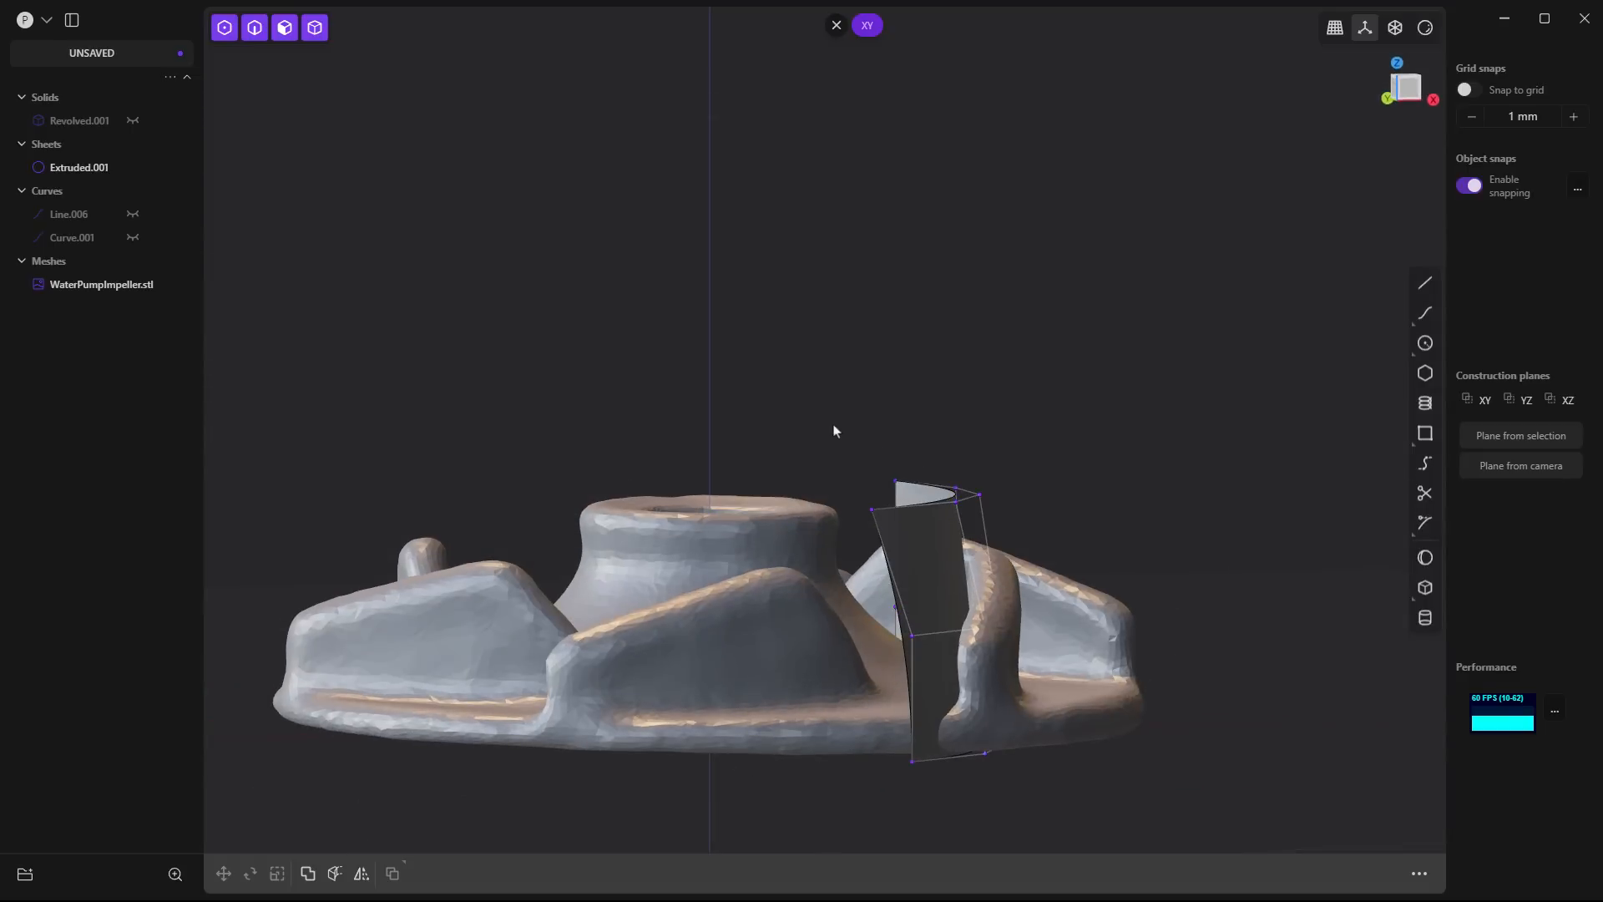
drag(834, 430, 1048, 557)
key(g)
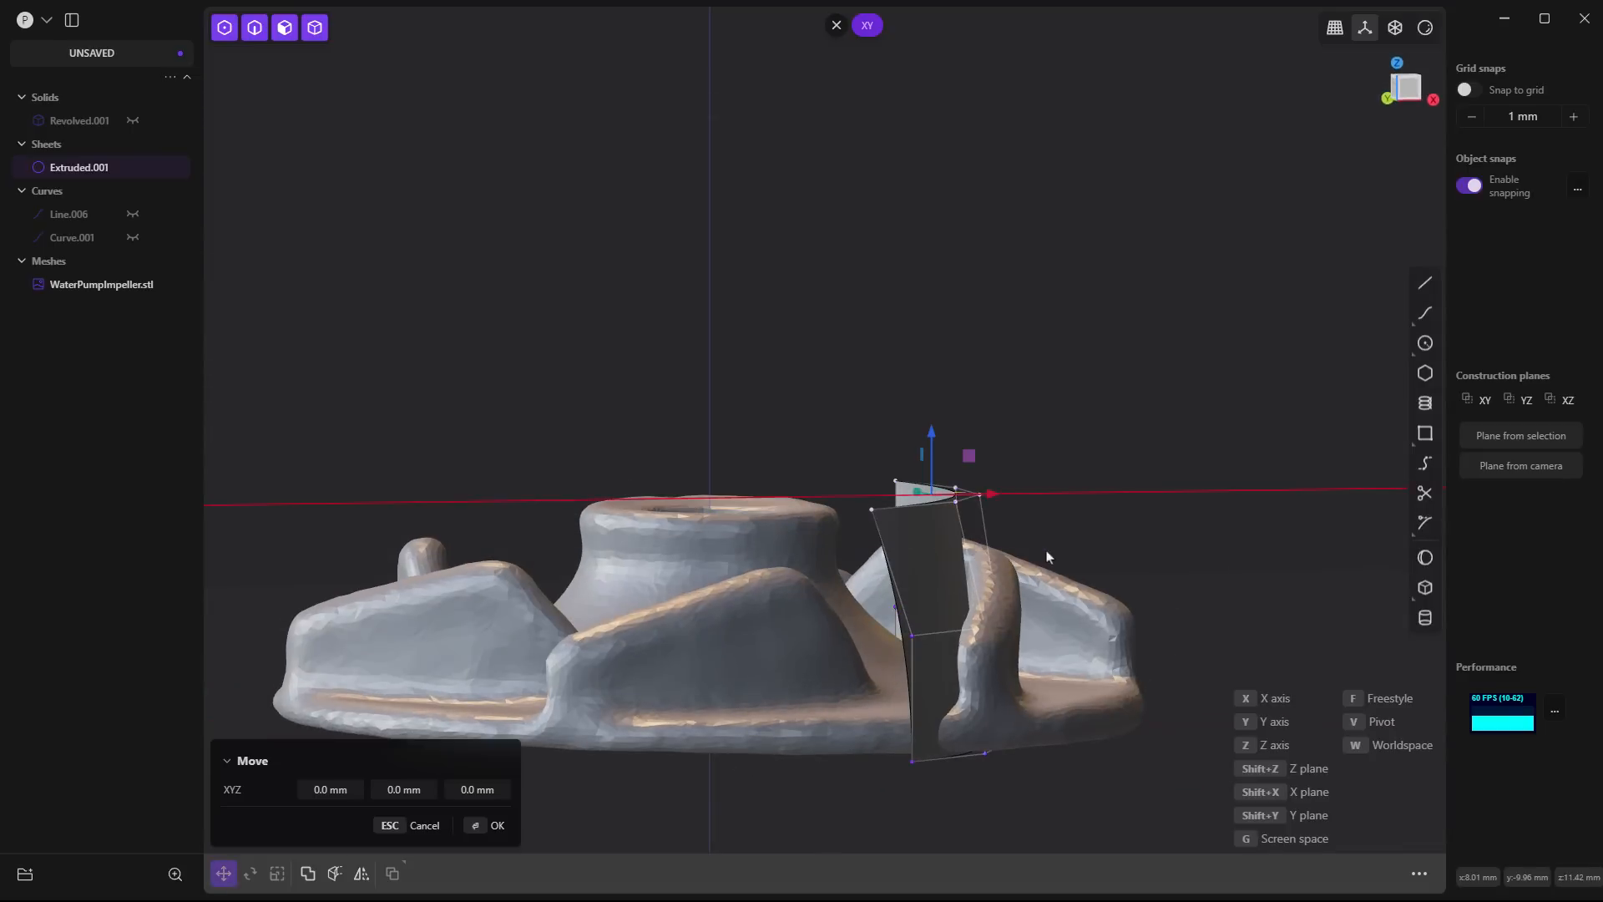
key(g)
click(1140, 554)
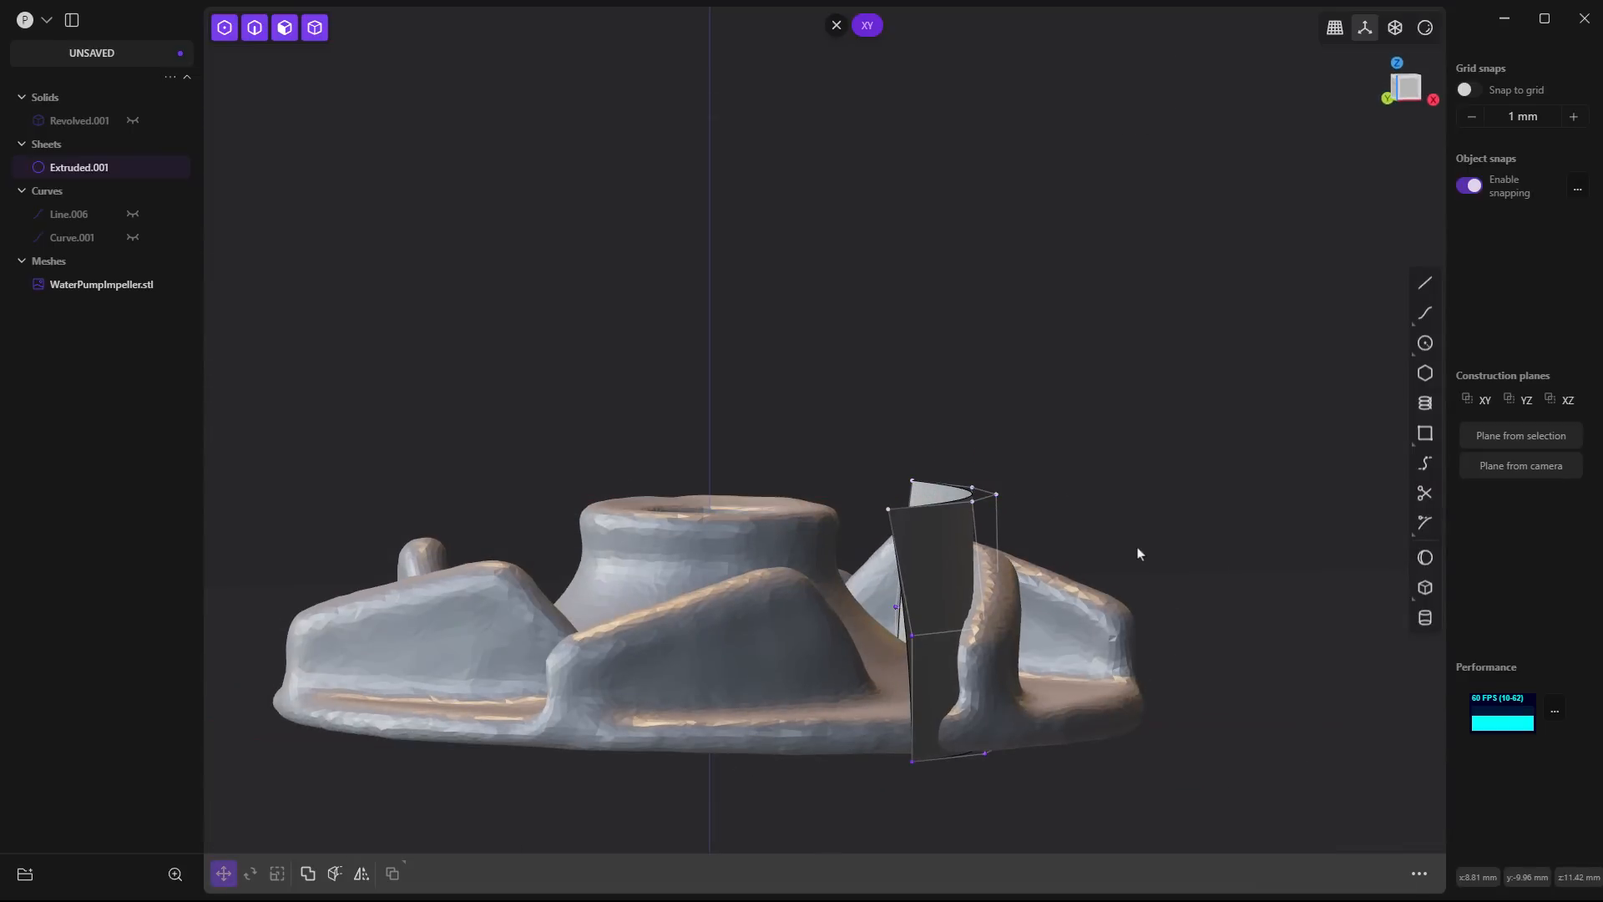
- Create a constrained surface patch through points picked on the hub-facing side of the scanned blade behind the hub
middle_drag(1074, 579, 1092, 664)
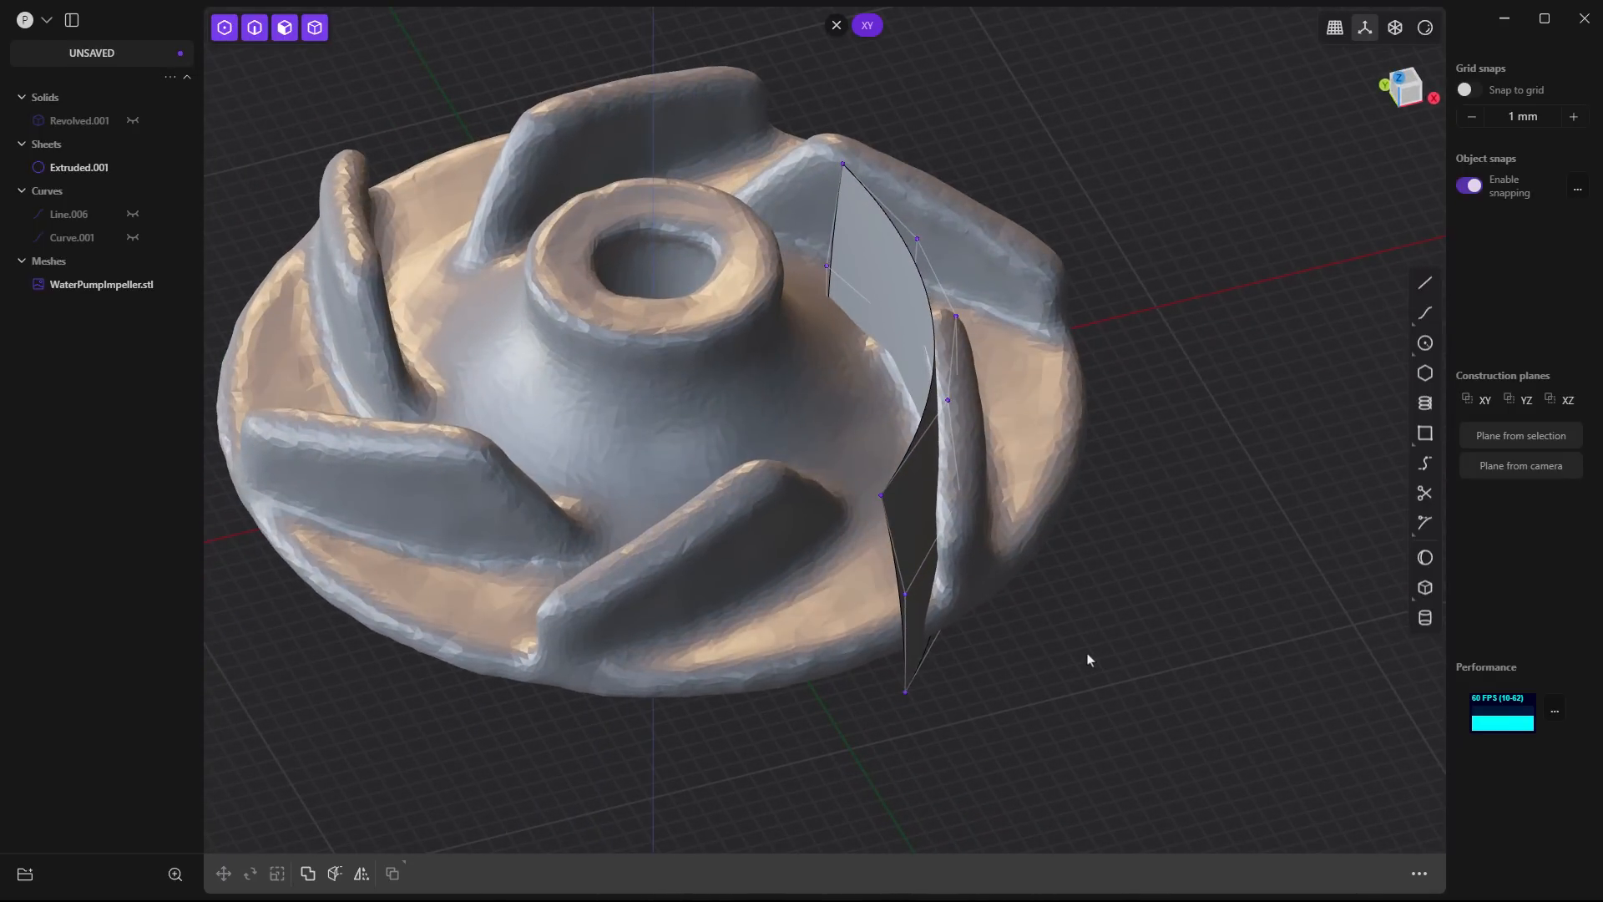
middle_drag(1140, 487, 1167, 564)
shift+middle_drag(1206, 447, 1231, 562)
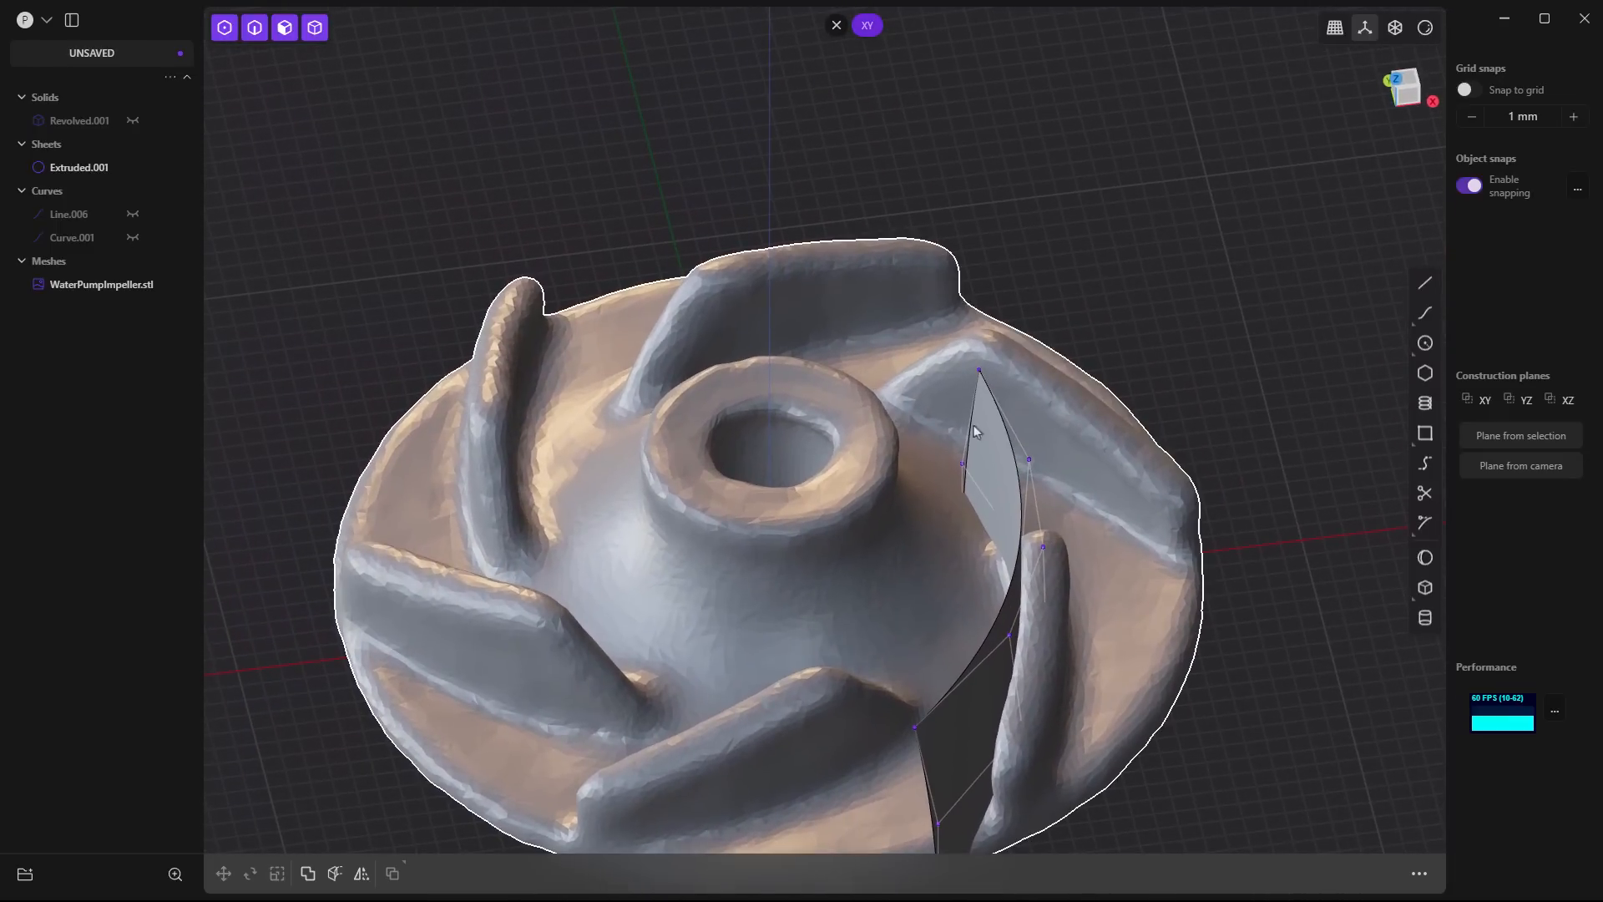
middle_drag(777, 312, 755, 343)
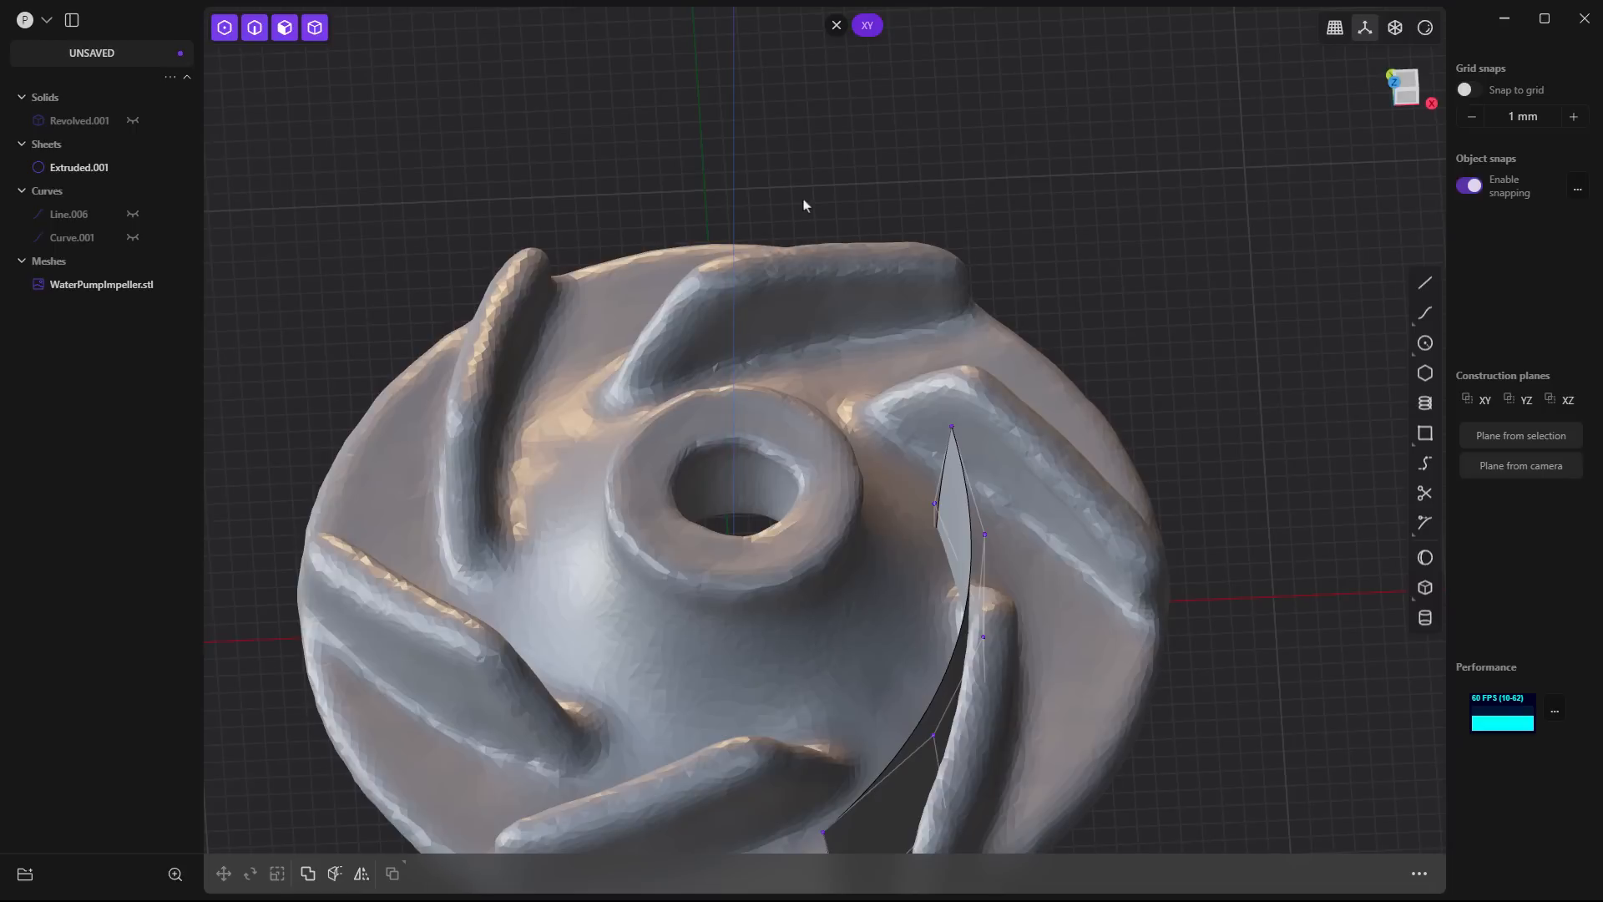
text(f)
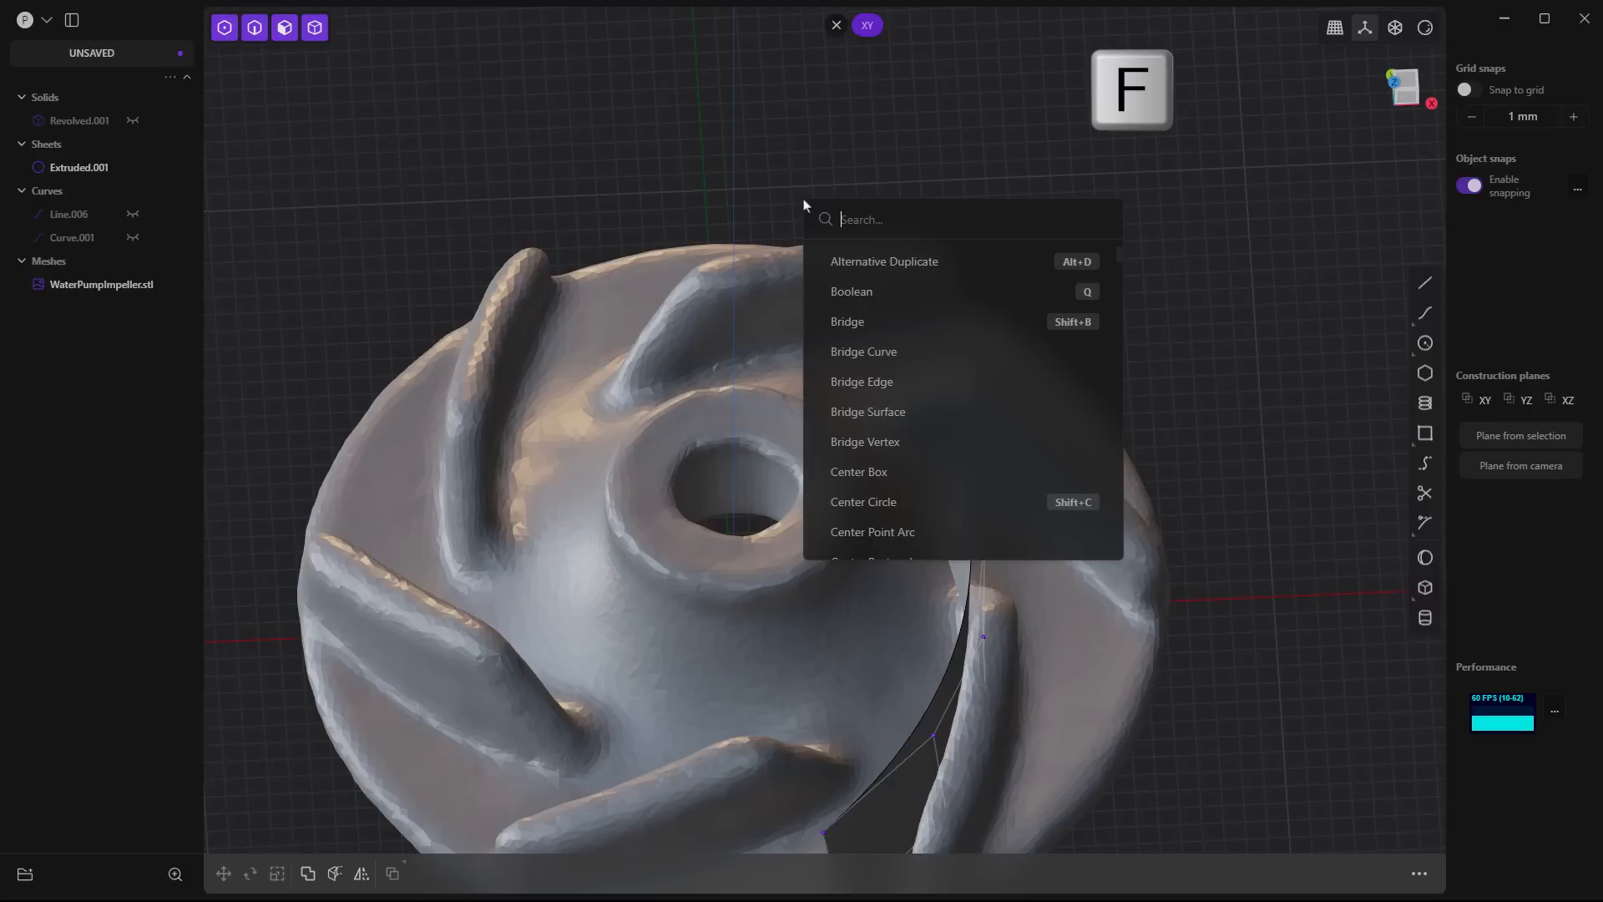
text(const)
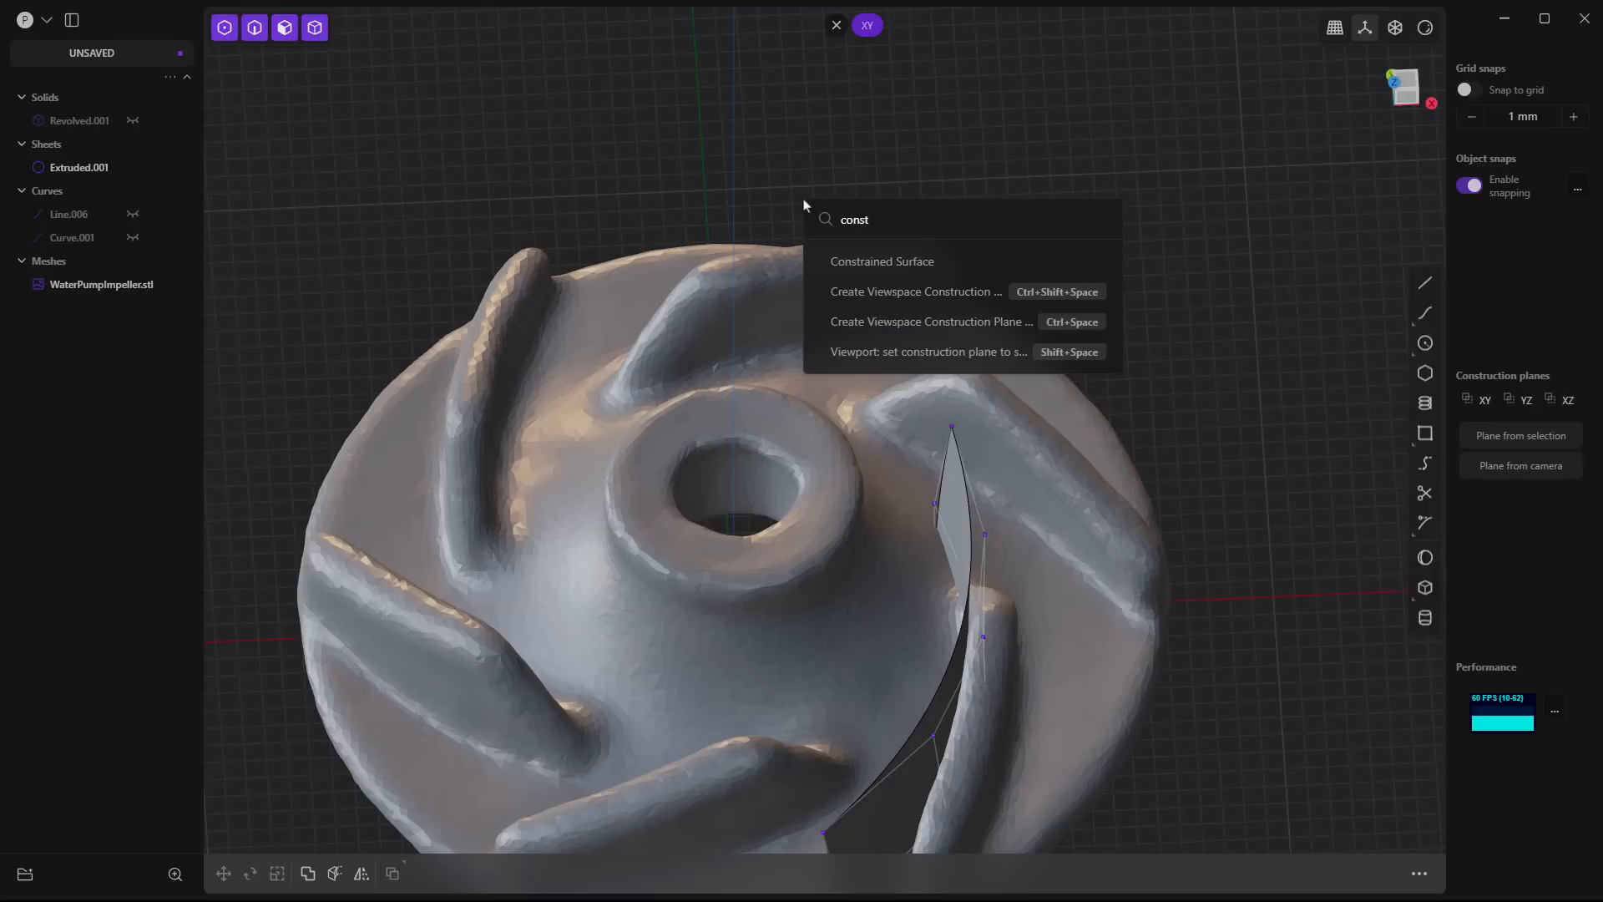
click(877, 261)
click(718, 308)
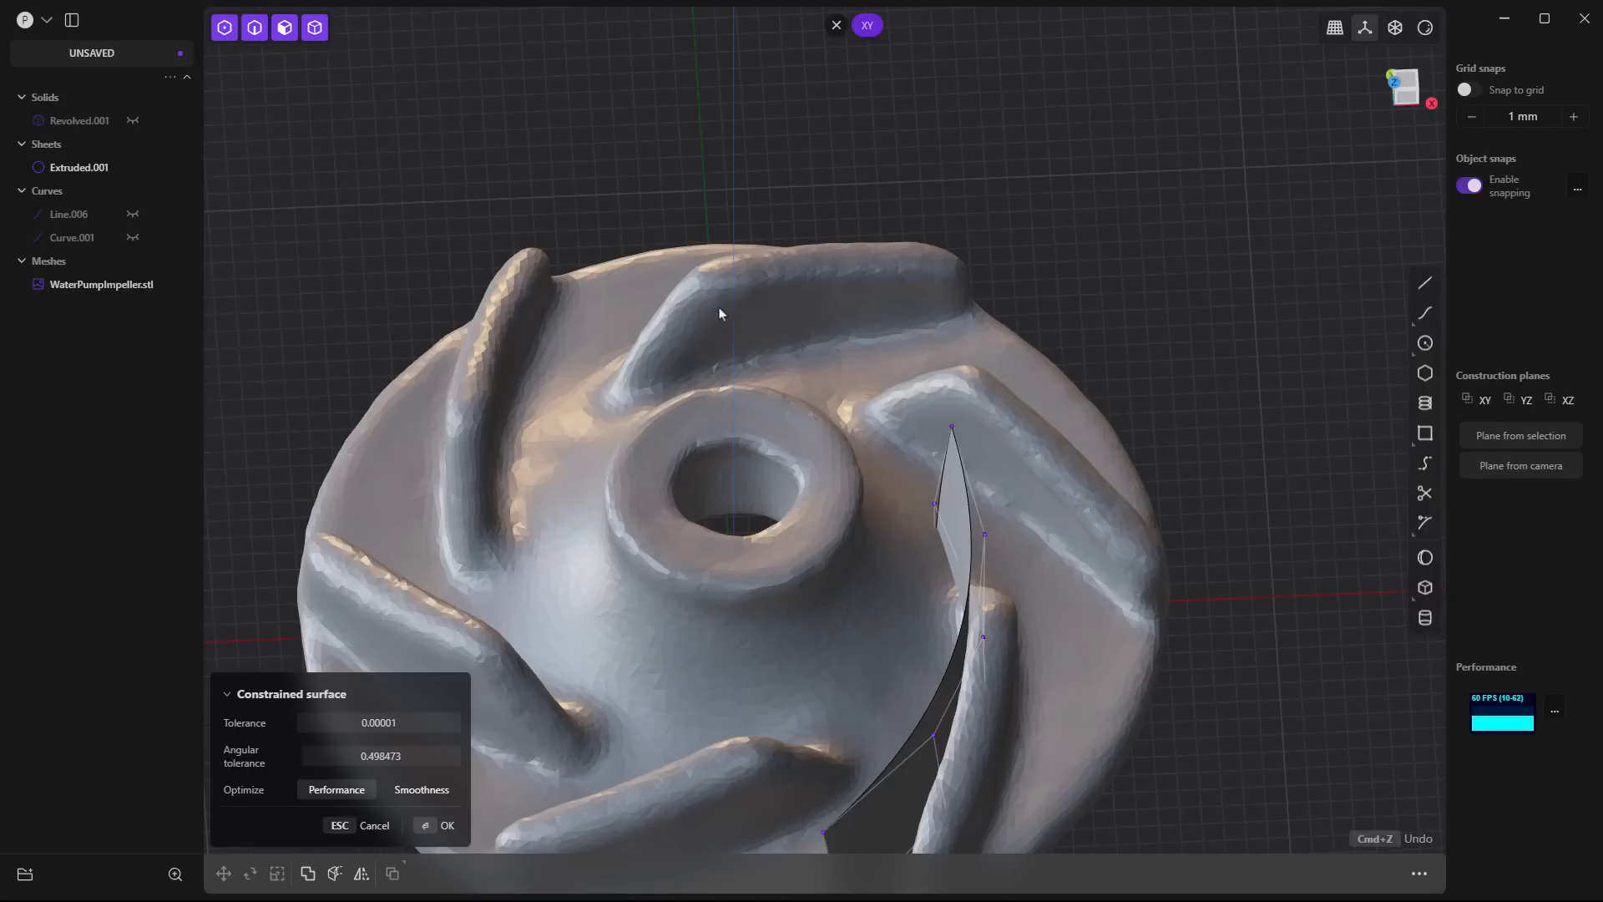
click(902, 321)
click(716, 350)
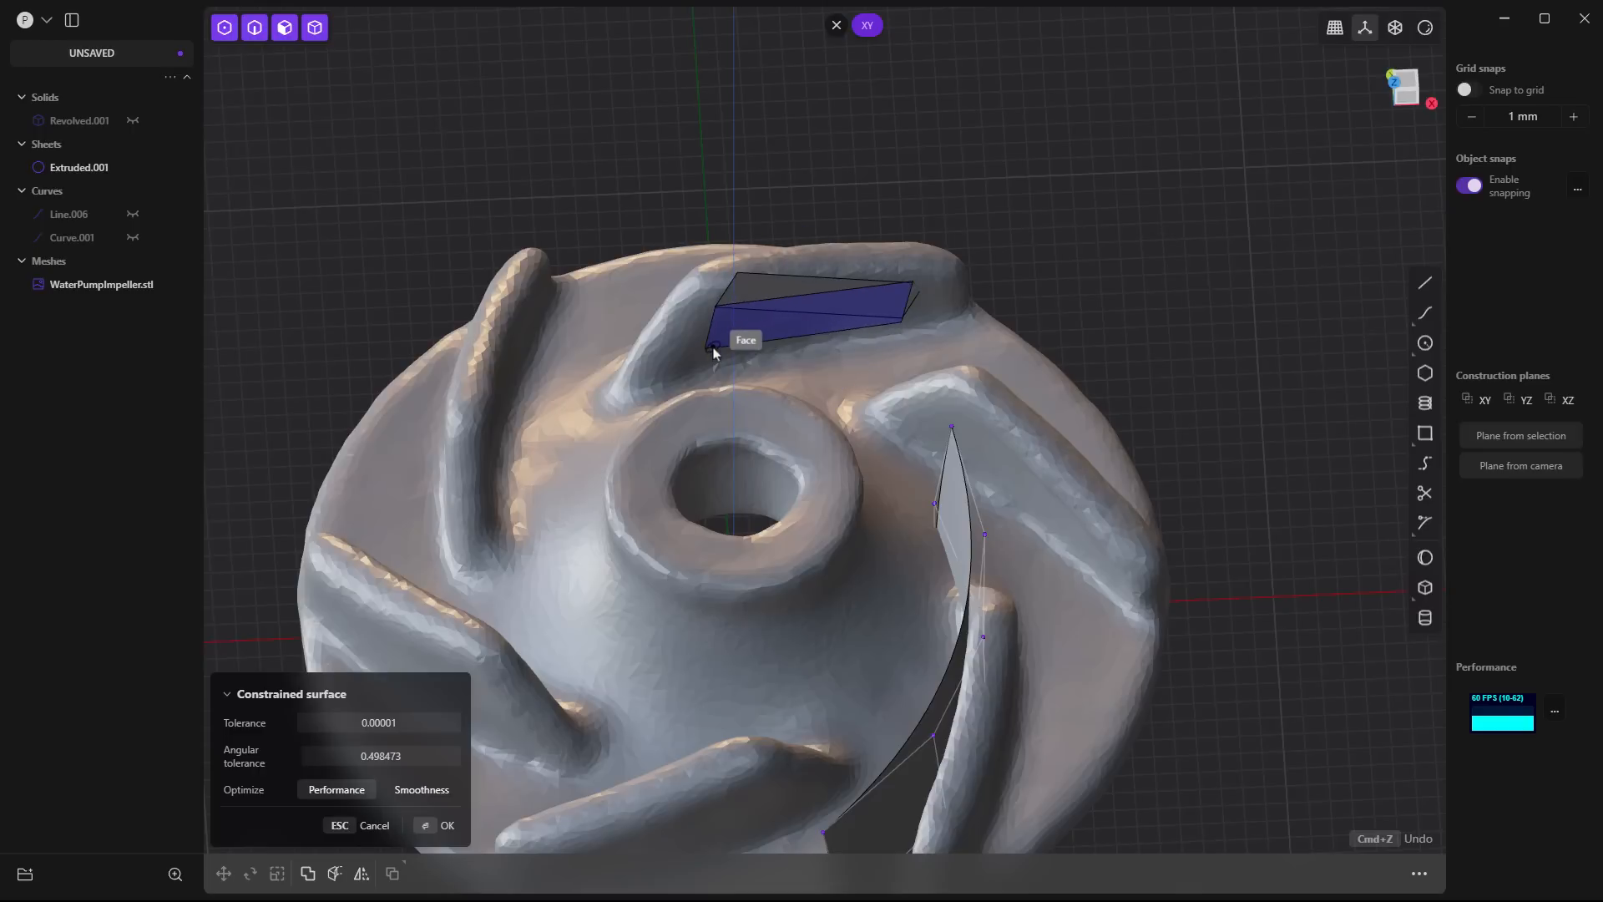
key(Return)
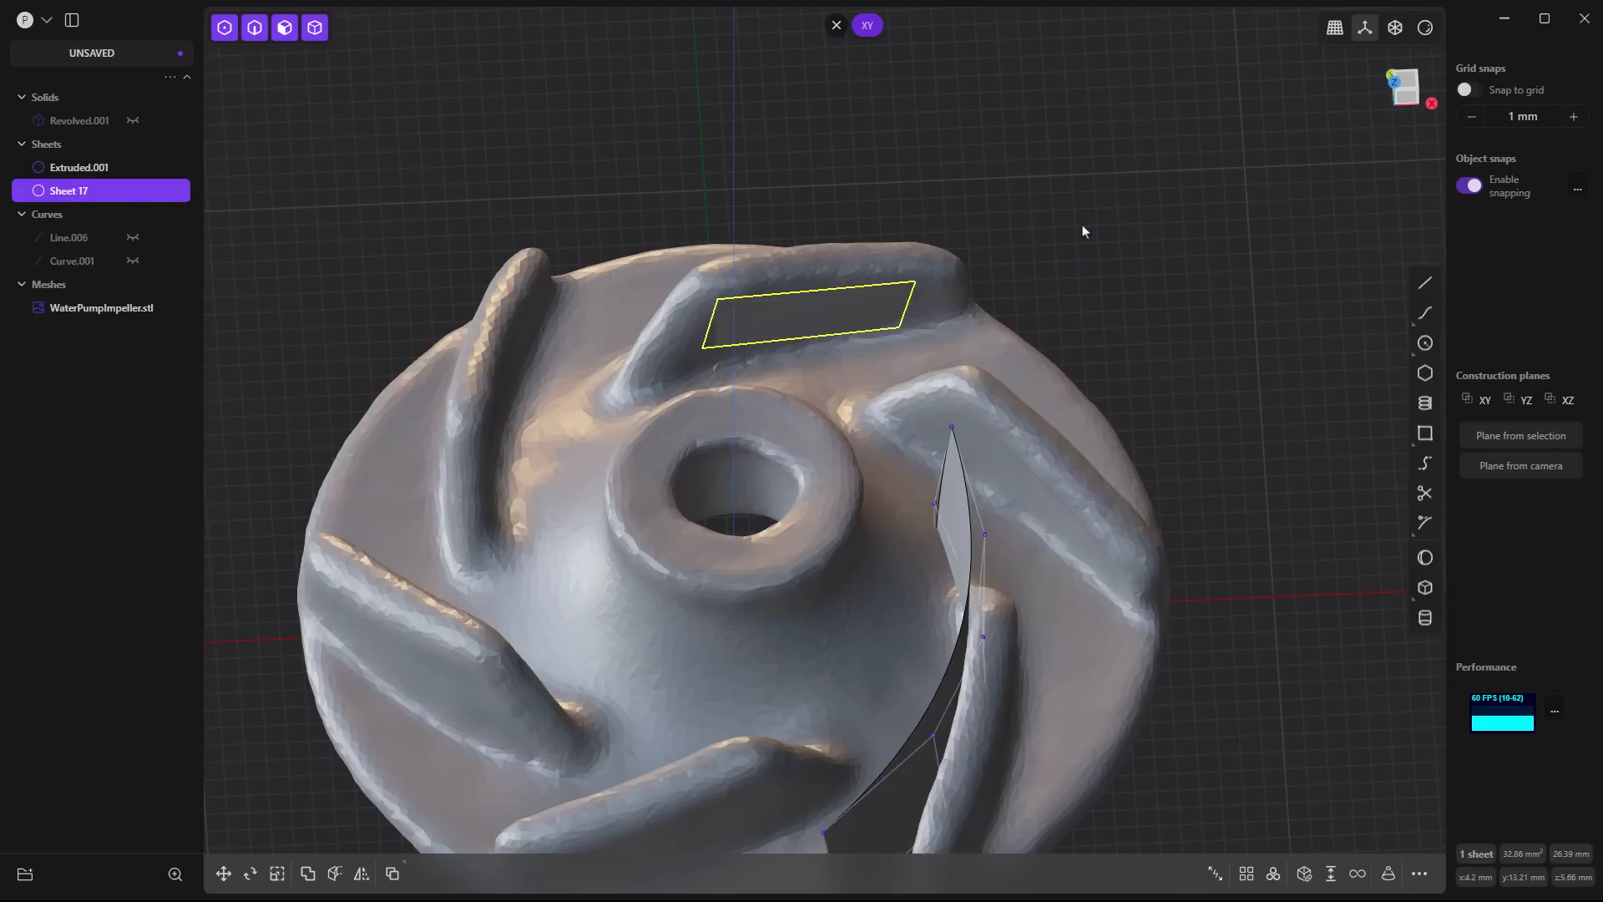
- Try Offset Face on the constrained patch's face, and delete the patch sheet from the blade behind the hub
middle_drag(1080, 229, 1078, 278)
click(1077, 278)
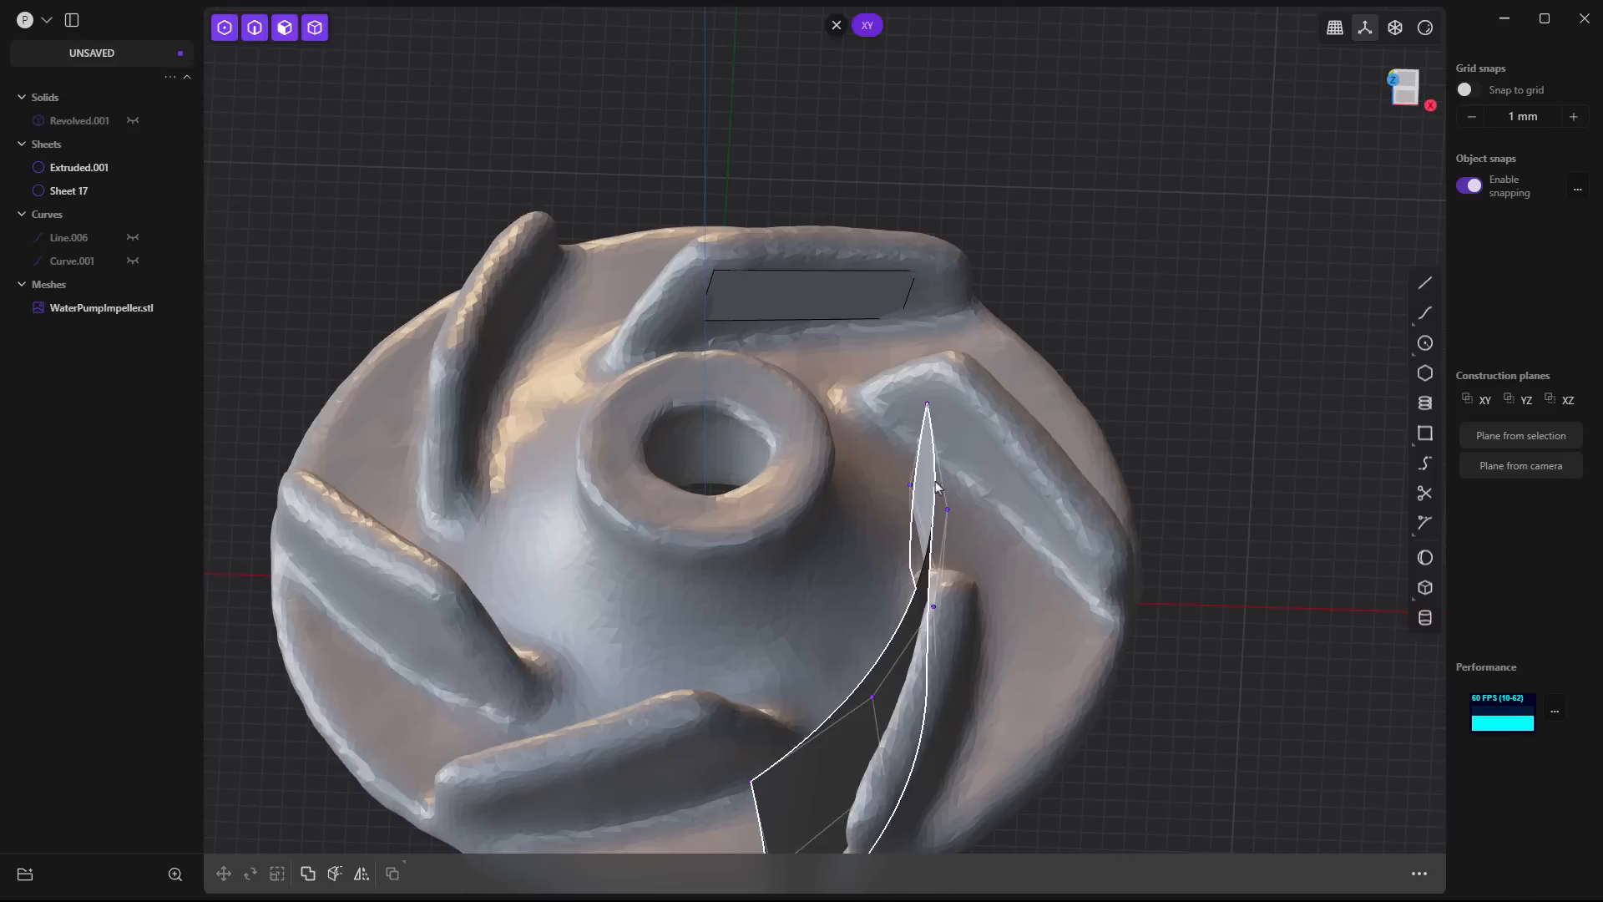
click(788, 284)
middle_drag(789, 284, 781, 299)
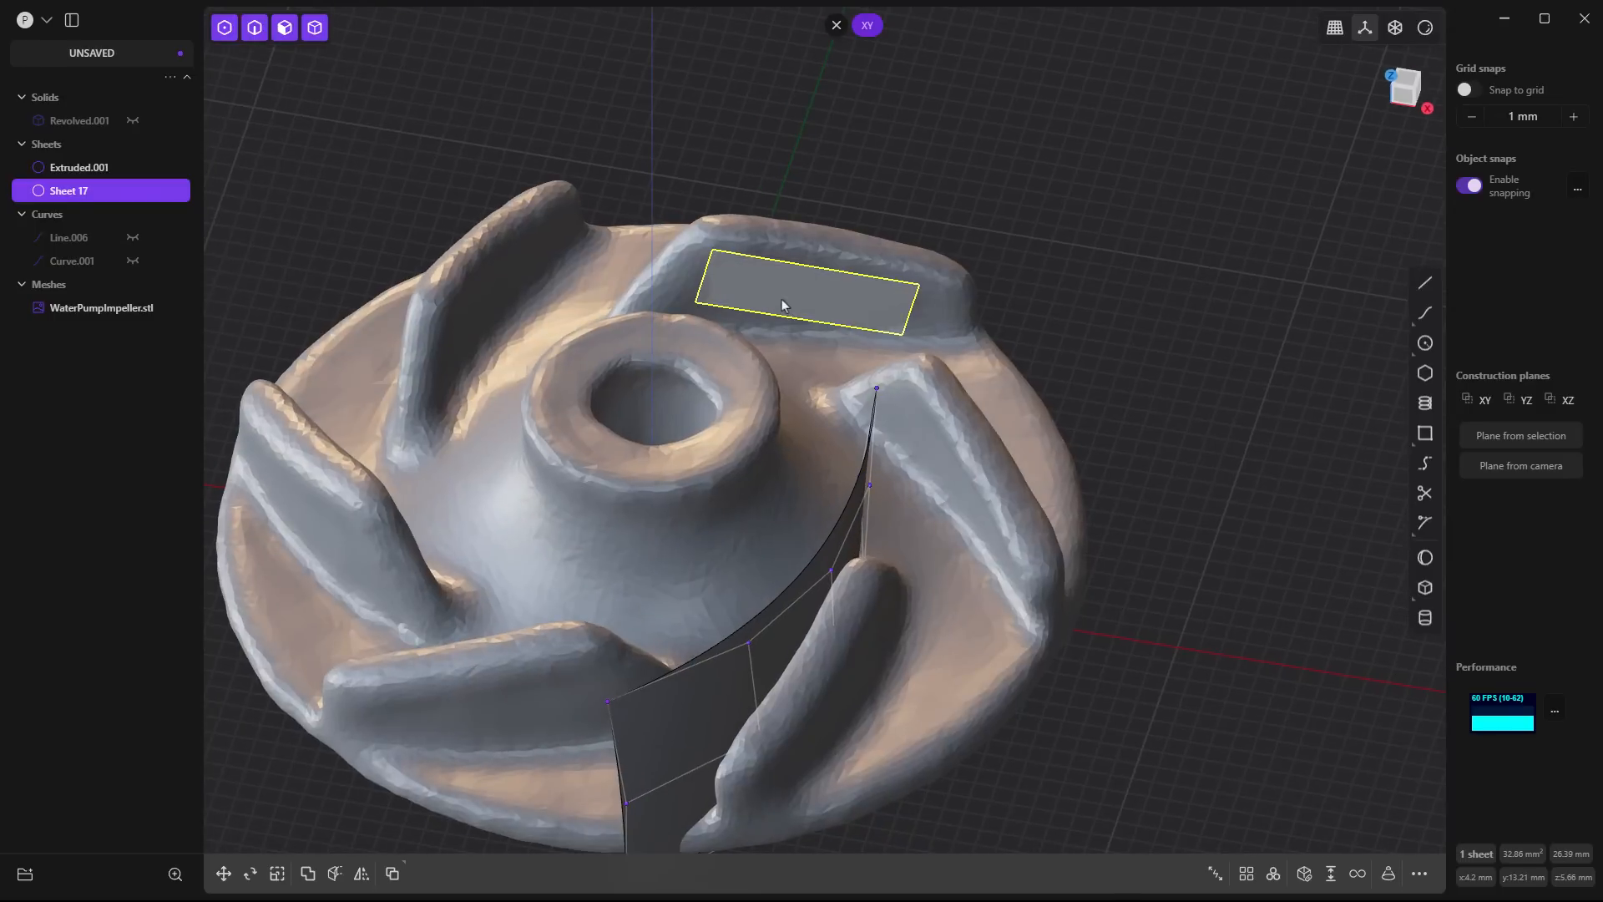
key(ctrl+3)
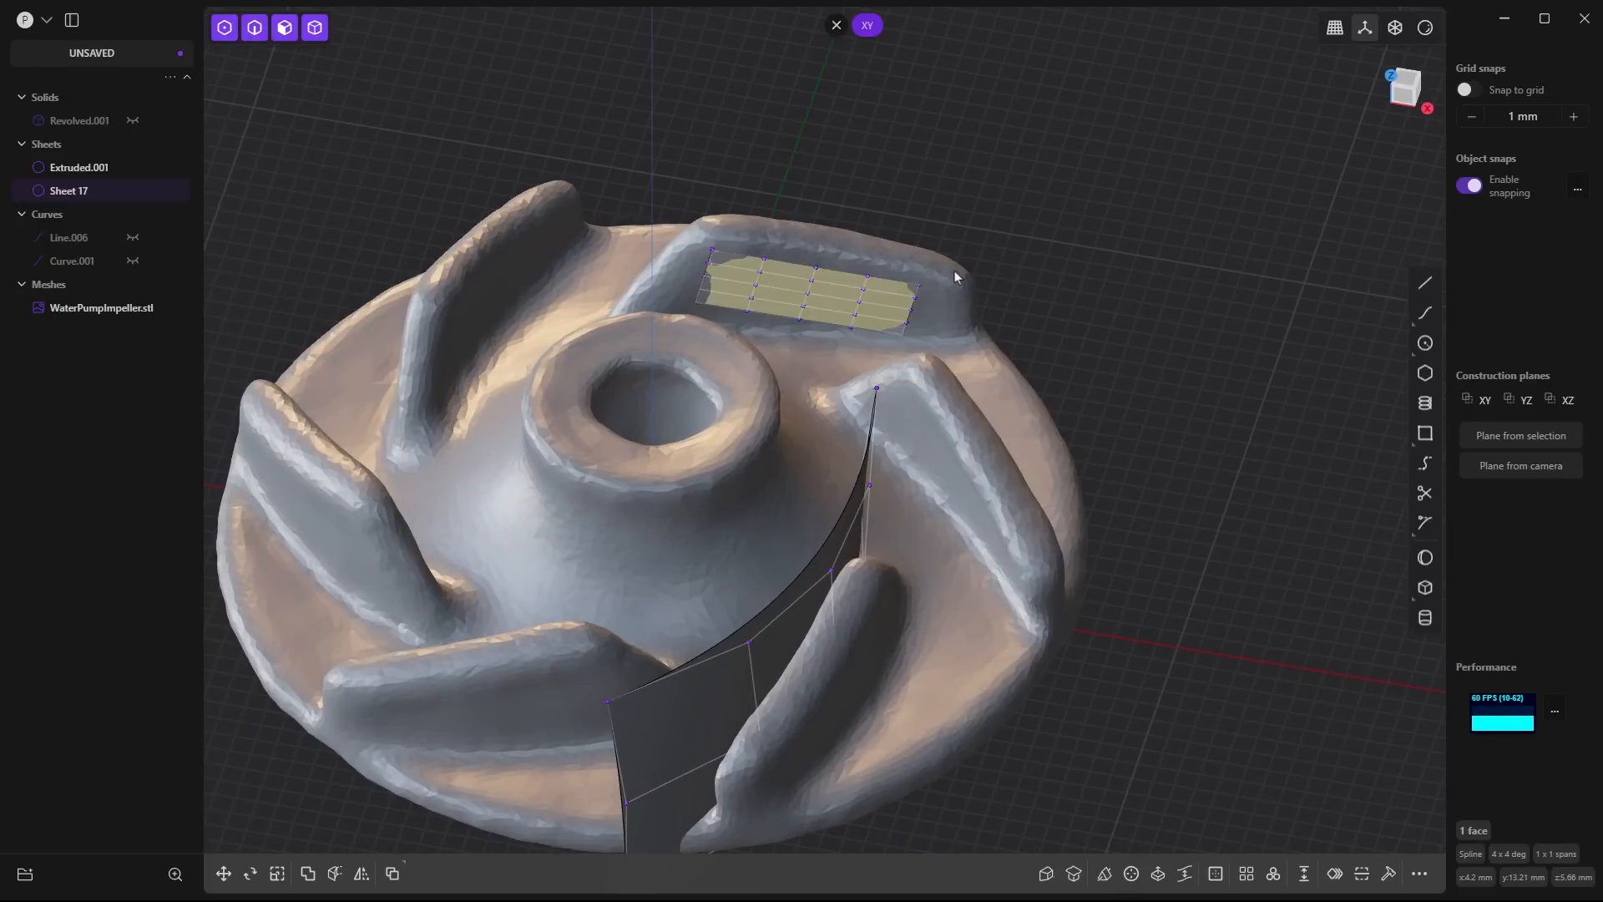
key(o)
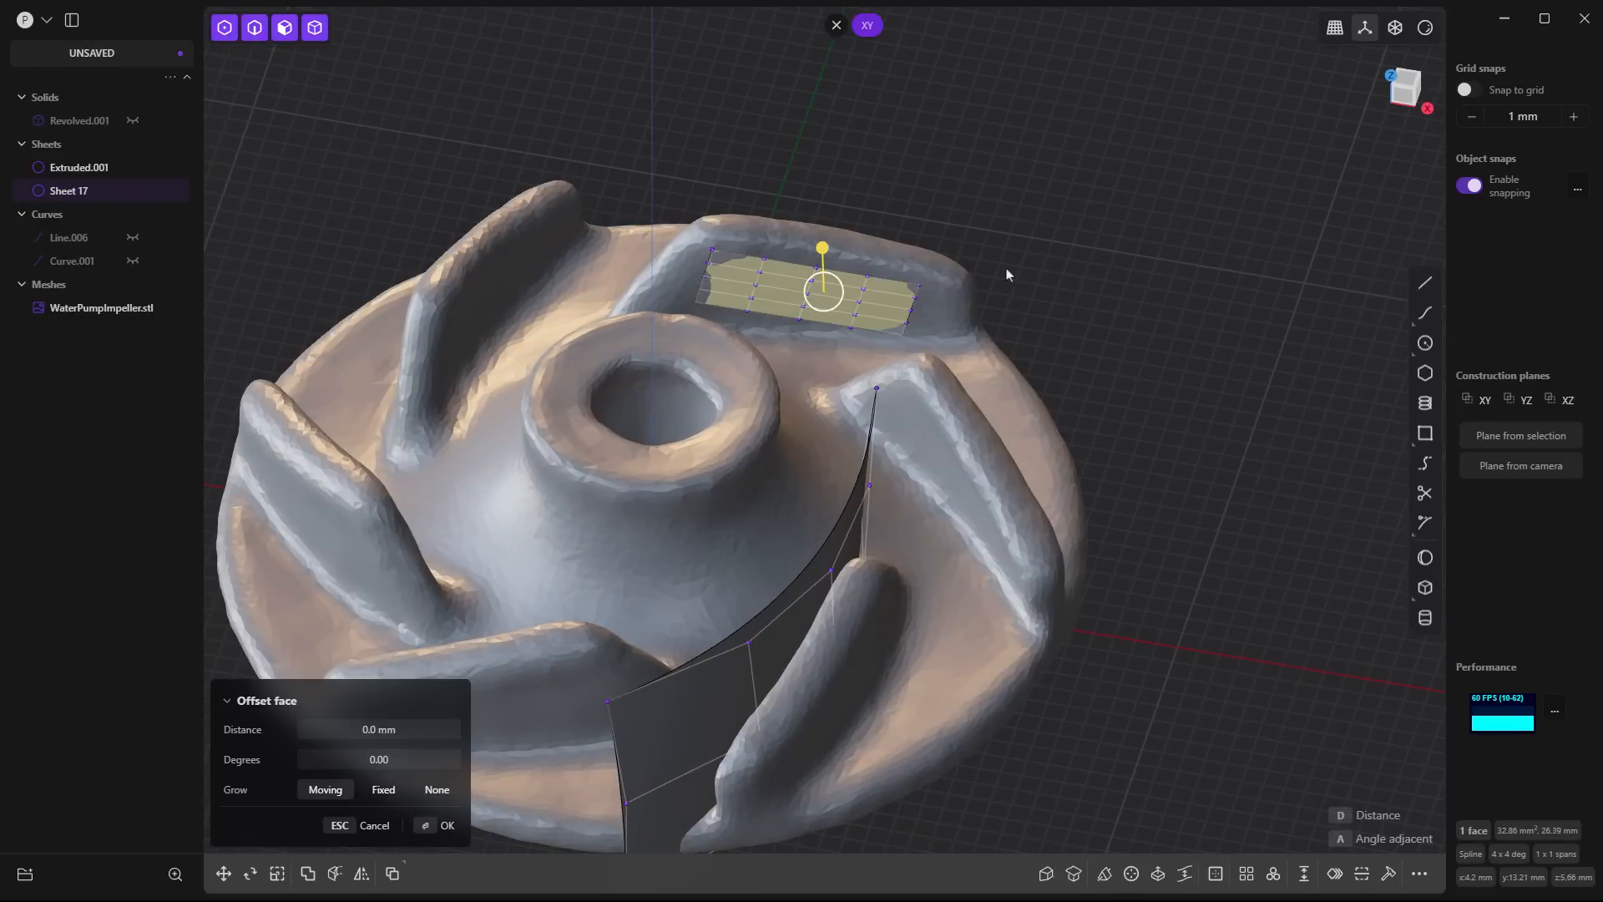
key(Escape)
middle_drag(985, 286, 860, 312)
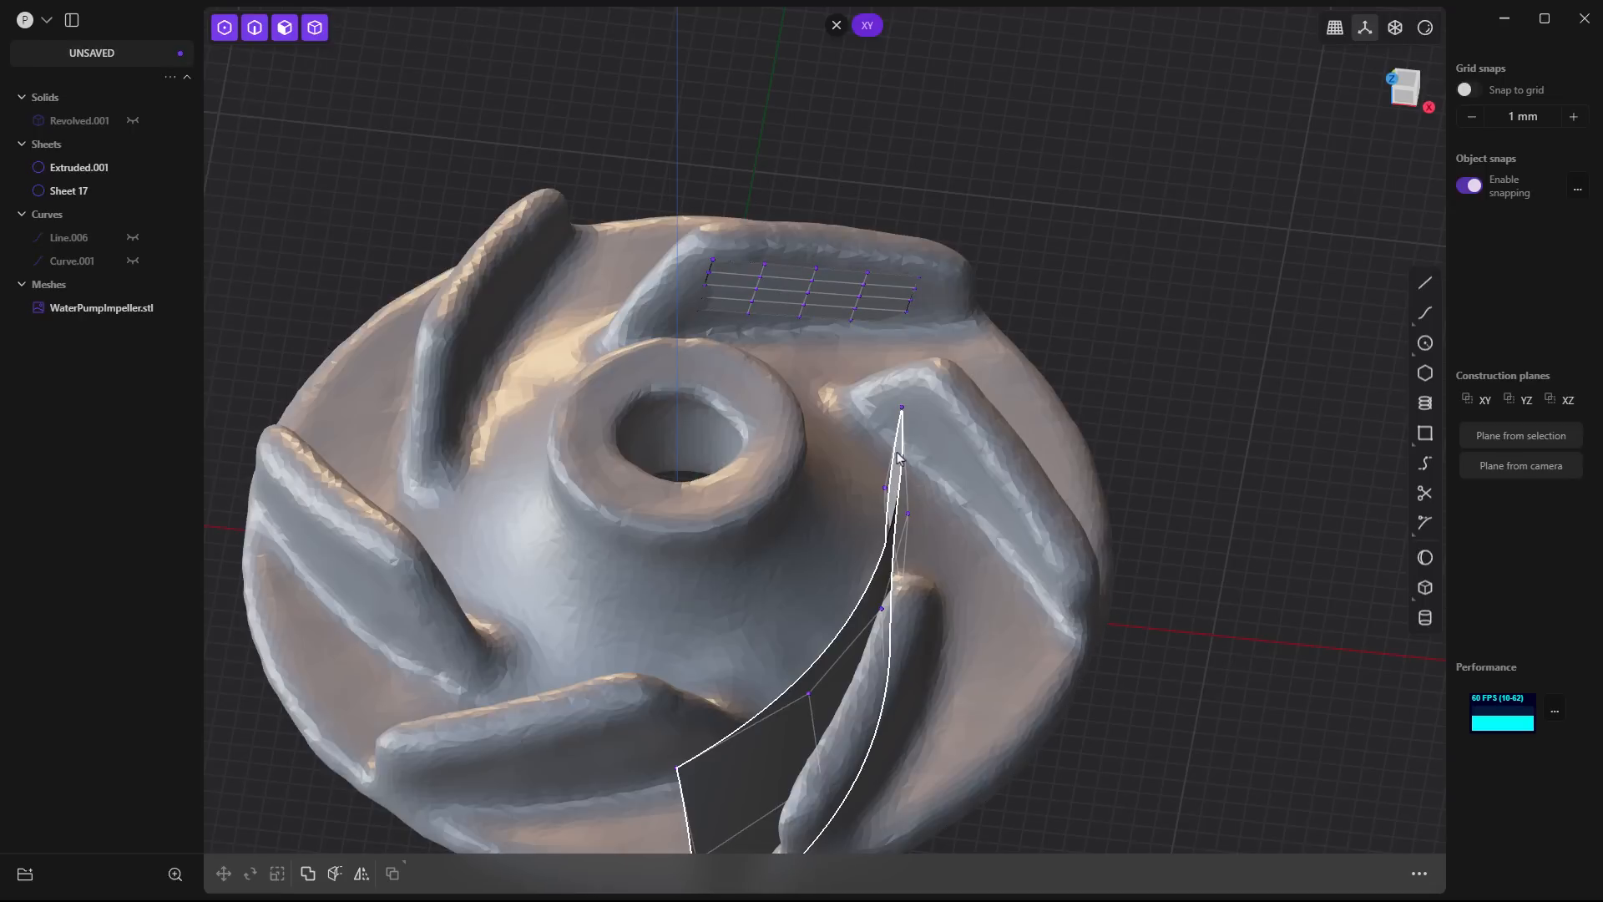
click(810, 267)
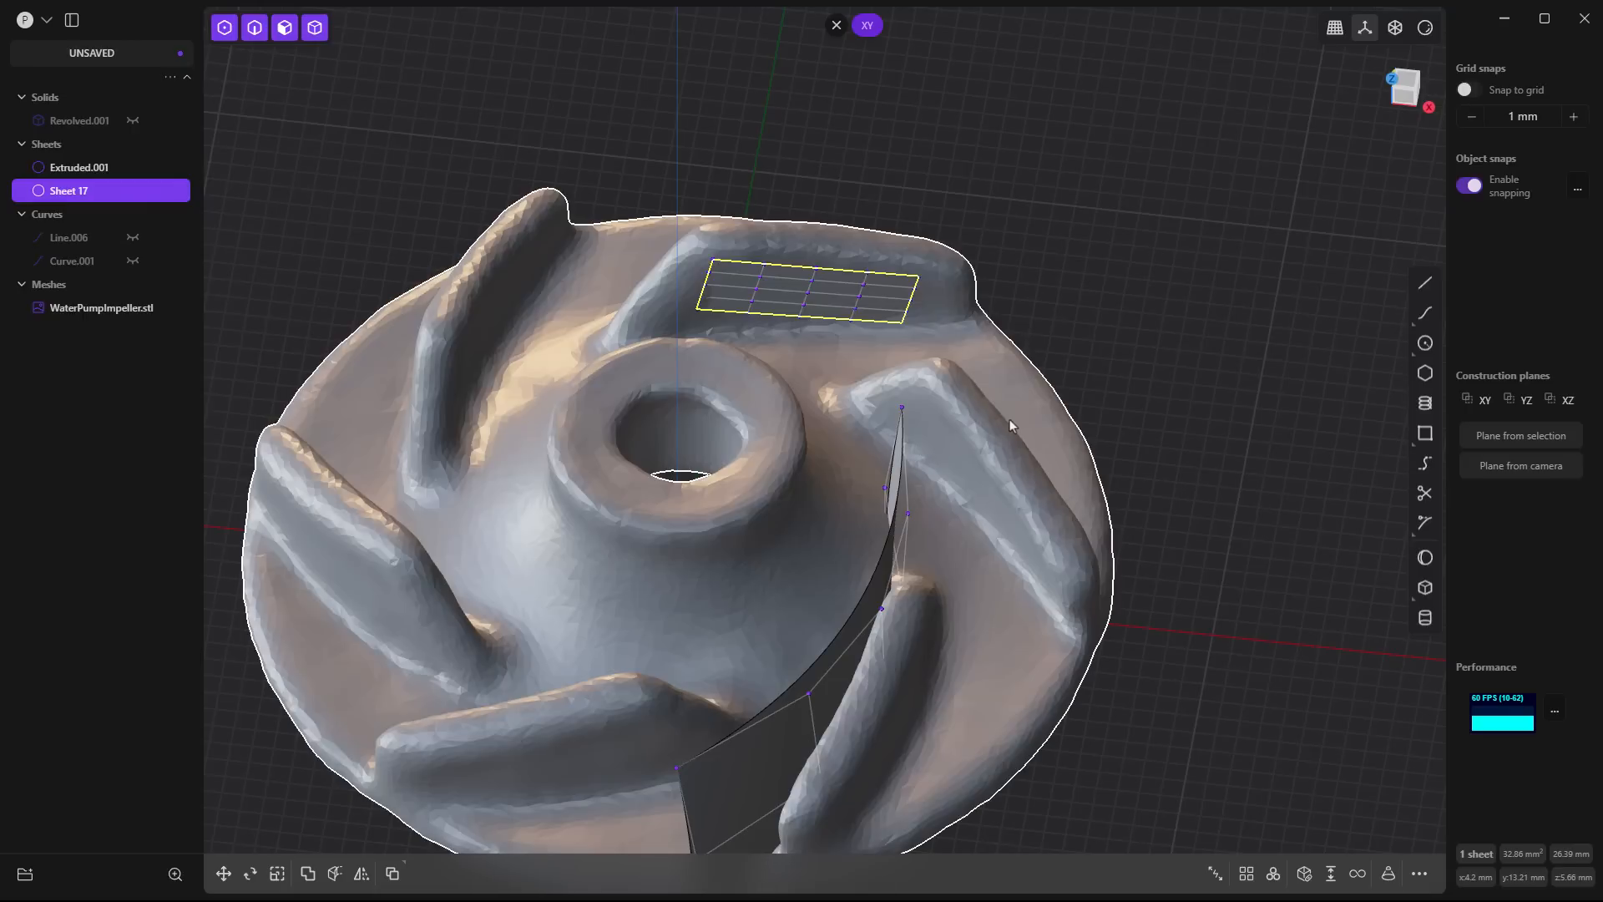
key(Delete)
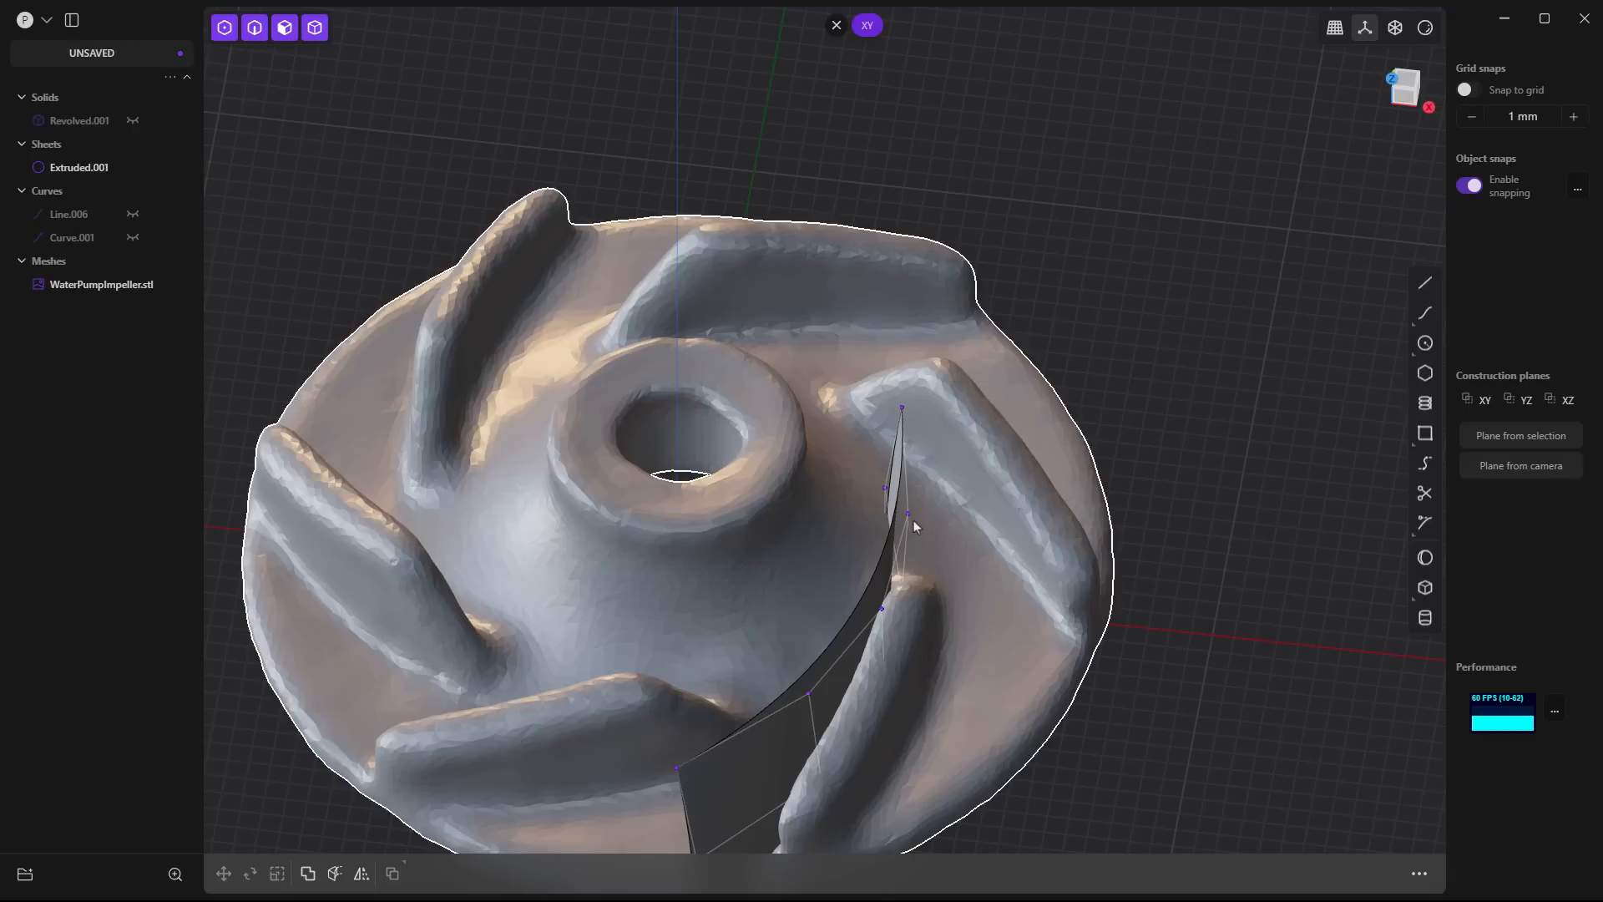
- Thicken the extruded blade sheet into a solid with a first-side thickness of -2 mm and 0 mm on the other side
middle_drag(913, 519, 1055, 440)
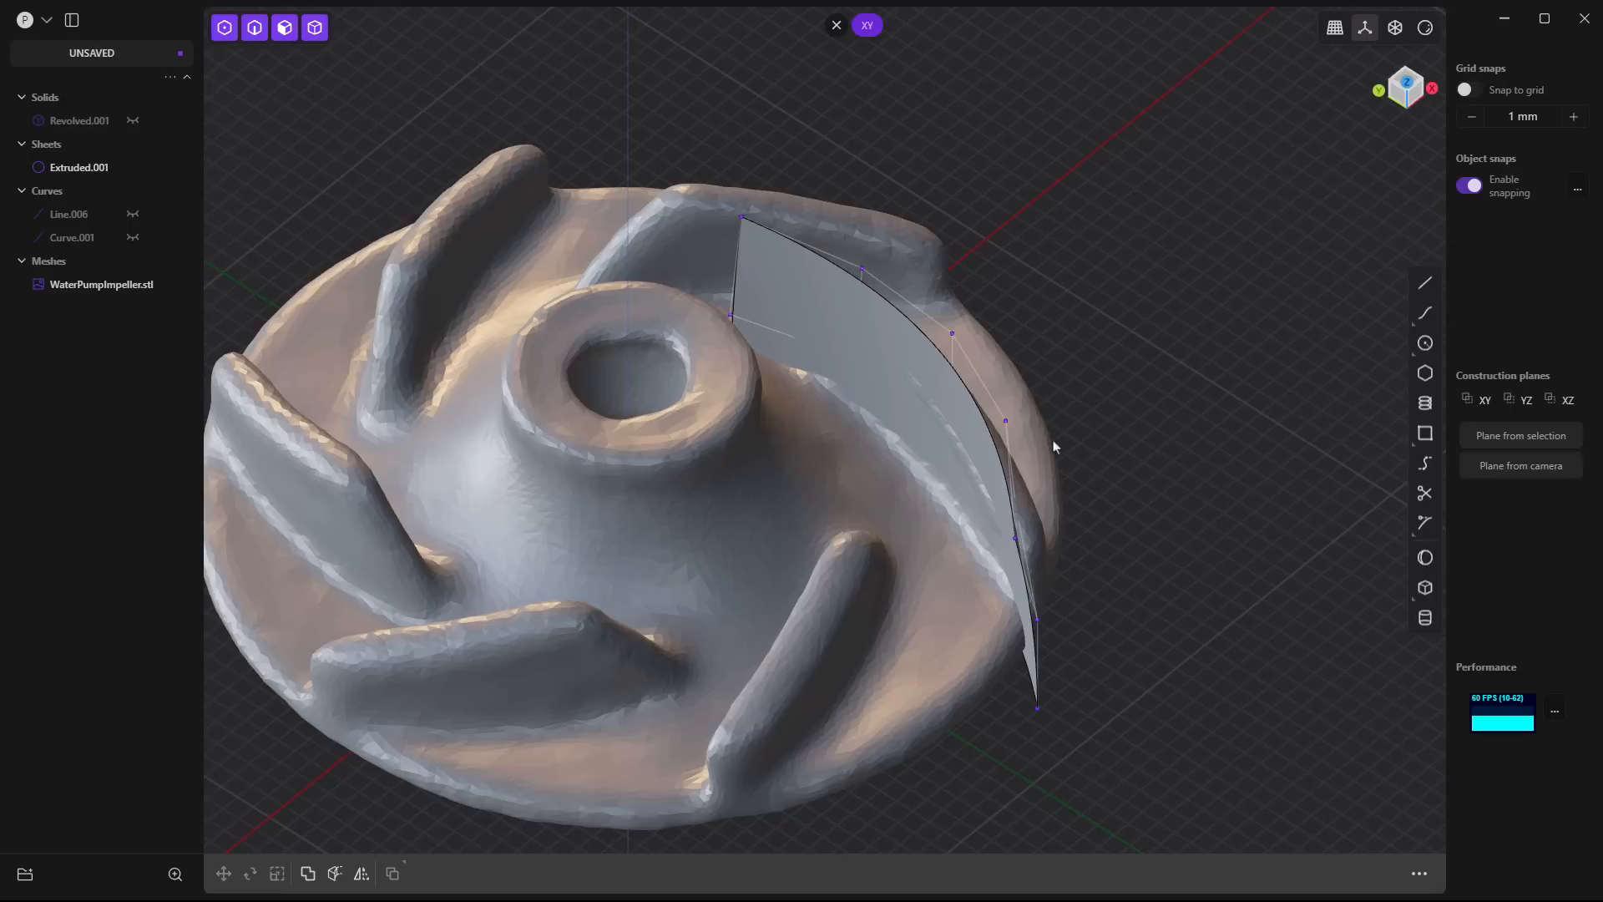
click(894, 347)
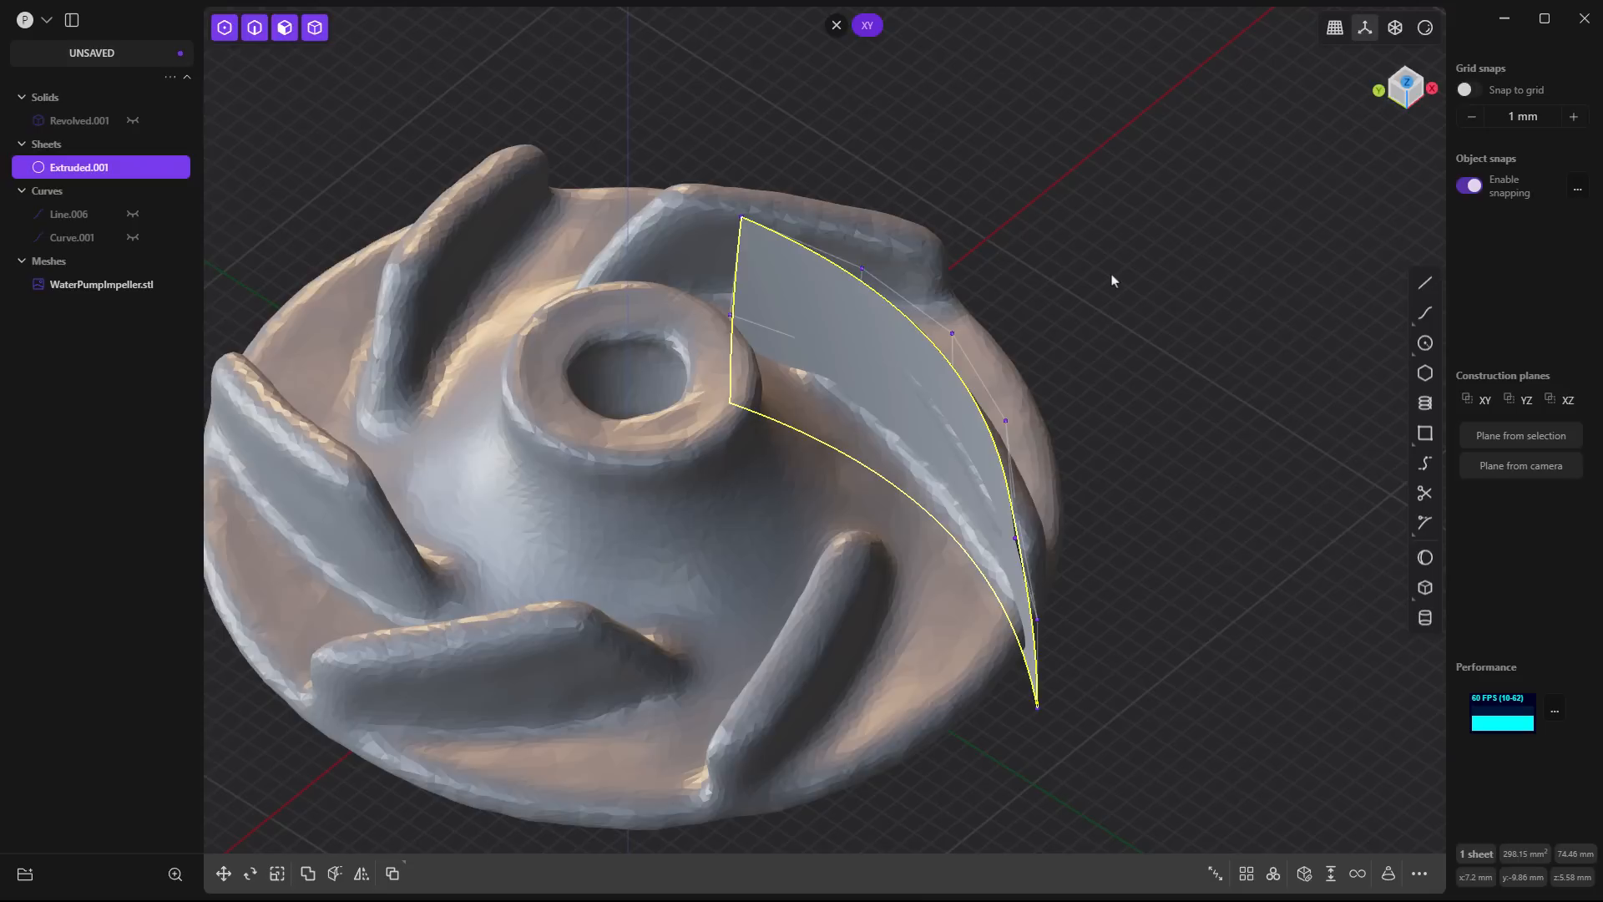
text(f)
text(thic)
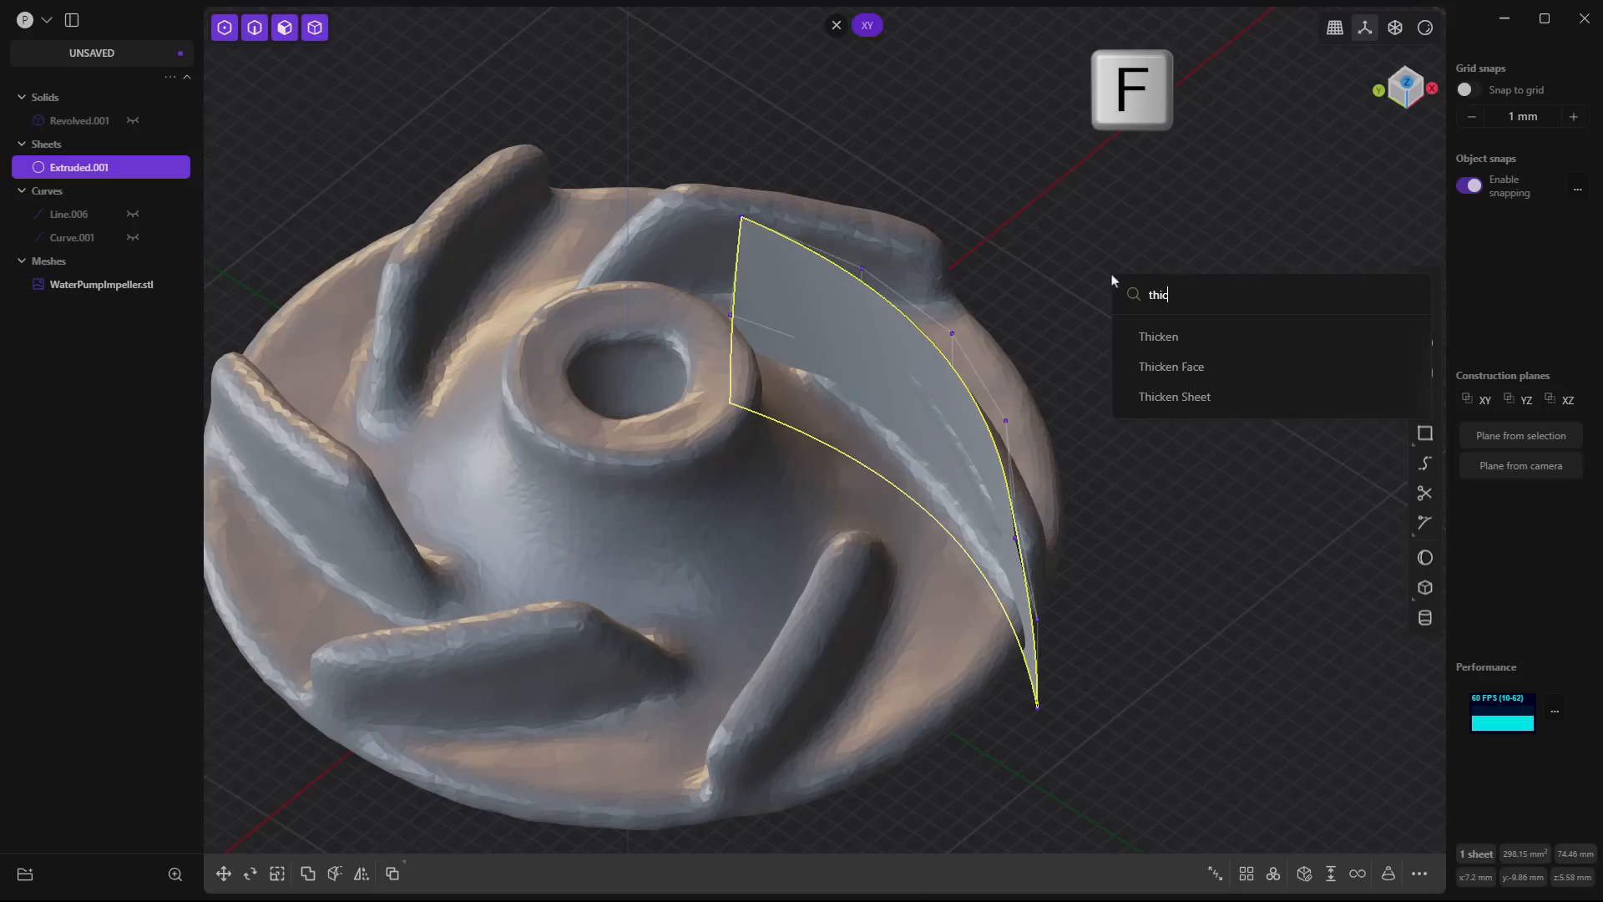
click(1154, 339)
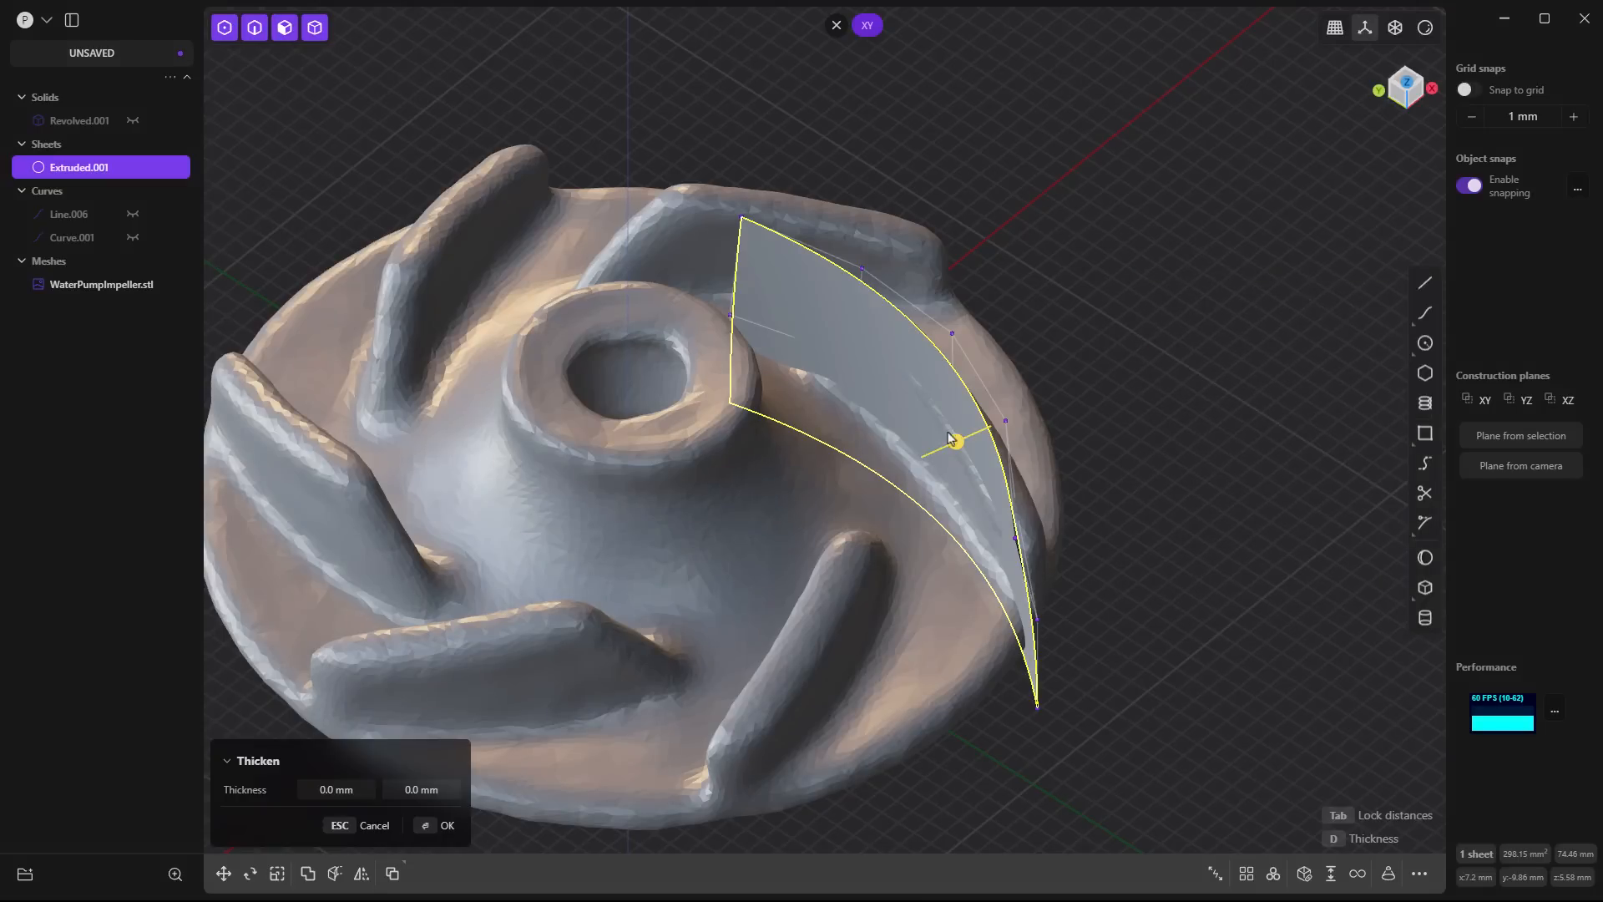
drag(956, 447, 980, 437)
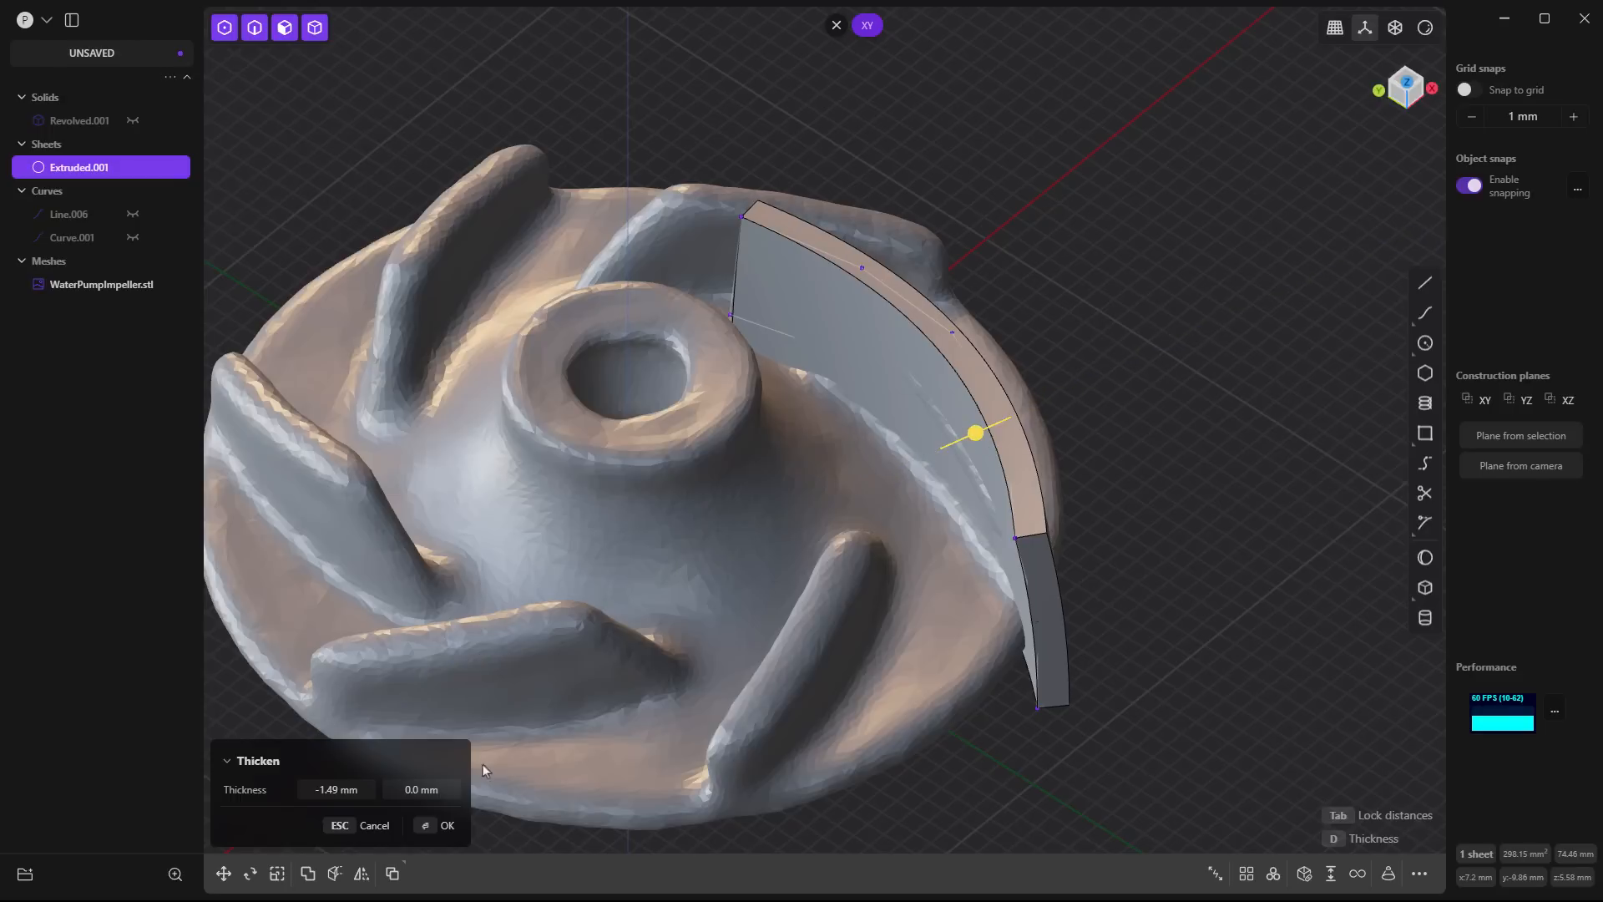
click(340, 790)
key(BackSpace)
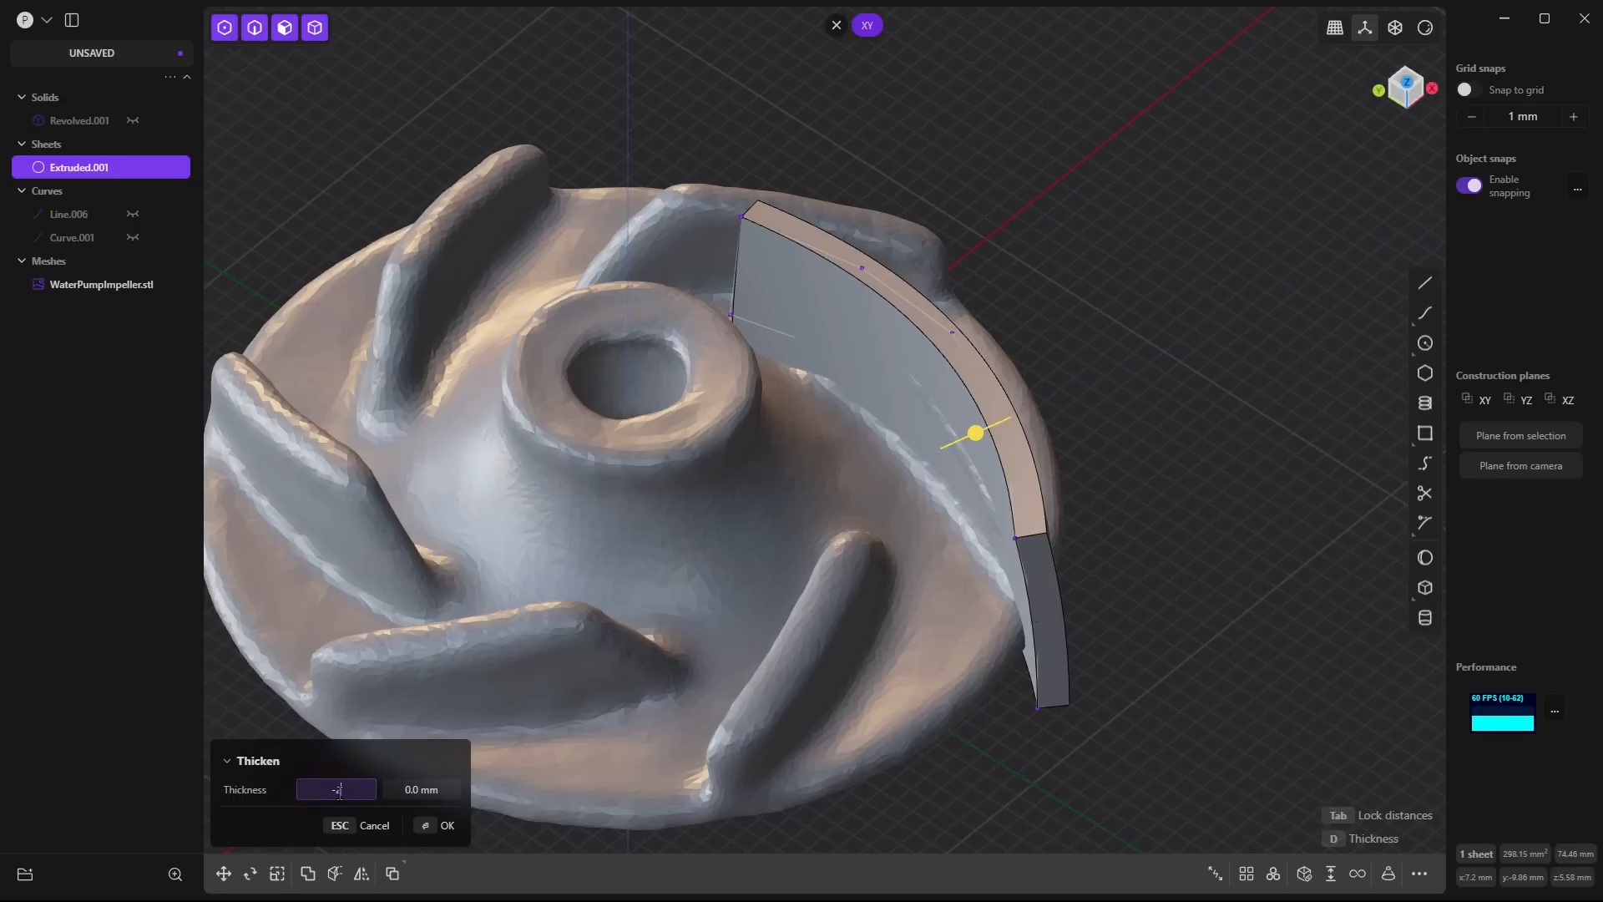
text(-2)
key(Return)
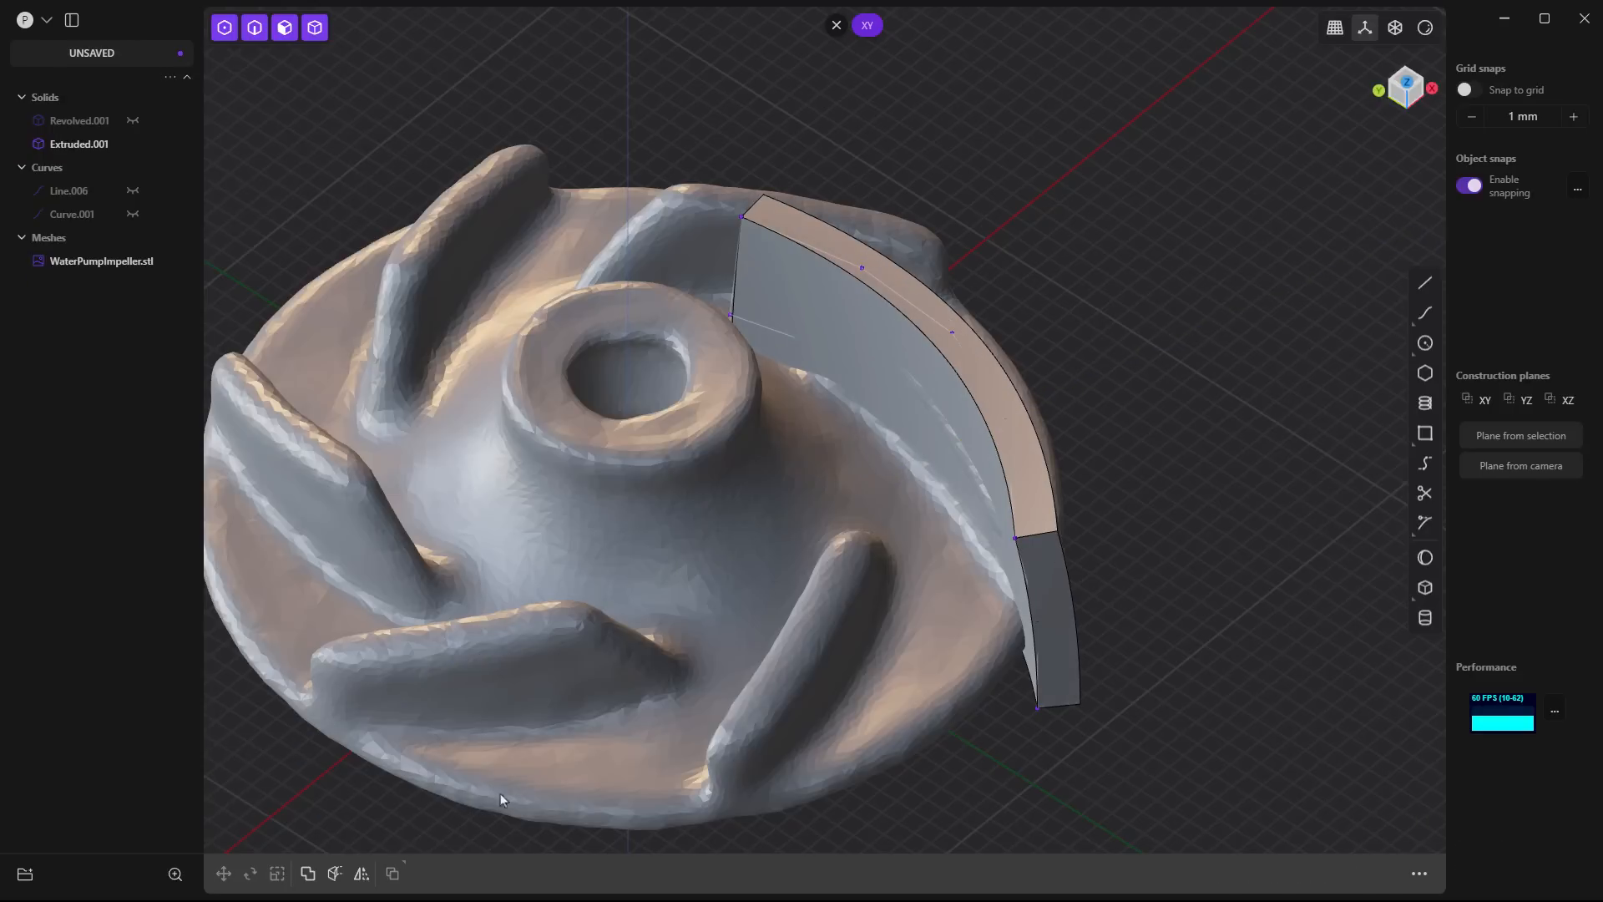
middle_drag(632, 827, 932, 602)
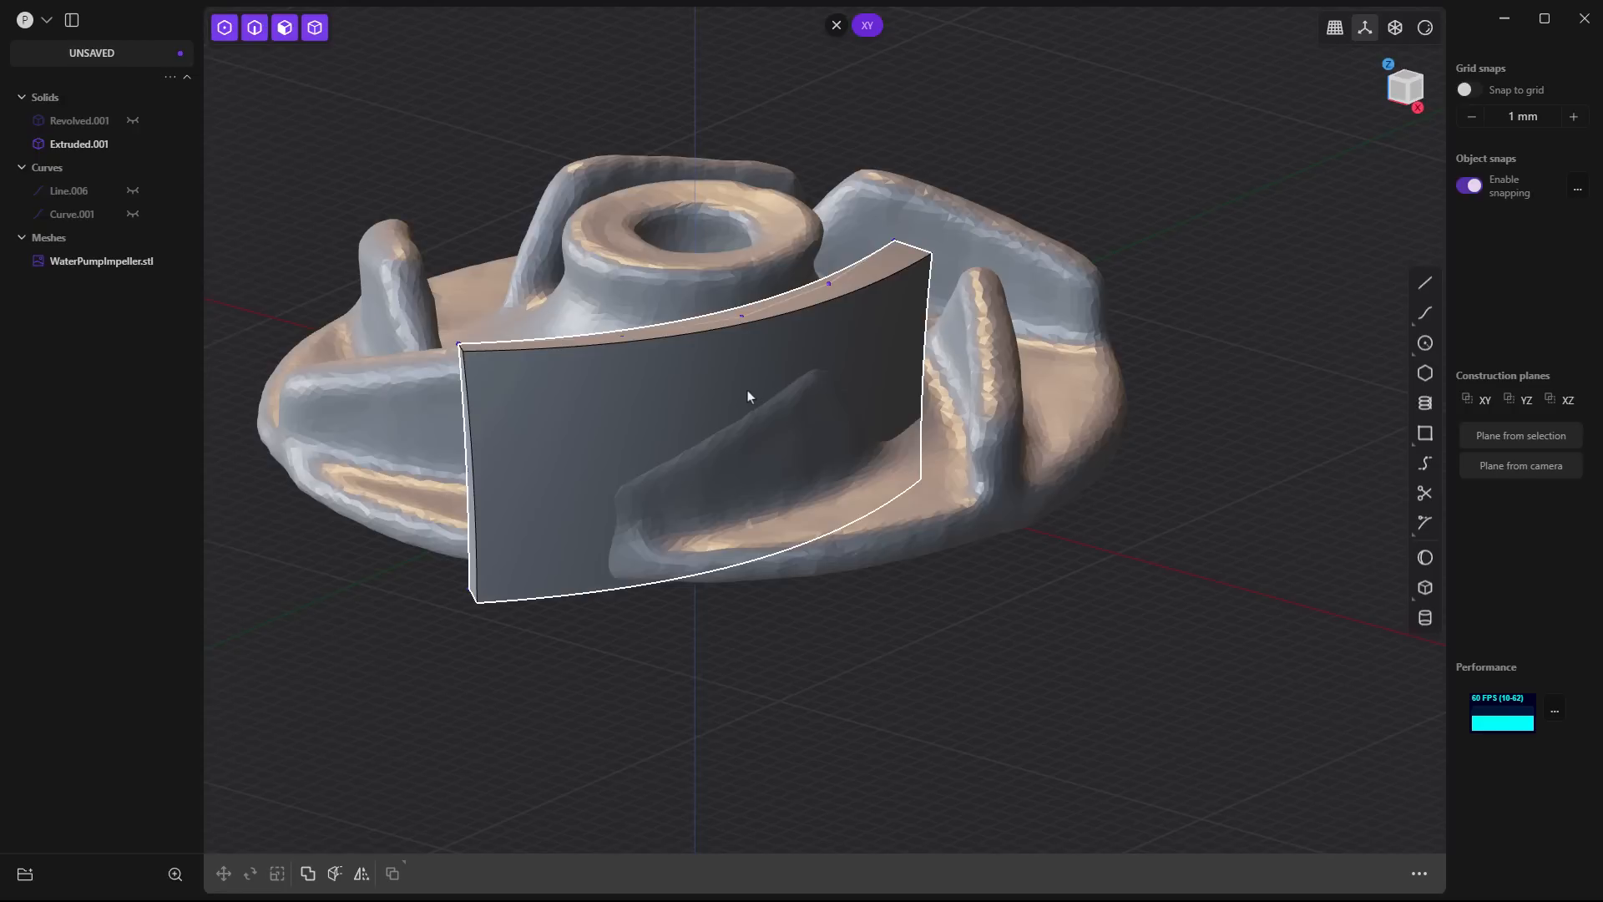
- Undo the last thickening of the blade sheet and set a construction plane from a camera view facing the scanned blade
middle_drag(745, 401, 800, 555)
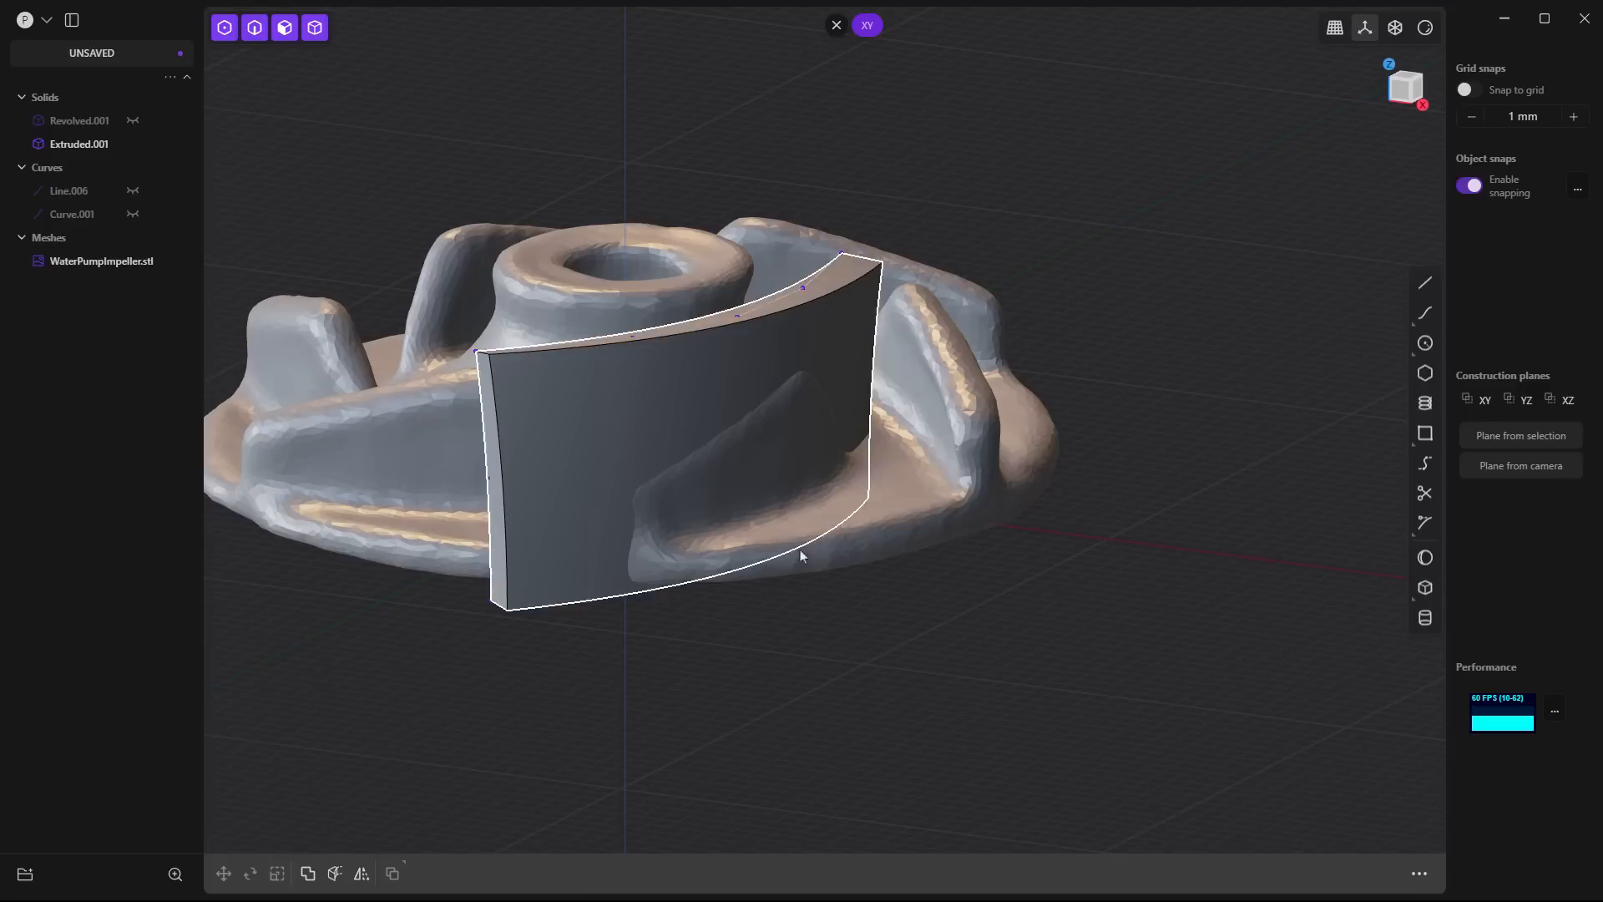
key(ctrl+z)
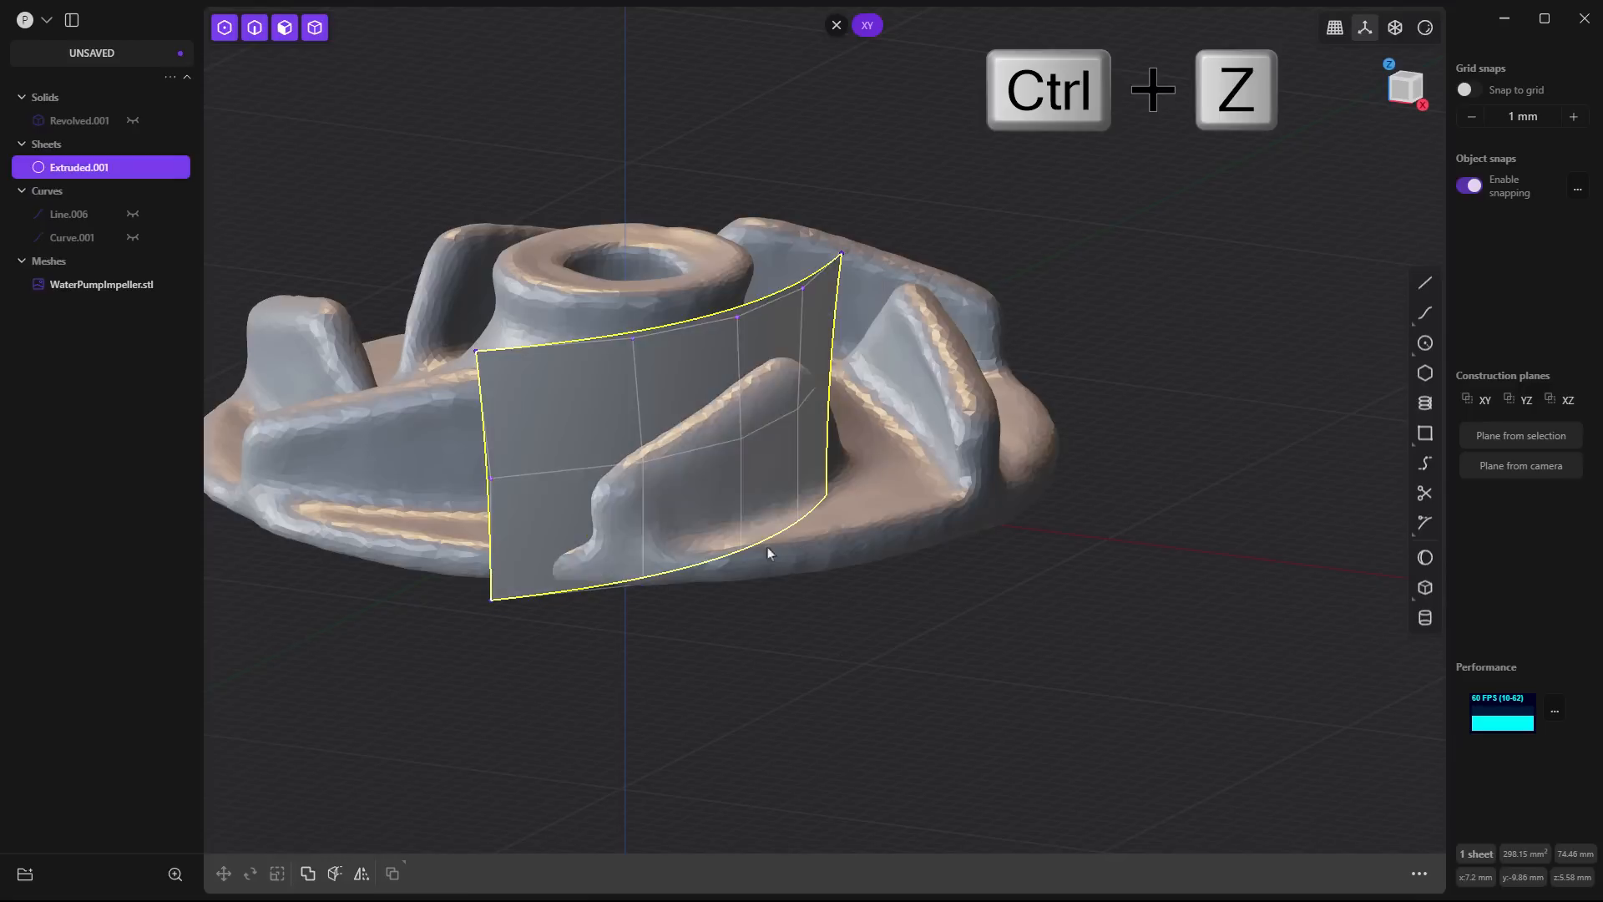
middle_drag(856, 620, 782, 595)
shift+middle_drag(1006, 640, 902, 587)
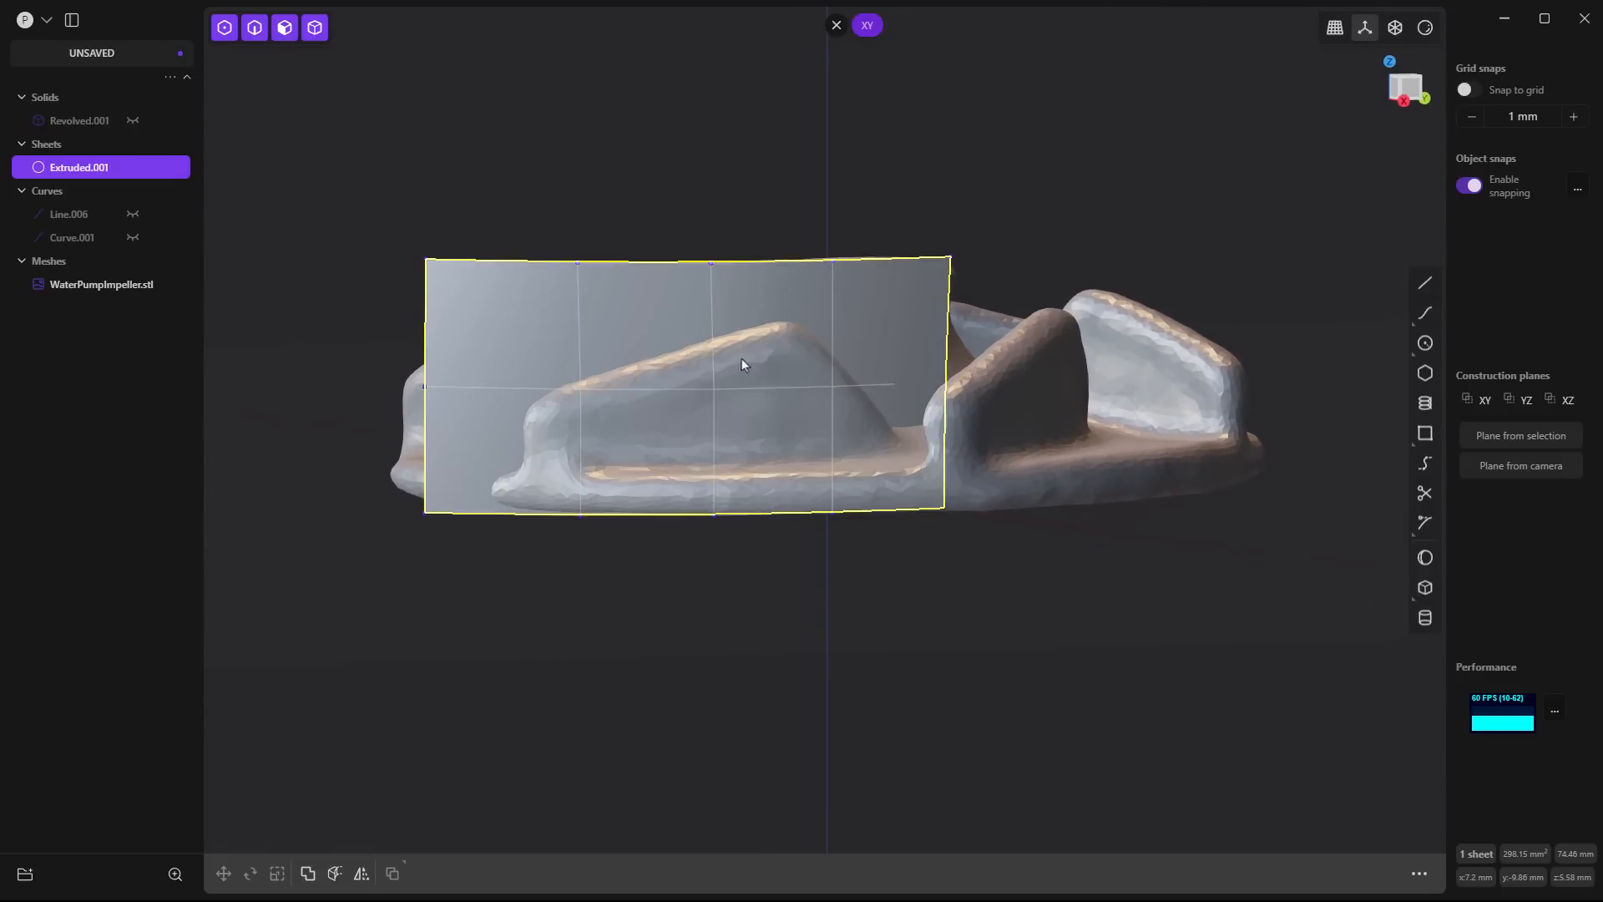
click(946, 577)
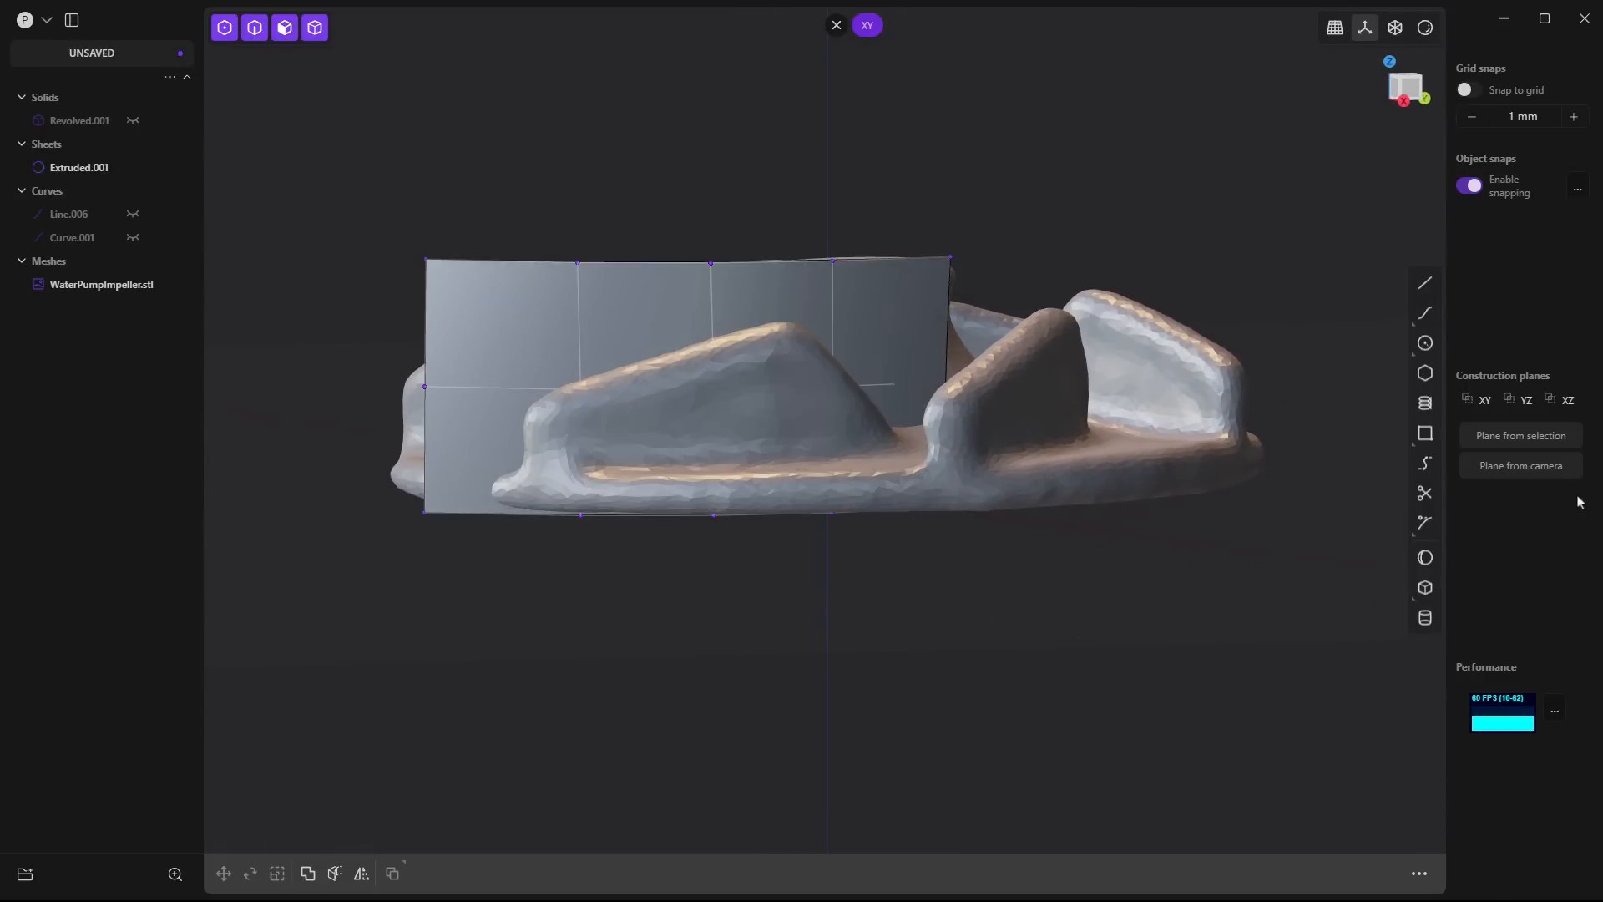
click(1539, 474)
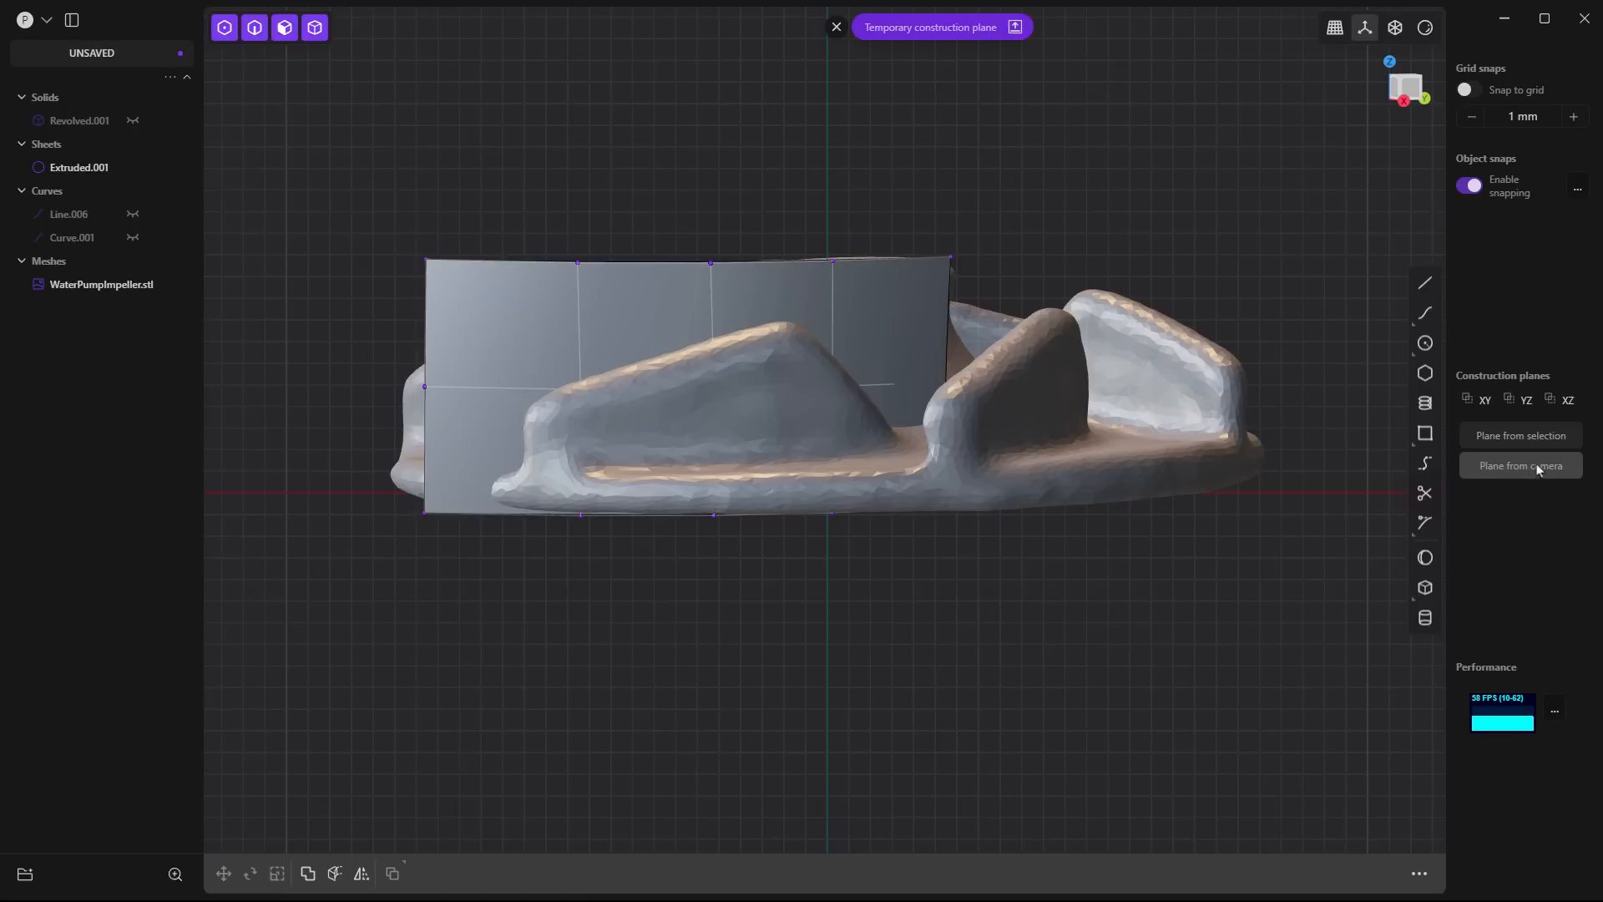
- Draw a two-segment polyline along the scanned blade's sloping top and hub-side edges, extending both ends past the sheet
click(1427, 285)
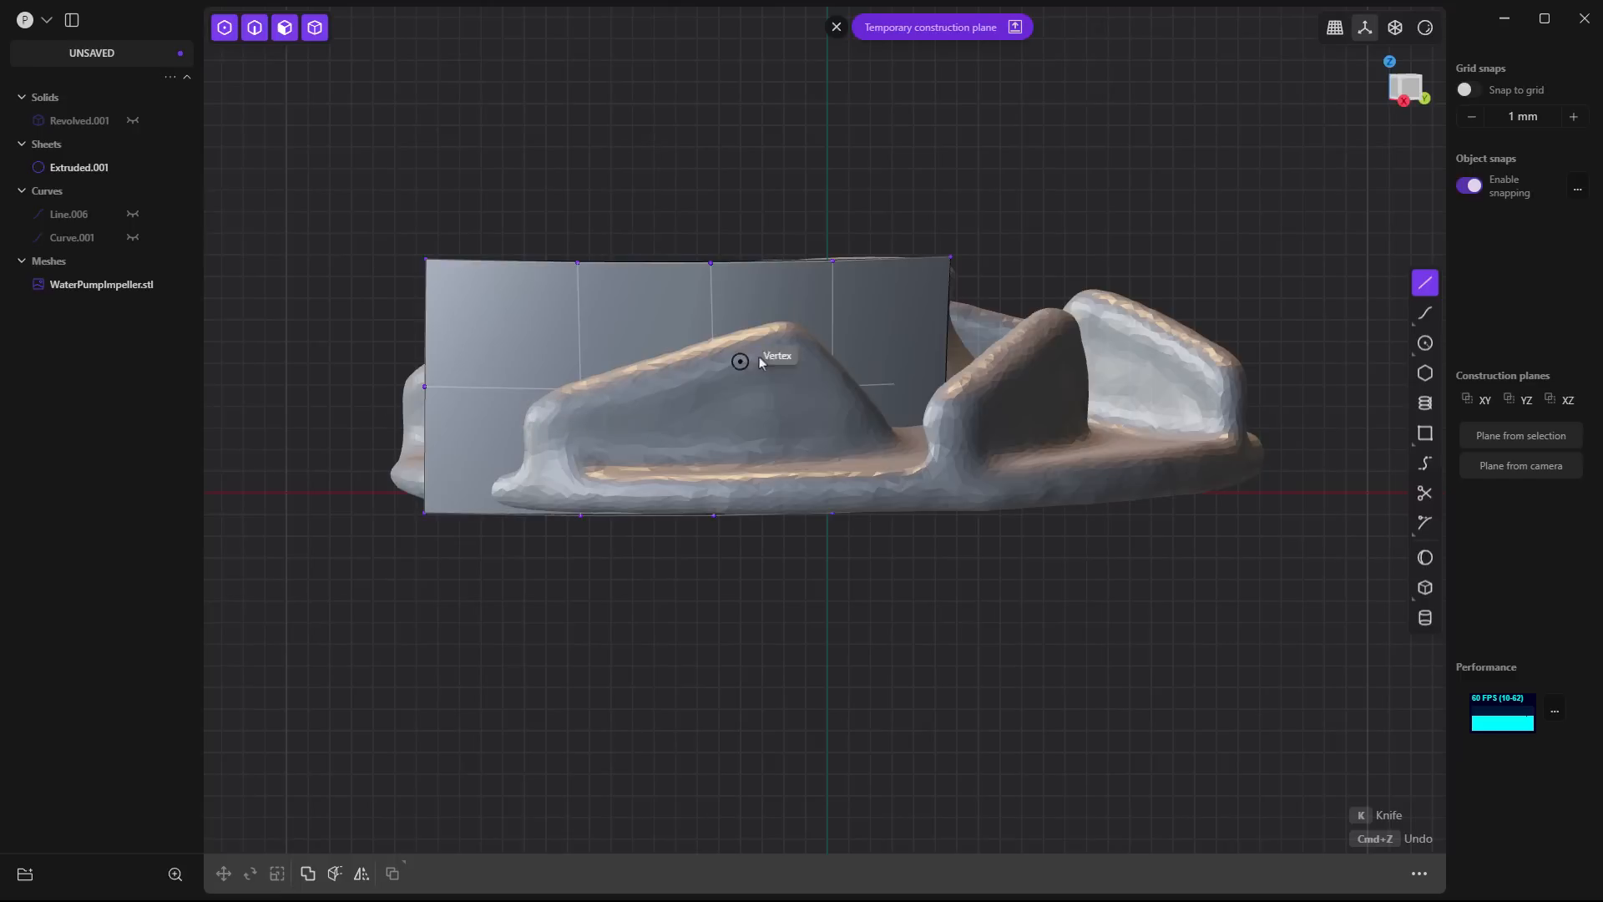
click(984, 540)
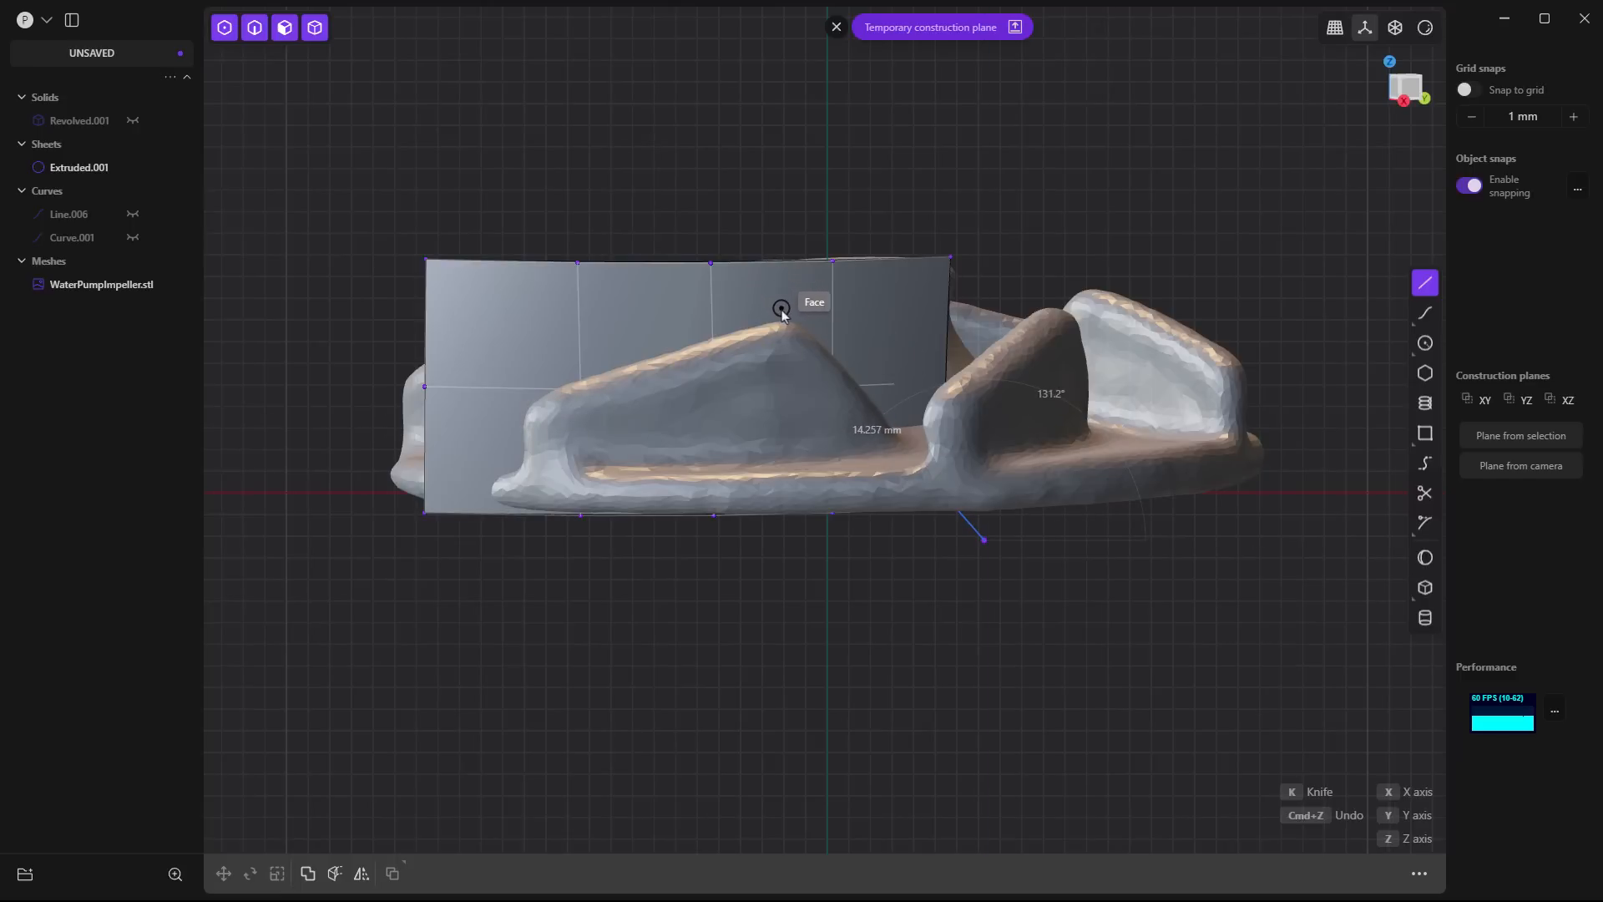
click(288, 465)
key(Return)
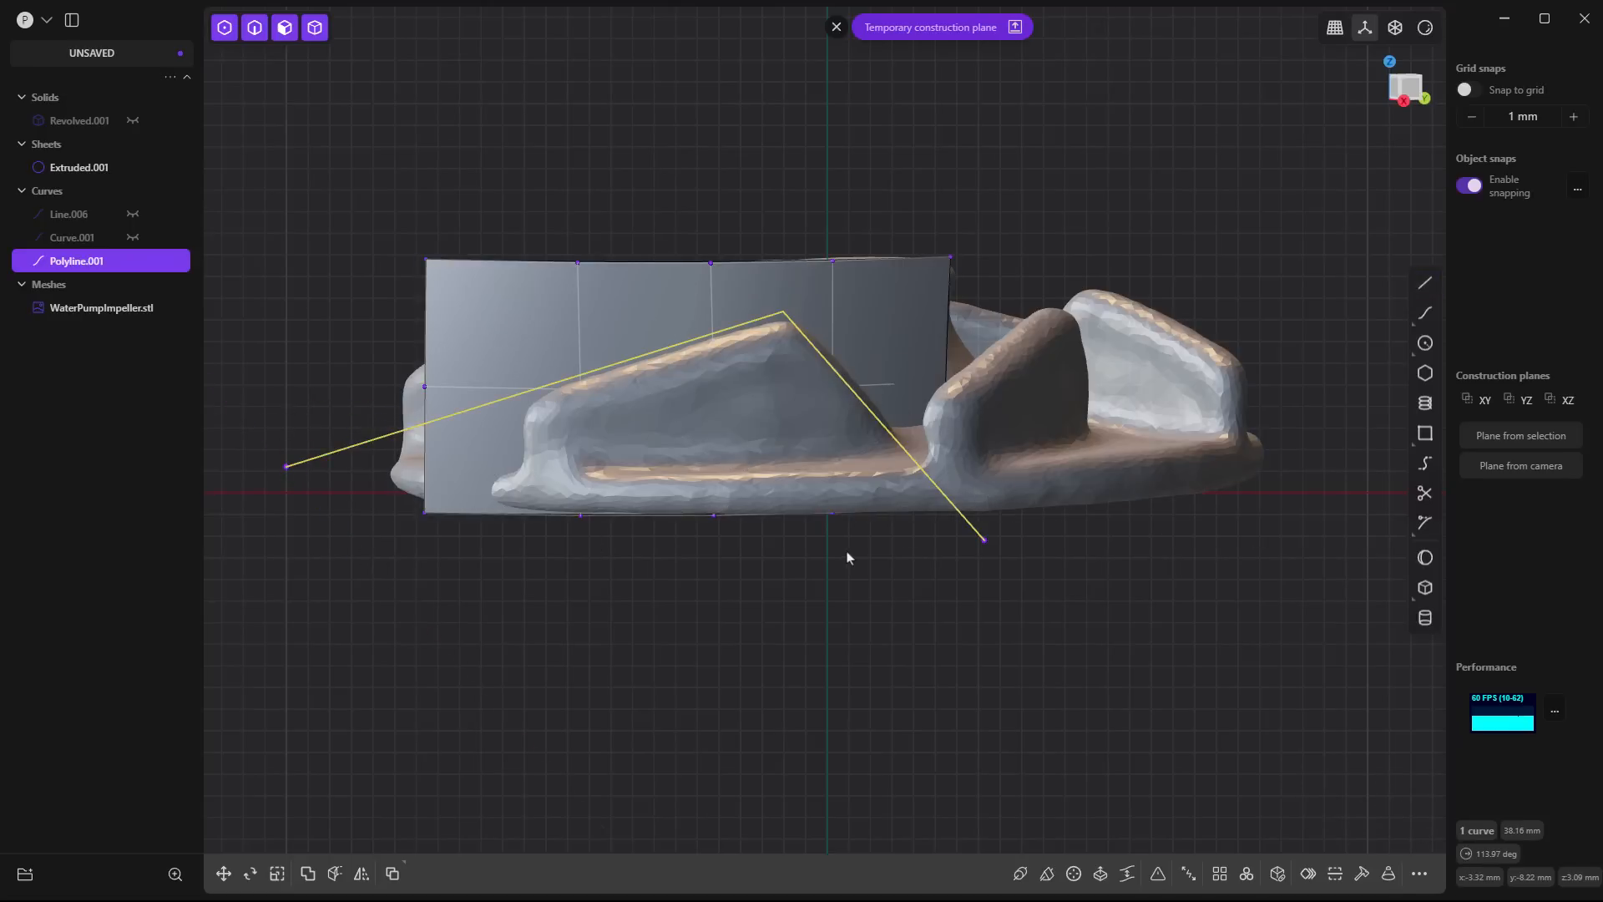
- Cut the blade sheet with the polyline, and delete the sheet piece above the blade outline together with the polyline
key(c)
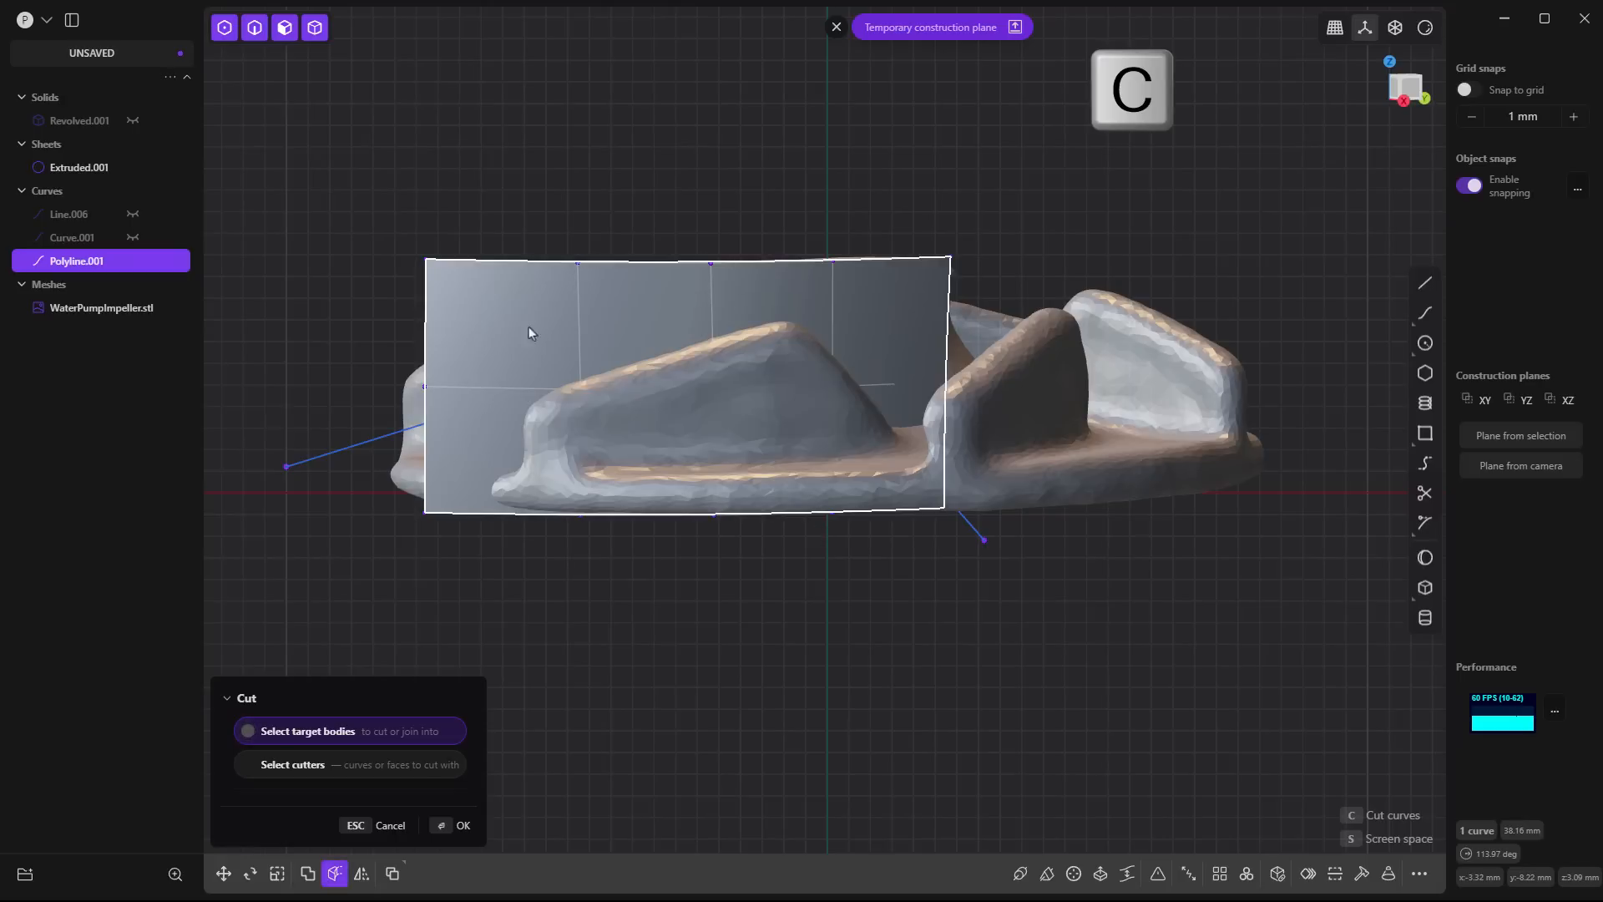
click(494, 329)
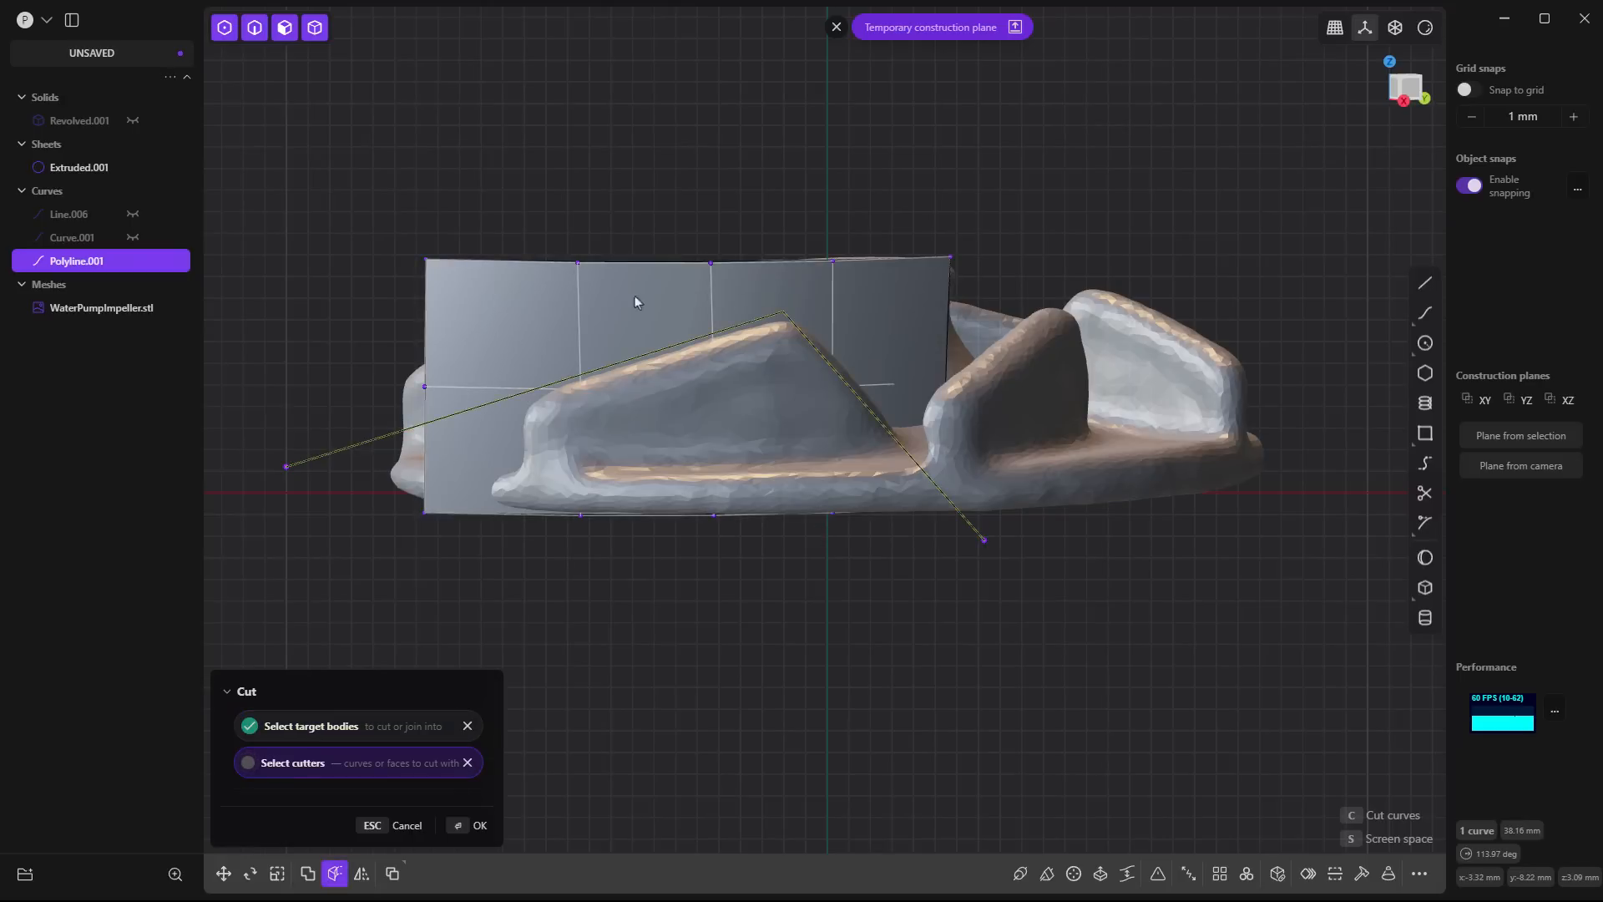
key(Return)
click(515, 276)
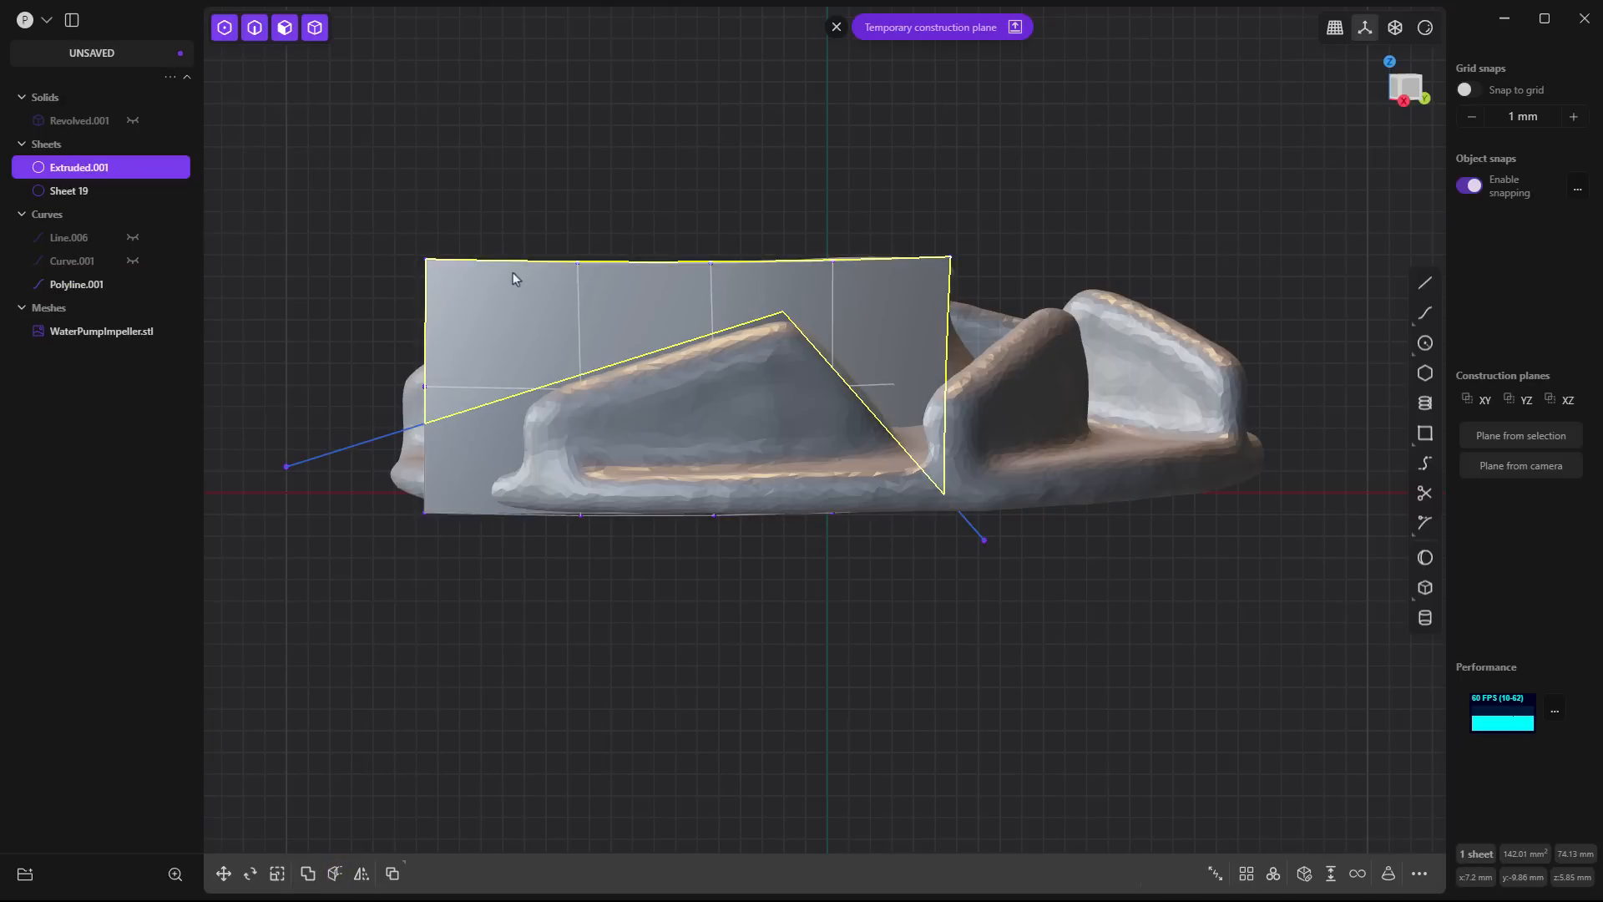
key(Delete)
click(364, 442)
key(Delete)
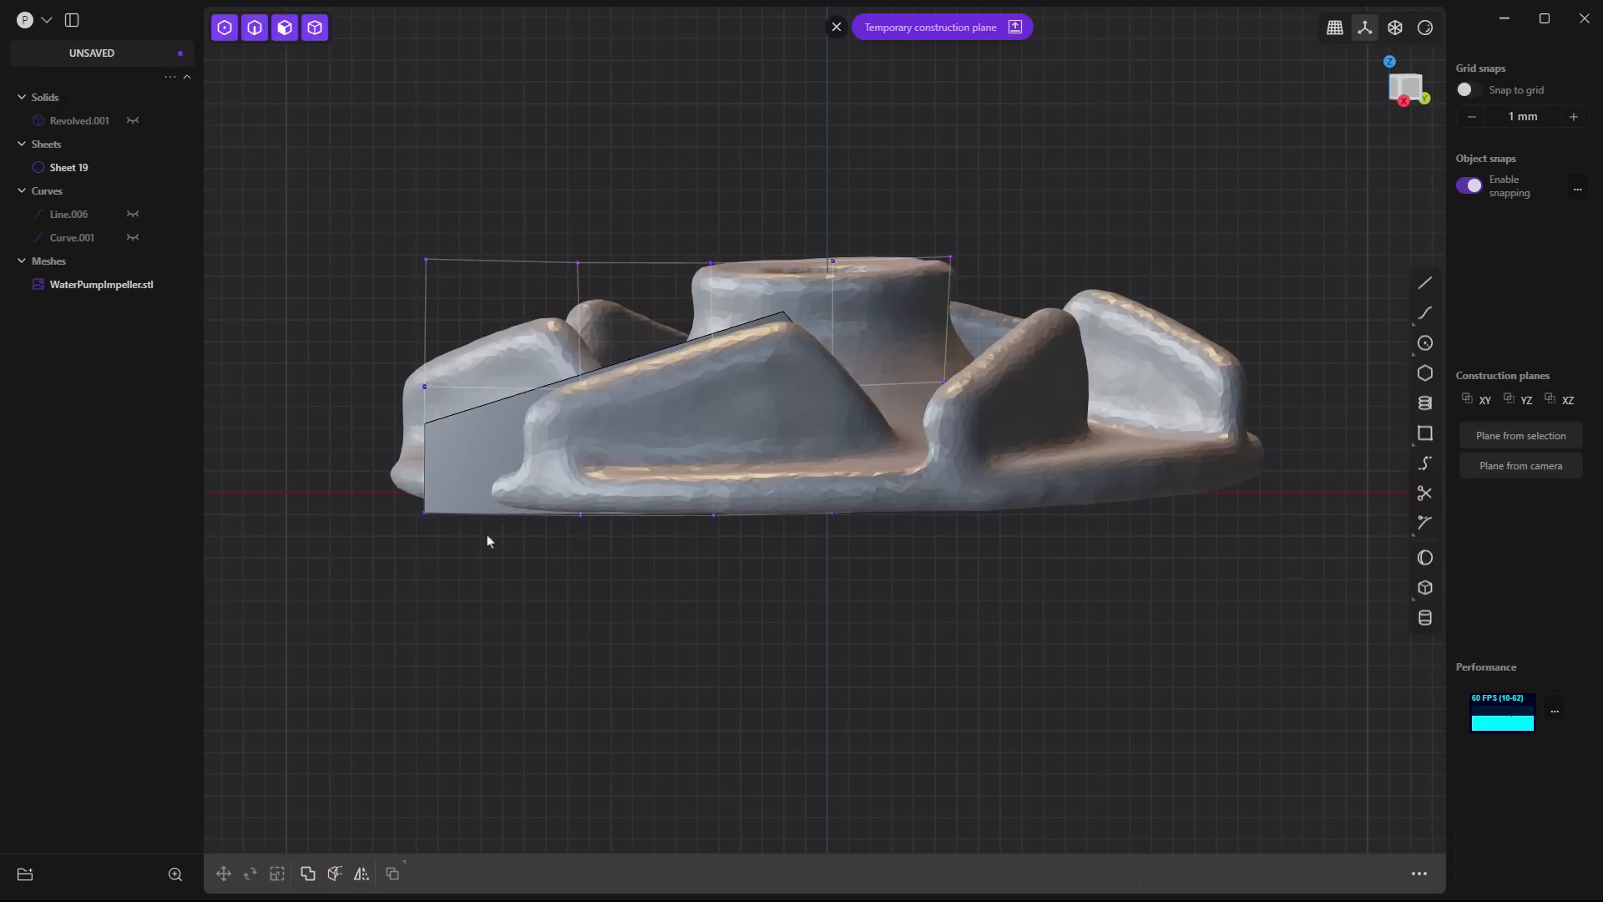
- Thicken the trimmed blade sheet into a solid with a negative first-side thickness
middle_drag(489, 541, 551, 547)
click(398, 418)
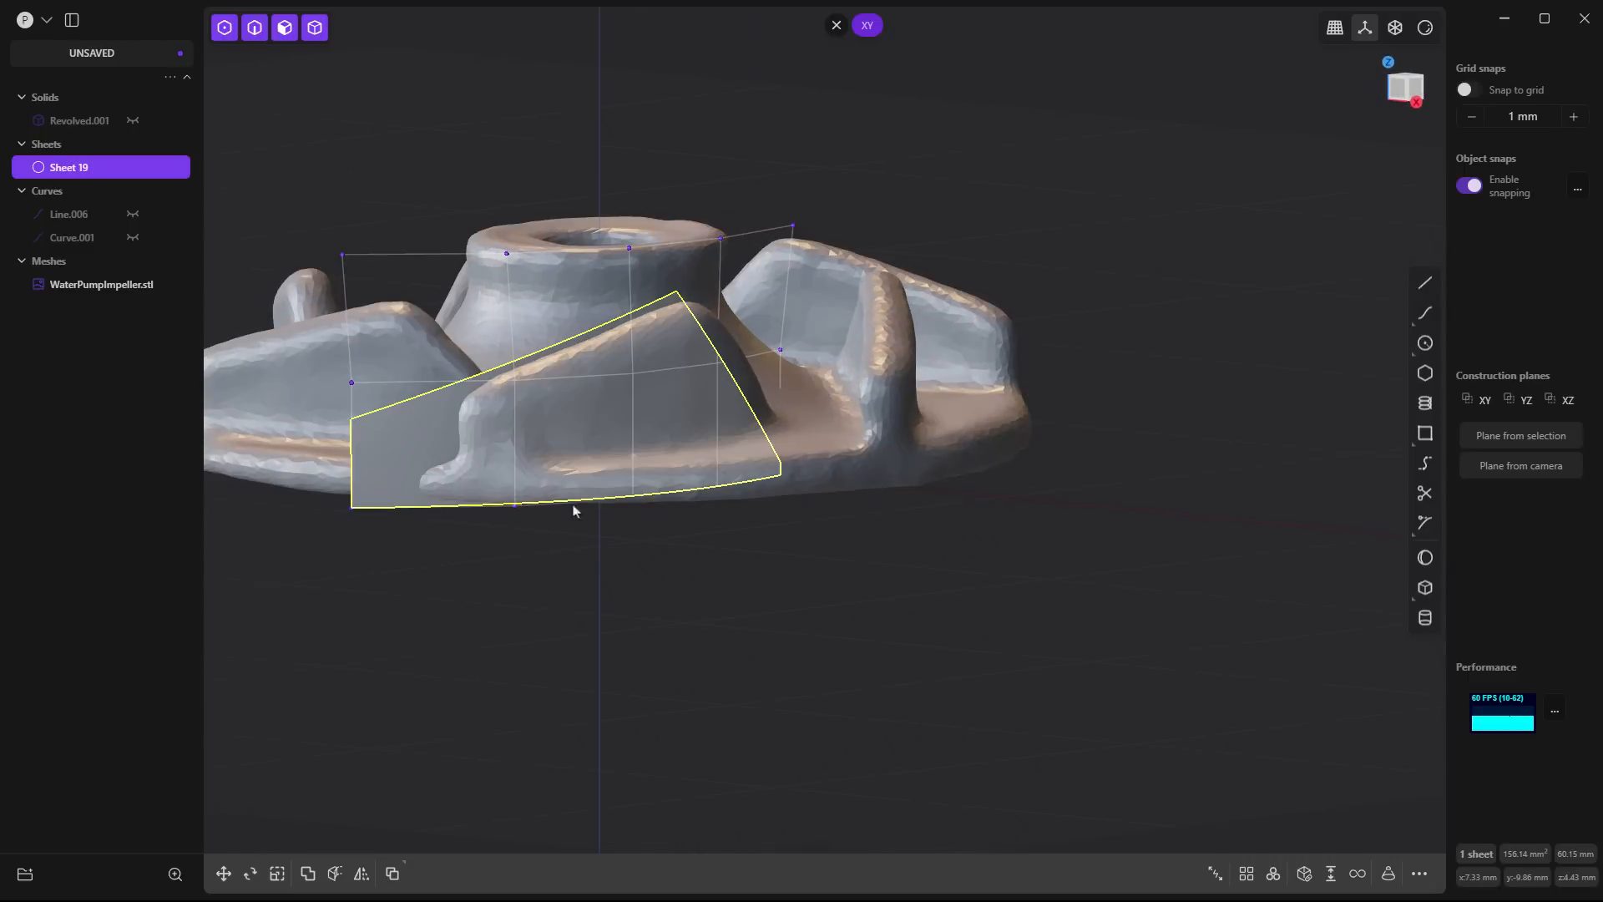
key(space)
text(thic)
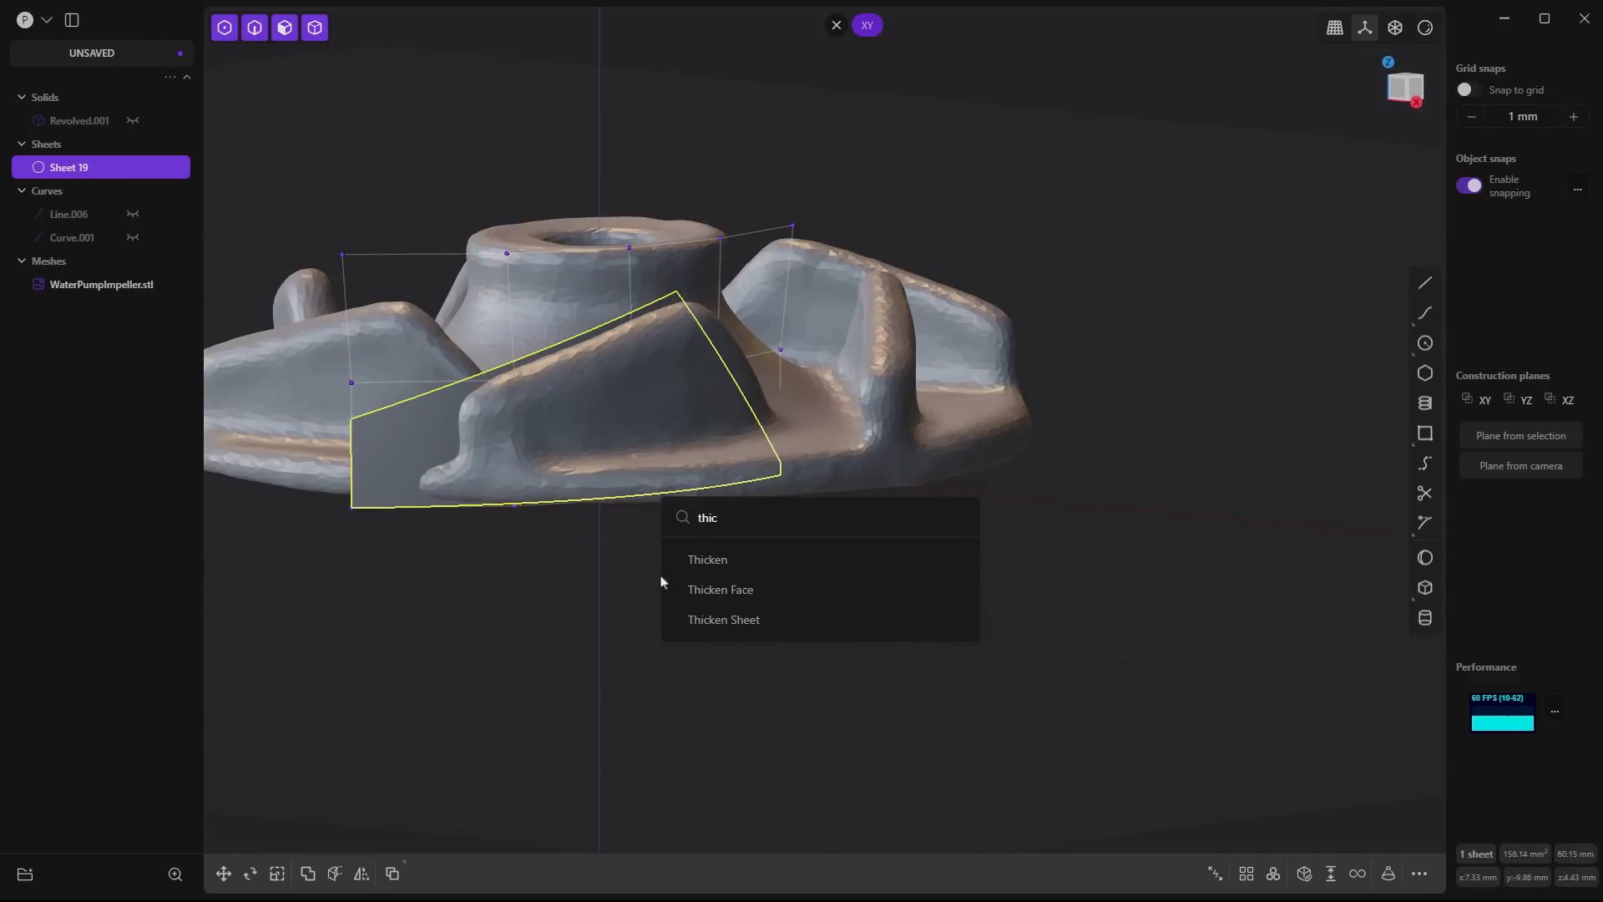
key(Return)
click(322, 791)
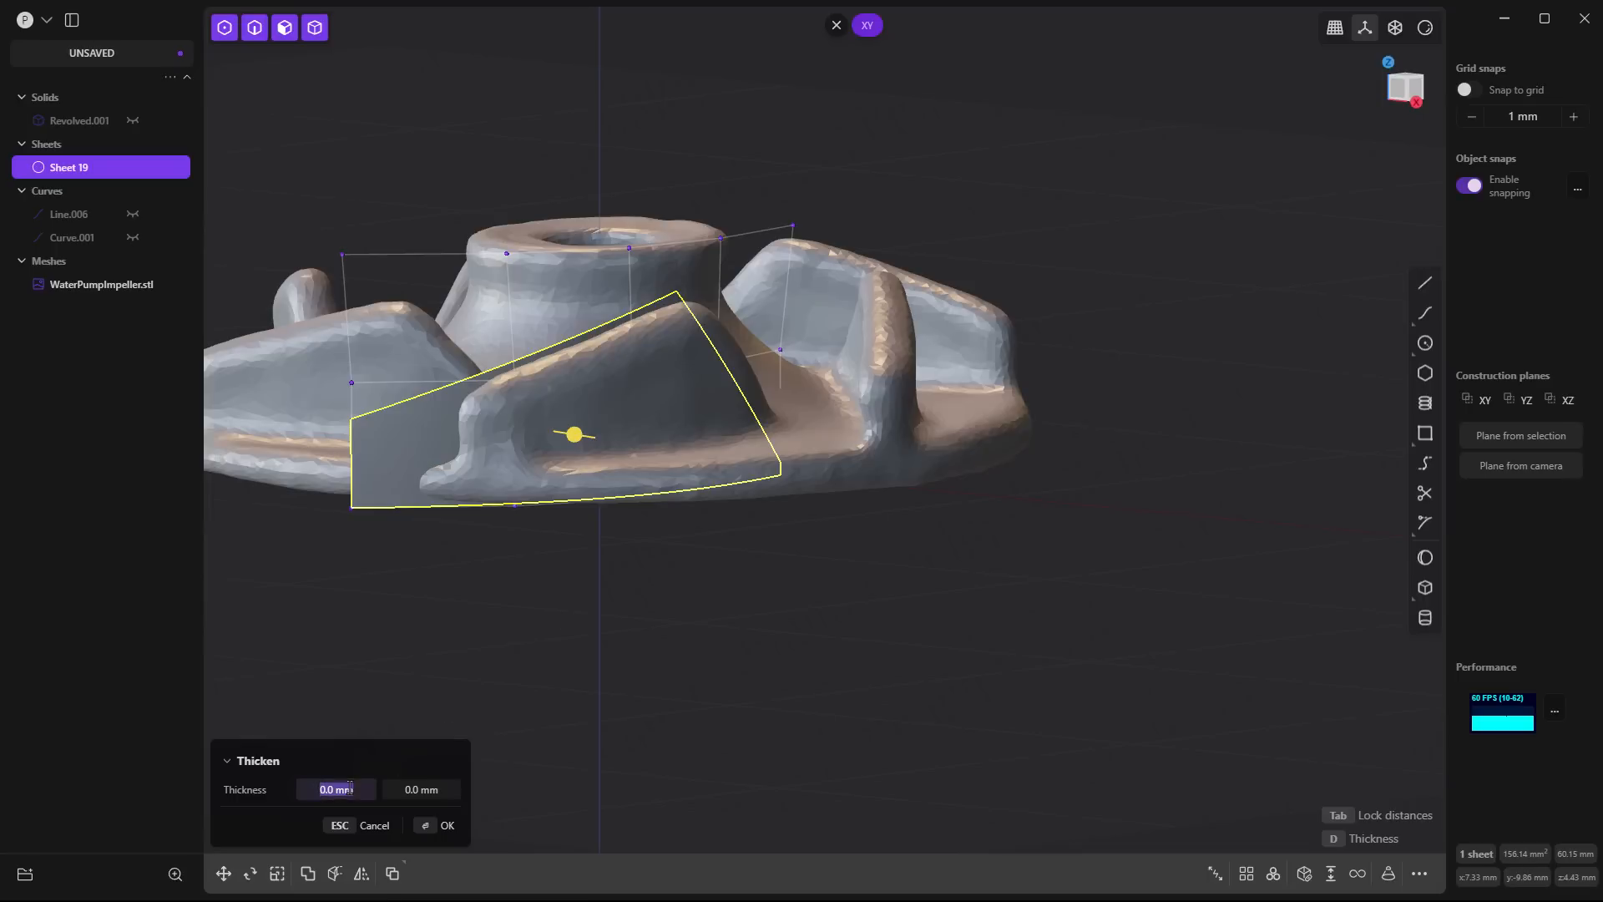
text(-2)
key(Return)
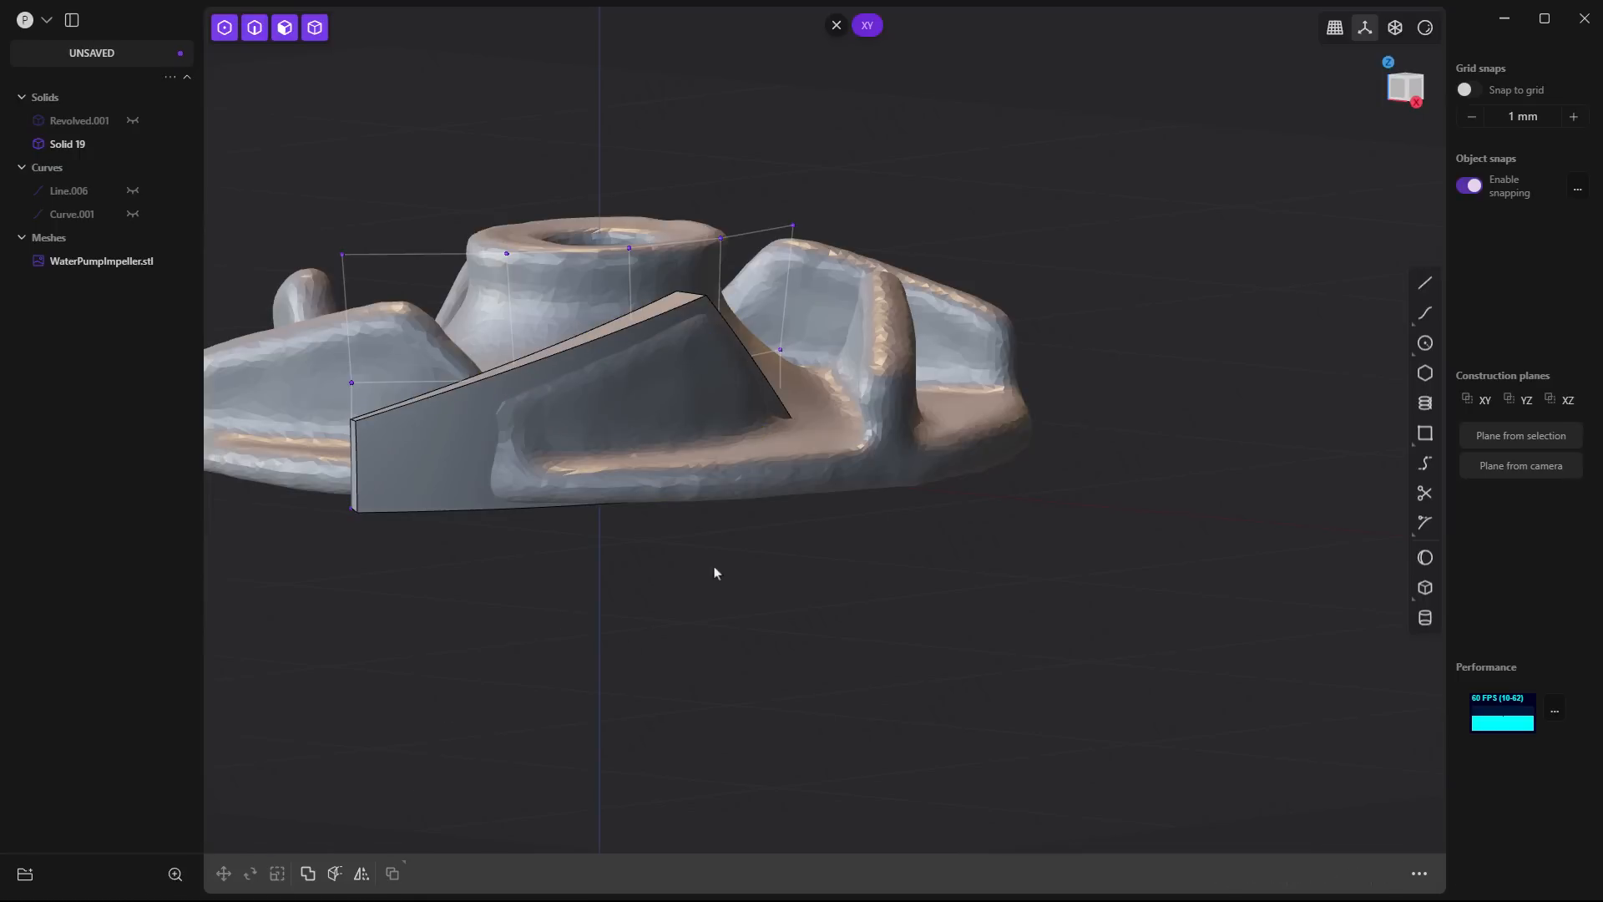
- Hide the blade's control points with Toggle Points
middle_drag(704, 567, 869, 599)
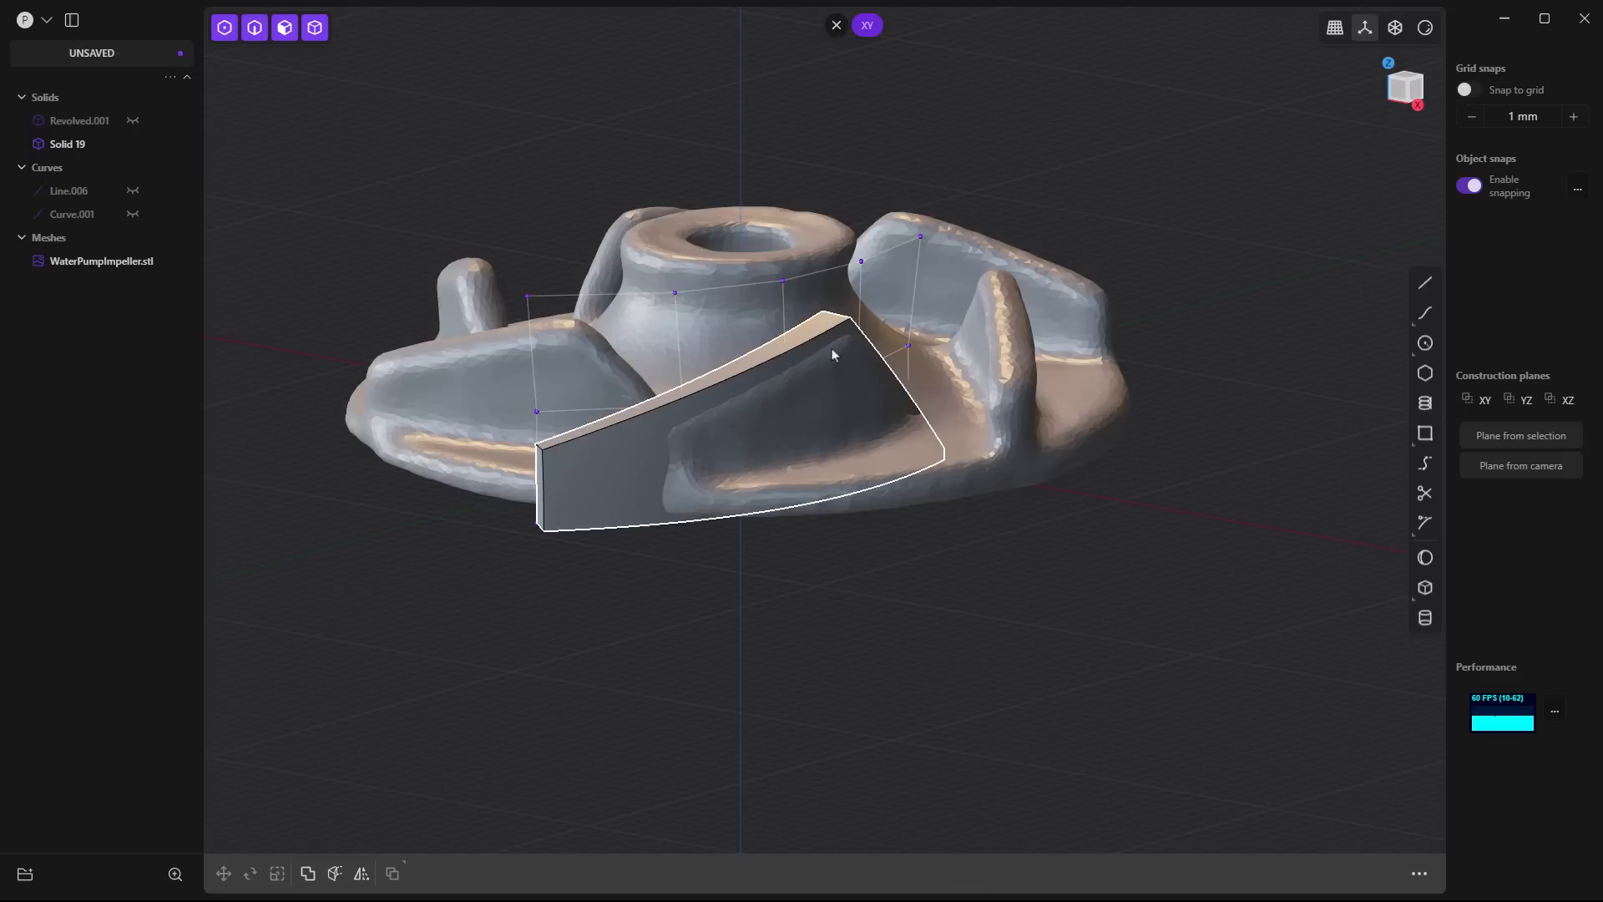
middle_drag(832, 349, 877, 344)
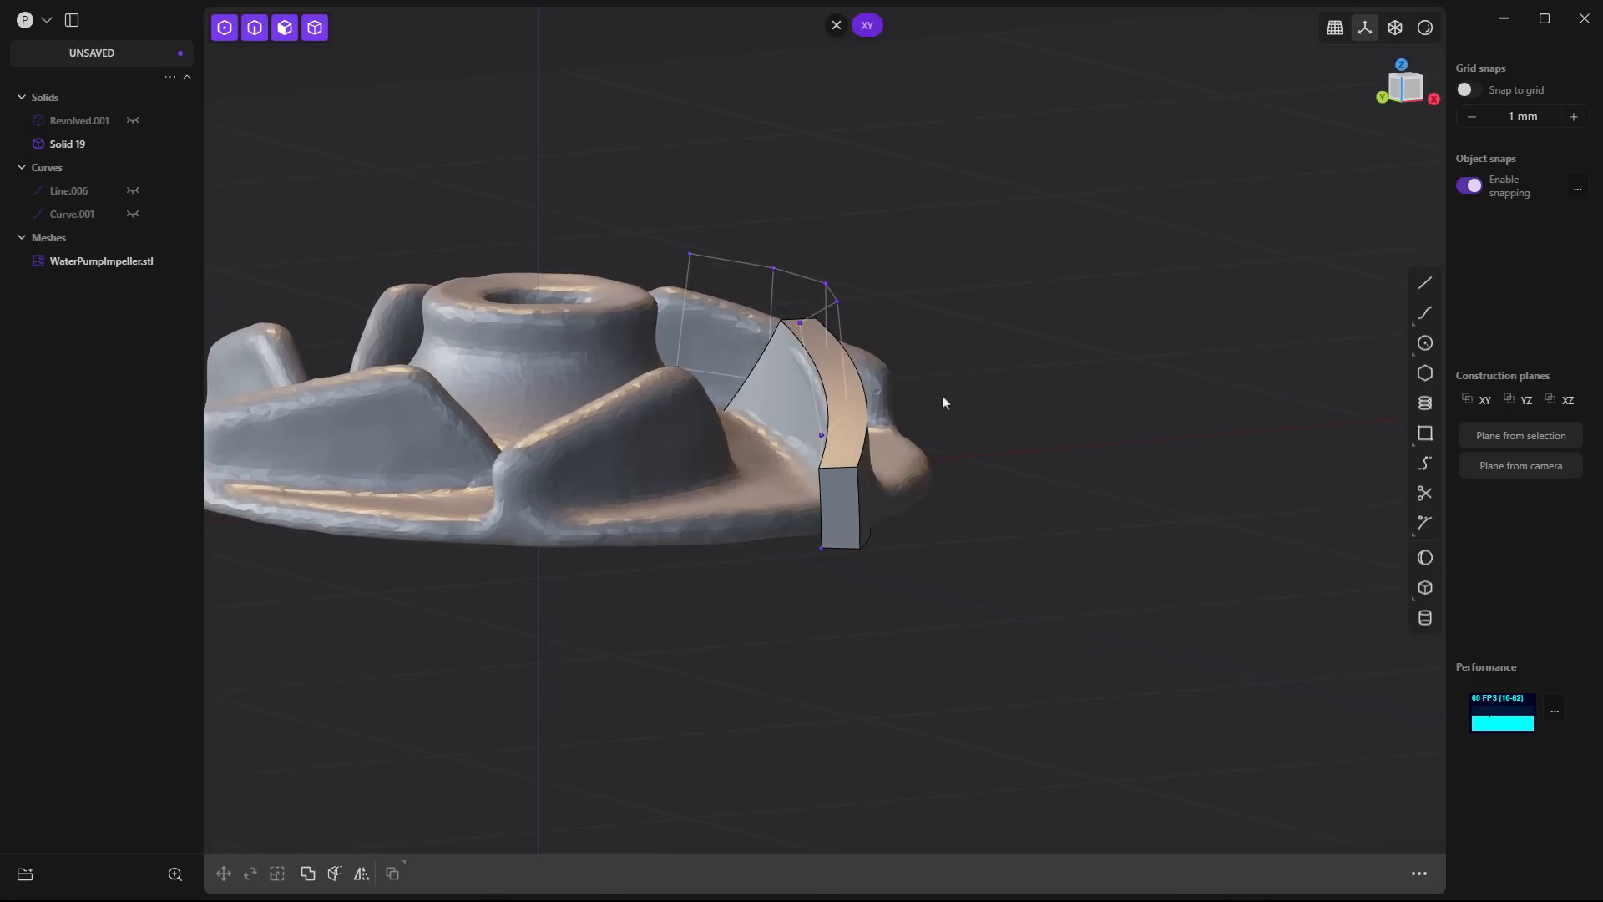
text(ftoggle)
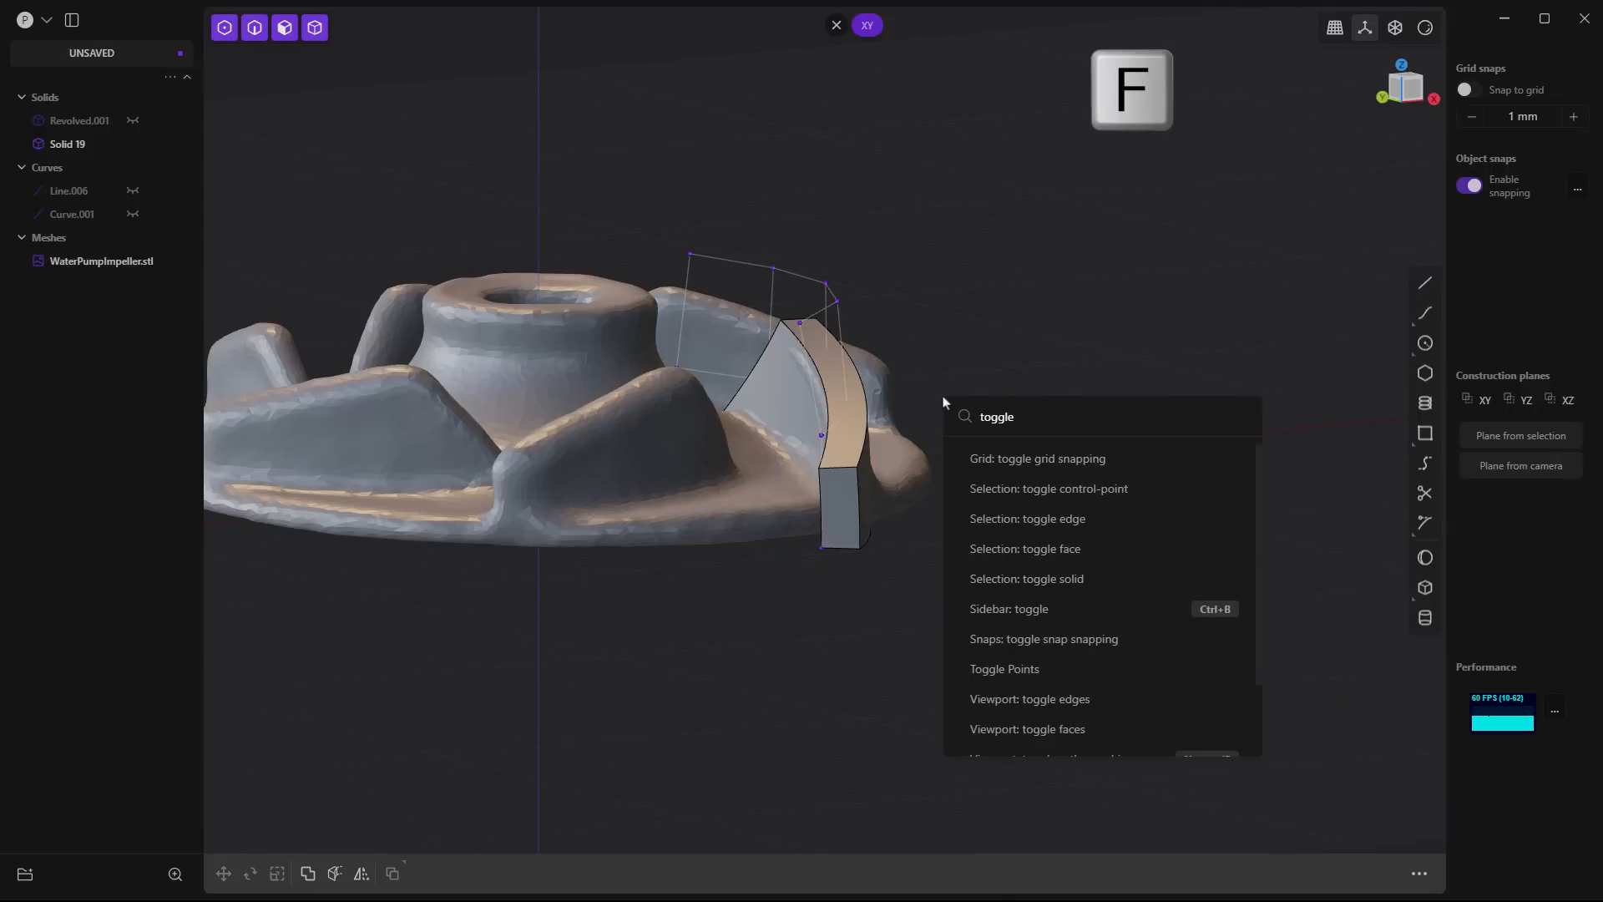
text( p)
key(Return)
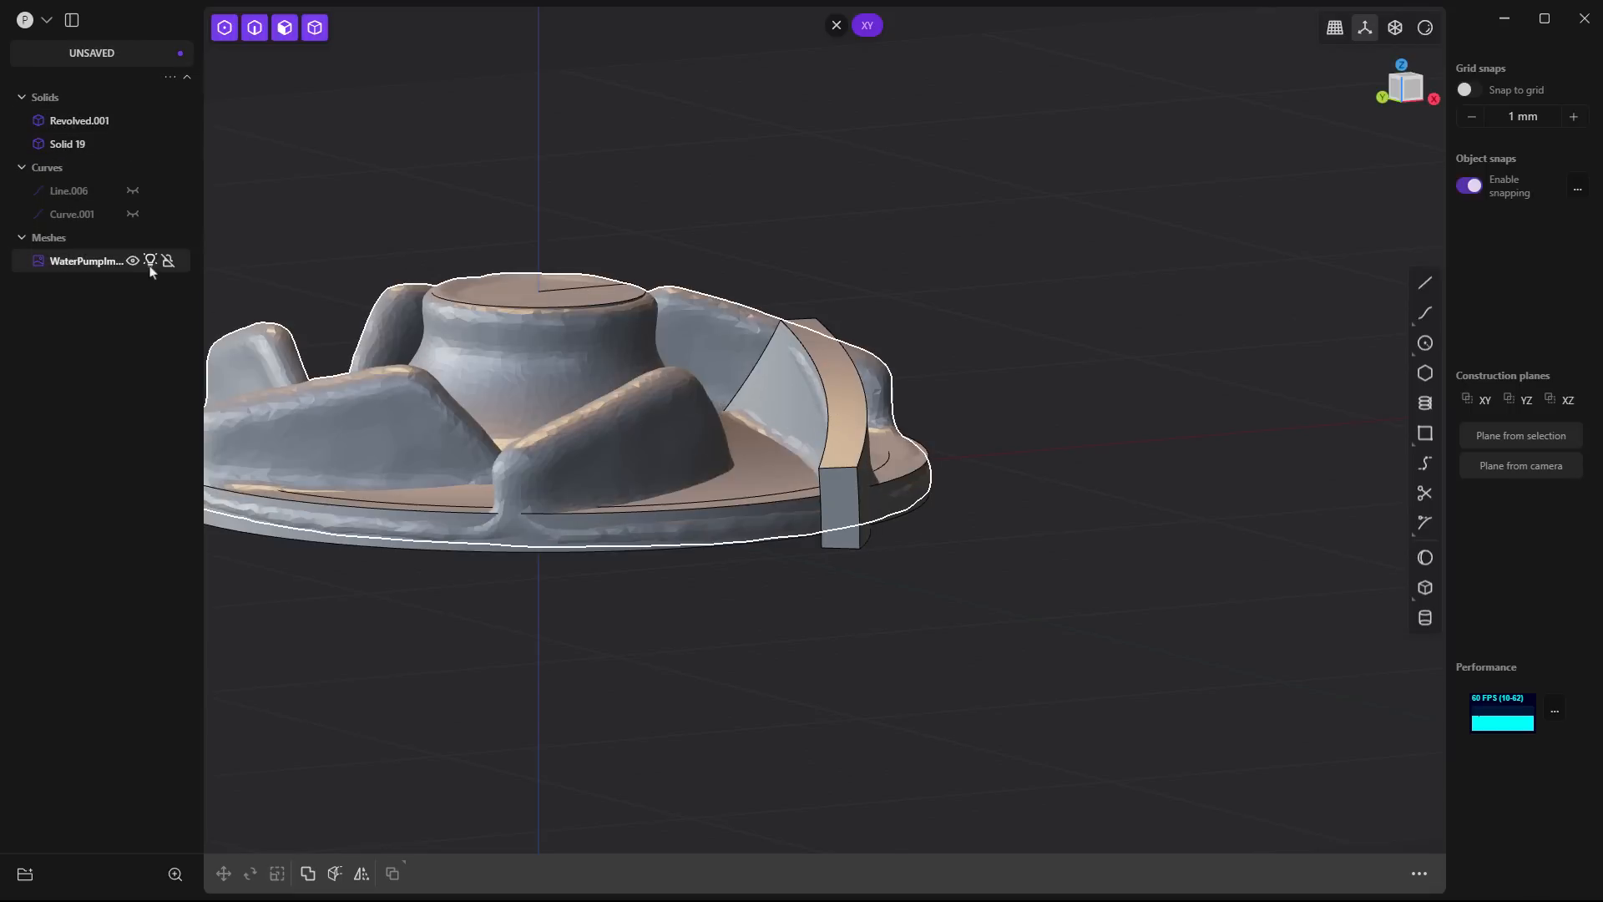
- With the scan hidden and the revolved base shown, cut the blade with the base's outer rim face and delete the overhanging piece
click(133, 261)
middle_drag(268, 295, 832, 536)
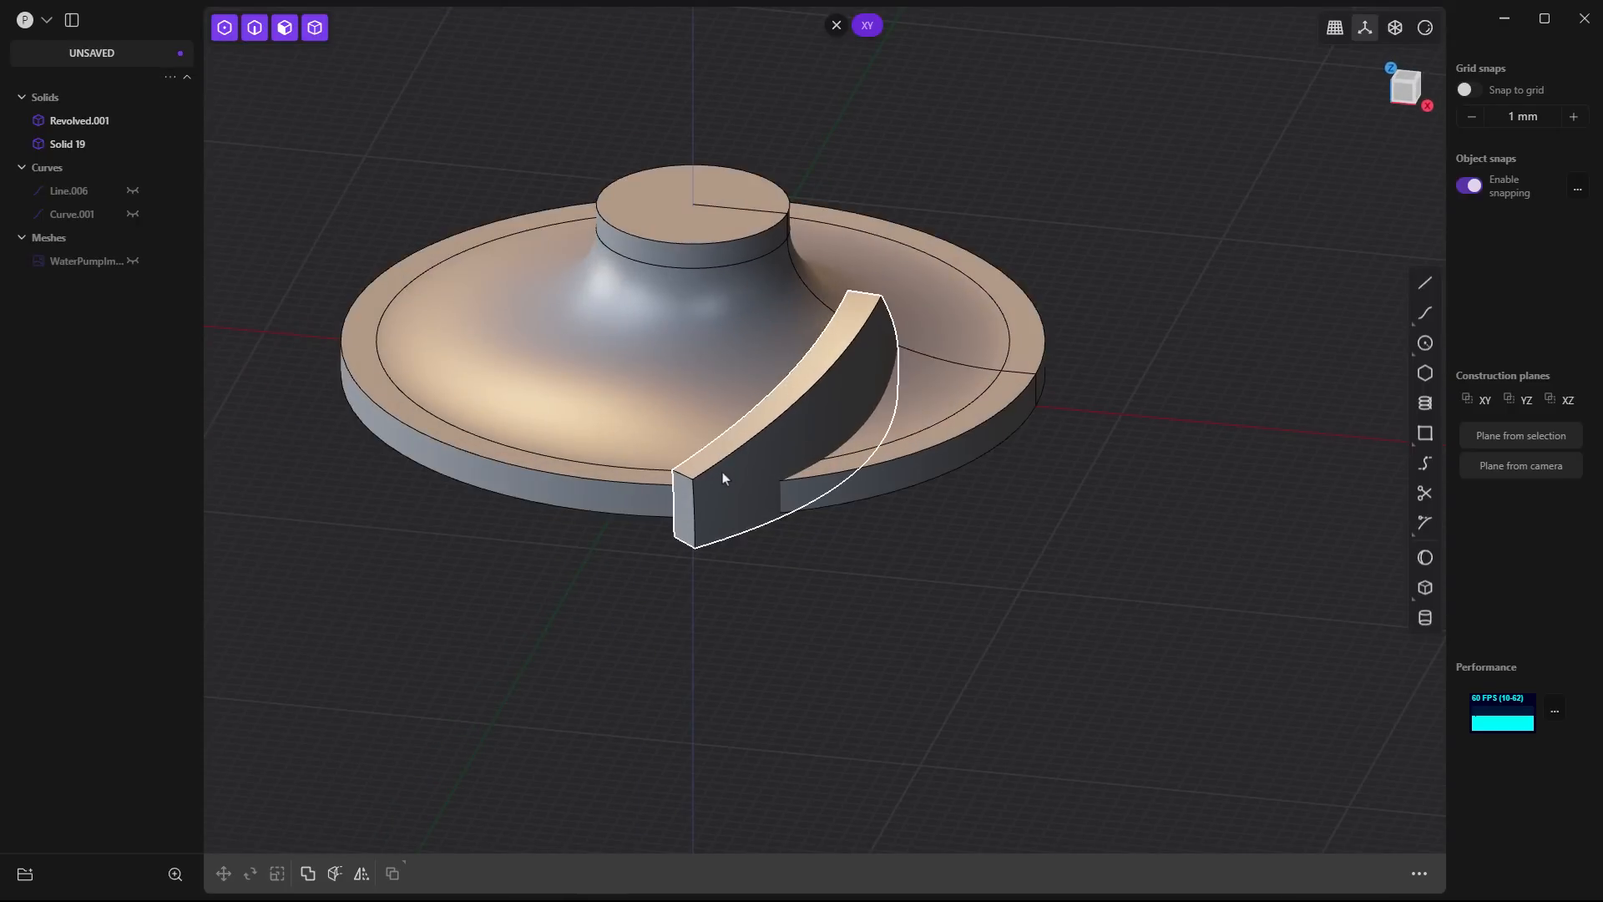
click(819, 417)
key(c)
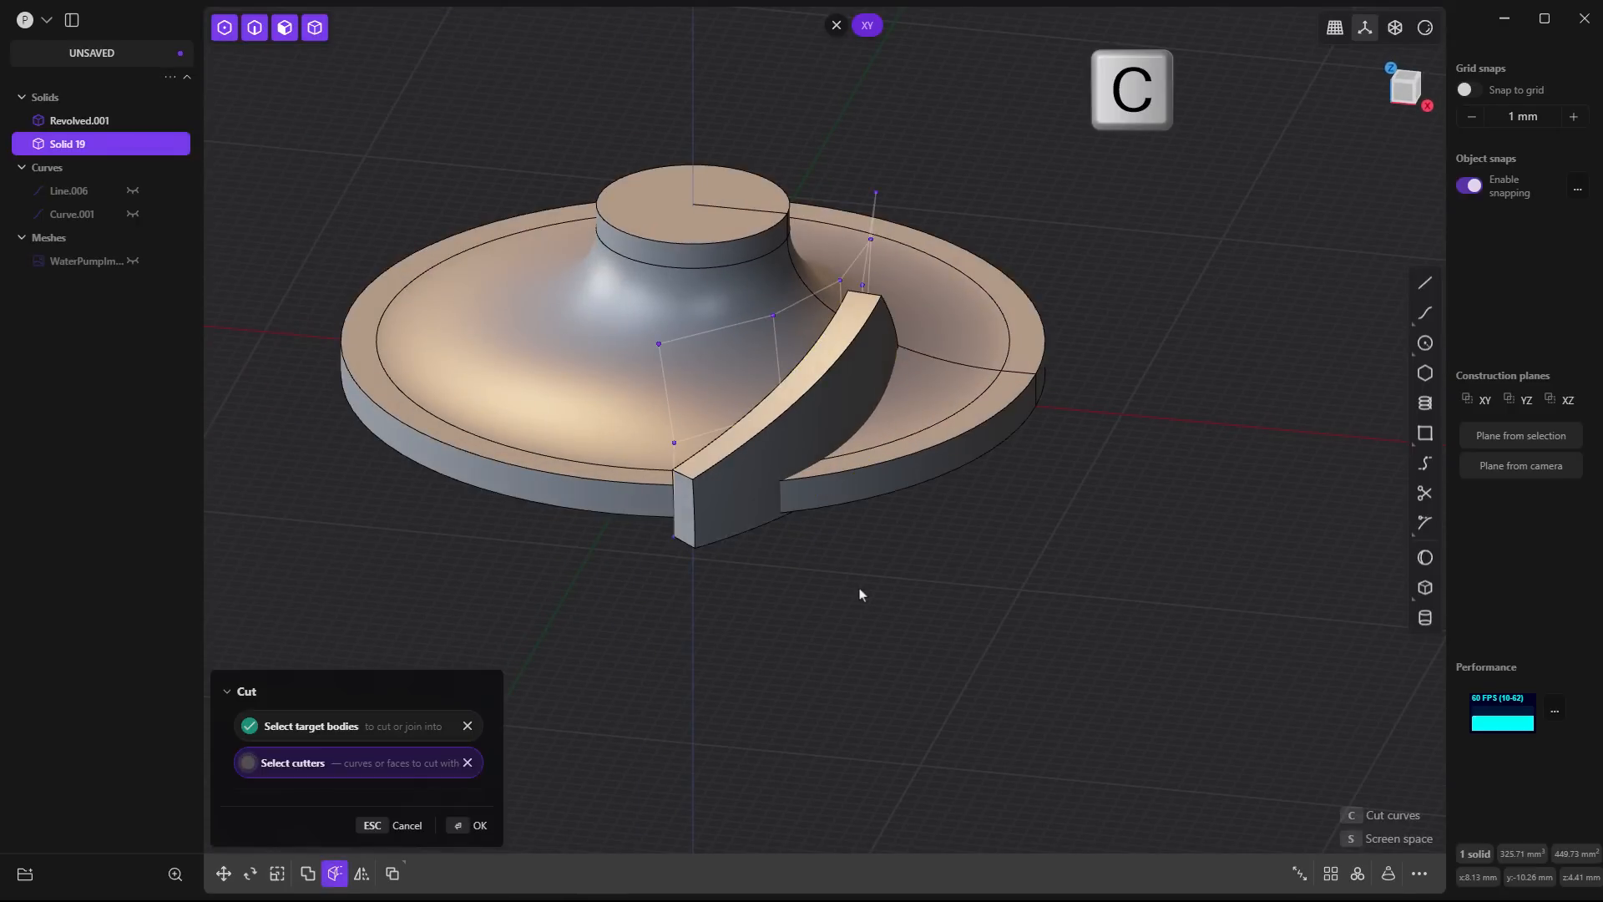
click(845, 479)
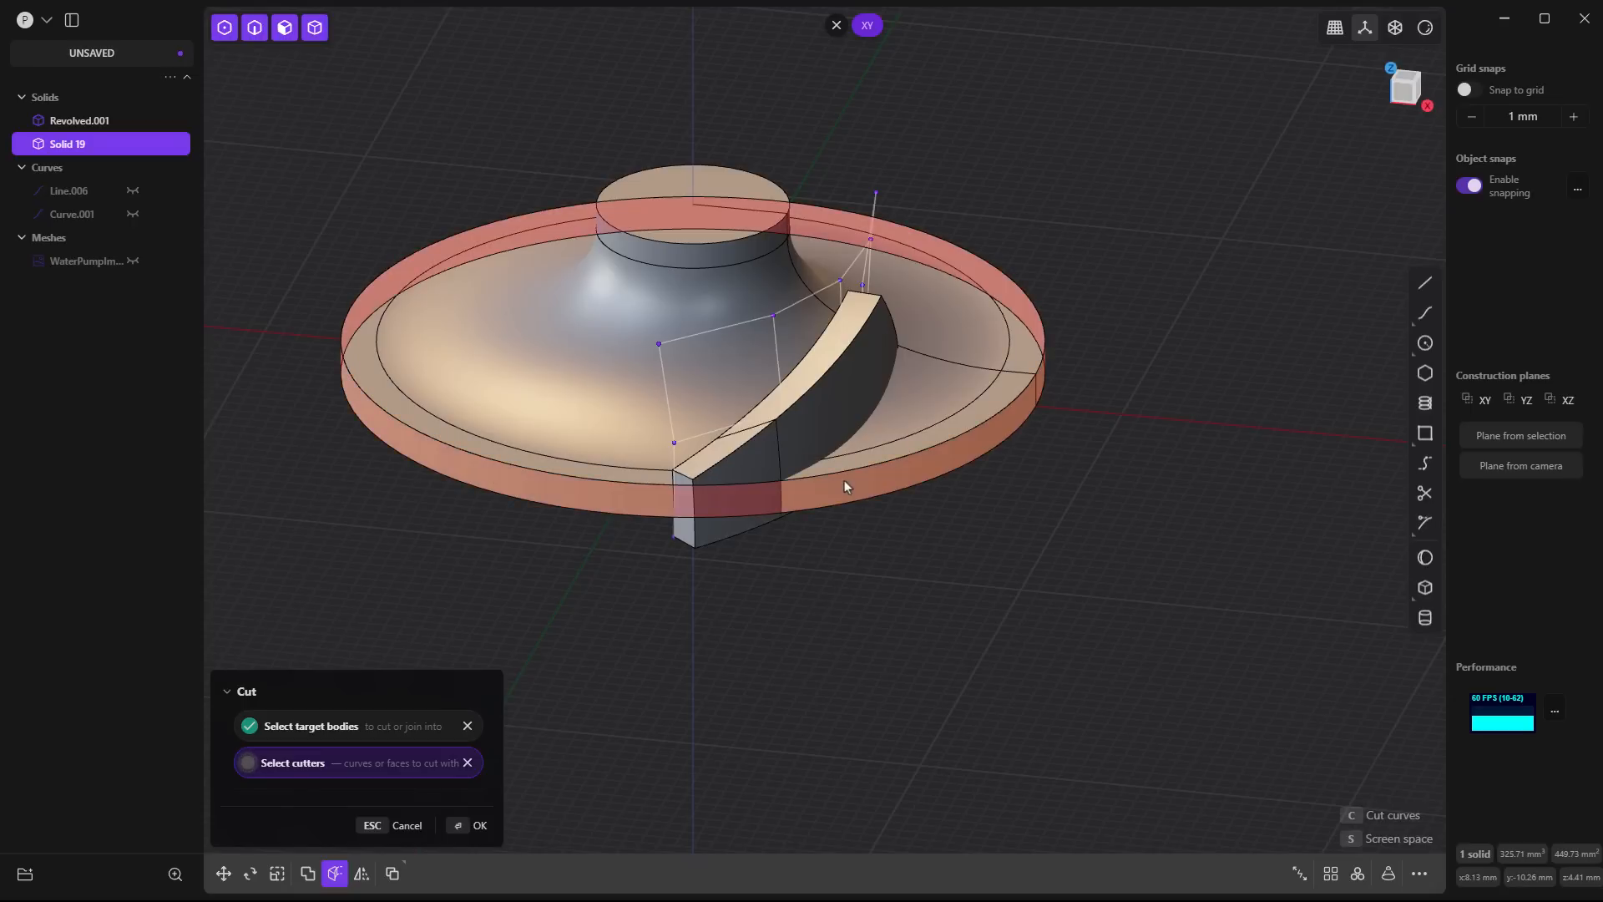
key(Return)
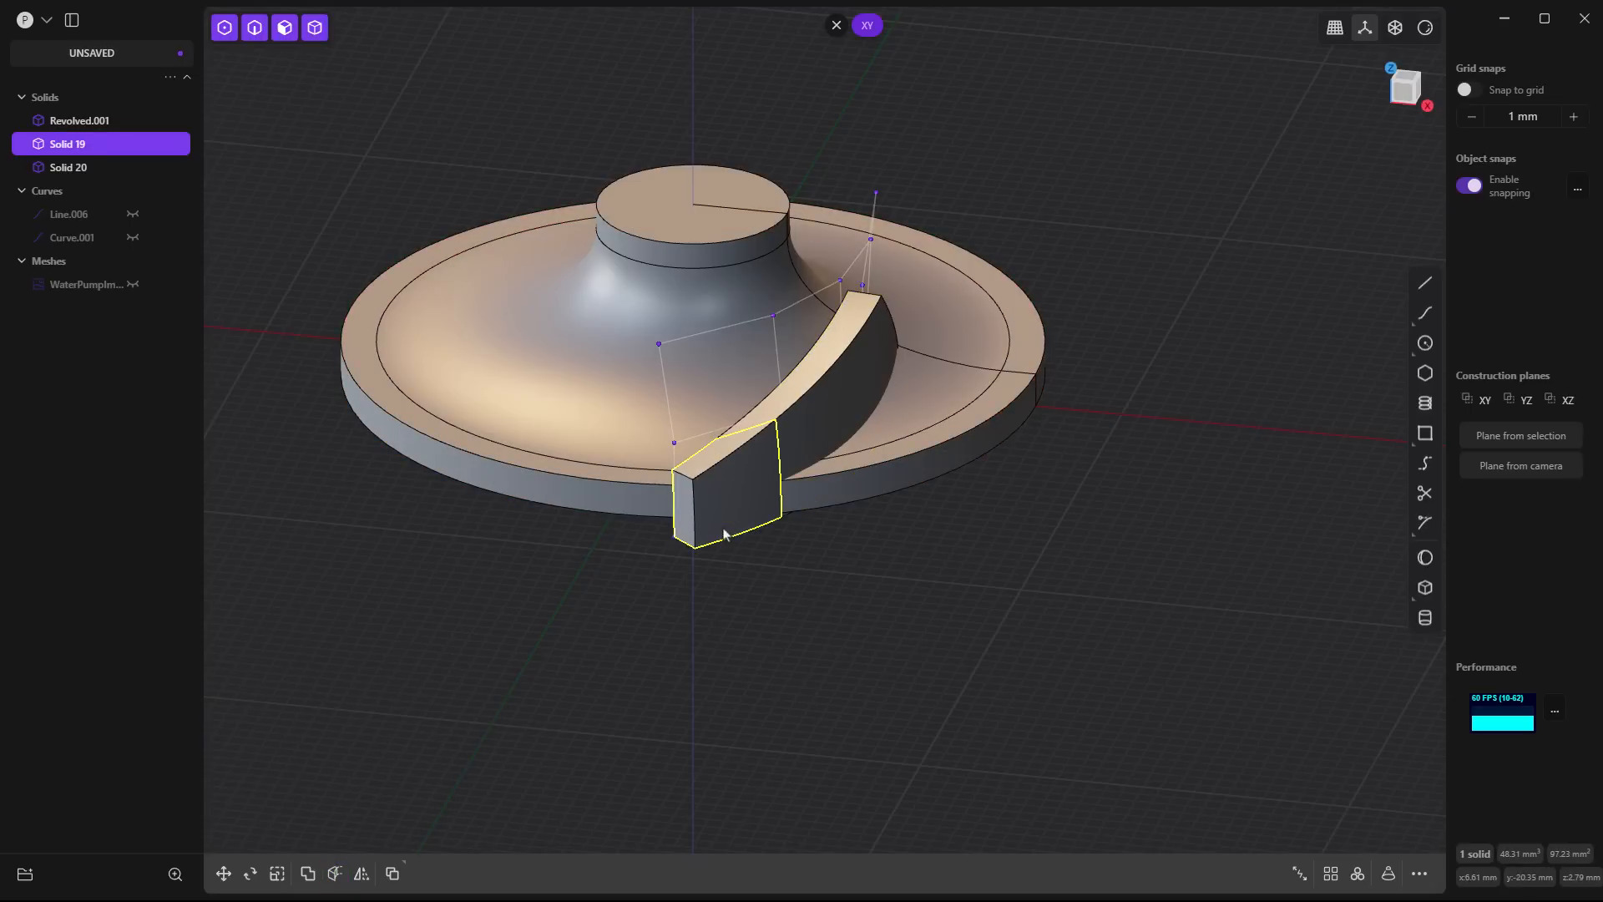
key(Delete)
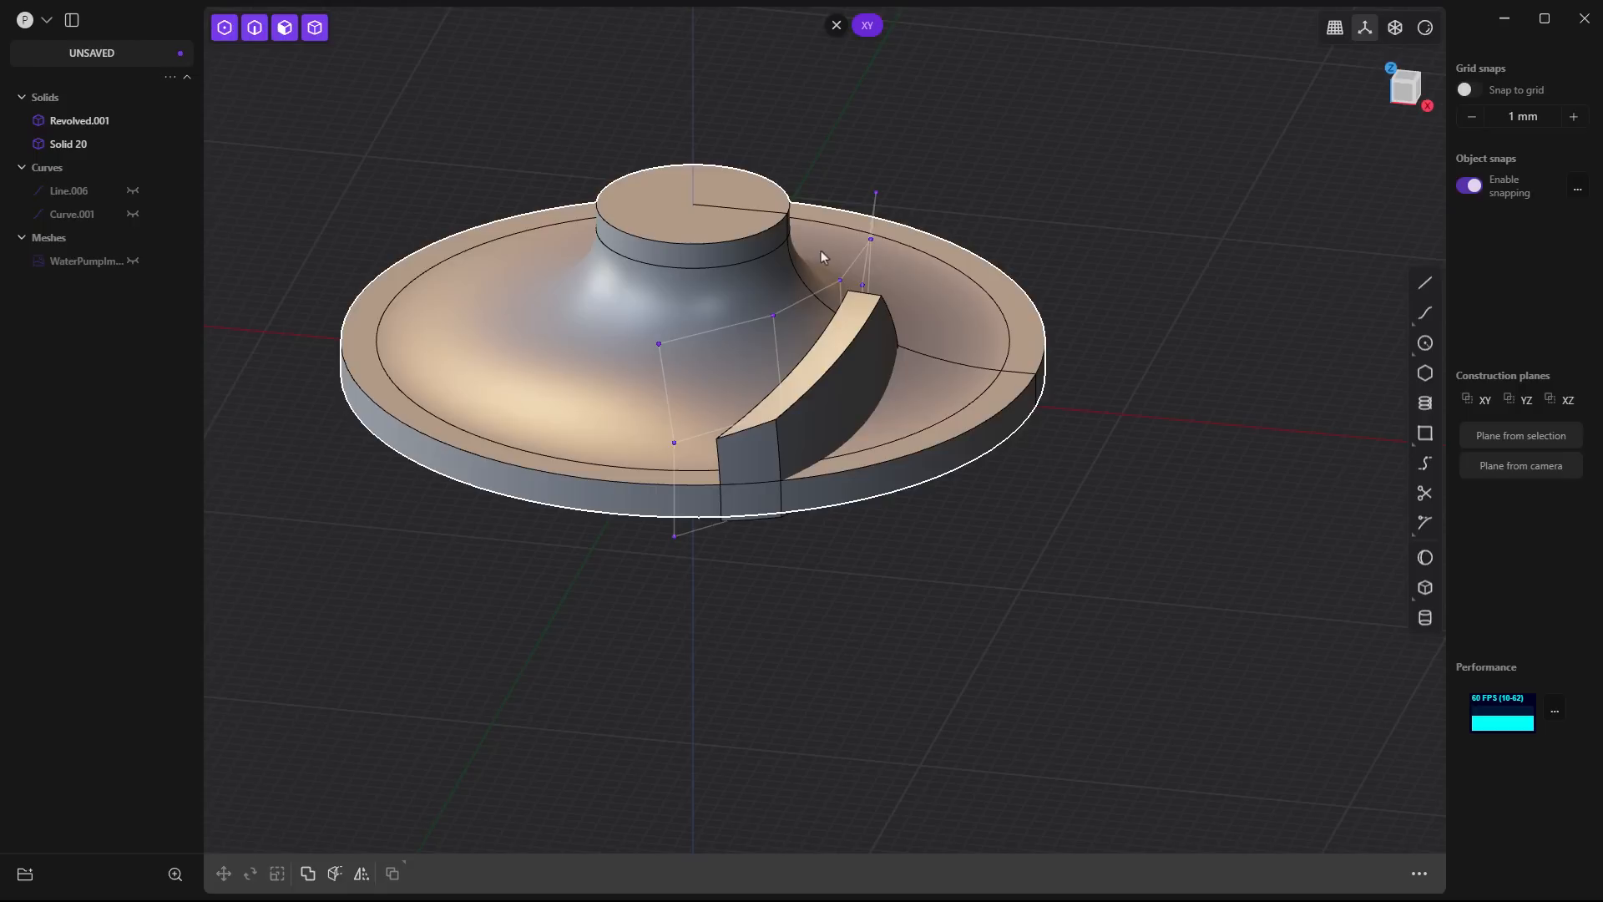
- Fillet the top edge at the blade's outer end near the base rim
middle_drag(817, 283, 743, 409)
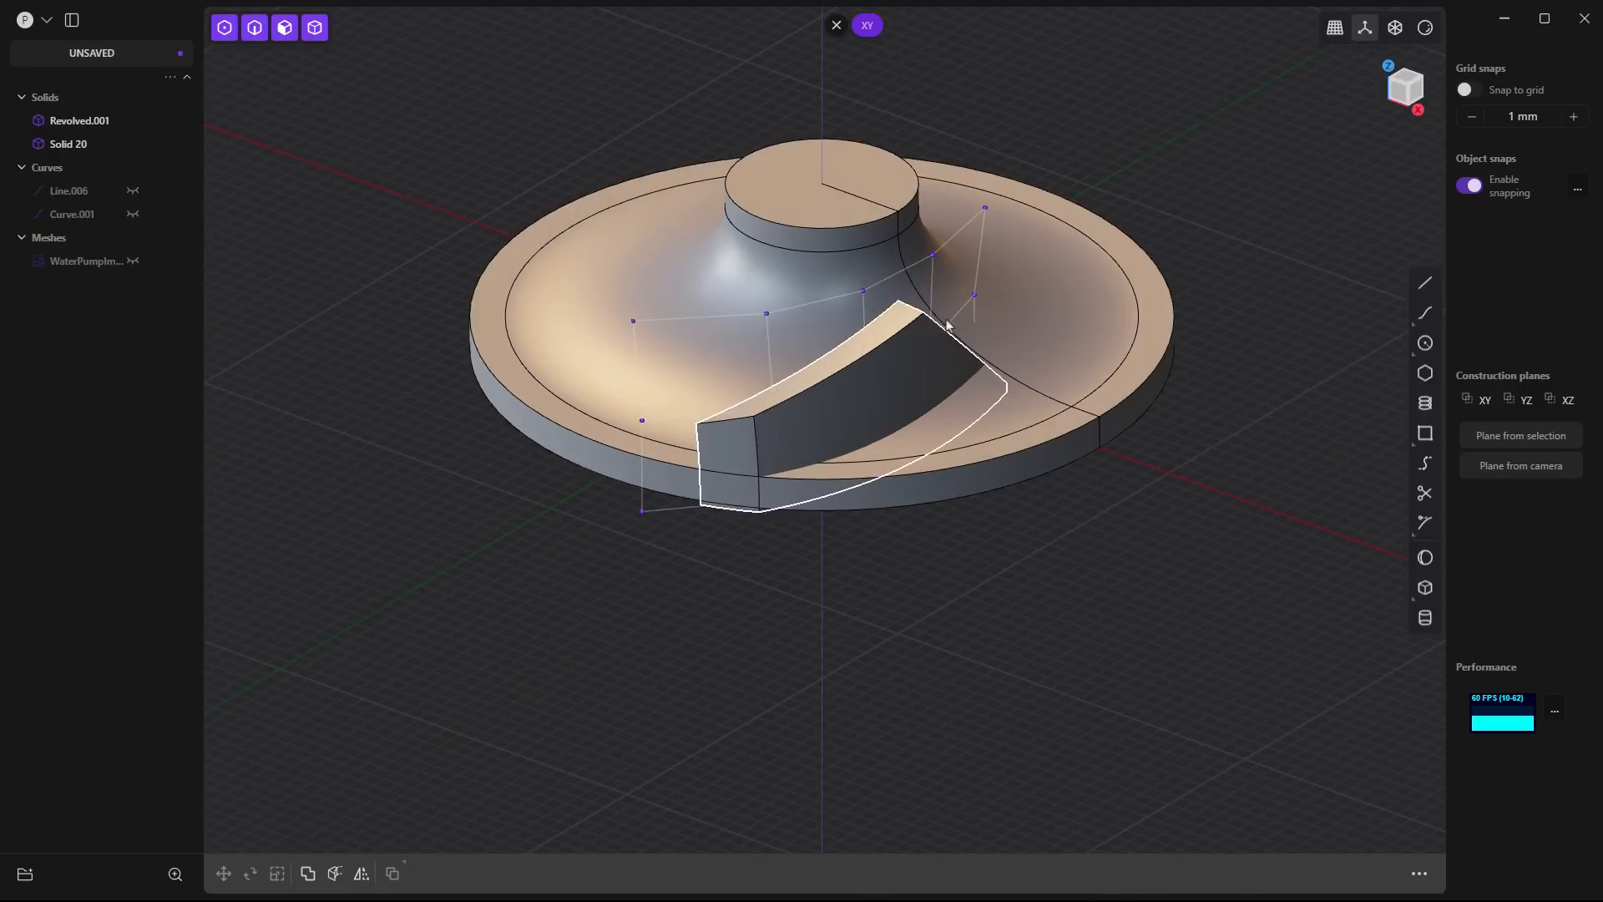
scroll(742, 414, up, 4)
click(744, 419)
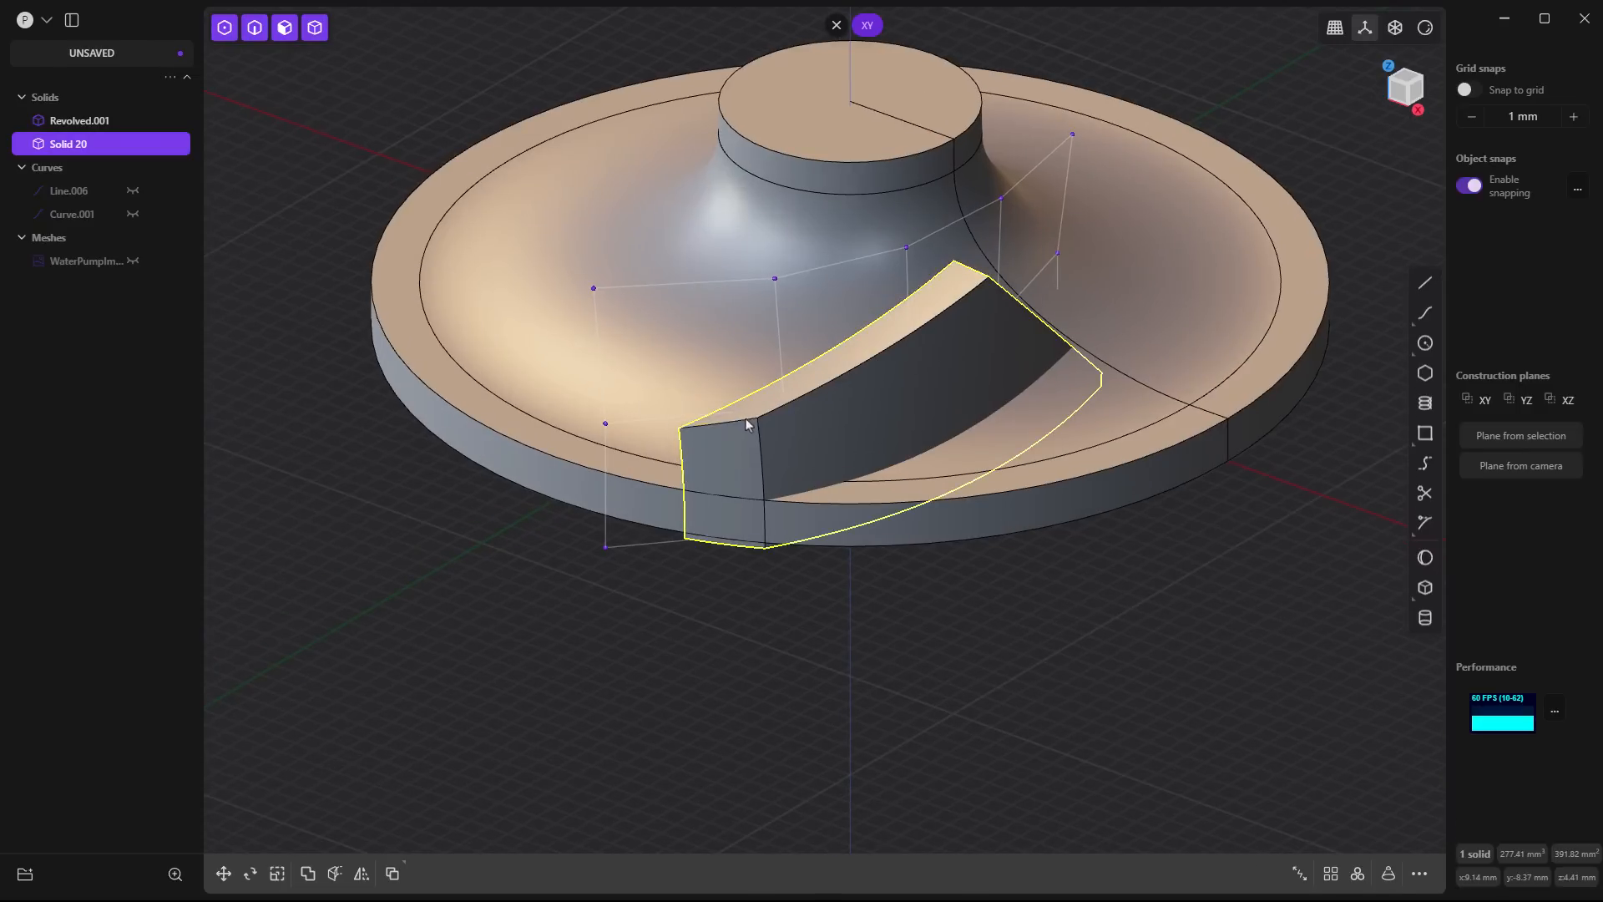
key(f)
drag(746, 422, 734, 415)
key(Return)
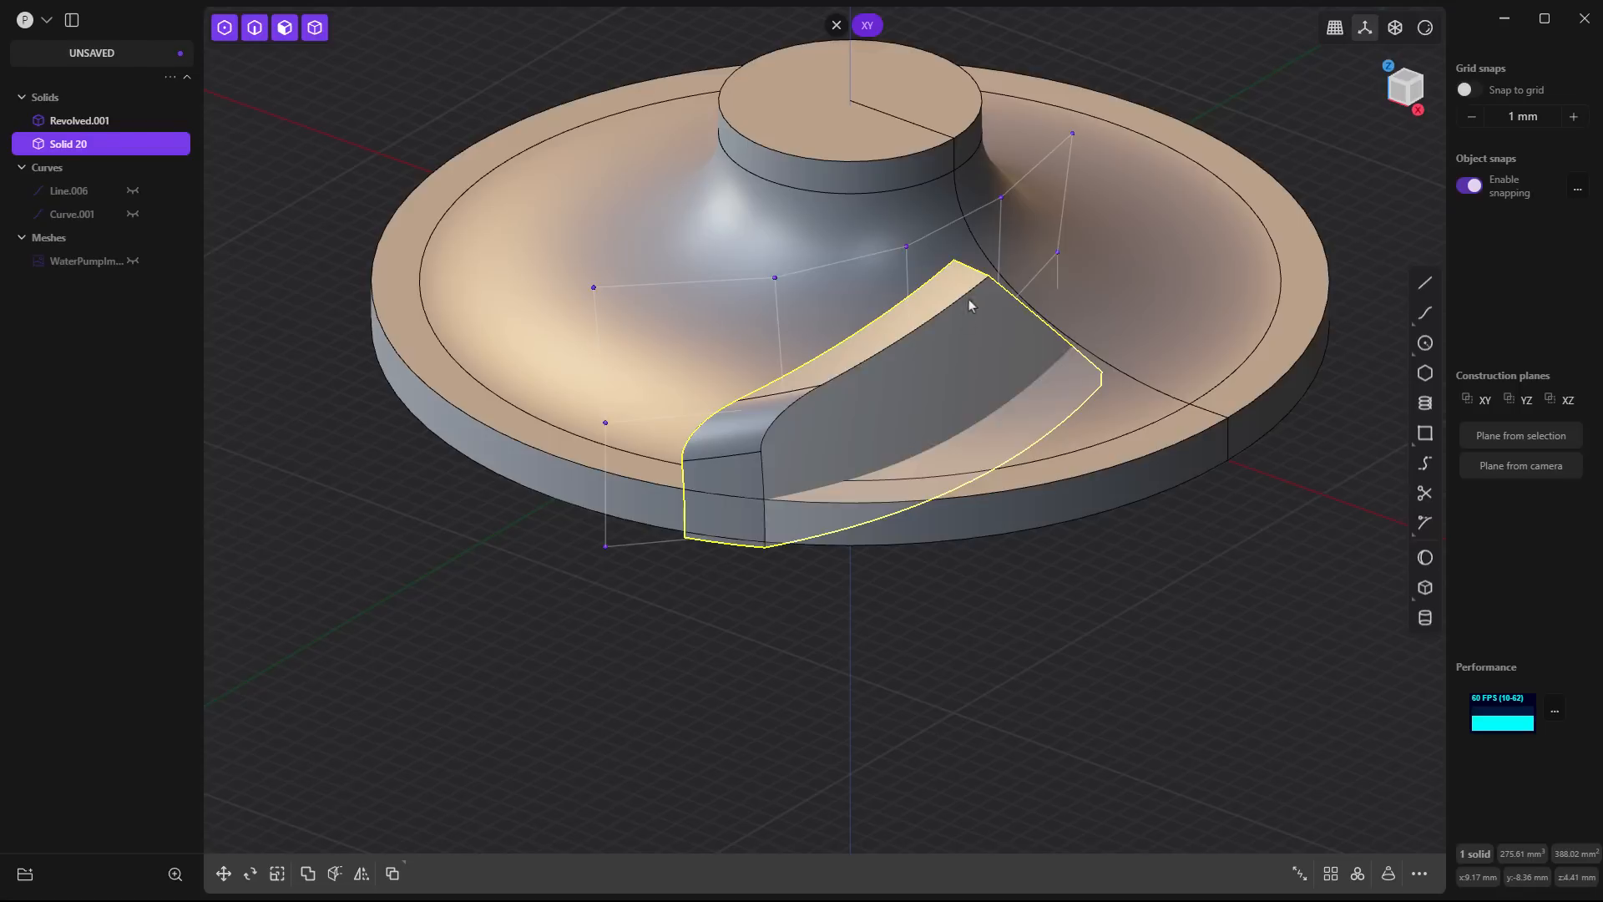
- Fillet the blade's peak edge on the hub side where the top face meets the sloping end
click(970, 275)
key(f)
drag(971, 266, 991, 210)
key(Return)
middle_drag(805, 598, 825, 597)
scroll(822, 609, down, 3)
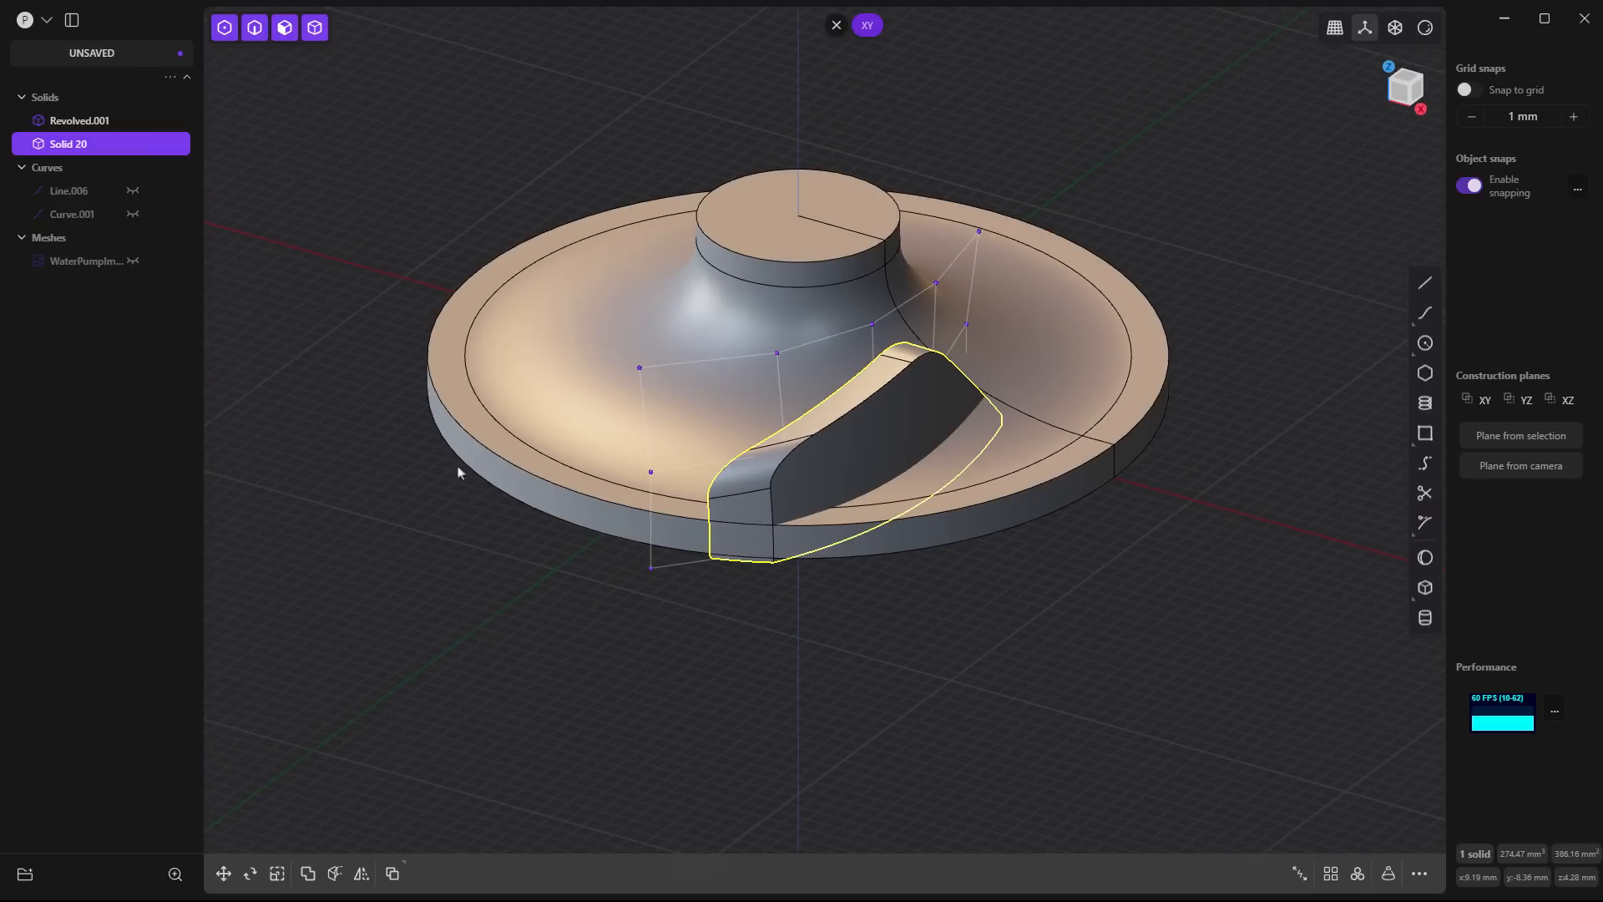
- Show the scan mesh and create a radial array of 6 blades over 360 degrees around the hub's top centre
click(132, 260)
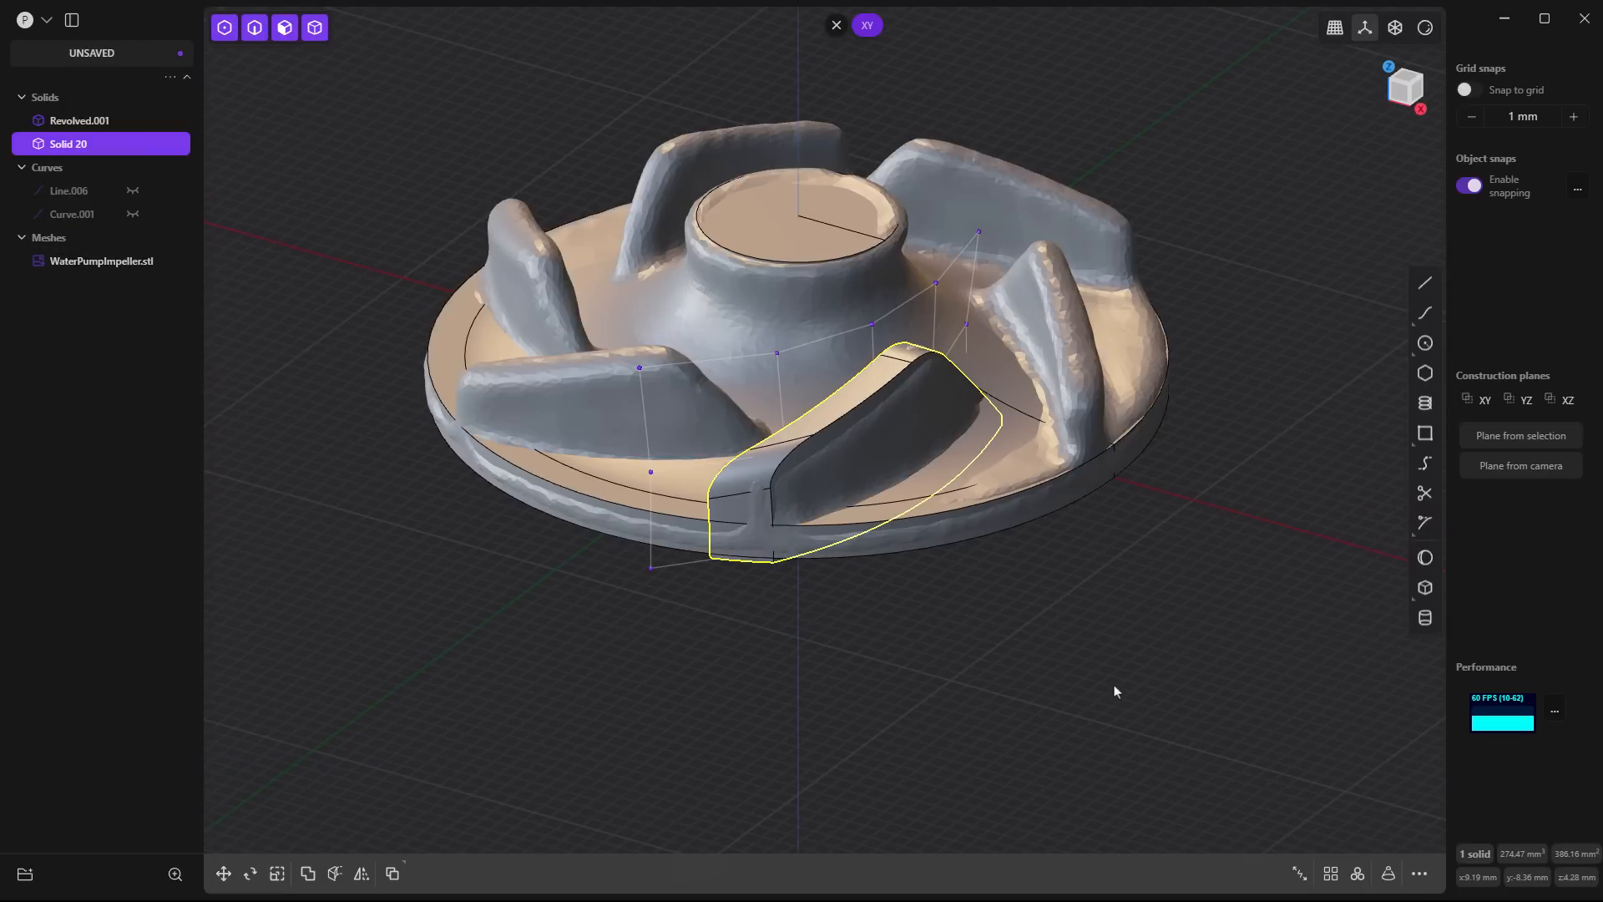
click(1359, 874)
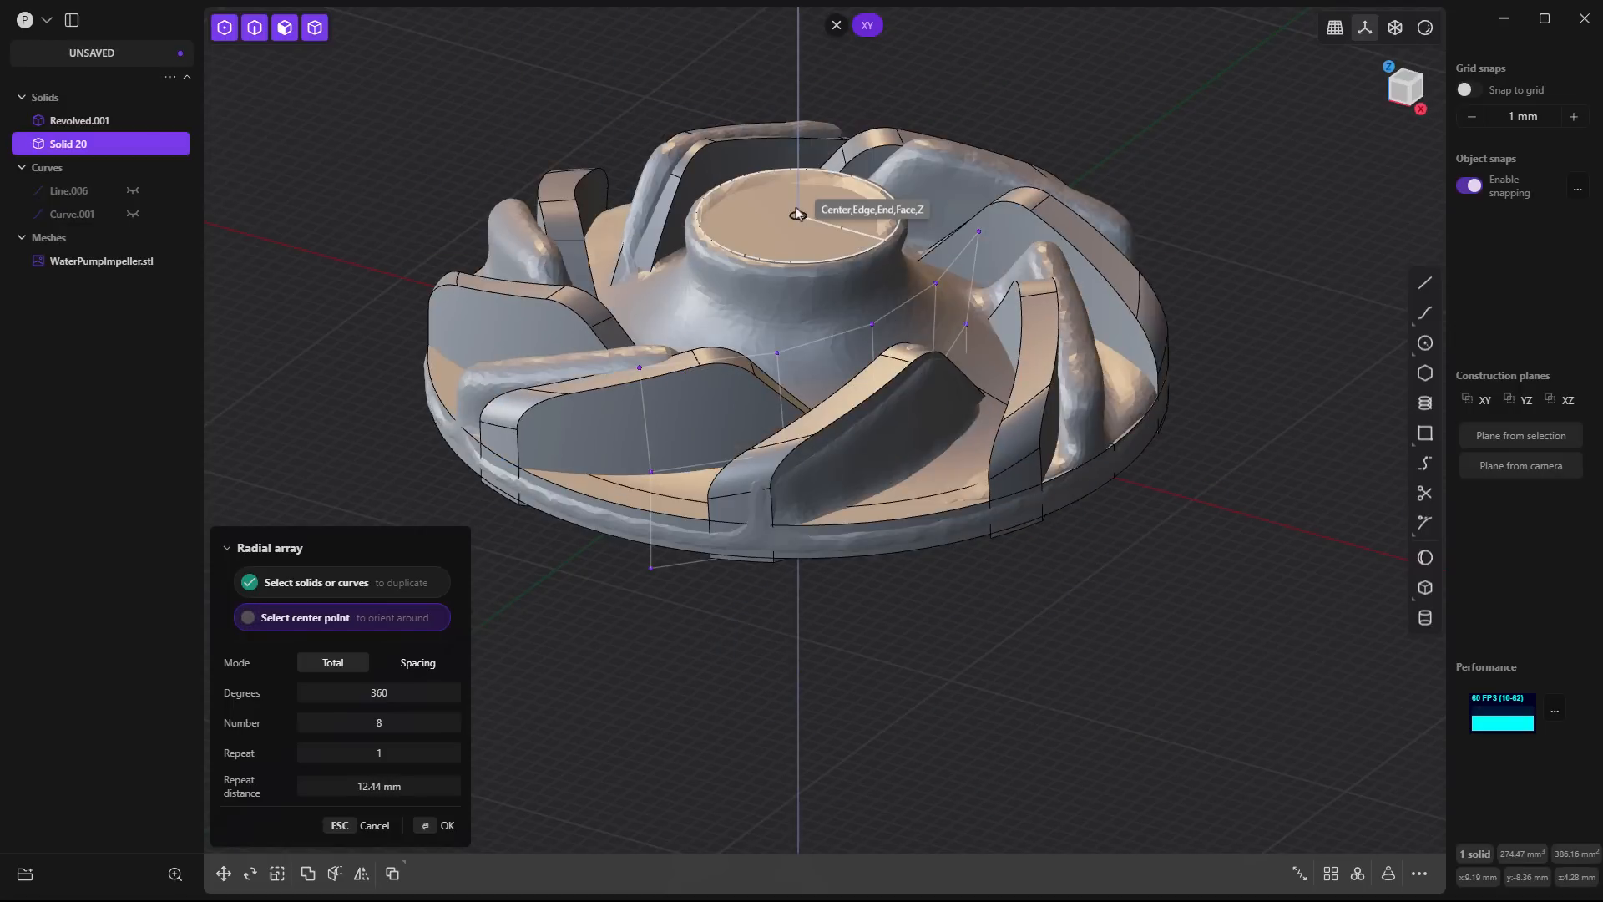
click(798, 213)
middle_drag(785, 300, 783, 339)
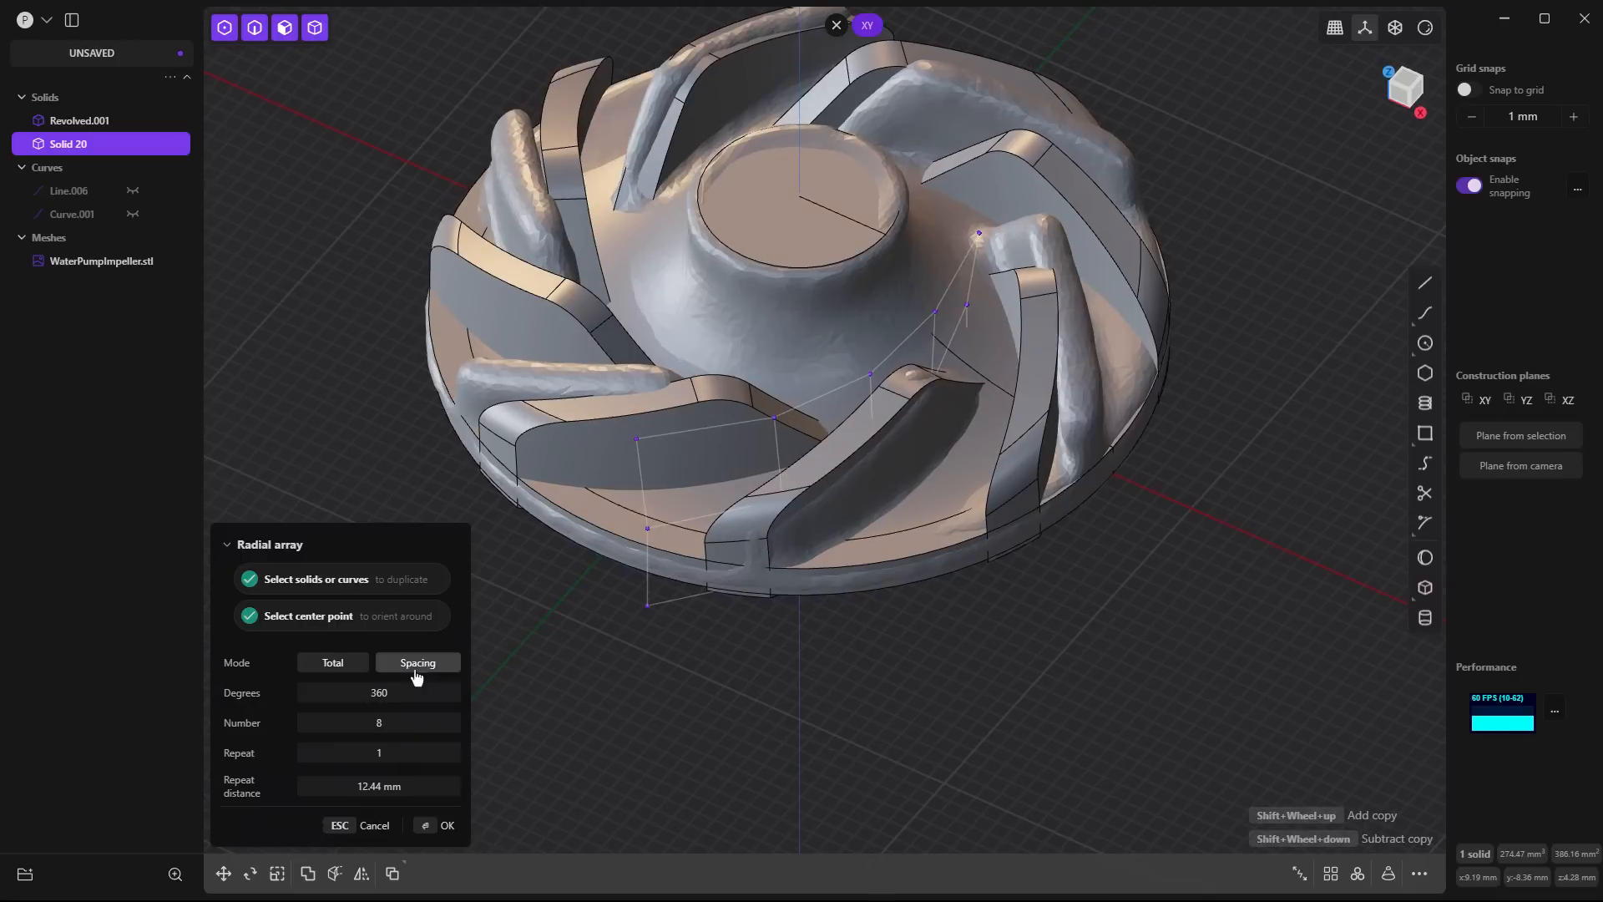
drag(419, 723, 396, 723)
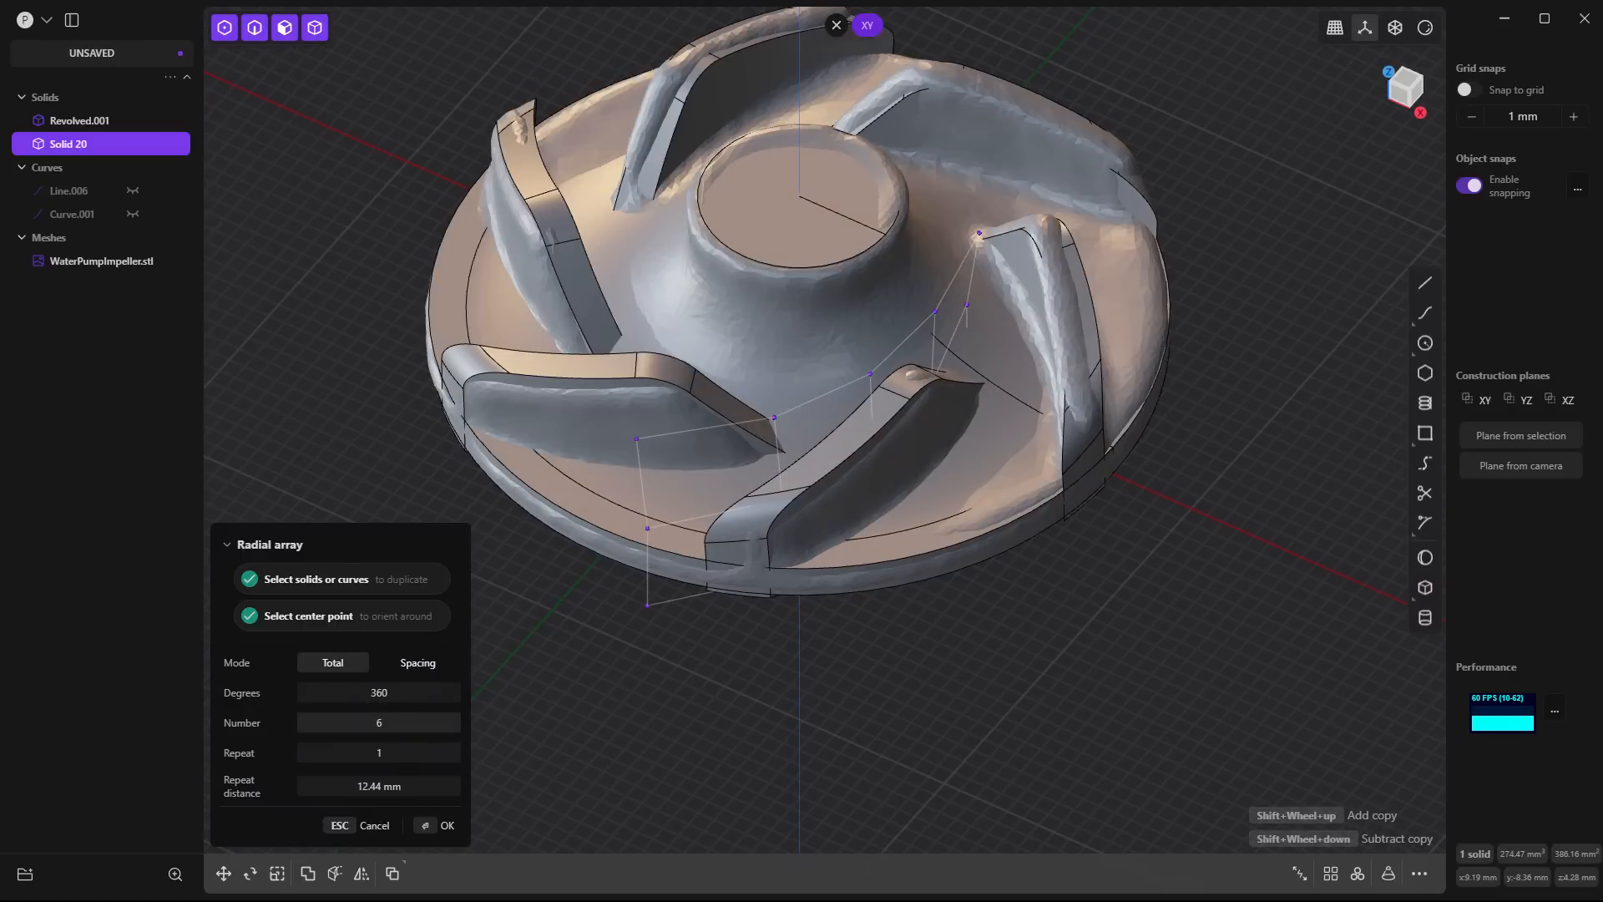
middle_drag(726, 716, 1185, 576)
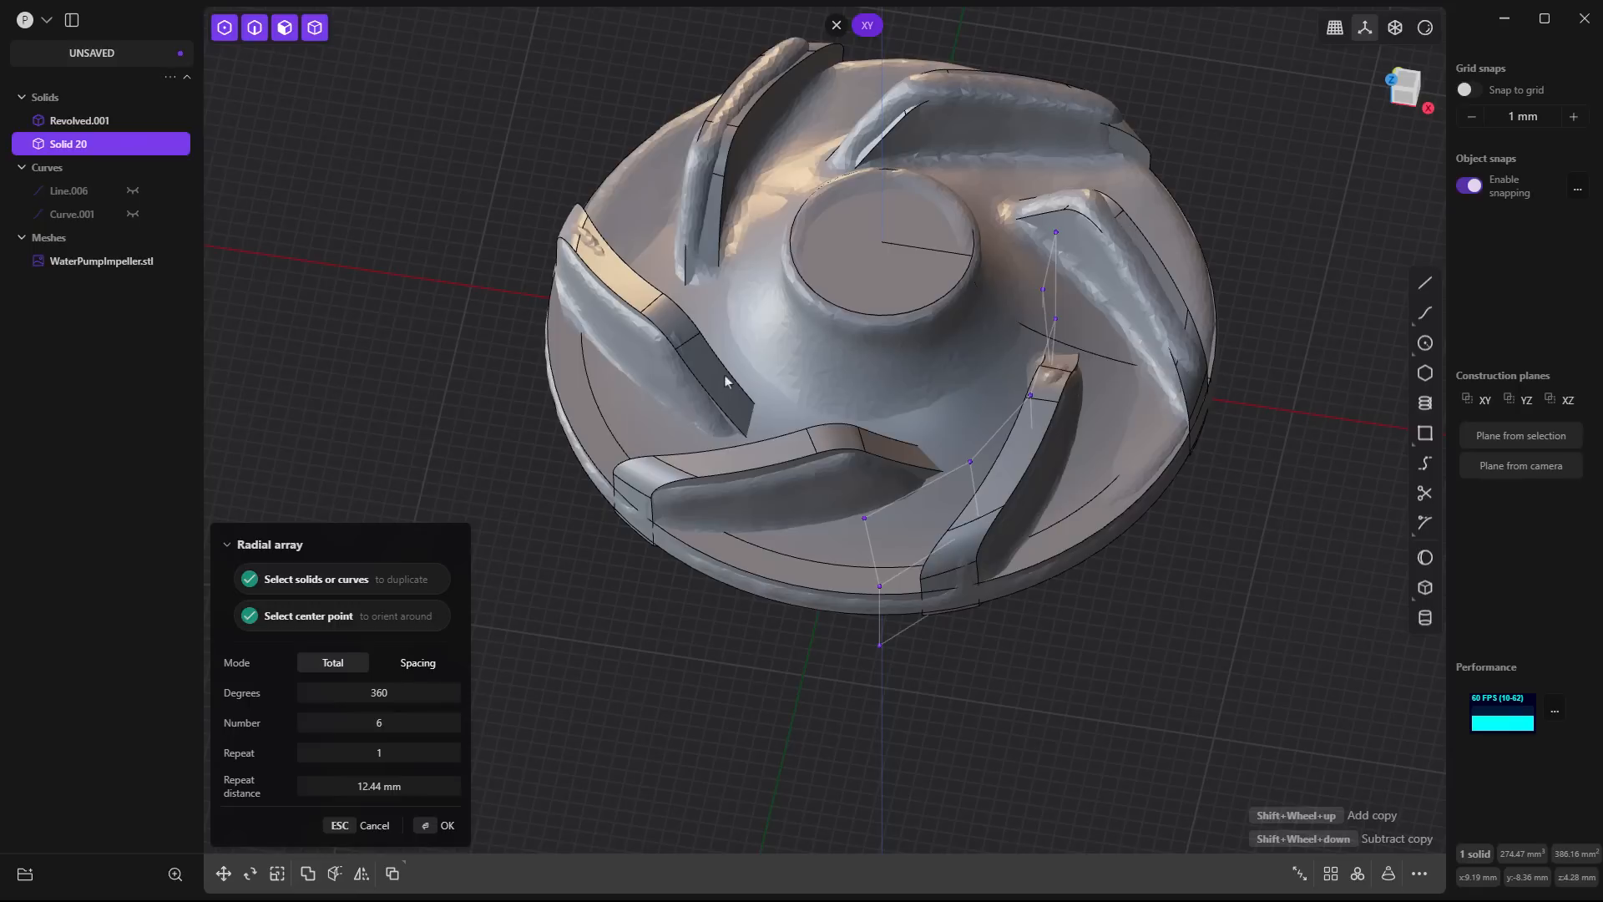
middle_drag(1052, 611, 1036, 559)
key(Return)
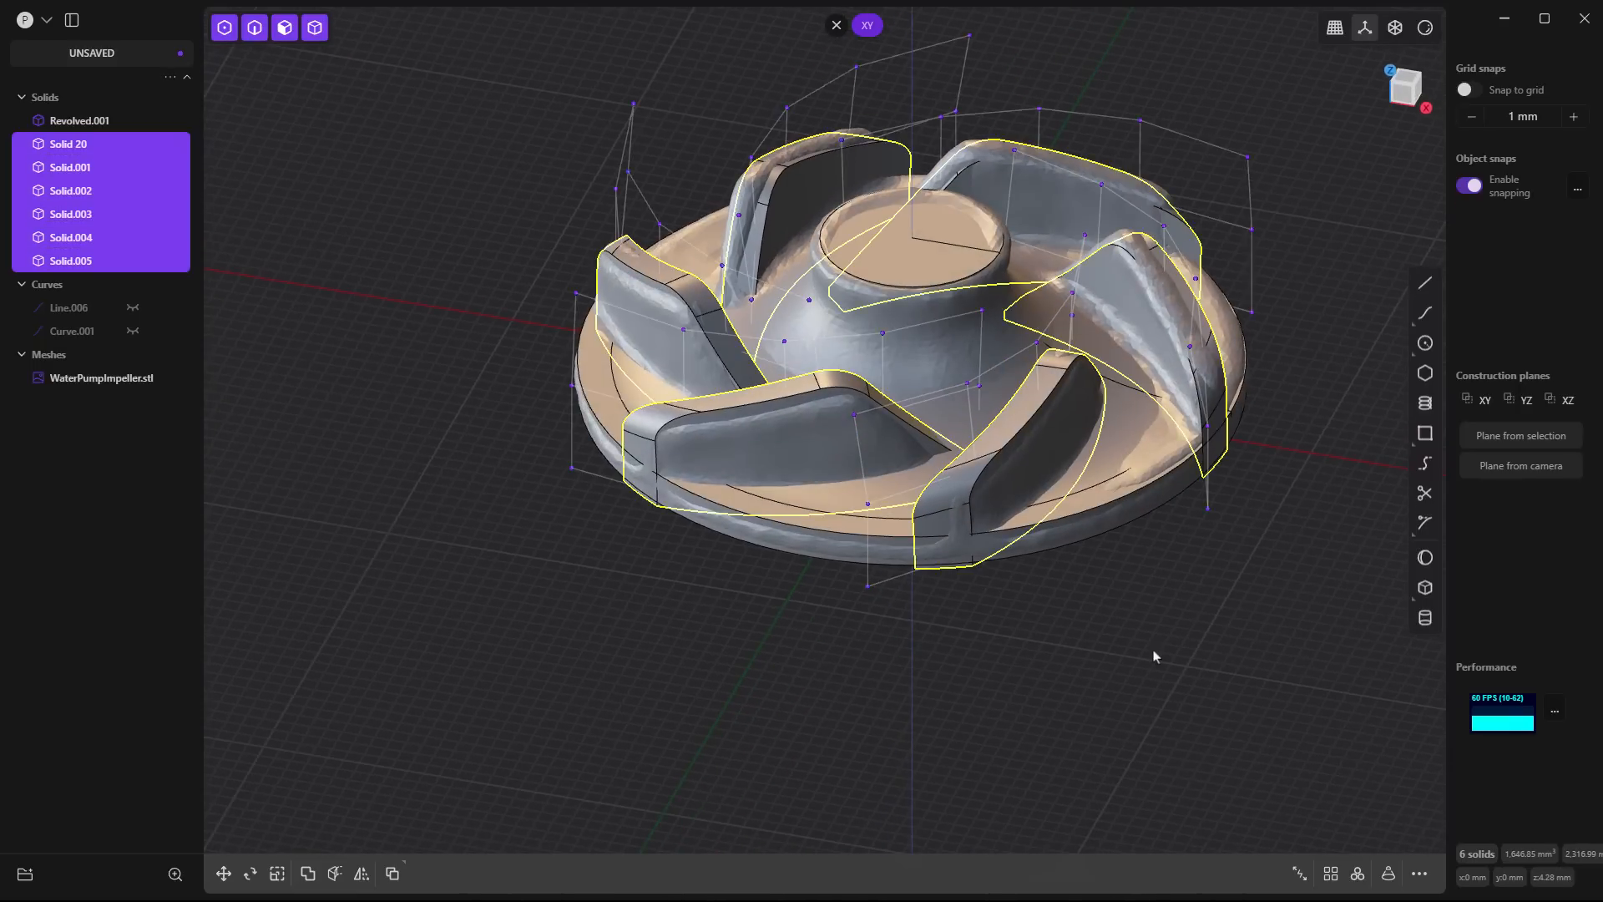
- Union the six arrayed blades with the revolved hub and base into a single solid
middle_drag(1143, 643, 1112, 626)
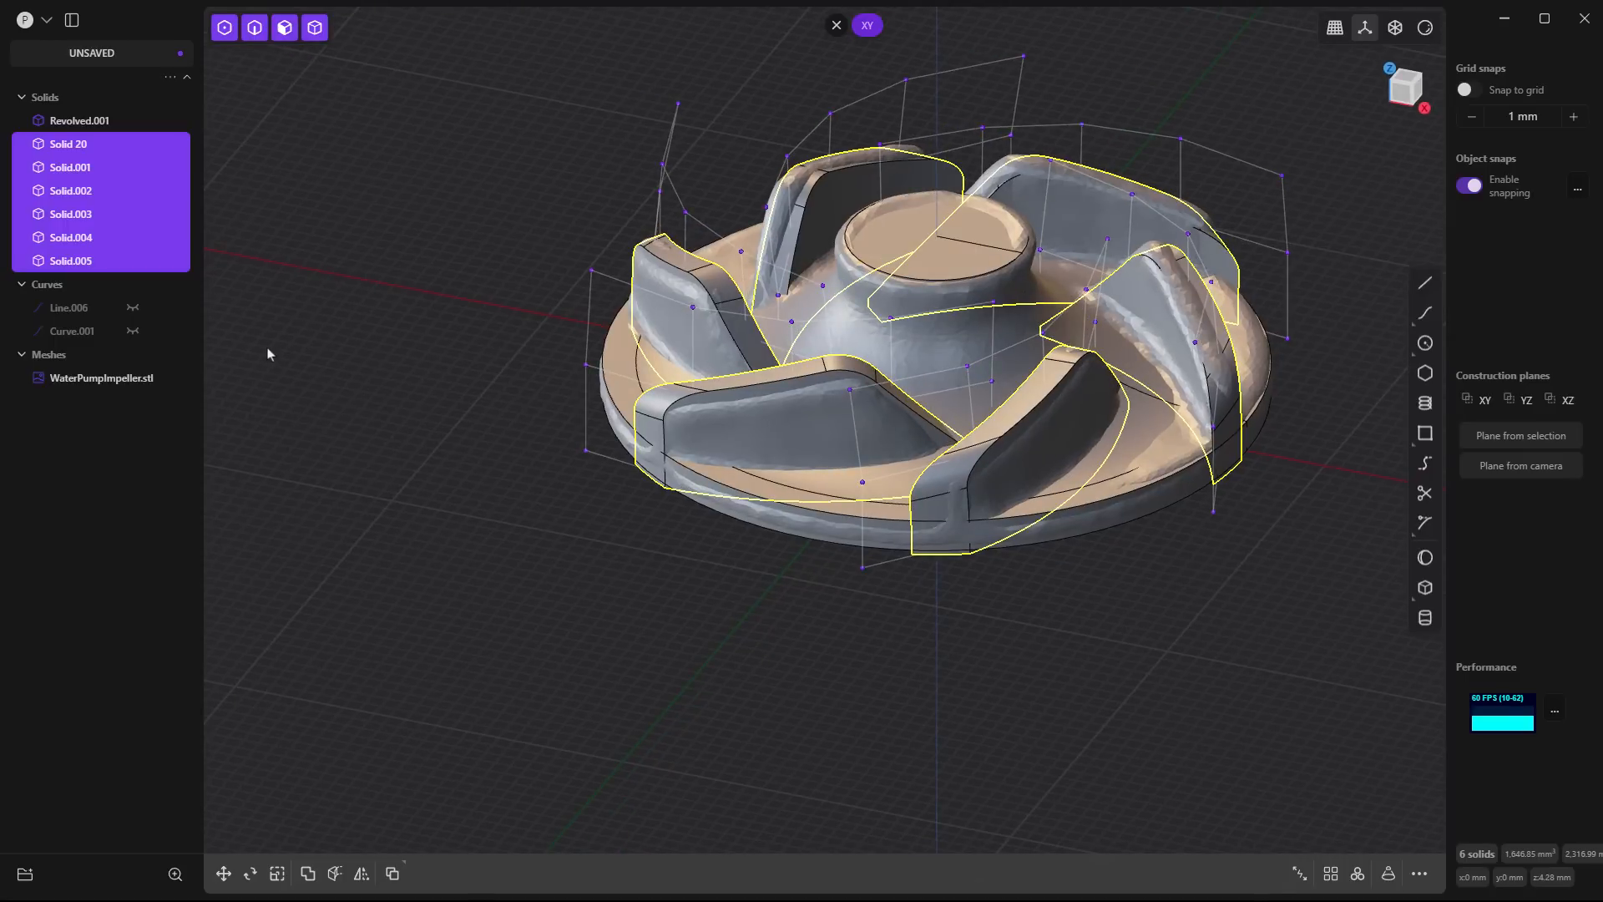
key(q)
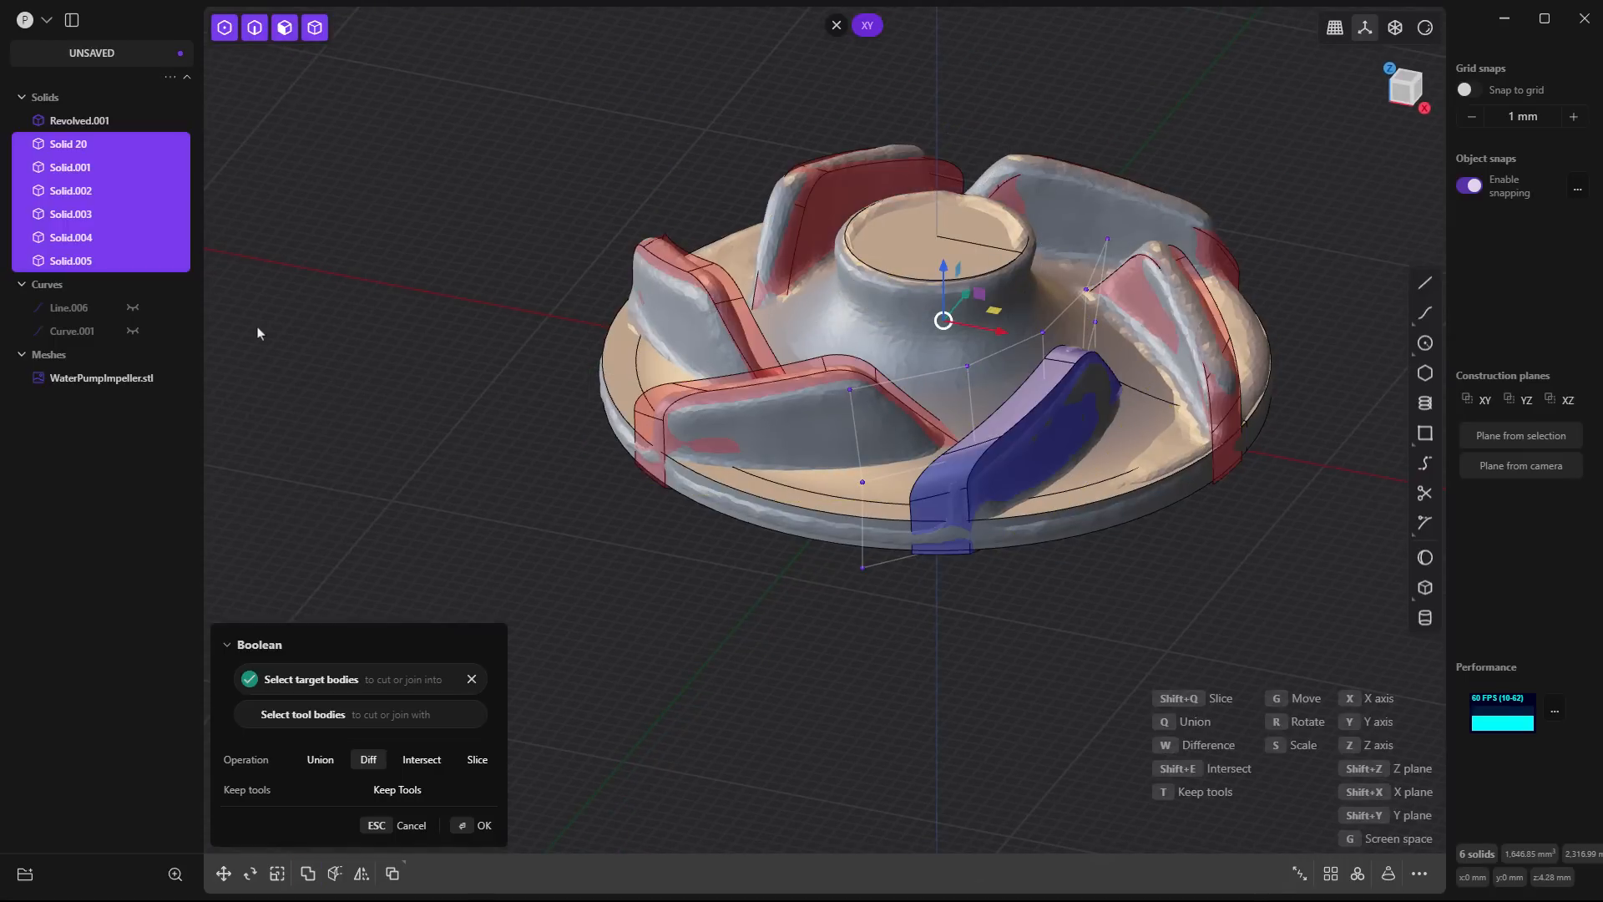
key(q)
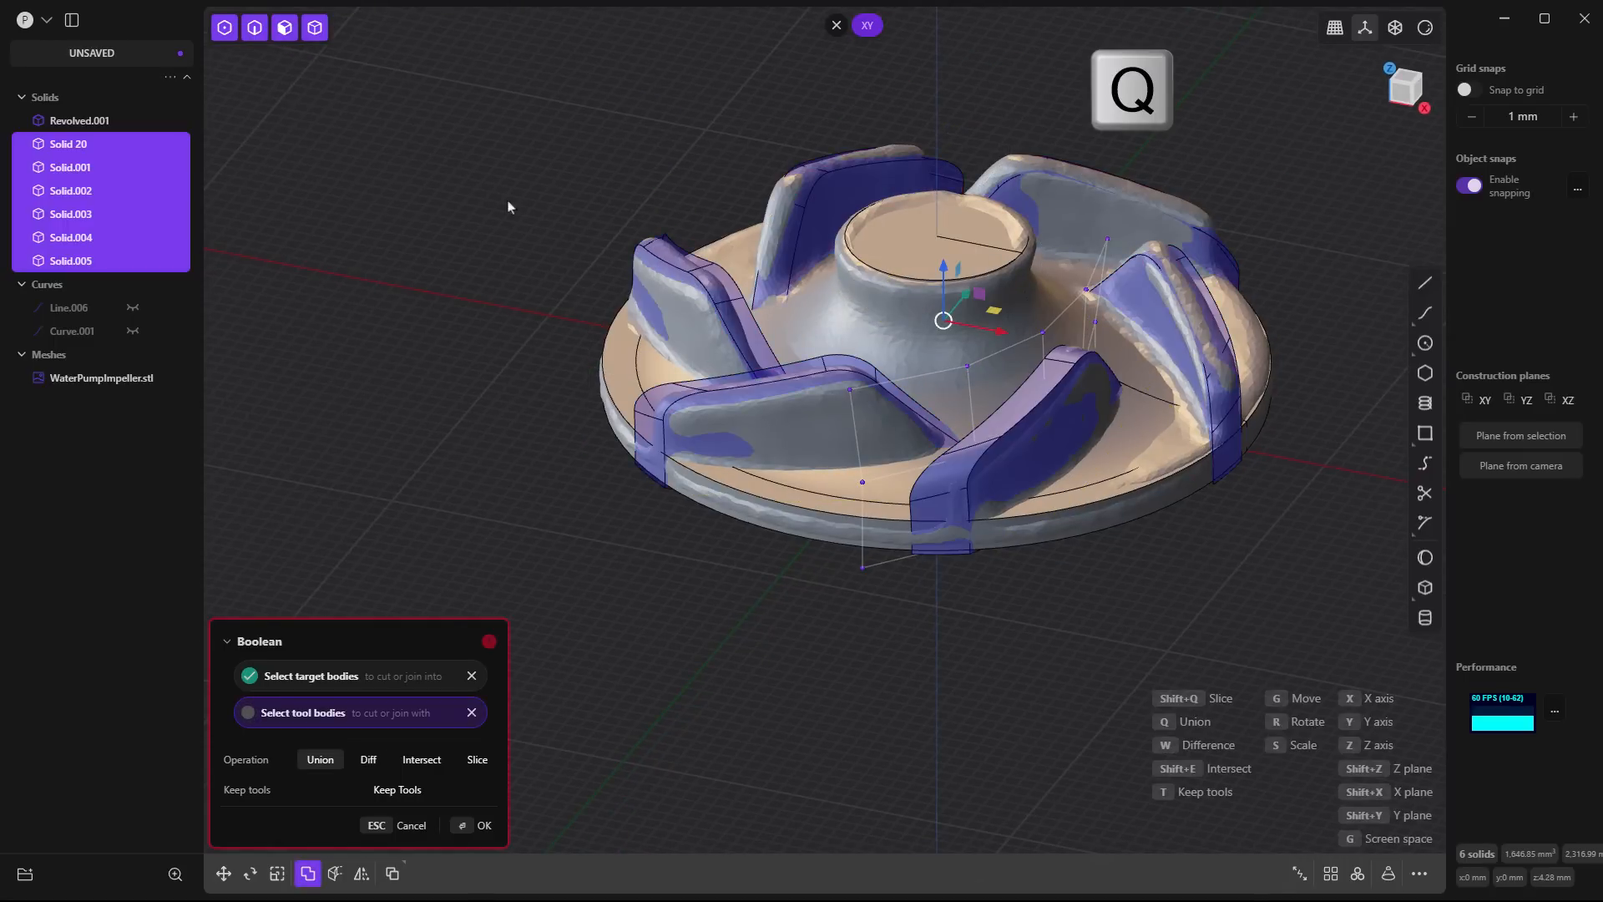
key(Caps_Lock)
key(Caps_Lock)
click(912, 242)
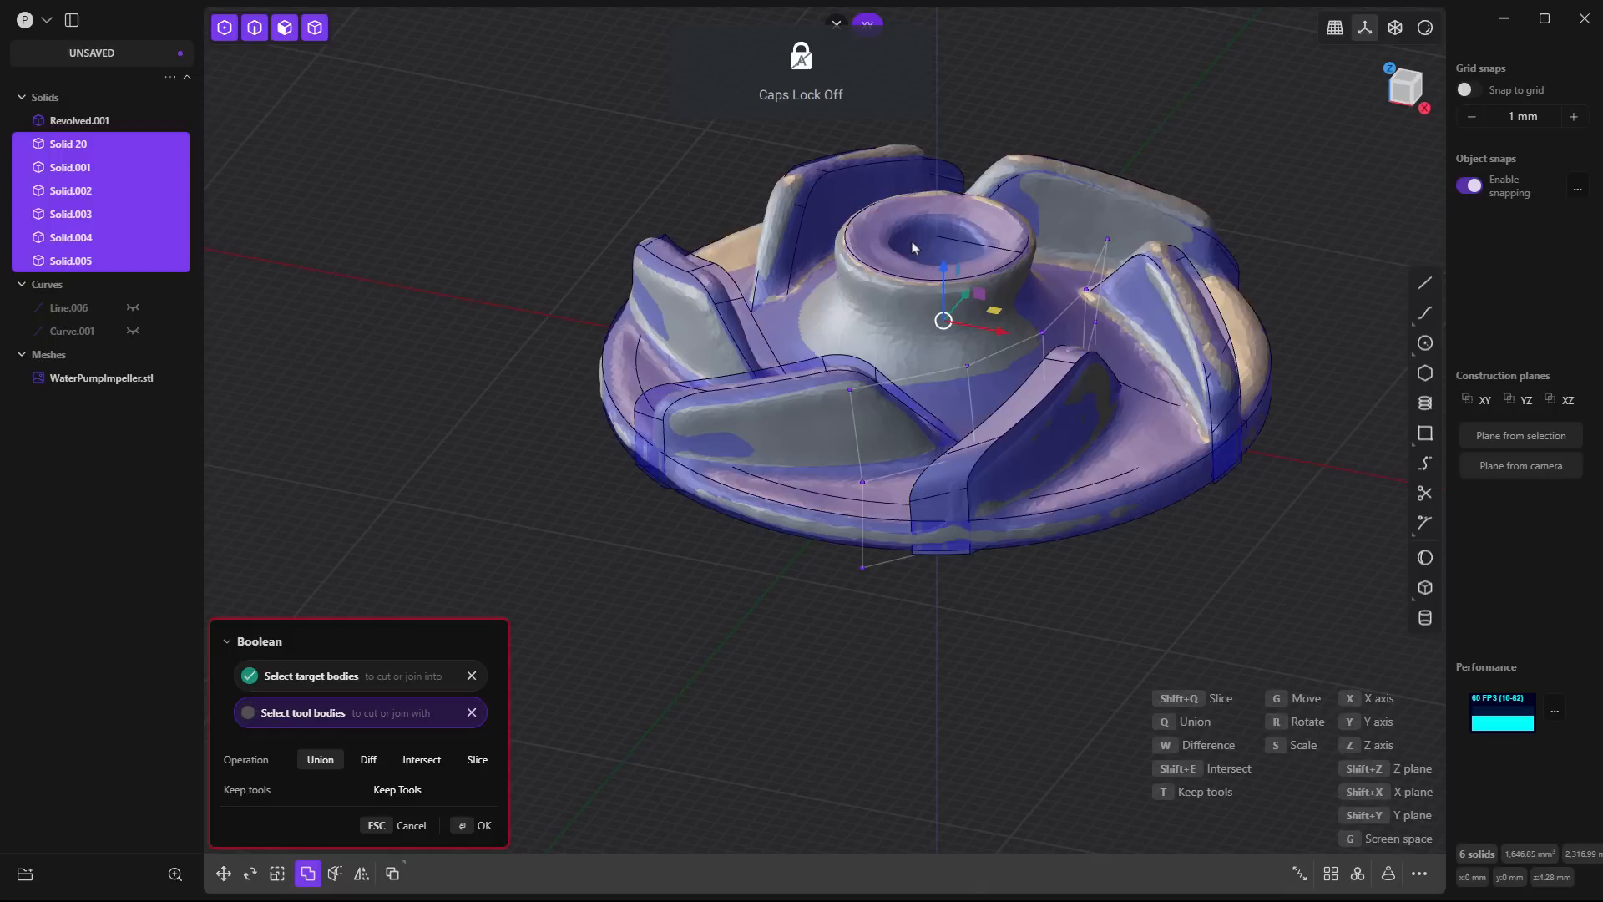
key(Return)
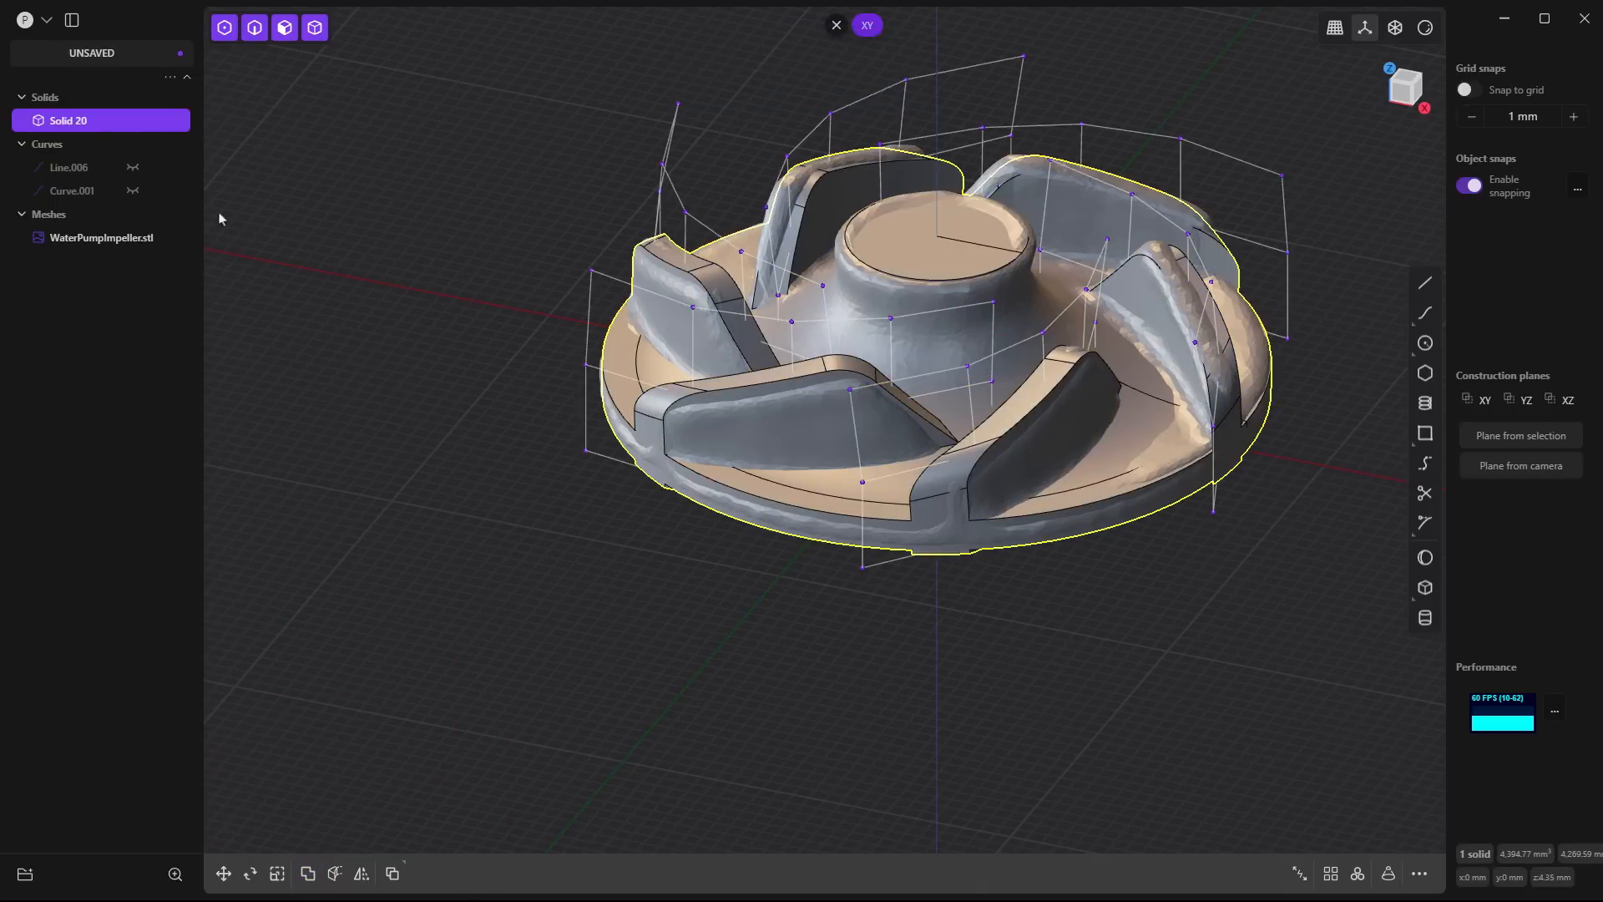
- Hide the scan mesh and the blades' control hulls, and inspect the blade ends protruding beneath the base
click(135, 241)
click(367, 473)
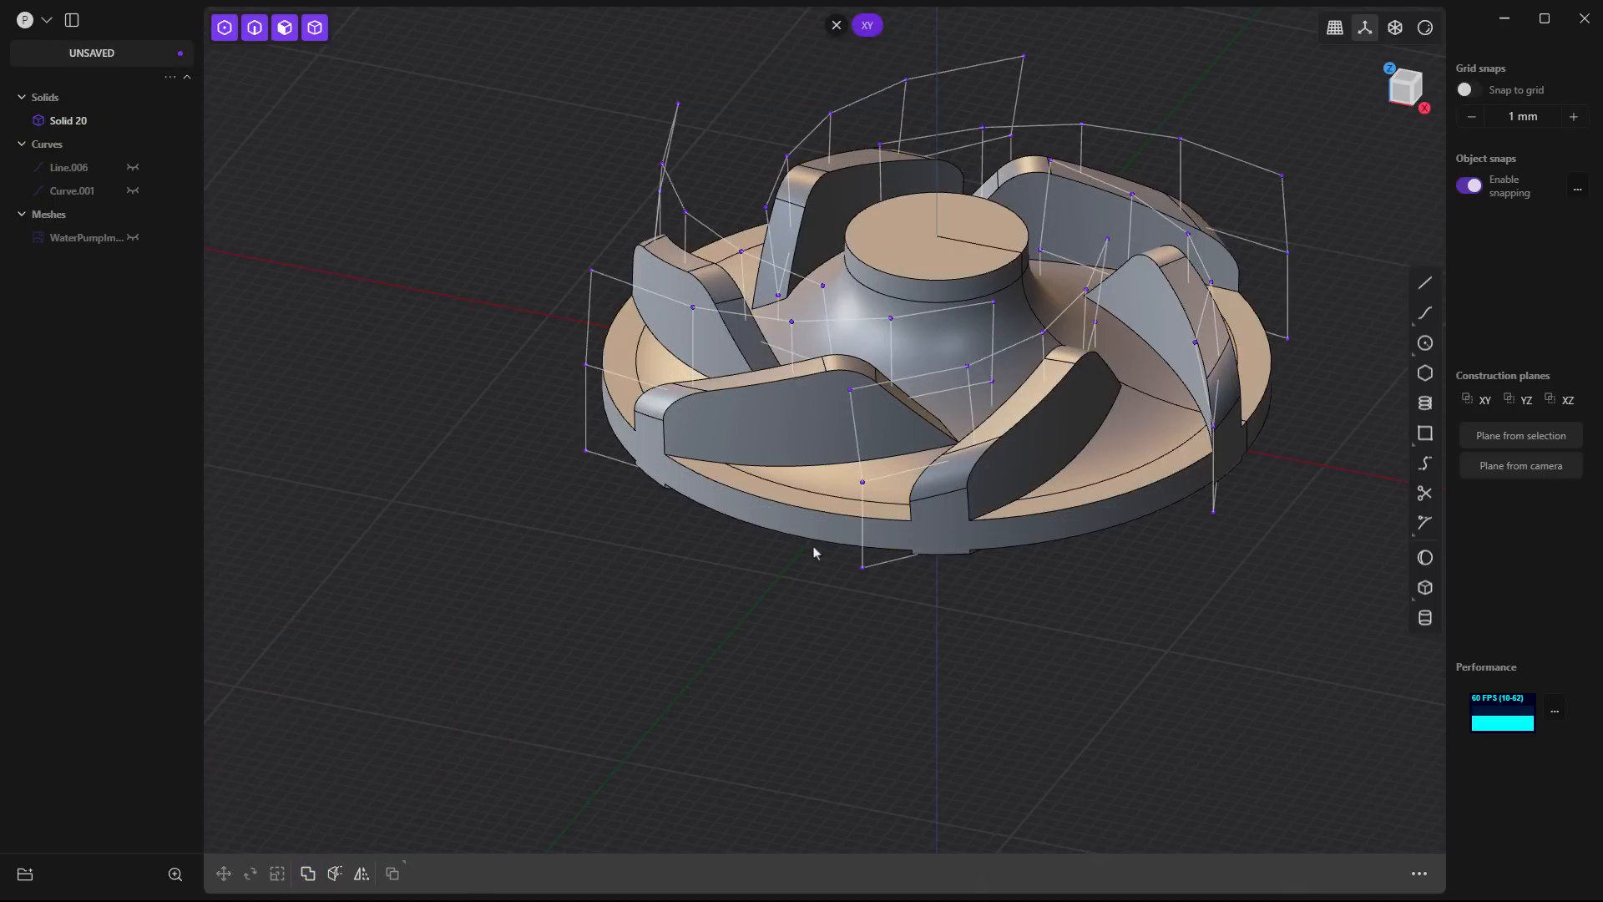
middle_drag(815, 549, 815, 549)
text(ftoggle h)
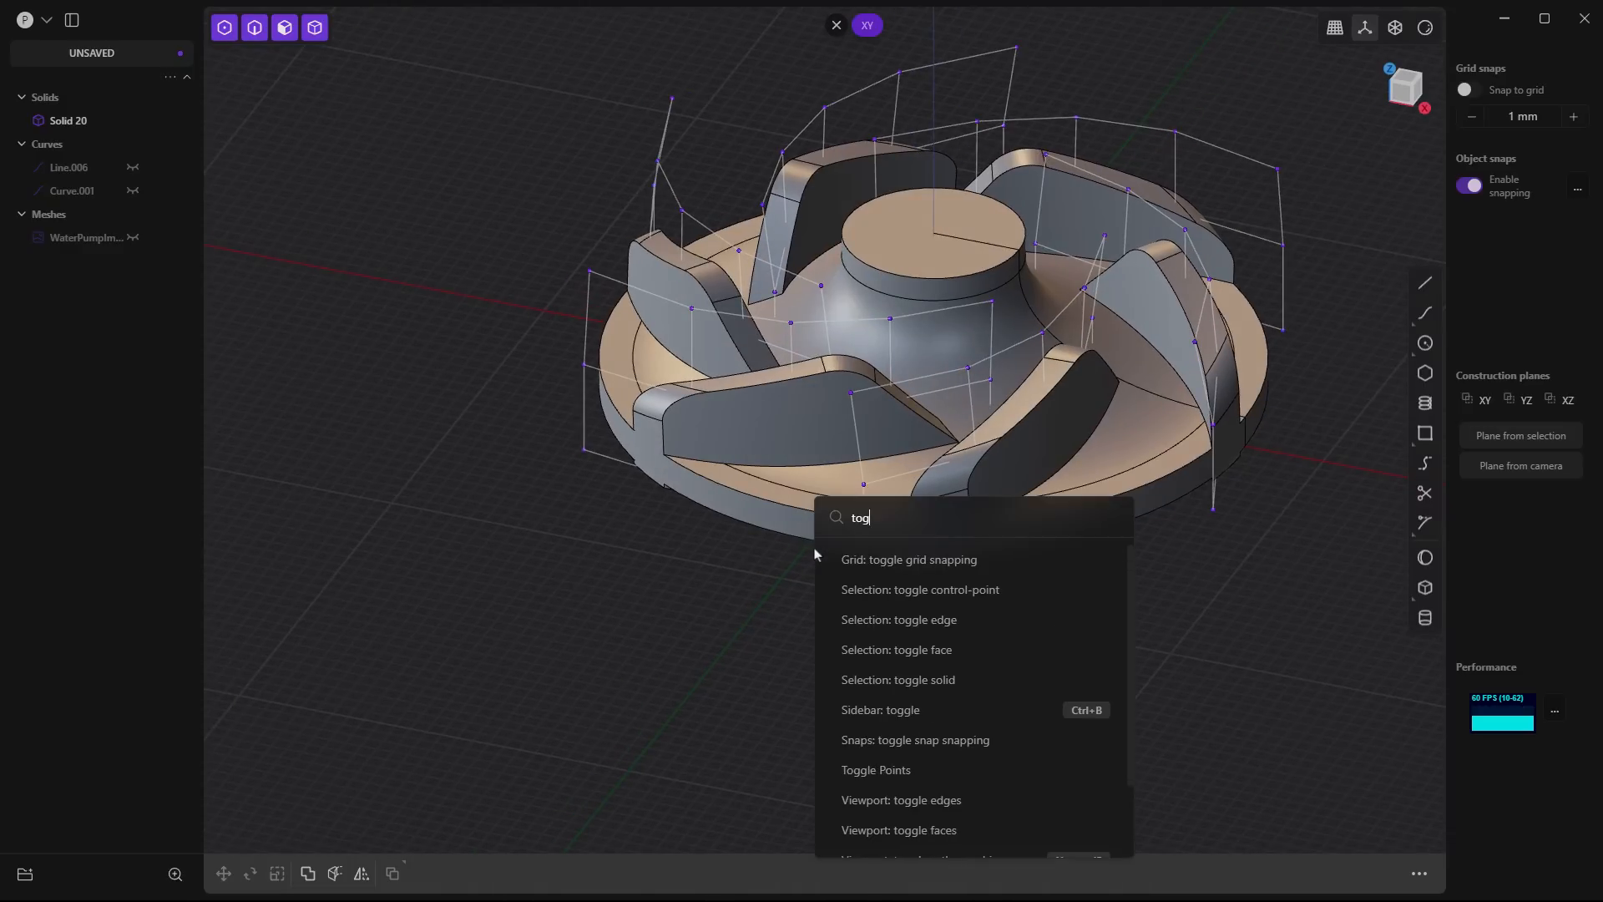
key(Return)
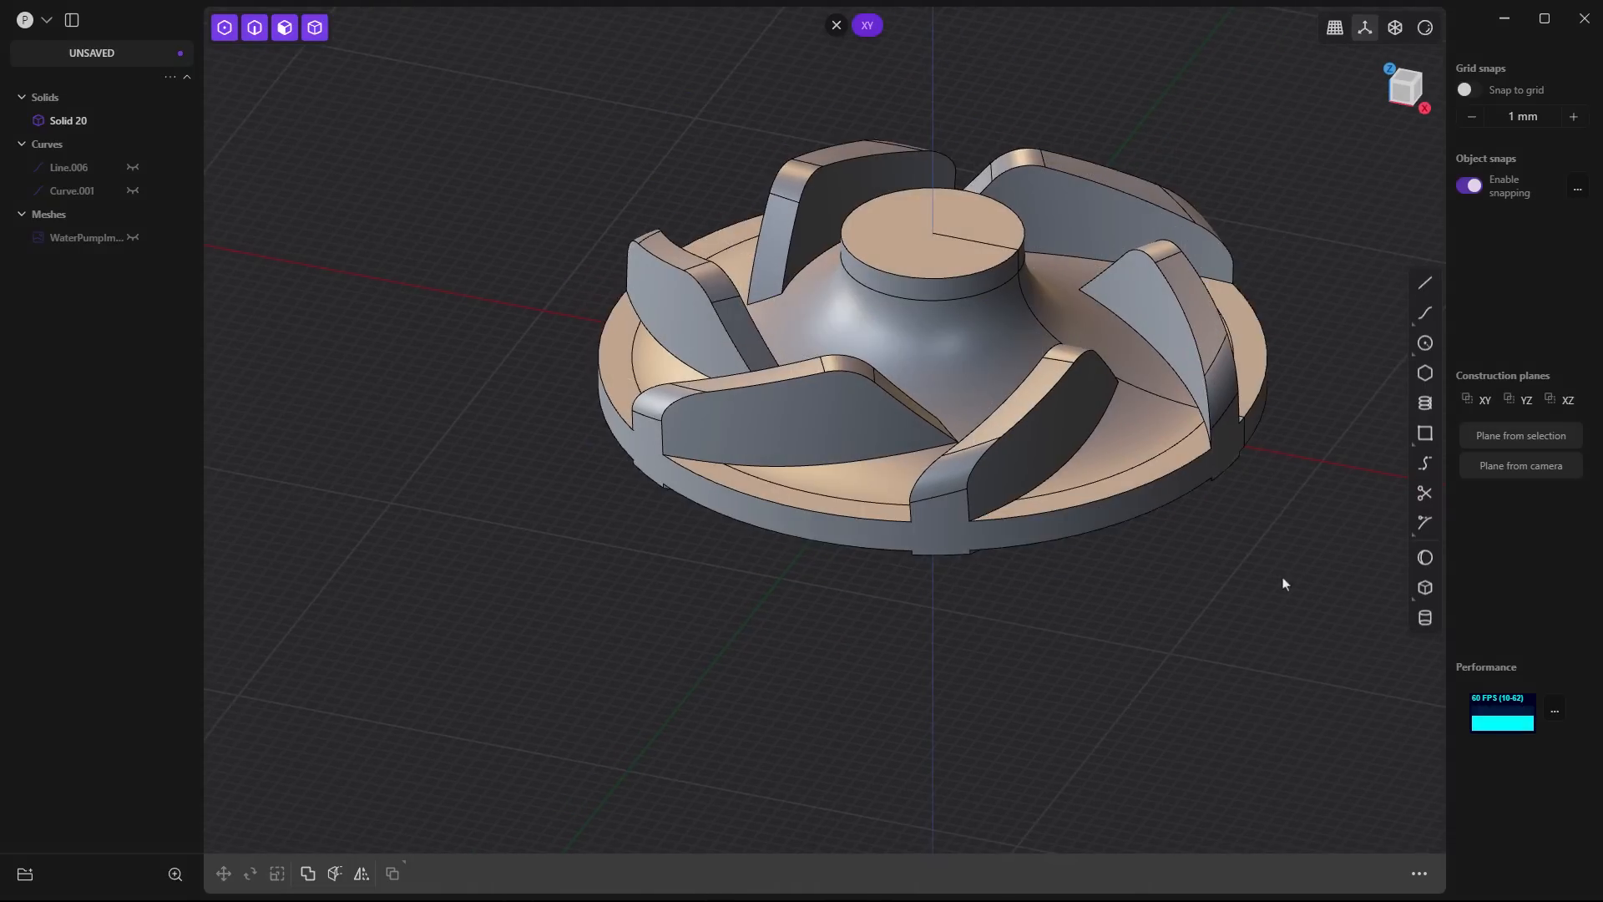
shift+middle_drag(1284, 580, 1063, 655)
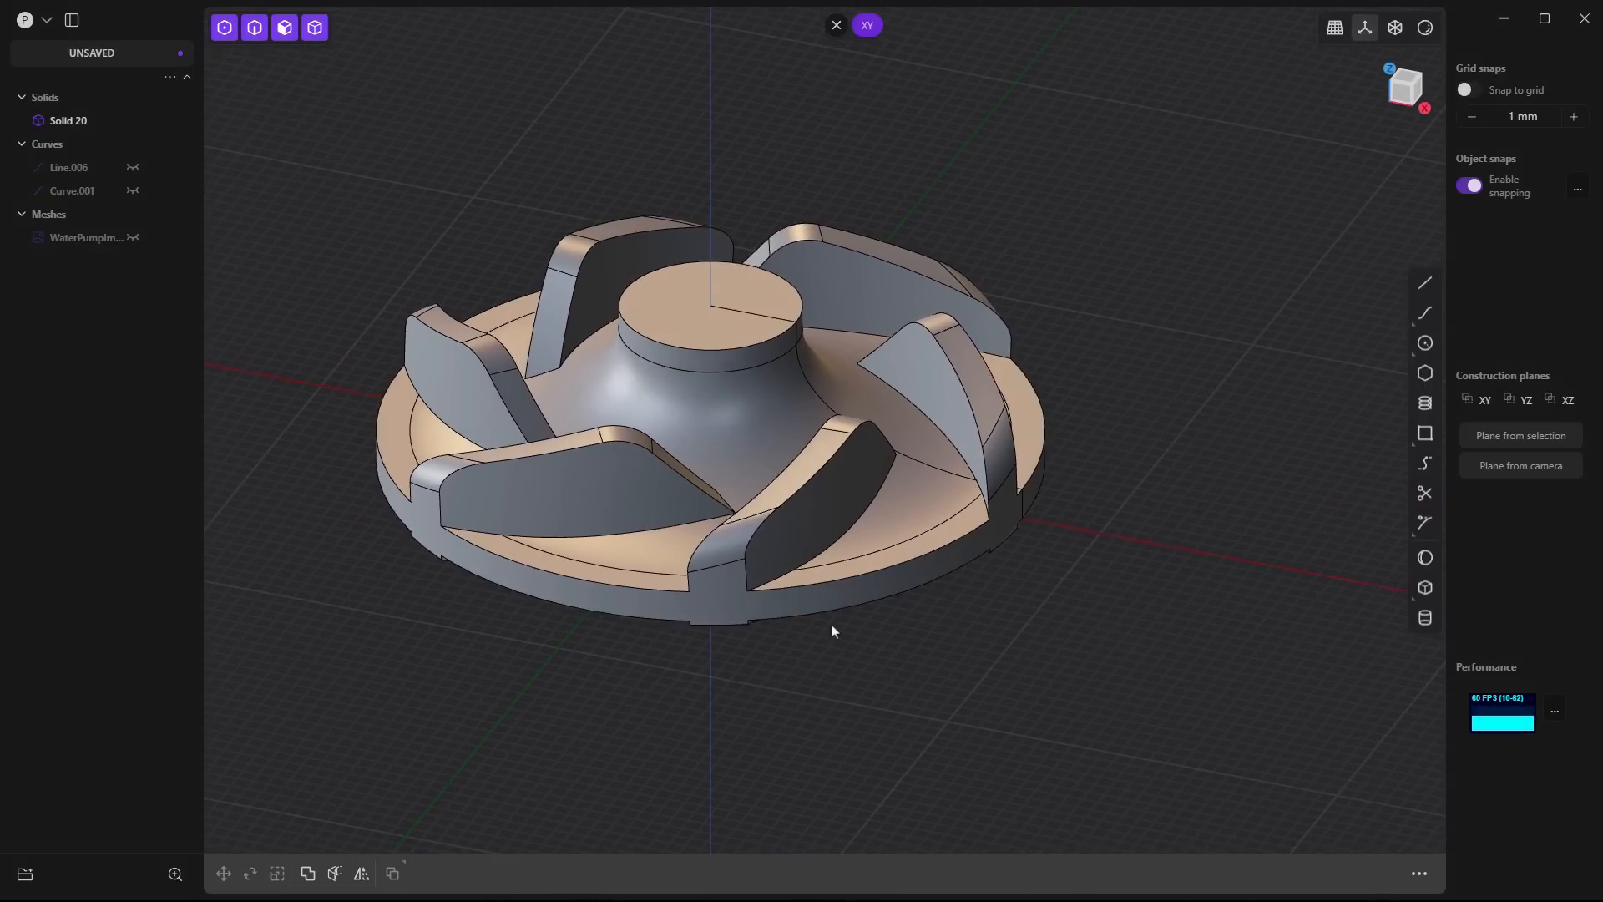
middle_drag(830, 630, 875, 664)
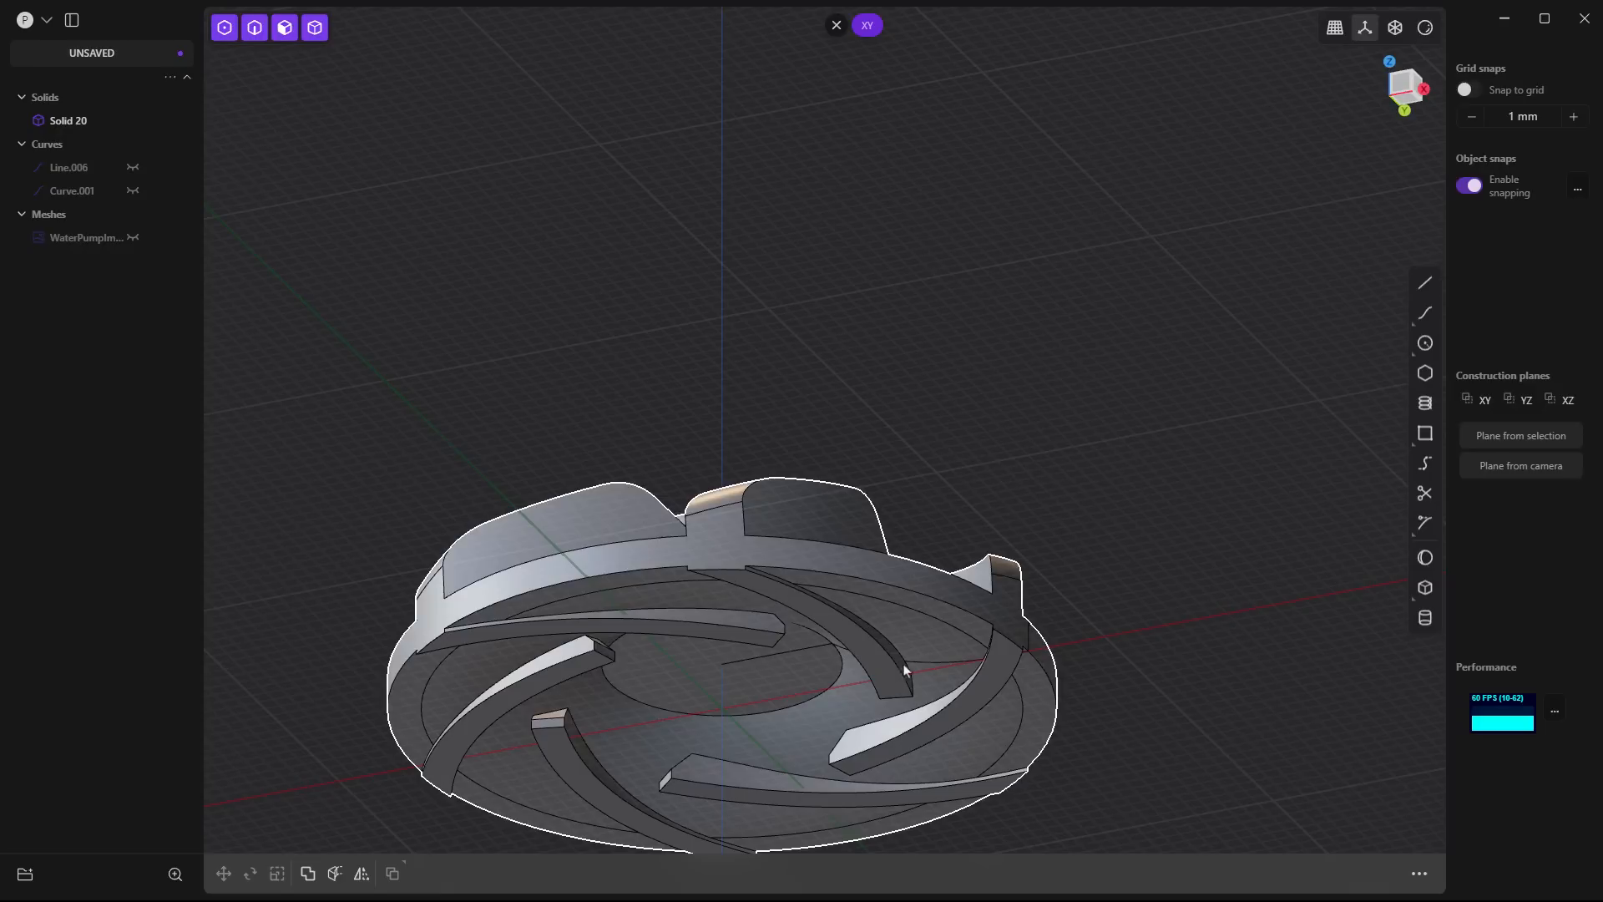
click(131, 169)
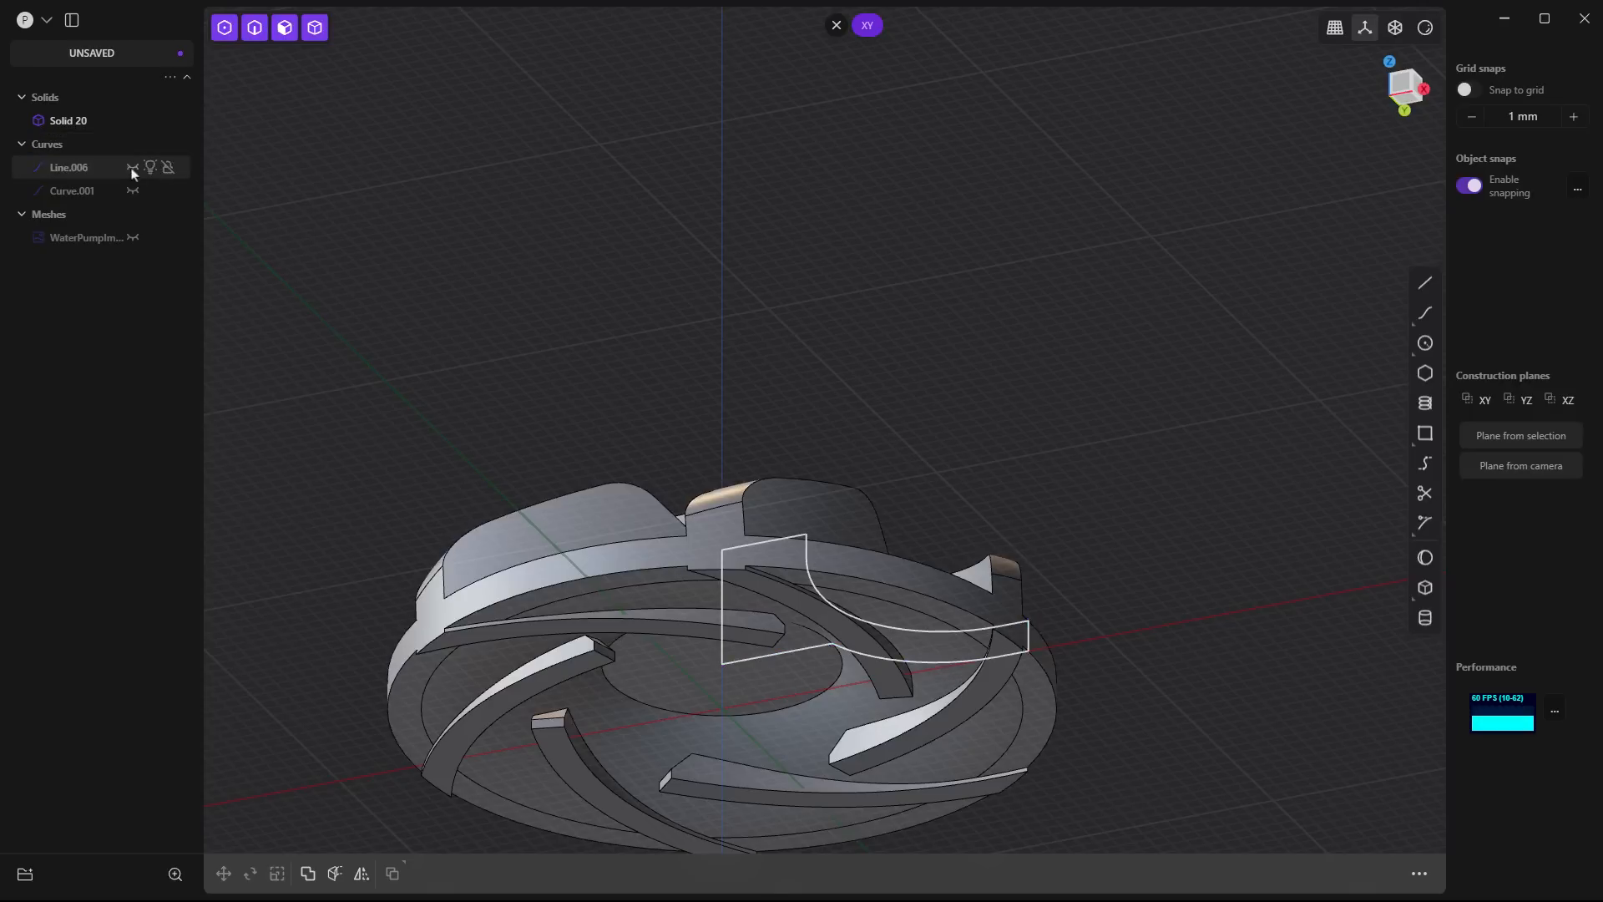
click(131, 167)
- Select the side, bottom and end faces of one blade's part protruding beneath the base and delete them
scroll(820, 720, up, 3)
double_click(867, 746)
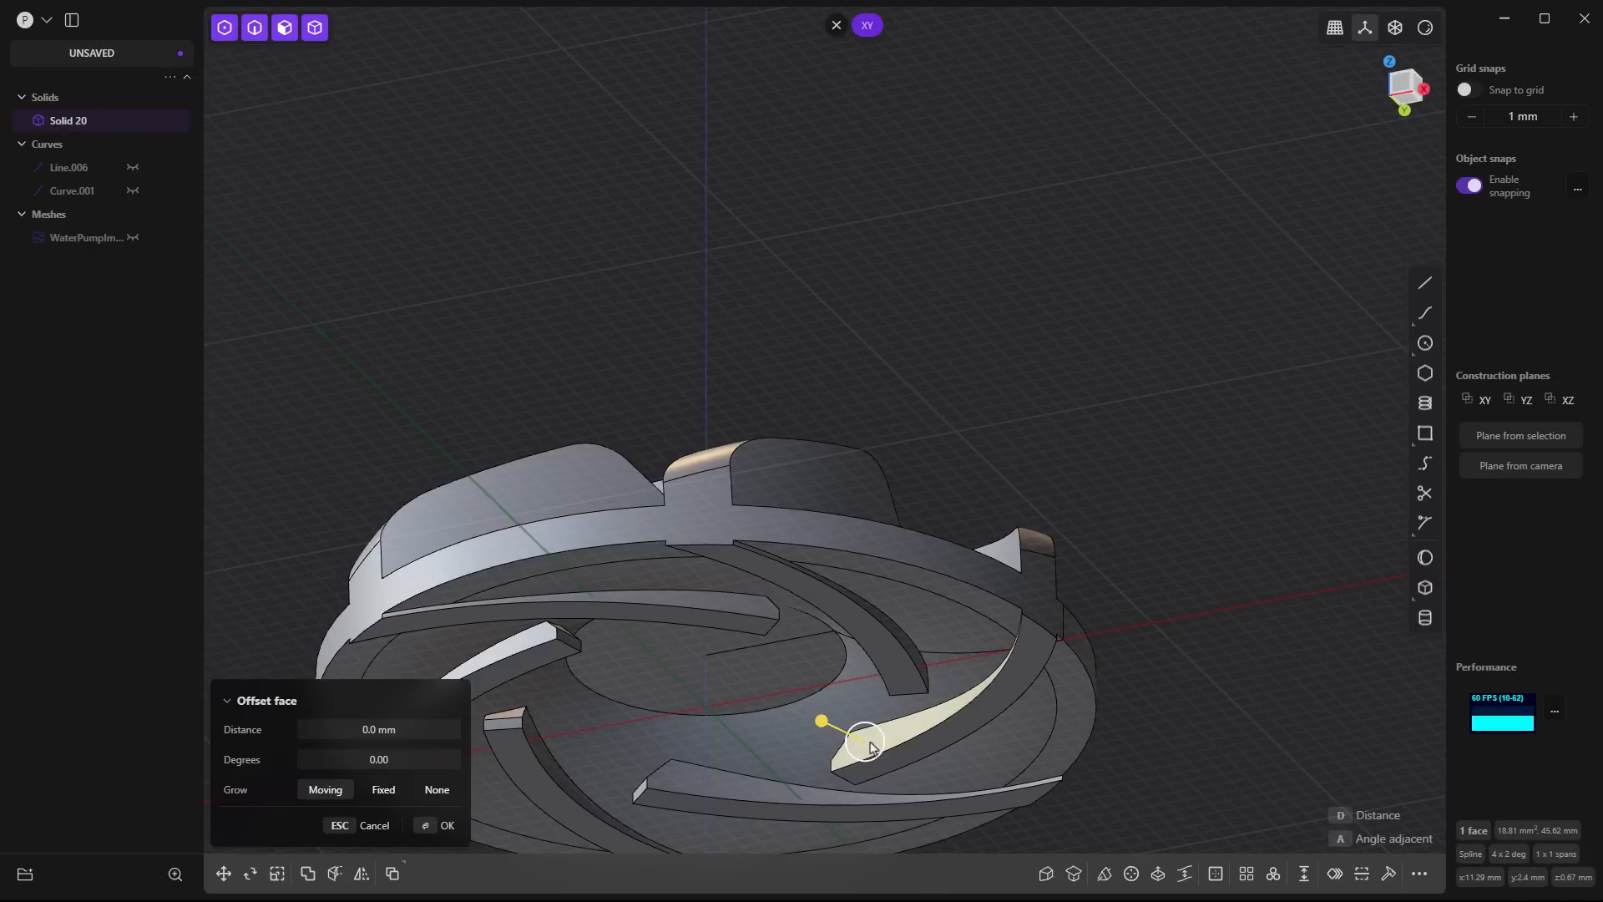
key(Escape)
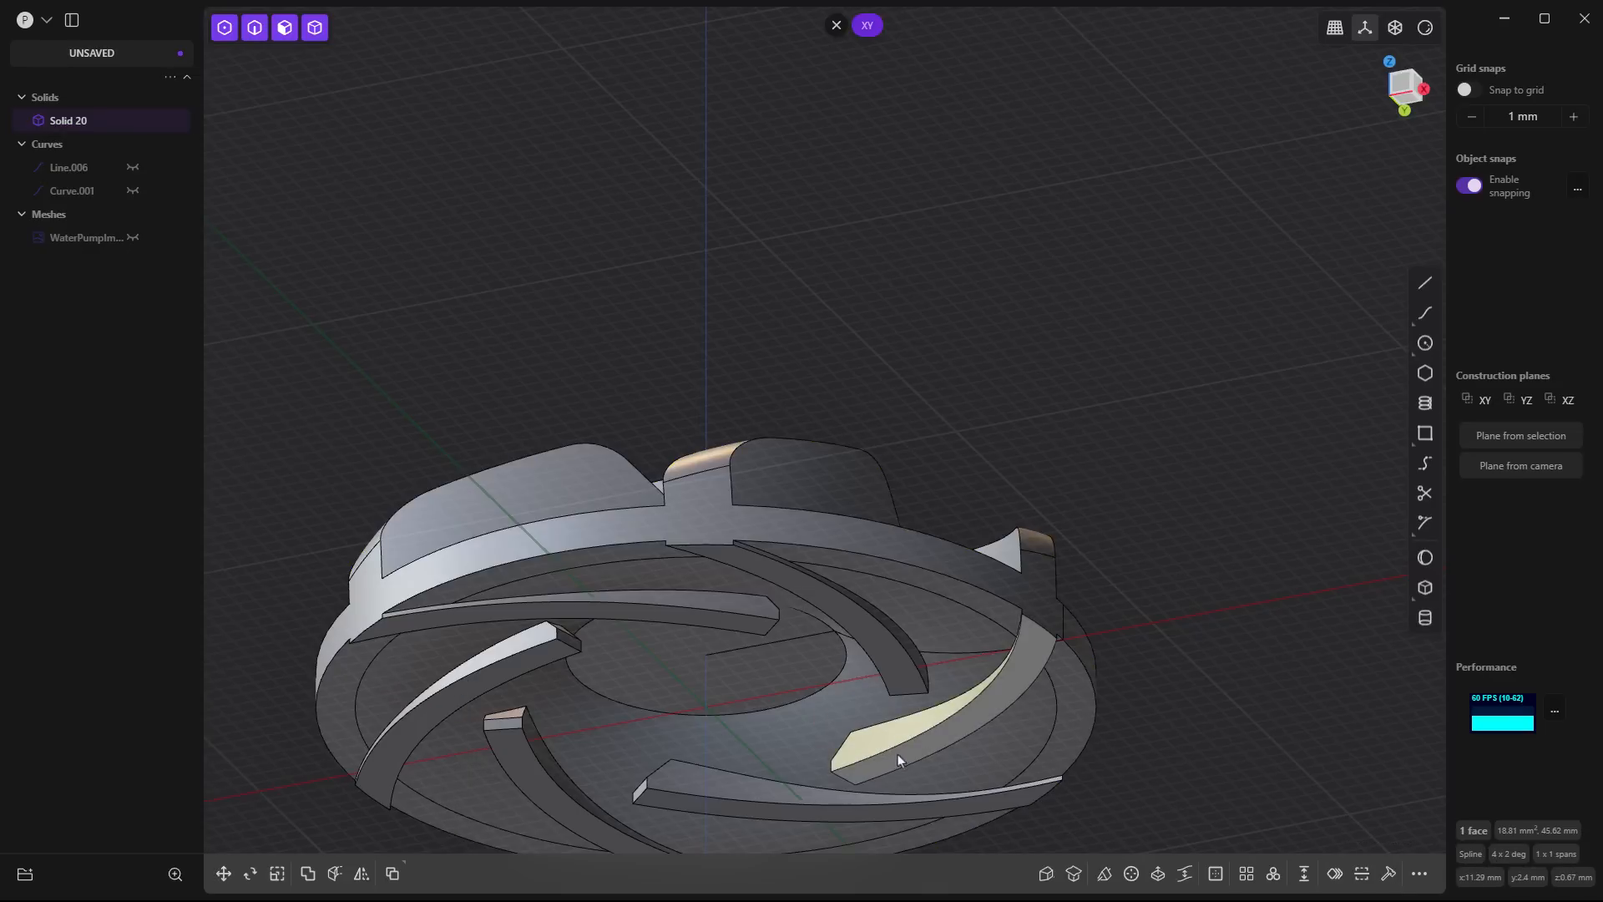
shift+double_click(899, 755)
key(Escape)
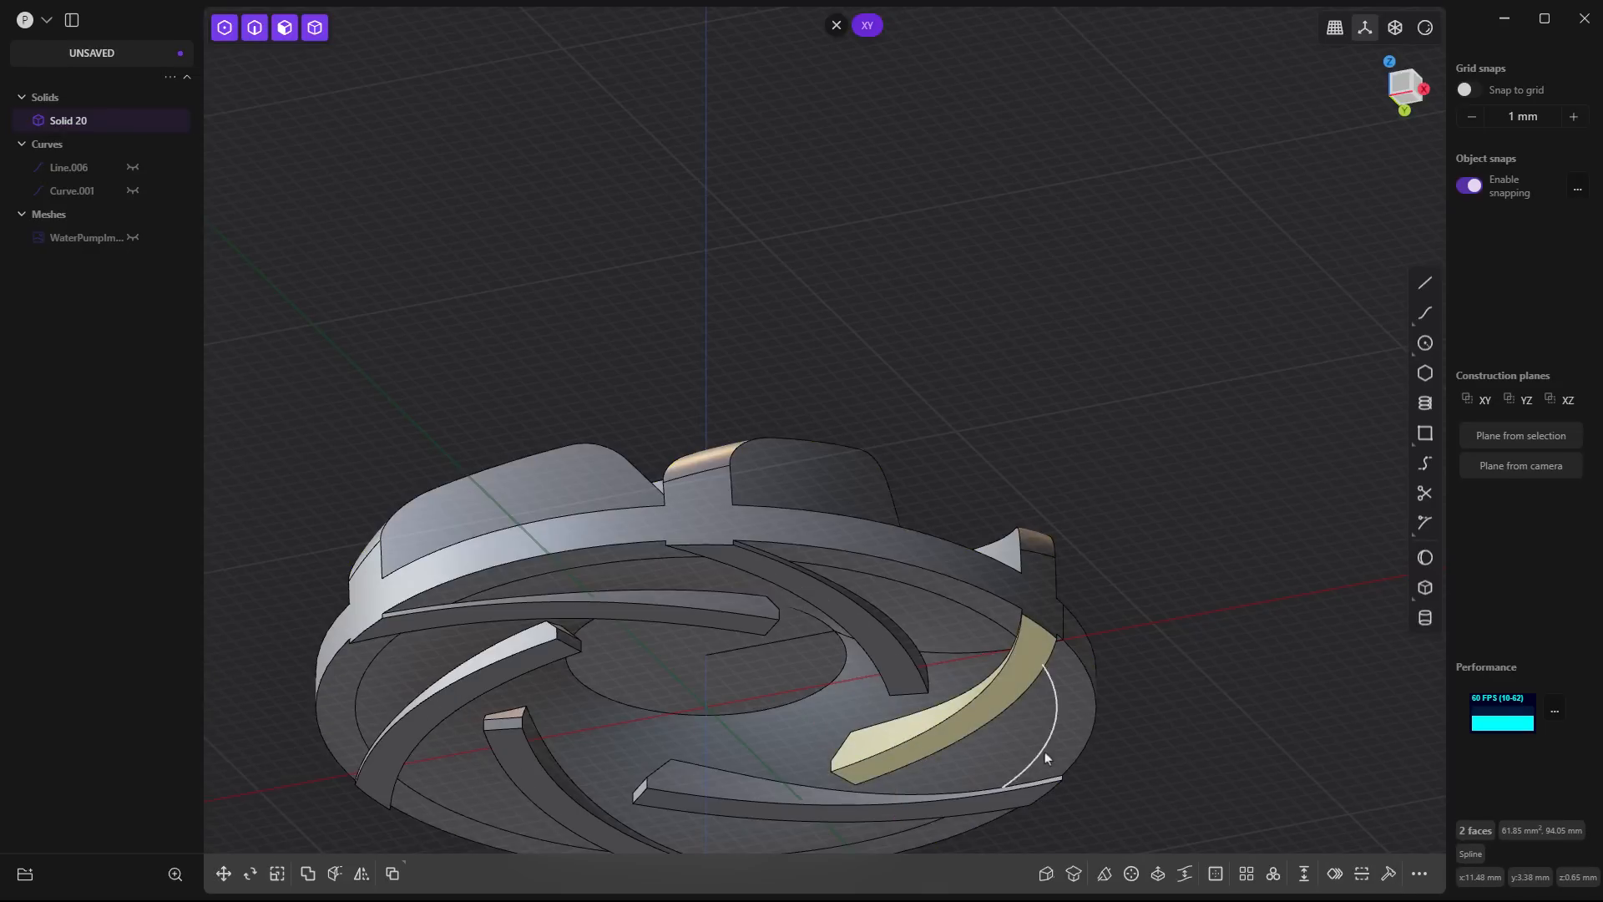
middle_drag(1024, 710, 1050, 573)
shift+click(1049, 568)
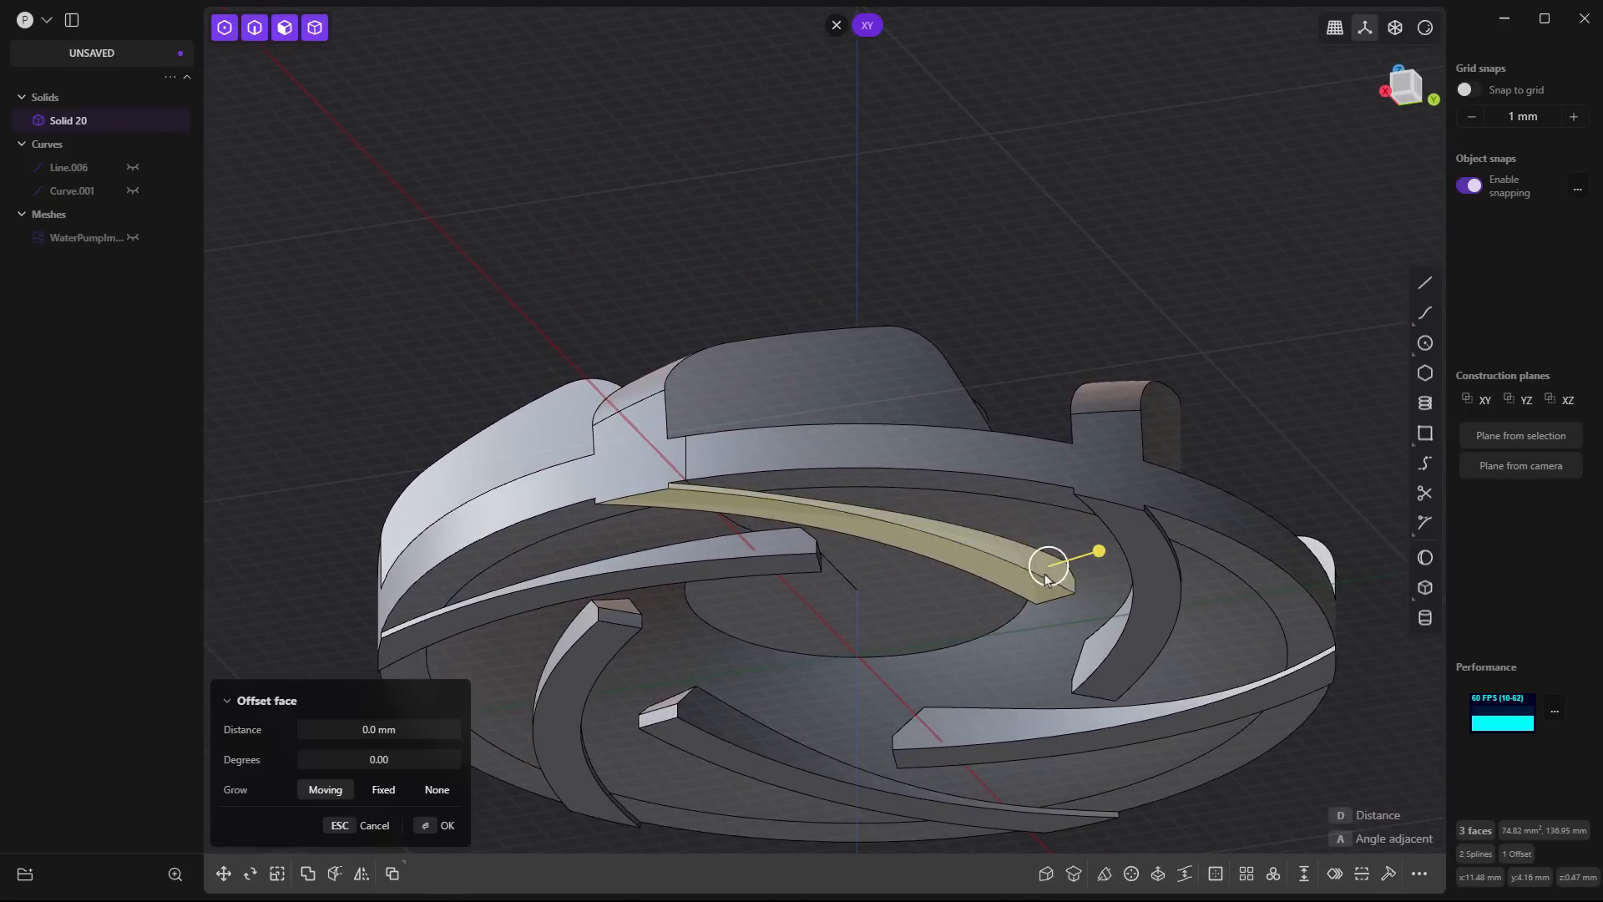
key(Escape)
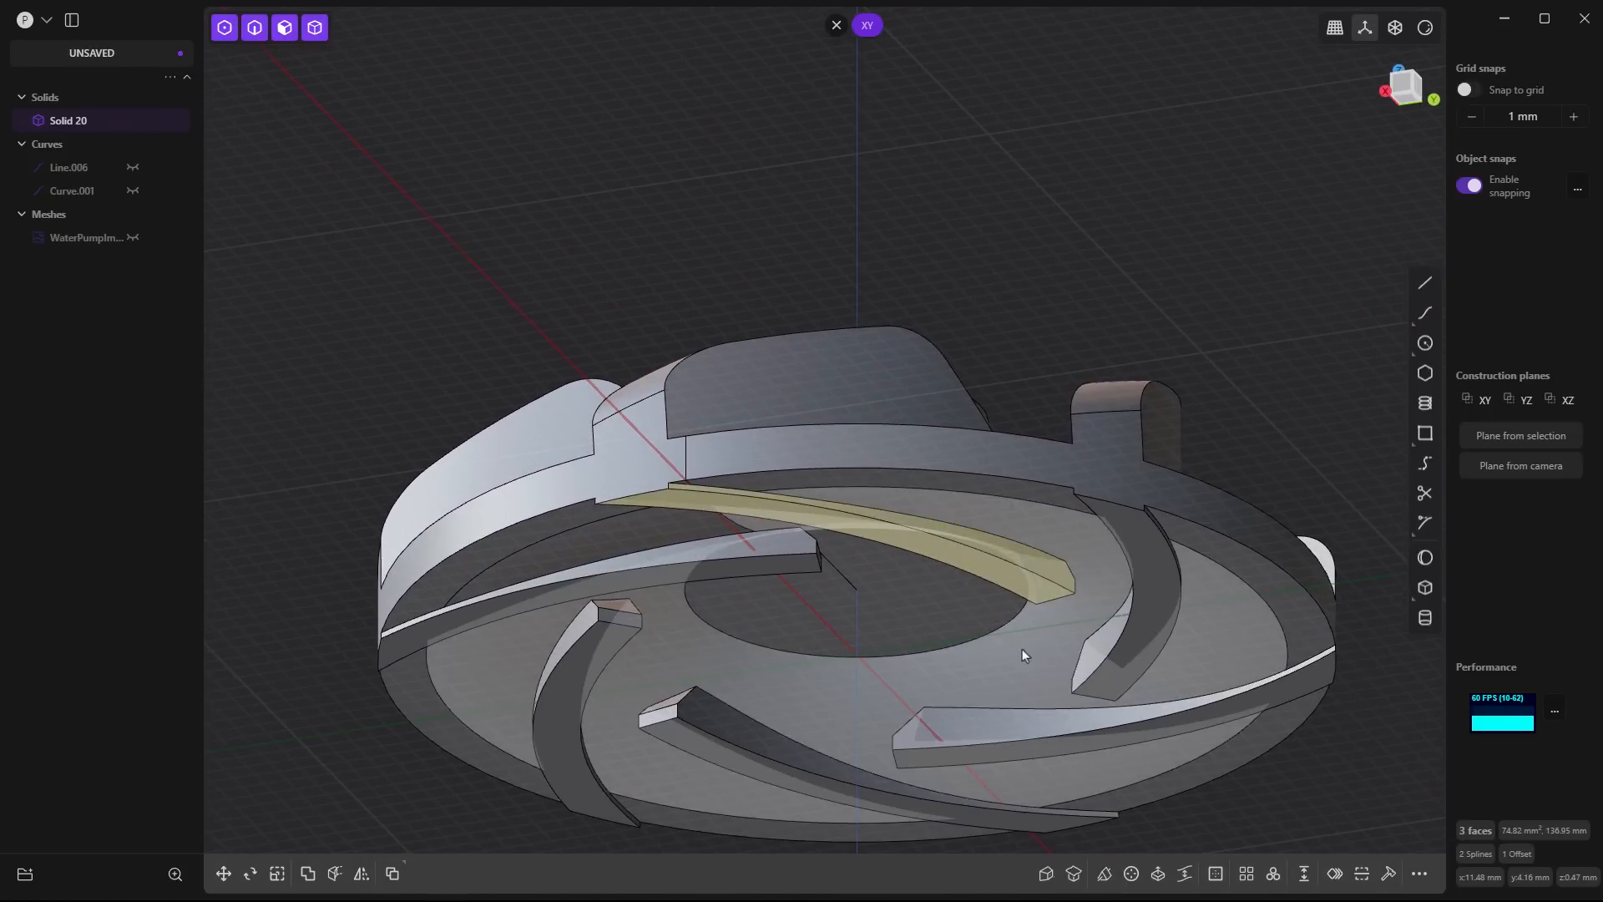
middle_drag(1023, 655, 960, 724)
scroll(960, 724, up, 5)
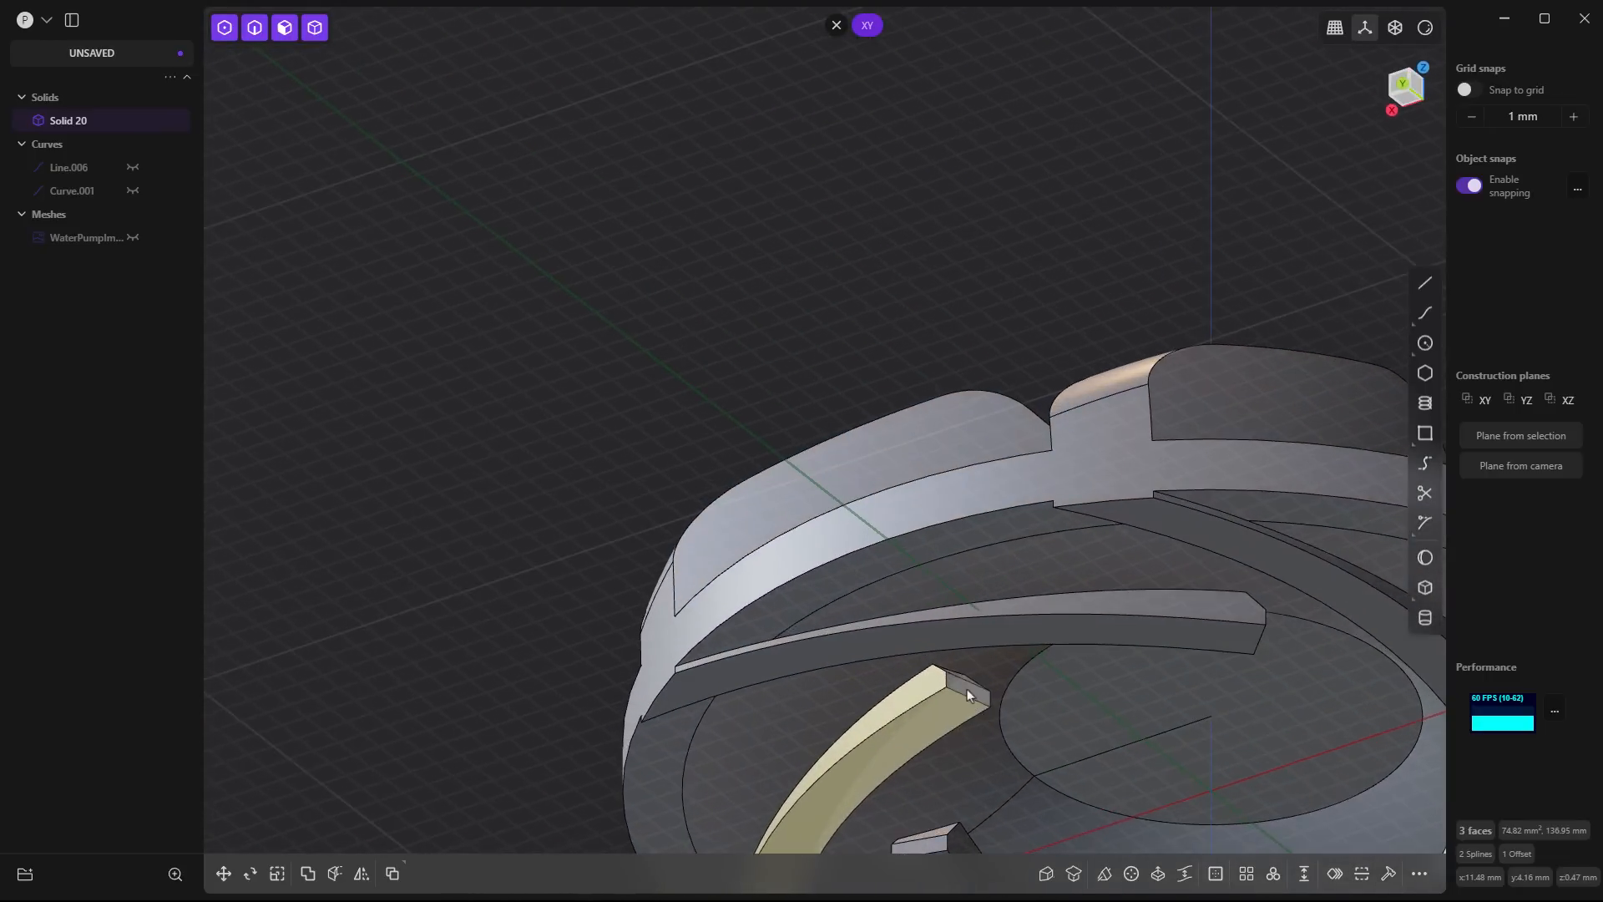
shift+click(969, 678)
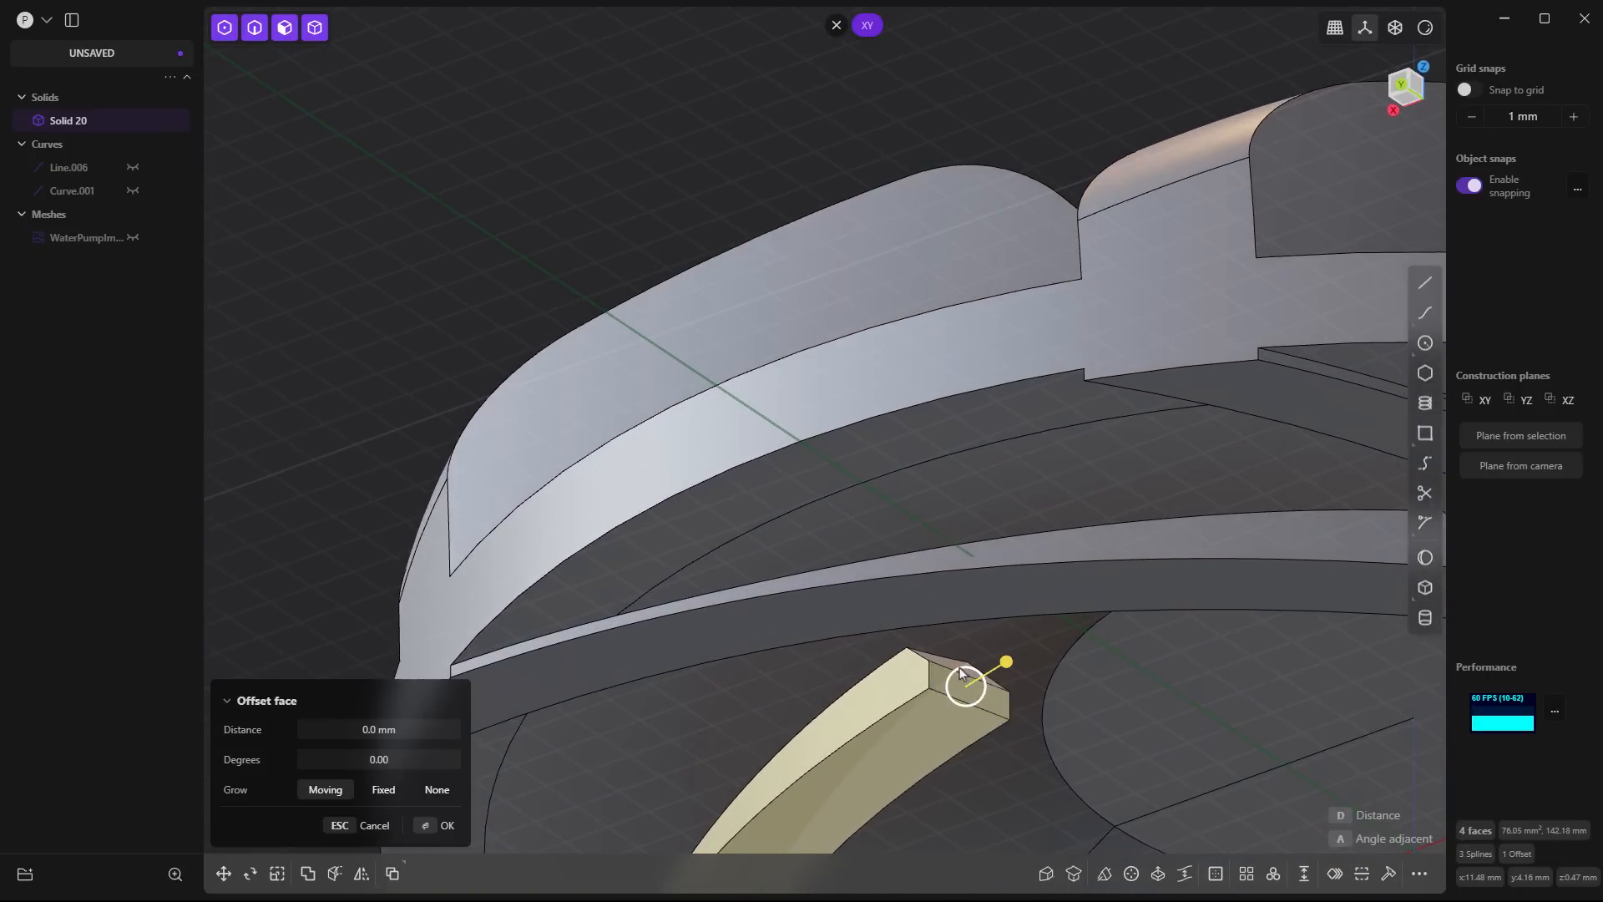
scroll(959, 668, up, 4)
shift+click(959, 666)
scroll(960, 668, down, 10)
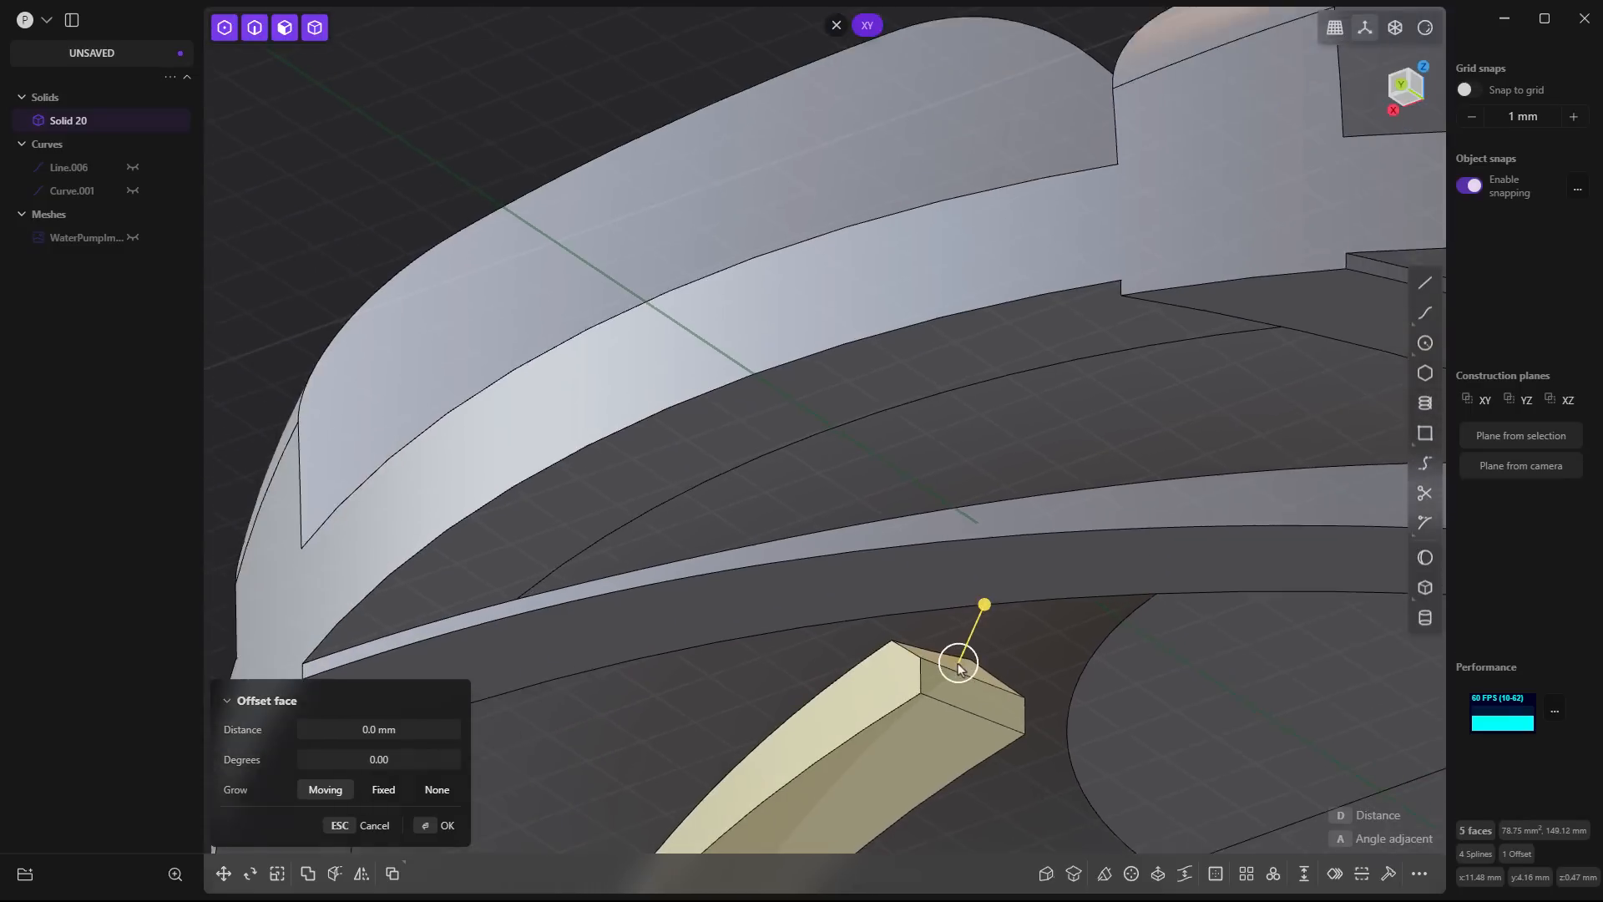
key(Escape)
scroll(910, 502, down, 2)
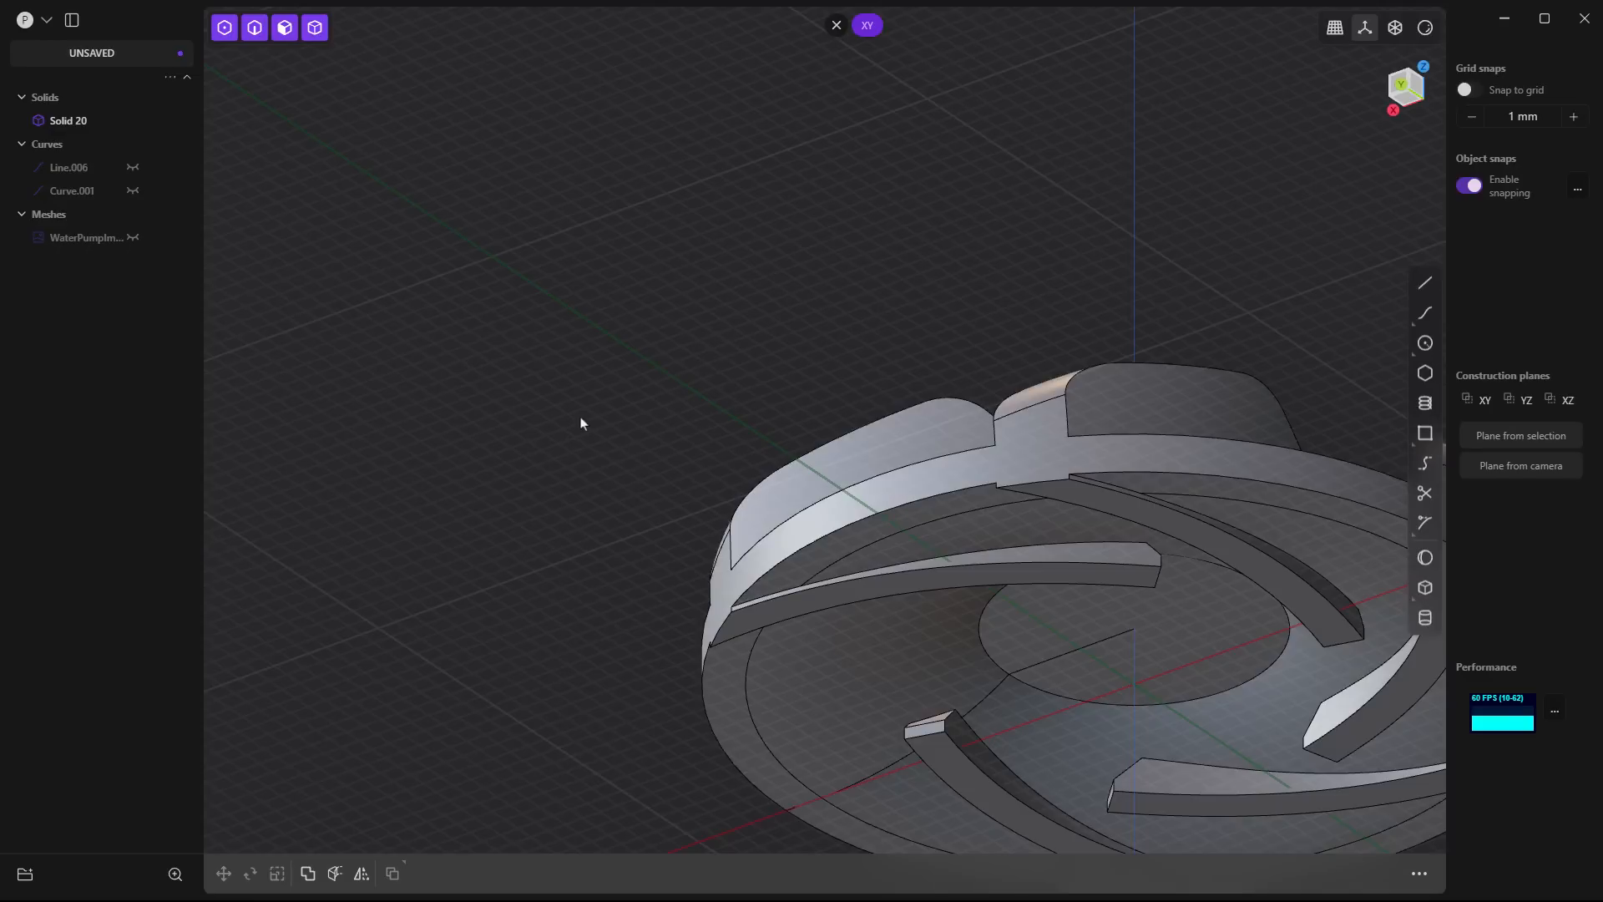
- Undo back to the single blade before the radial array, and hide the scan mesh
key(ctrl+z)
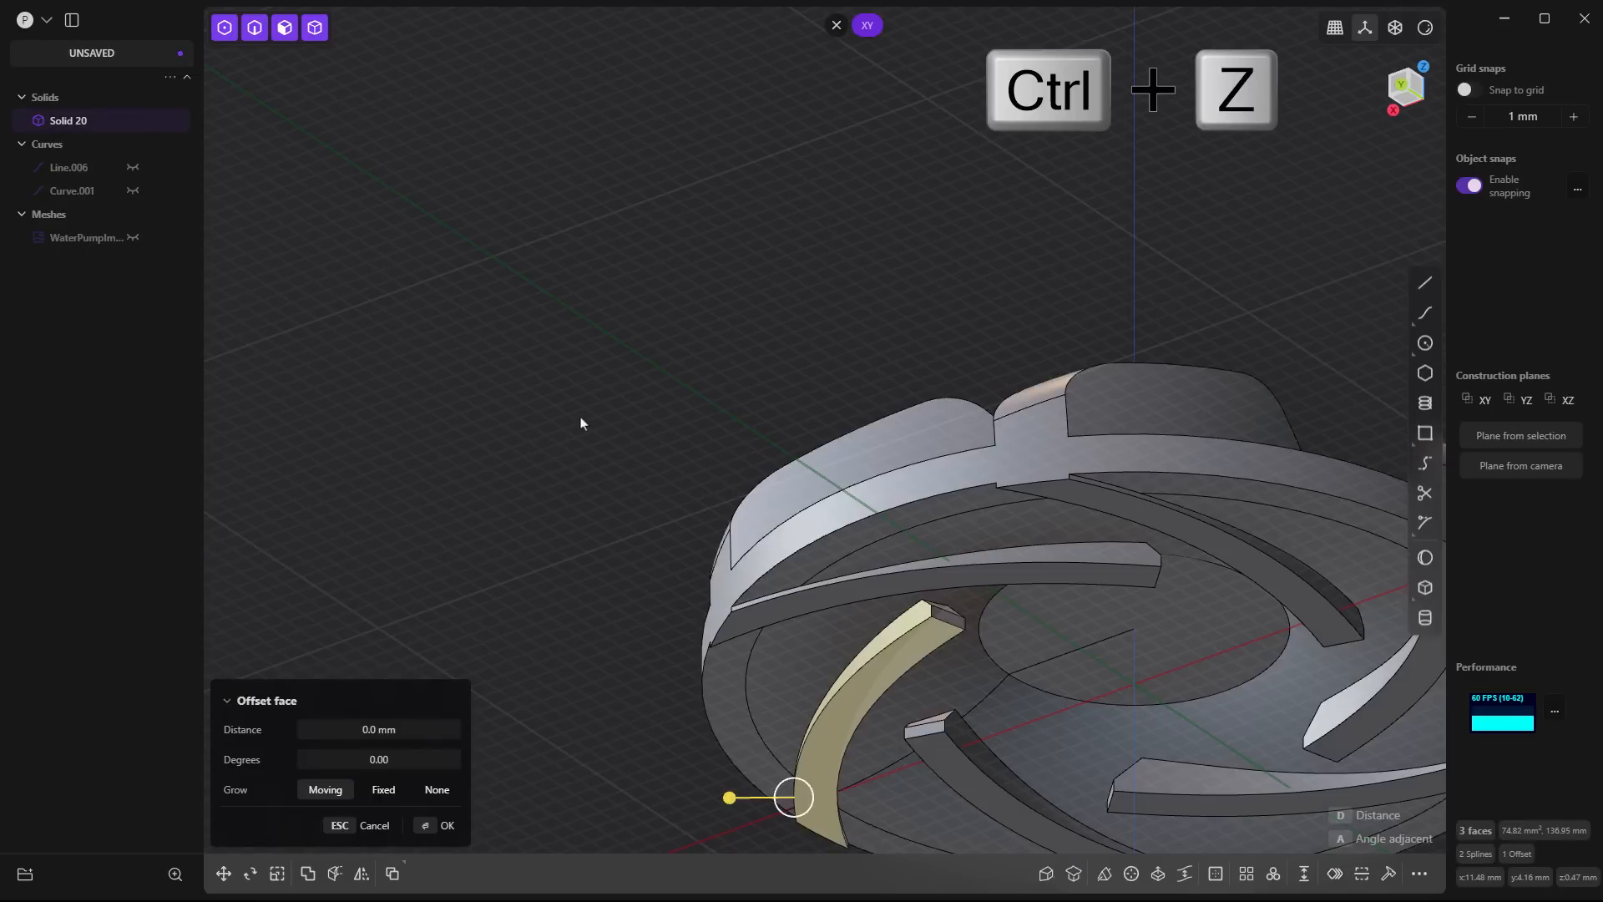
key(ctrl+z)
key(ctrl+z)
key(ctrl+z)
key(ctrl+z)
key(ctrl+z)
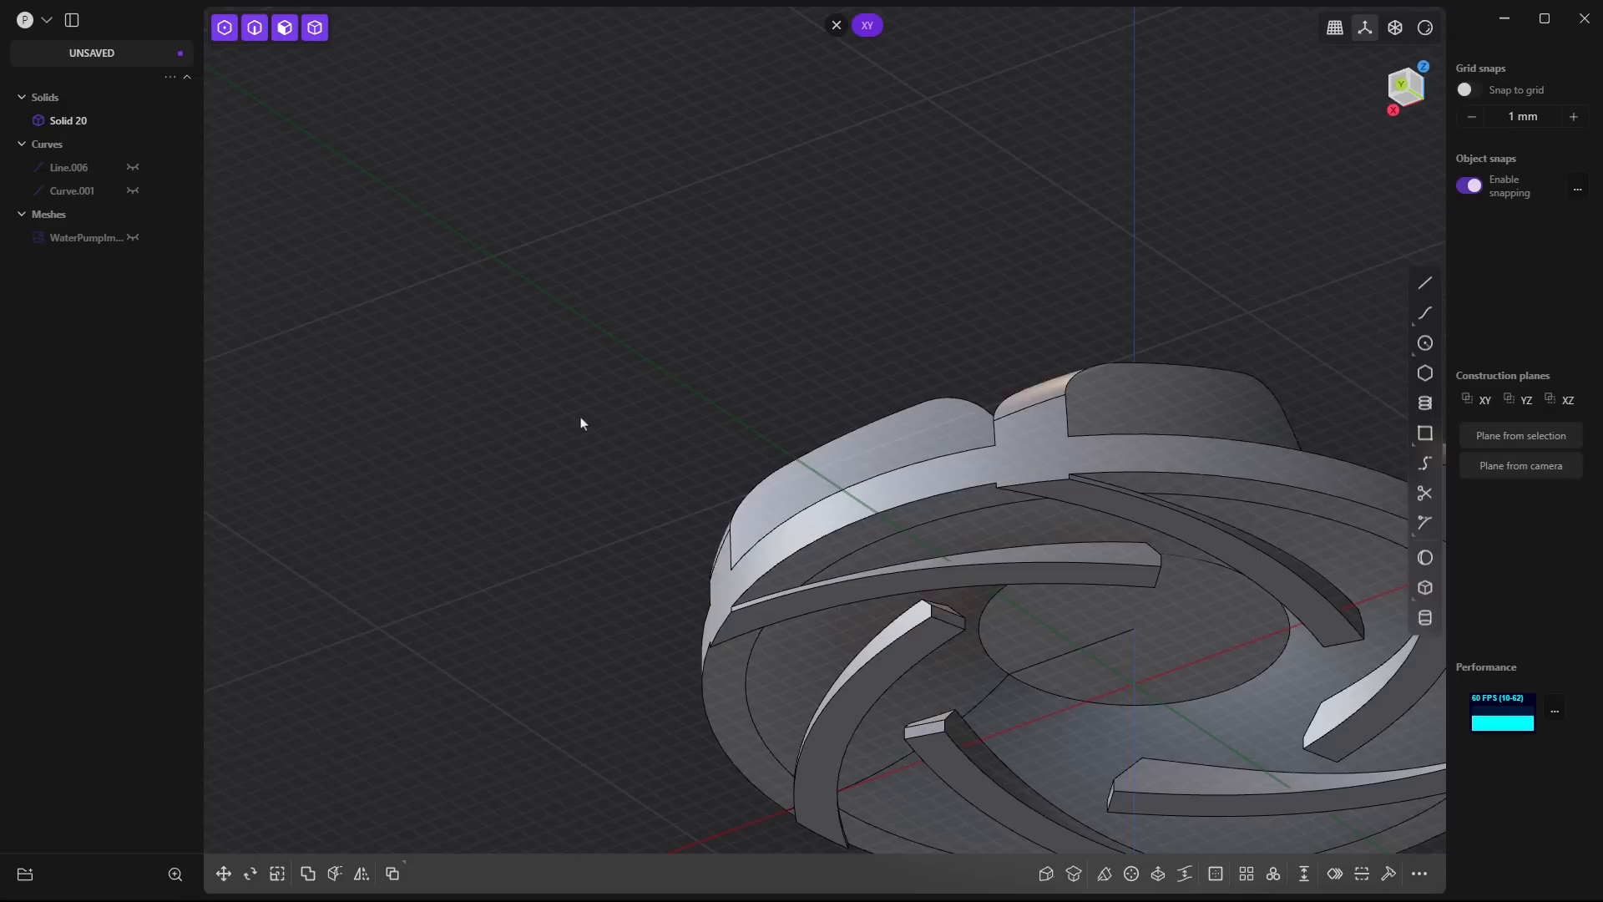
key(ctrl+z)
key(ctrl+z)
key(ctrl+z)
key(ctrl+z)
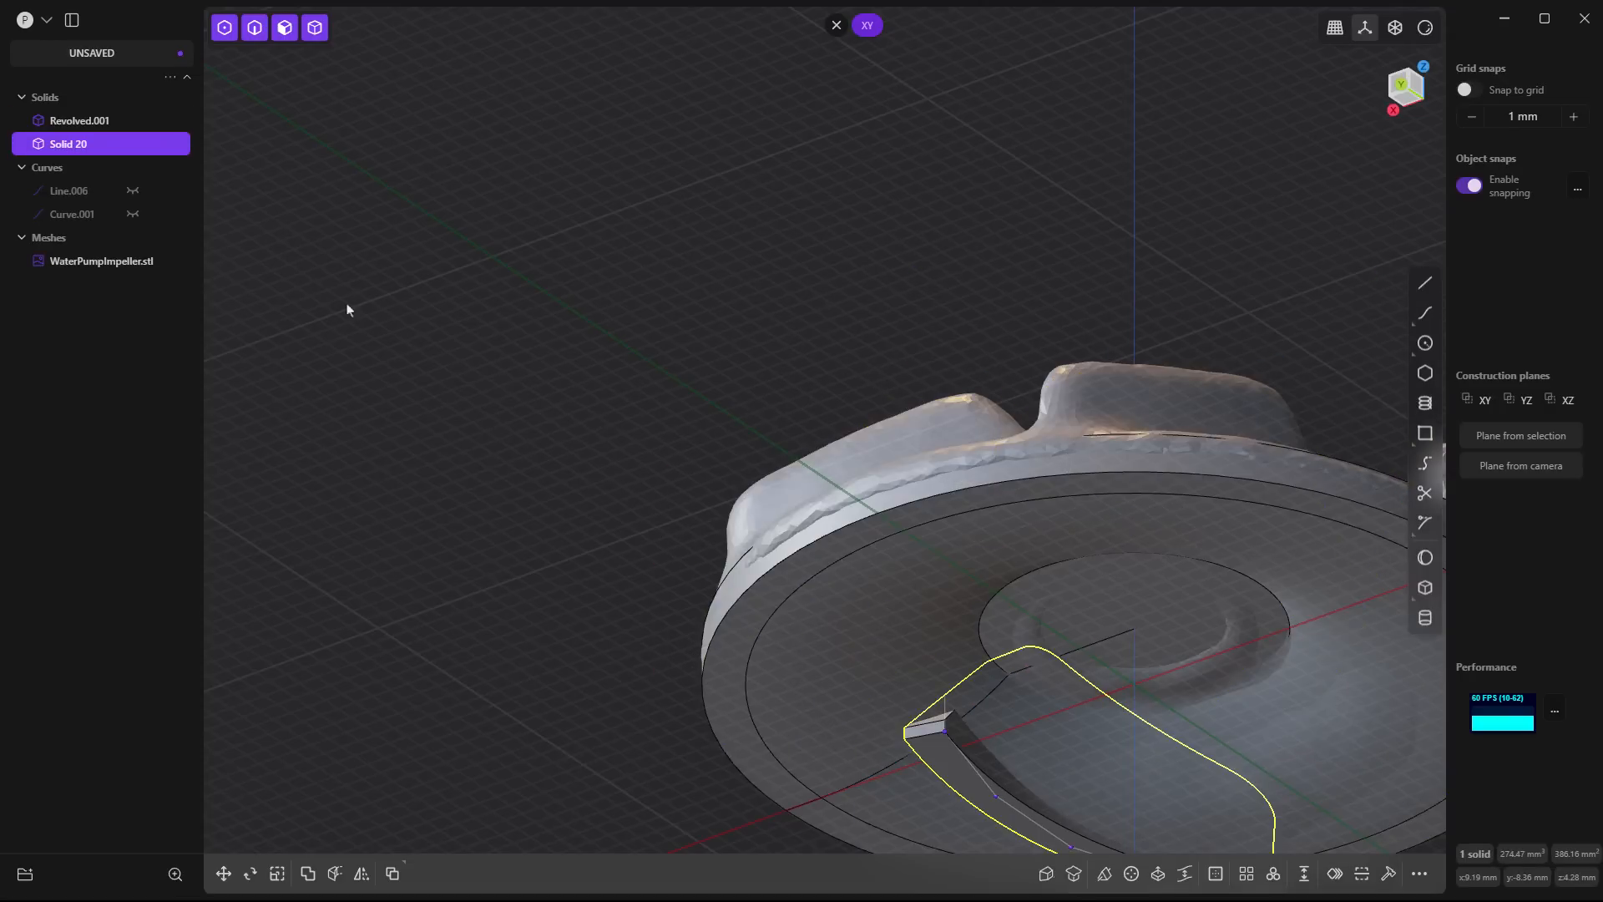
click(133, 261)
click(501, 425)
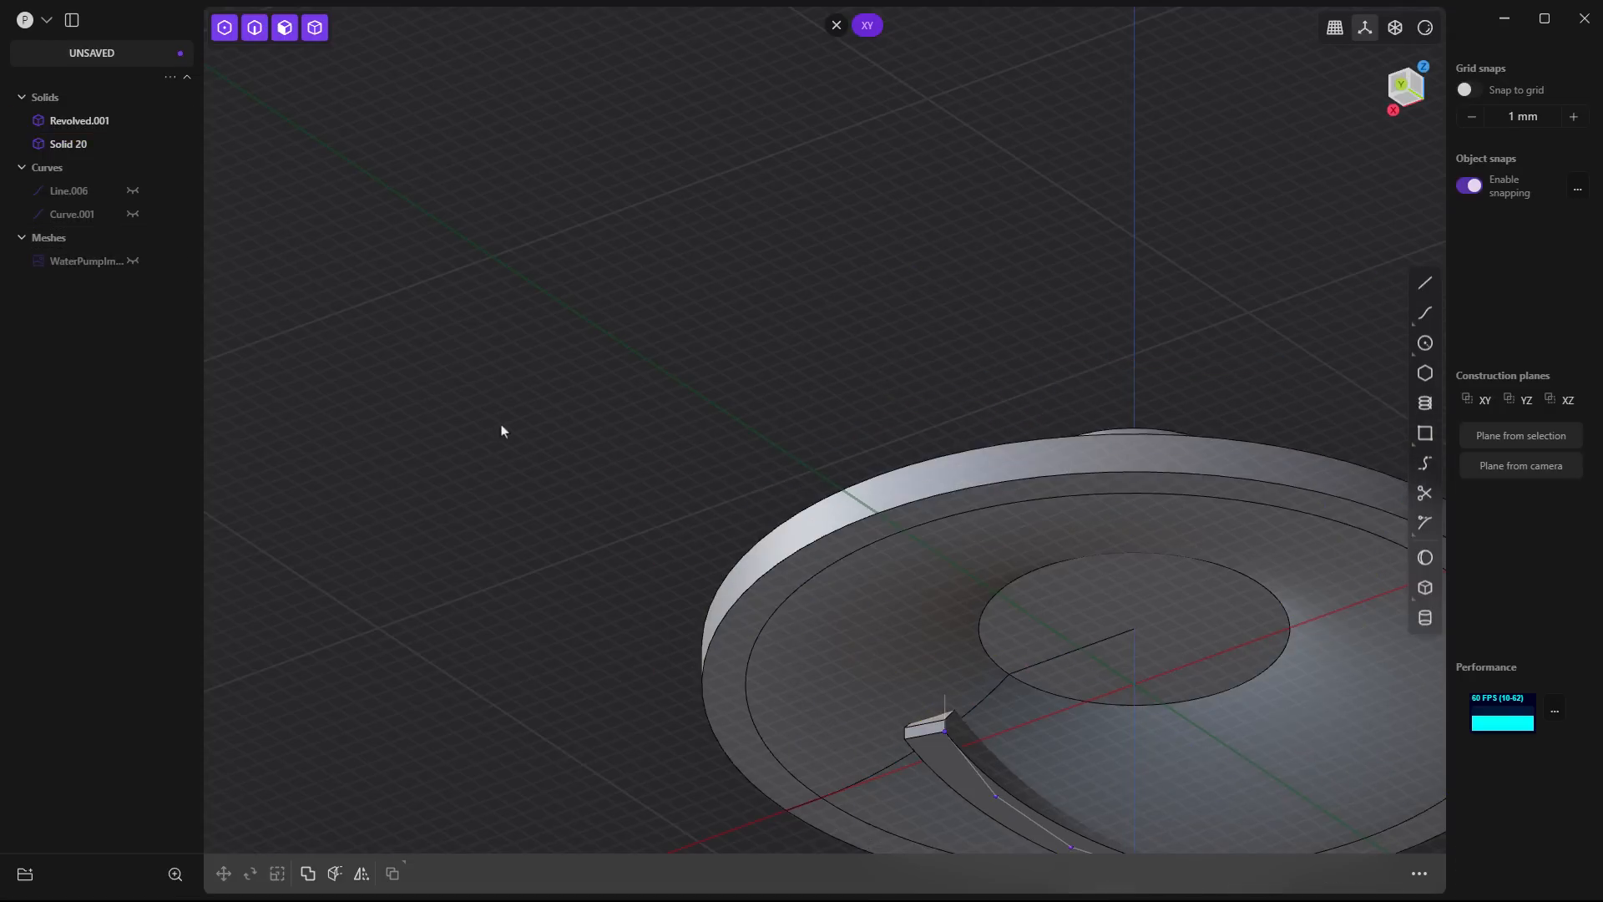
- Try to cut the single blade with the curved and flat underside faces of the revolved base
middle_drag(502, 424, 666, 583)
scroll(666, 578, up, 2)
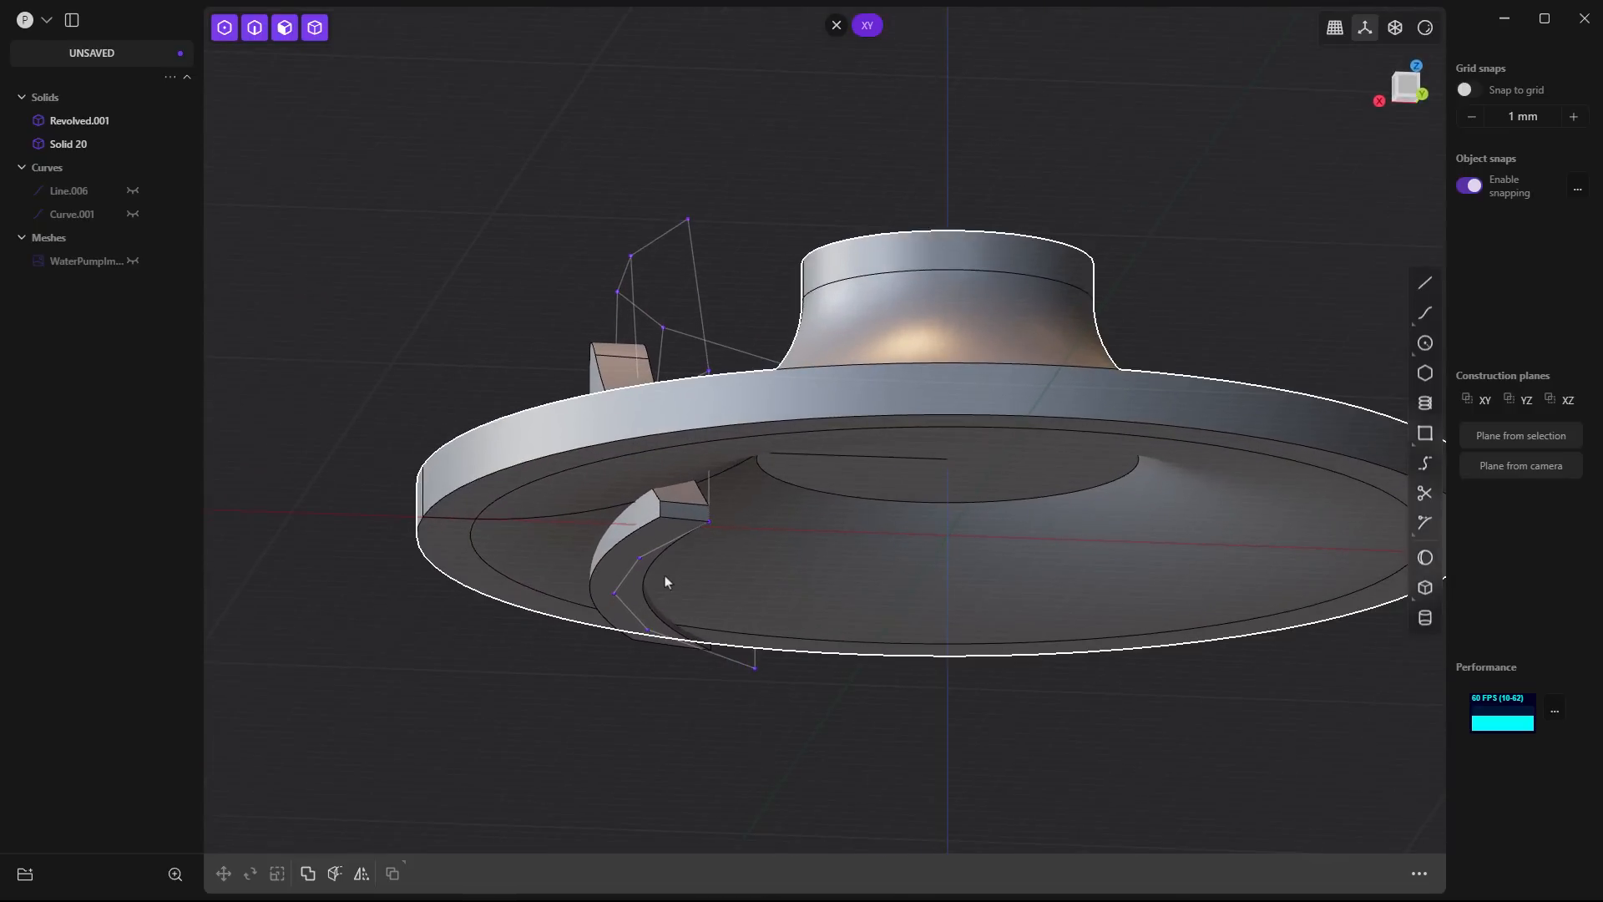
click(613, 358)
key(c)
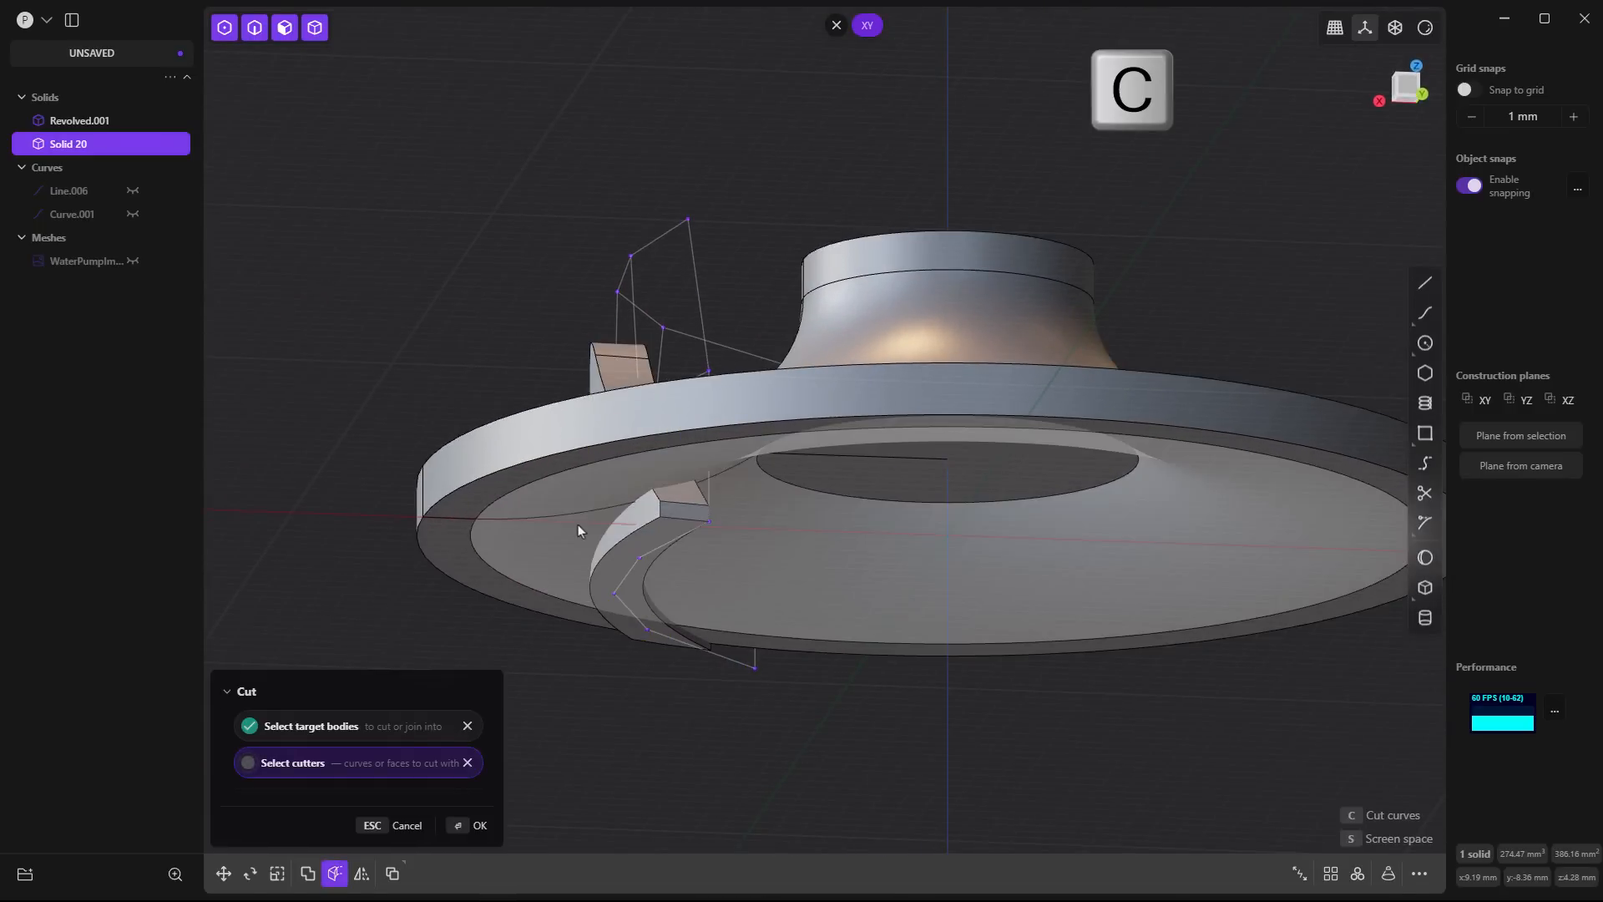
click(575, 527)
click(482, 582)
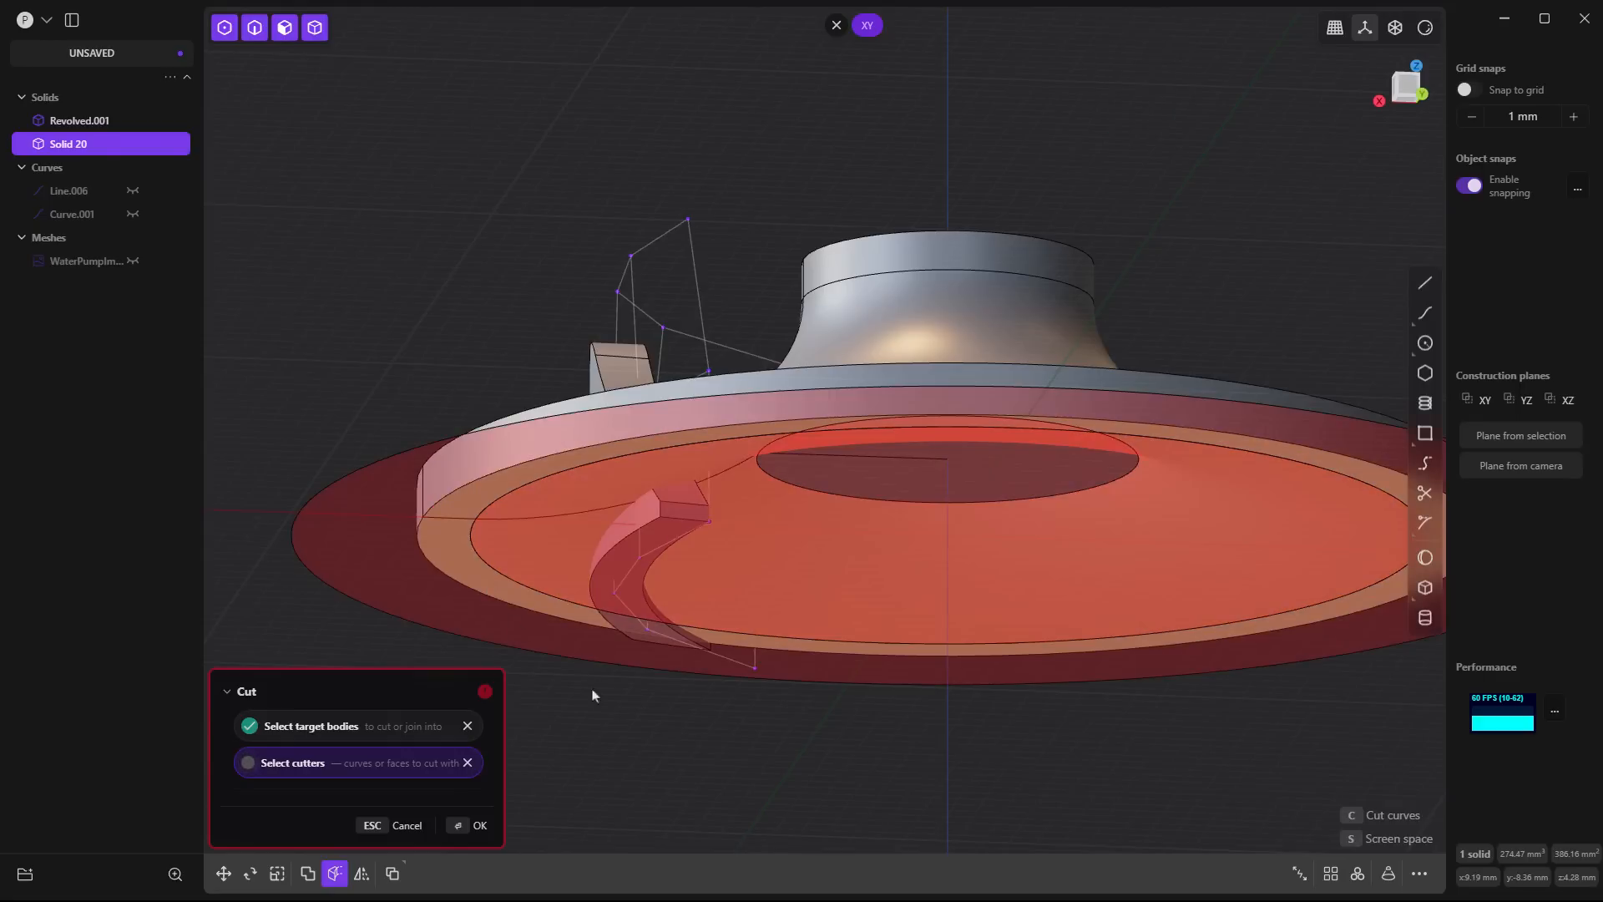
key(Return)
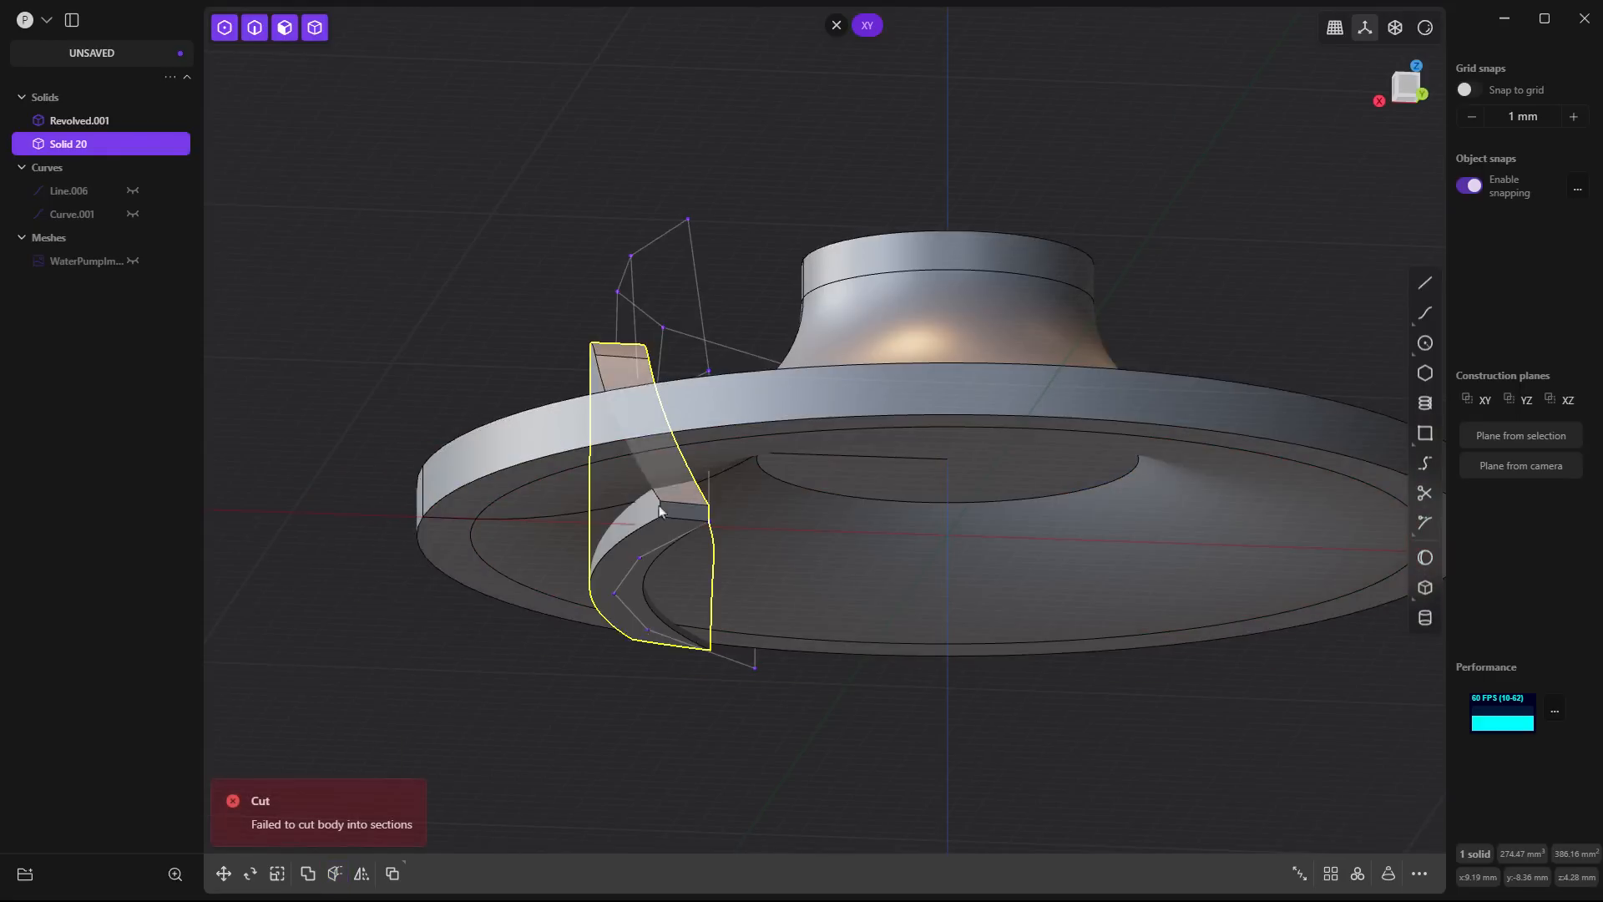
- Duplicate the base's flat rim and curved underside faces in place as a separate sheet, and hide the revolved solid
click(456, 552)
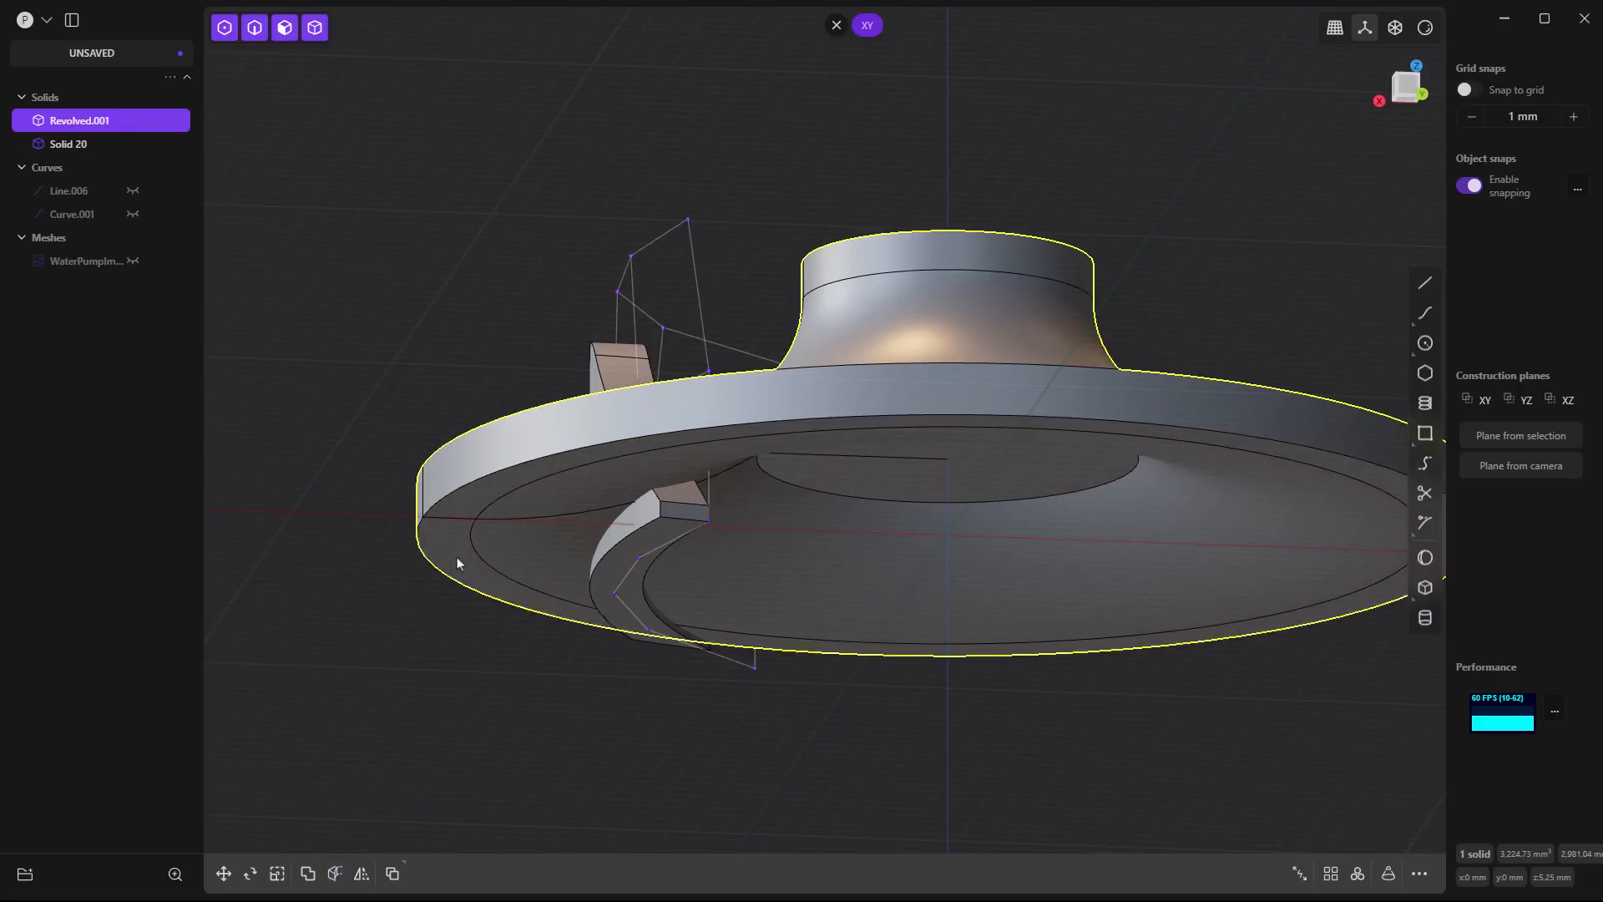
click(456, 552)
shift+click(524, 554)
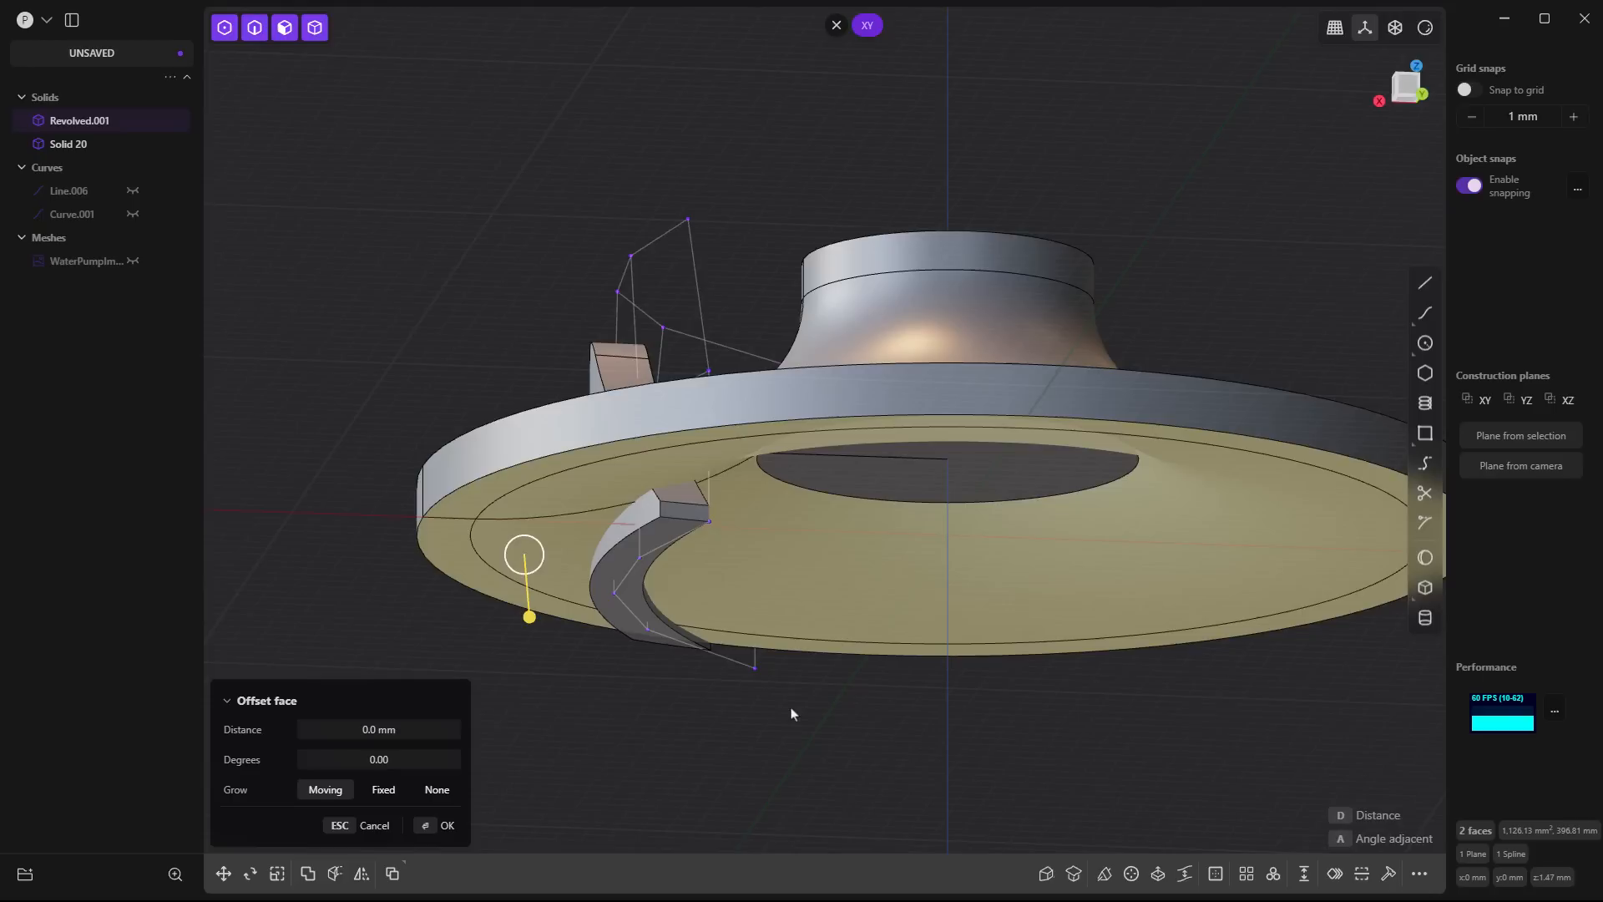
key(shift+d)
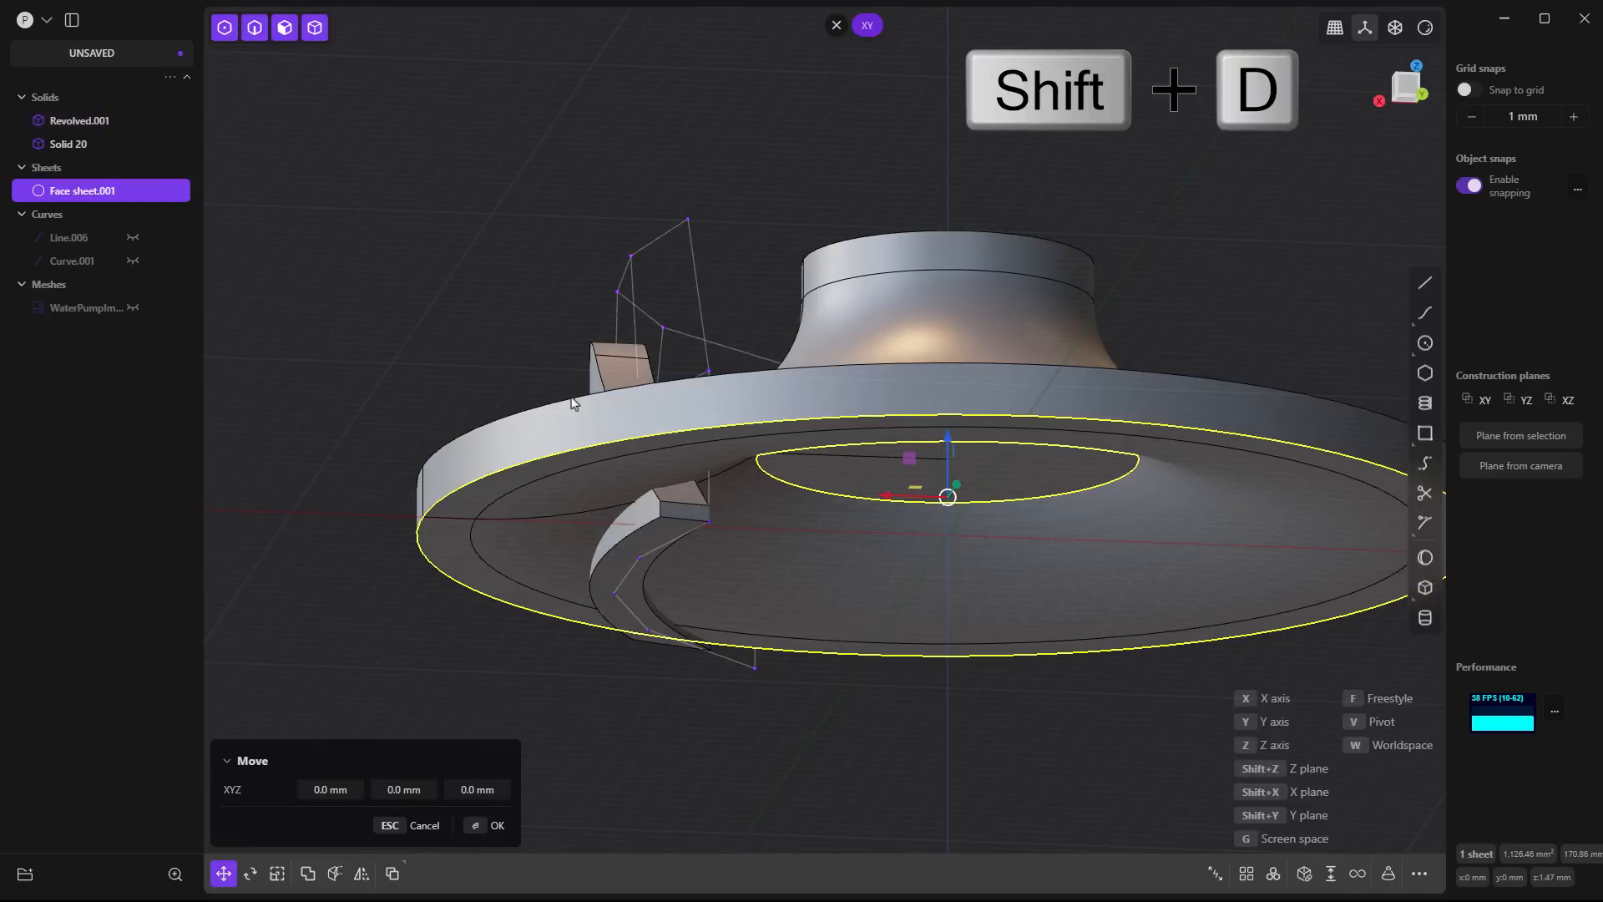
right_click(437, 298)
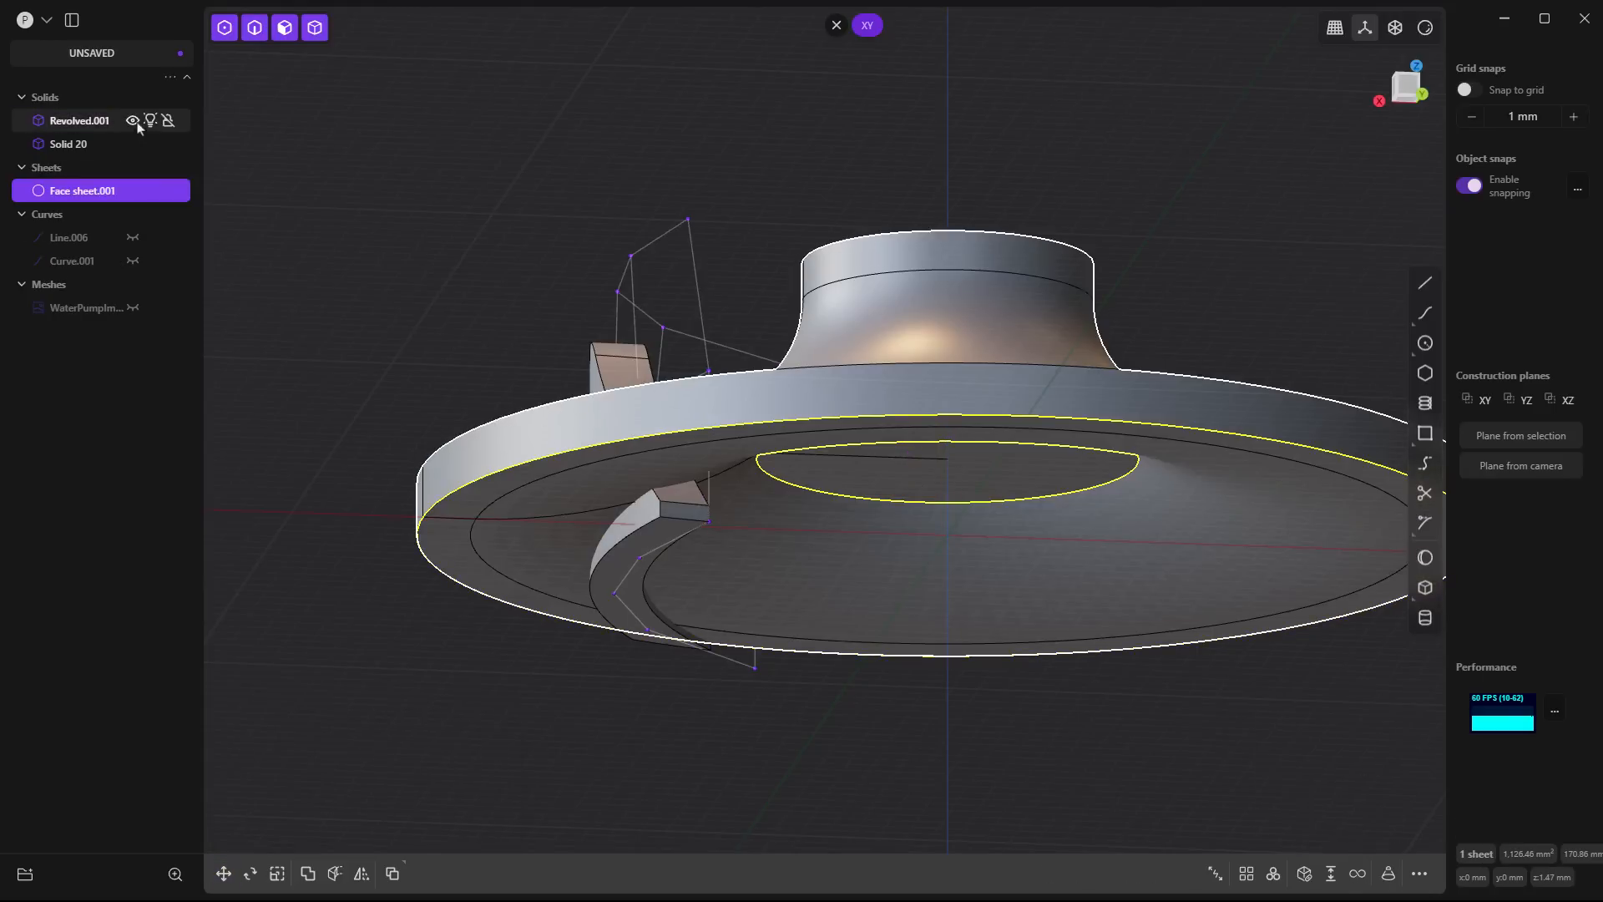
click(132, 121)
click(311, 197)
- Try to cut the blade with the curved and flat faces of the duplicated underside sheet
click(643, 523)
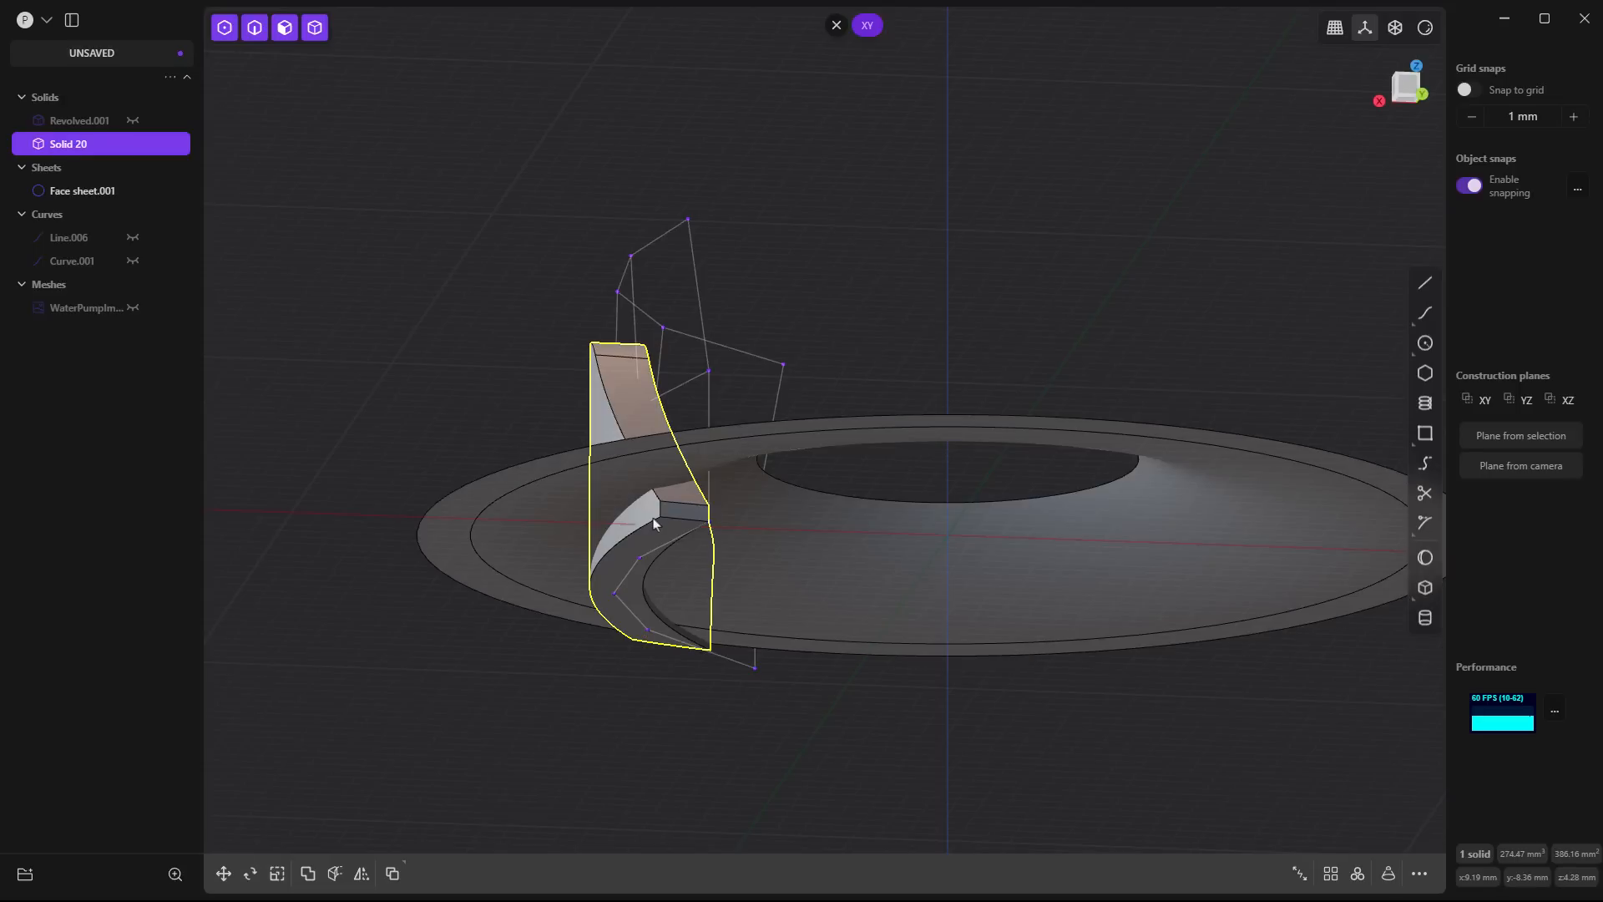
key(c)
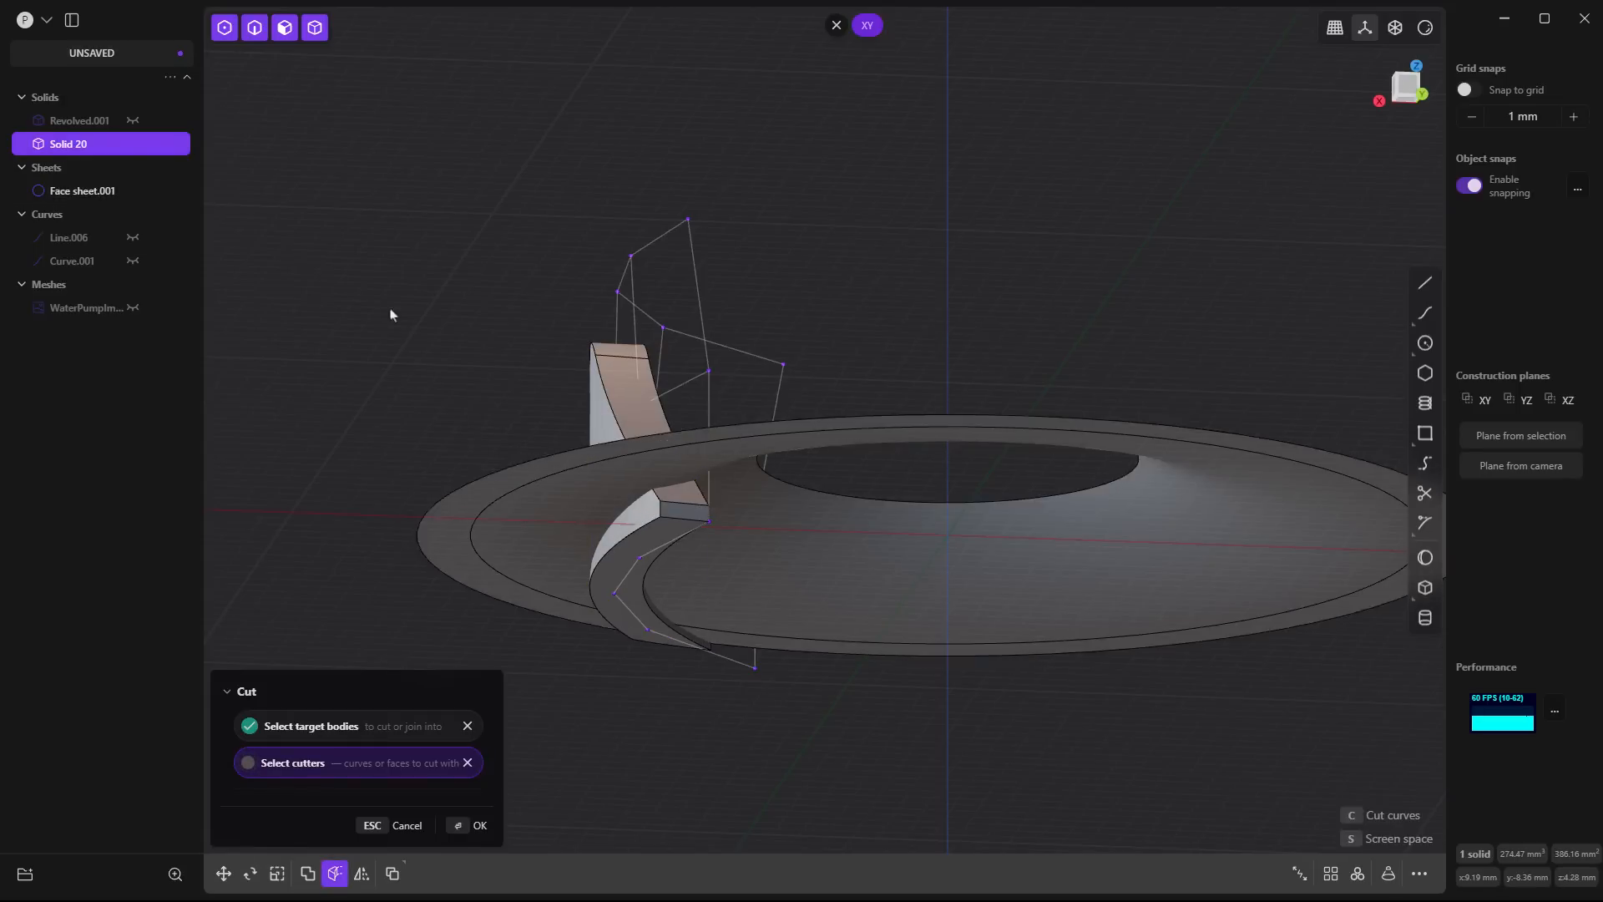
click(543, 540)
click(458, 566)
key(Return)
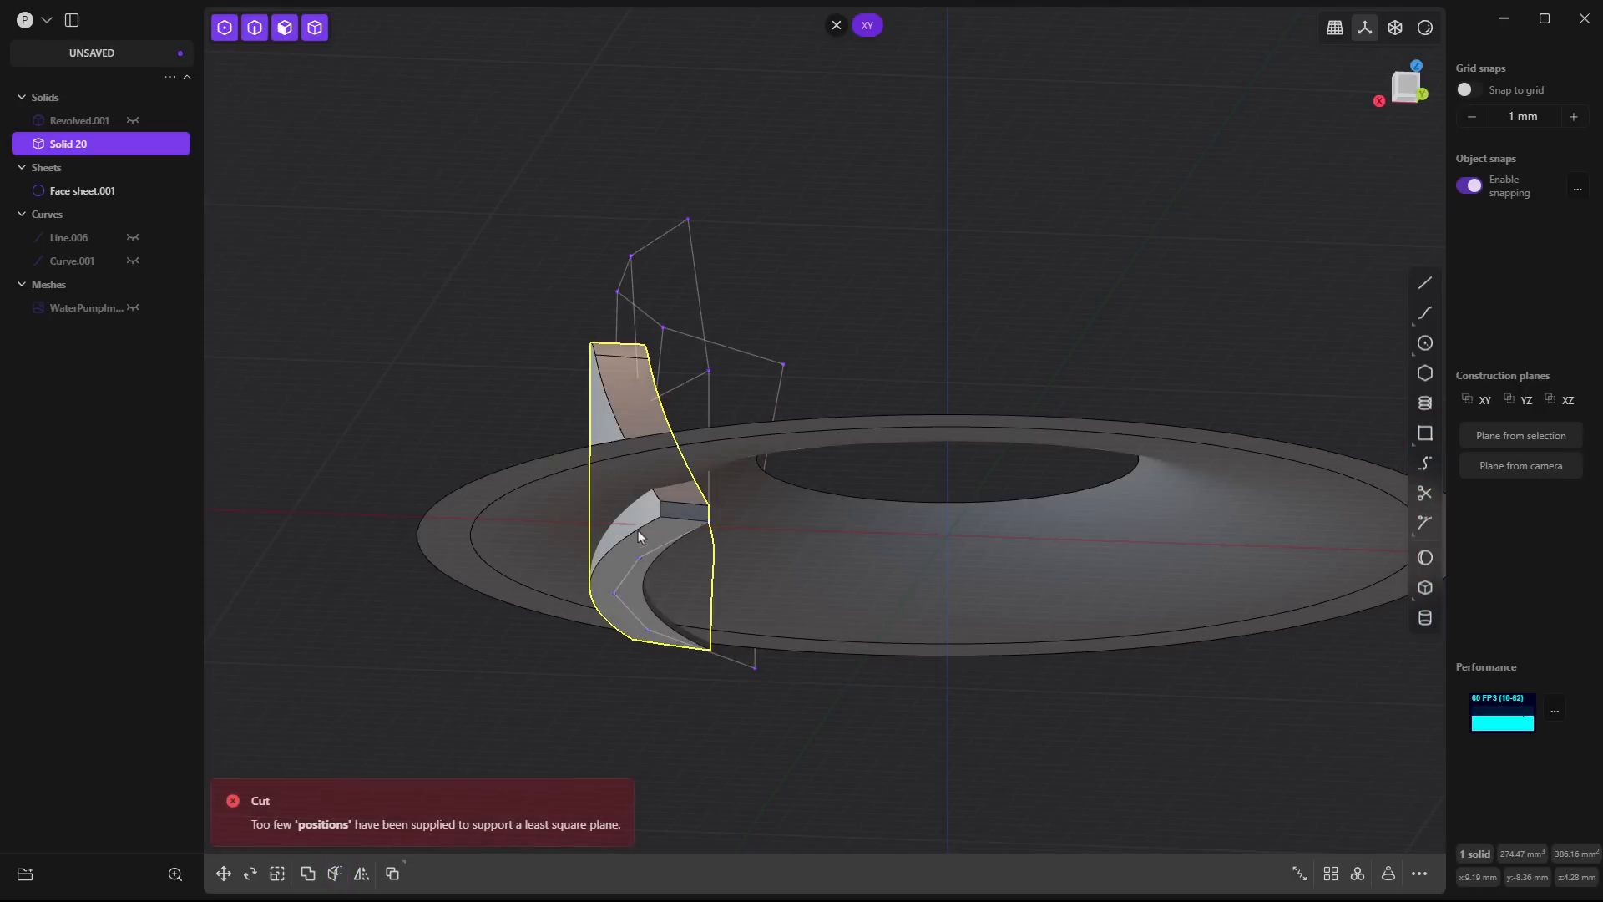
- Extend the outer circular edge of the duplicated underside sheet linearly by about 0.73 mm
middle_drag(638, 531, 773, 598)
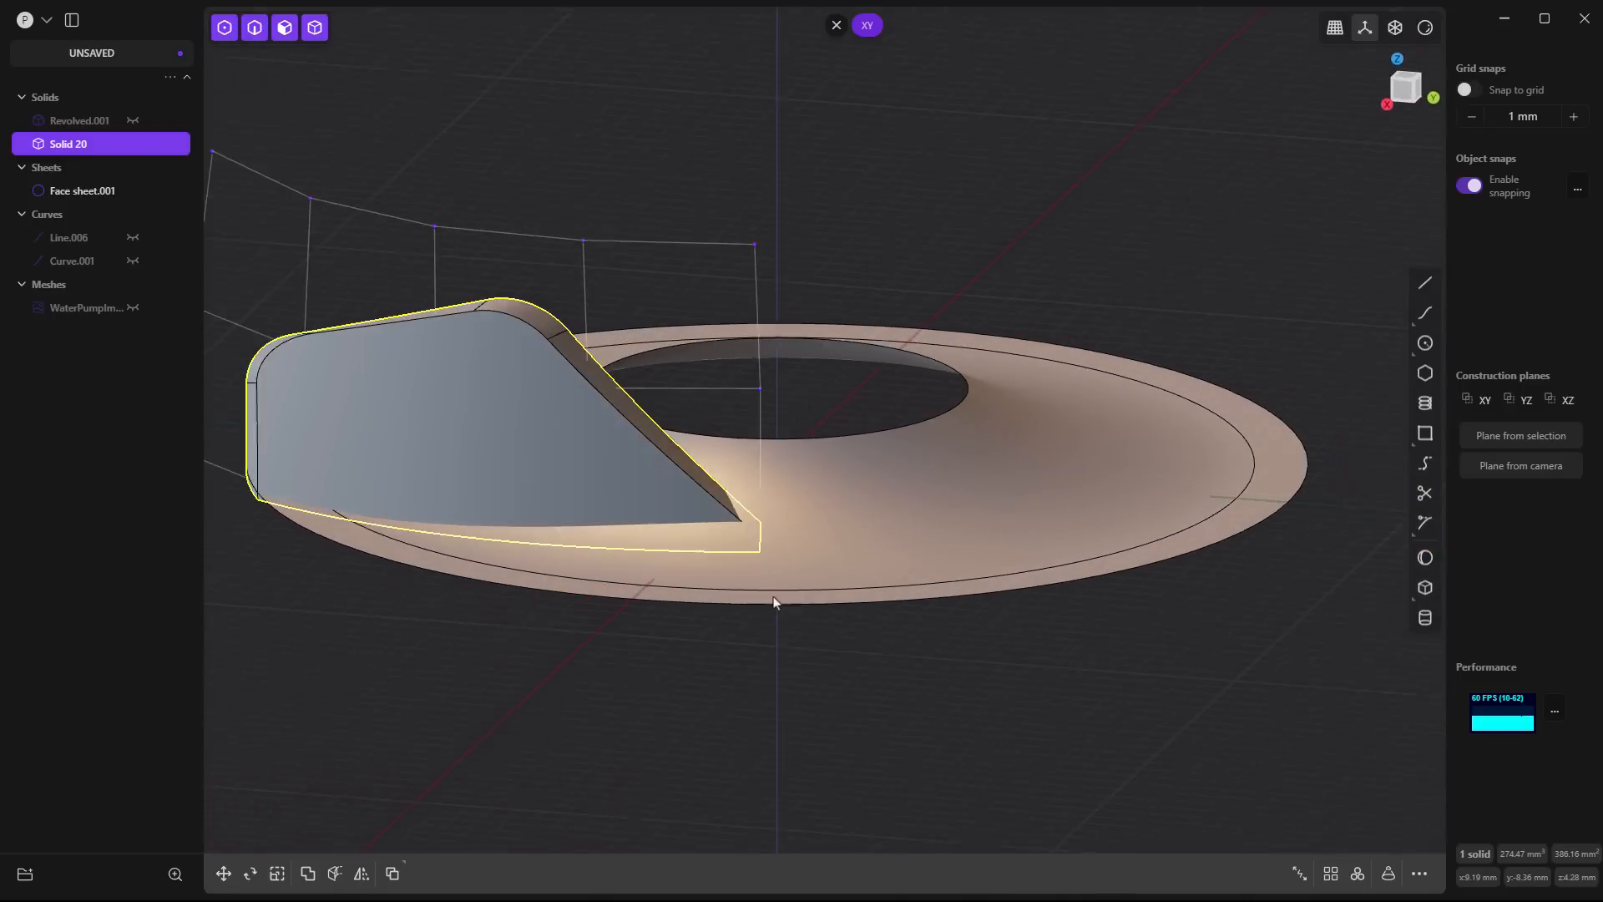
scroll(247, 501, up, 6)
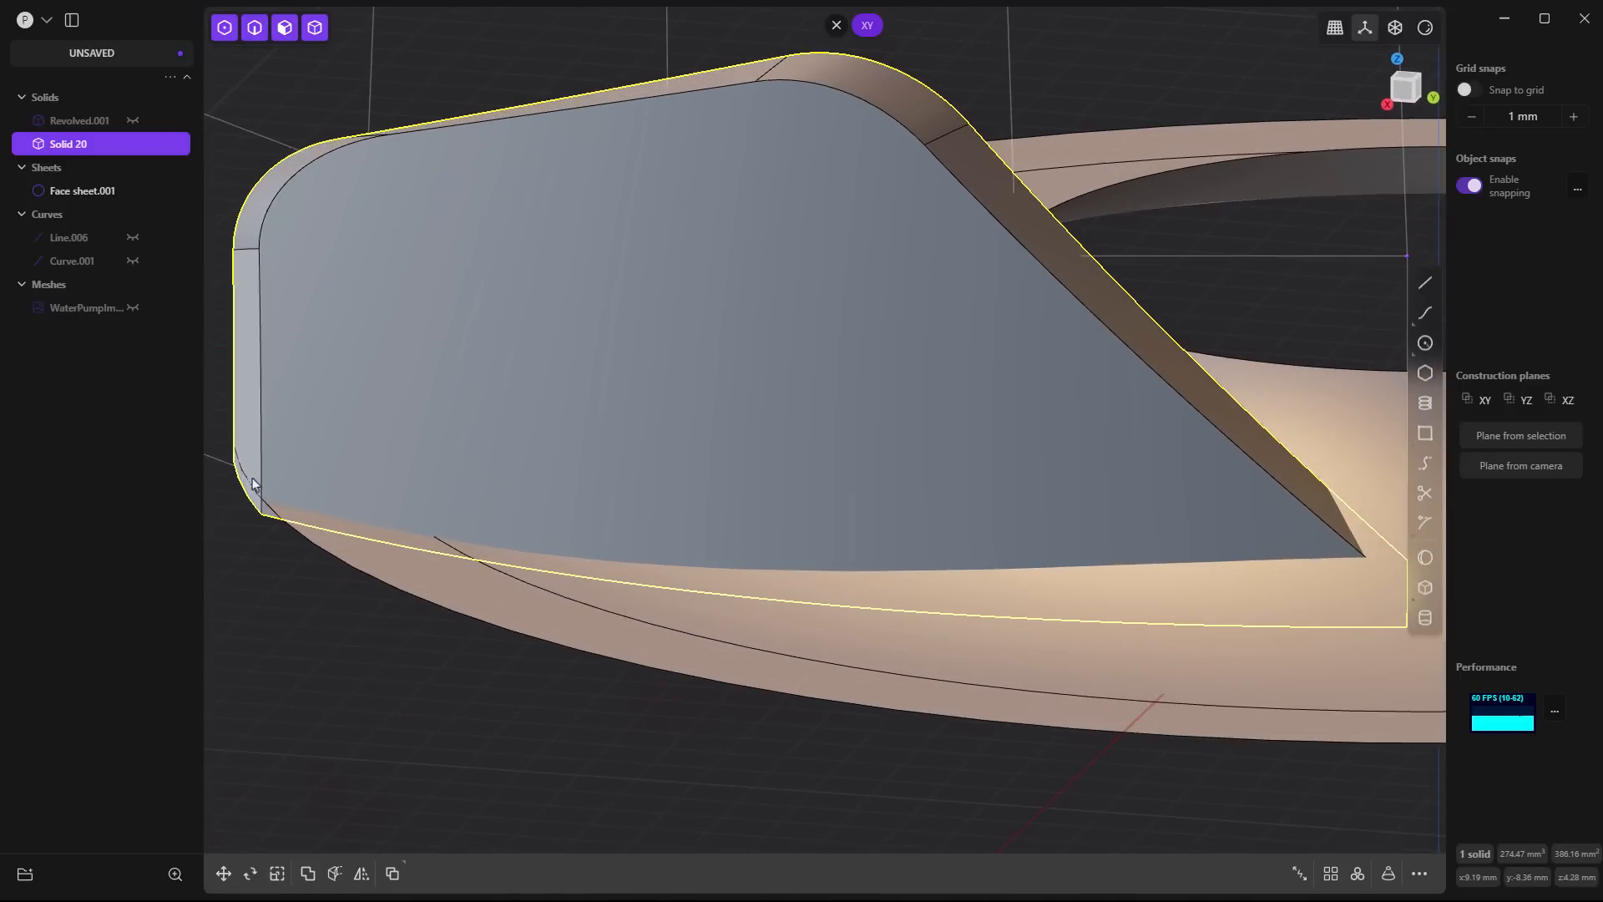
click(298, 543)
scroll(298, 540, down, 10)
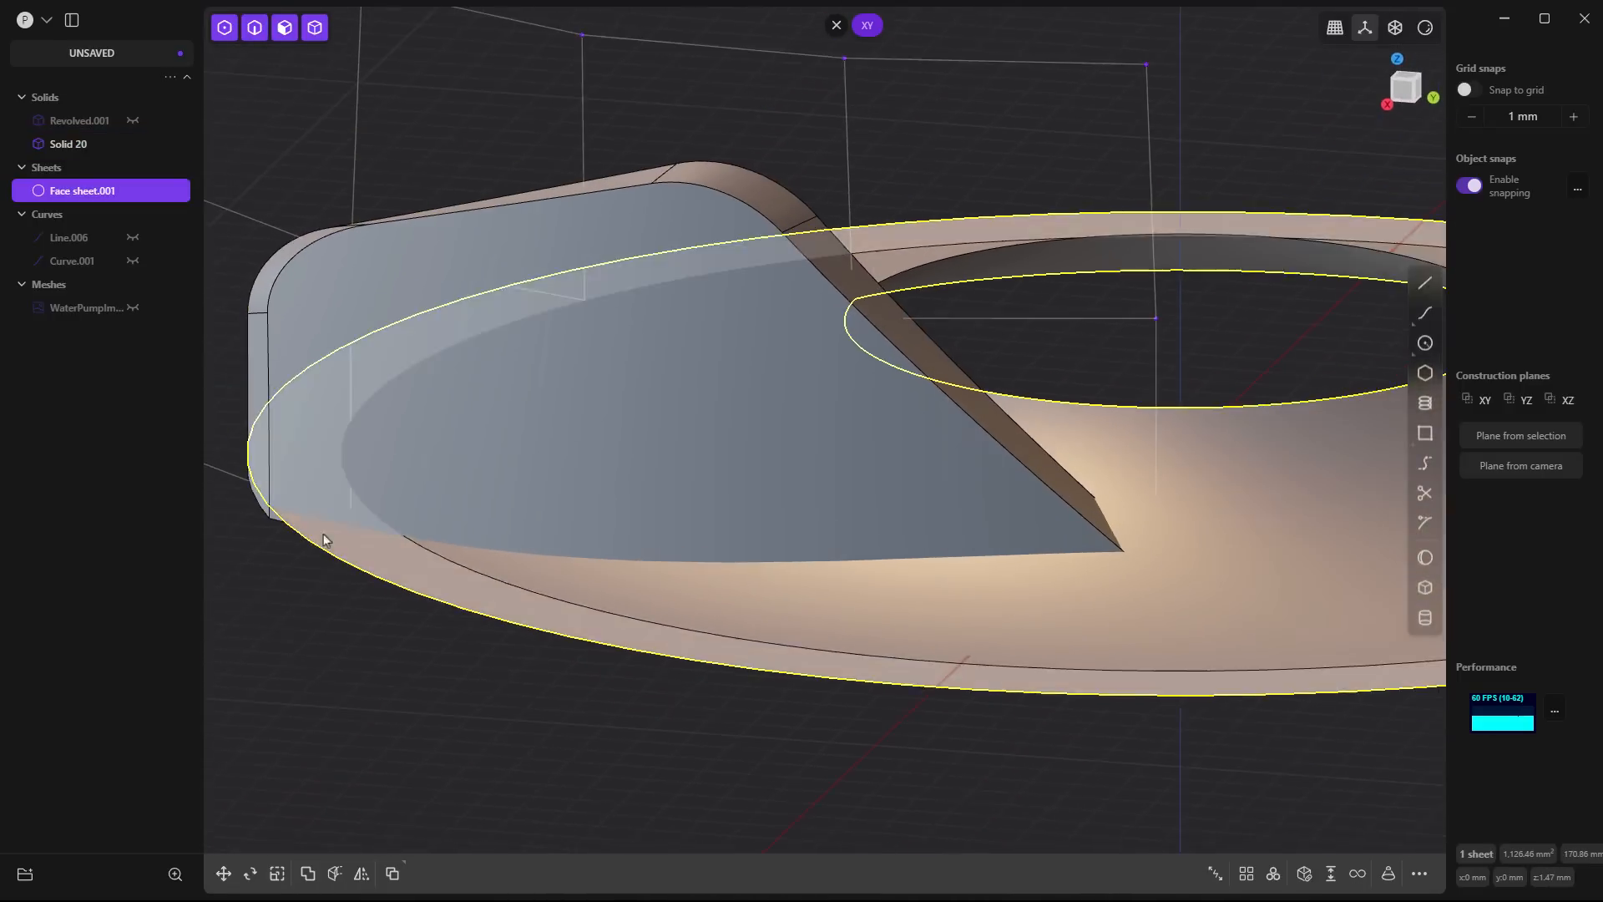
key(Escape)
click(439, 563)
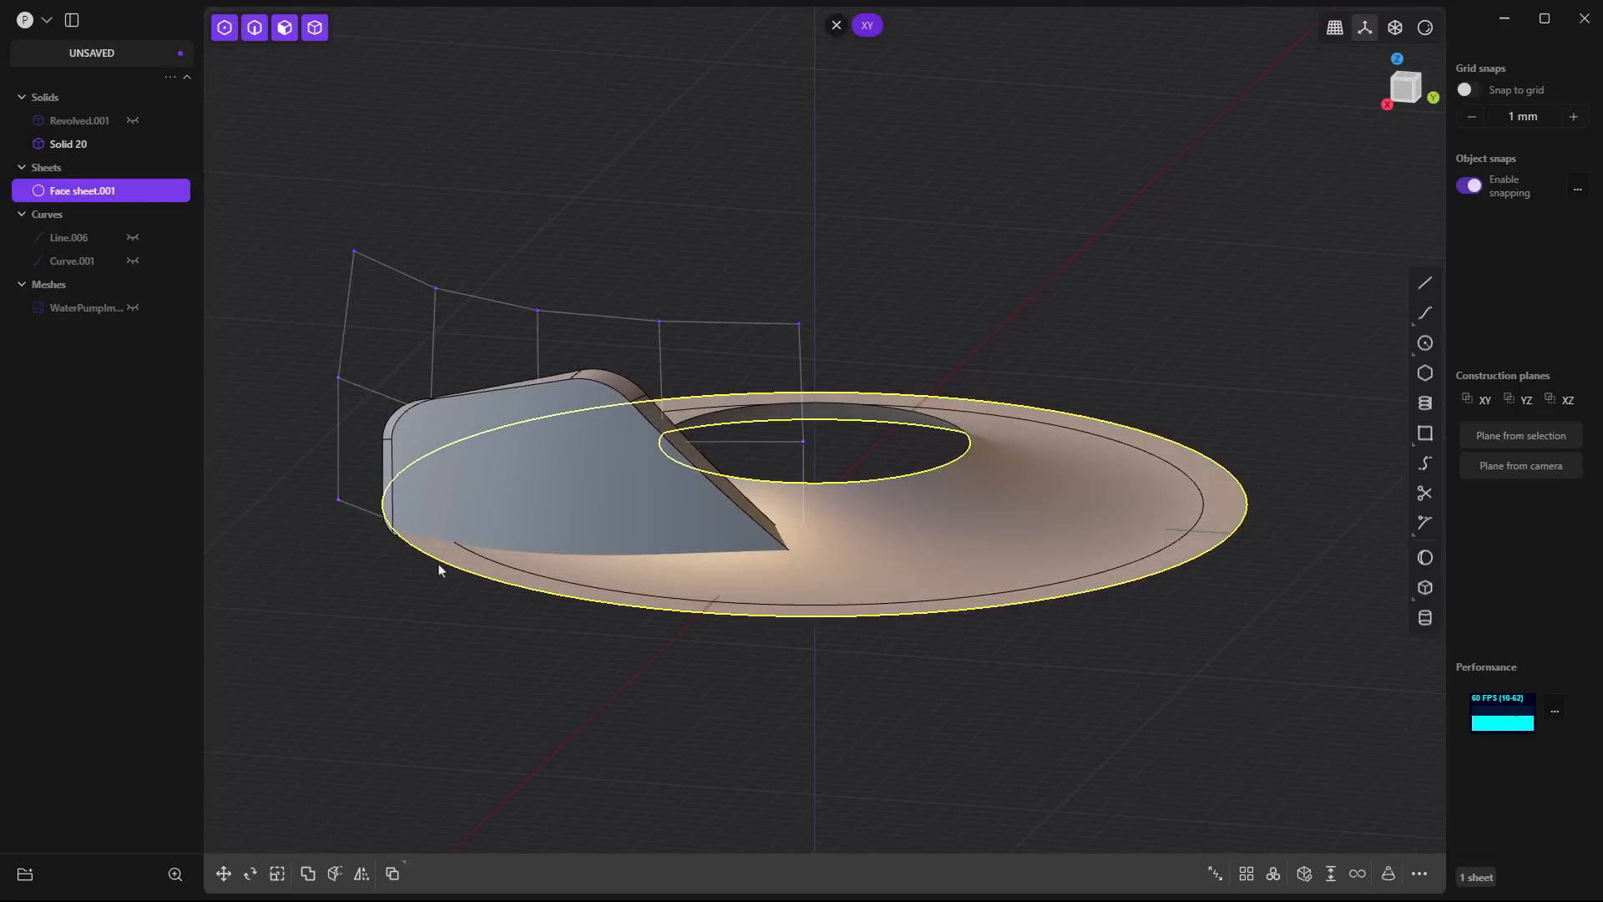
click(438, 564)
key(shift+e)
drag(438, 564, 423, 569)
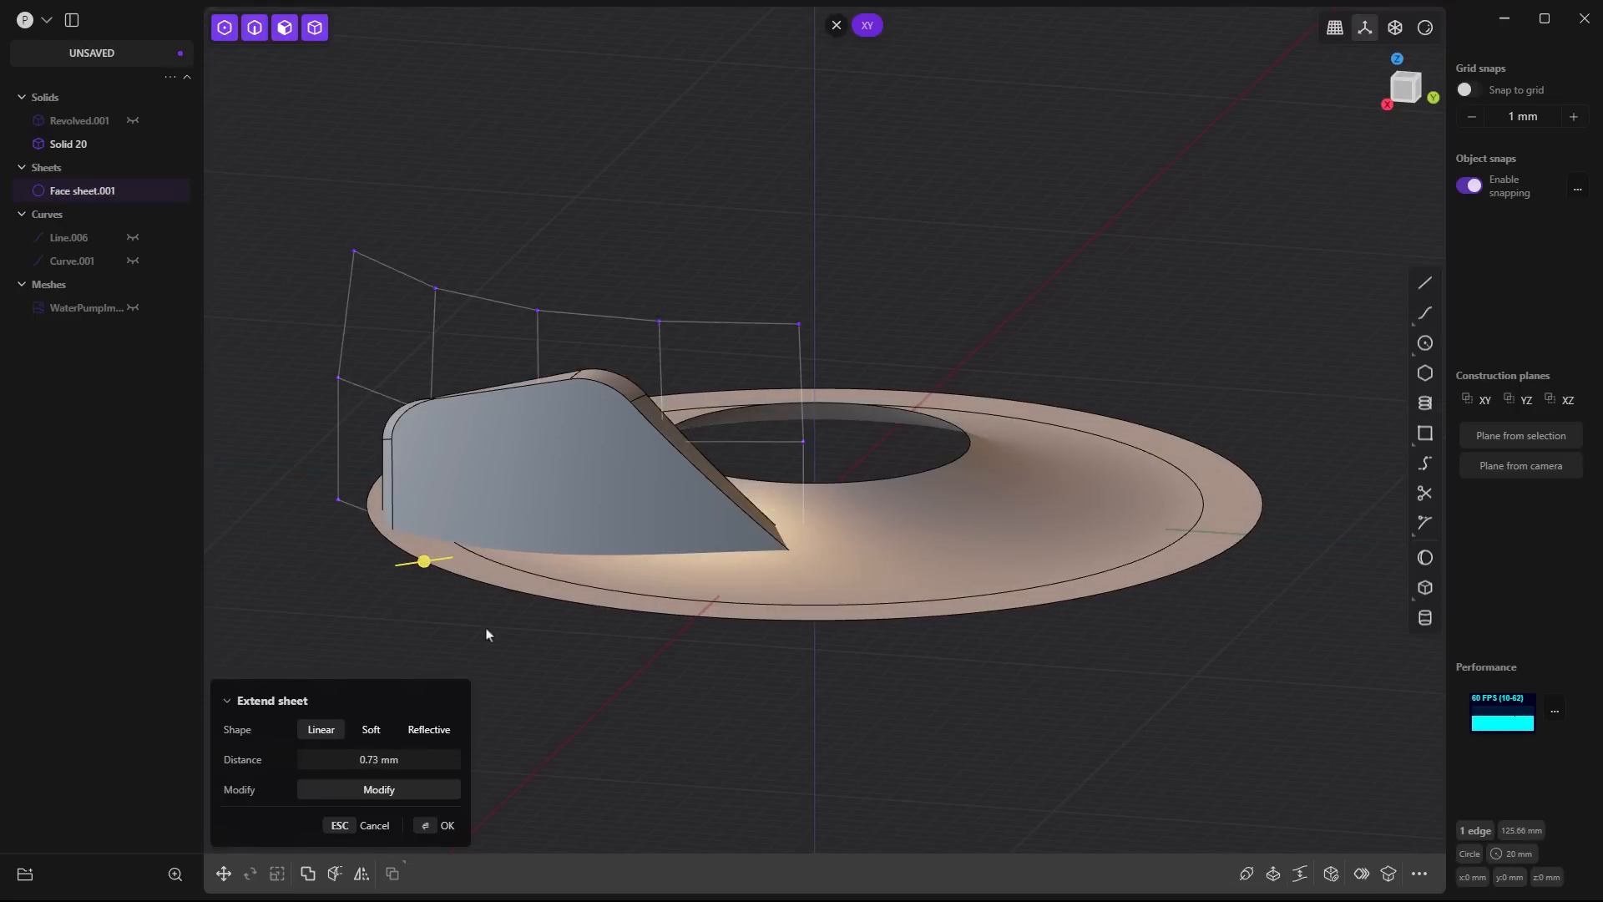
key(Return)
- Try to cut the blade solid with the faces of the extended underside sheet
middle_drag(528, 568, 516, 547)
click(534, 495)
key(x)
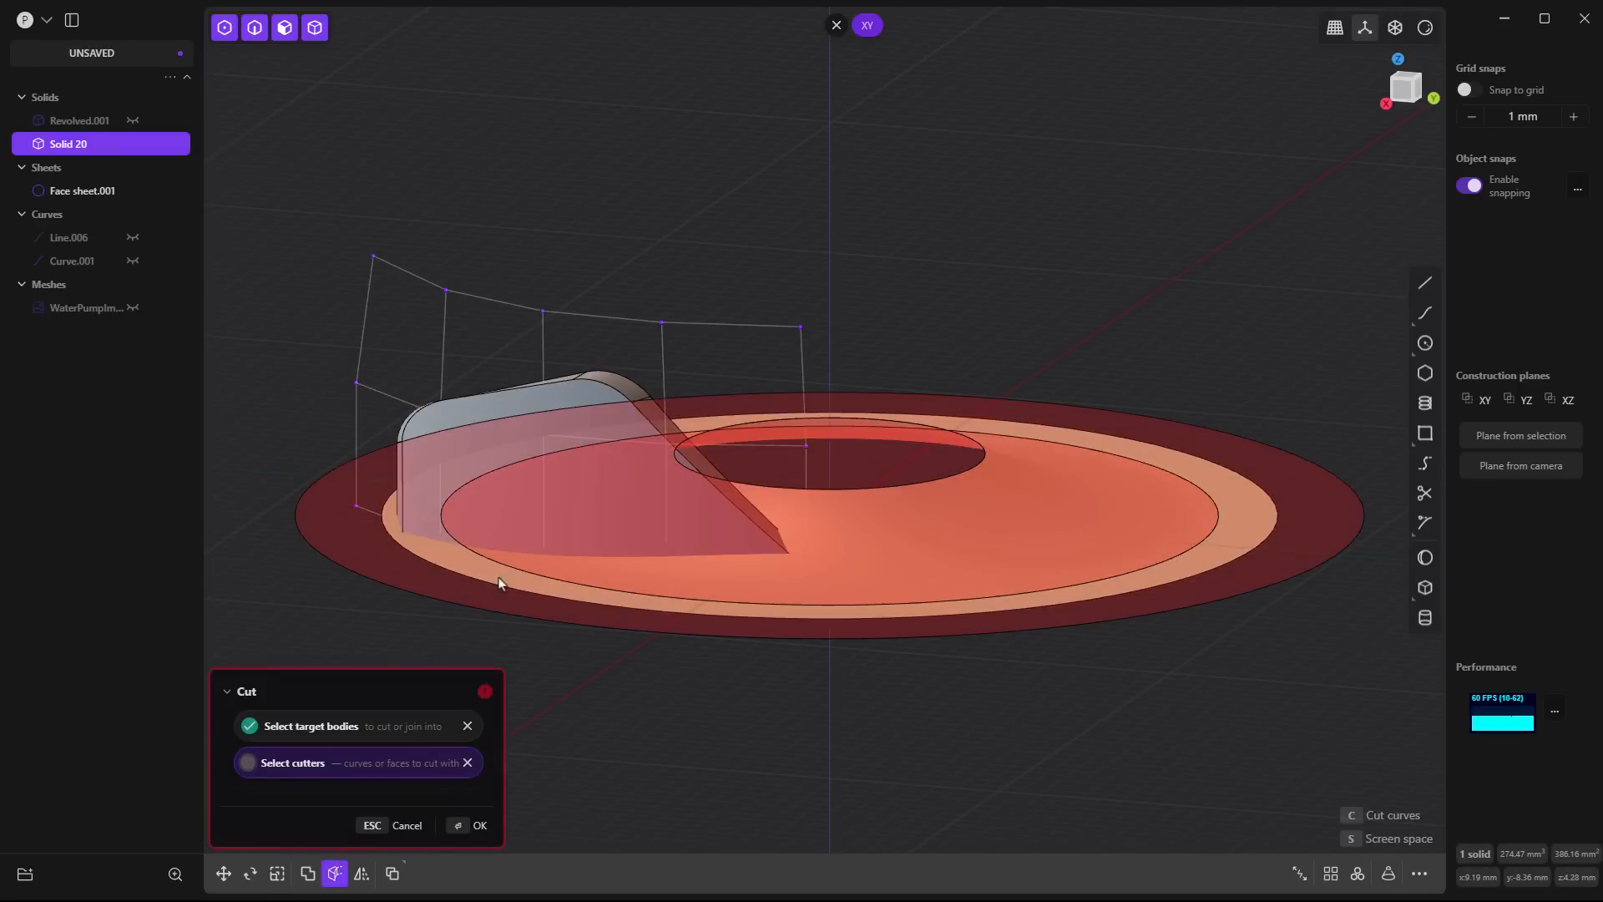
click(550, 660)
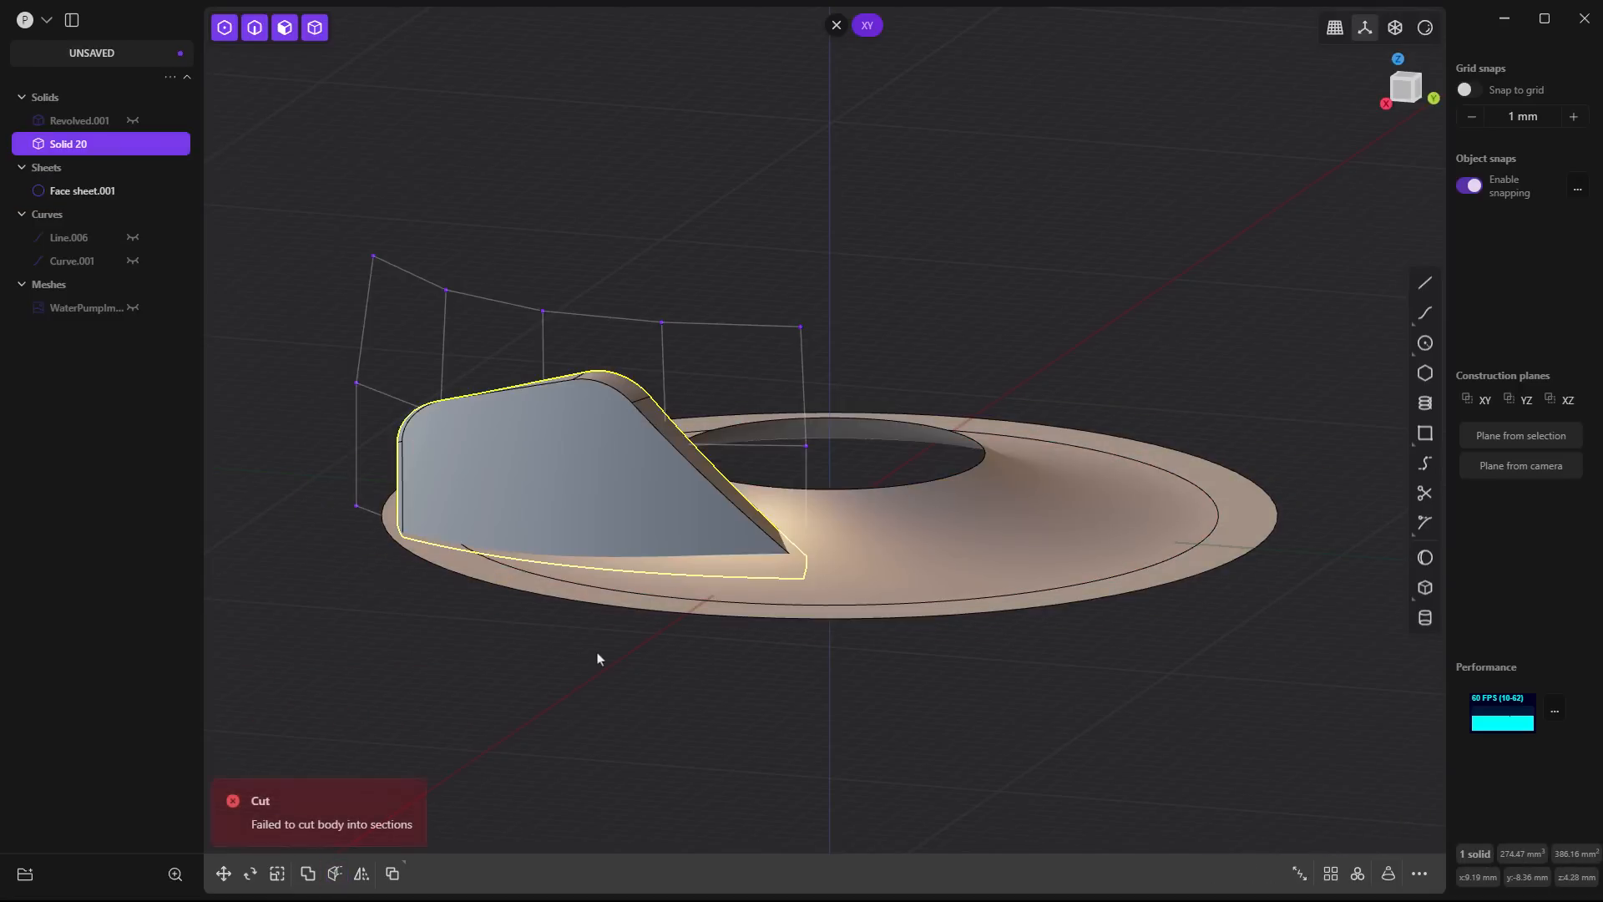
- Delete the duplicated underside sheet and show the base's closed profile curve, Line.006
middle_drag(598, 659, 619, 493)
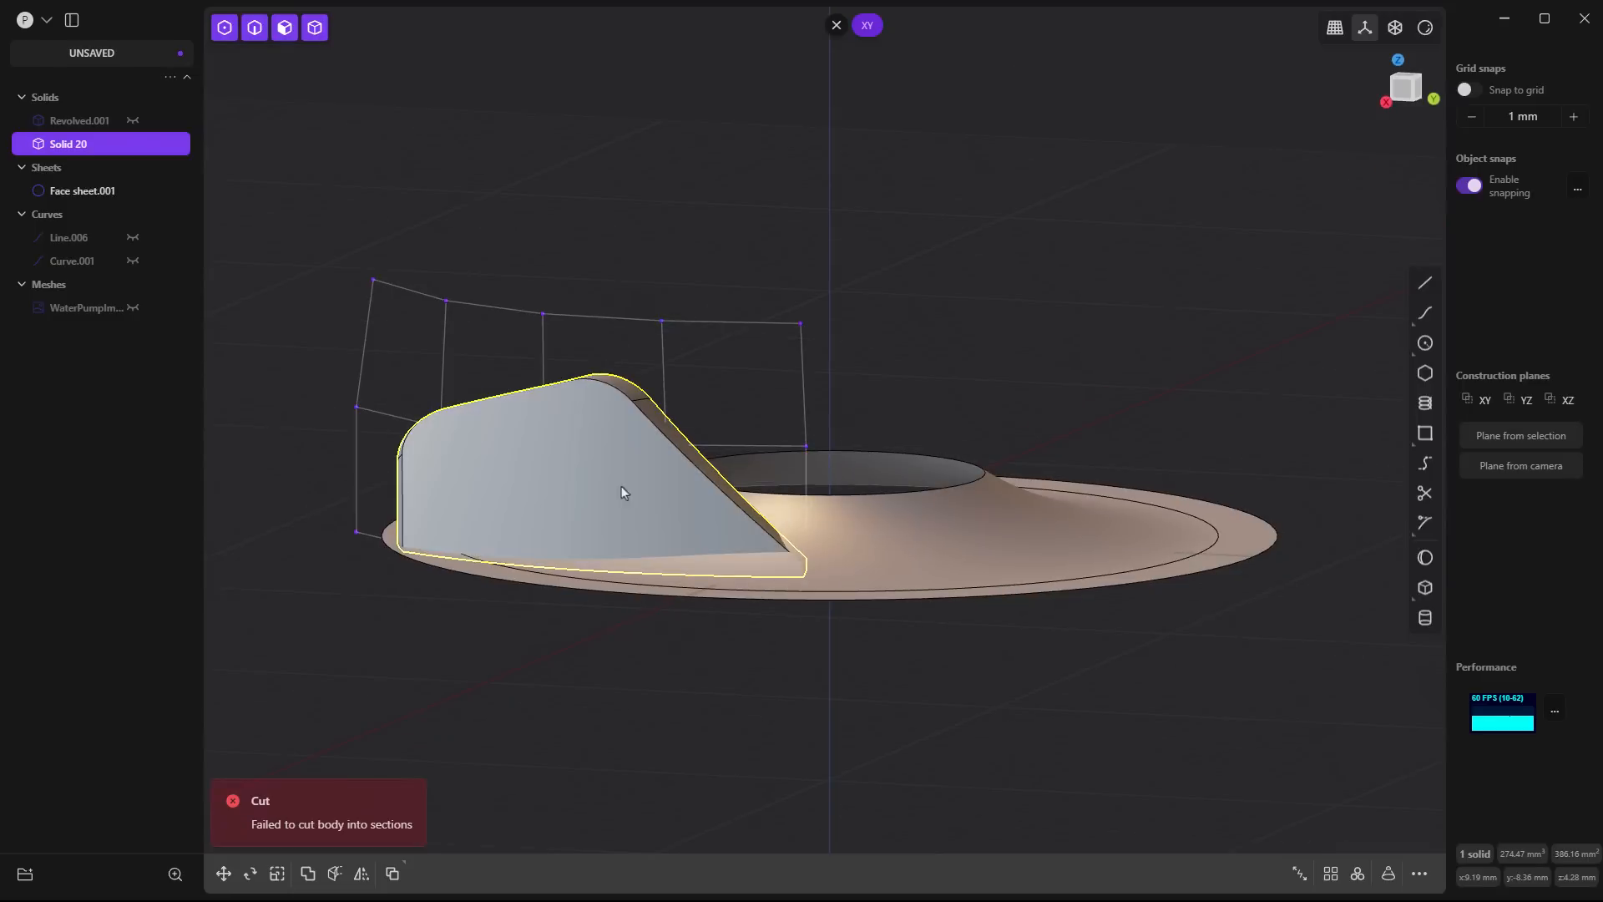
click(84, 192)
key(Delete)
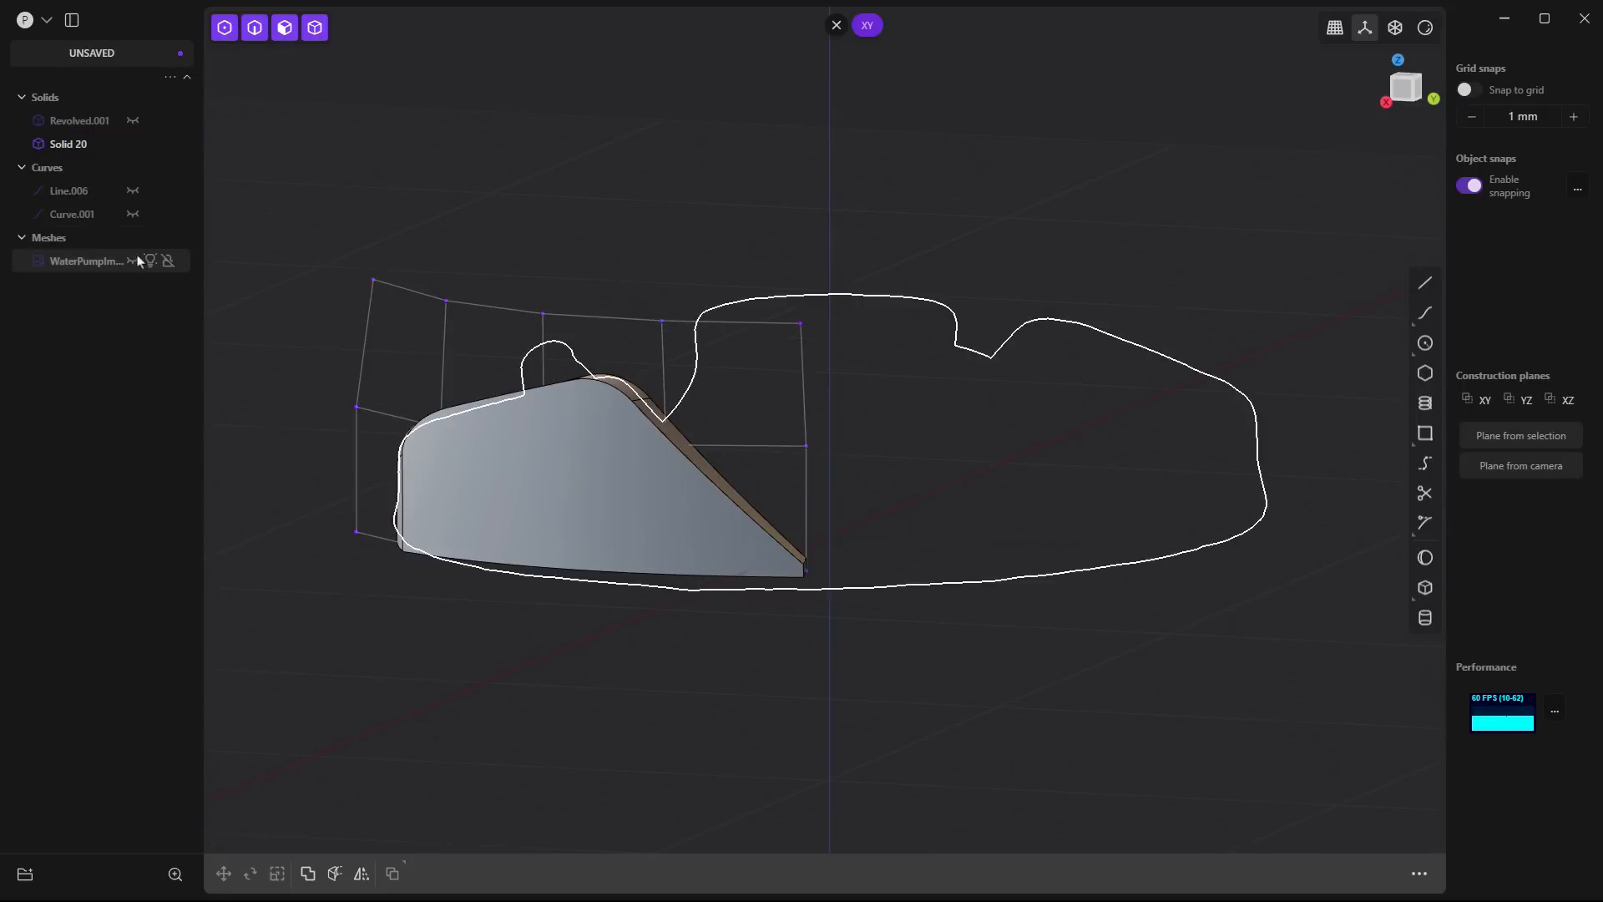
click(121, 191)
- Unjoin the base's profile curve into its separate line and curve segments
middle_drag(859, 436, 855, 516)
click(869, 504)
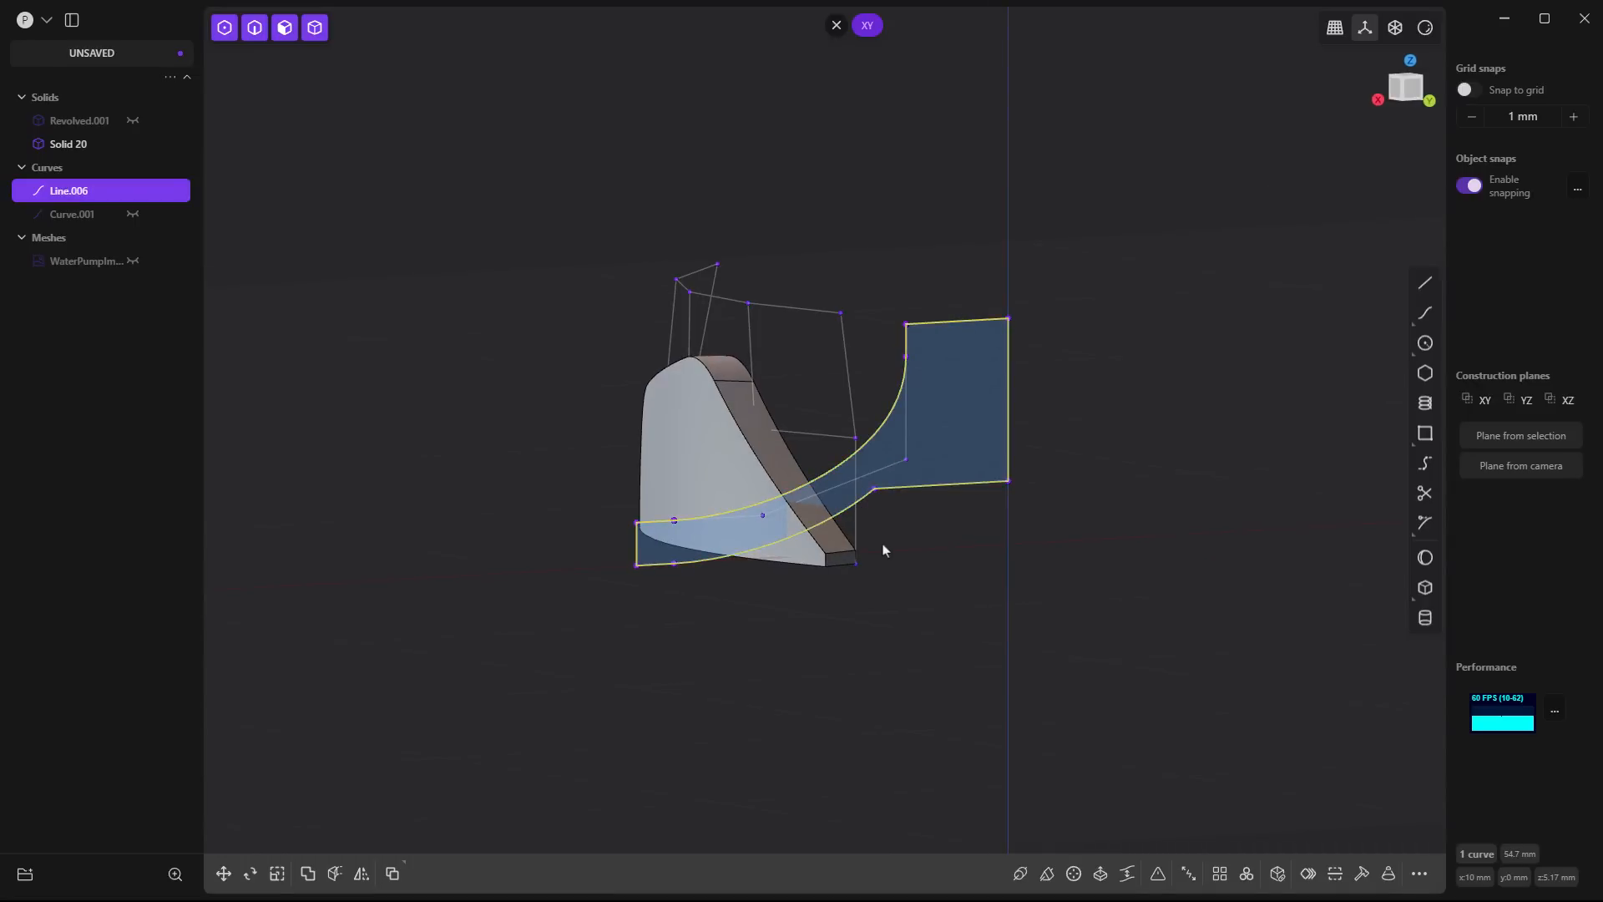
key(alt+j)
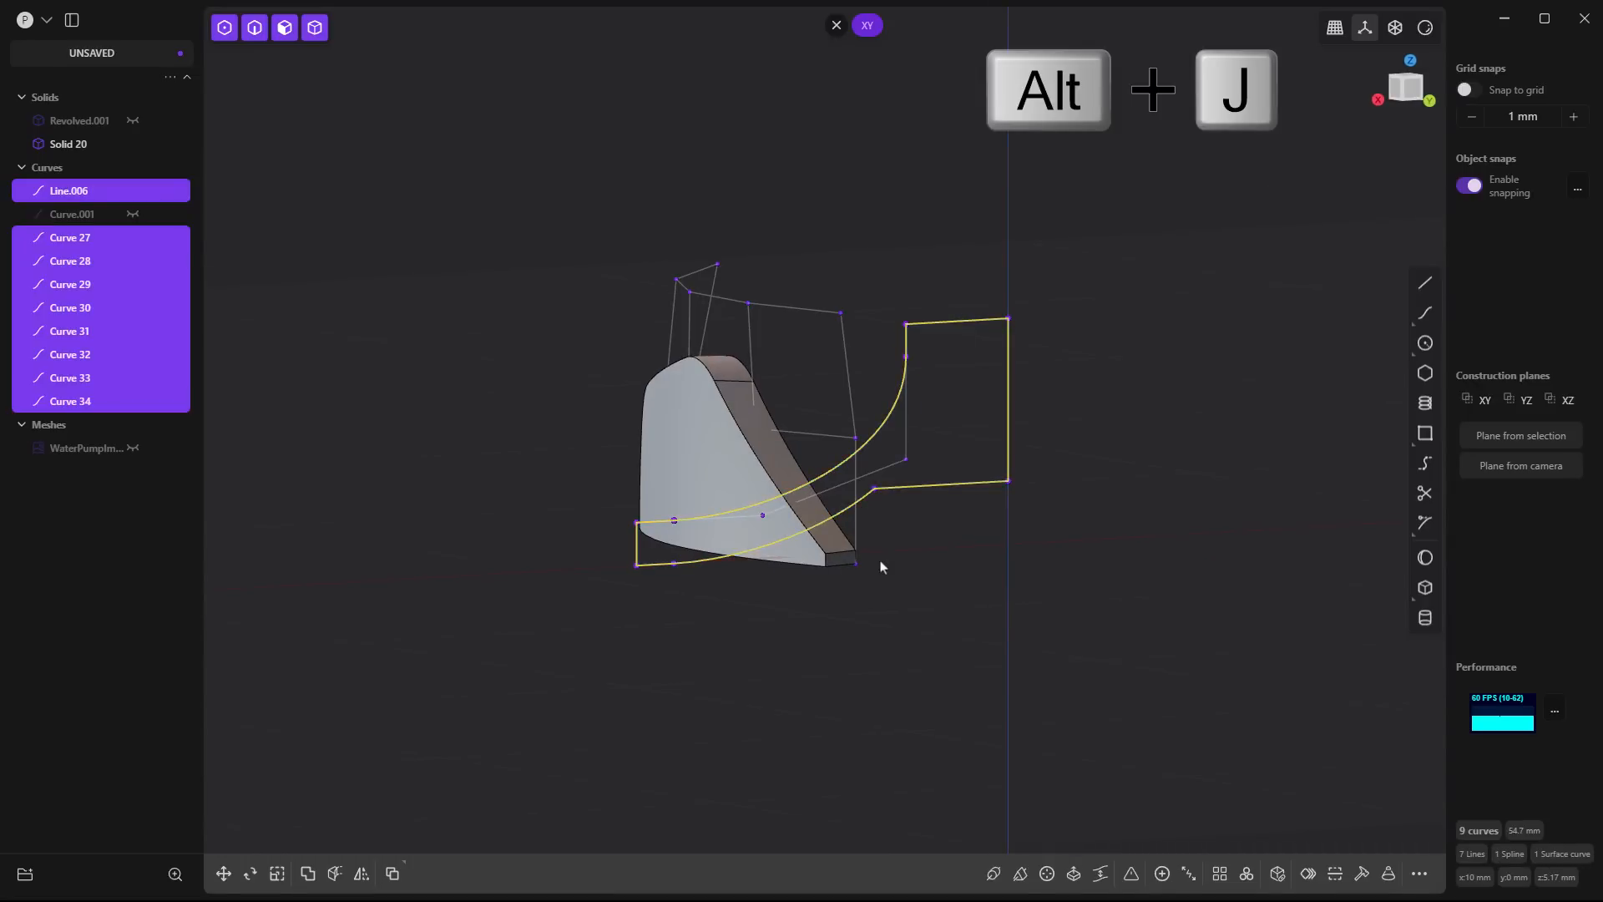
click(920, 557)
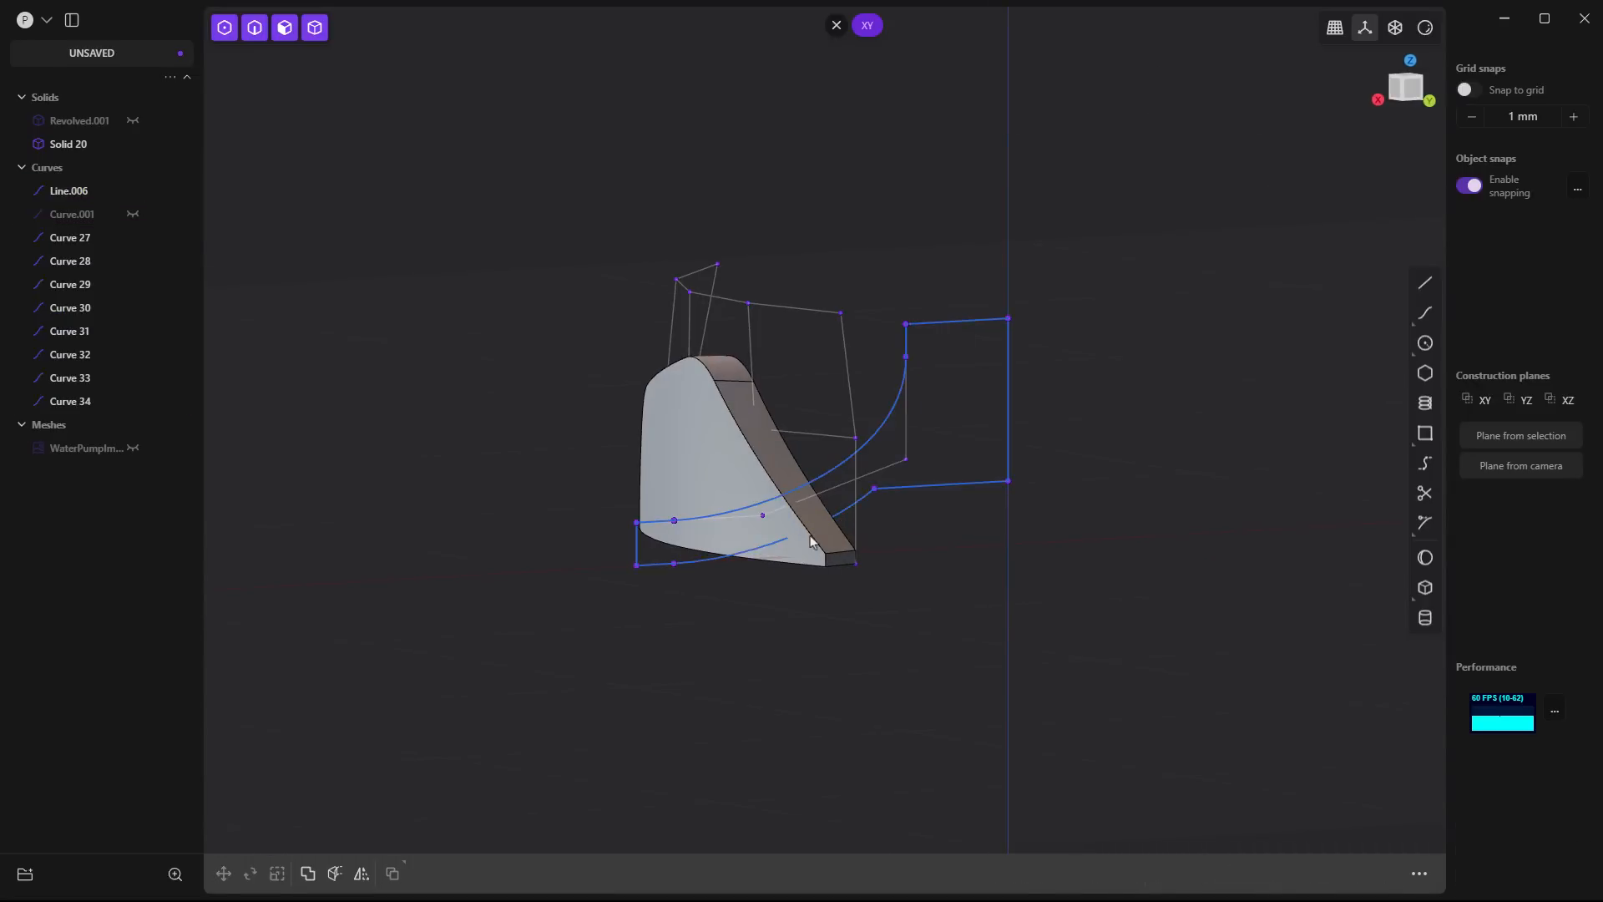
click(664, 570)
shift+click(697, 571)
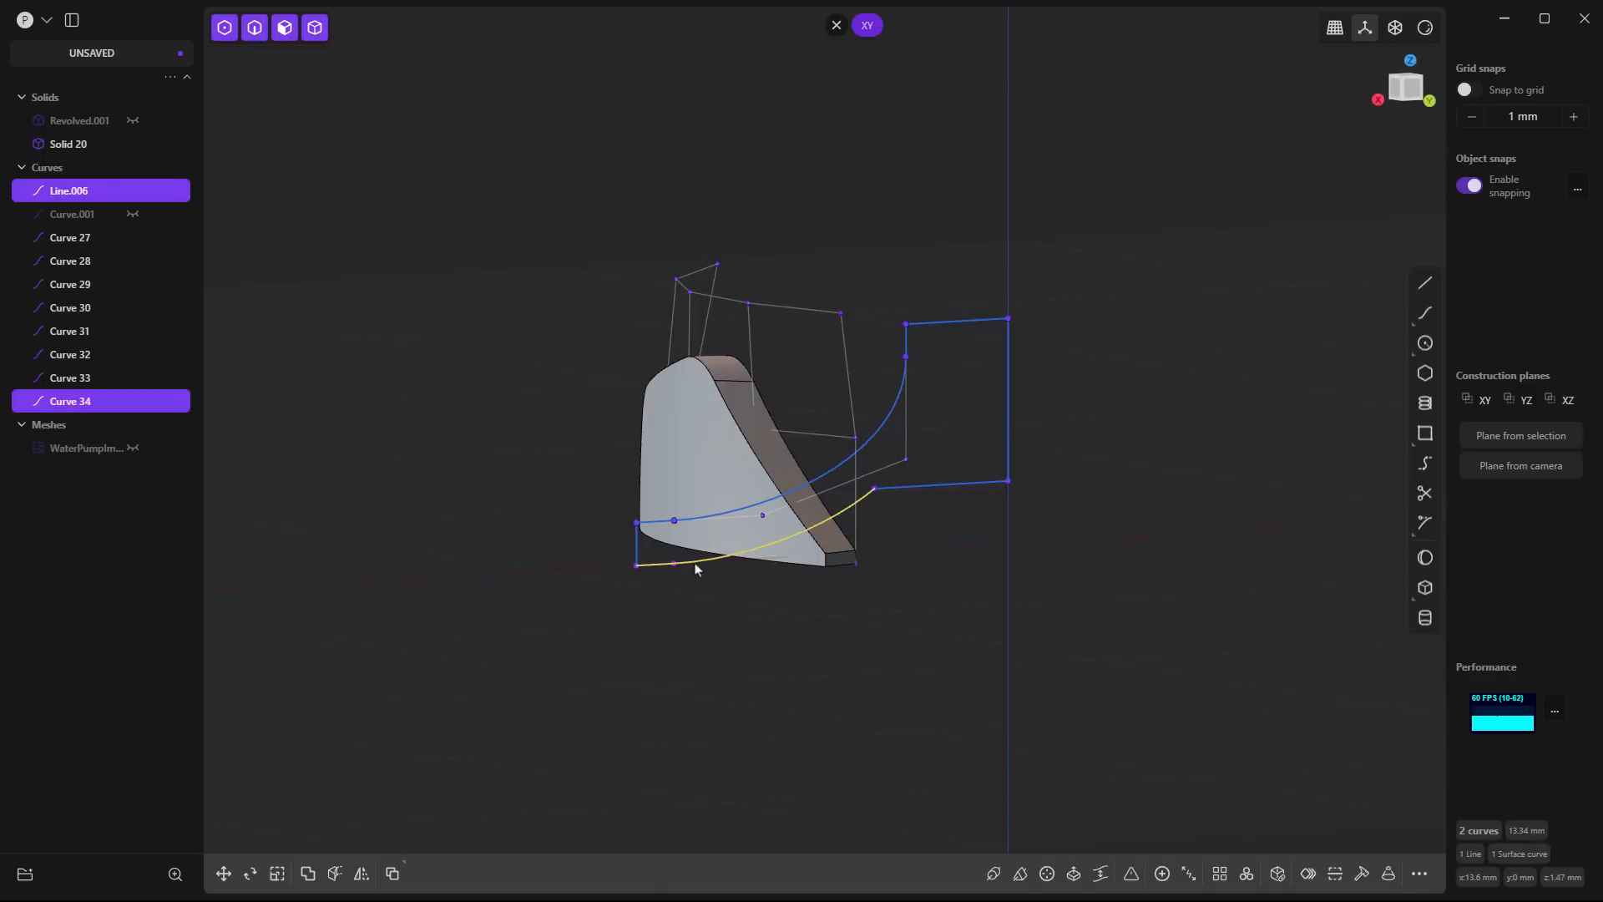
click(682, 598)
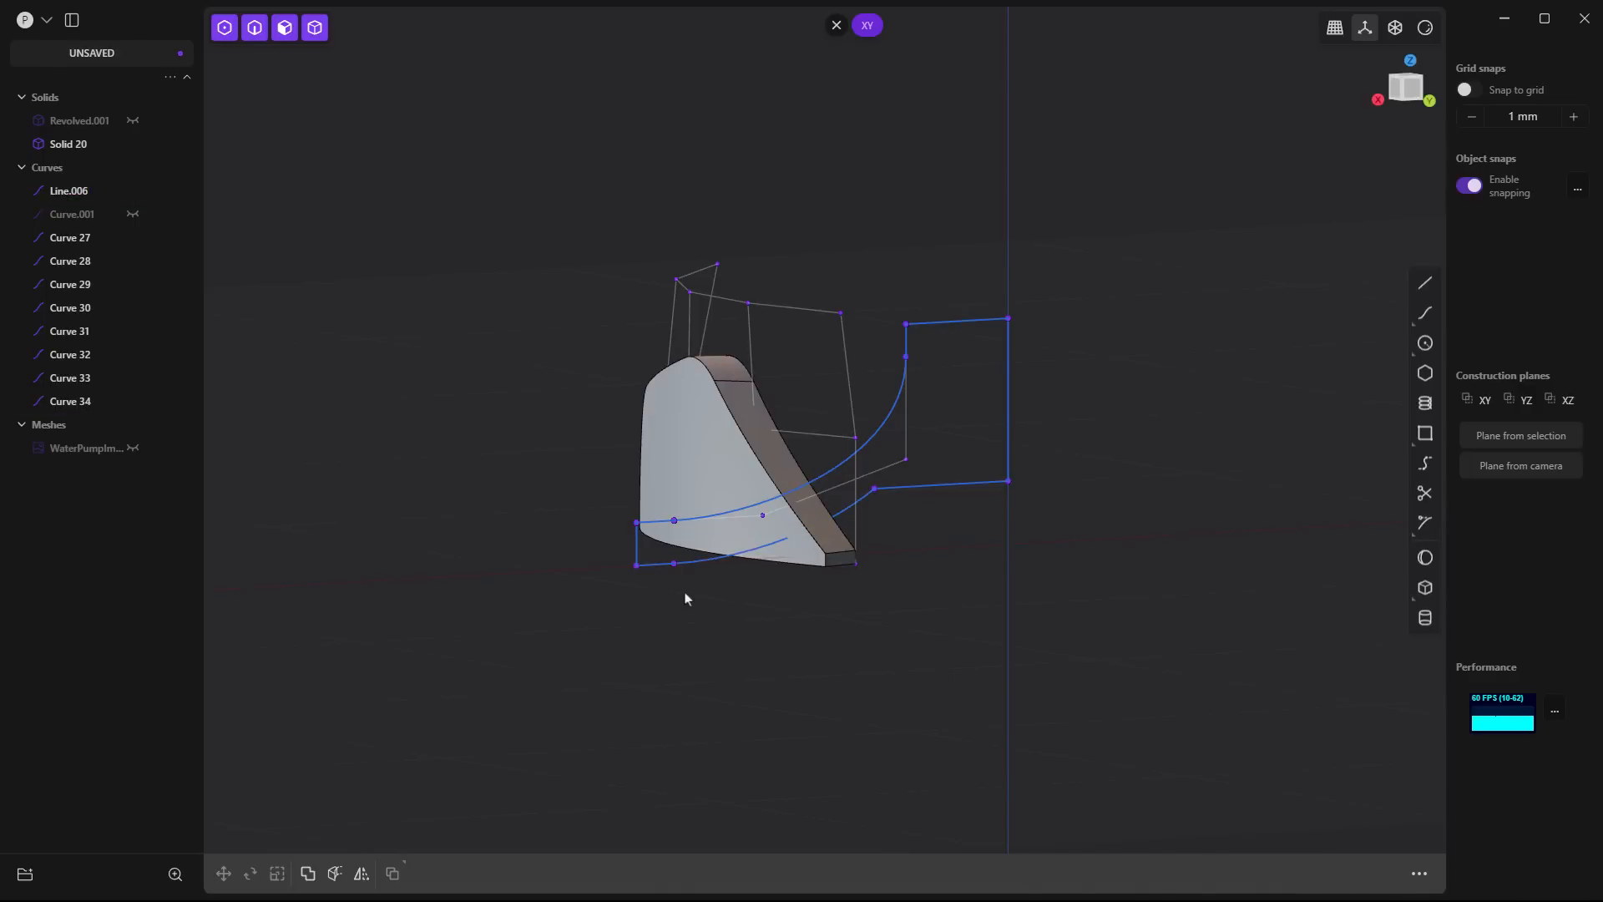
- Draw a polyline on the XZ plane from the profile's outer lower corner outward, down about 3.6 mm, back to the axis and up to the hub's lower corner
click(1568, 401)
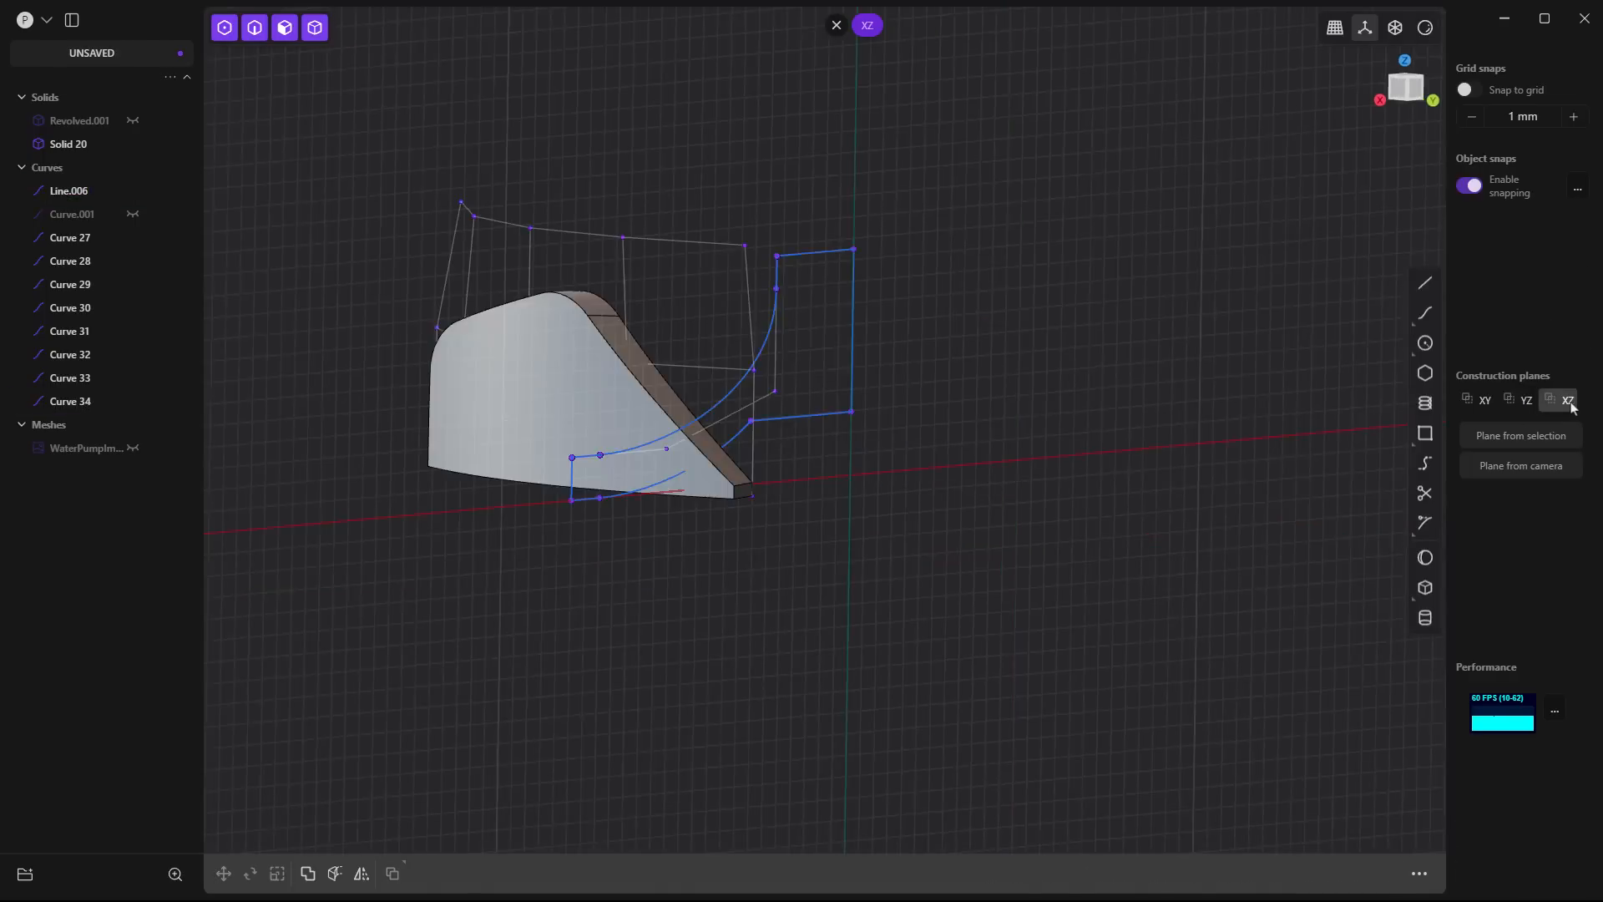
shift+middle_drag(1232, 515, 970, 552)
scroll(1005, 508, up, 3)
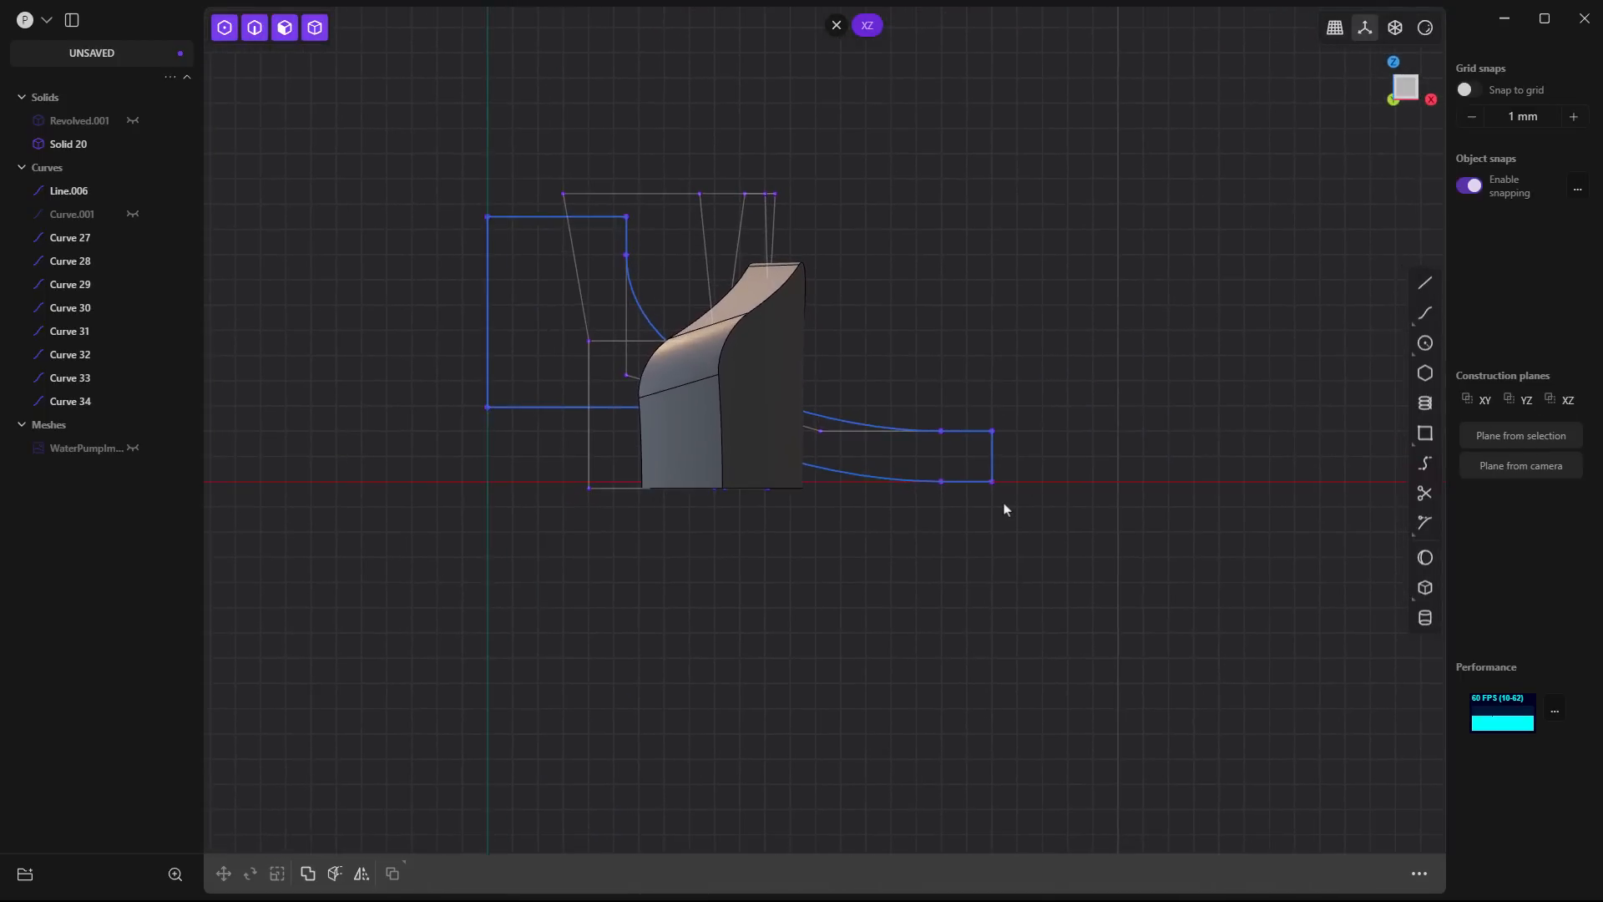
scroll(1006, 509, up, 2)
click(1425, 284)
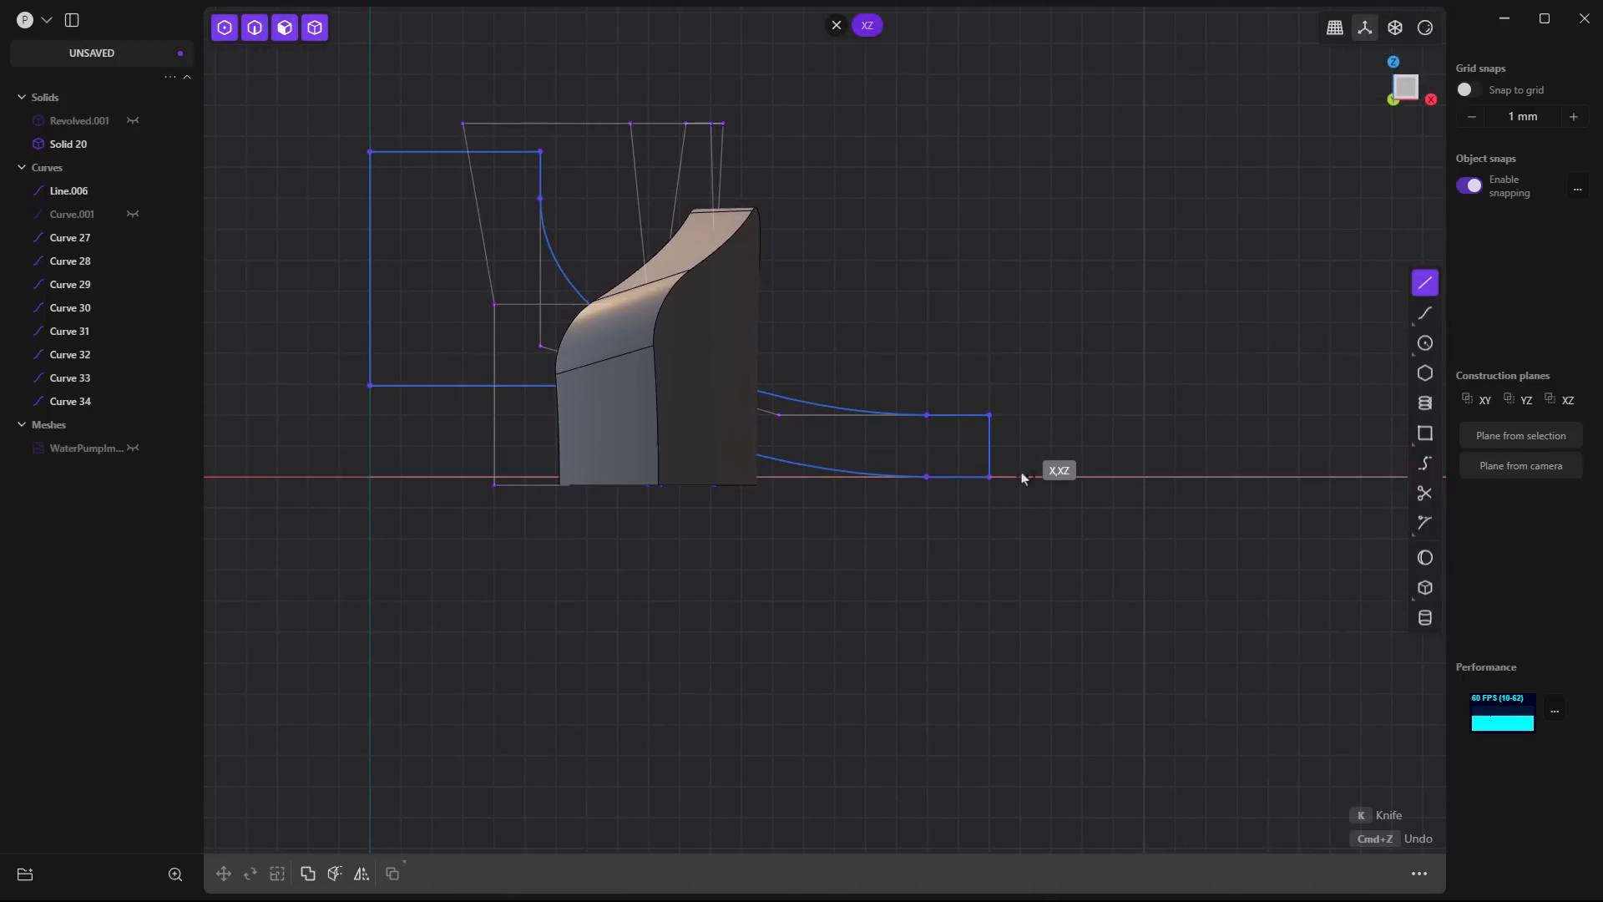
click(990, 477)
click(1072, 477)
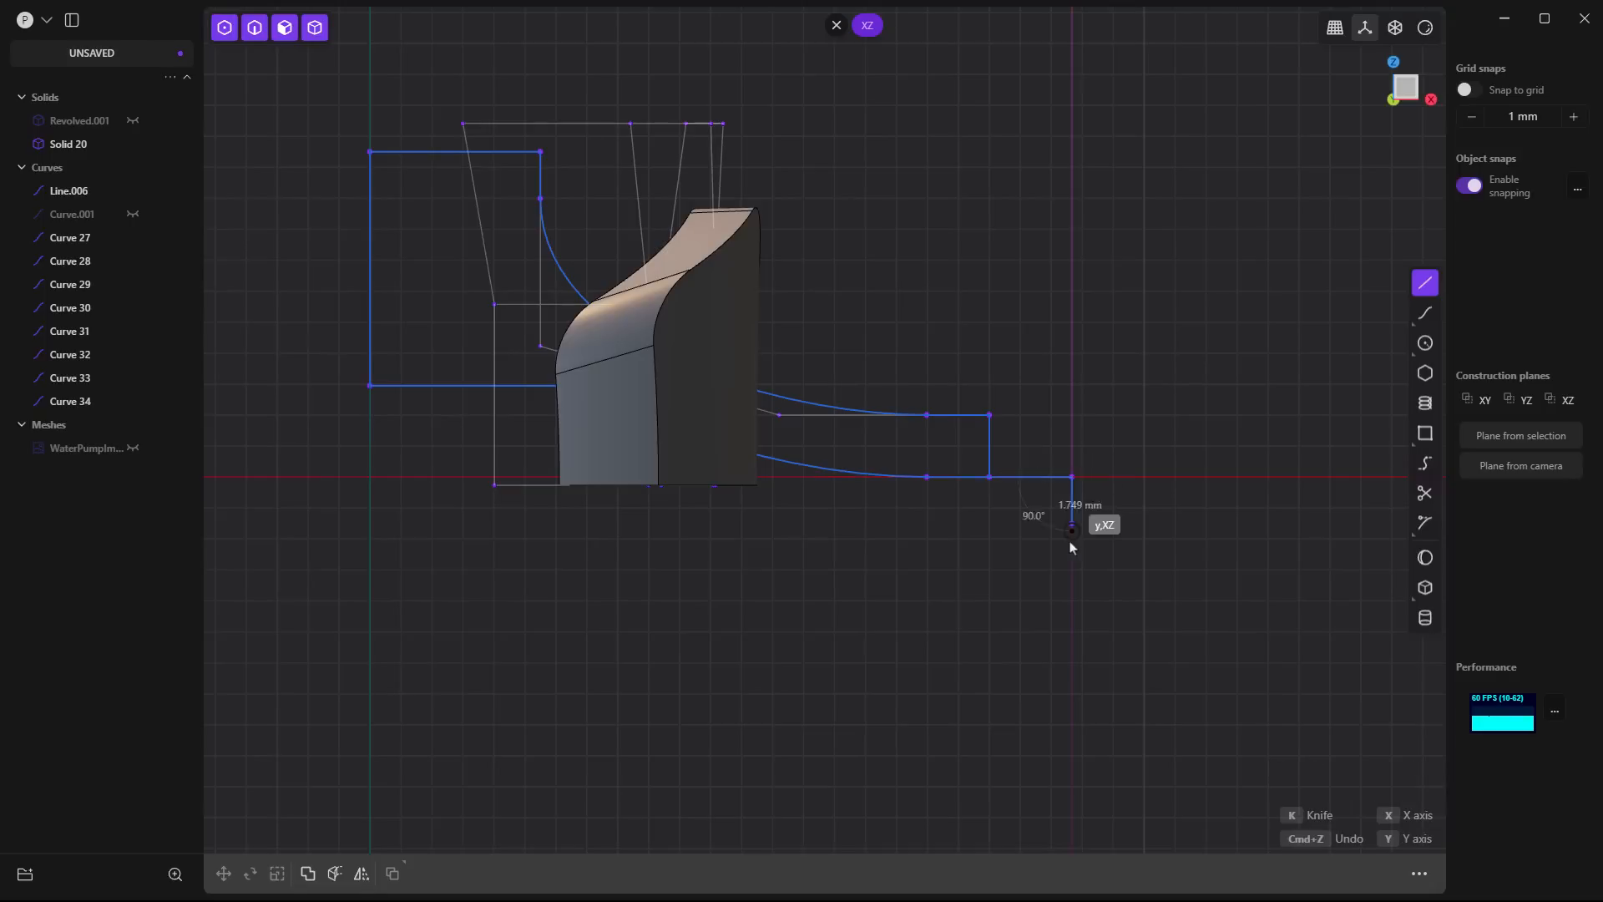
click(1072, 588)
click(369, 591)
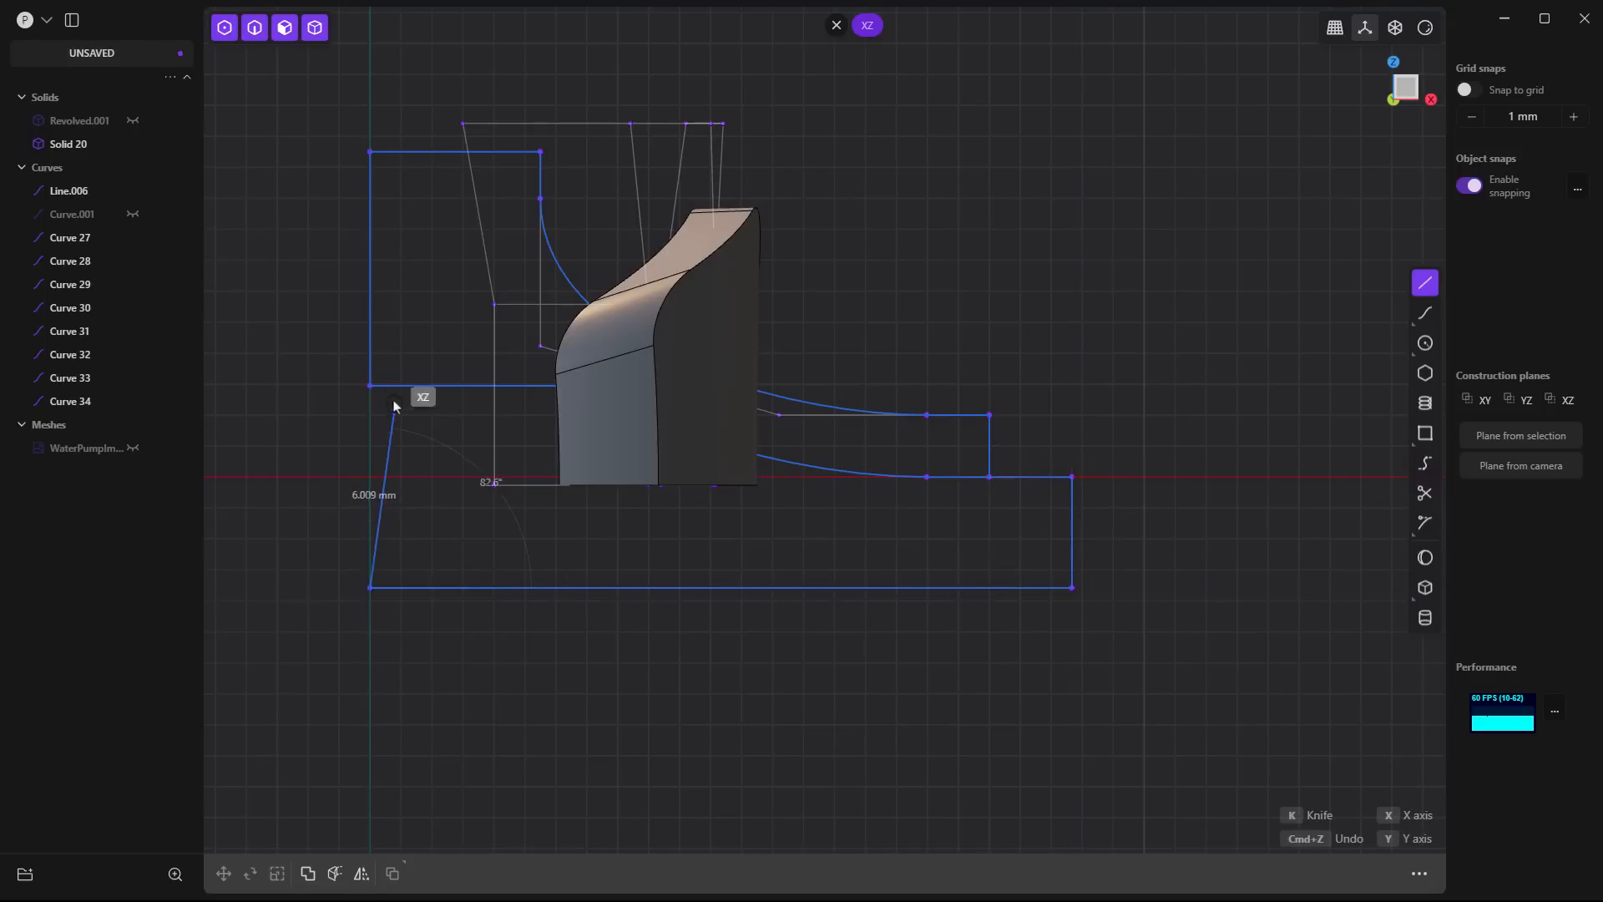
click(383, 406)
key(Escape)
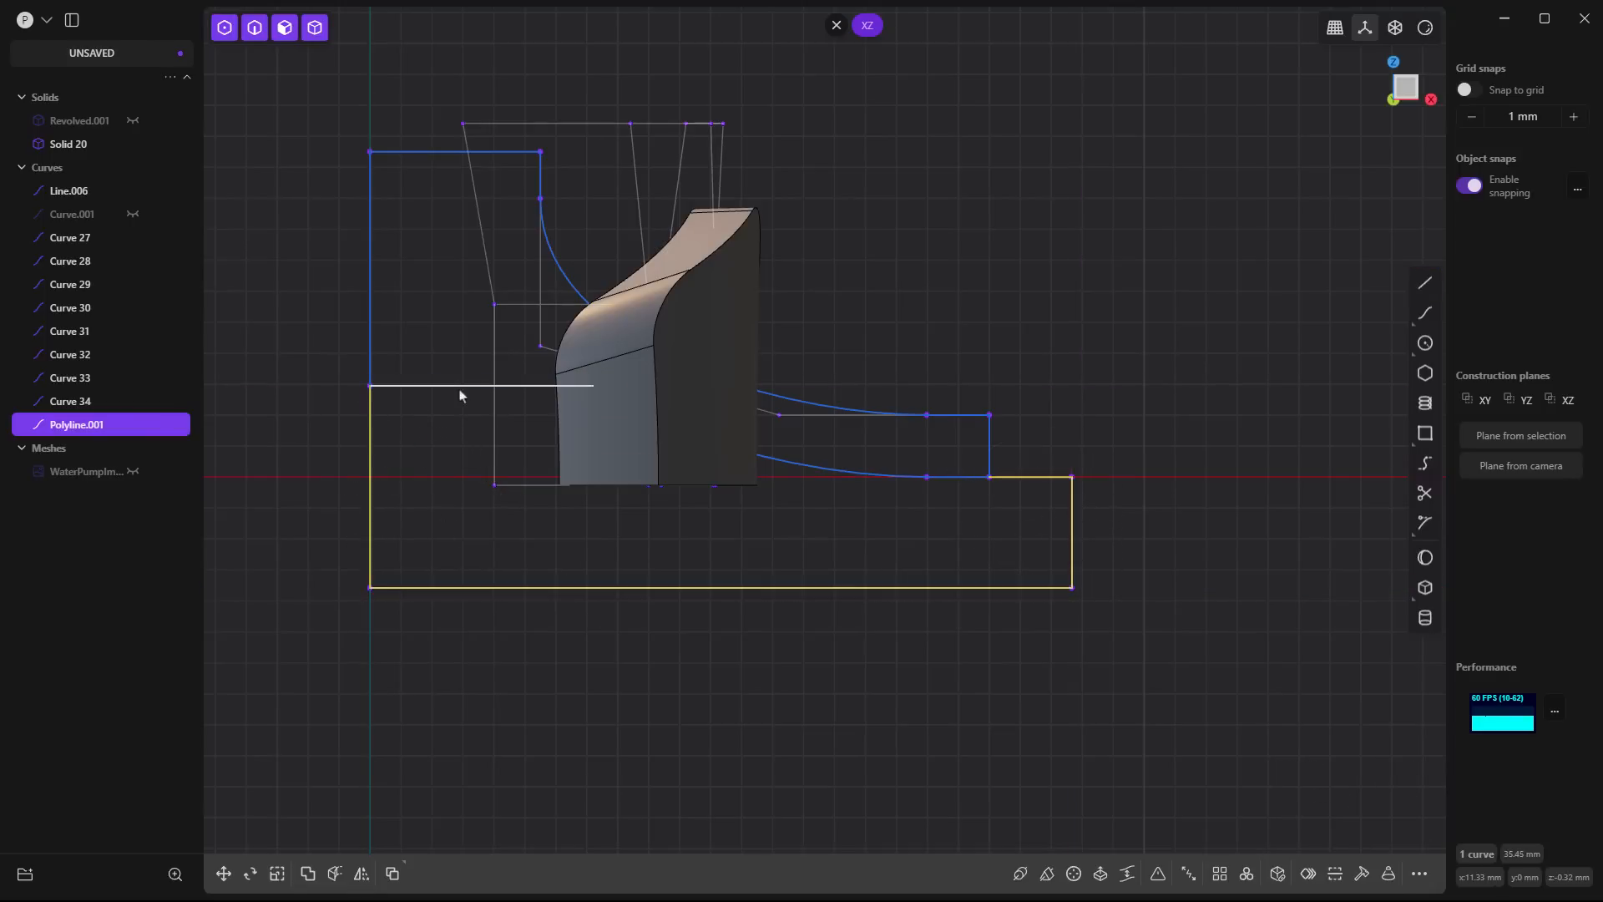
- Join the new polyline with the profile's three underside segments into one closed outline
shift+click(443, 389)
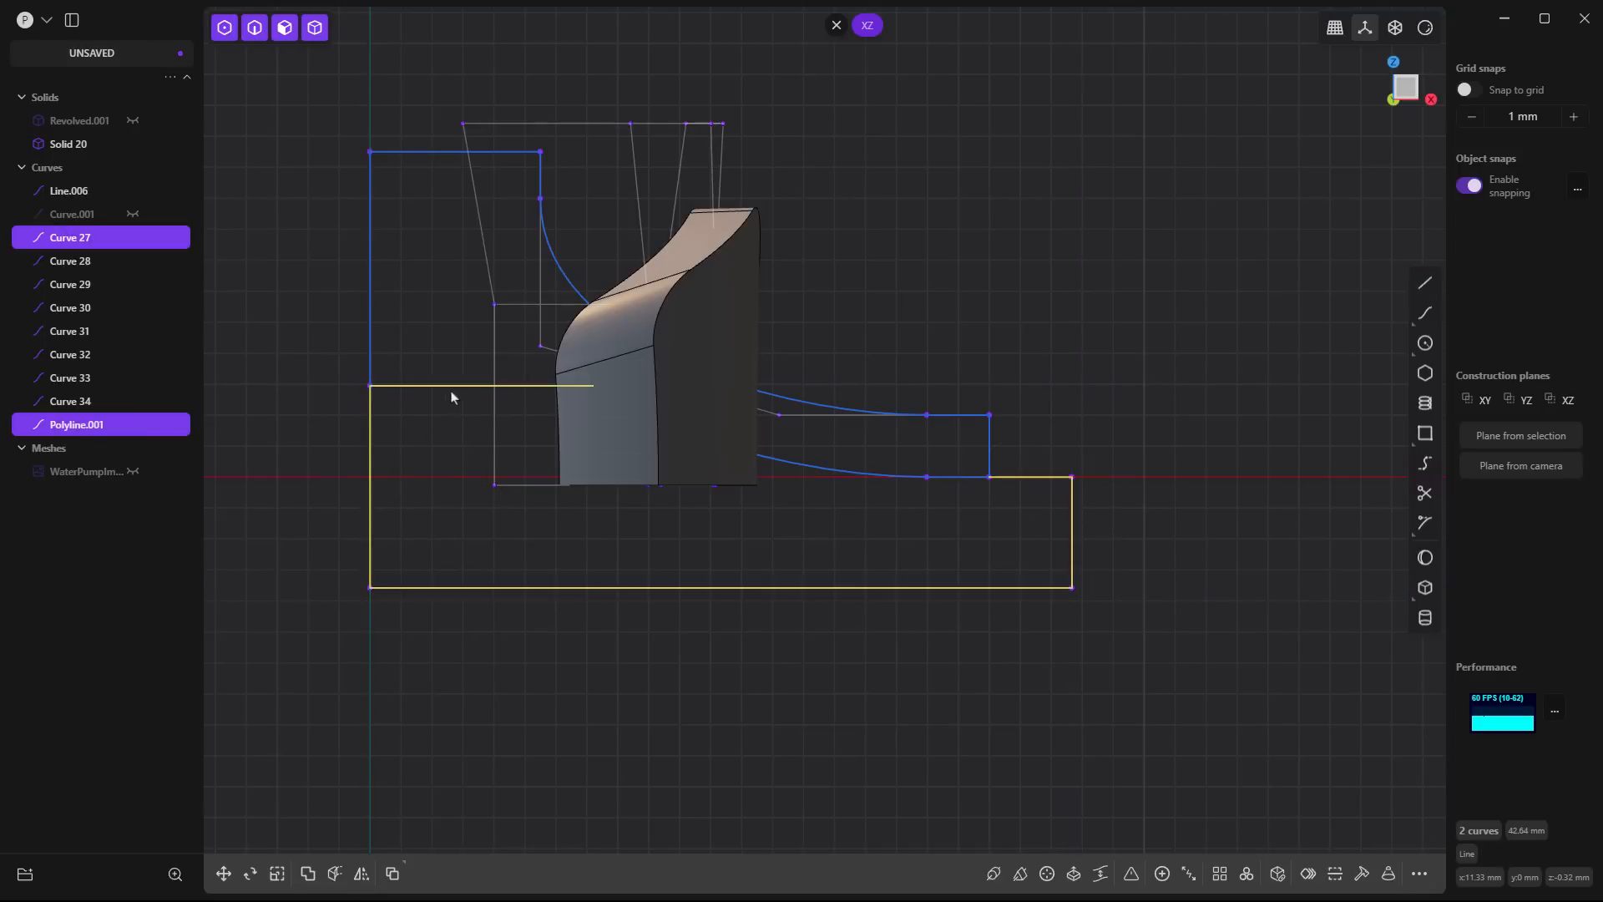
shift+click(835, 470)
key(j)
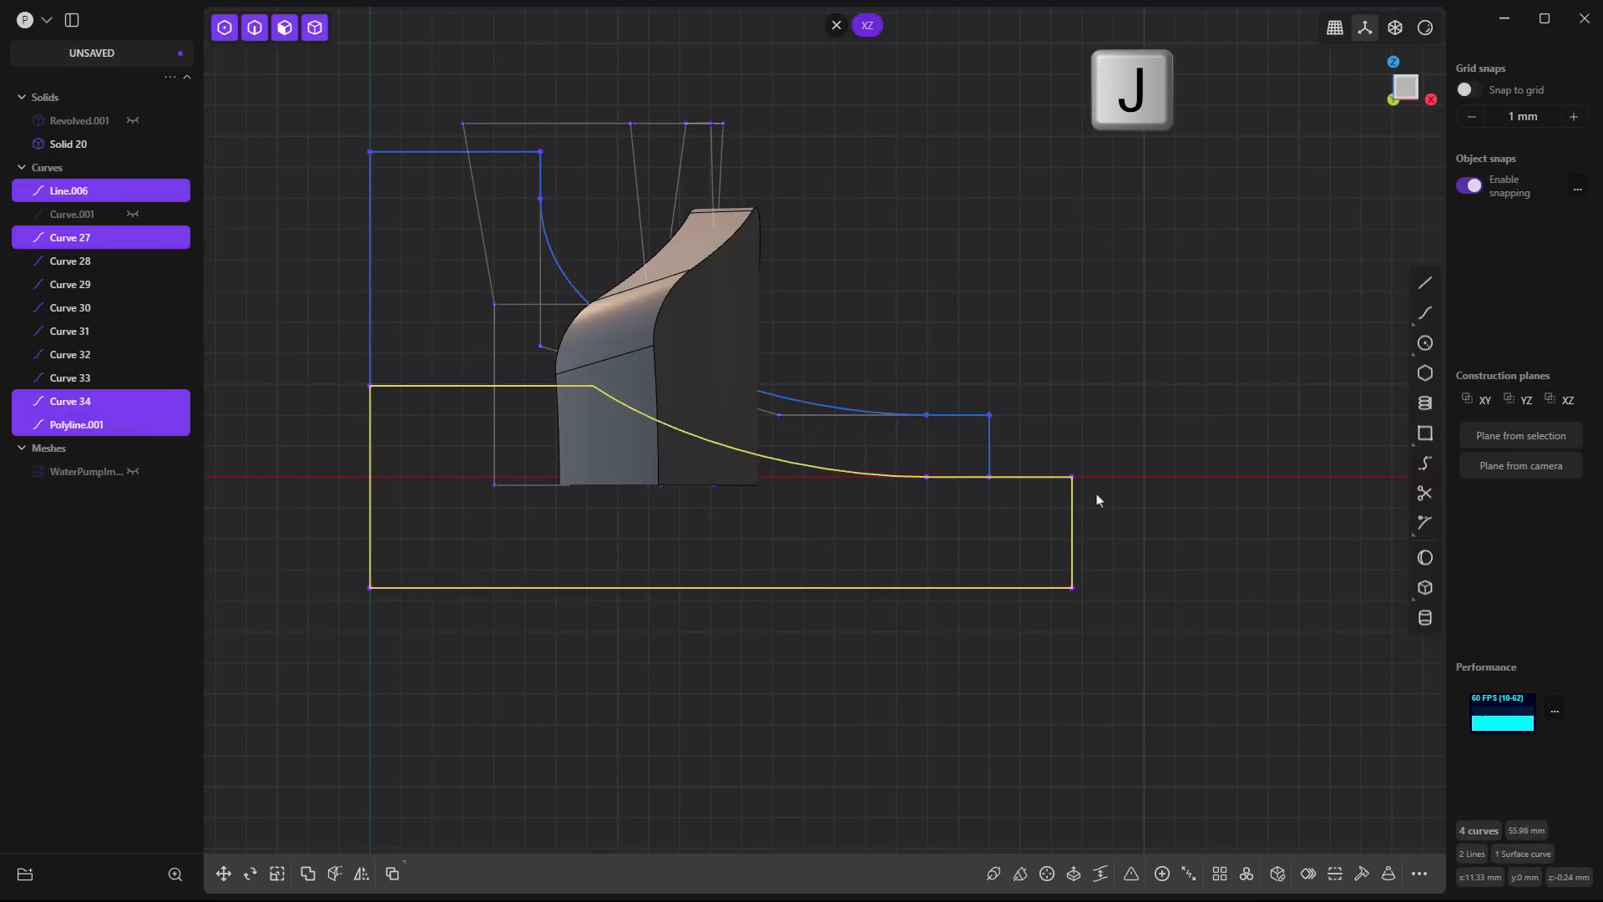
- Revolve the closed region below the base profile 360 degrees around the Z axis to make a cutter solid
key(e)
scroll(1216, 467, down, 3)
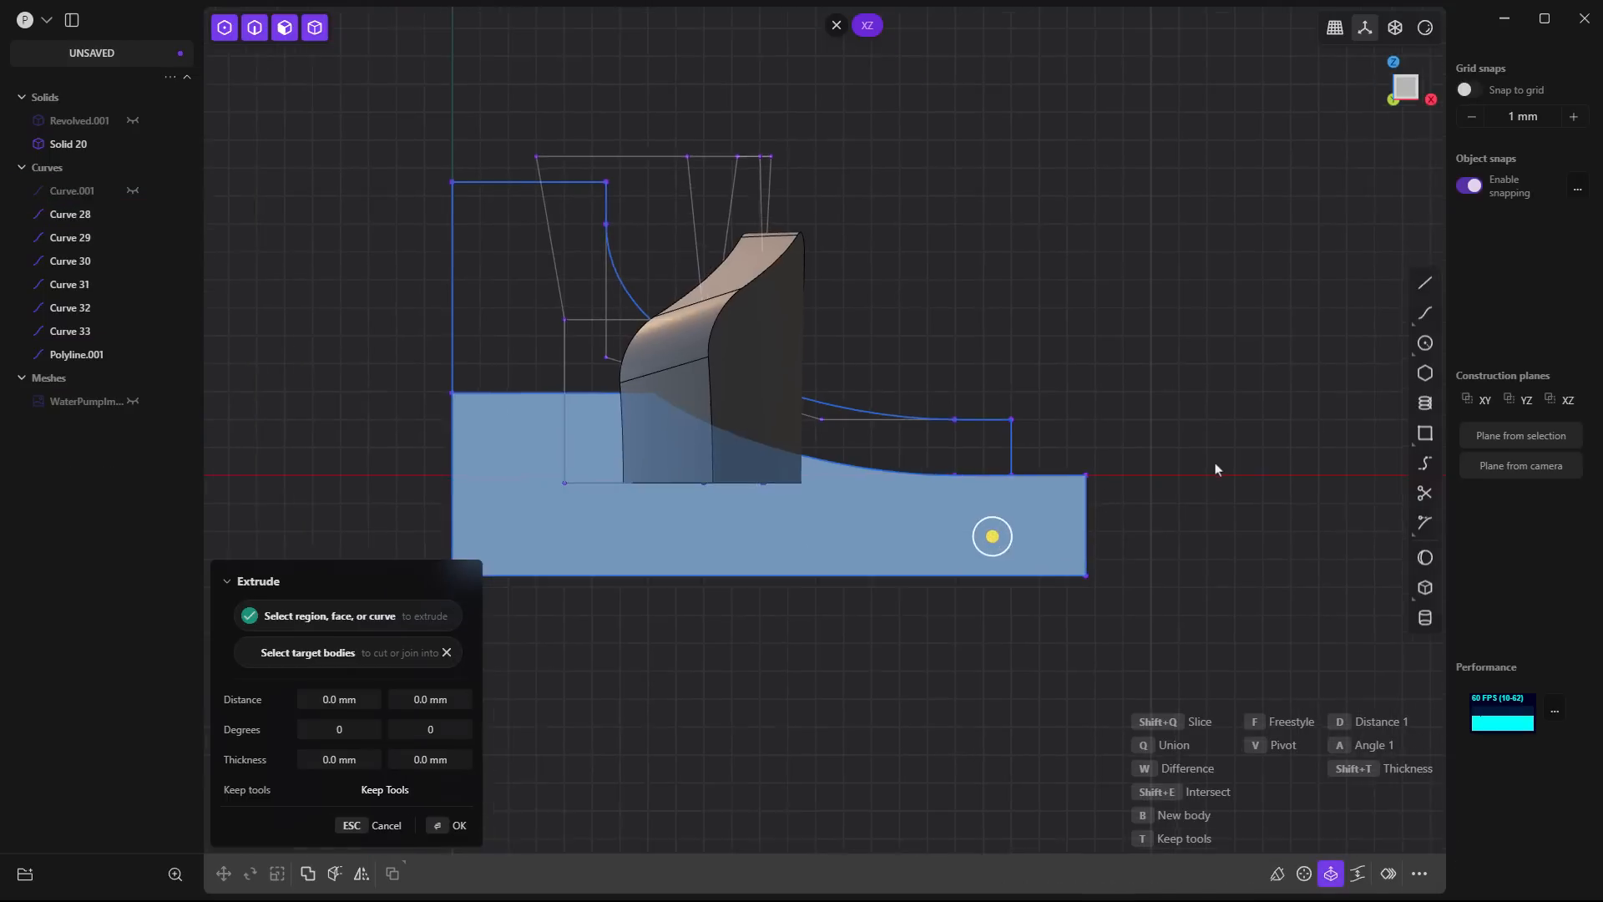
middle_drag(1225, 516, 1323, 784)
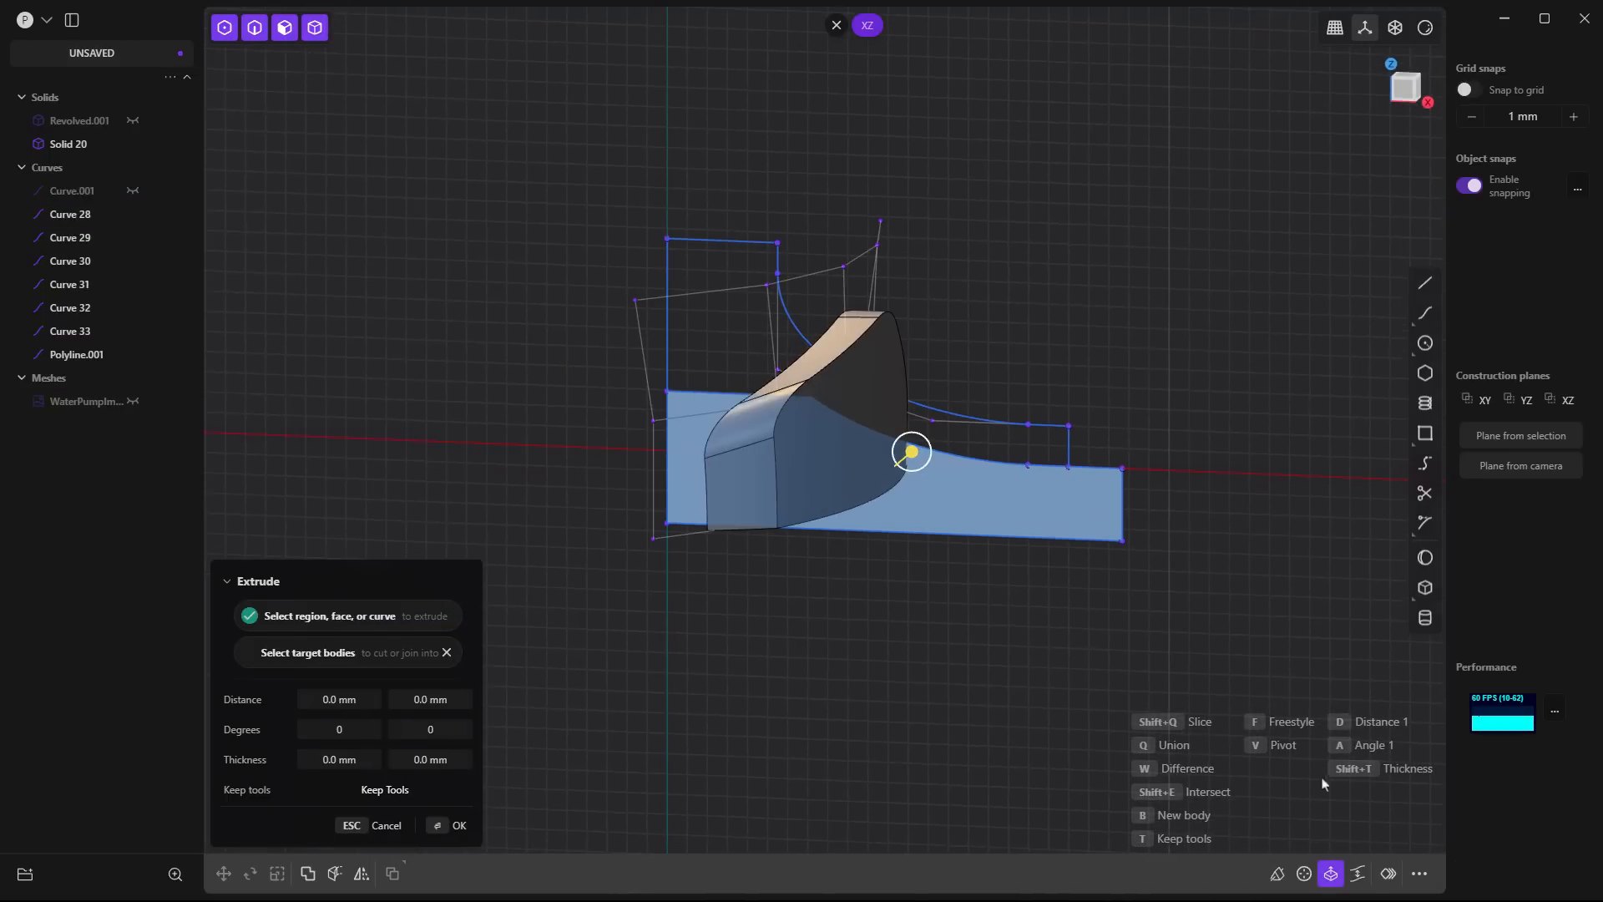
click(1305, 873)
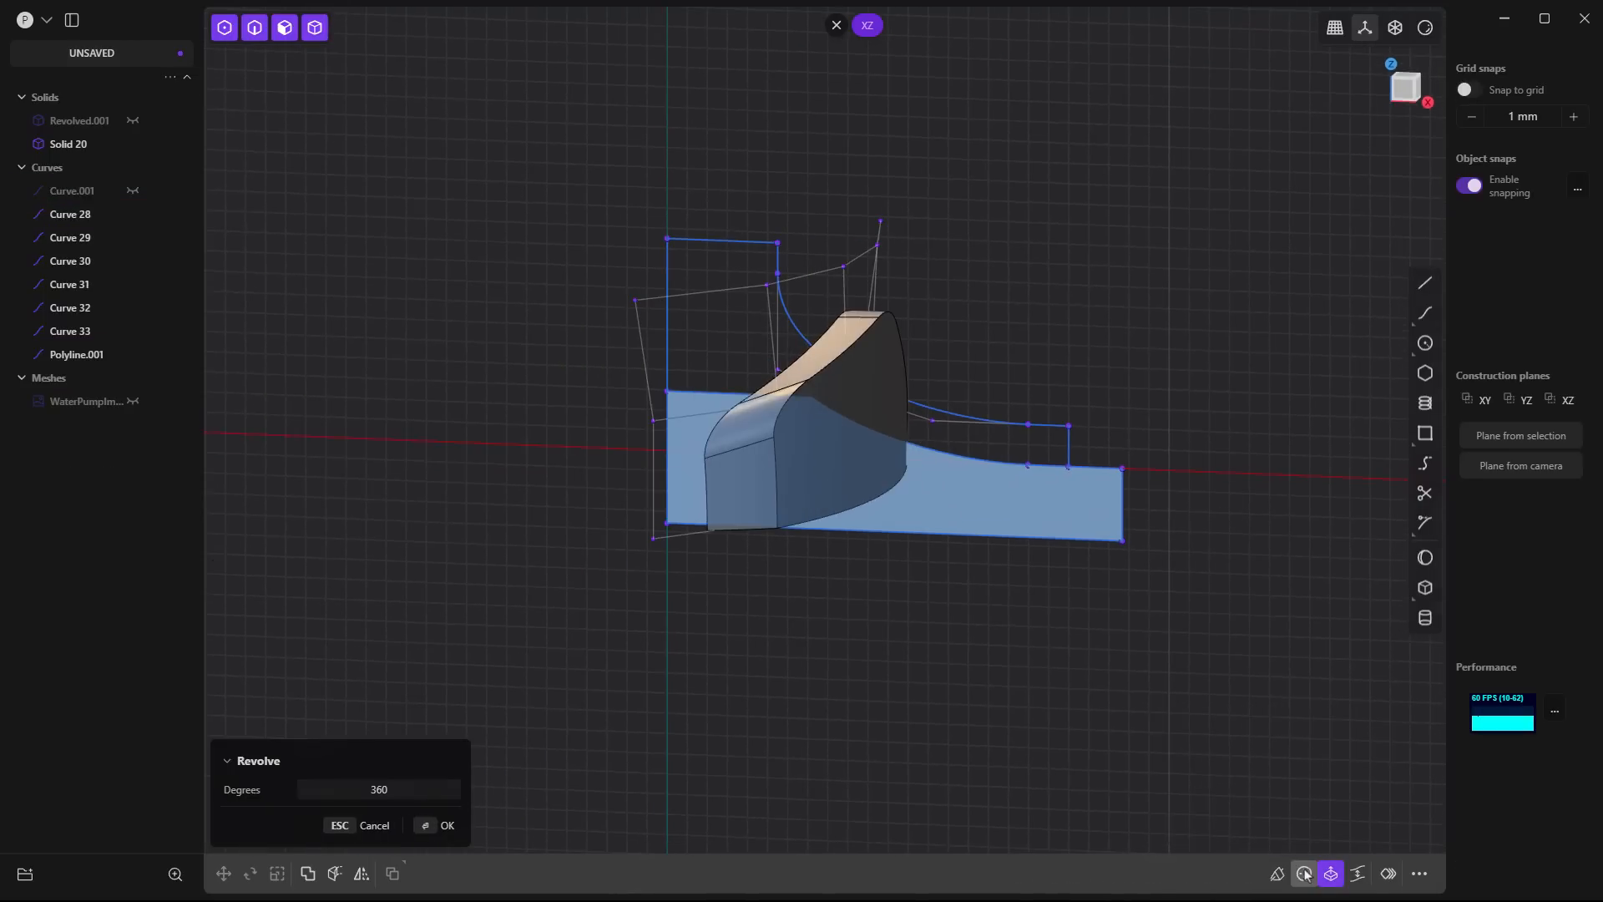
click(664, 351)
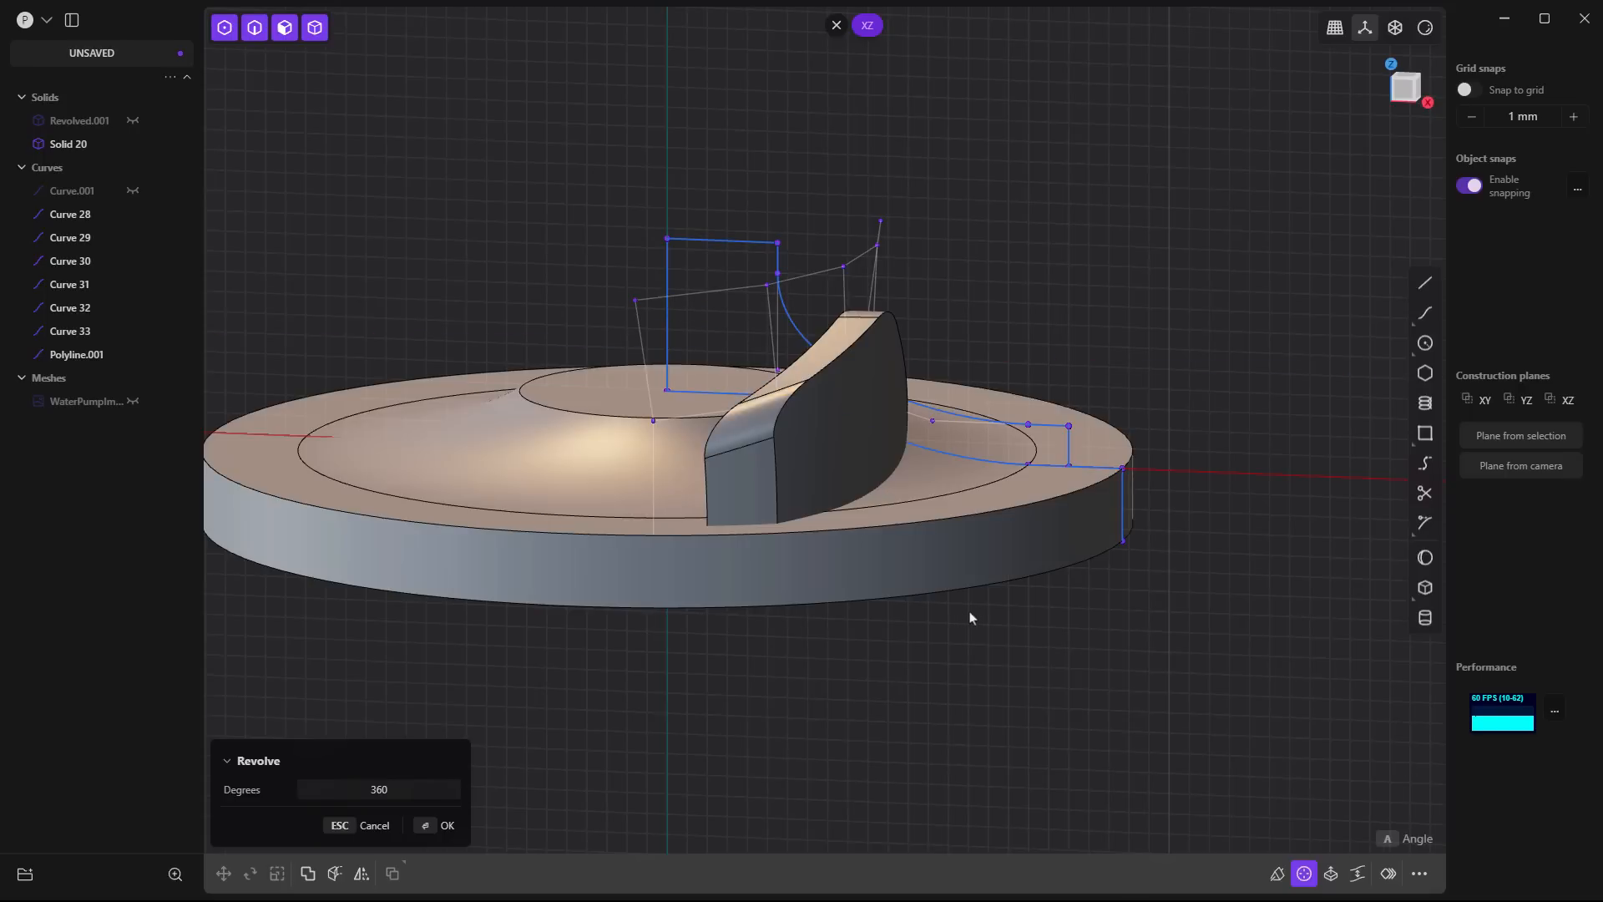
middle_drag(975, 643, 1005, 674)
key(Return)
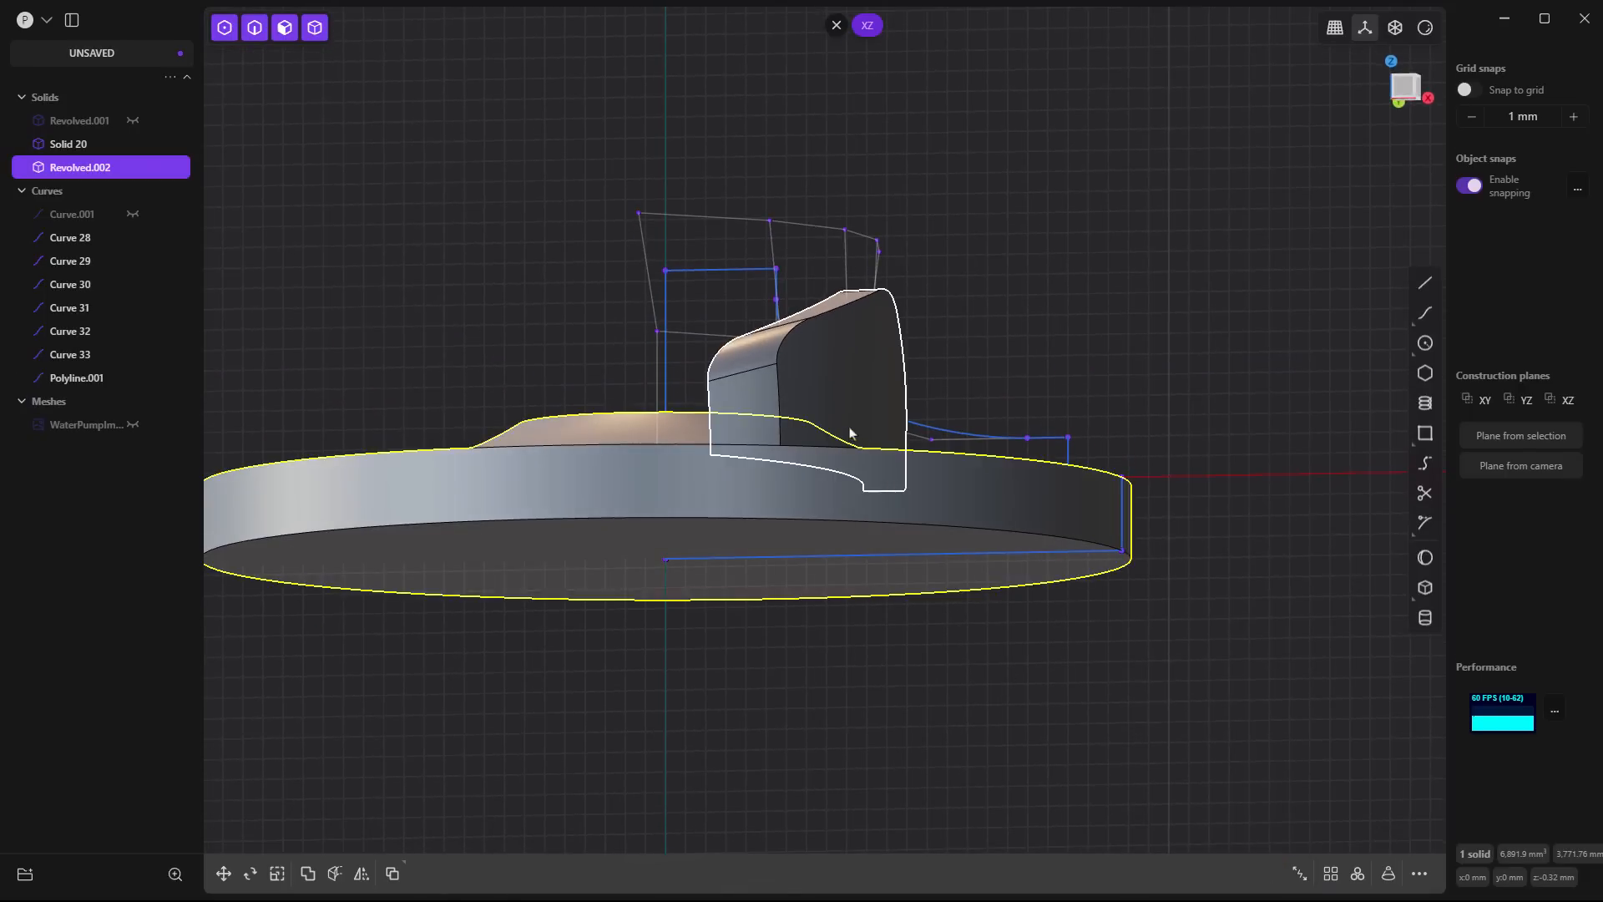
- Subtract the revolved cutter solid from the blade with a Boolean difference
middle_drag(869, 512, 882, 352)
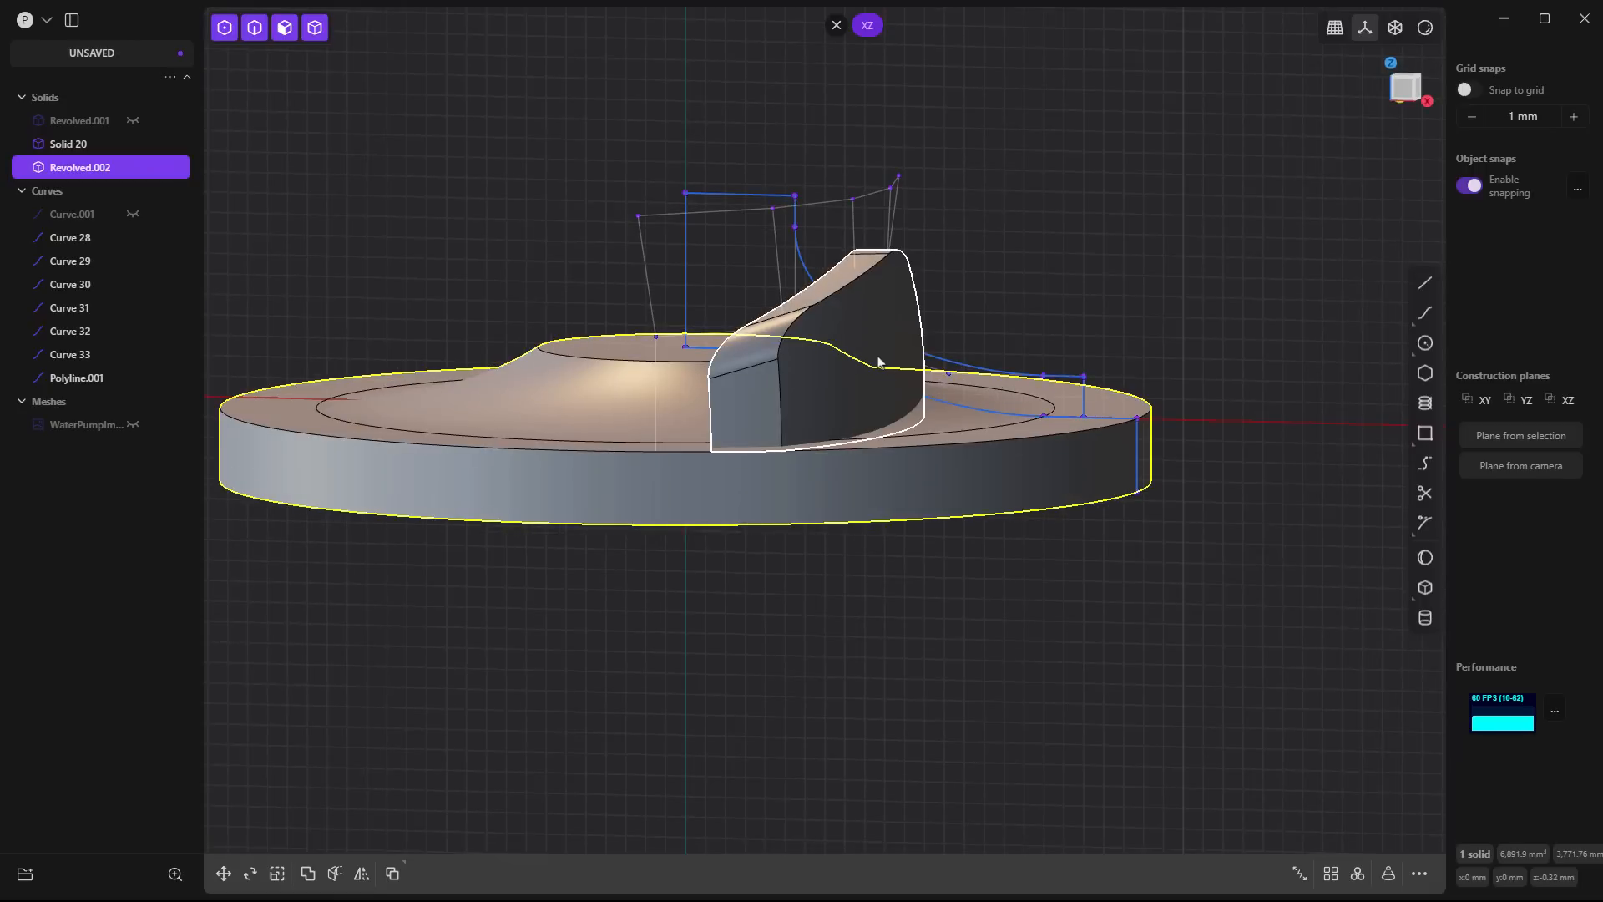
click(887, 330)
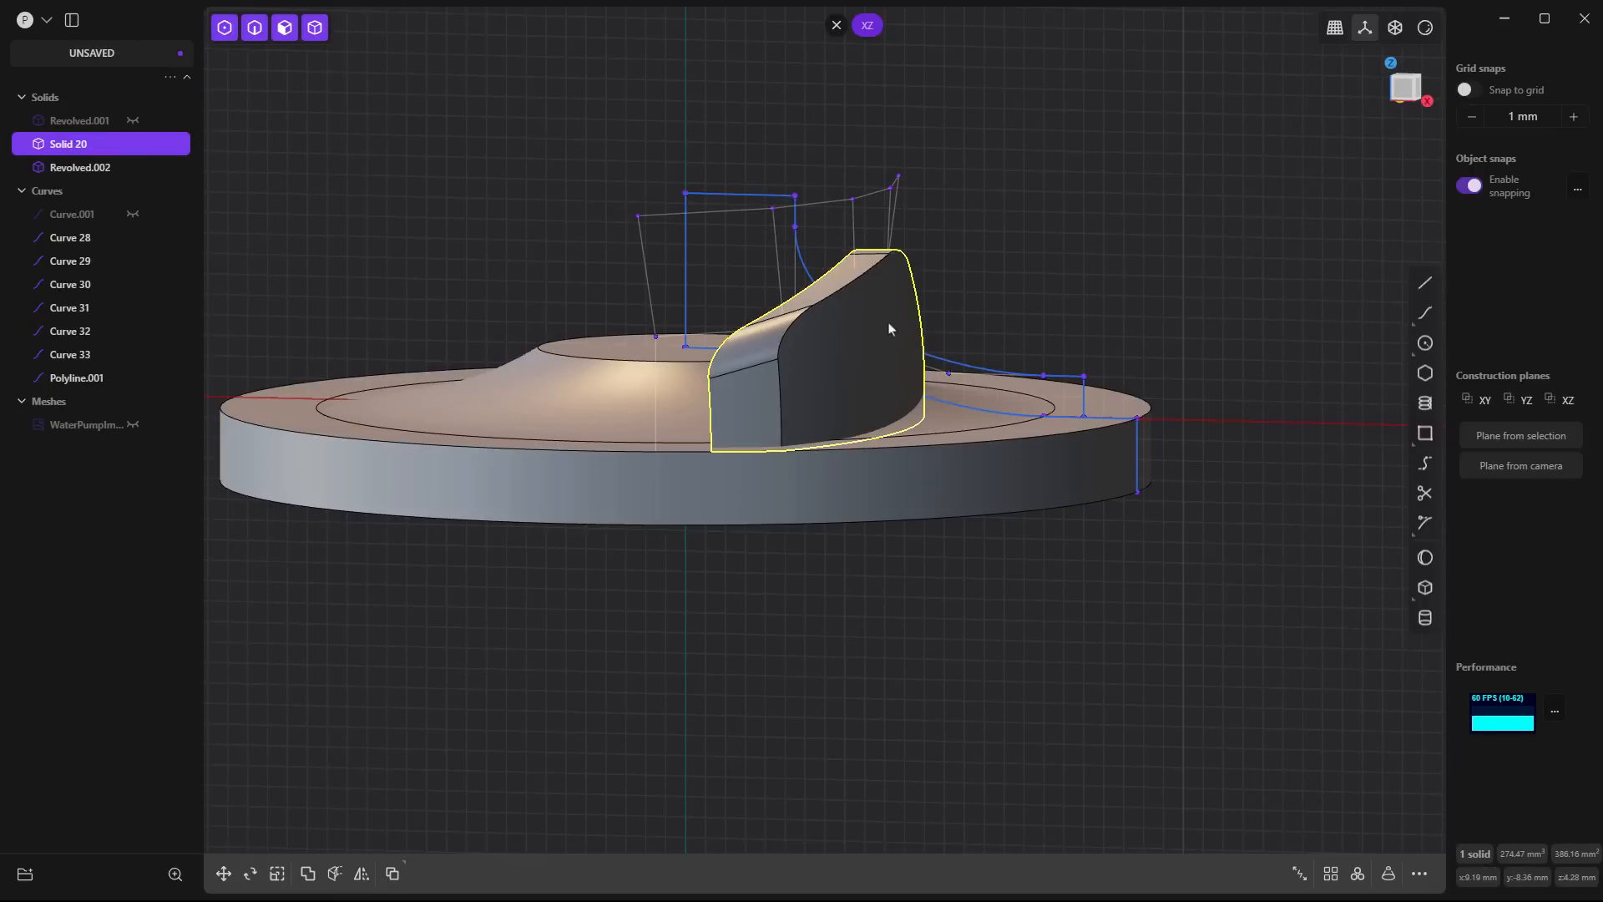
key(q)
click(986, 448)
key(Return)
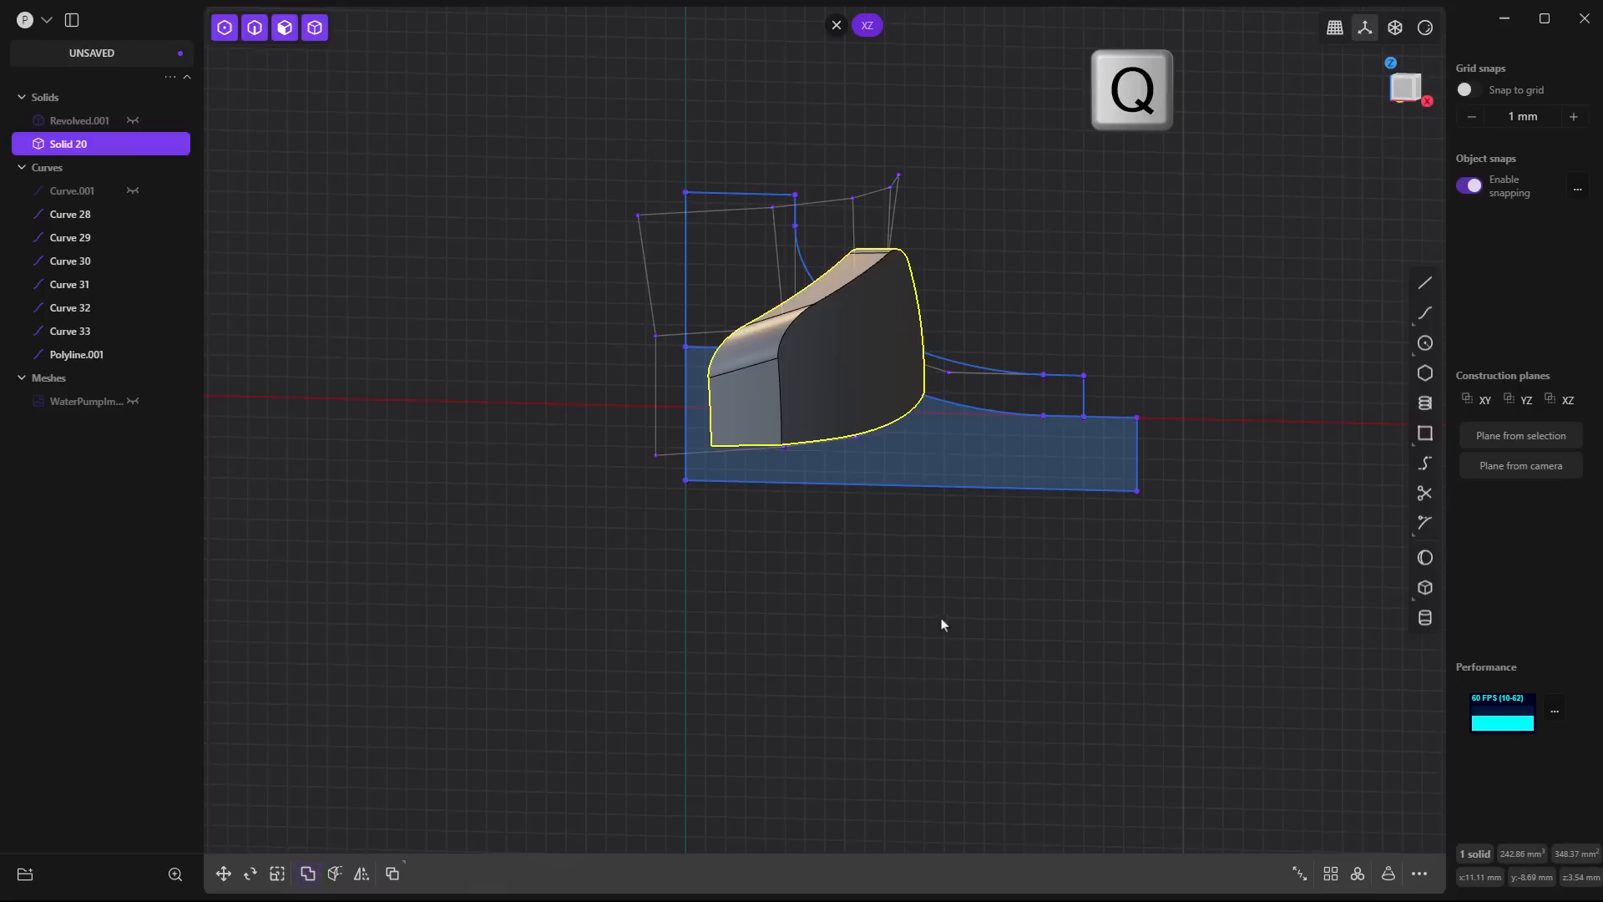
- Hide the remaining profile curves from Curve 28 through Polyline.001 and show the revolved base Revolved.001
click(700, 511)
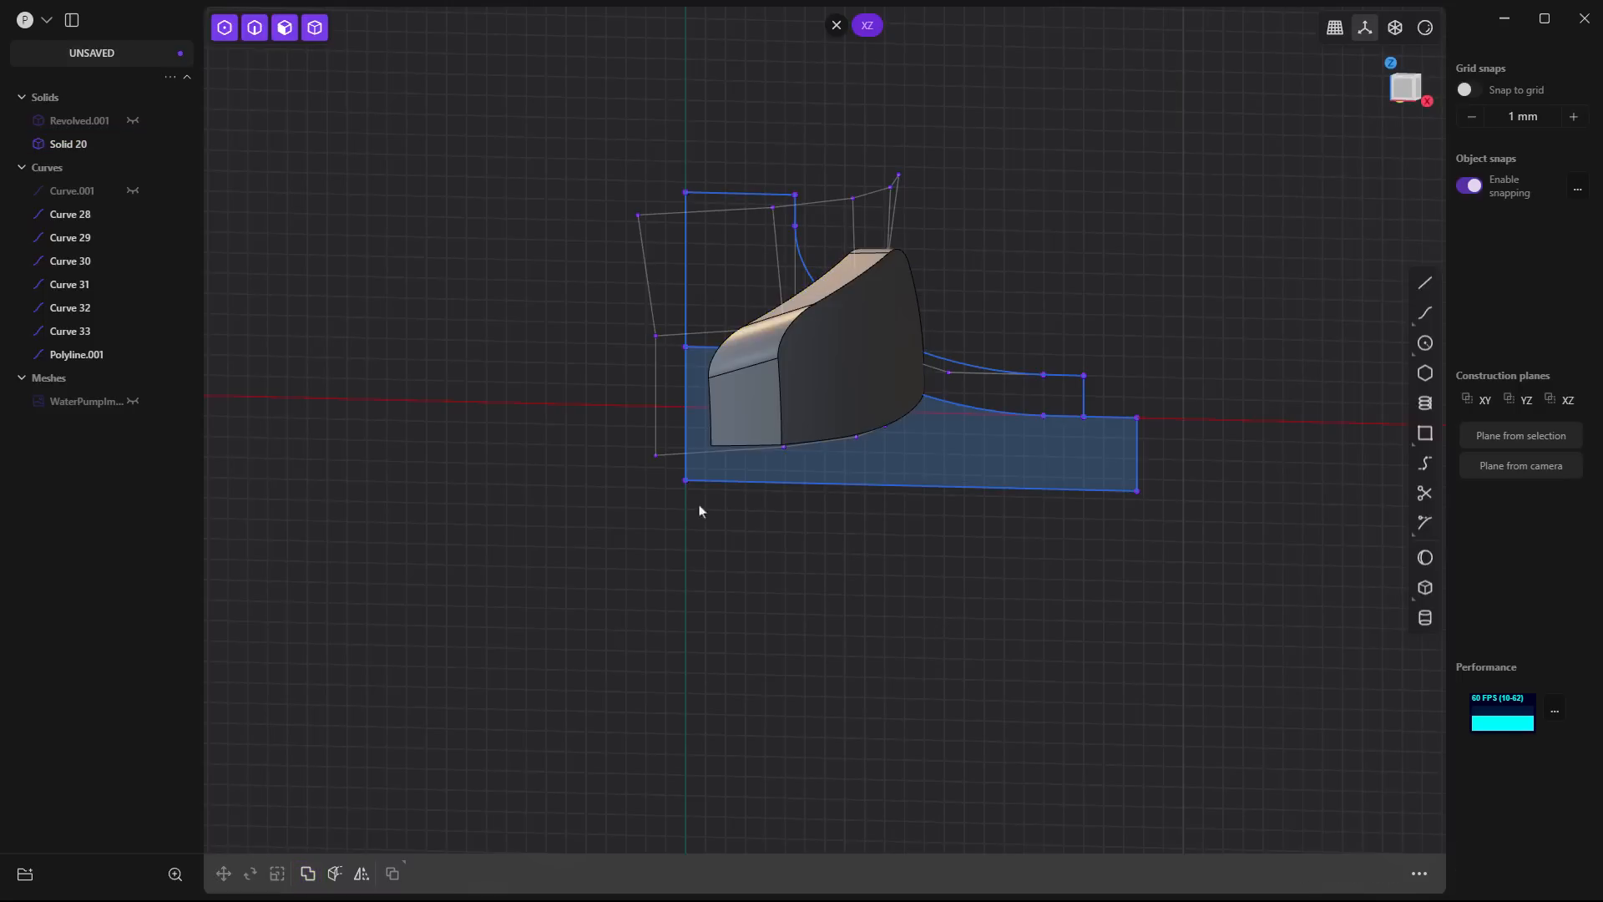
click(92, 215)
shift+click(67, 357)
key(h)
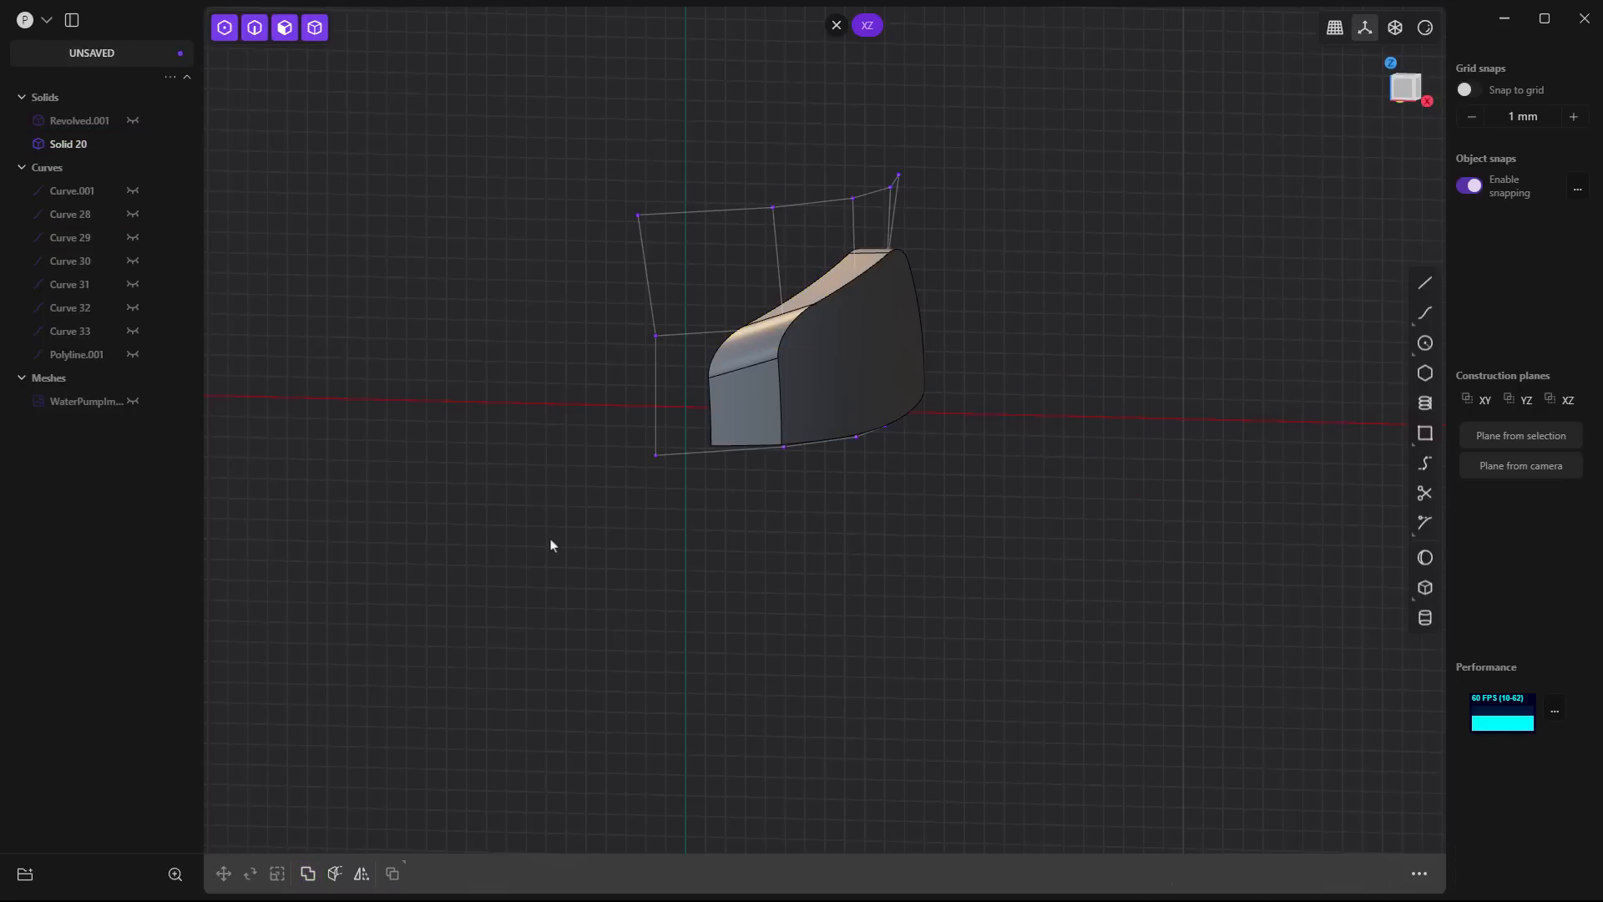
click(132, 121)
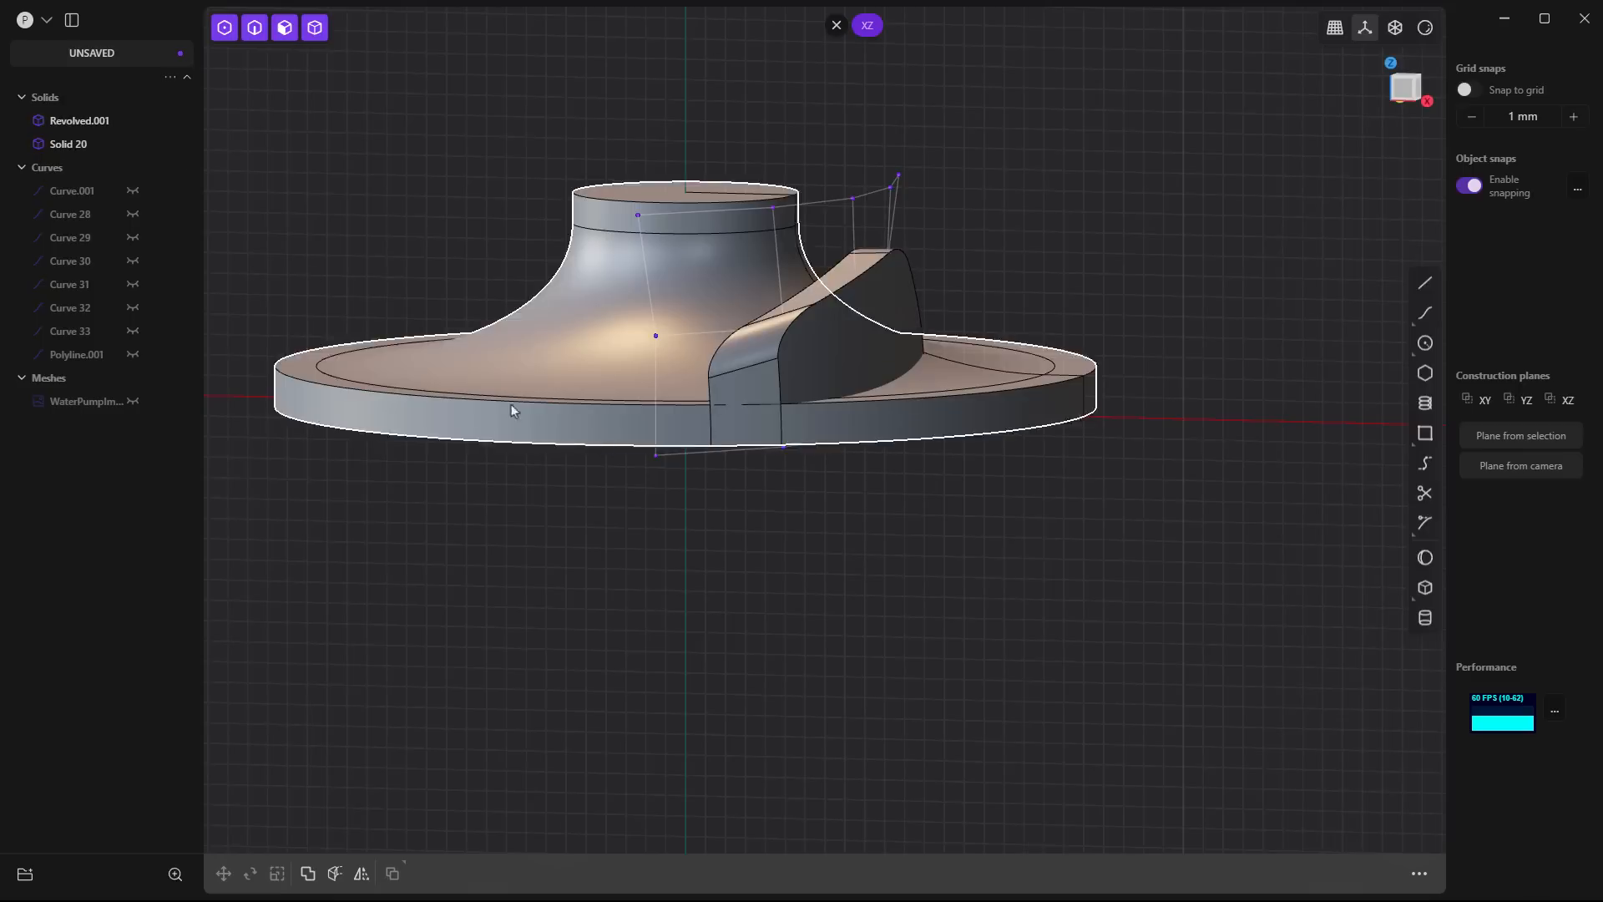
- Radially array the blade into six instances over 360 degrees around the centre of the hub's top face
middle_drag(511, 405, 619, 384)
middle_drag(698, 457, 748, 594)
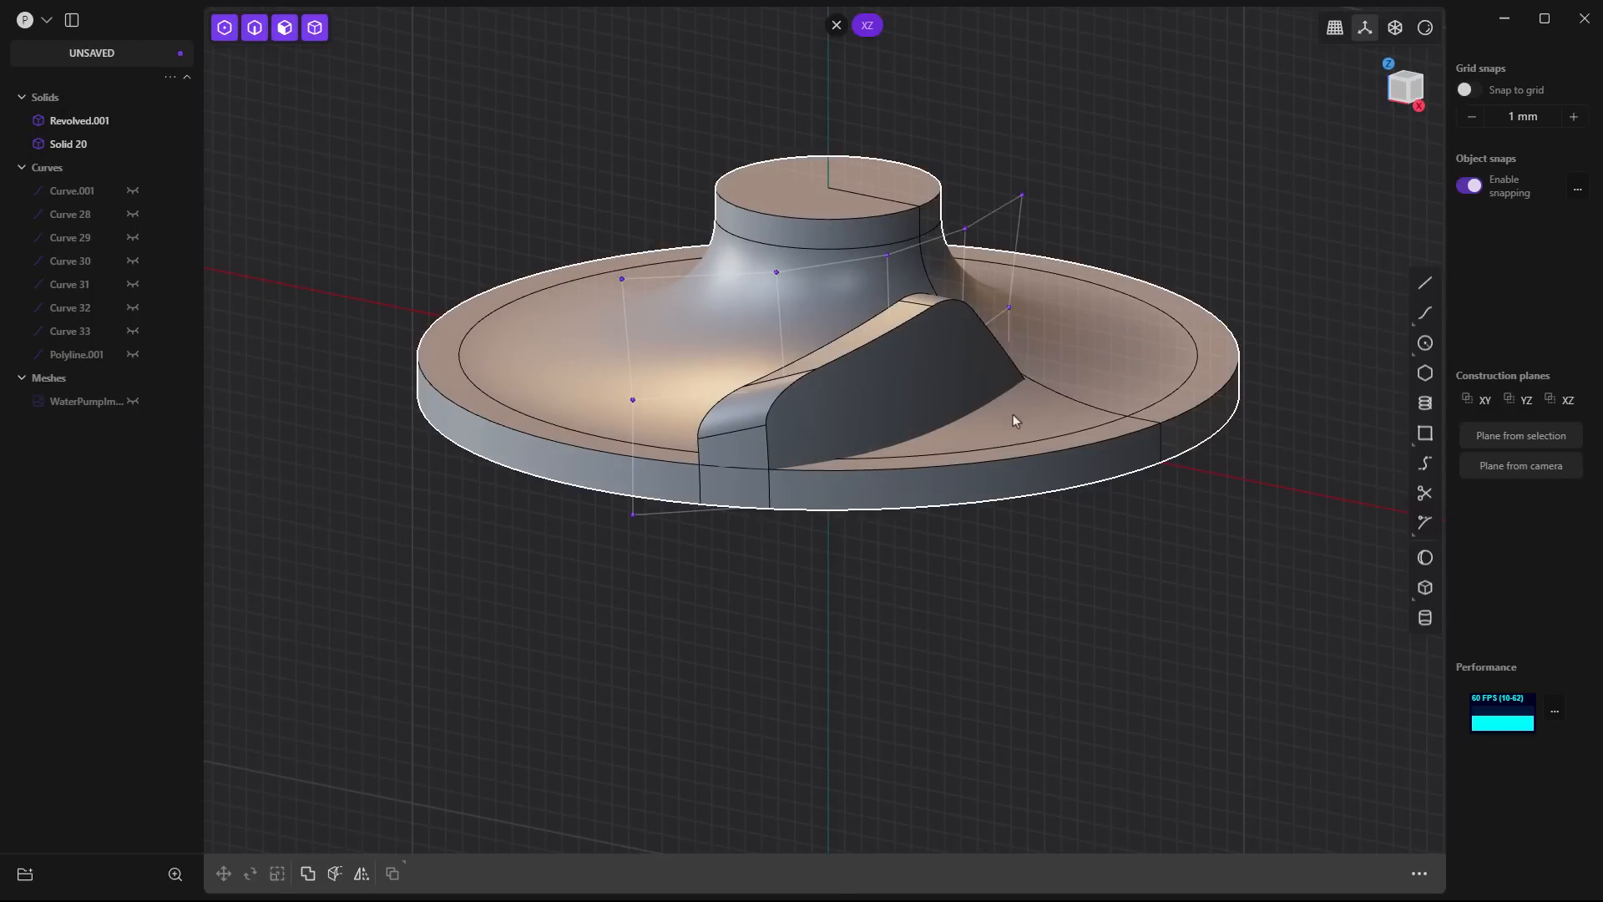
click(887, 384)
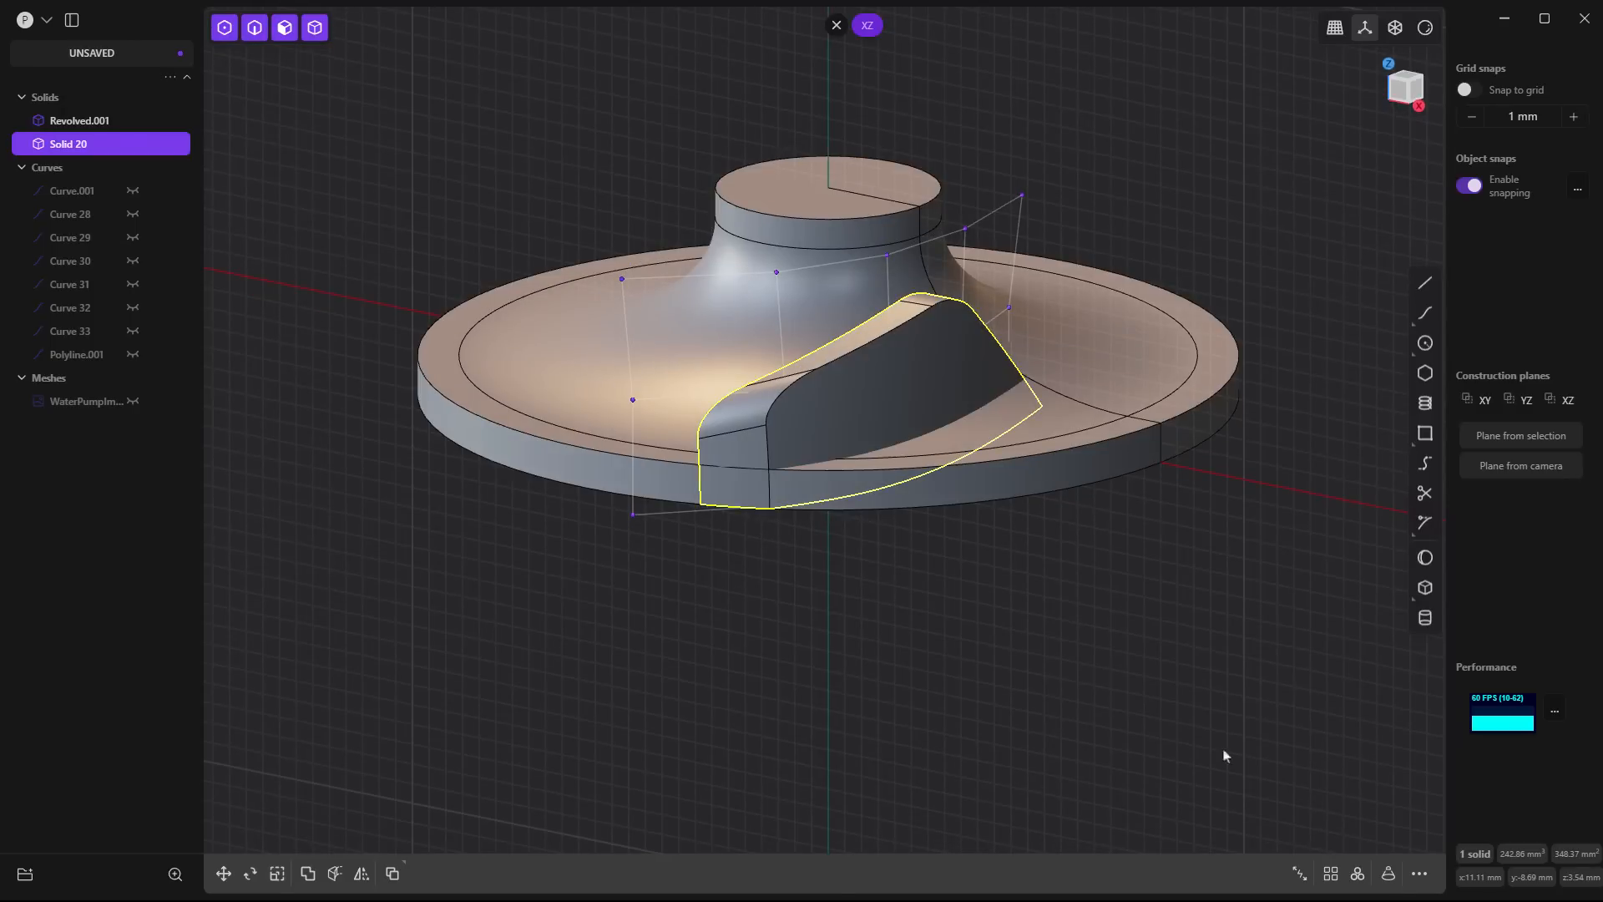
click(1387, 874)
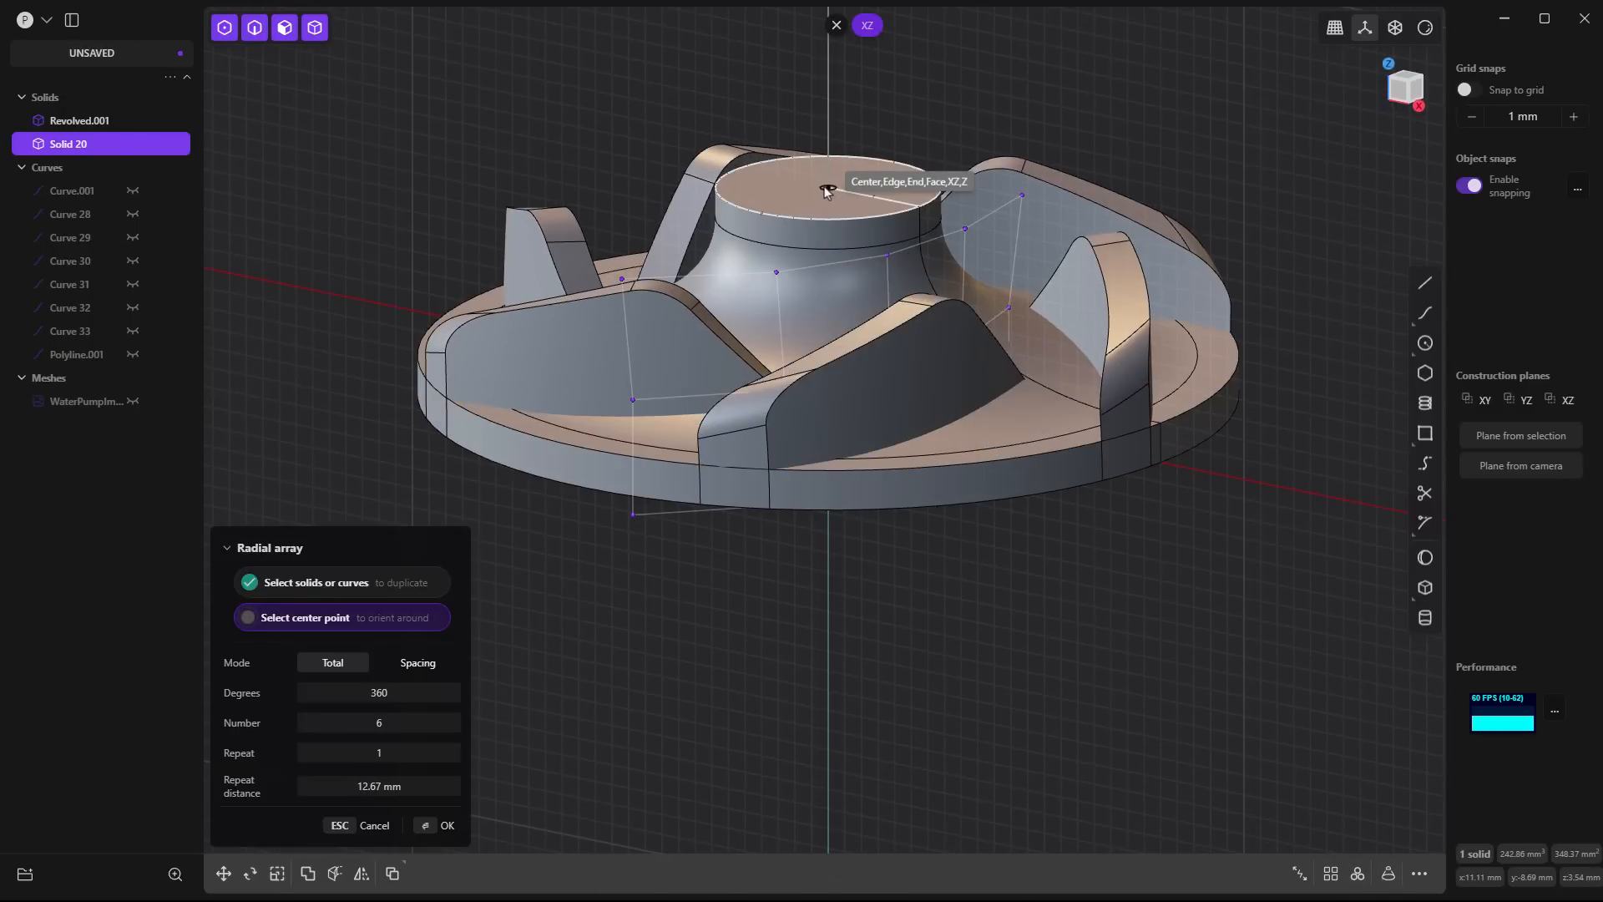
click(825, 191)
key(Return)
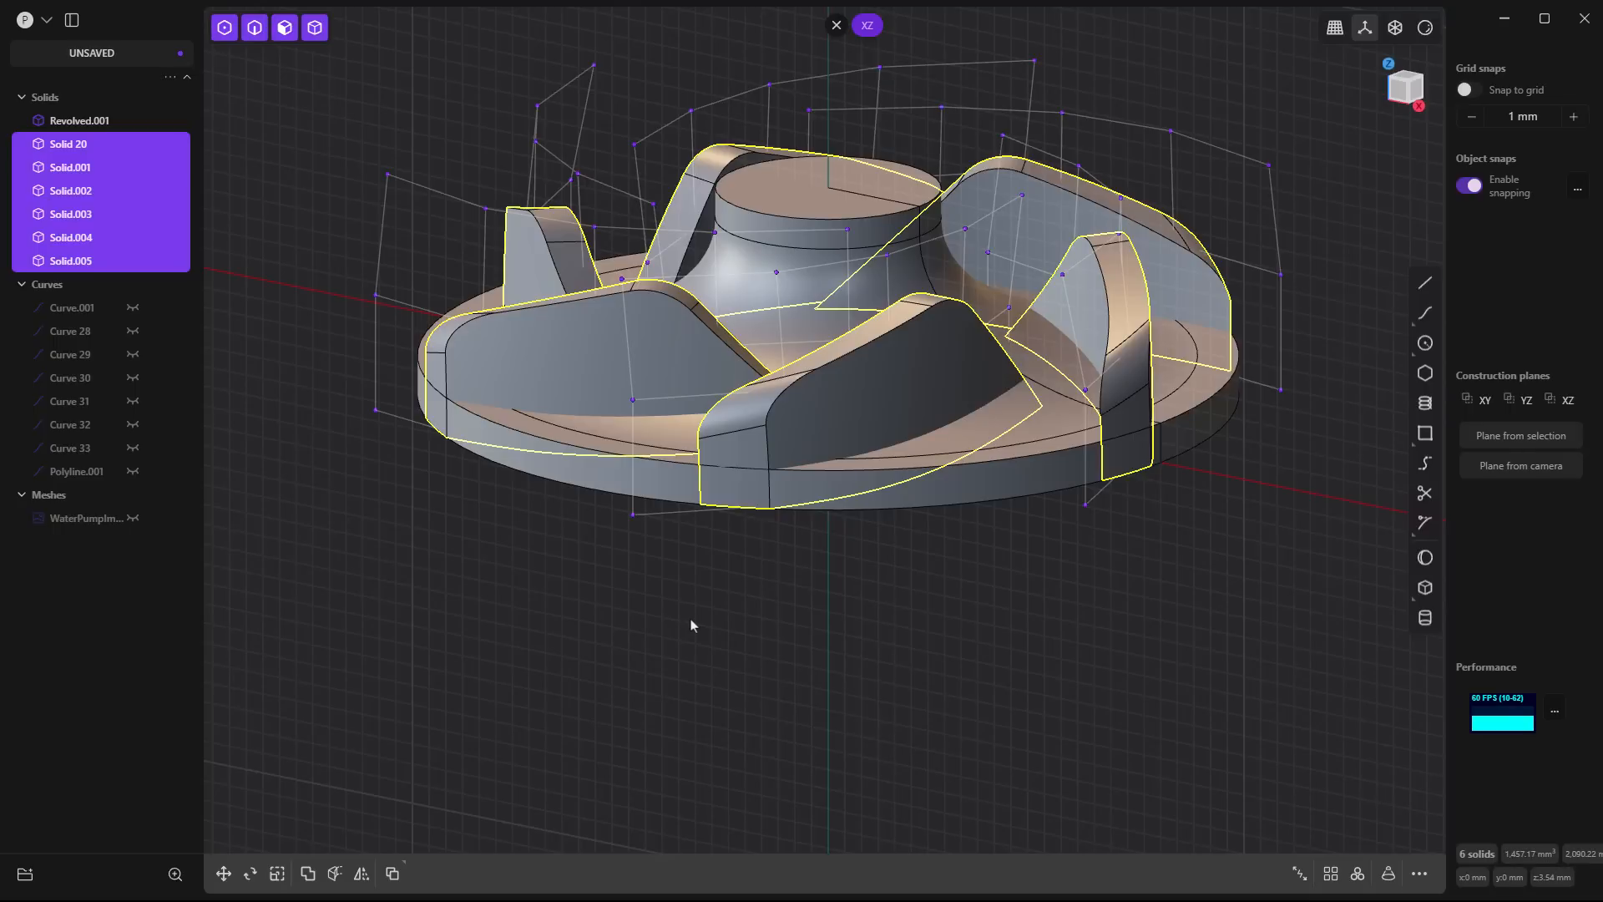
- Union the six blades with the revolved base into one solid and turn off the display of control points
key(q)
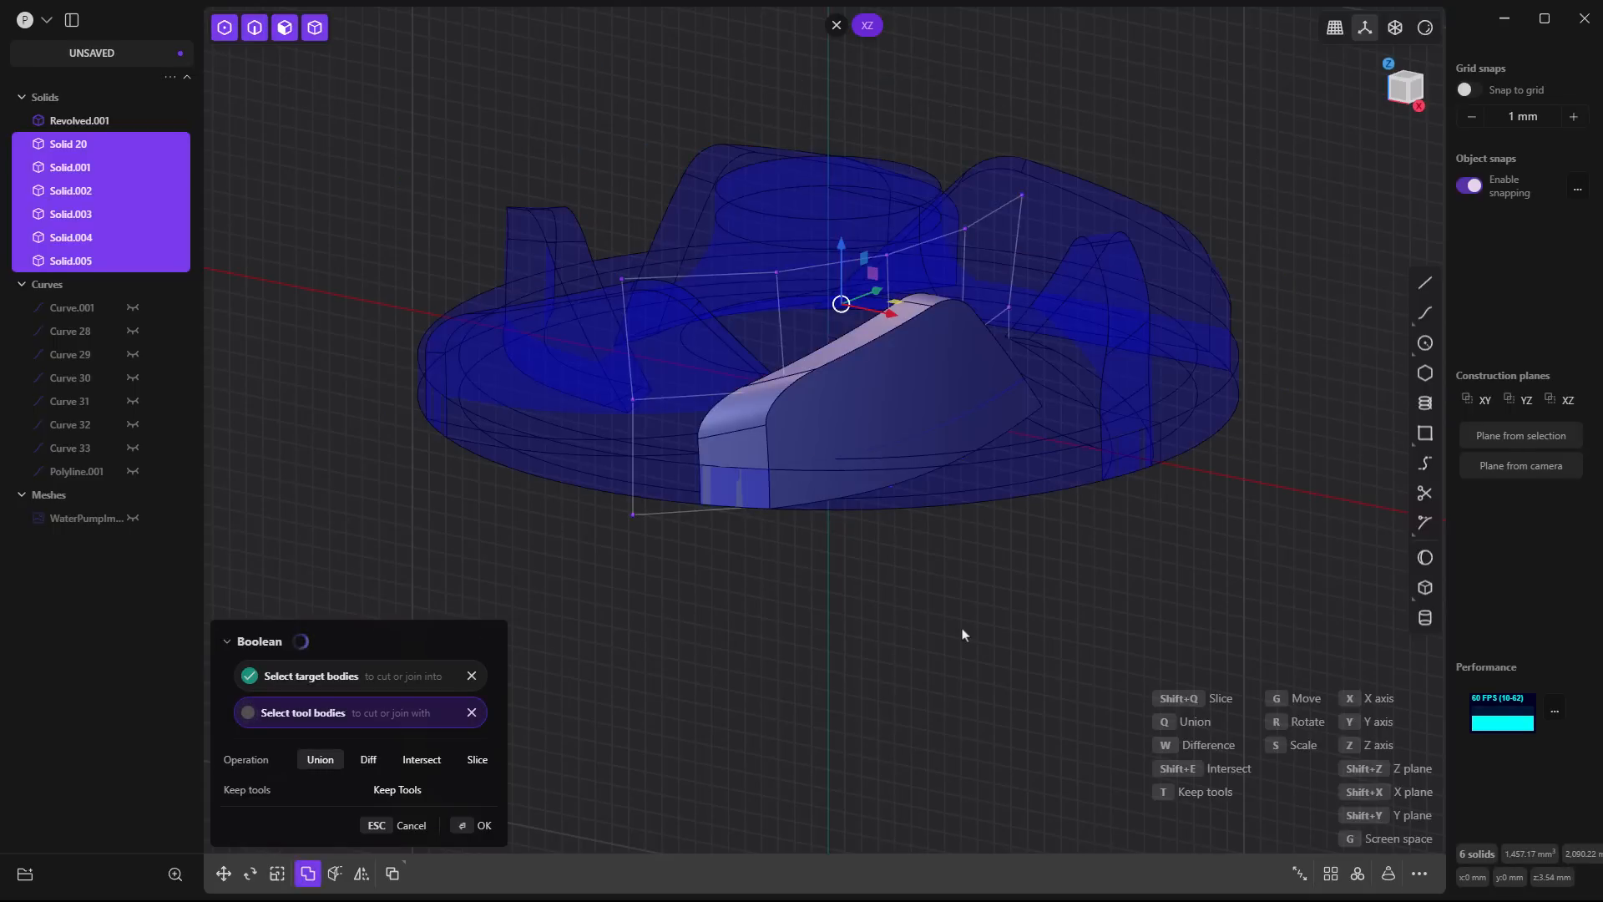
key(Return)
middle_drag(960, 638, 983, 670)
text(f)
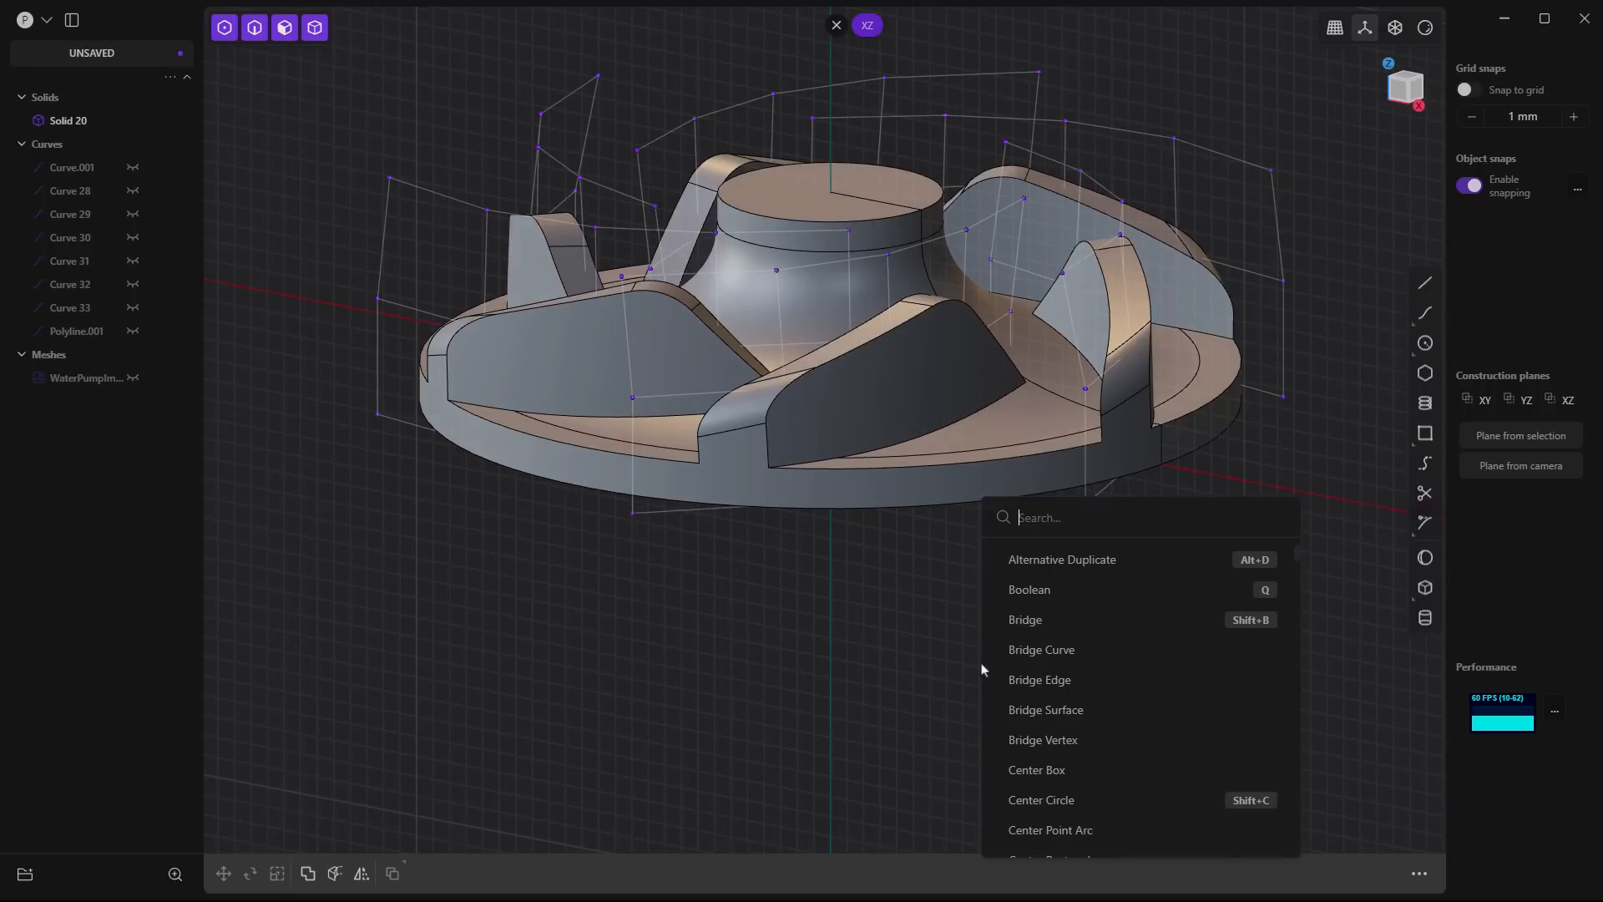
text(toggle)
key(Return)
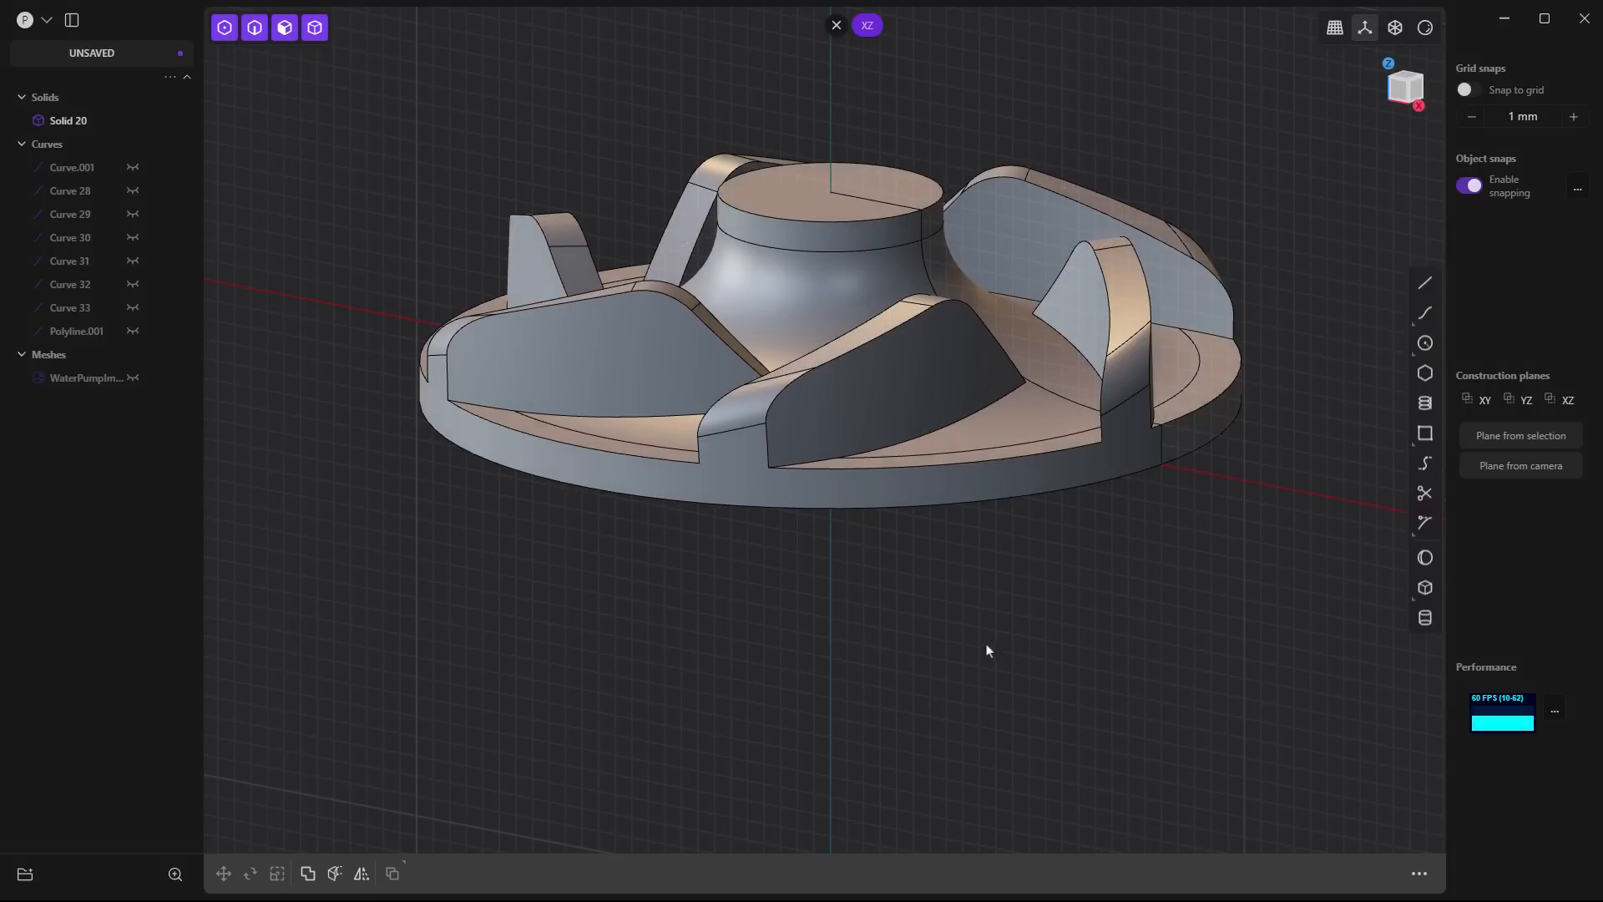
- Delete the redundant topology from the joined impeller solid
middle_drag(987, 650, 992, 574)
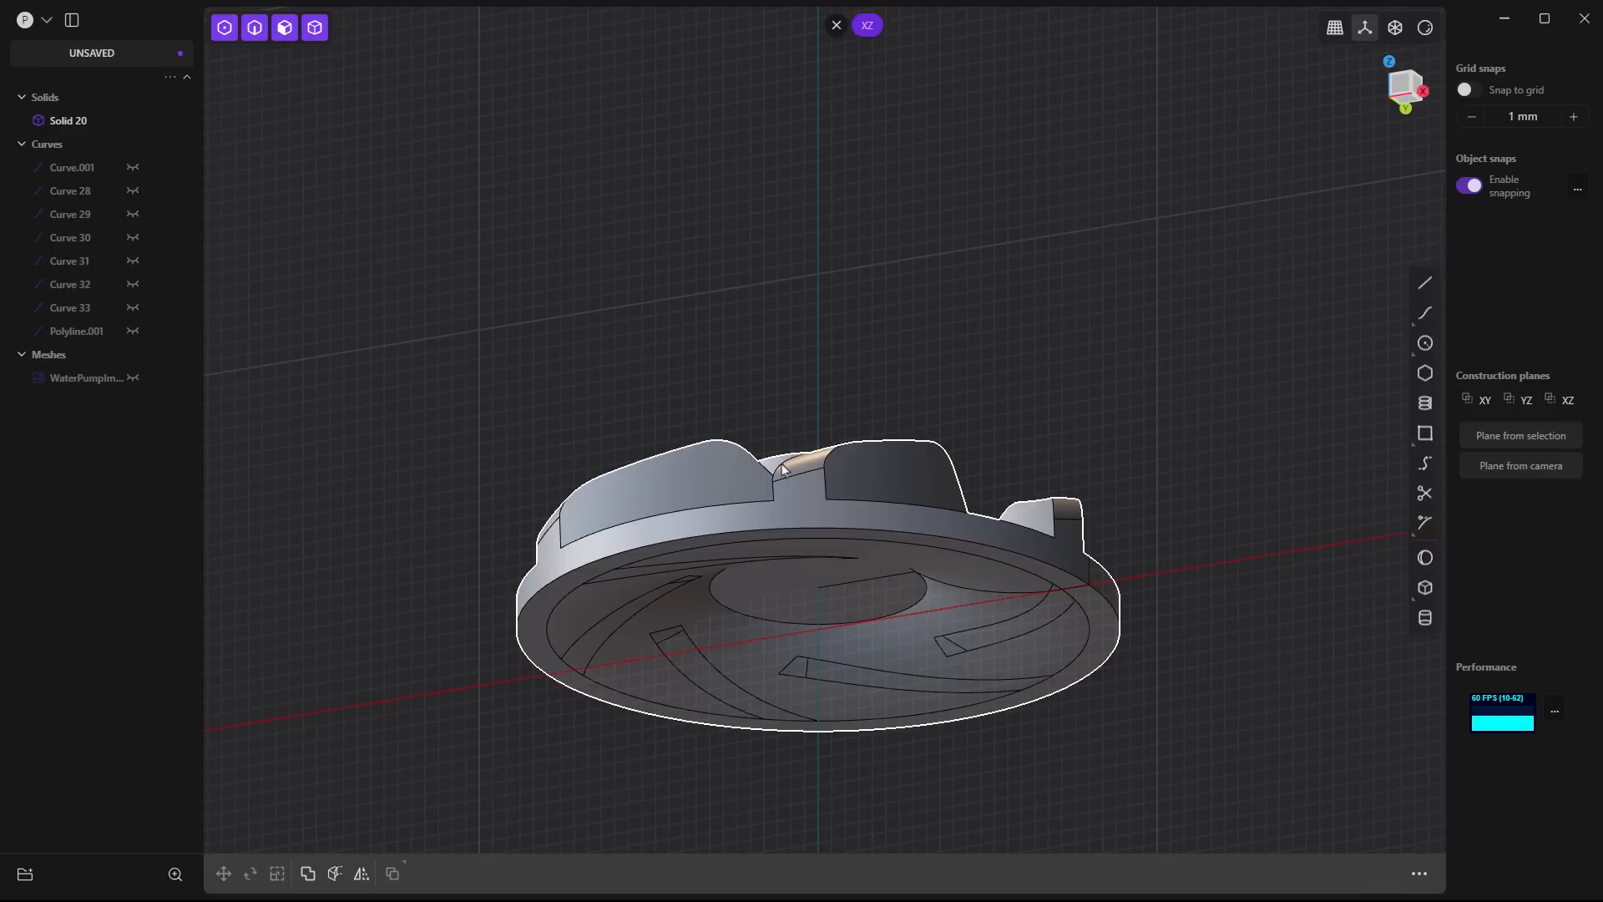
mouse_move(809, 519)
middle_down()
mouse_move(816, 451)
mouse_move(816, 523)
middle_up()
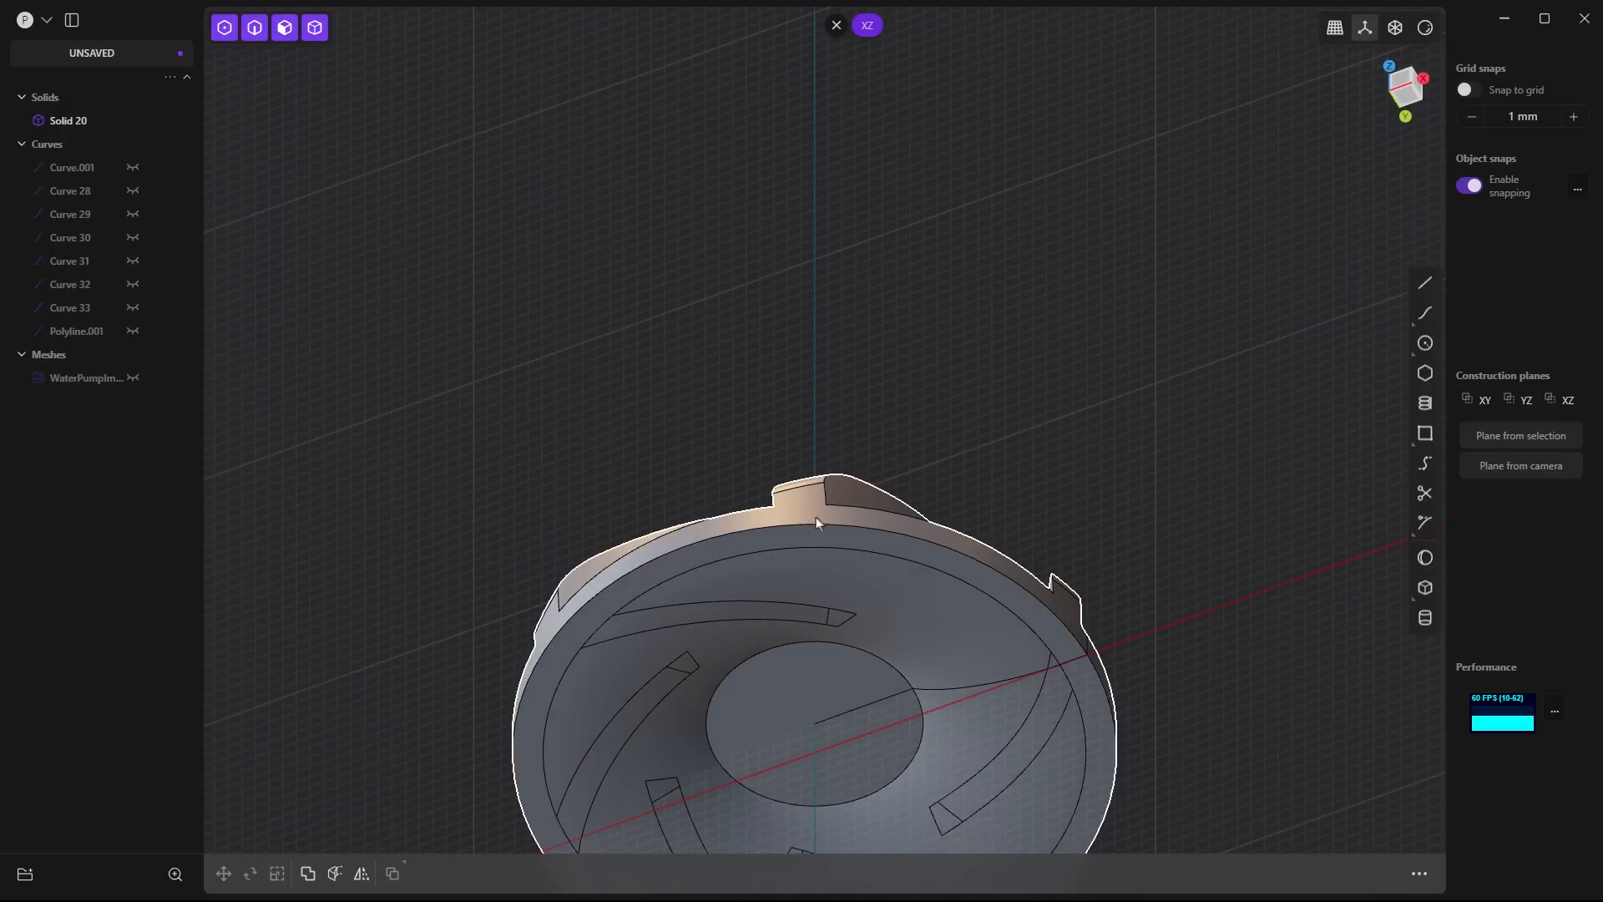
shift+middle_drag(926, 703, 923, 385)
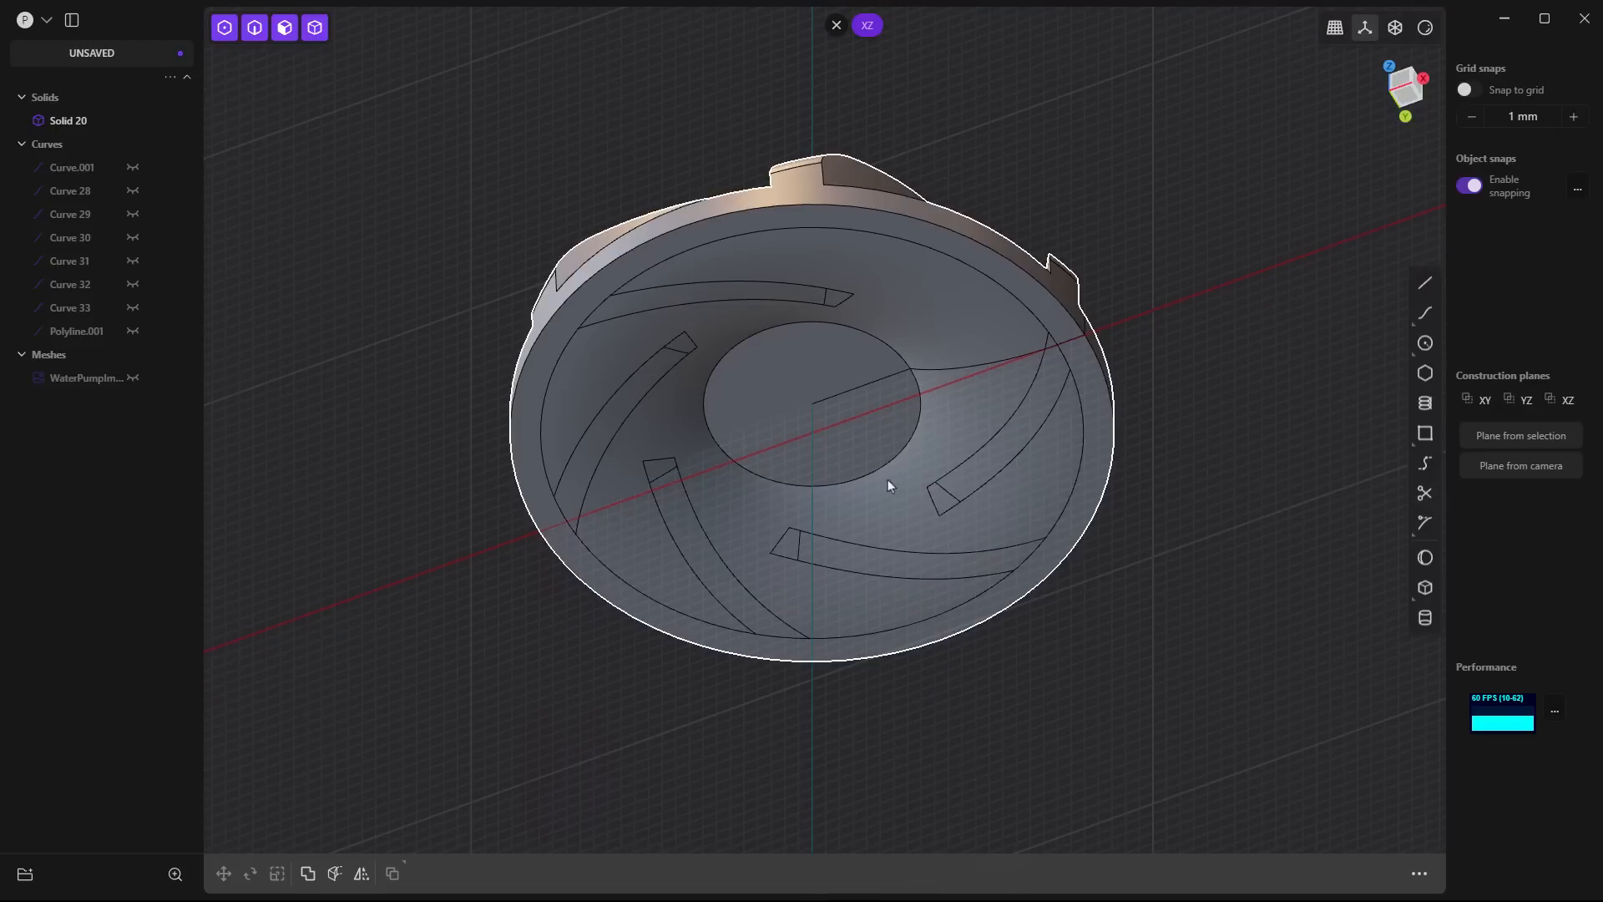
click(893, 482)
text(fdele)
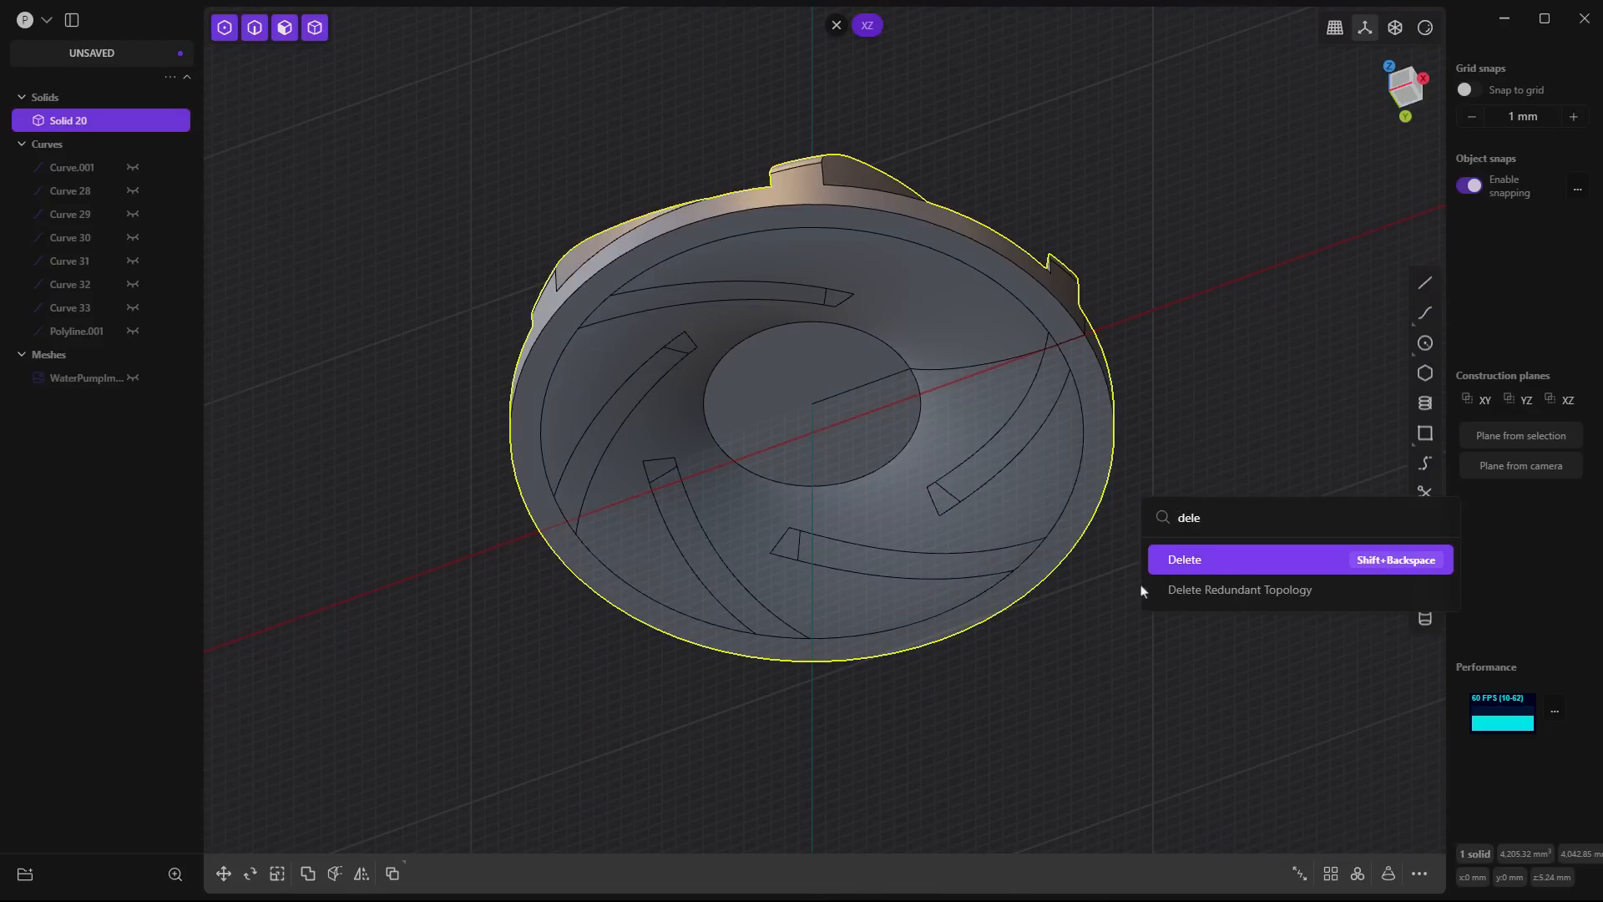
key(Down)
key(Return)
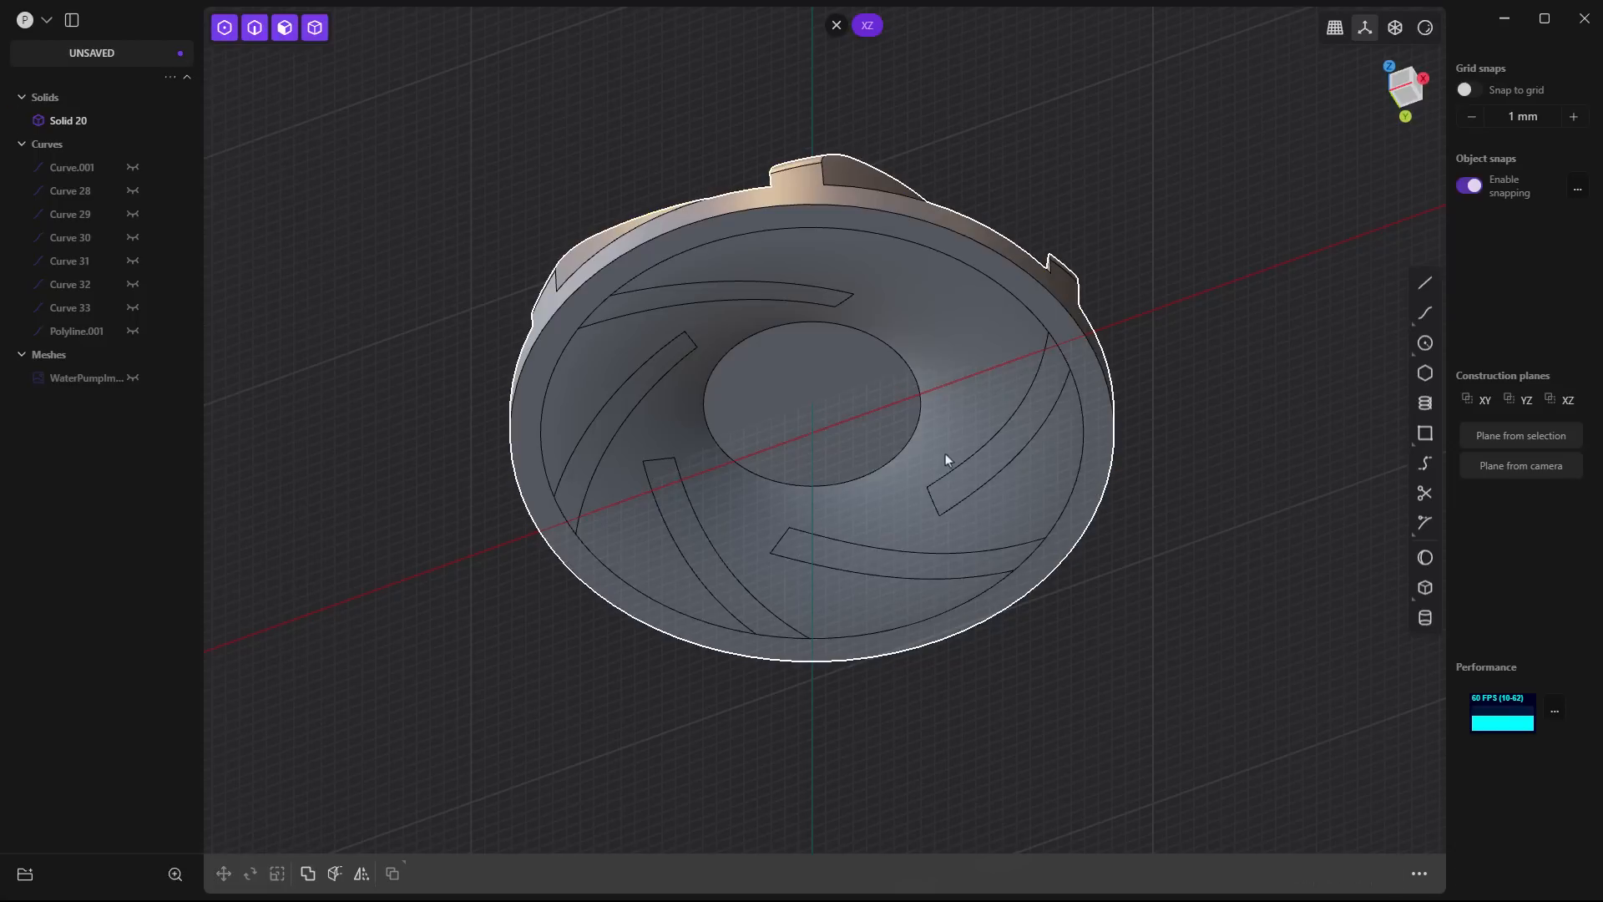
- Delete the leftover blade imprint faces one by one from the underside of the impeller base
click(1027, 416)
key(o)
key(Escape)
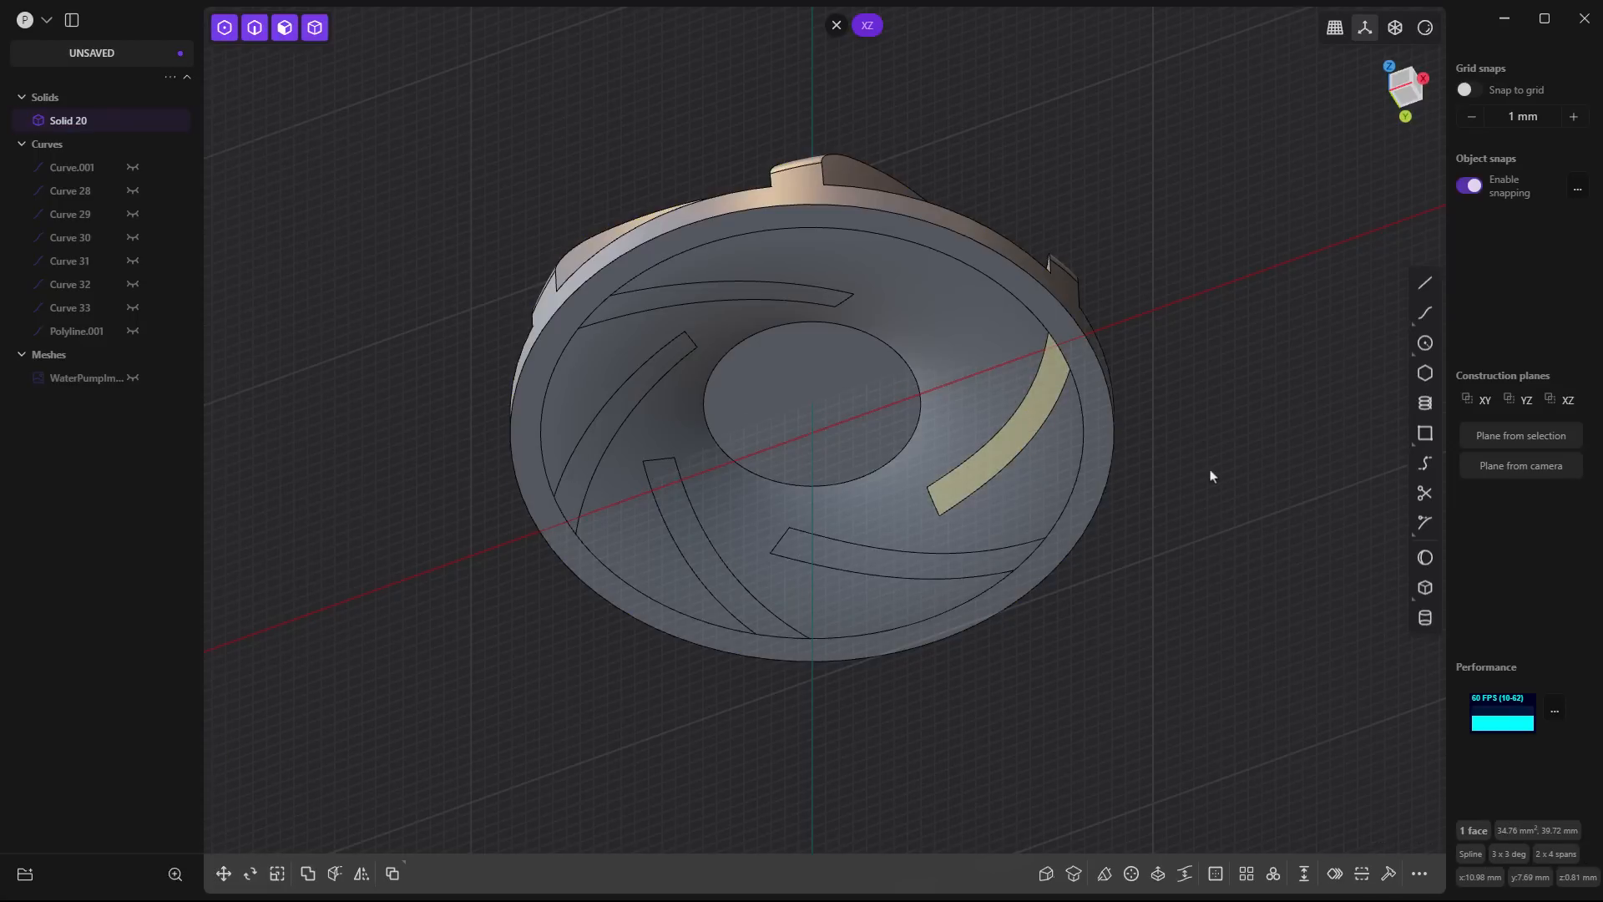
click(1030, 523)
click(868, 559)
key(o)
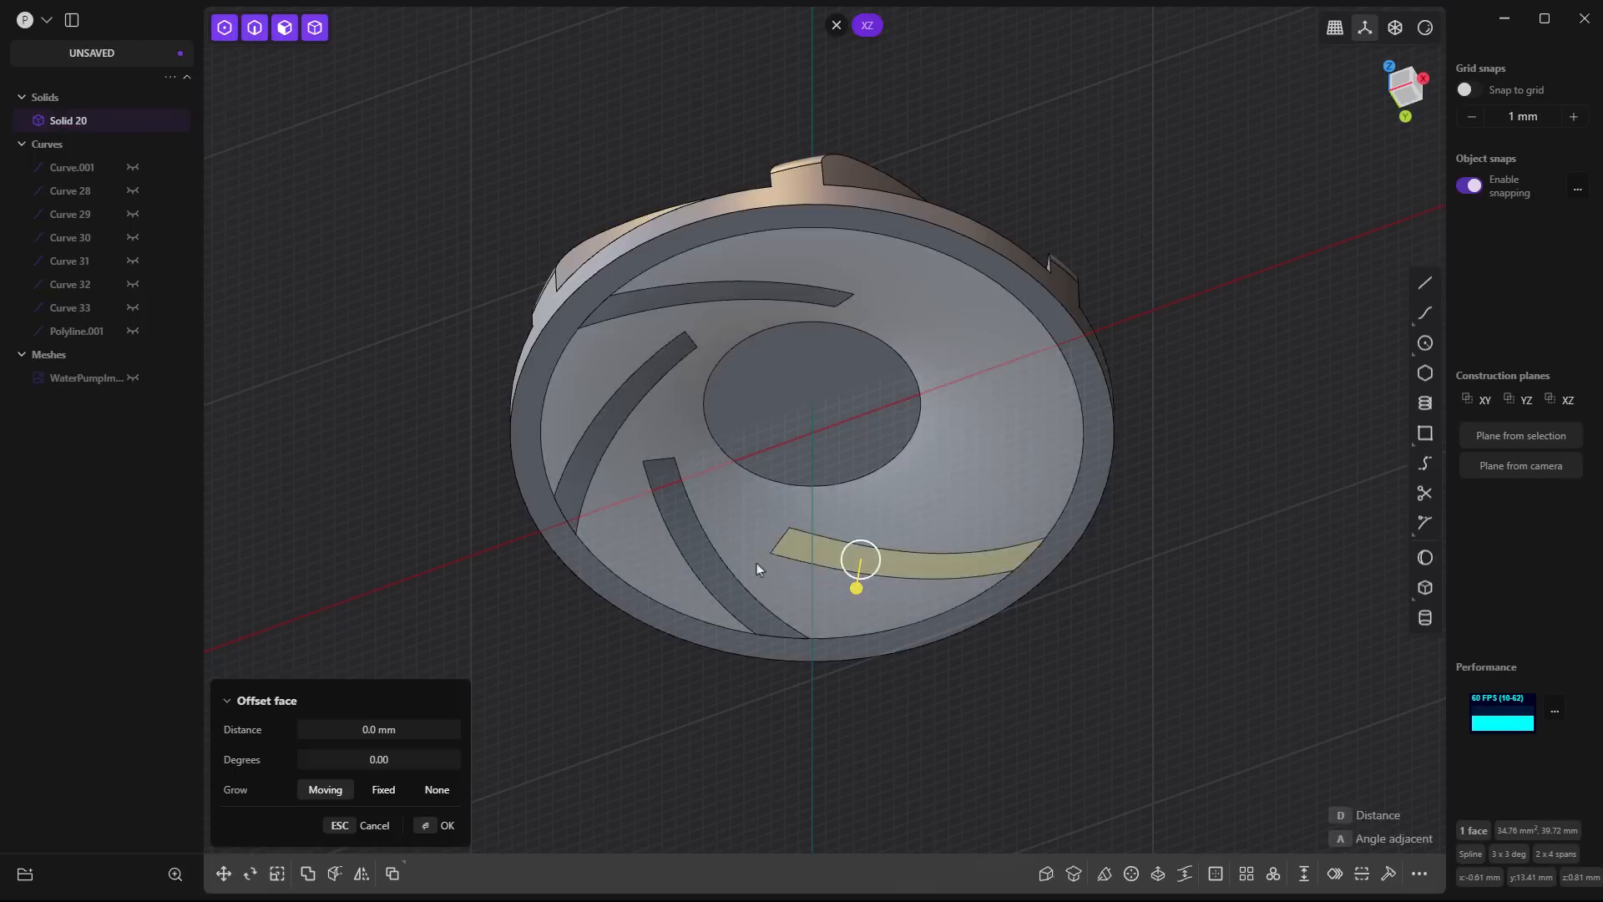
key(Delete)
click(688, 526)
key(Delete)
click(653, 378)
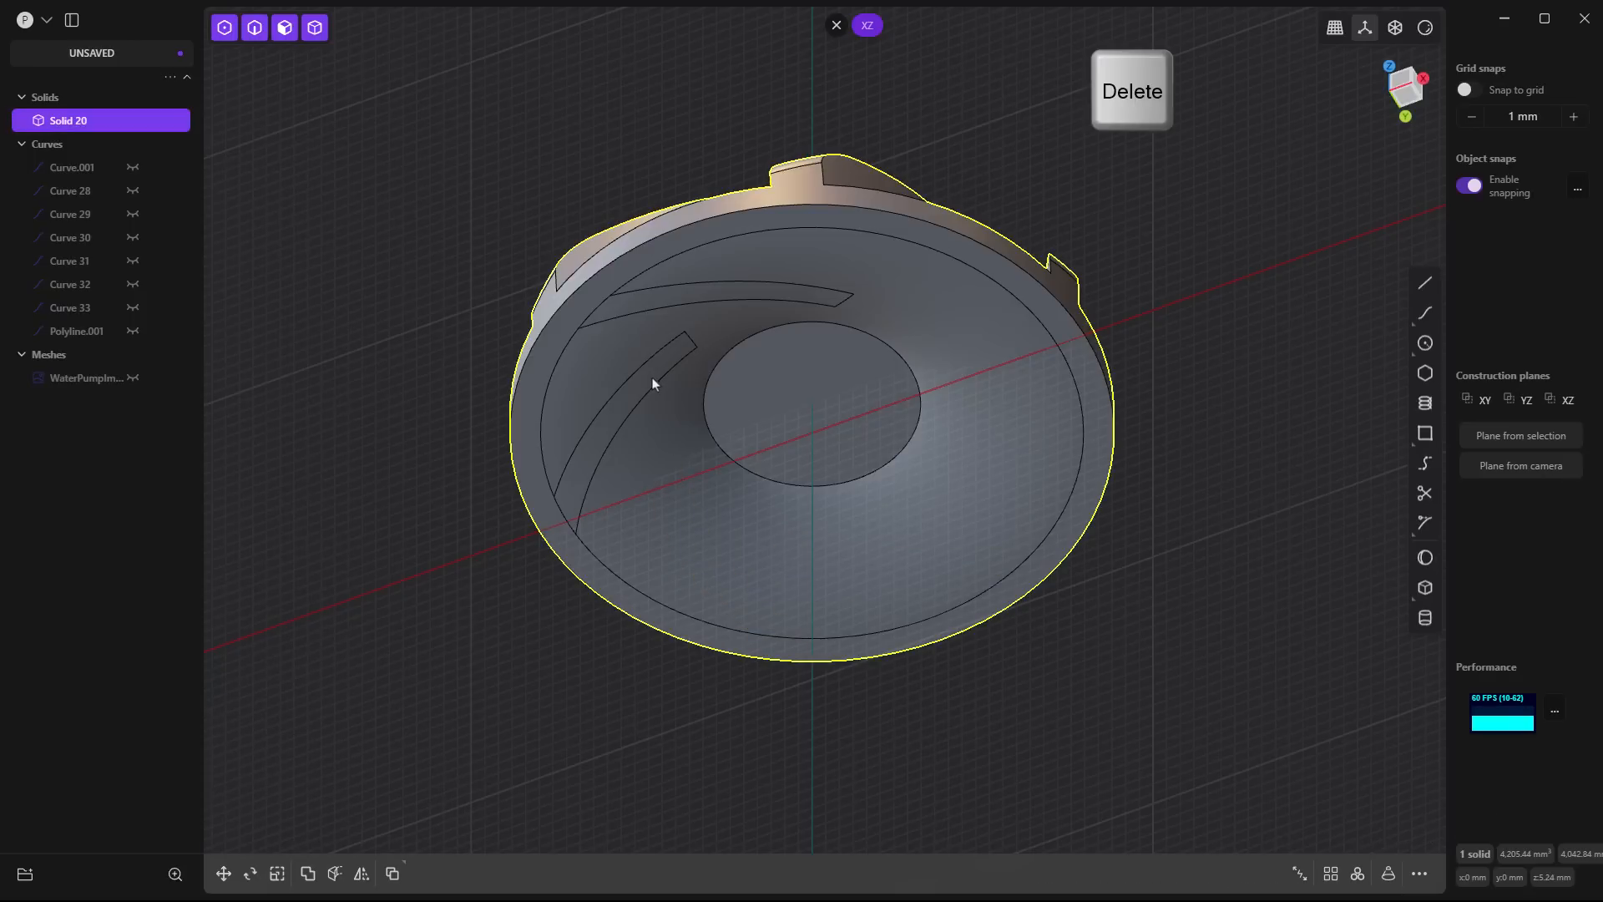
click(653, 377)
key(Delete)
click(708, 297)
click(695, 297)
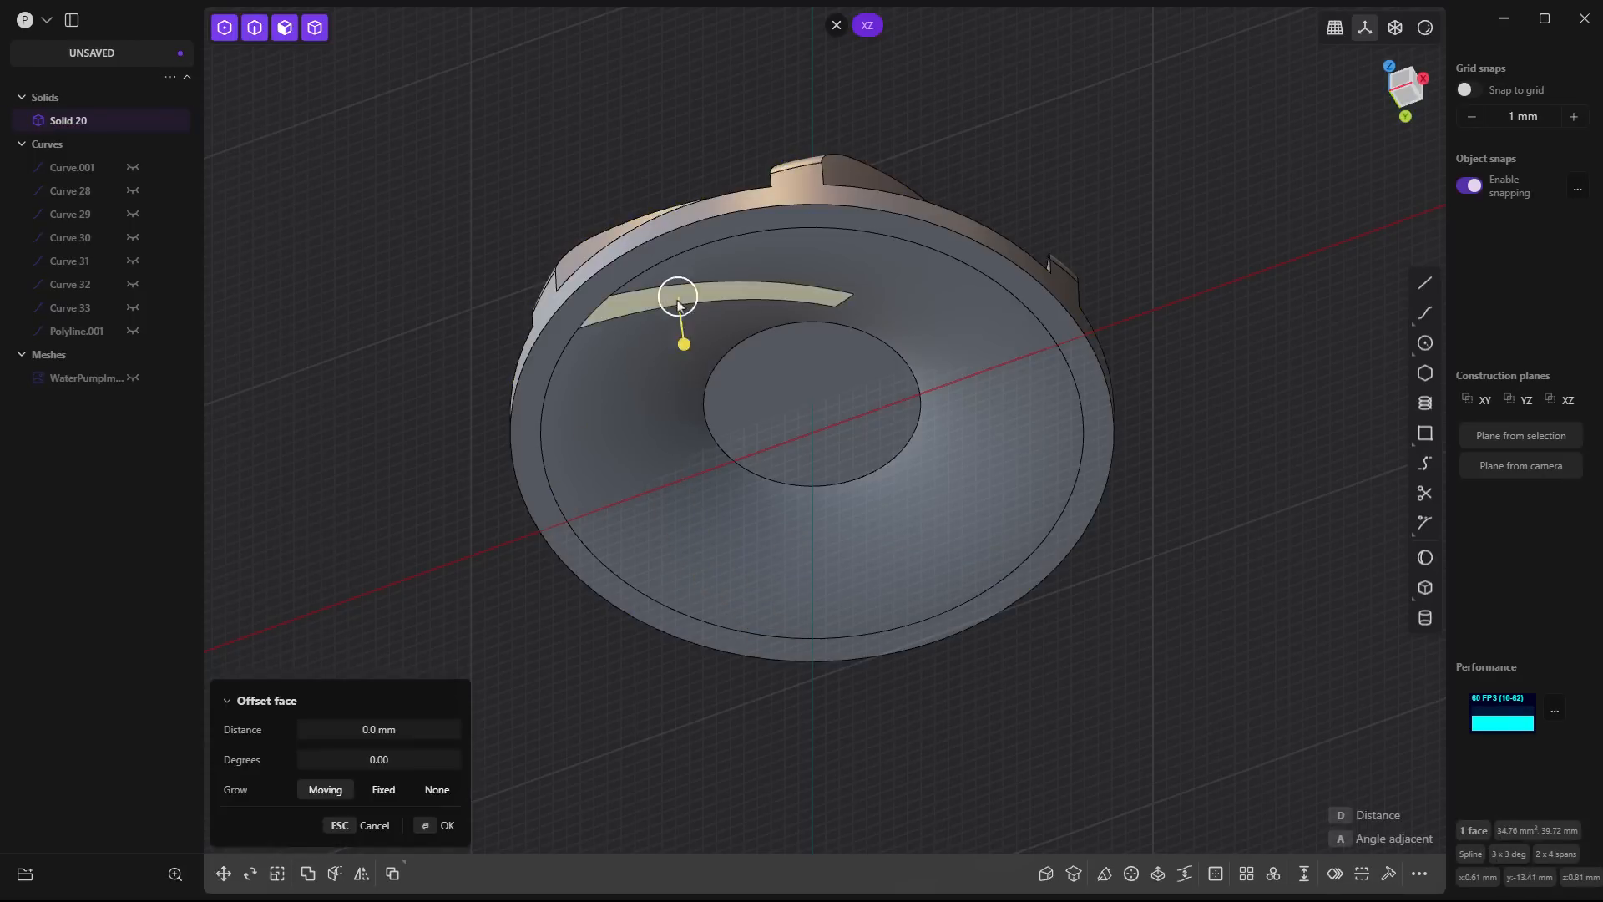
key(Delete)
- Start a fillet of about 0.88 mm on the front blade's root edge where it meets the base
middle_drag(1029, 555, 1117, 519)
middle_drag(994, 379, 924, 469)
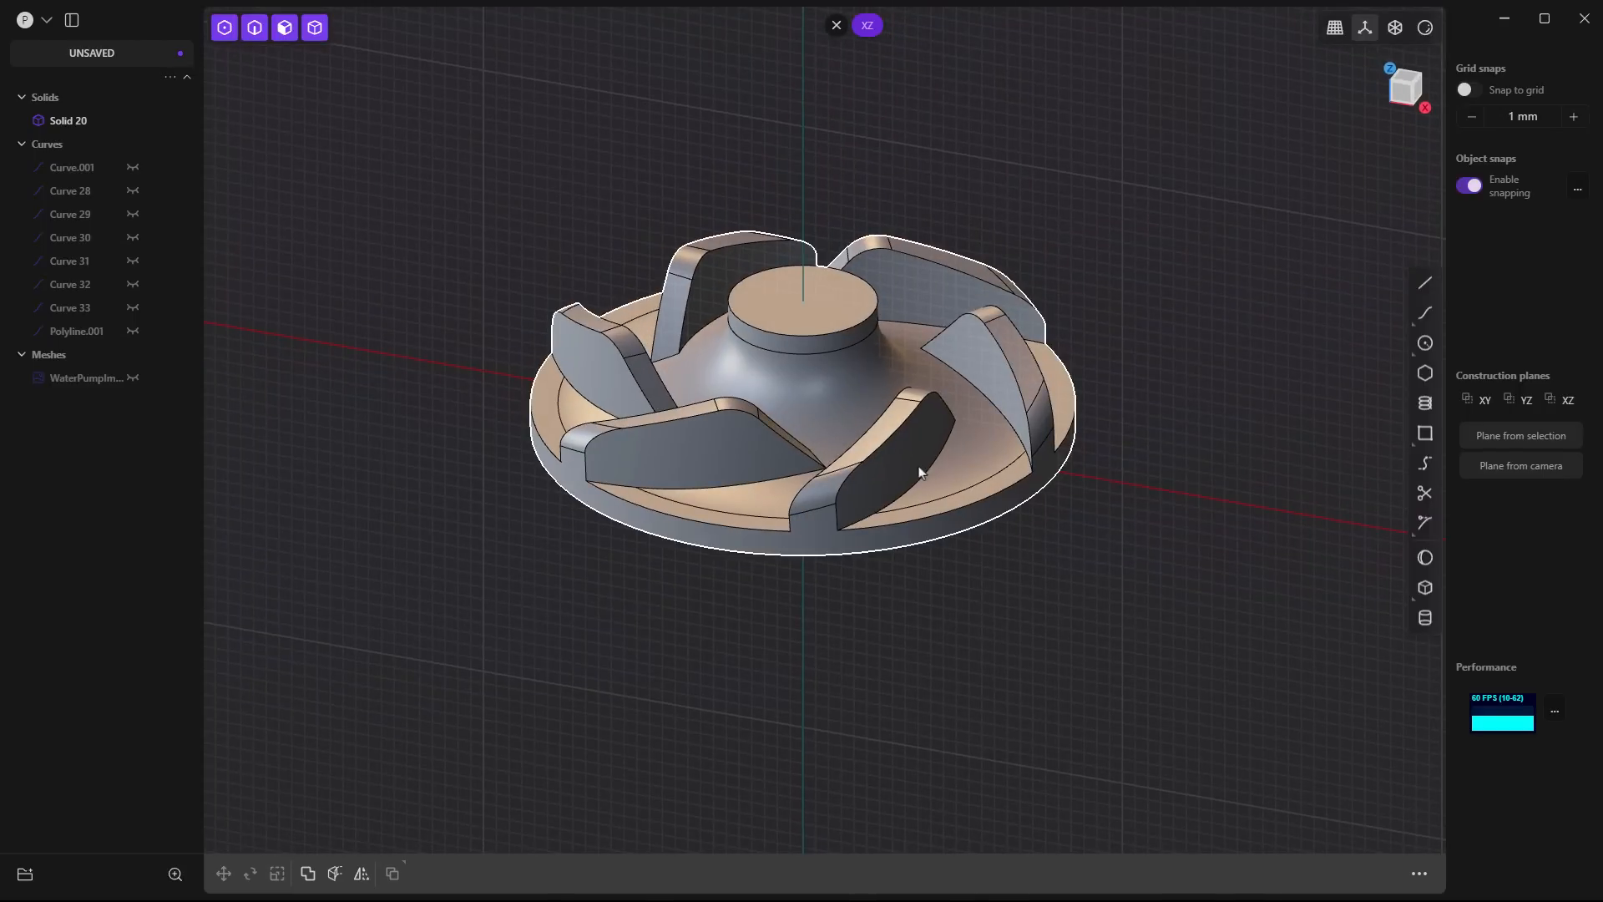
scroll(924, 468, up, 5)
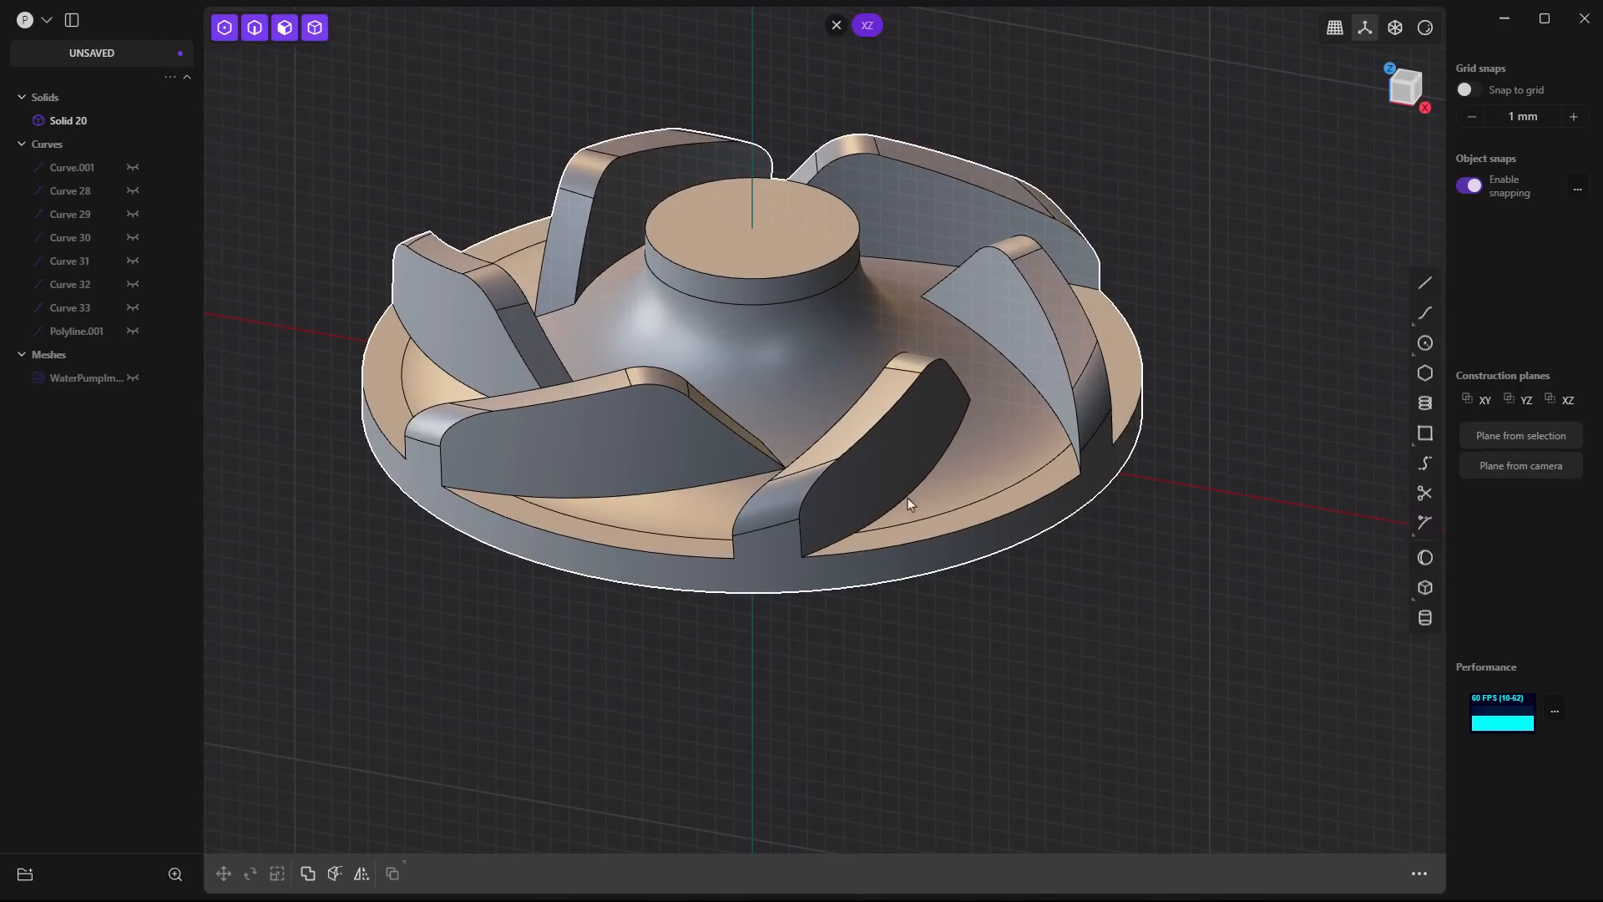
click(908, 496)
key(f)
drag(911, 495, 918, 488)
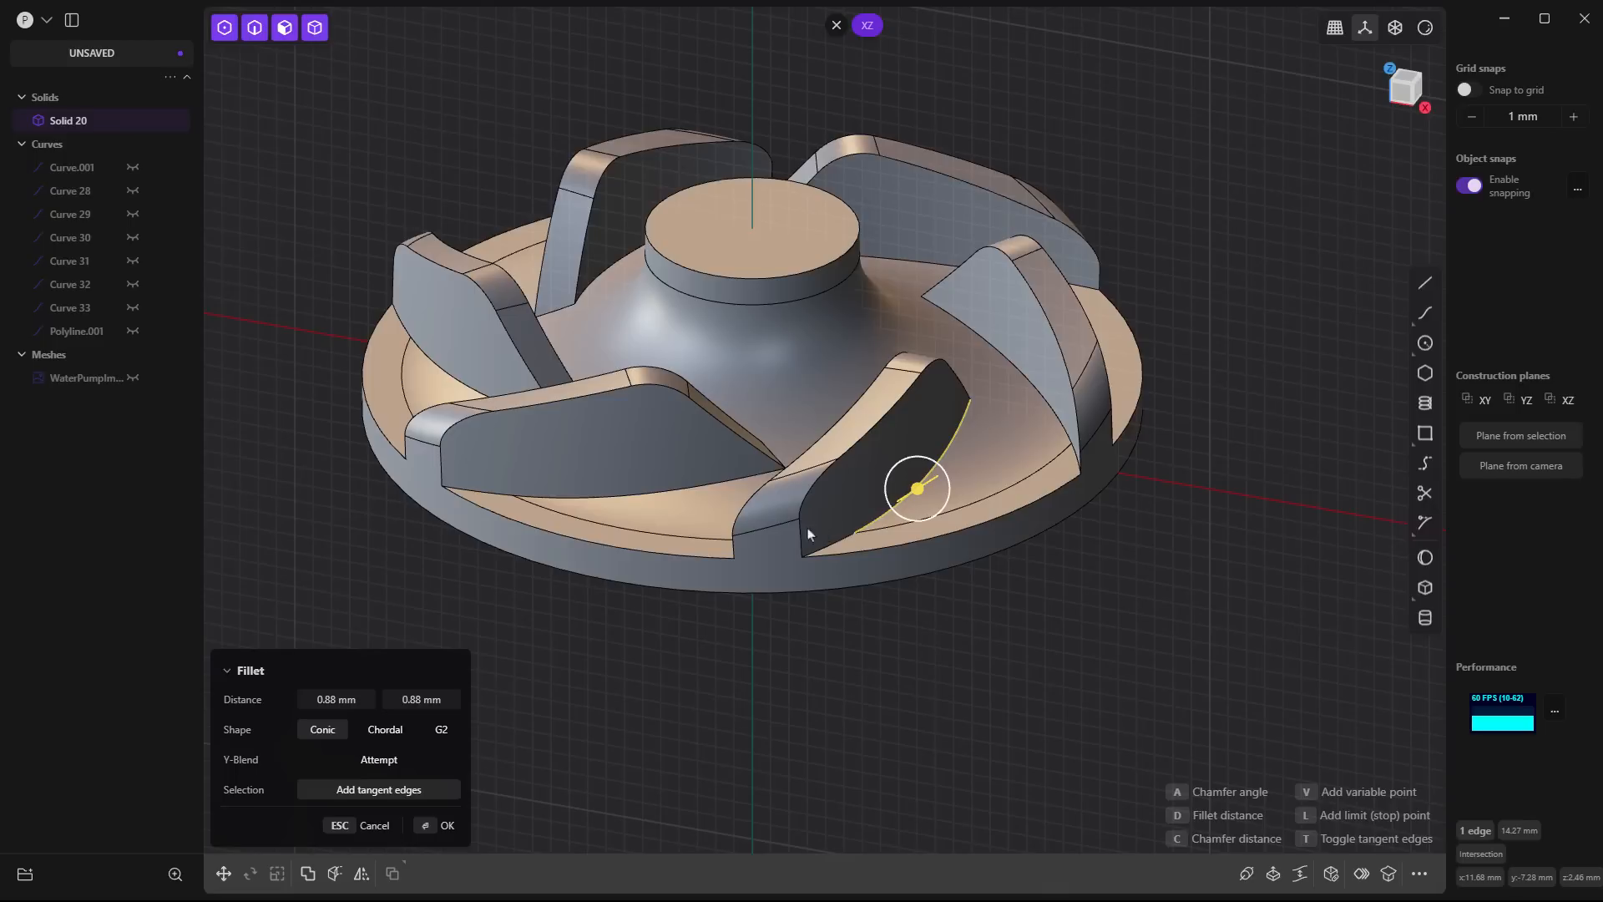
- Turn on x-ray display and add the root edges on both sides of the remaining blades to the fillet
shift+click(611, 498)
click(1395, 29)
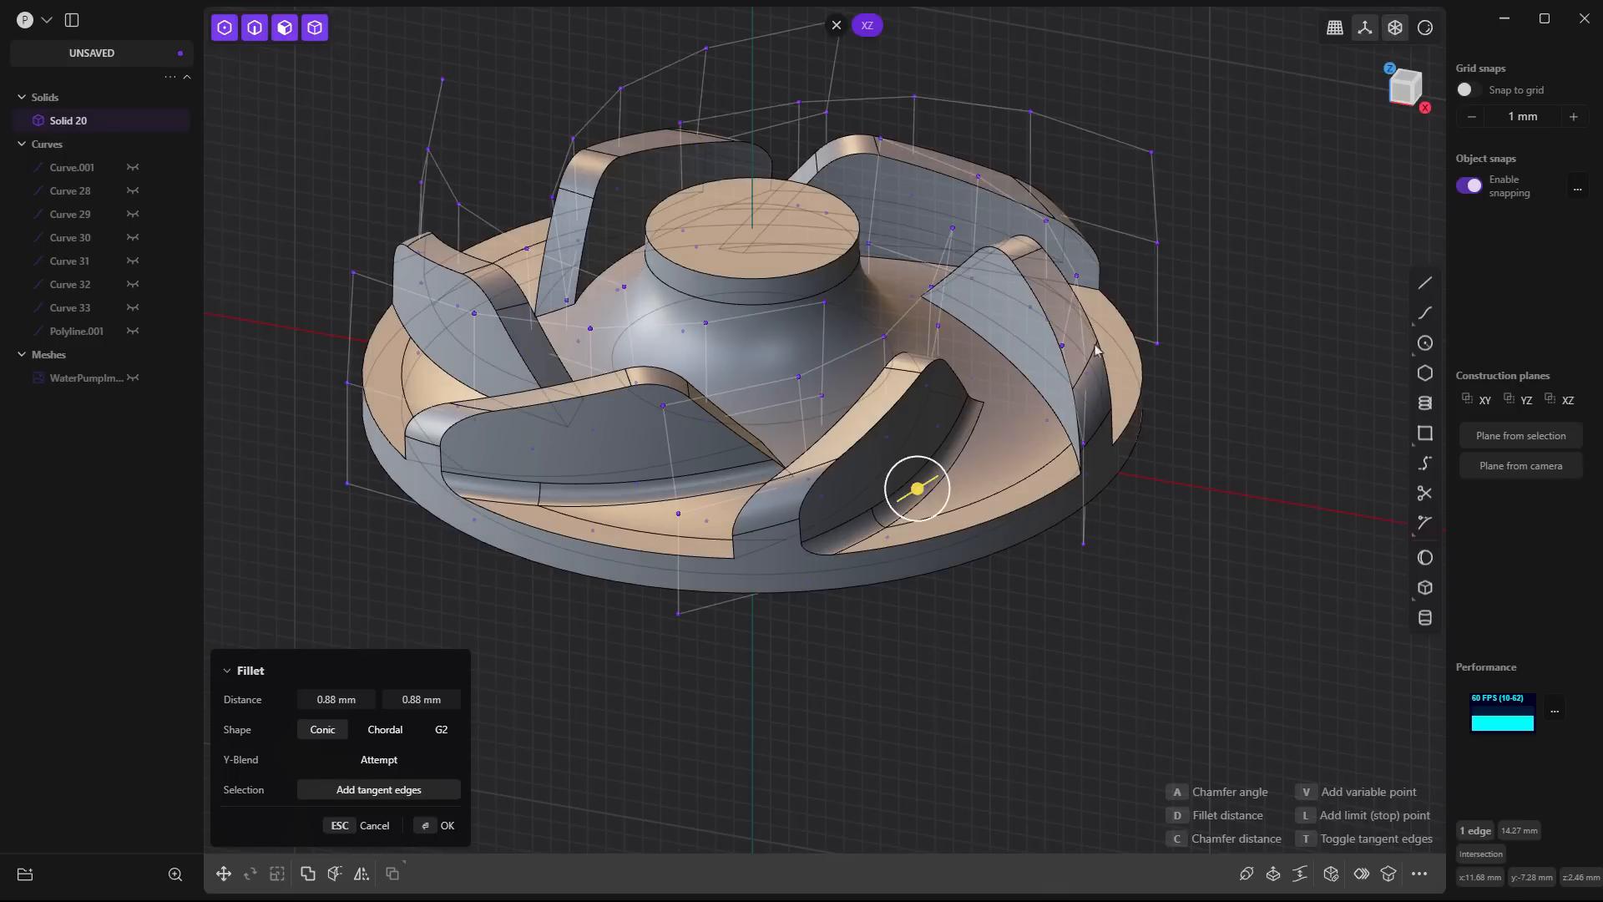
shift+click(1038, 365)
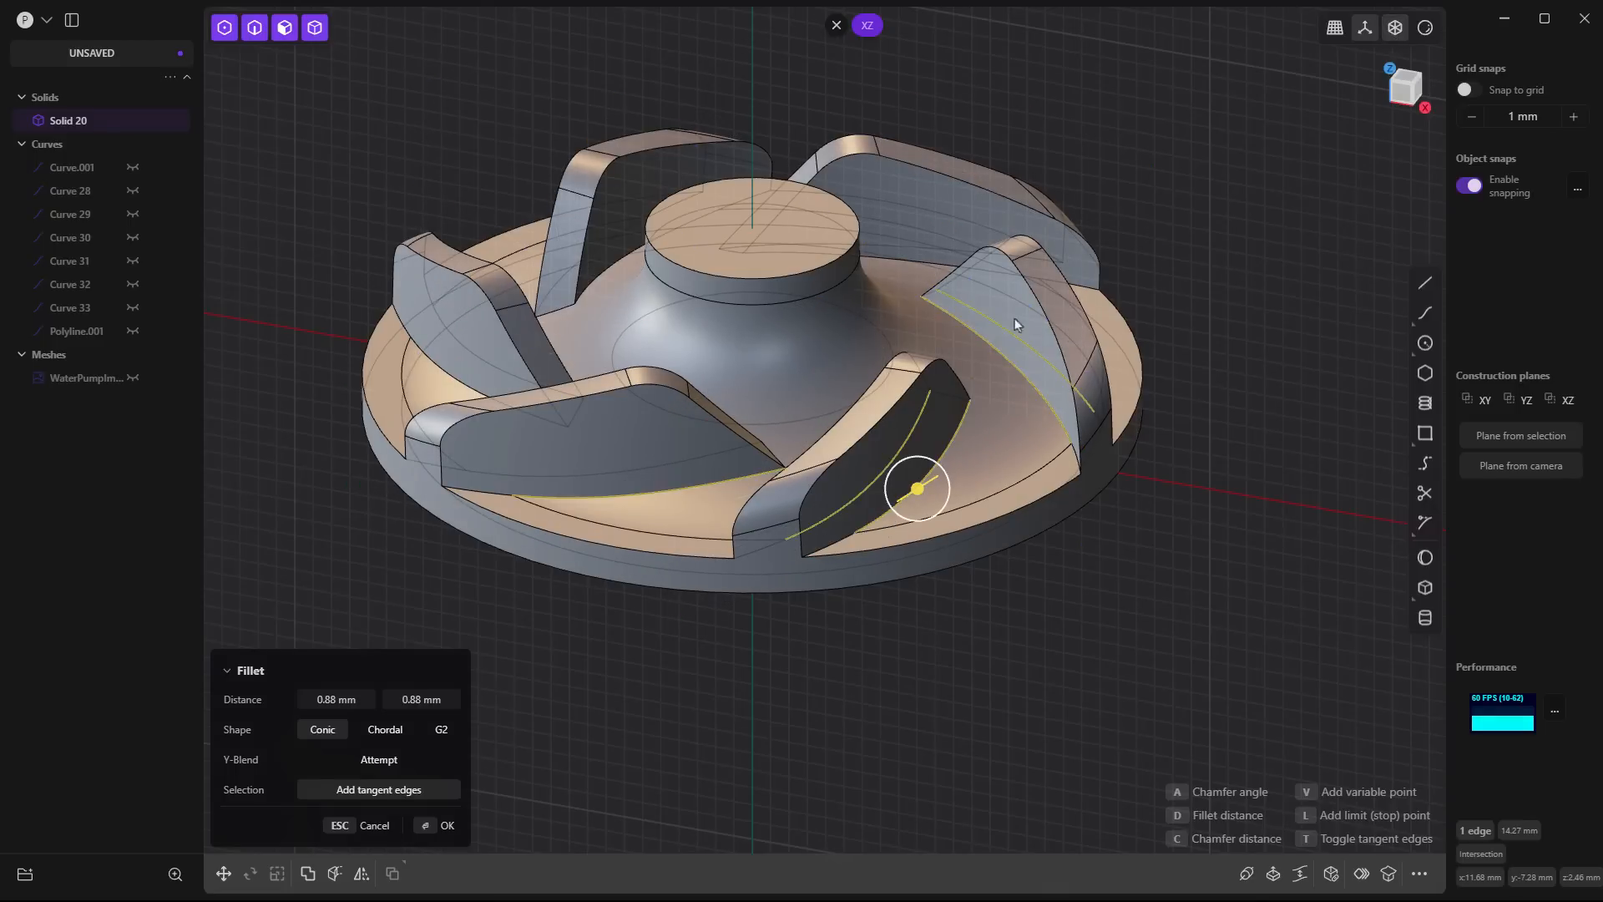
shift+click(926, 258)
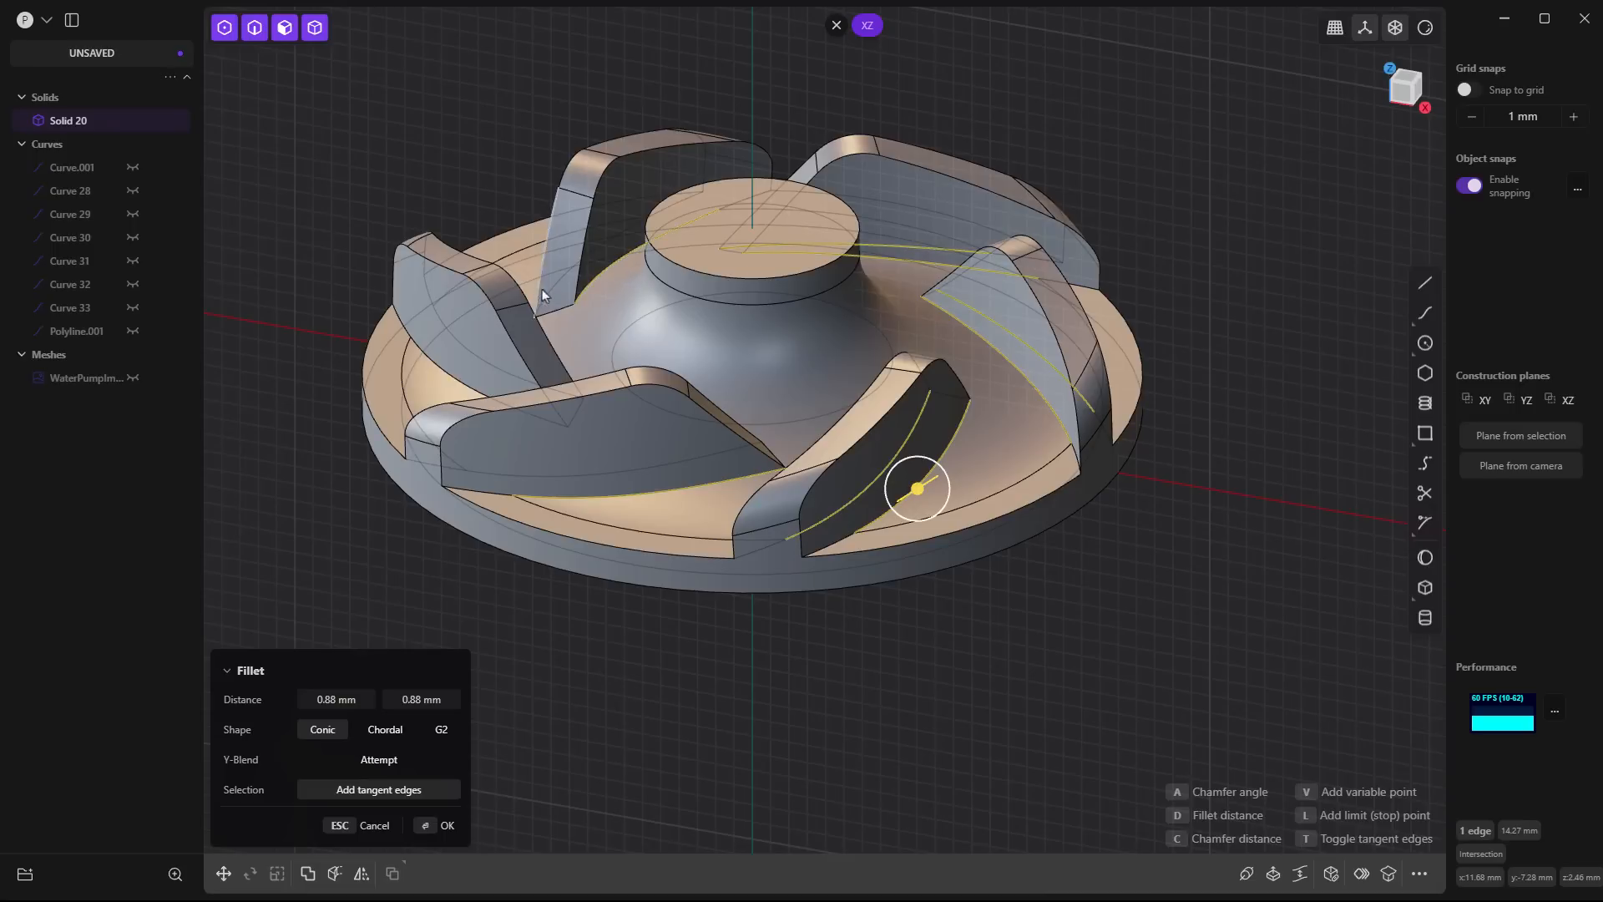
shift+click(492, 362)
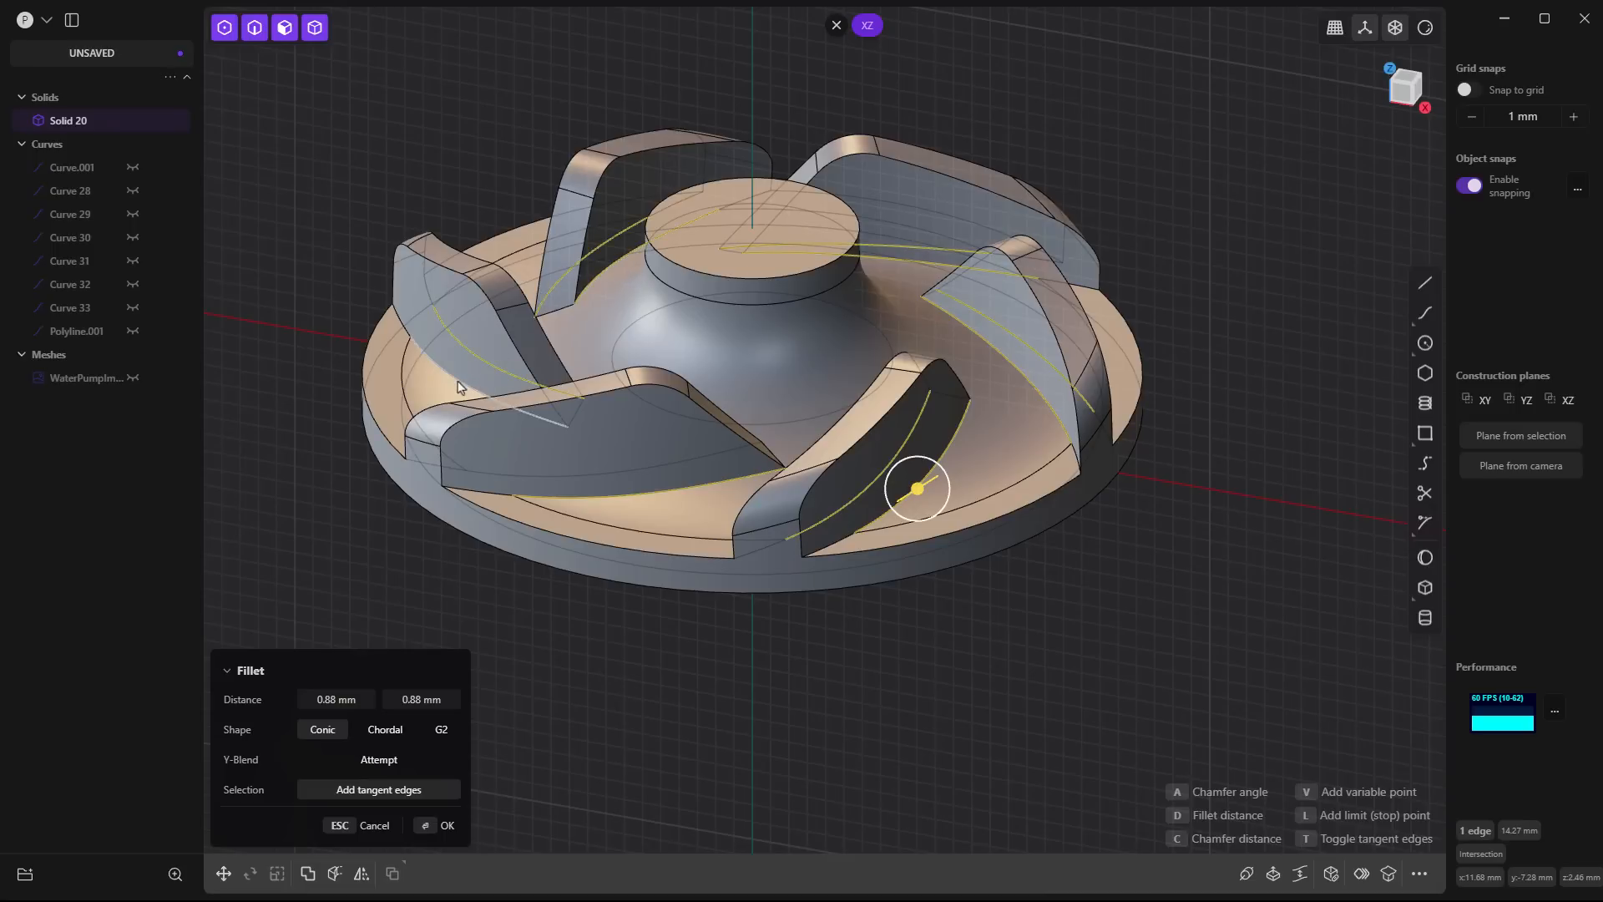
shift+click(508, 474)
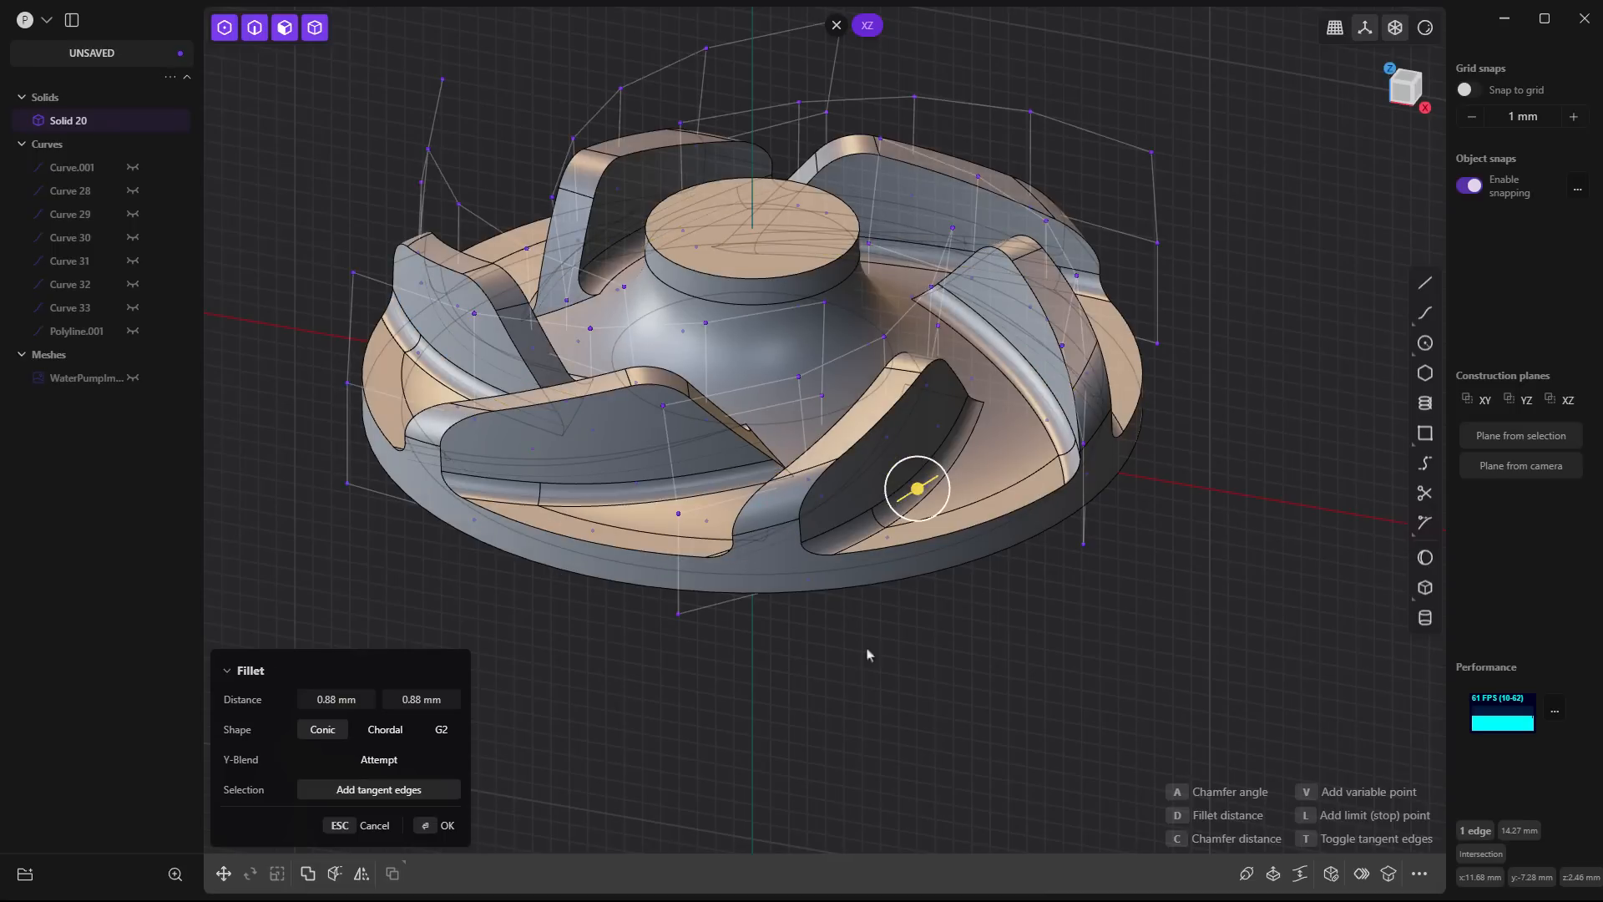
right_click(987, 637)
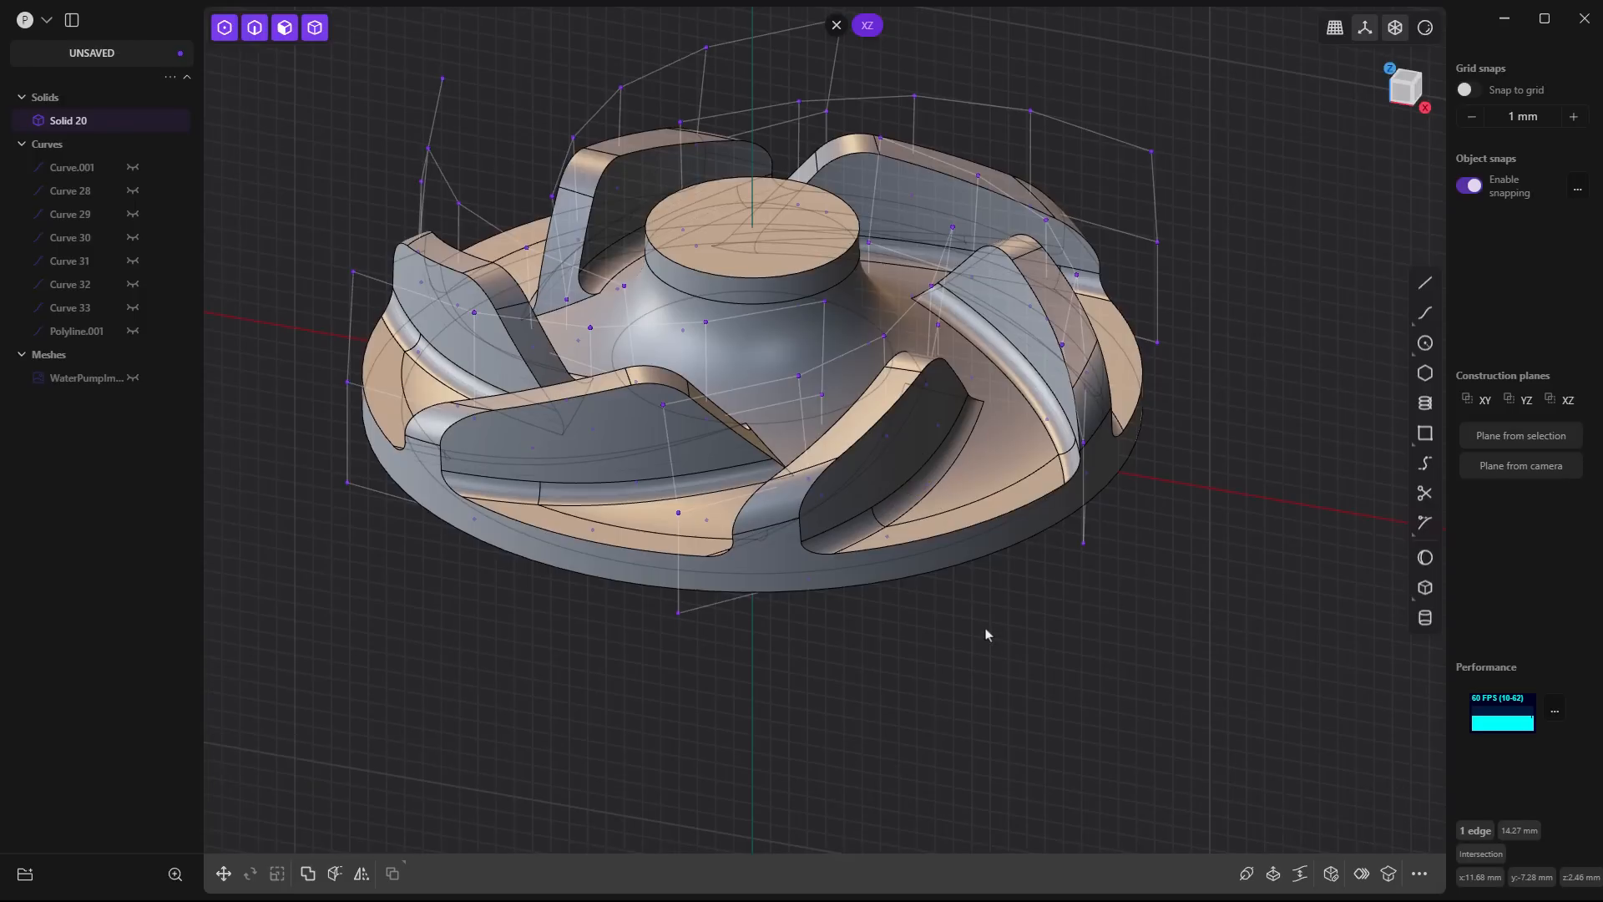
- Fillet the upper edges on both sides of all six blades by about 0.57 mm, including tangent edges
click(862, 439)
key(b)
drag(863, 438, 866, 434)
click(589, 393)
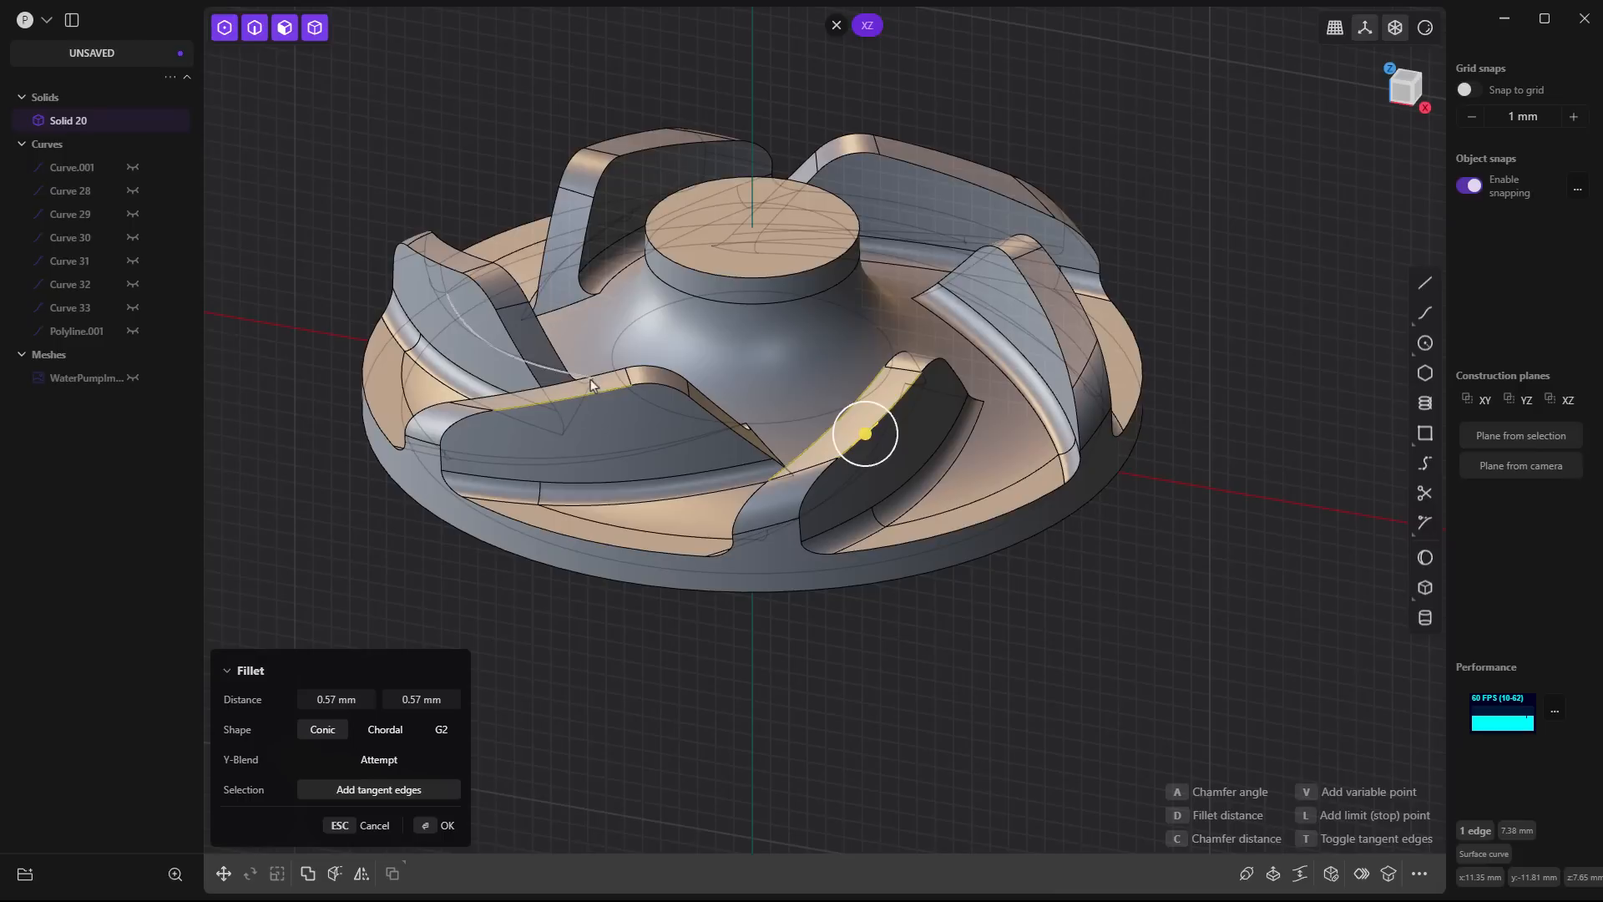
click(594, 375)
click(448, 266)
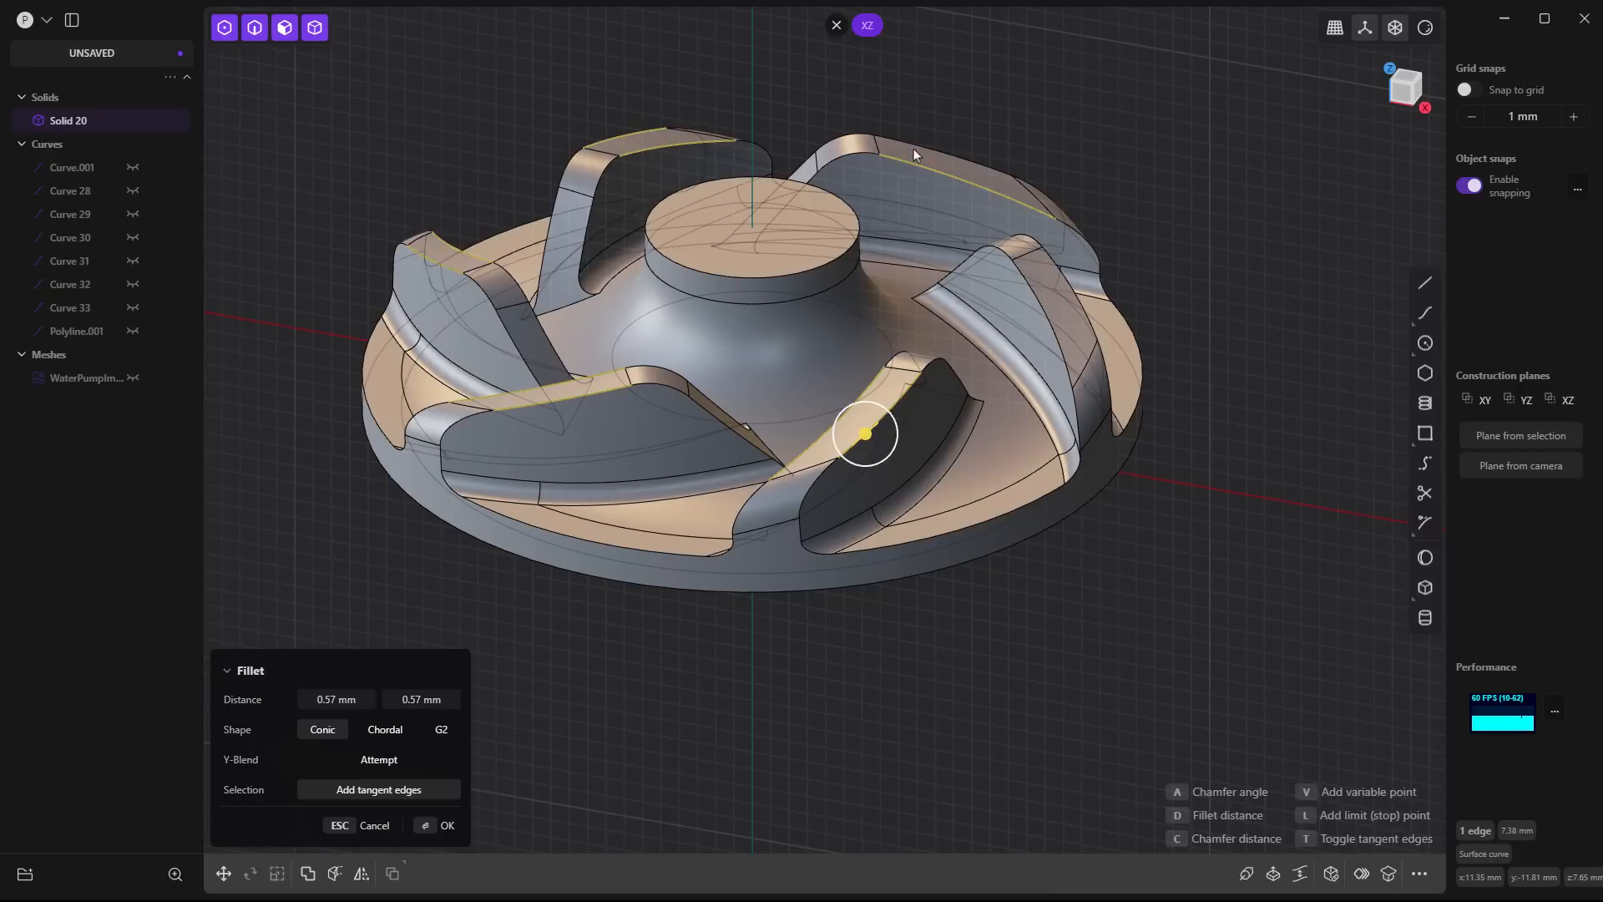
click(946, 220)
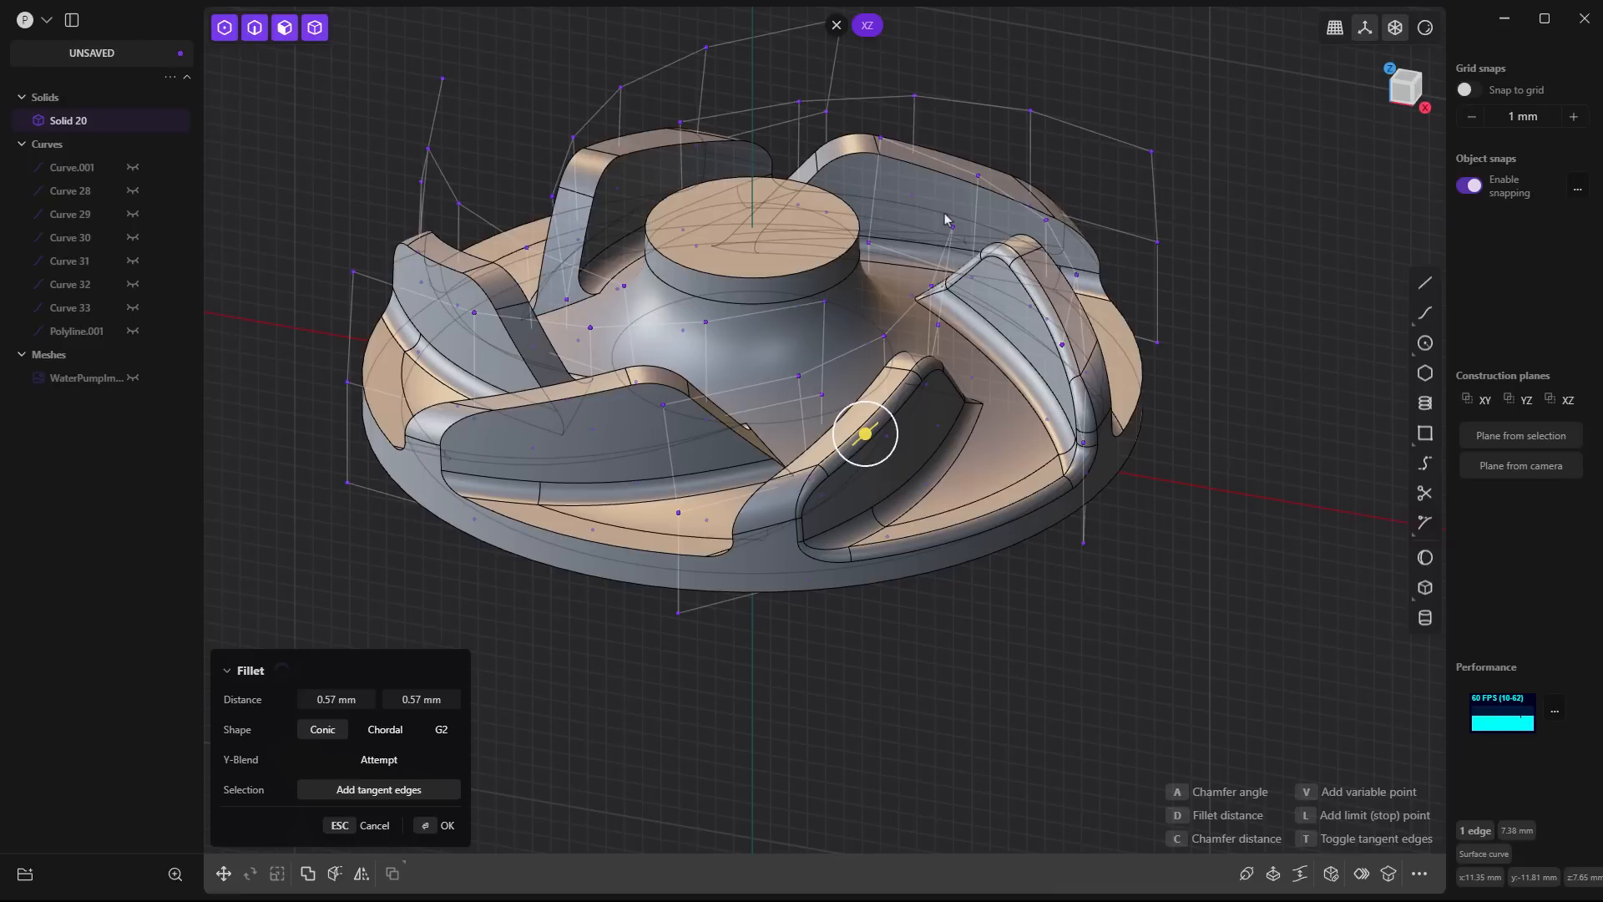
shift+click(565, 303)
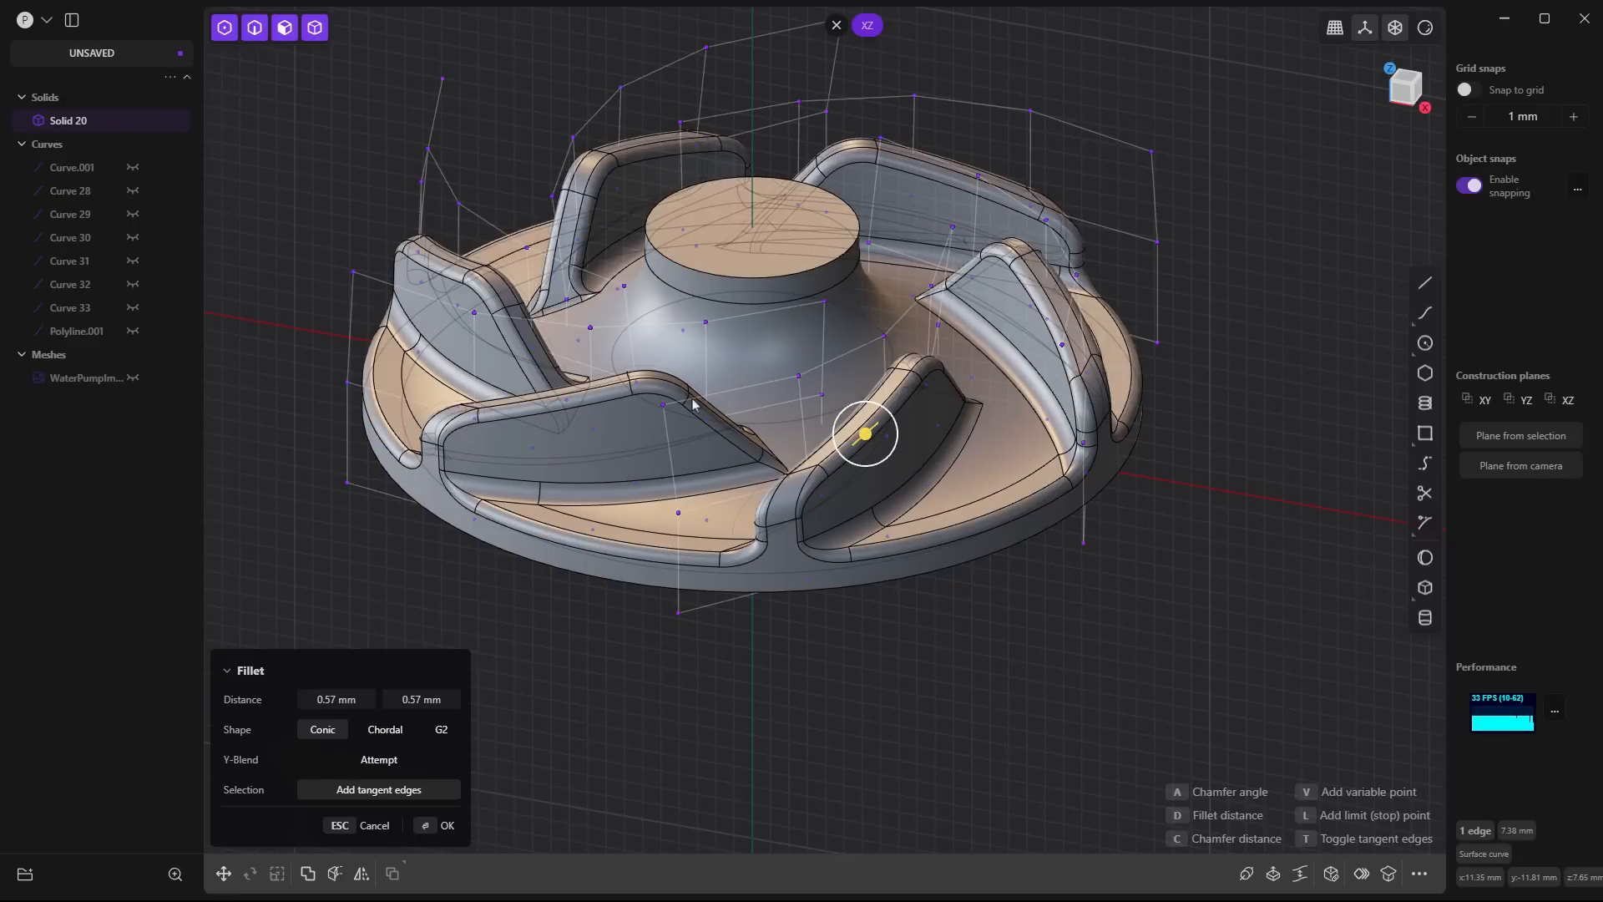
key(shift)
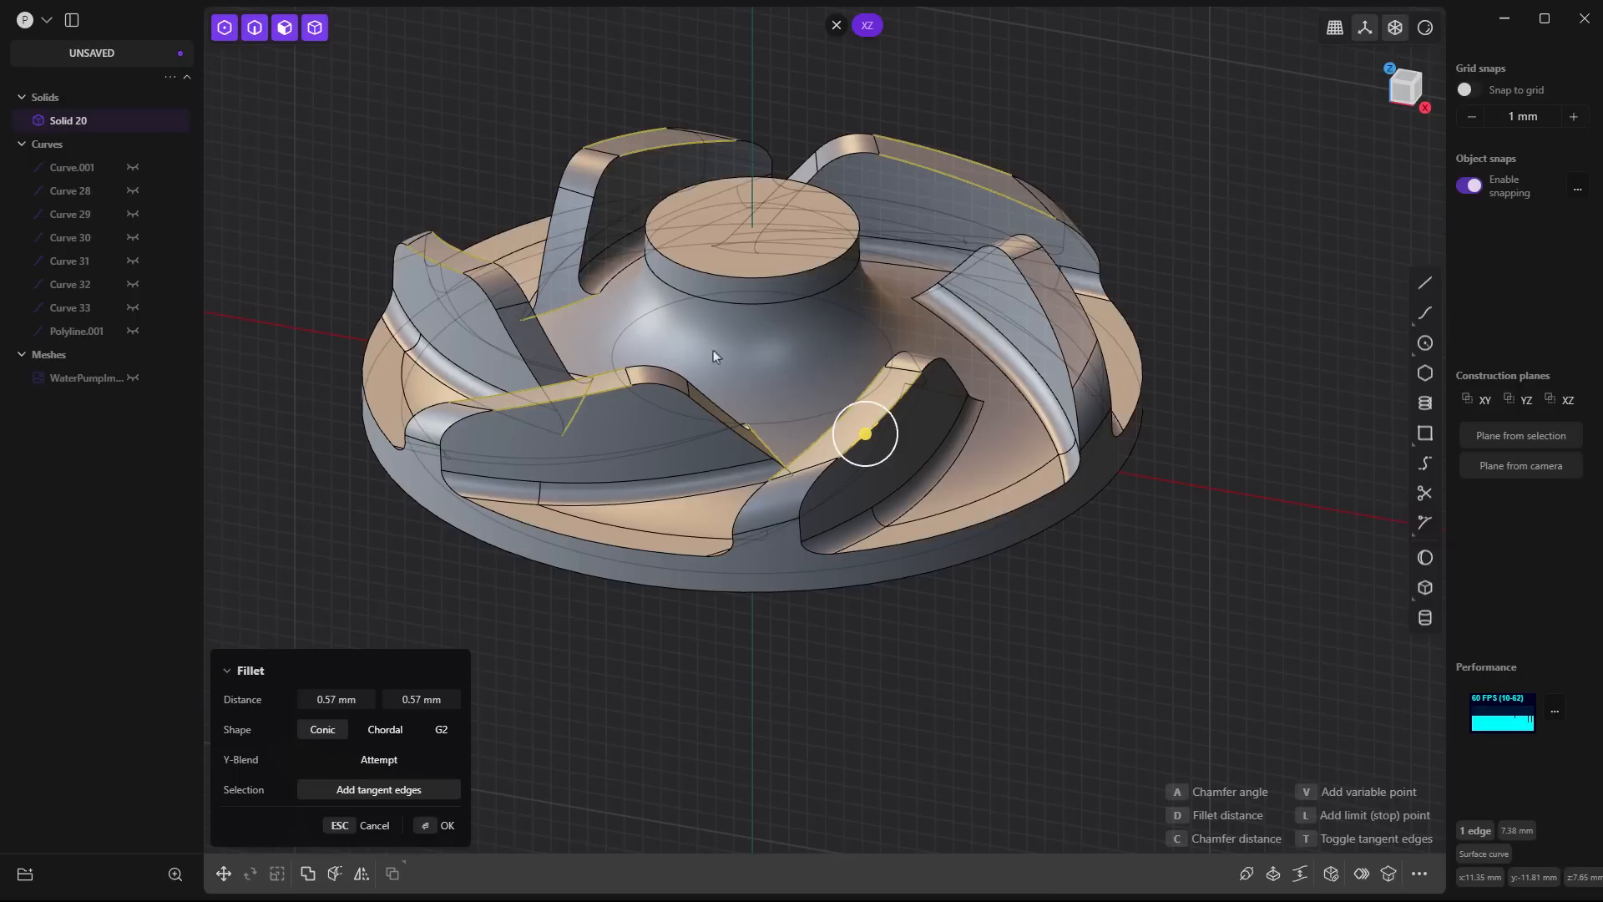
shift+click(737, 251)
key(Return)
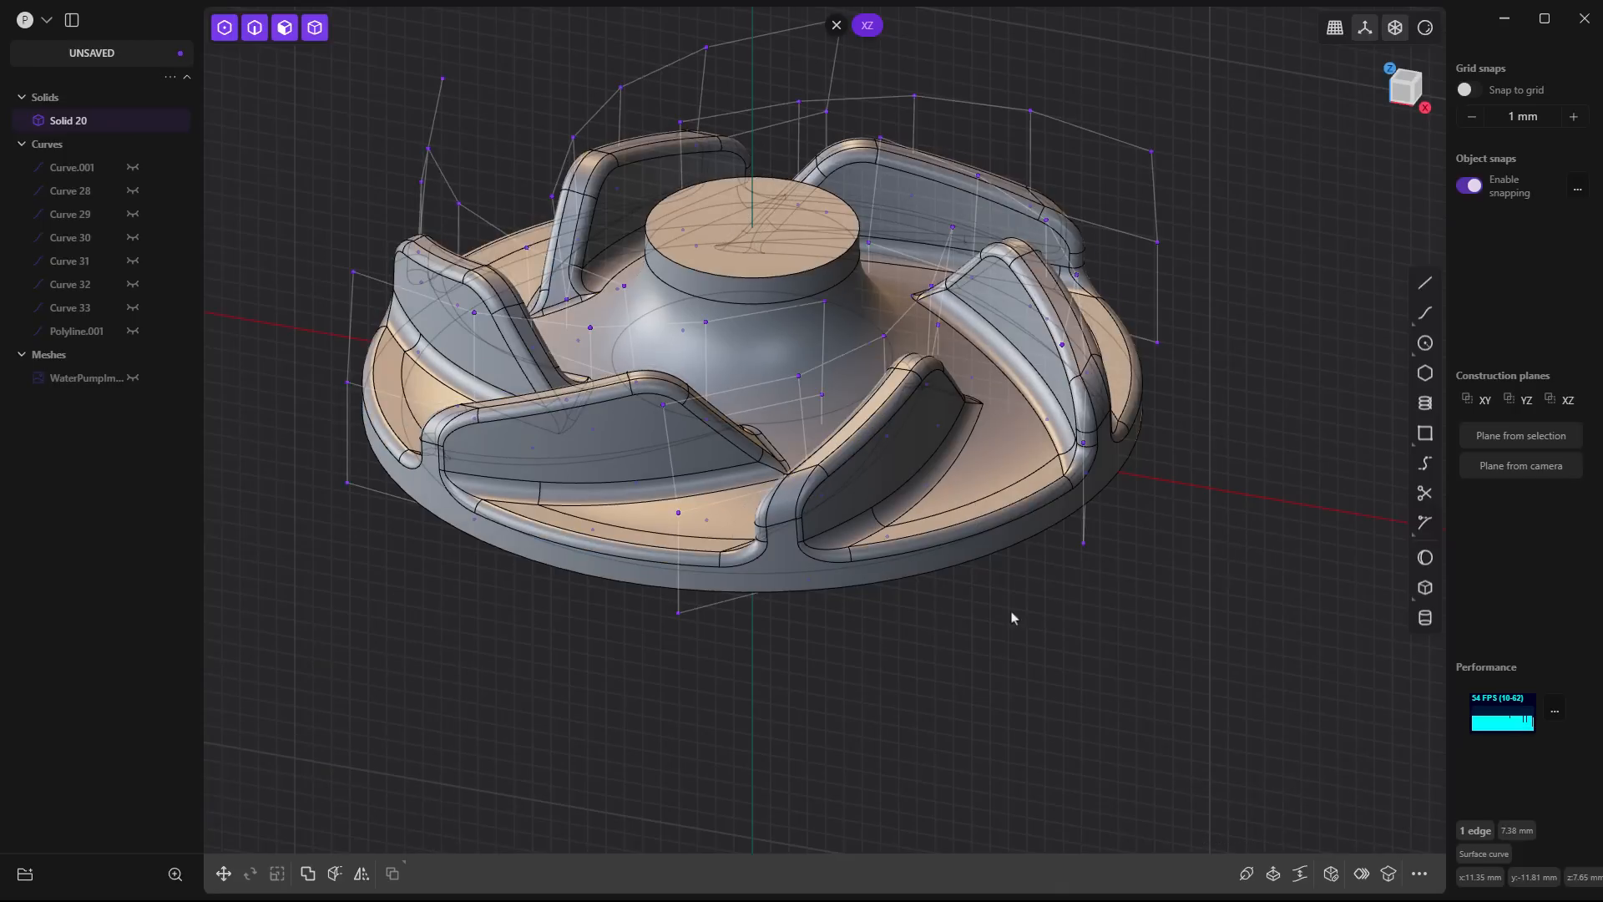
- Align the camera to the XY plane for a straight-down view and clear the active construction plane
scroll(1002, 626, down, 3)
mouse_move(875, 689)
middle_down()
mouse_move(888, 559)
mouse_move(869, 700)
middle_up()
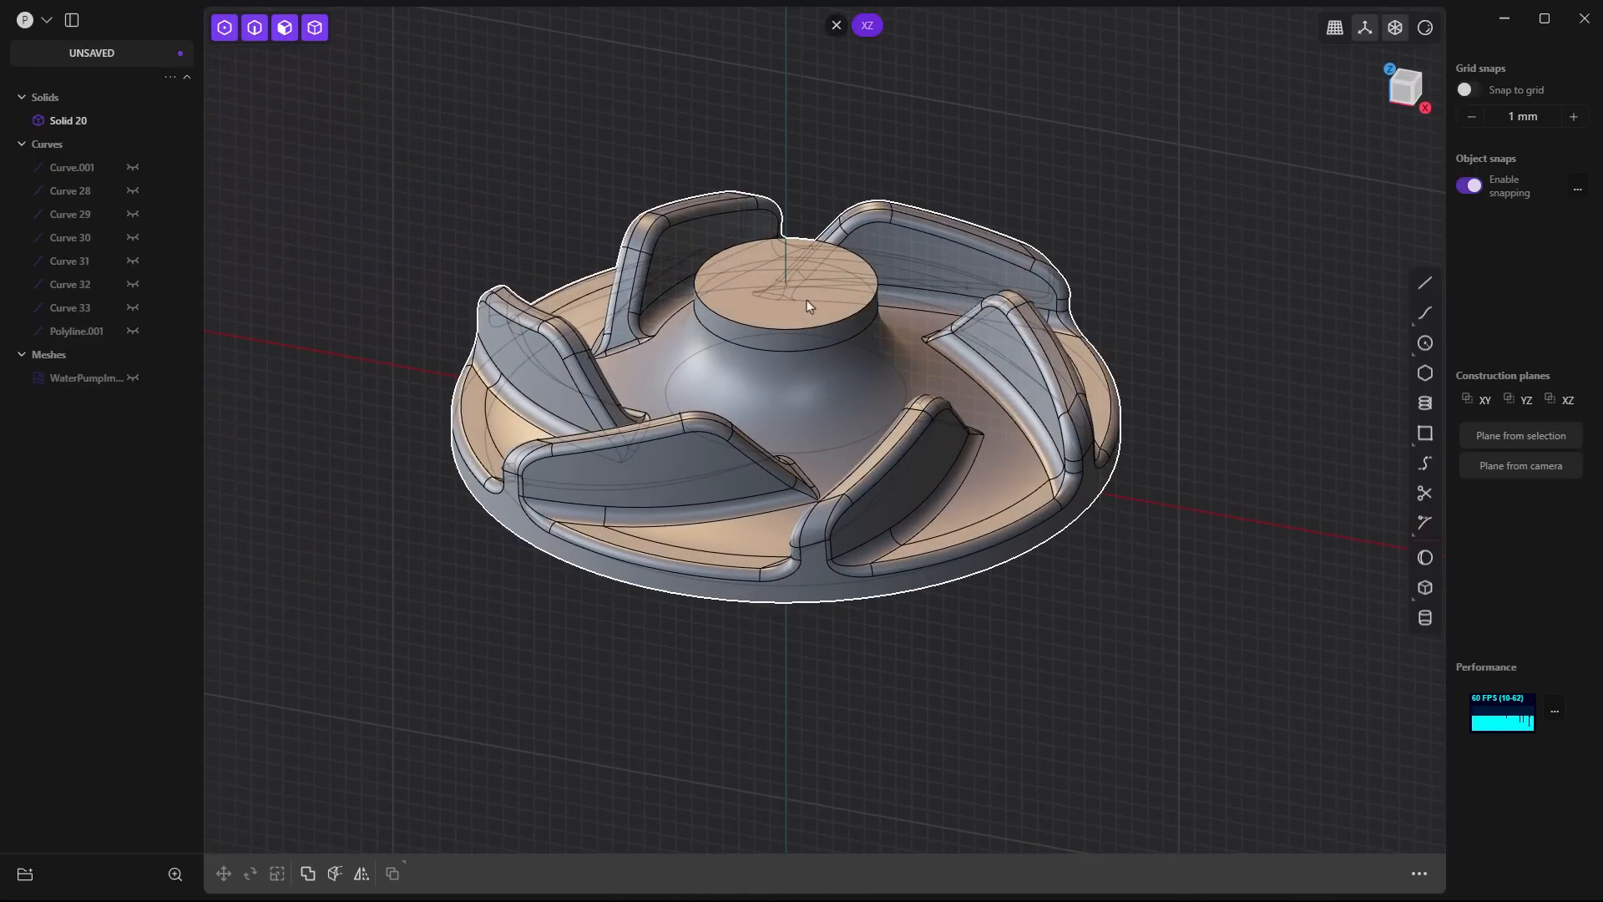
click(1480, 400)
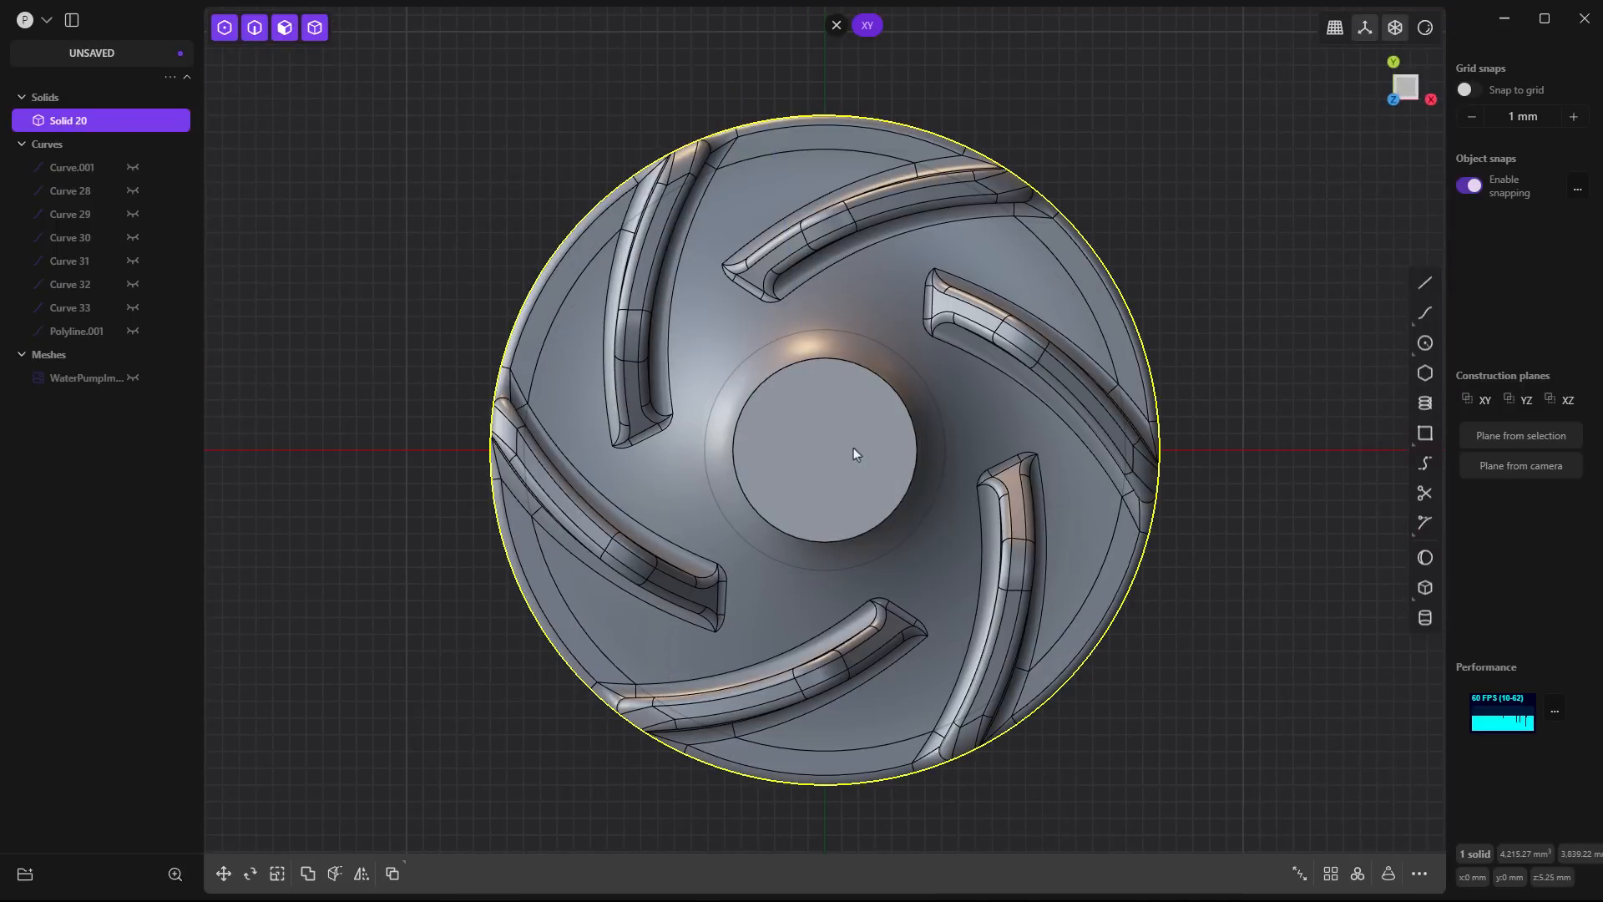
click(837, 25)
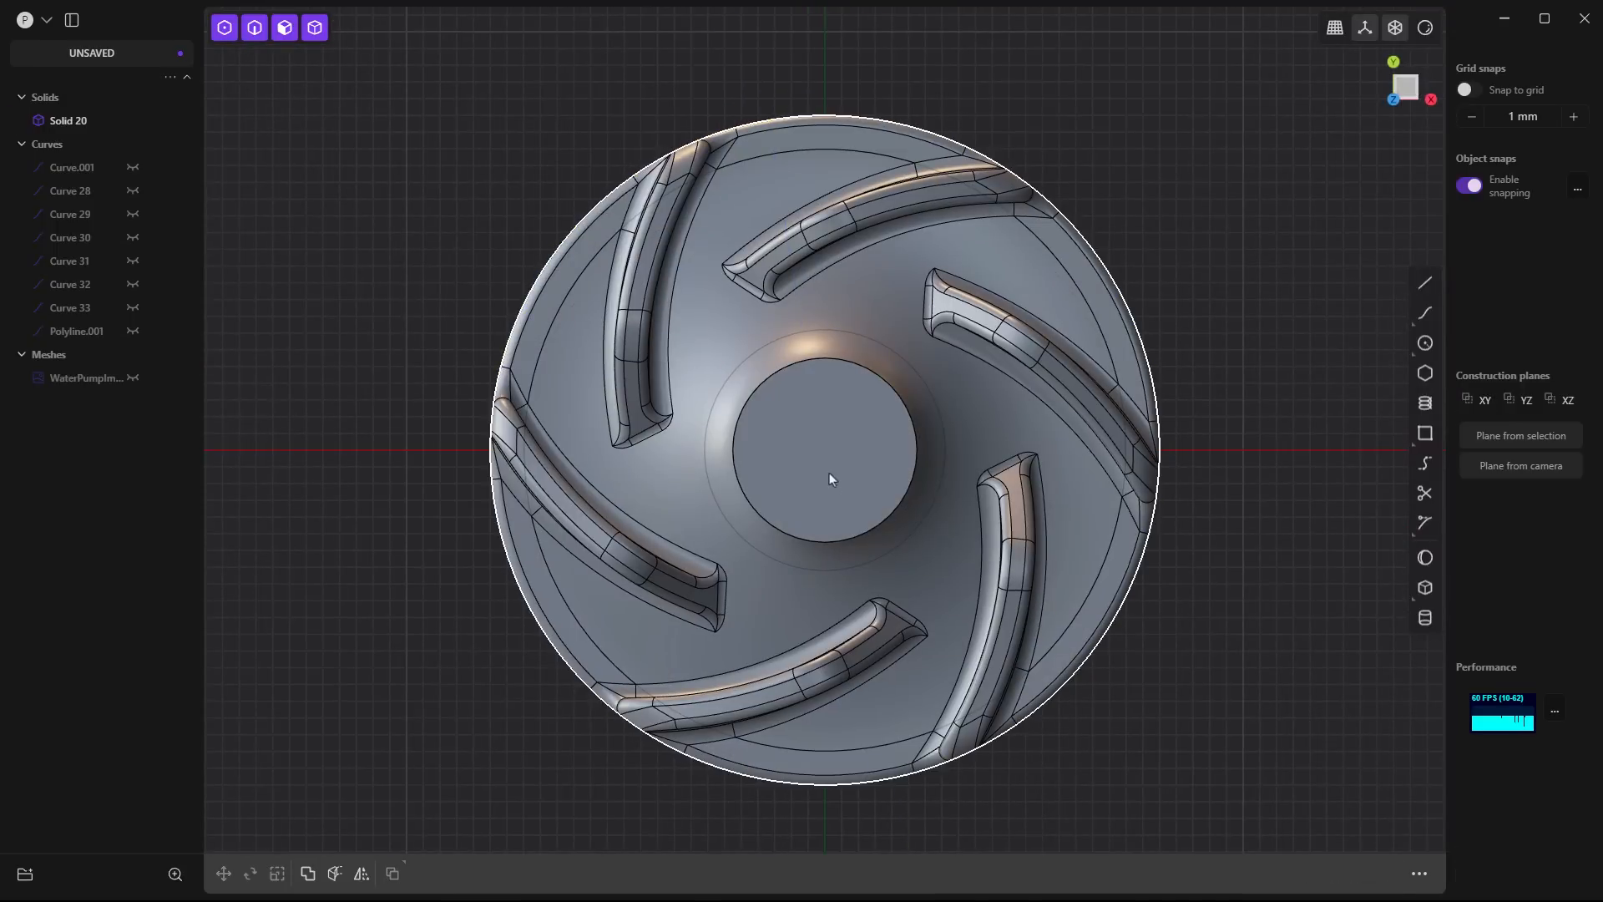
- Sketch a 6 mm diameter circle centred on the hub's top face, using that face as a temporary construction plane
click(831, 429)
key(space)
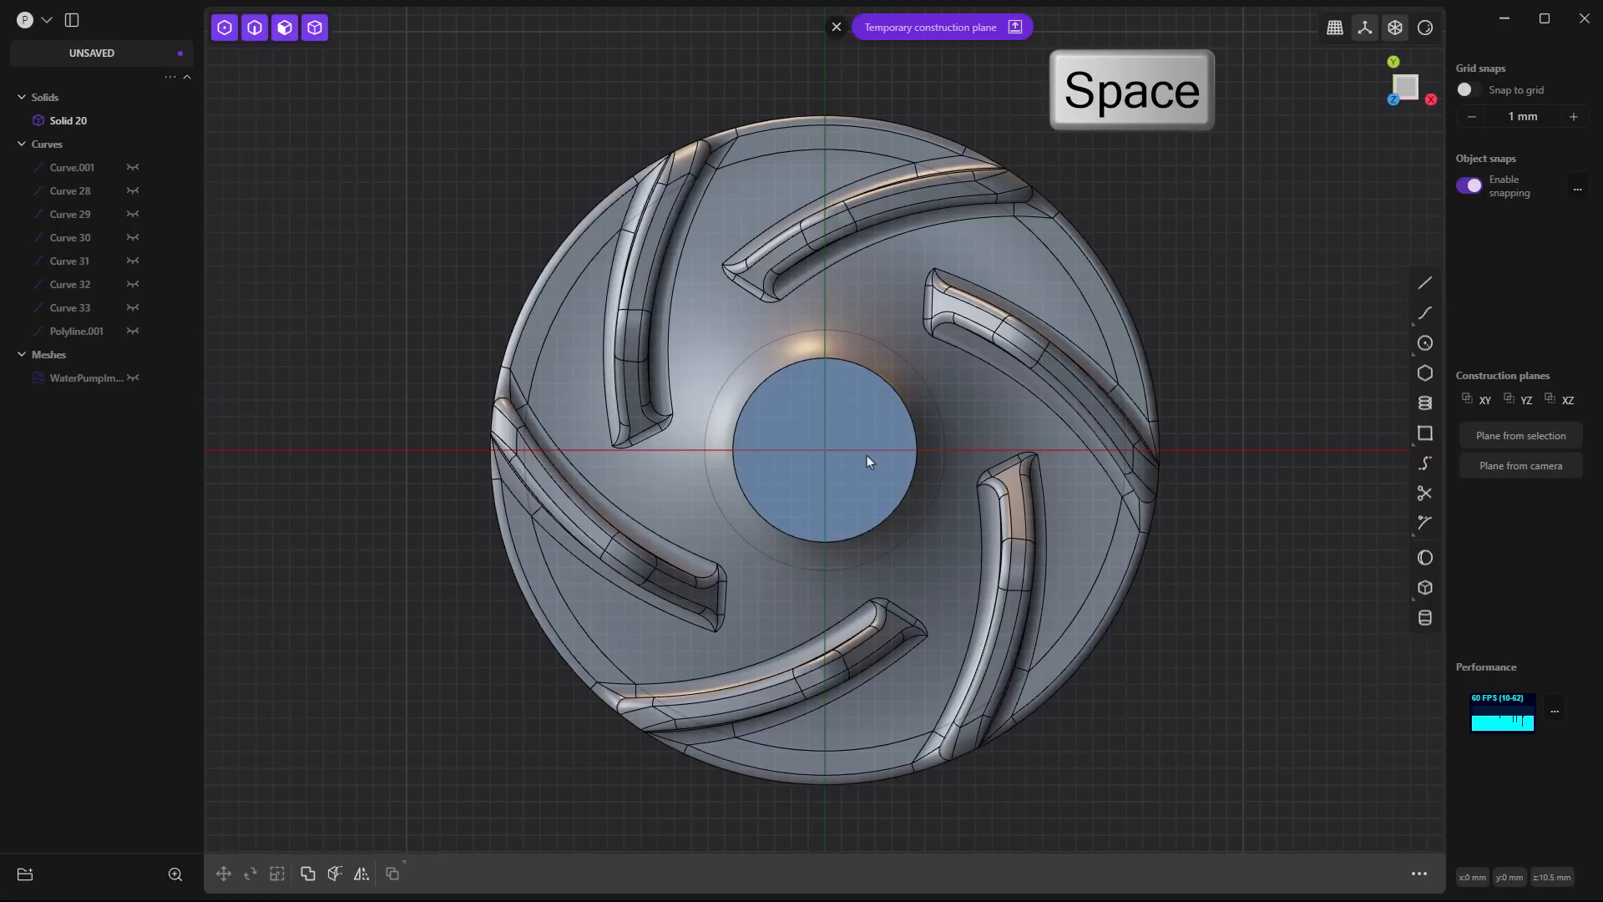
click(1425, 343)
click(825, 450)
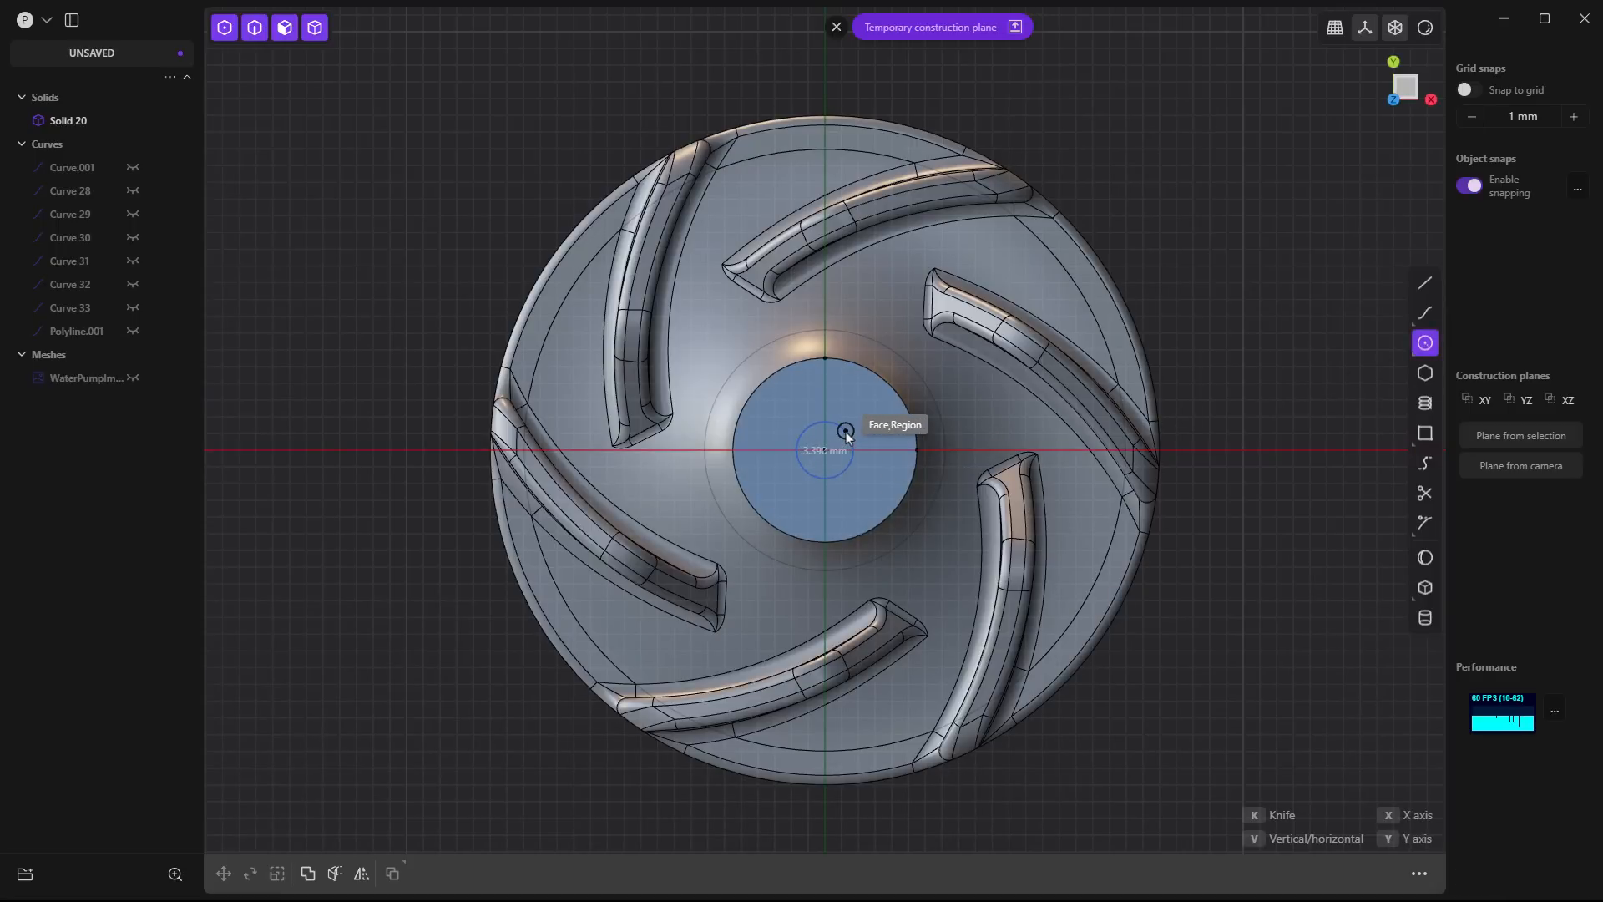
key(Tab)
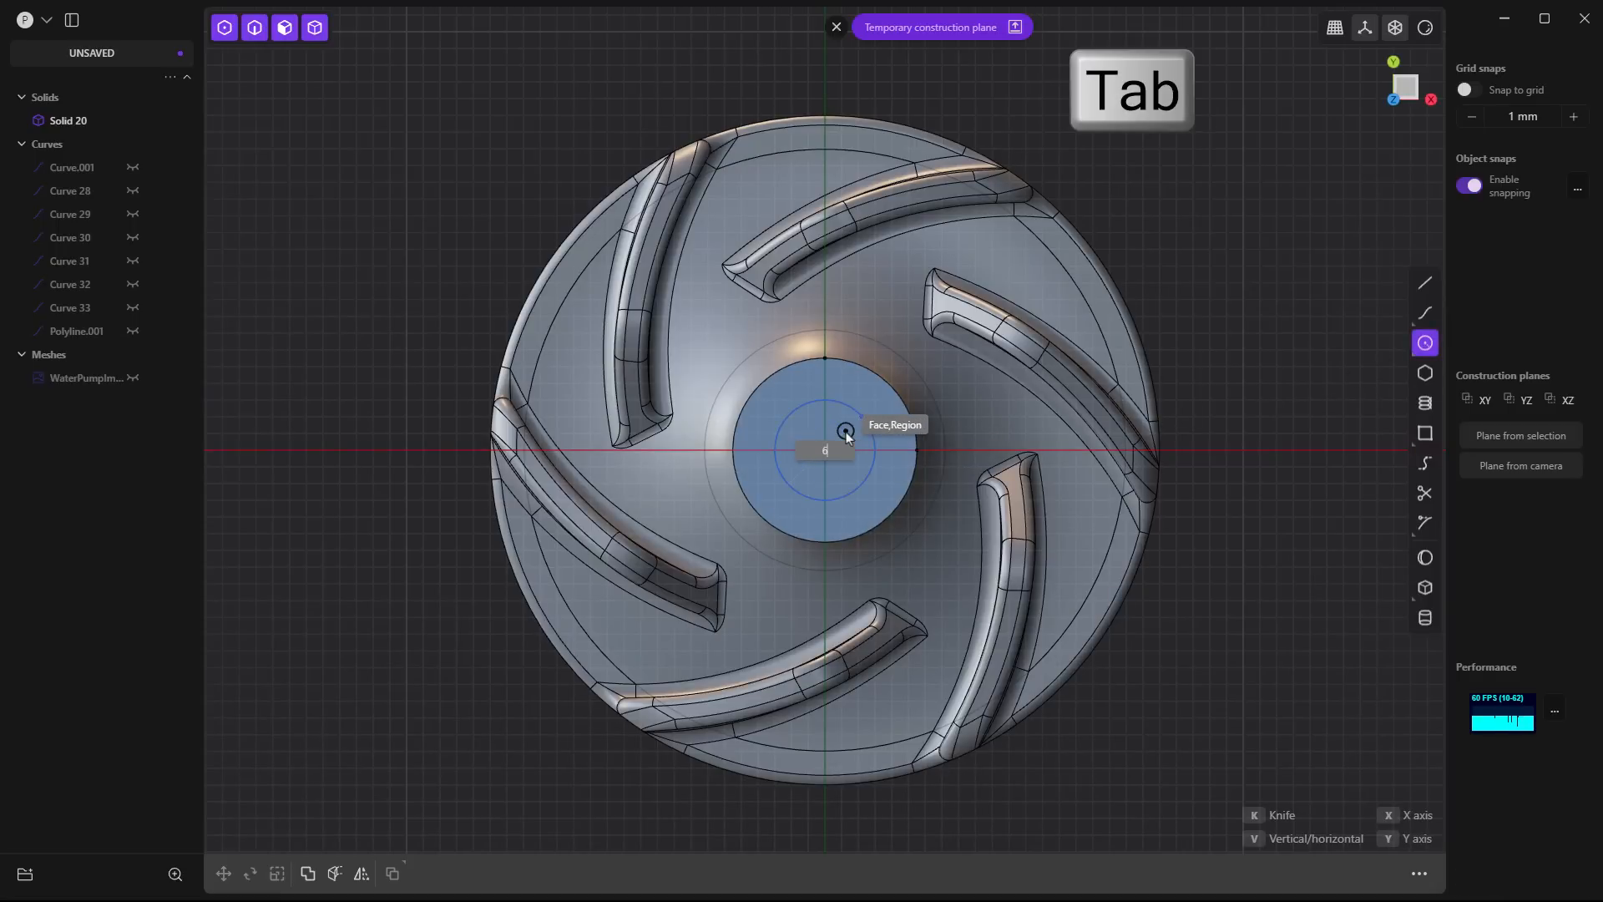
text(6)
key(Return)
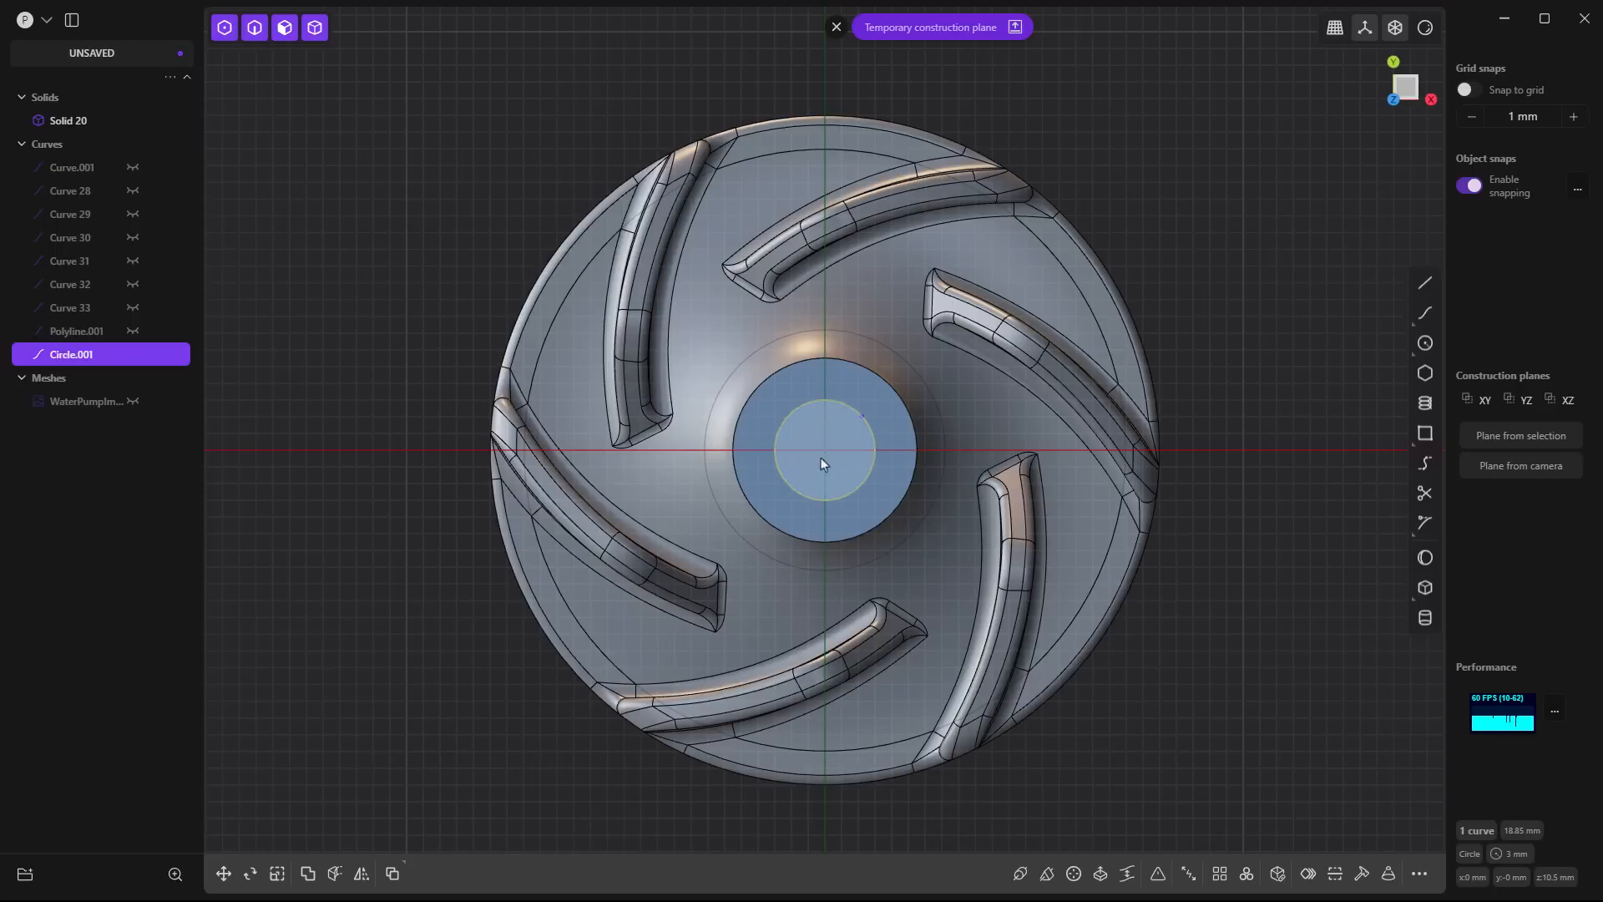
- Extrude the circle region about 24.4 mm down through the hub as a Difference to cut the centre bore
middle_drag(1078, 474, 1073, 407)
click(820, 363)
key(e)
drag(821, 367, 809, 522)
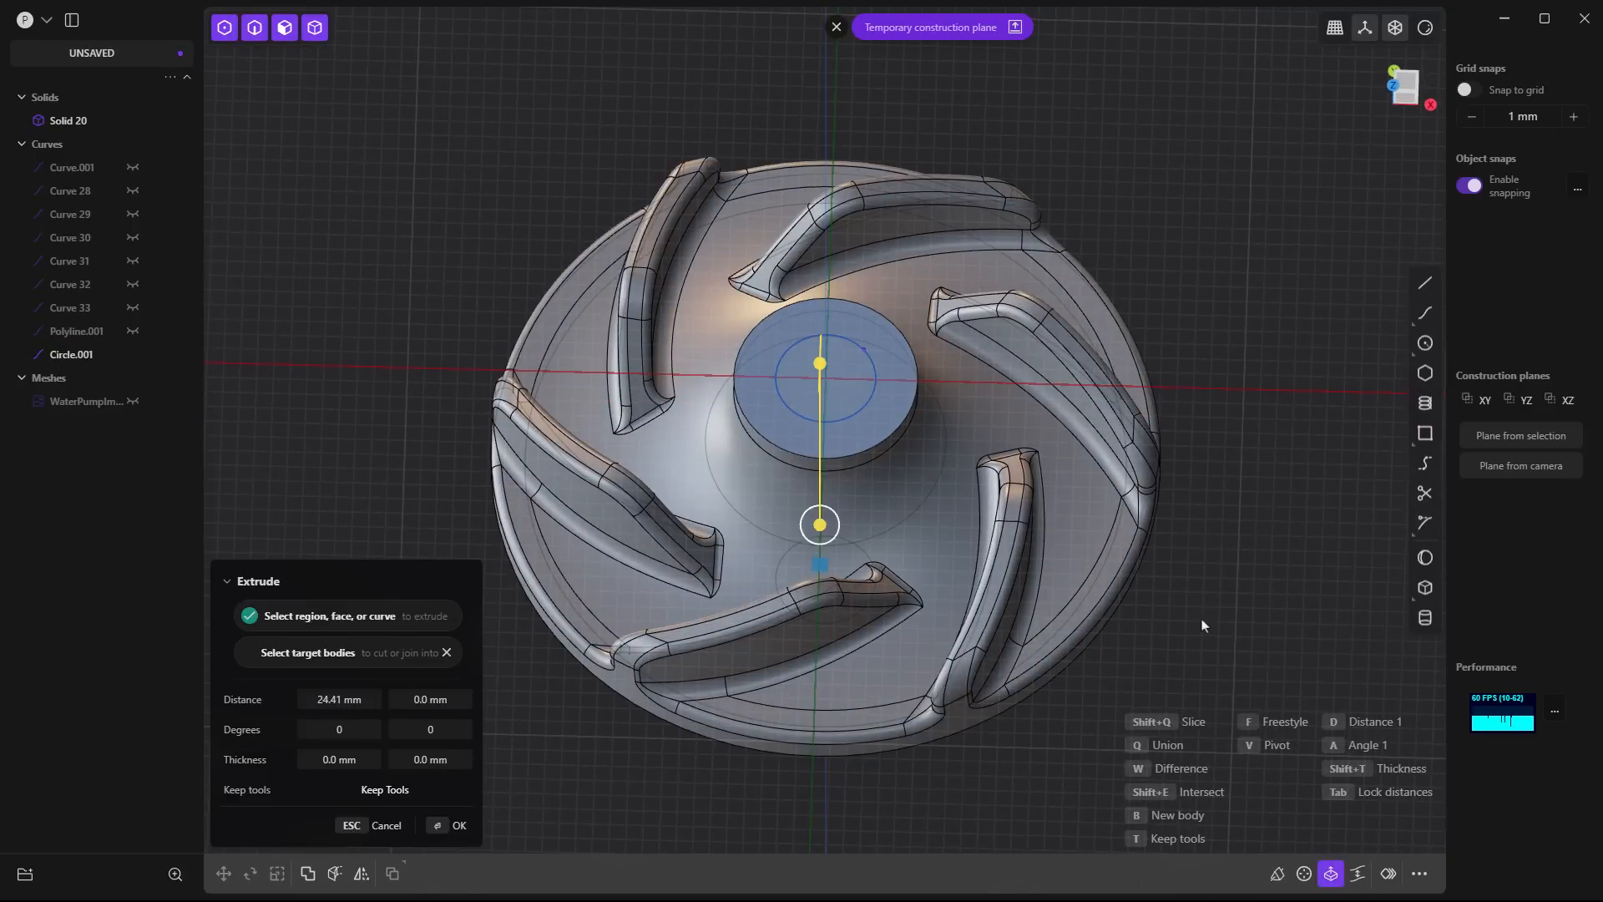
key(w)
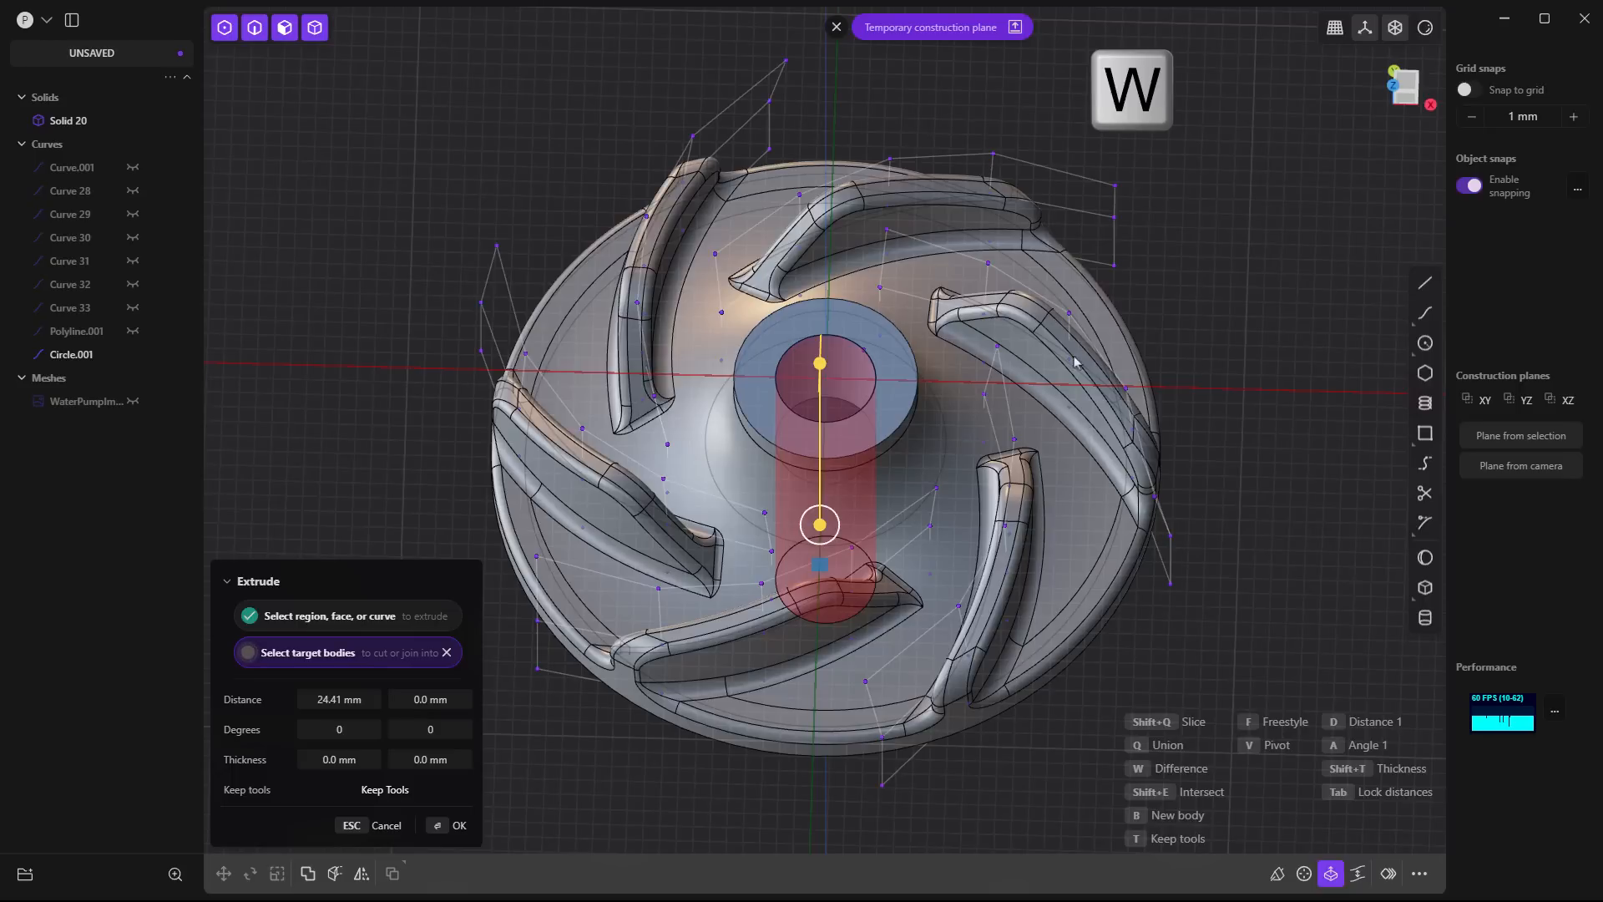
right_click(1215, 321)
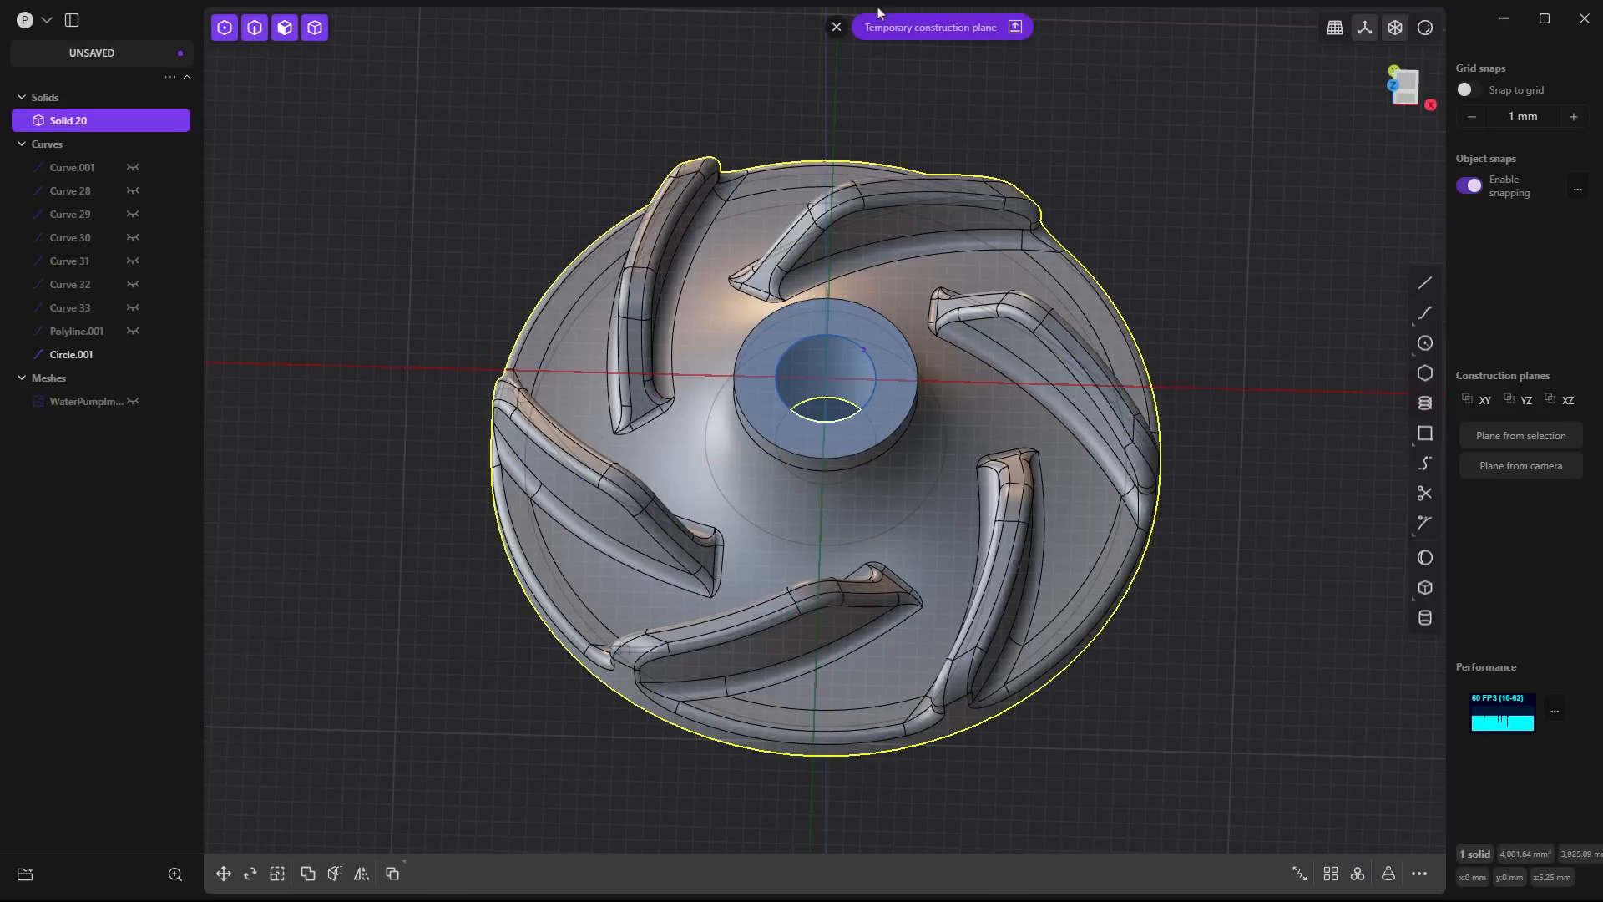
- Clear the temporary construction plane and hide the bore's circle curve
click(836, 27)
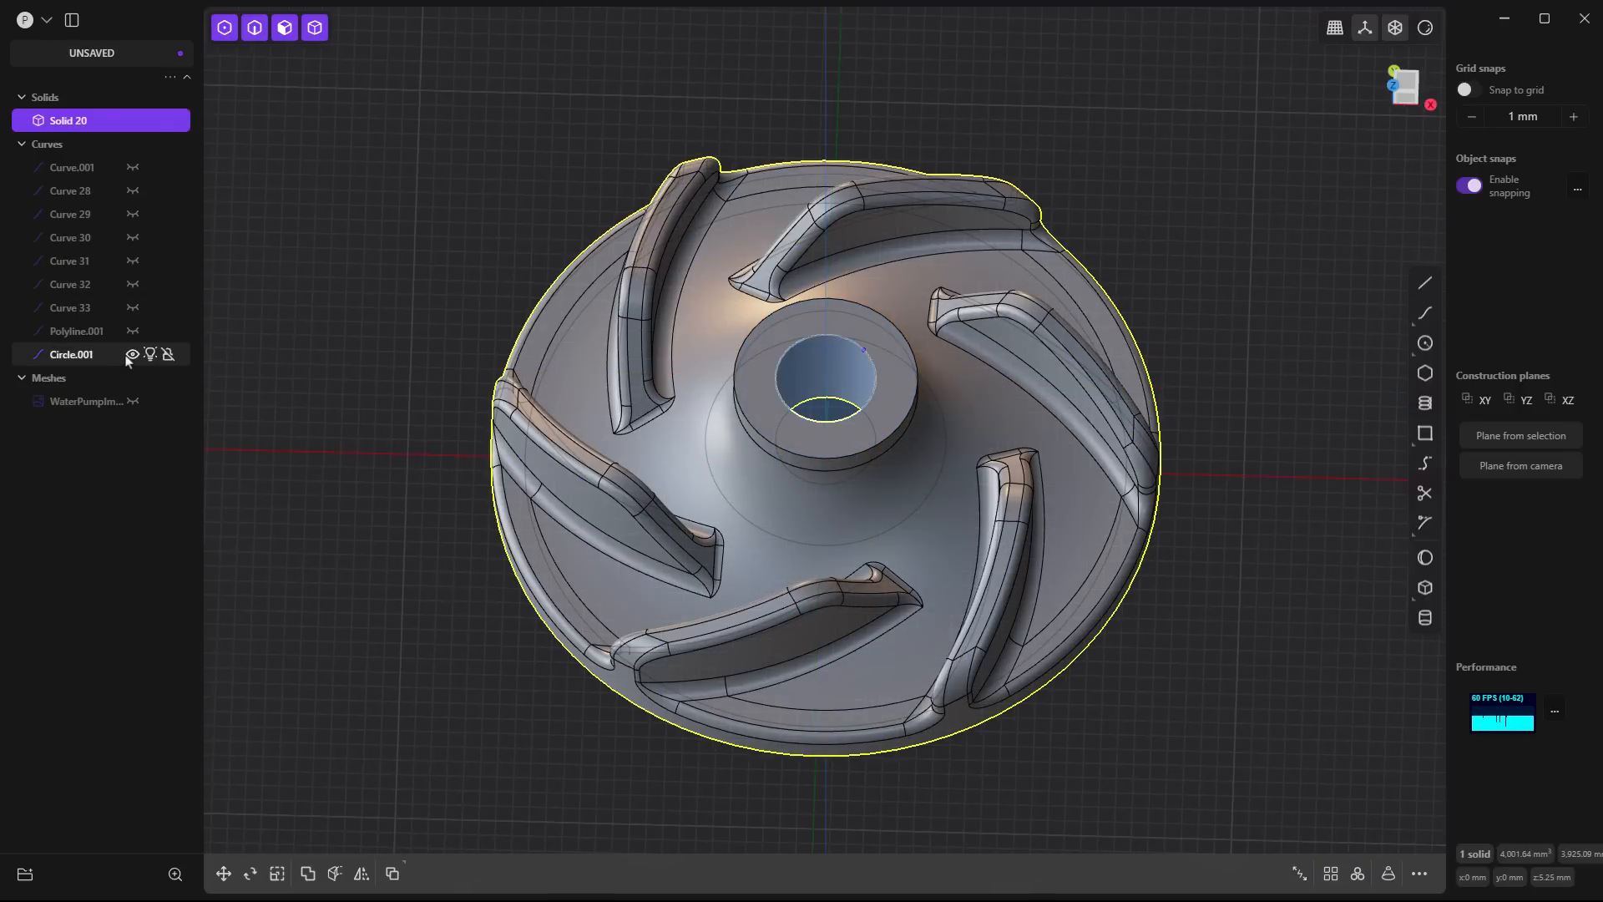
click(133, 355)
click(256, 316)
scroll(935, 548, down, 3)
middle_drag(1018, 714, 936, 498)
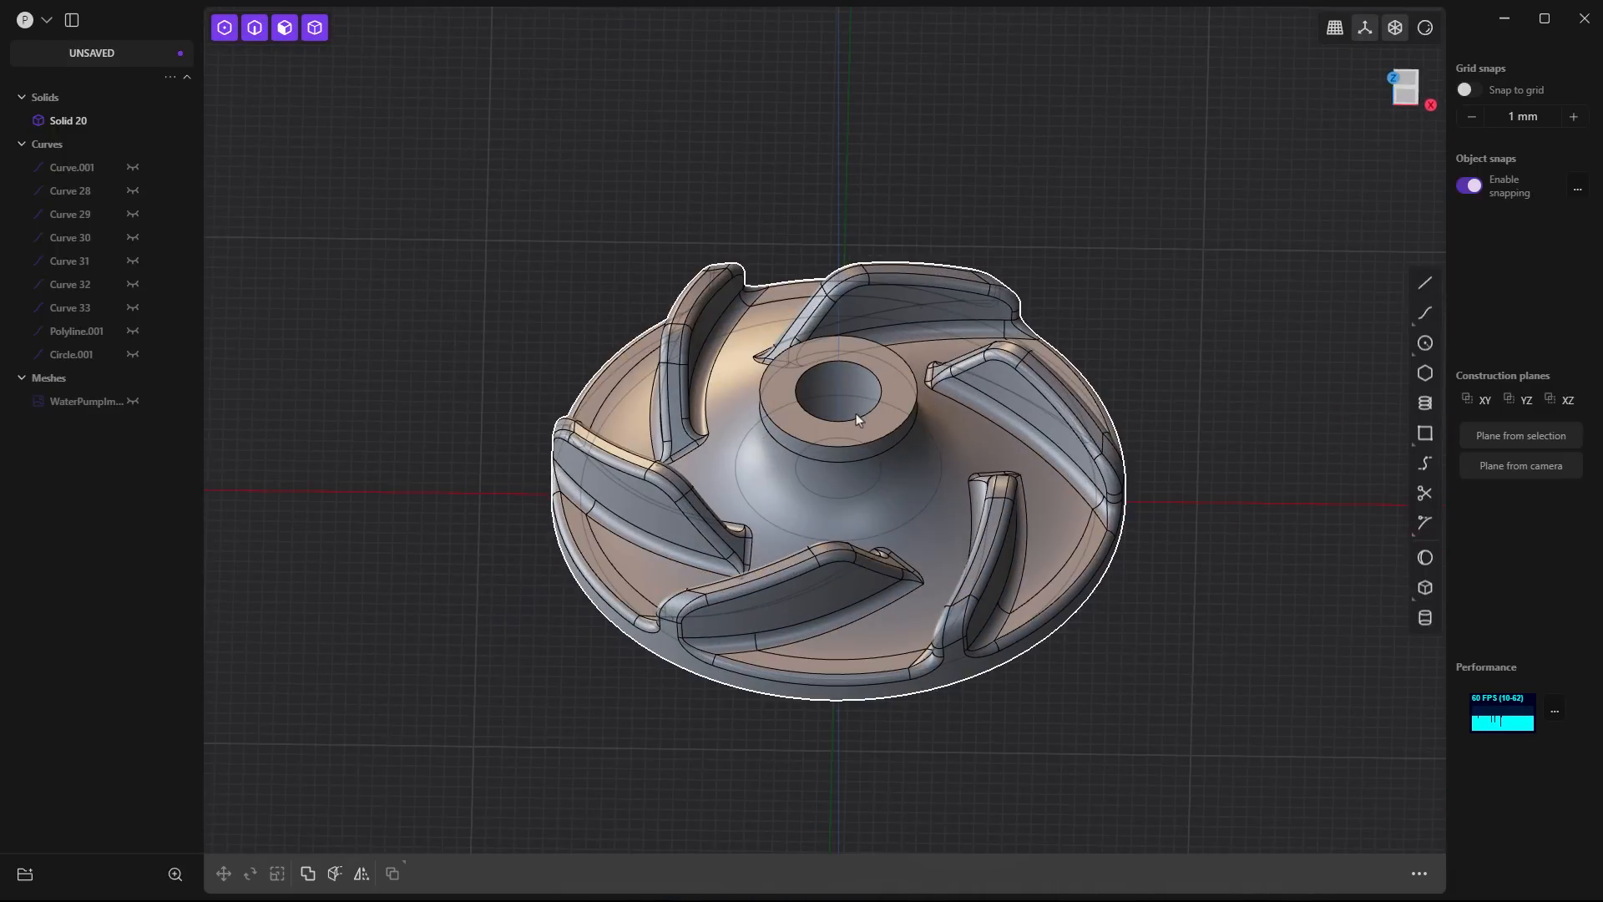
- Fillet the outer edge of the hub's top face by about 0.76 mm
click(1367, 29)
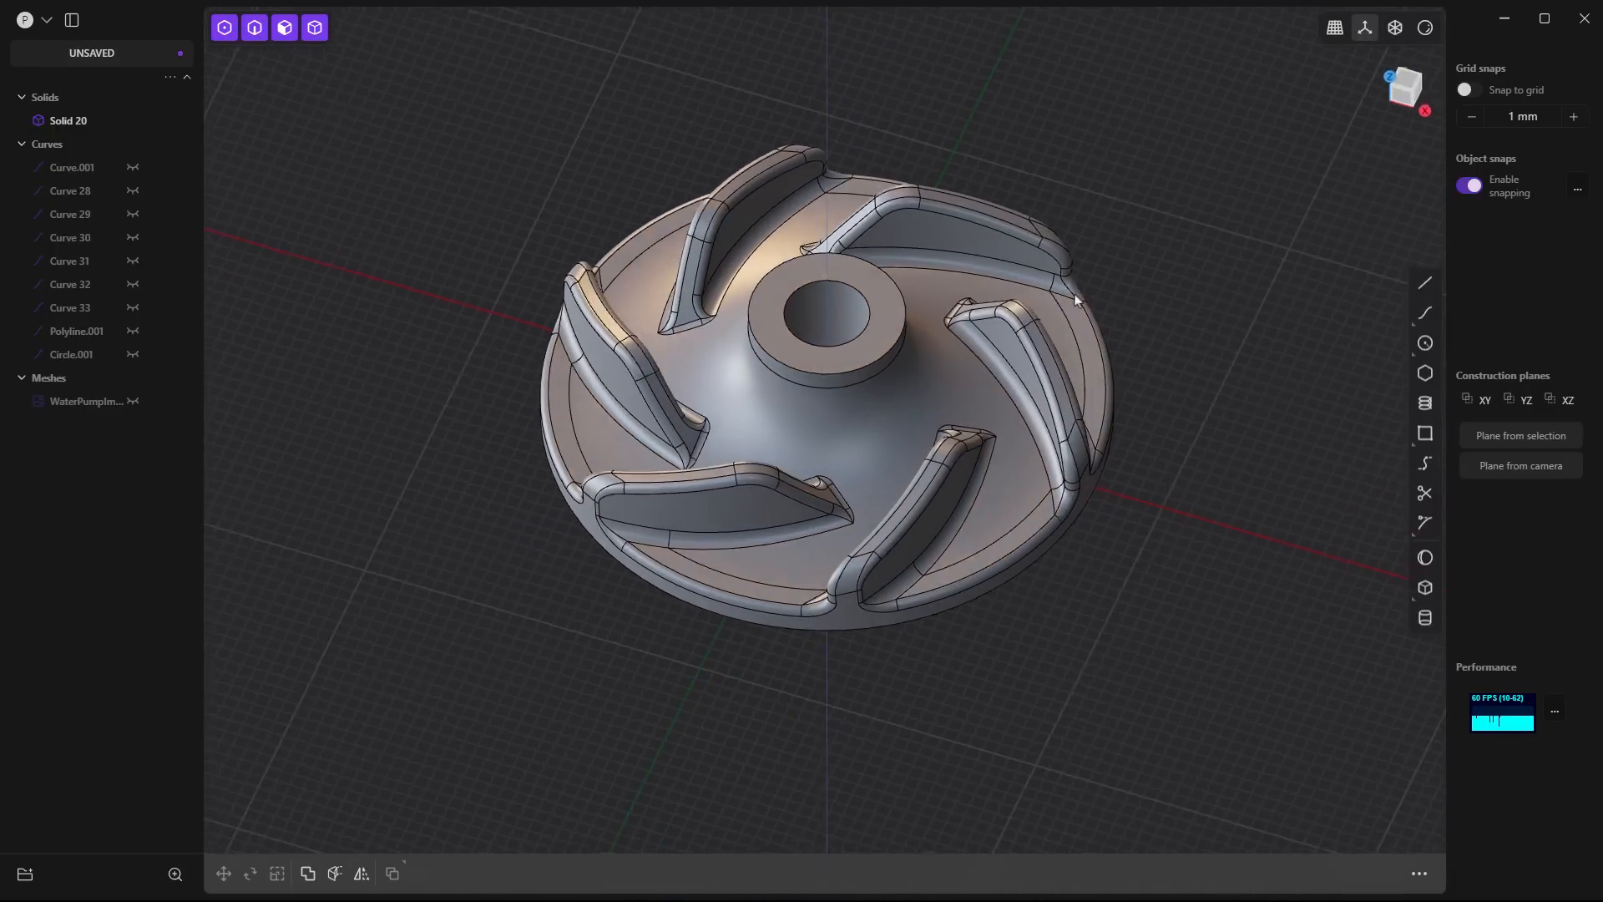
middle_drag(1074, 295, 1040, 308)
click(897, 365)
key(b)
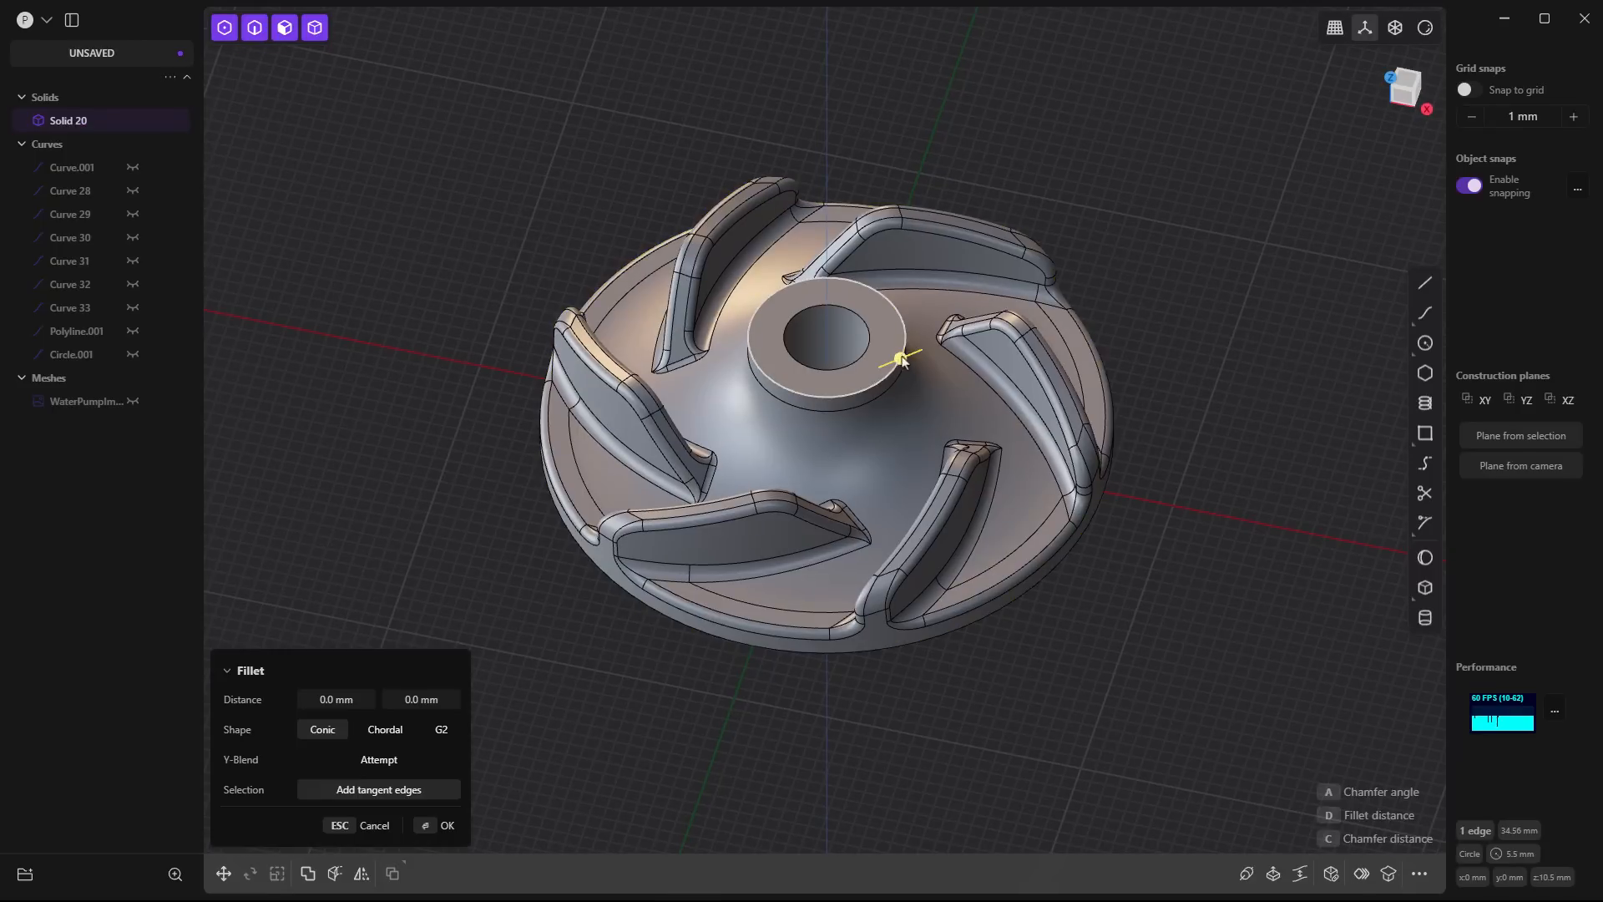
drag(899, 360, 902, 368)
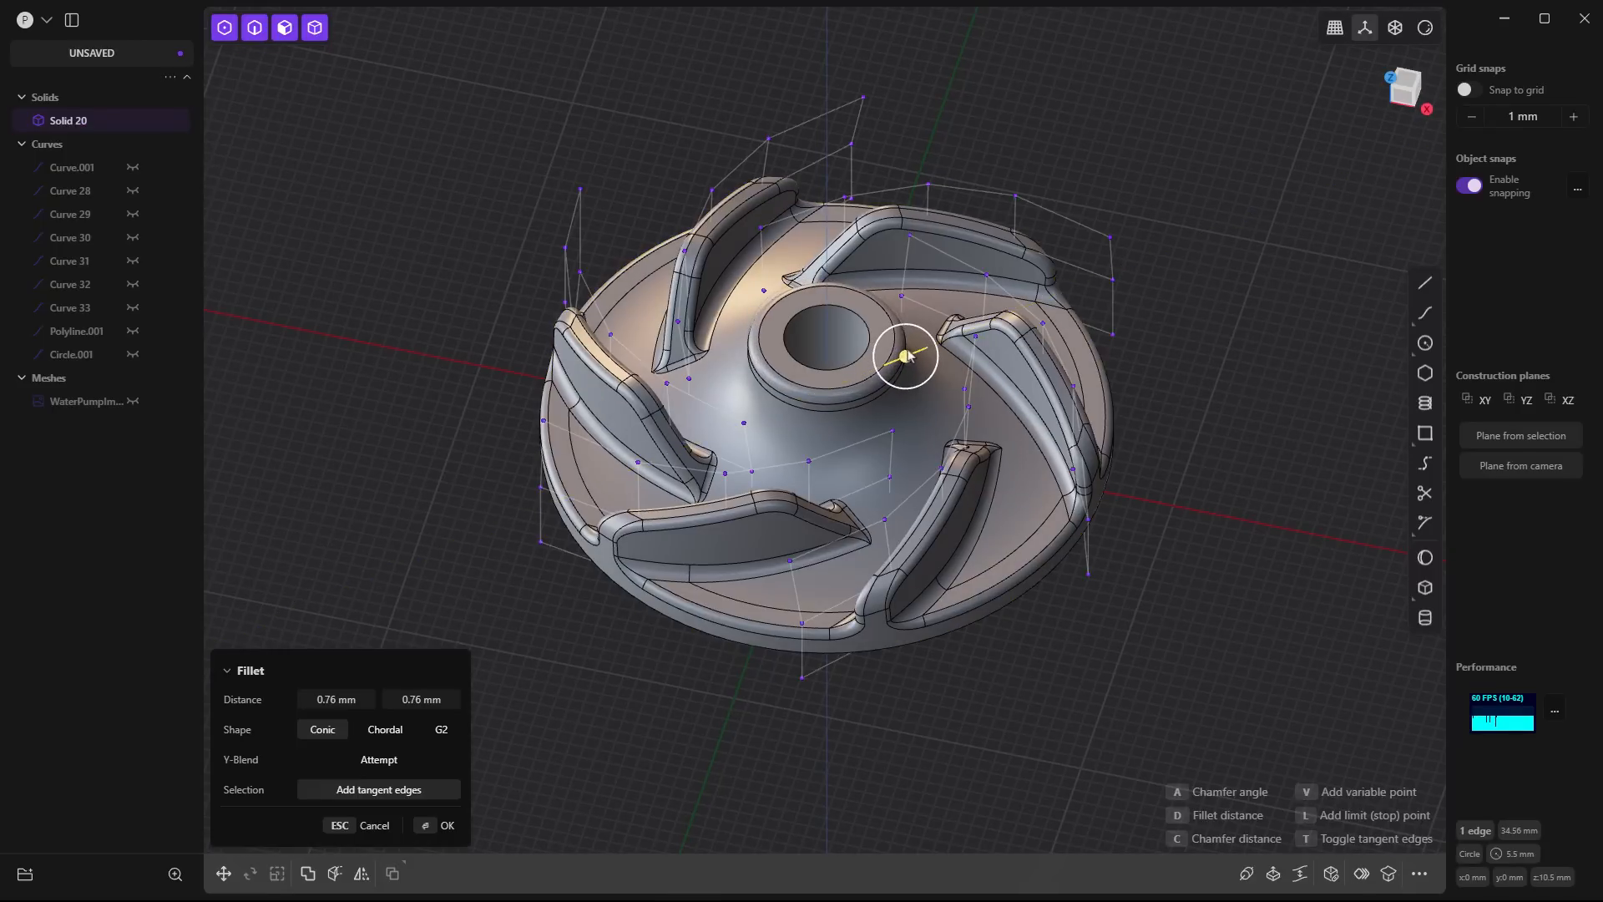
- Fillet the circular outer edge of the flat ring surrounding the bore on the impeller's underside
middle_drag(1035, 655, 1049, 531)
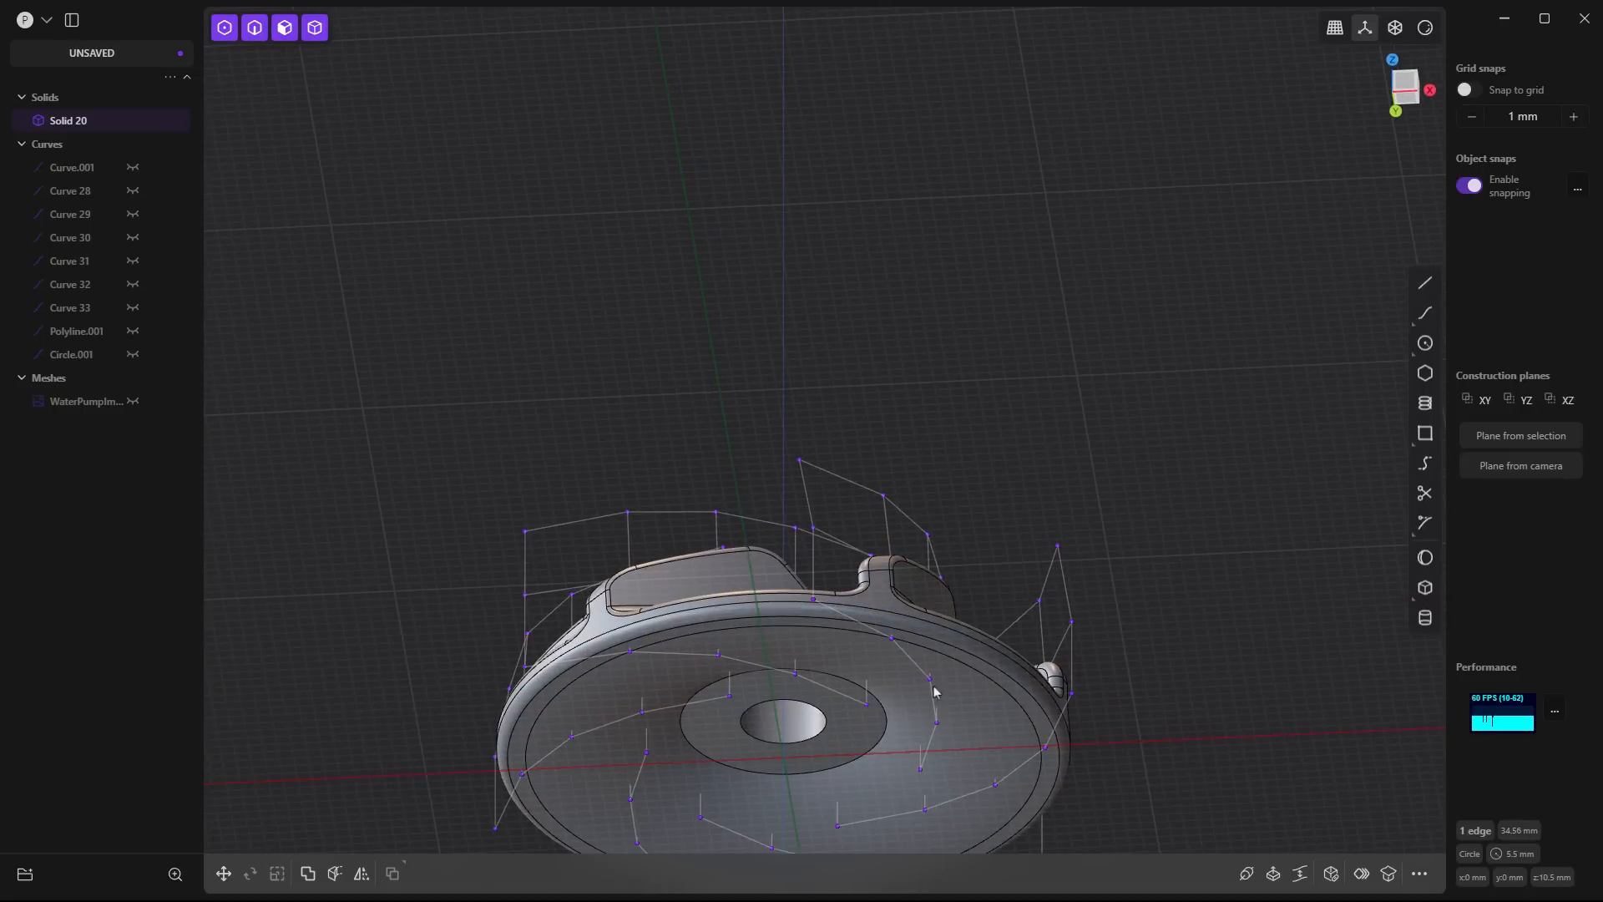
click(884, 708)
drag(885, 708, 850, 735)
key(Return)
- Chamfer the lower edge of the centre bore by about 1.02 mm
scroll(1078, 533, down, 1)
scroll(1077, 528, down, 1)
click(851, 708)
scroll(1004, 465, down, 1)
middle_drag(1003, 465, 999, 544)
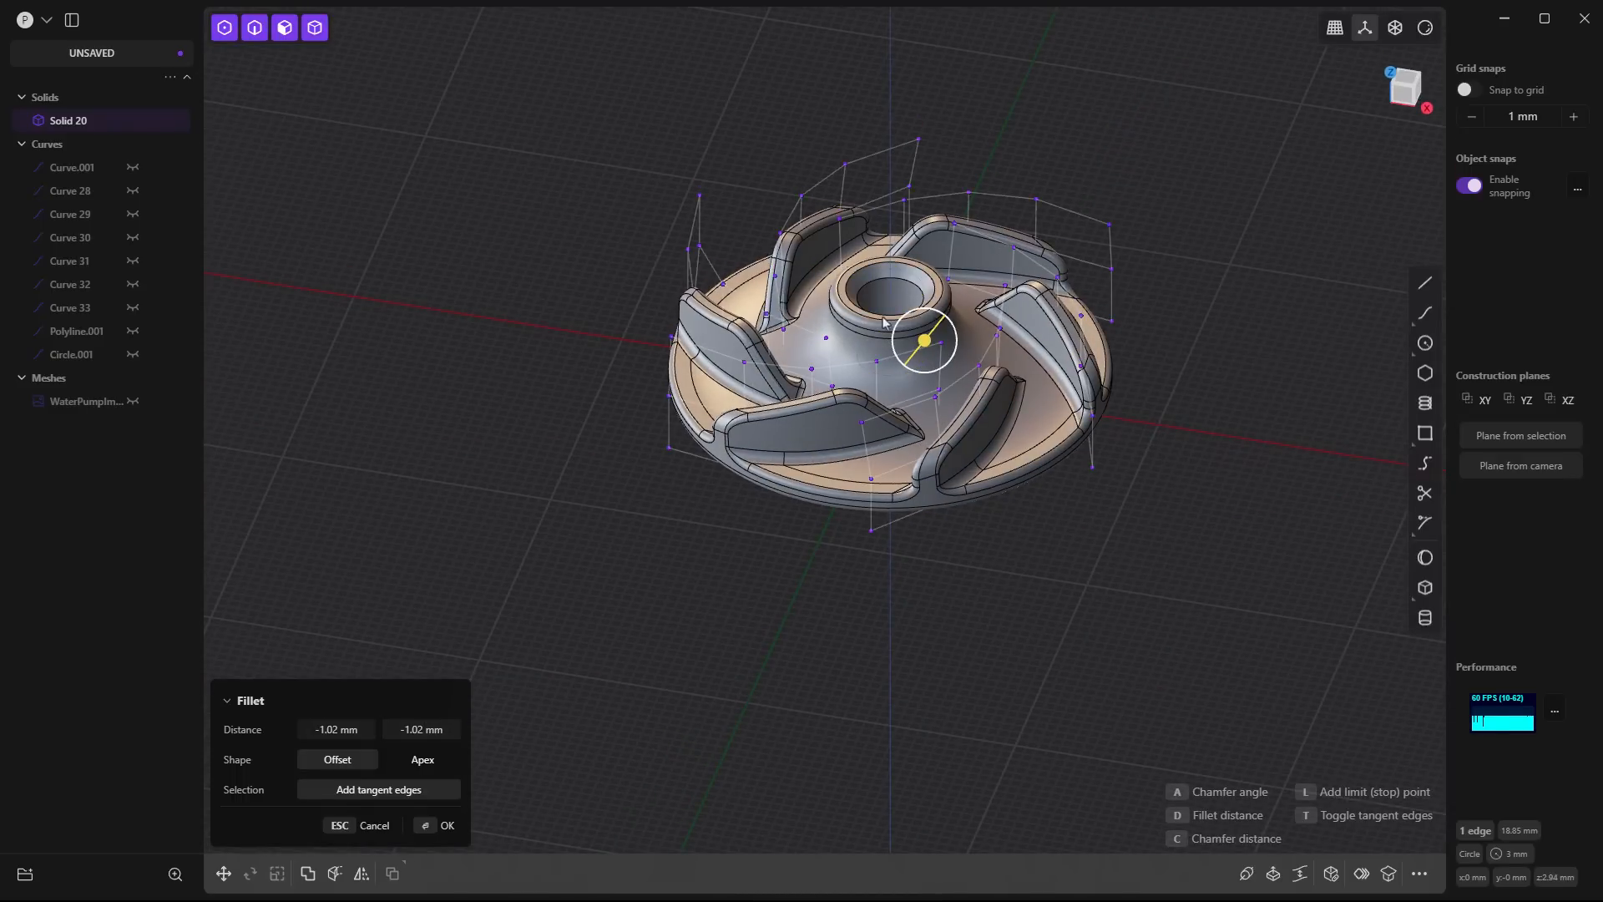
key(Return)
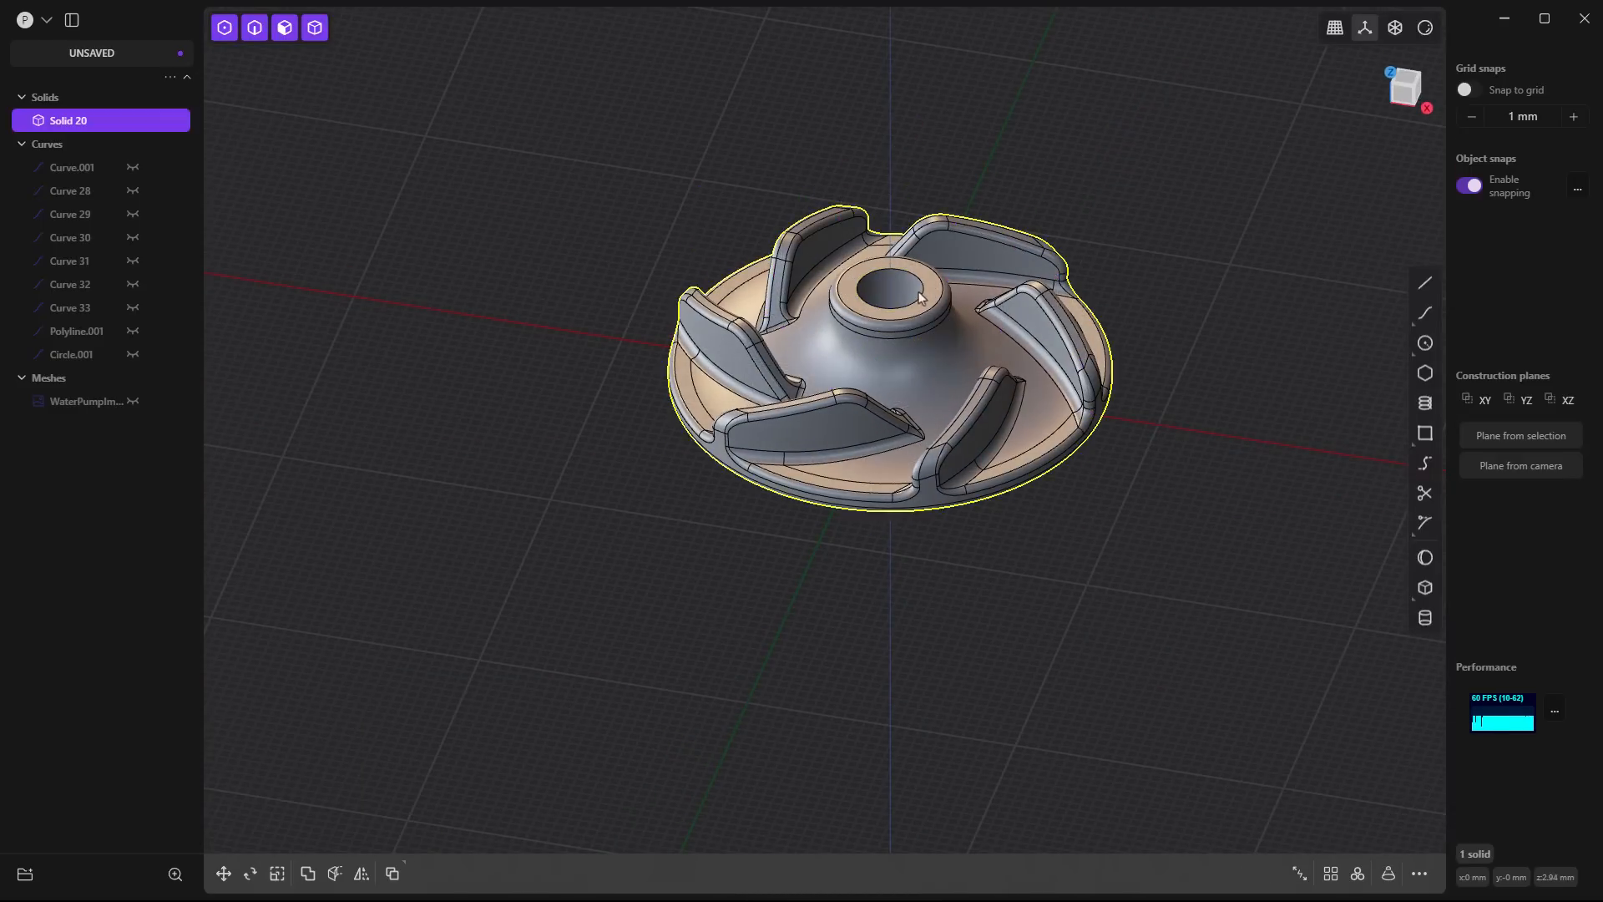
- Chamfer the upper edge of the centre bore by about 0.41 mm and clear the selection
scroll(918, 290, up, 5)
click(912, 306)
key(b)
drag(922, 284, 917, 278)
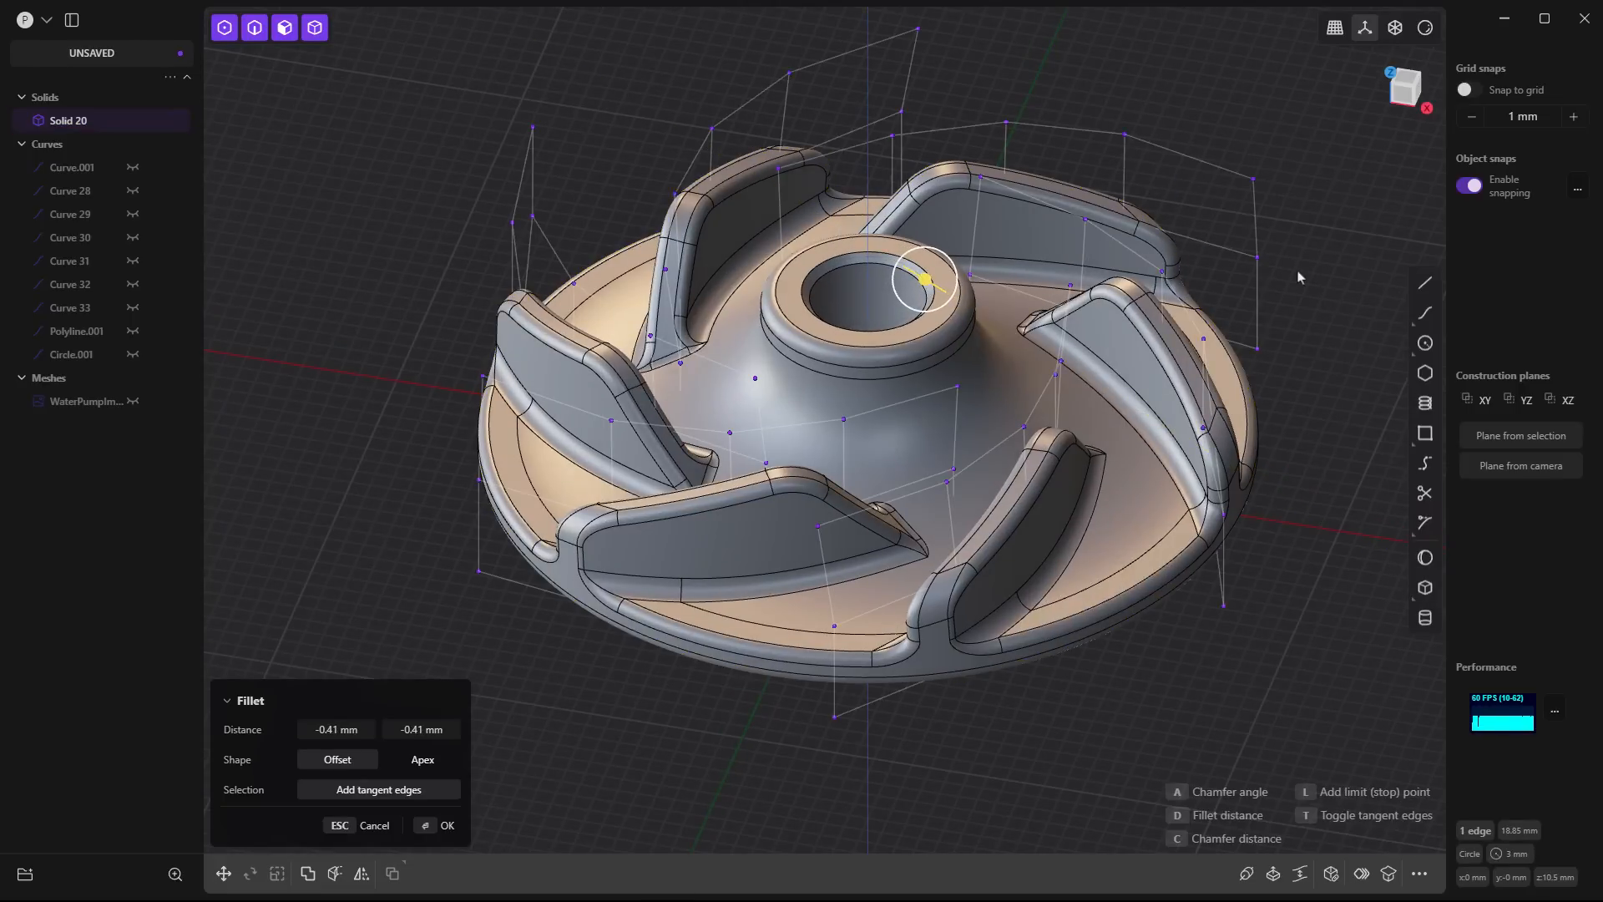
key(Return)
scroll(1191, 395, down, 4)
click(1192, 395)
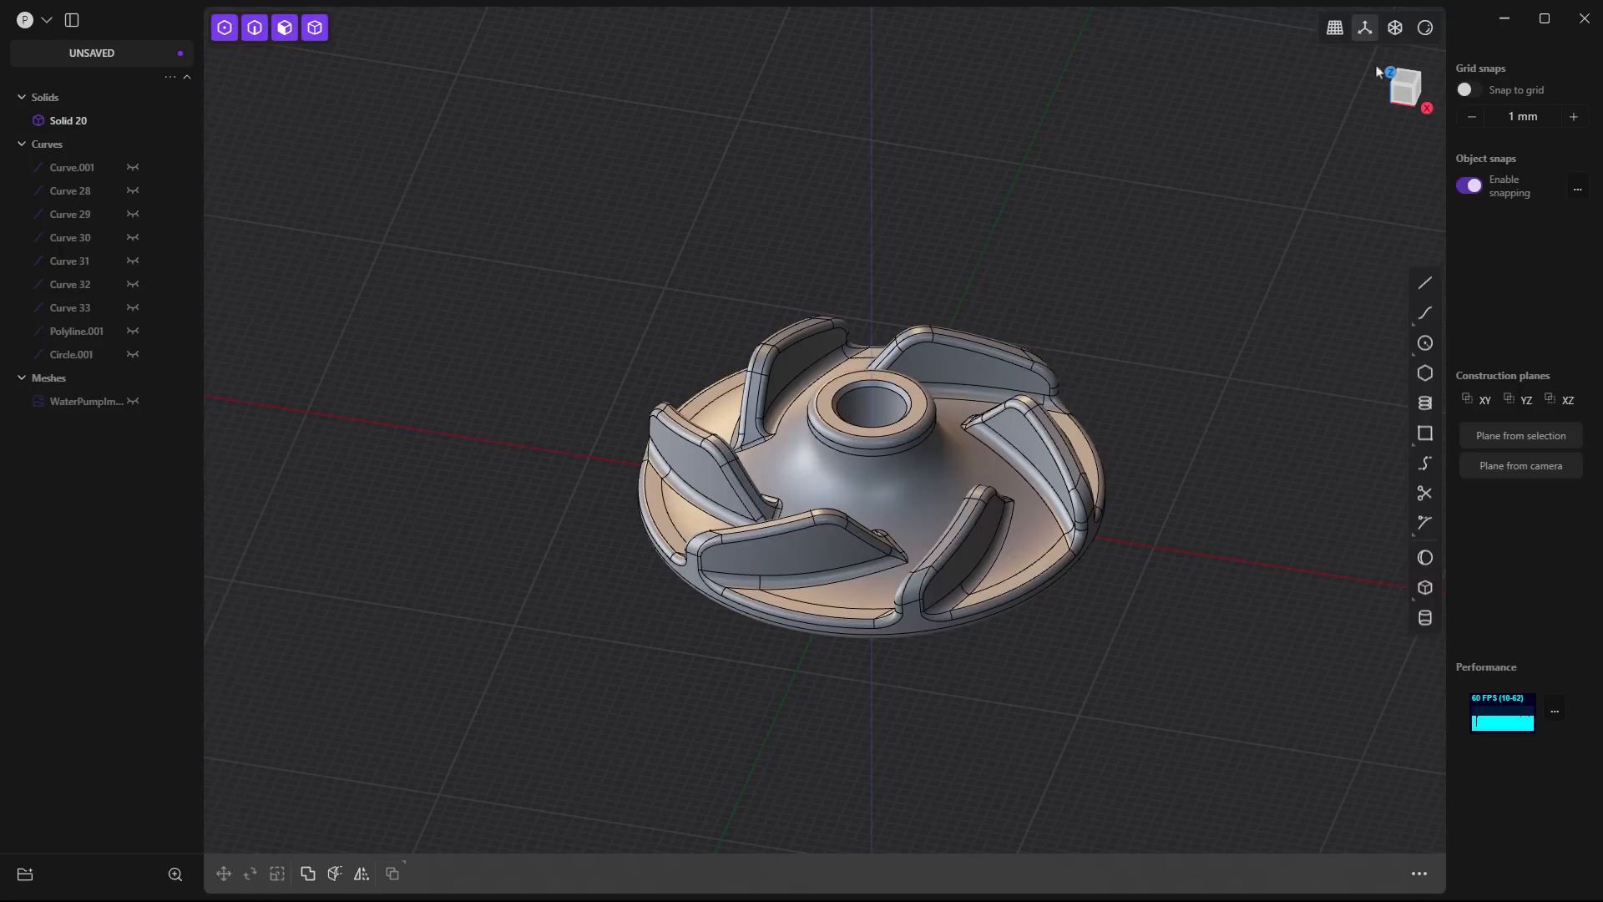
- Switch the viewport shading to the pale blue-white matcap and turn off edge display
click(1426, 29)
click(1494, 102)
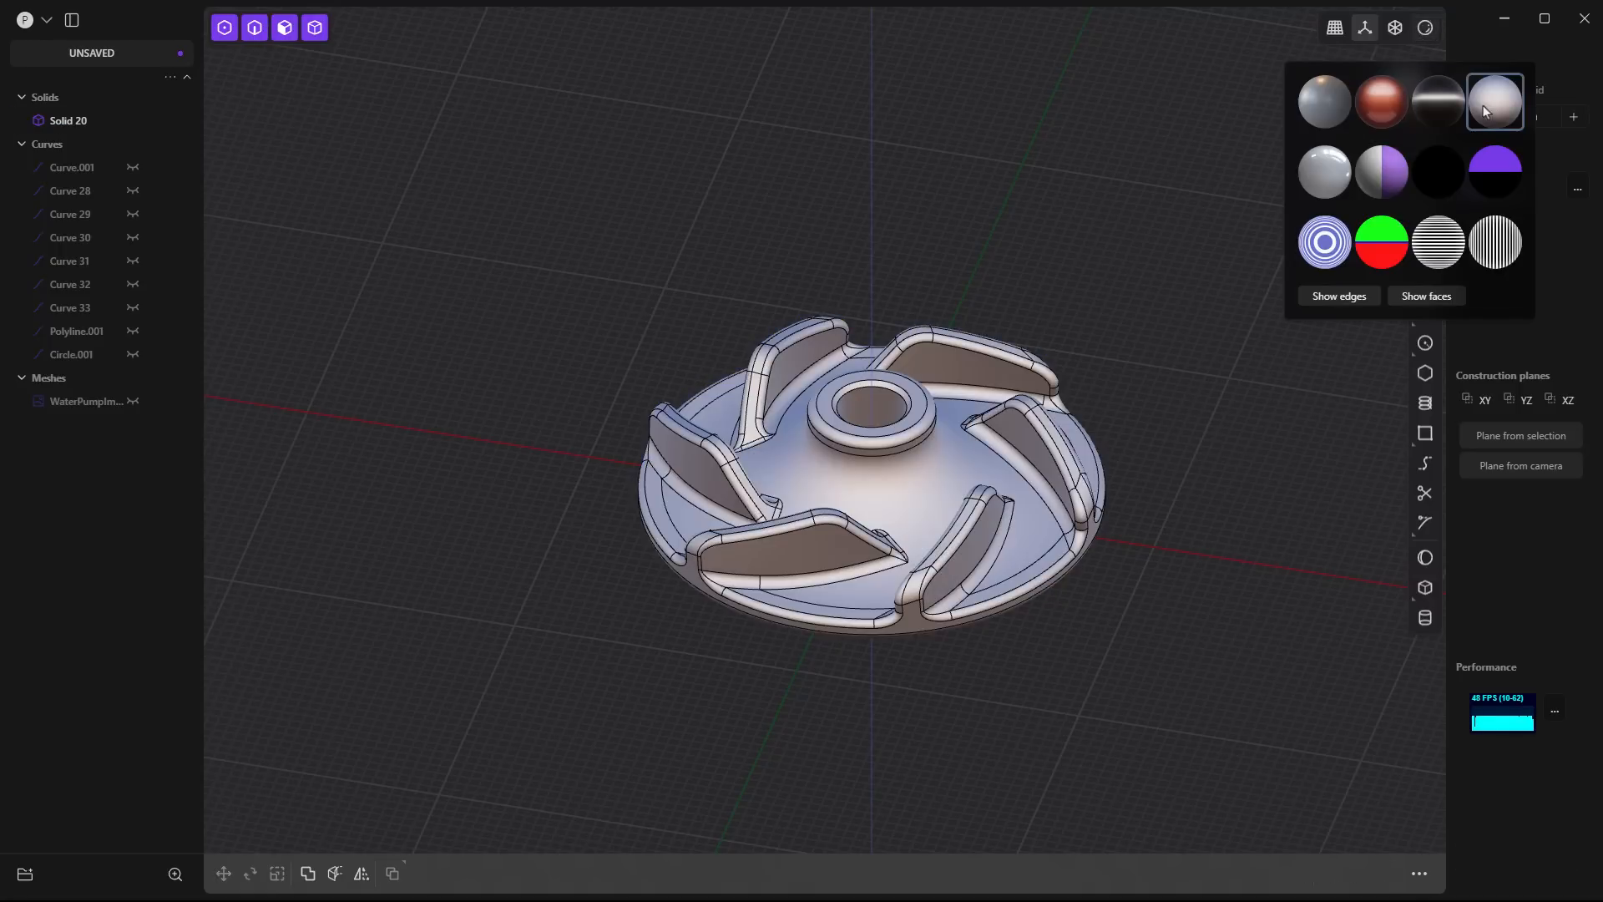
middle_drag(1085, 577, 1099, 622)
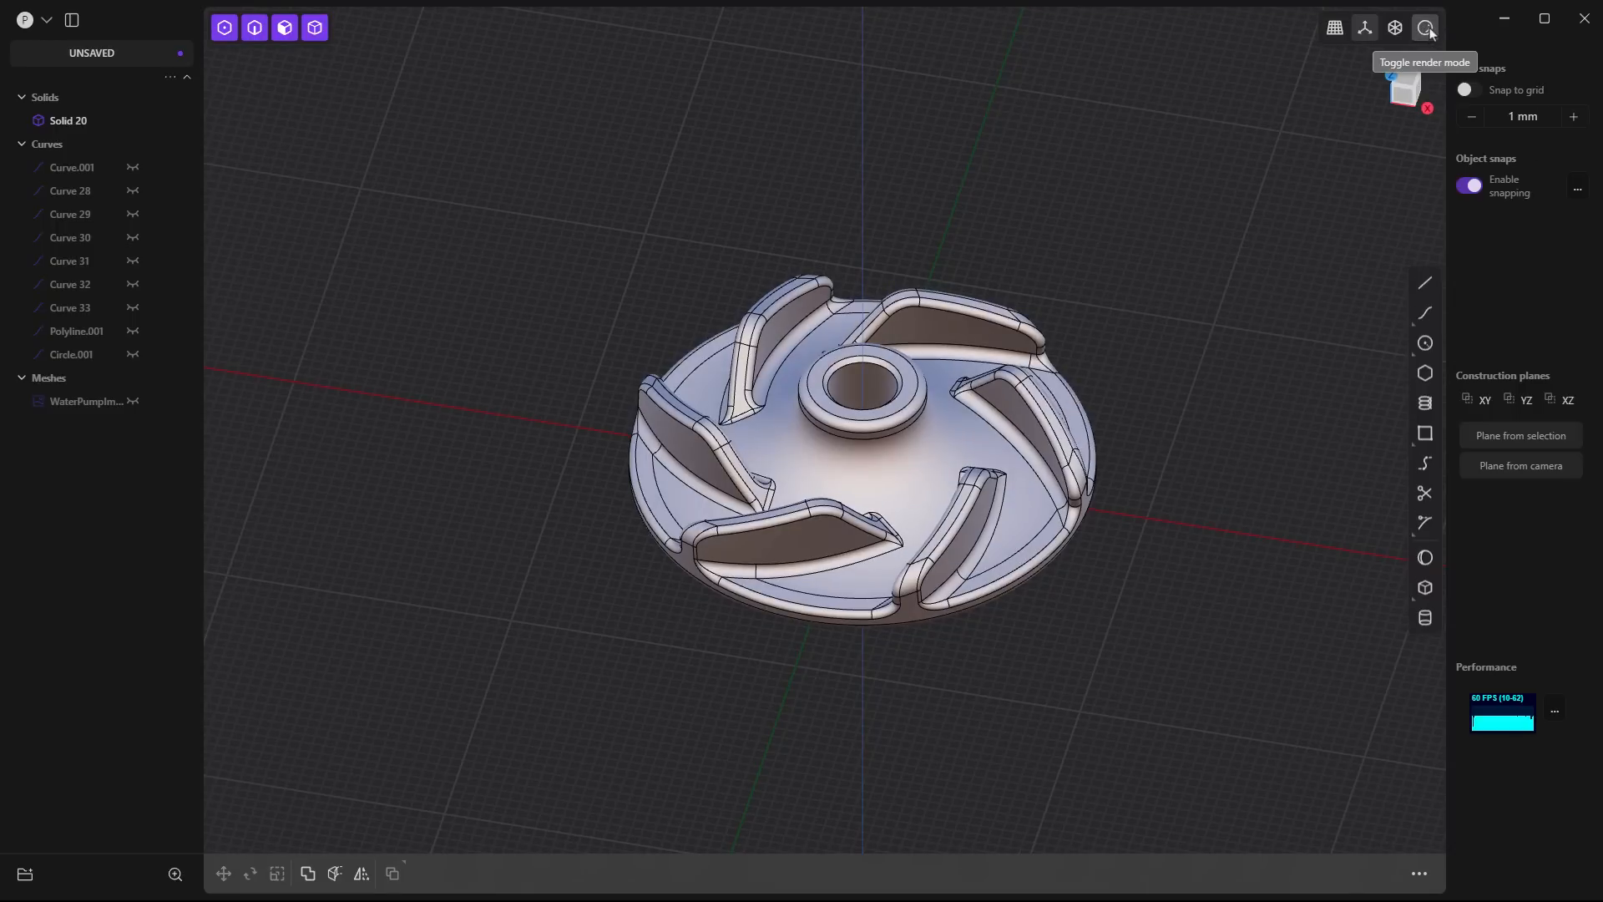
click(1426, 28)
click(1370, 296)
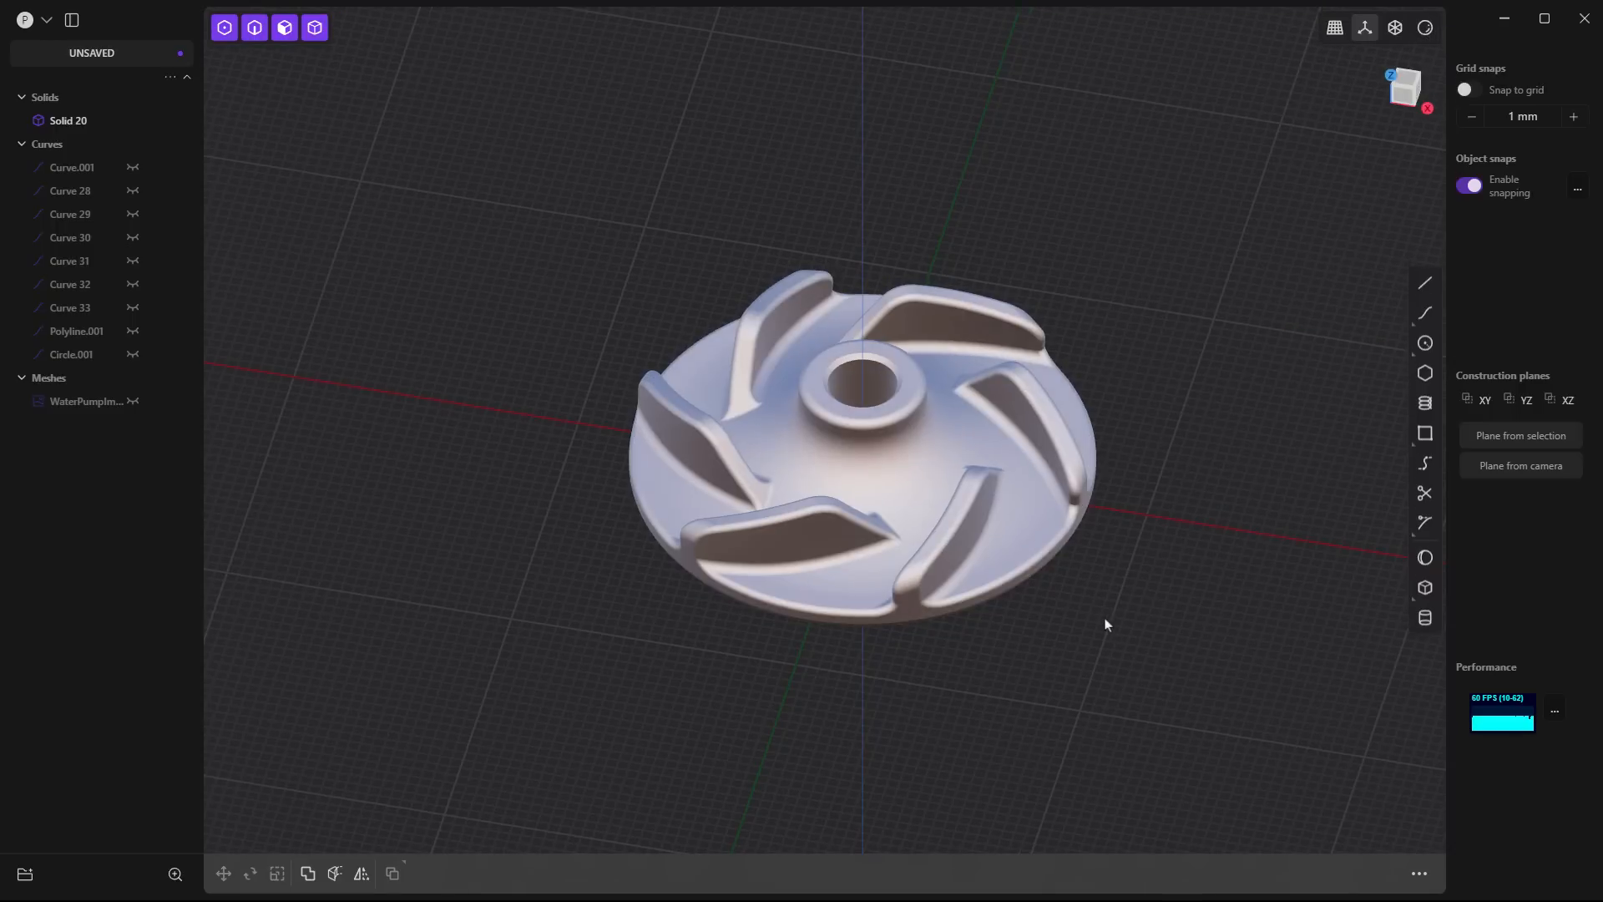
- Unhide the WaterPumpImpeller.stl scan mesh and move it about 47.15 mm along the X axis, beside the solid
middle_drag(1105, 627, 918, 618)
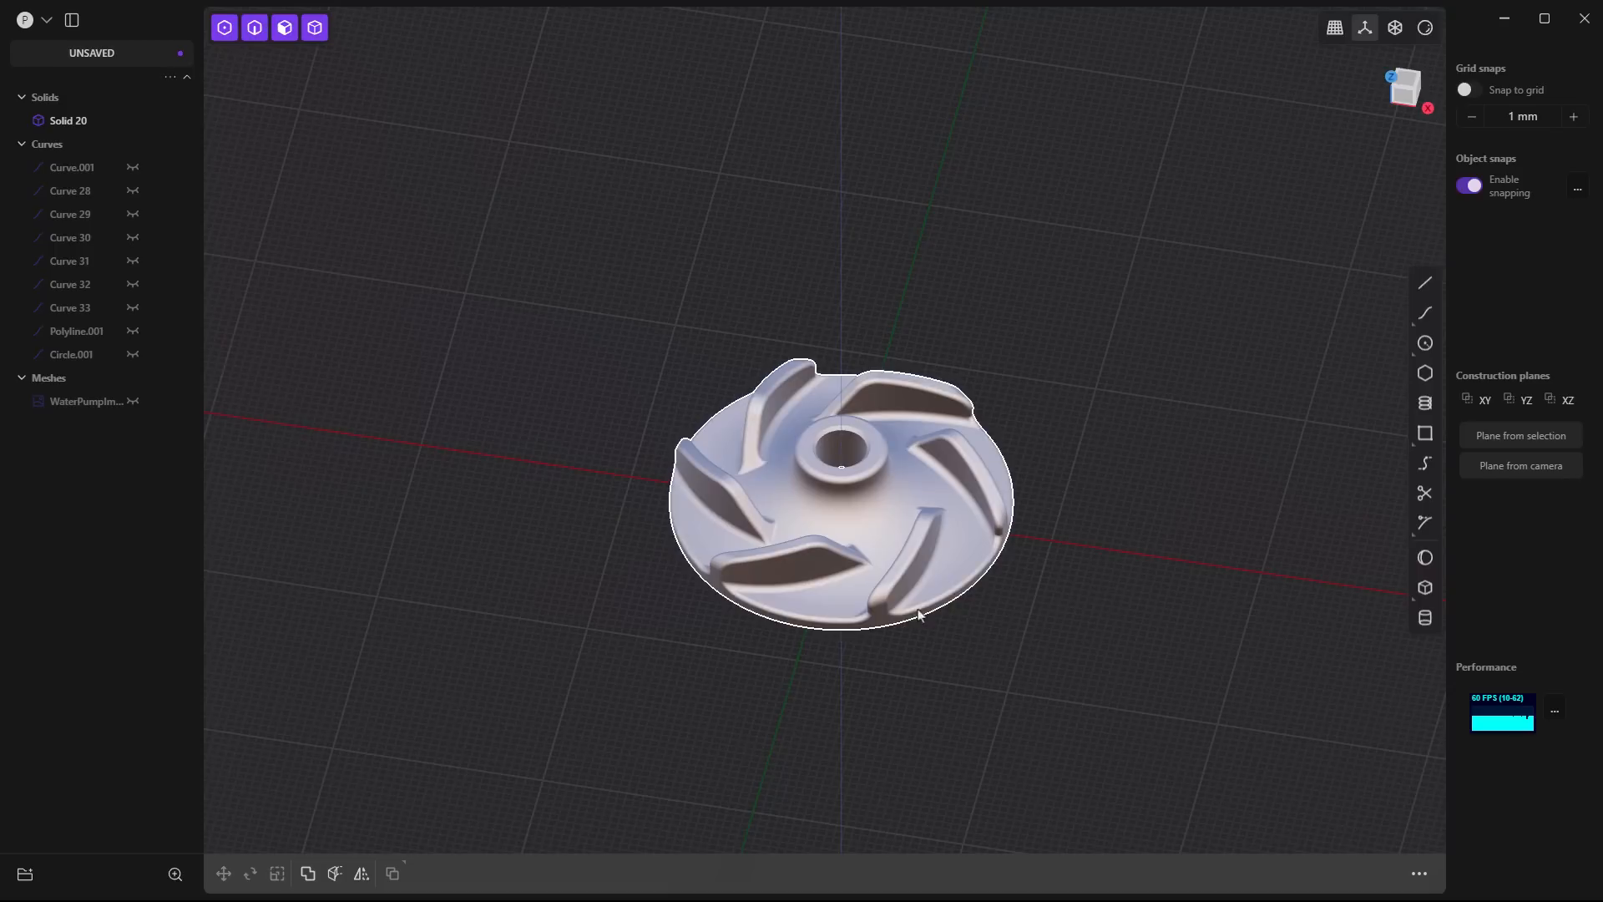
click(132, 401)
click(101, 404)
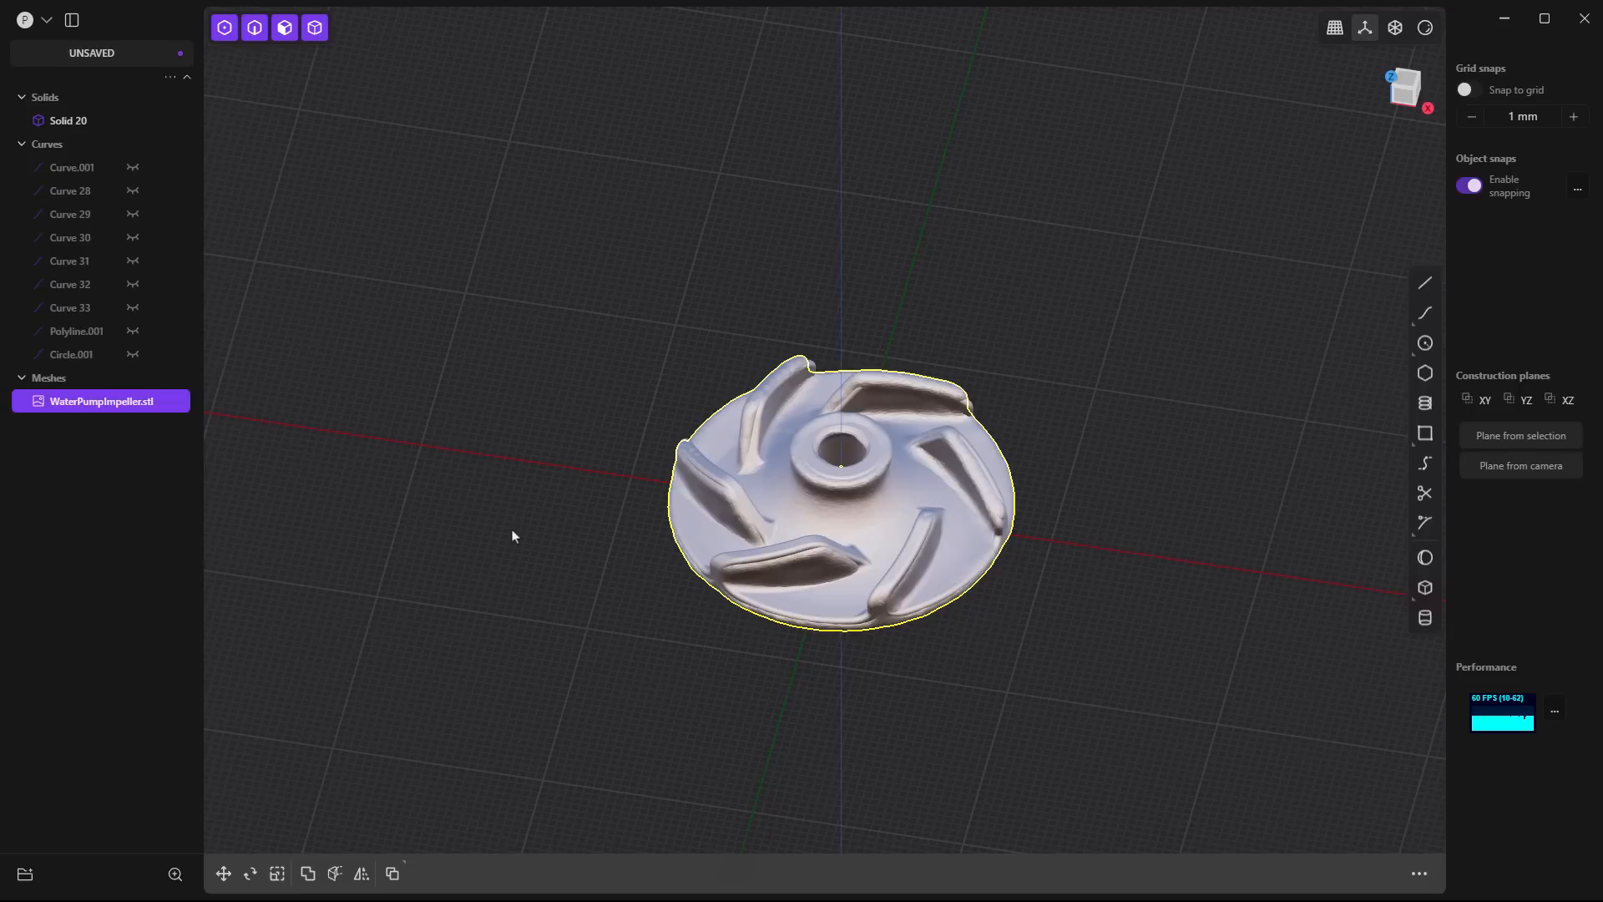
key(g)
key(x)
click(908, 600)
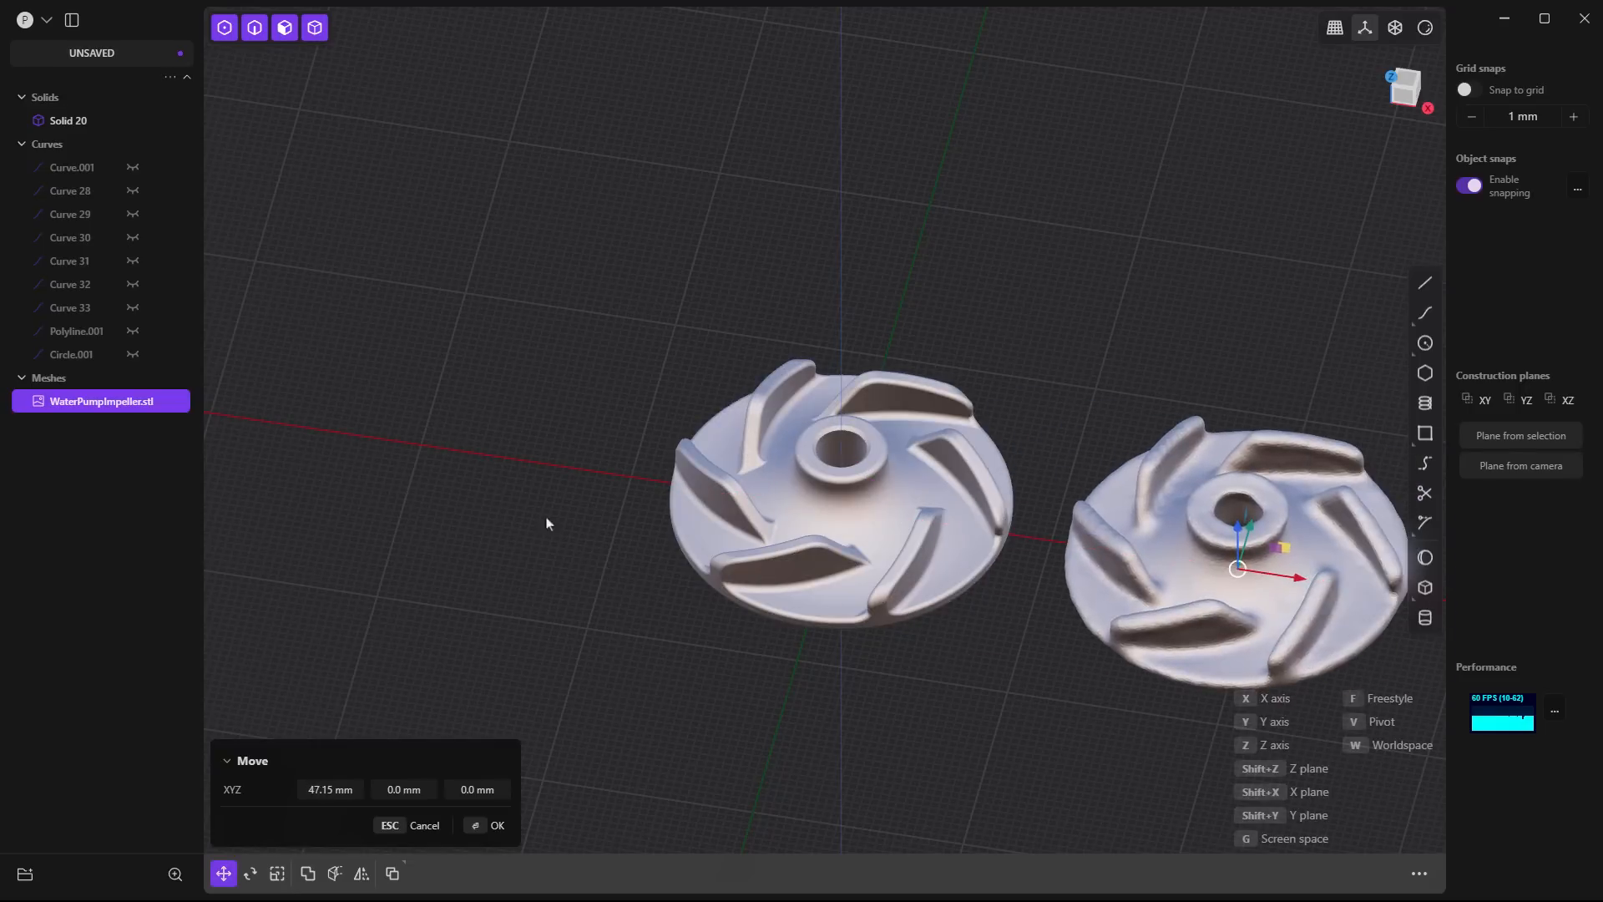
right_click(517, 488)
click(517, 466)
- Compare the modelled impeller with the scanned mesh side by side from above, below and the side
scroll(516, 466, down, 2)
middle_drag(871, 522, 883, 589)
shift+middle_drag(1144, 572, 1040, 538)
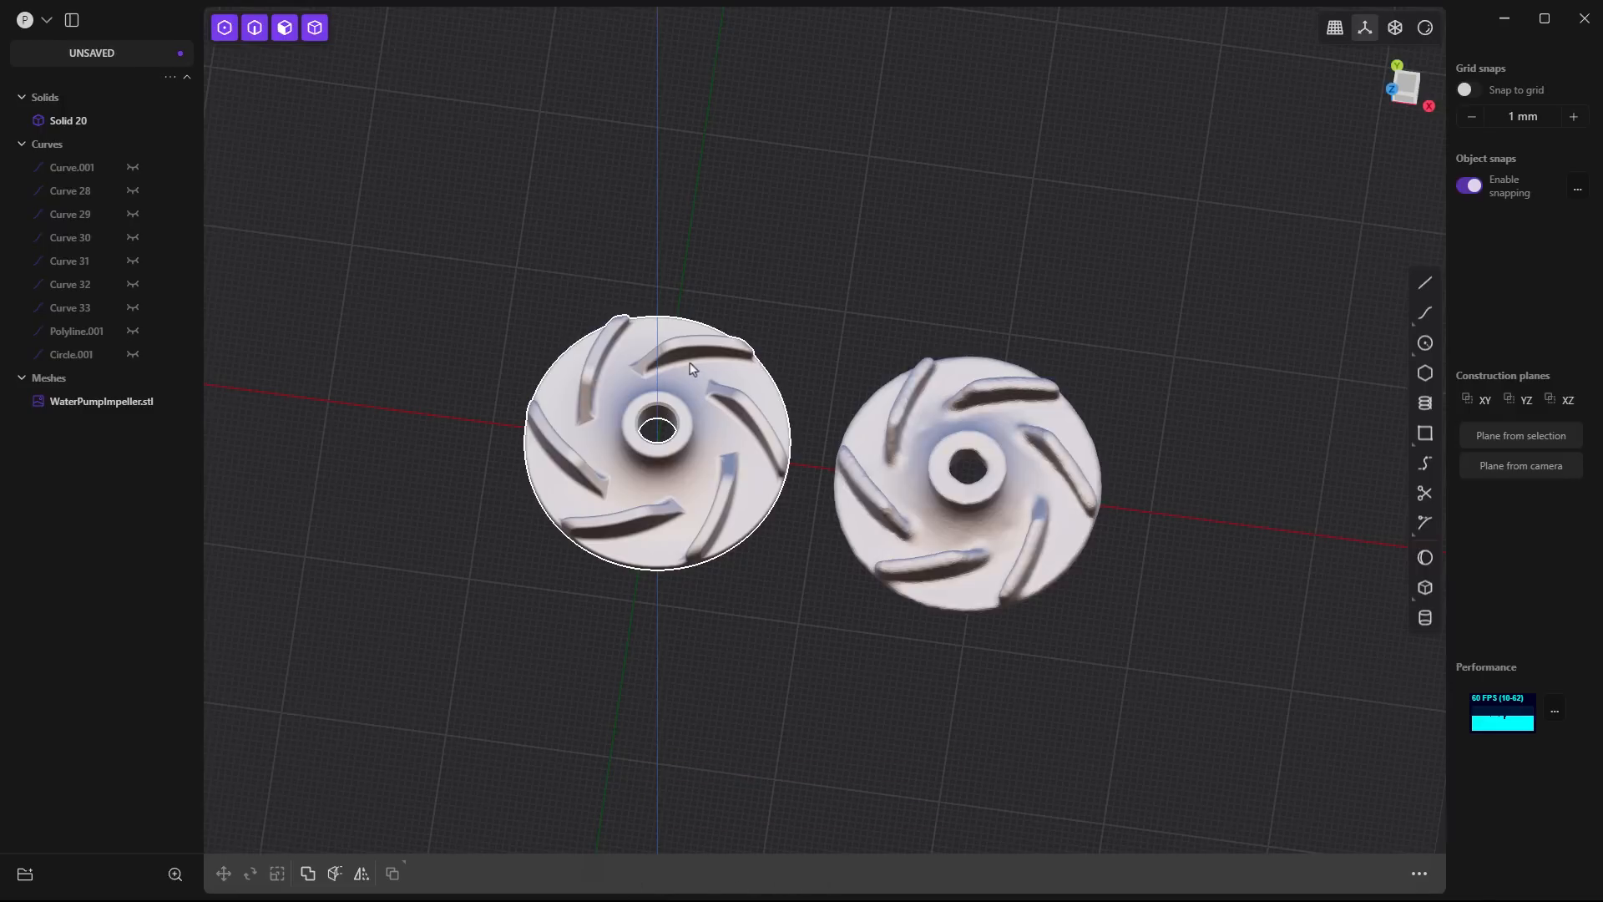
middle_drag(689, 363, 683, 223)
middle_drag(709, 490, 704, 297)
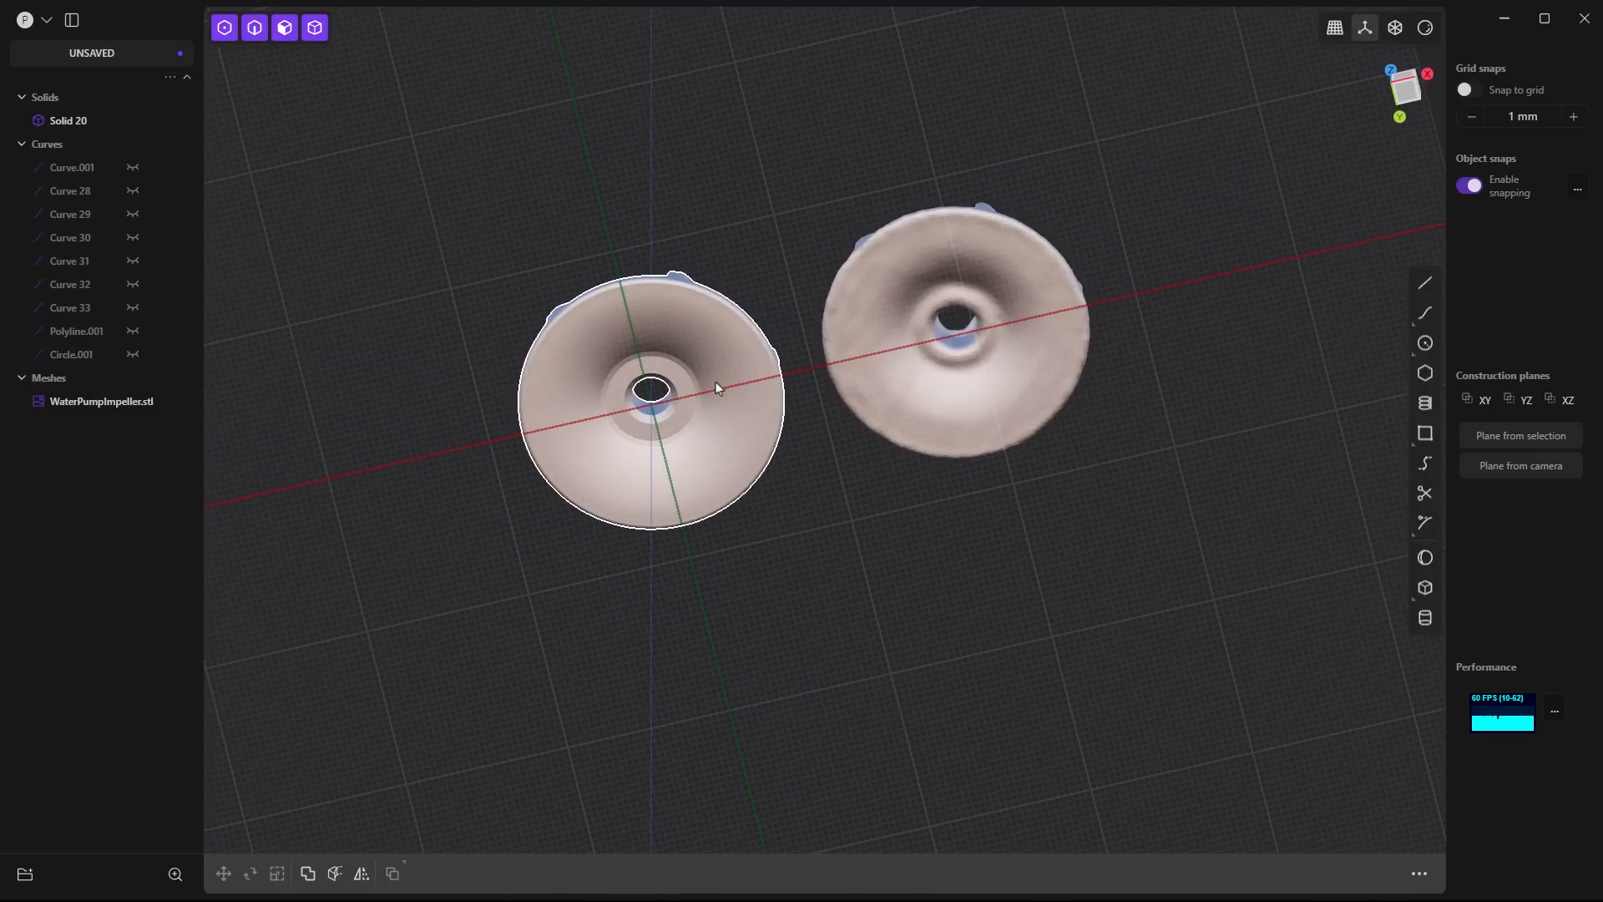
middle_drag(715, 382, 716, 518)
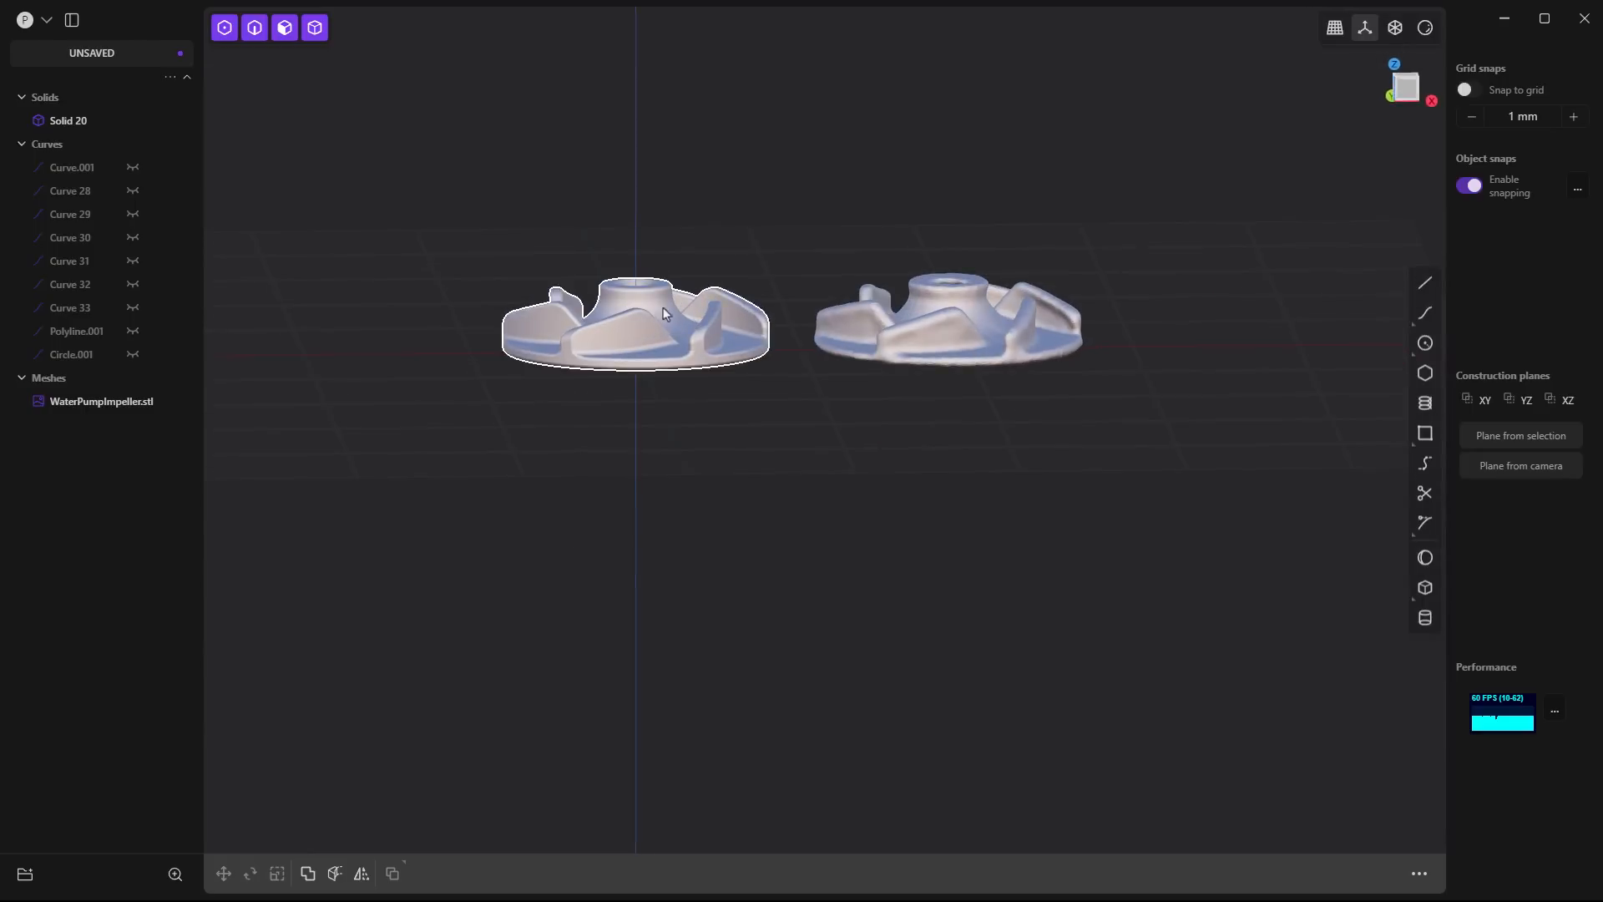
middle_drag(663, 314, 660, 497)
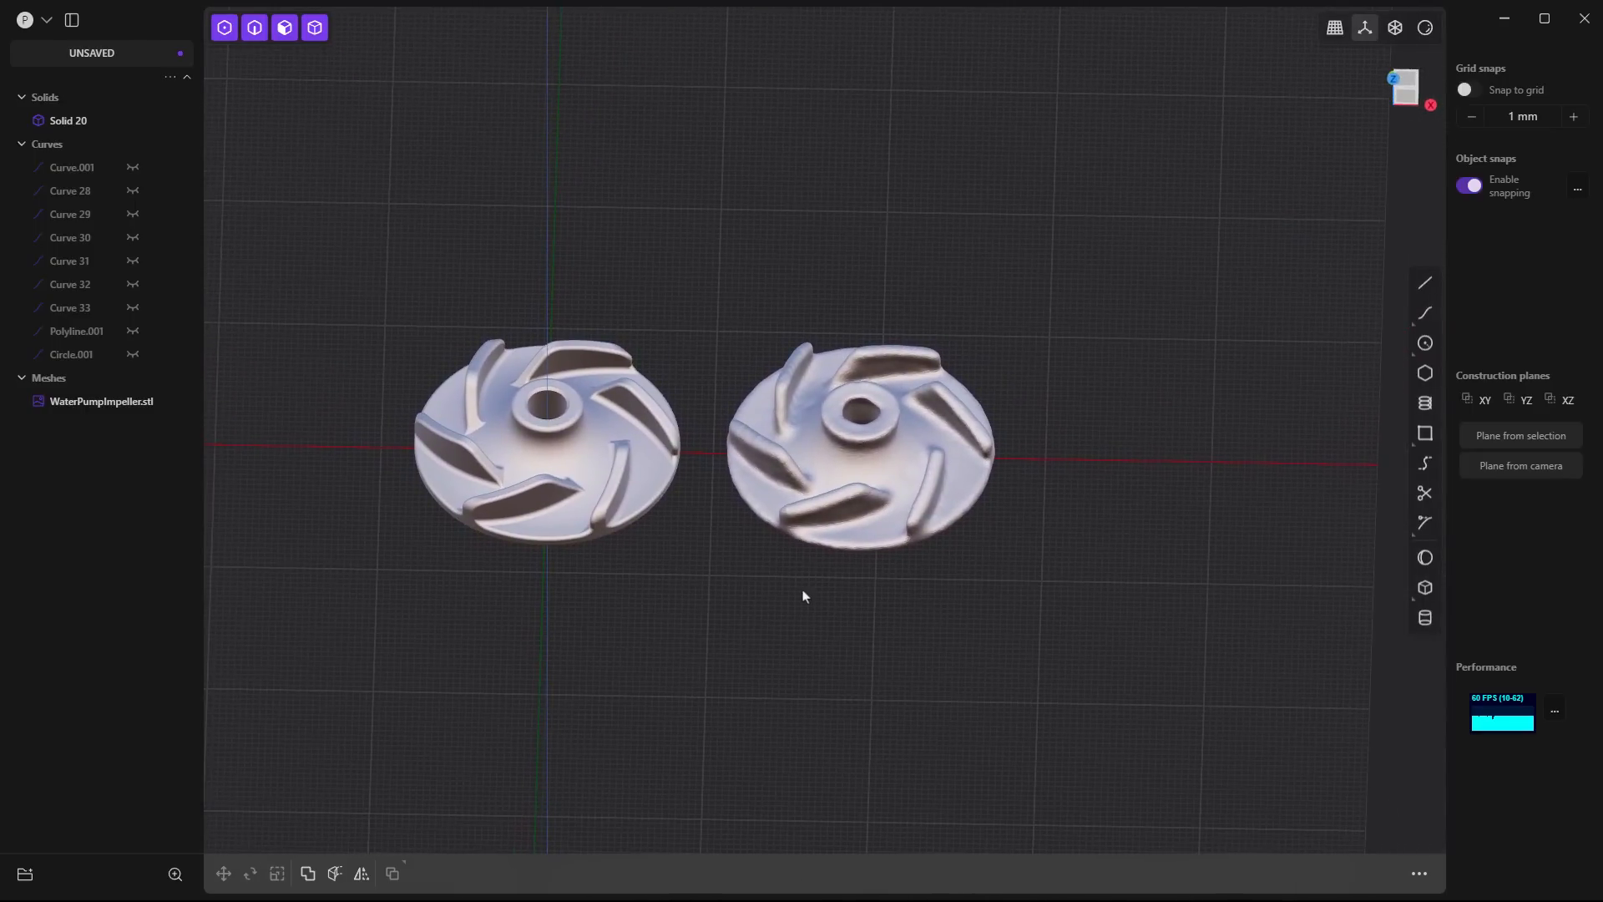